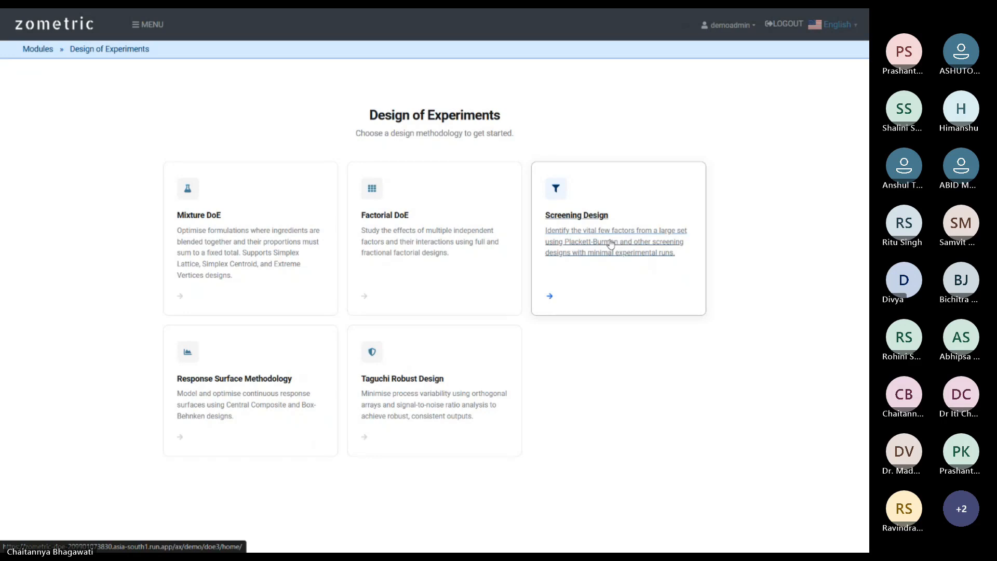
Open the screening experiments list and start a new screening experiment (Plackett-Burman, 12 runs default).
left_click(611, 244)
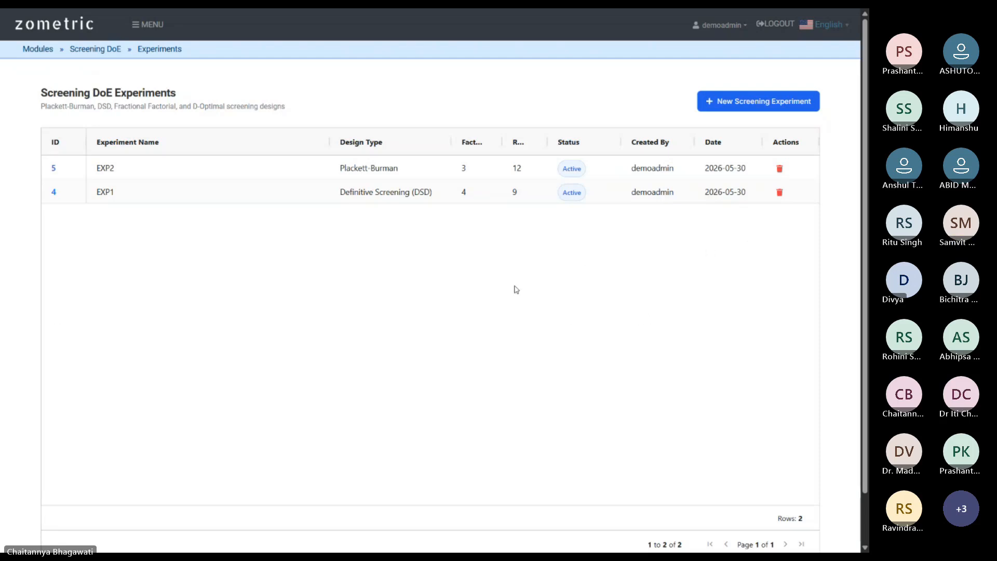
left_click(83, 52)
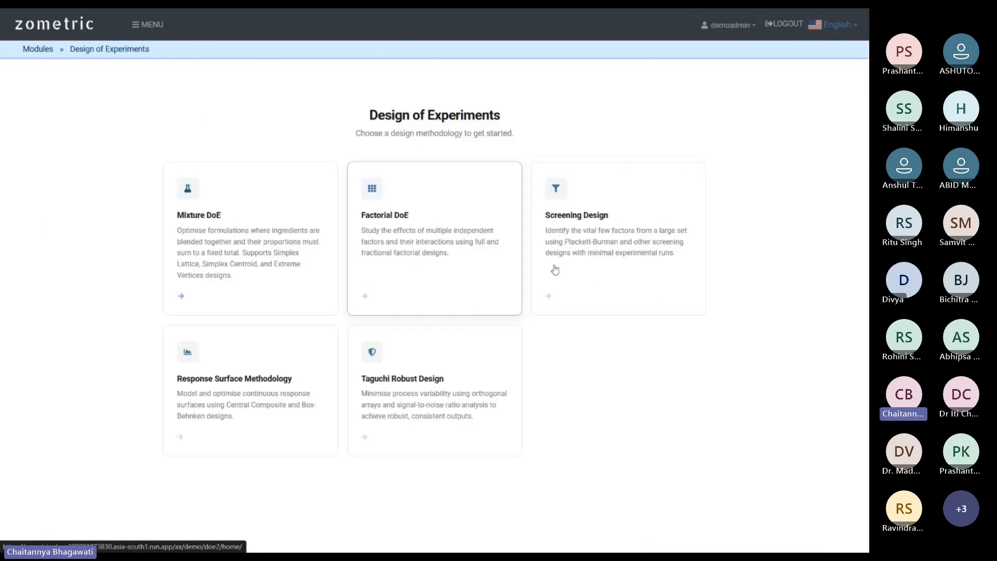
left_click(602, 233)
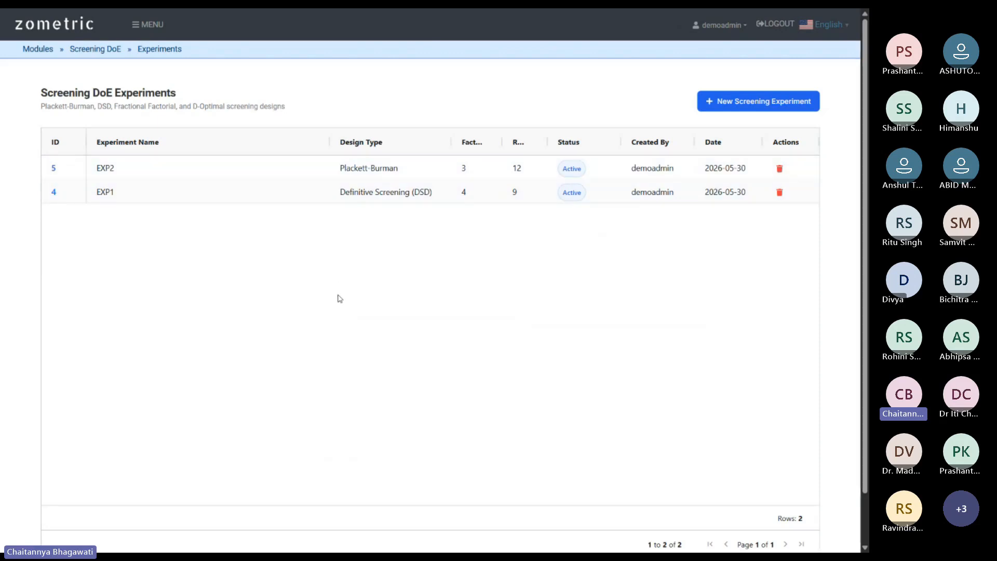
left_click(753, 103)
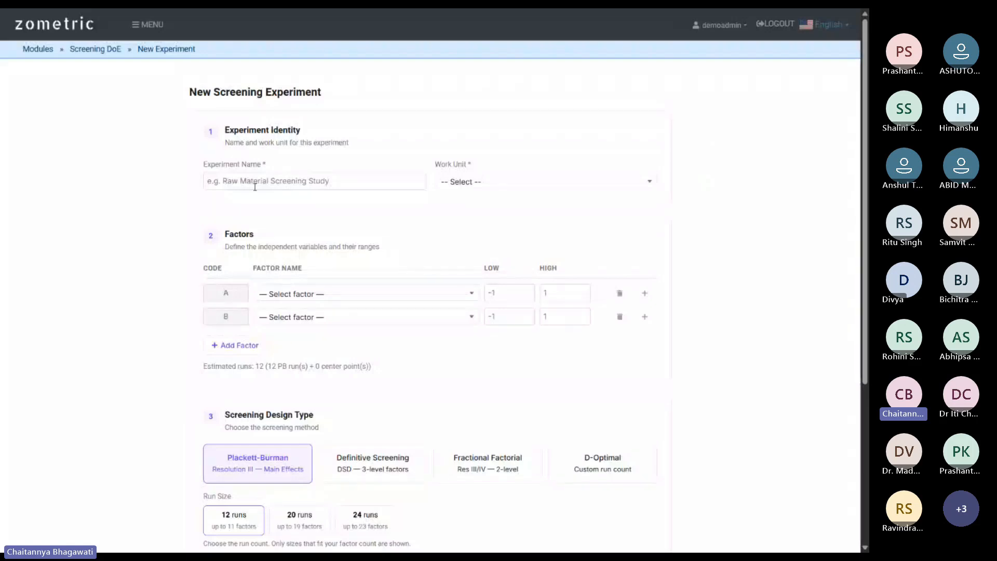
Enter 'Demo_Test1.1' as the experiment name and select work unit WU1.
left_click(236, 182)
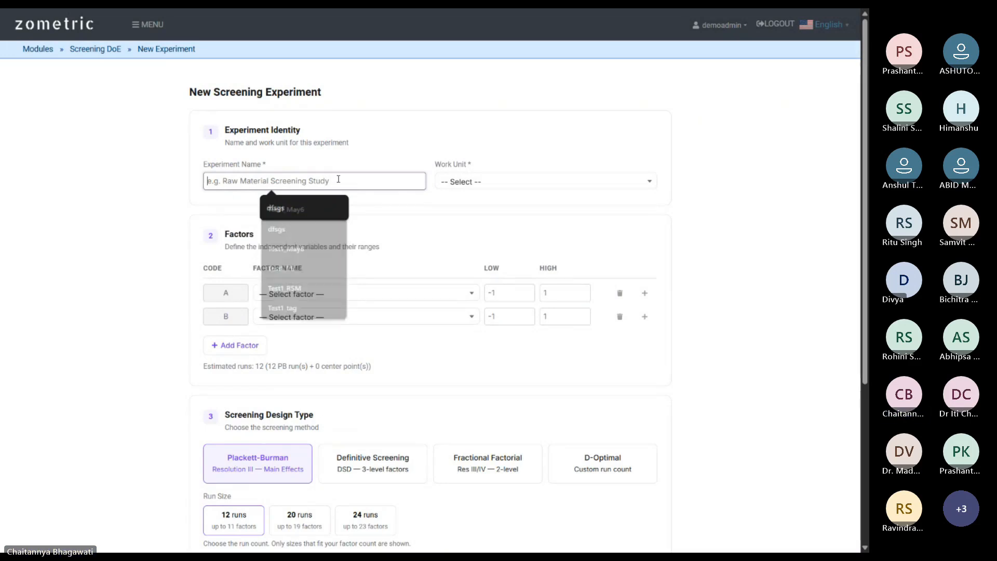
type("Demo_Test")
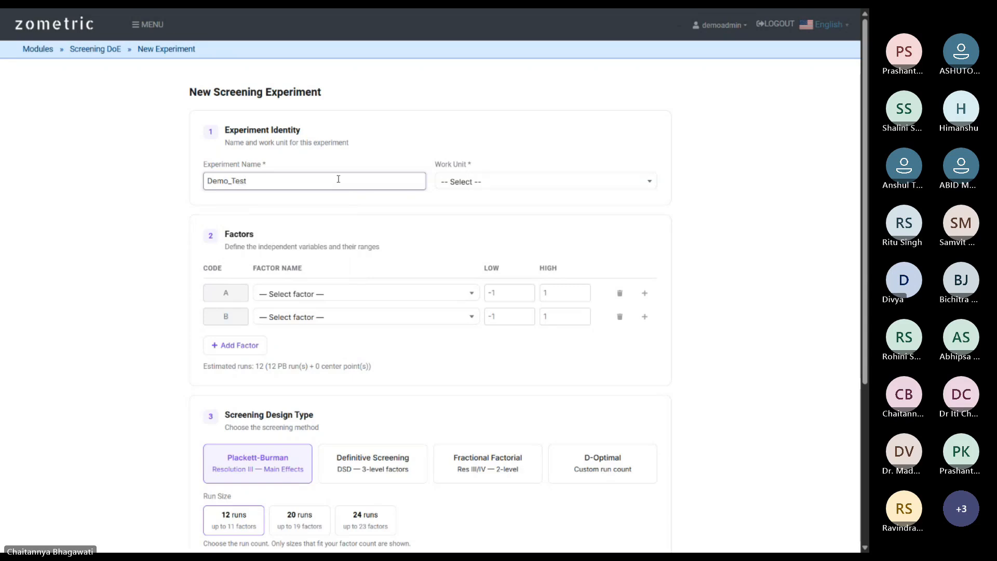
type("1.1")
left_click(594, 183)
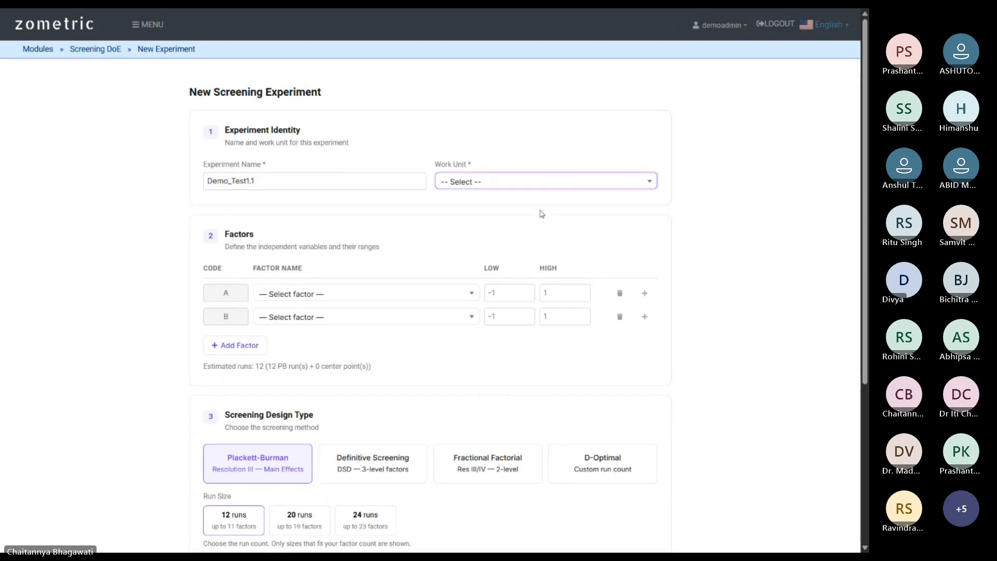
left_click(542, 213)
left_click(367, 180)
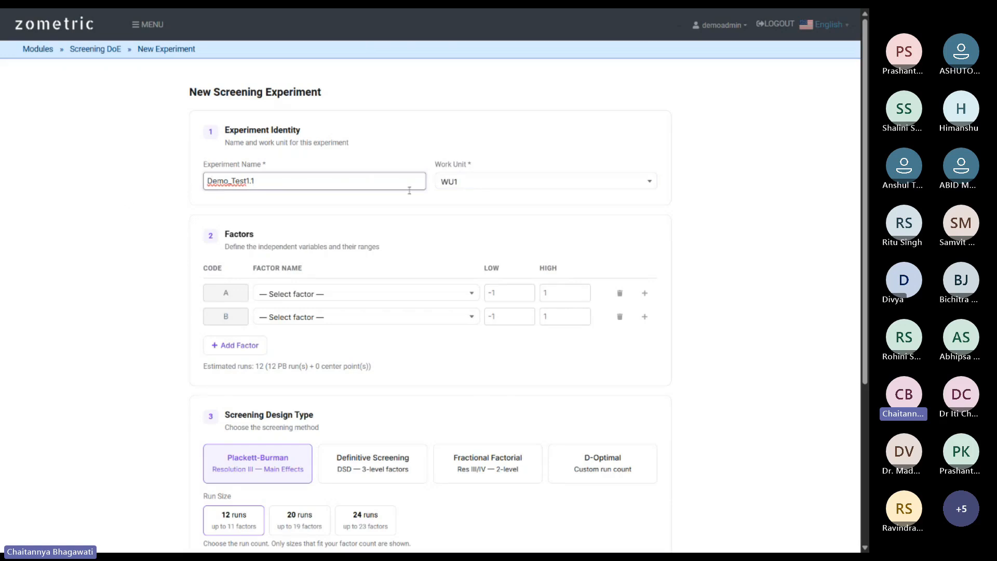
left_click(495, 183)
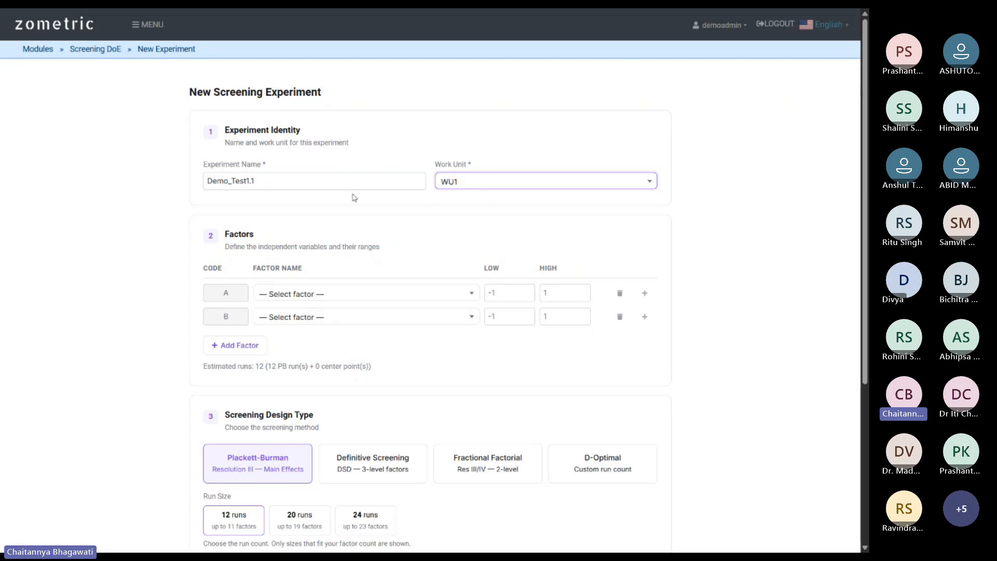
Scroll to Factors and open the New Factor dialog for factor row A.
scroll(480, 100, "down", 1)
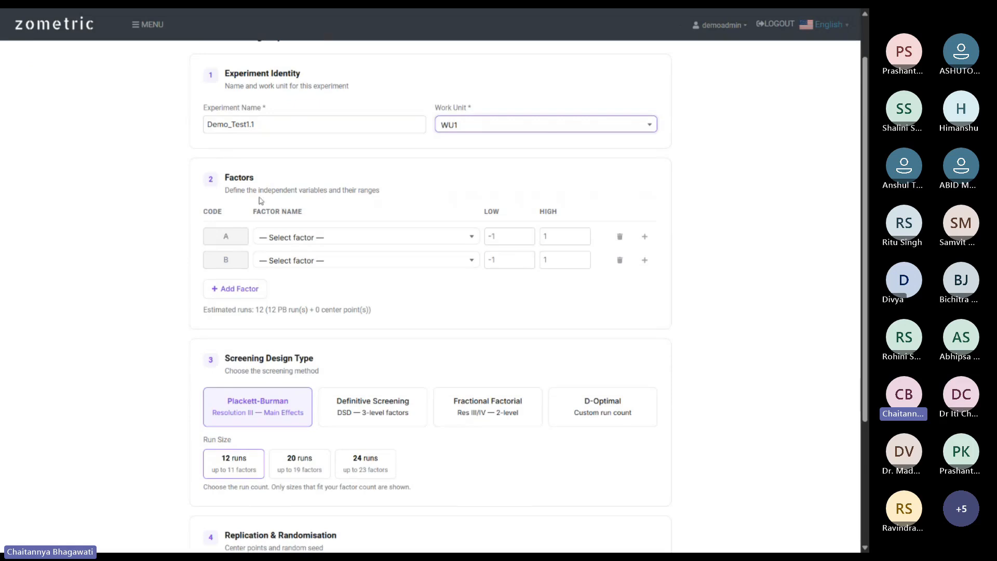
left_click(457, 240)
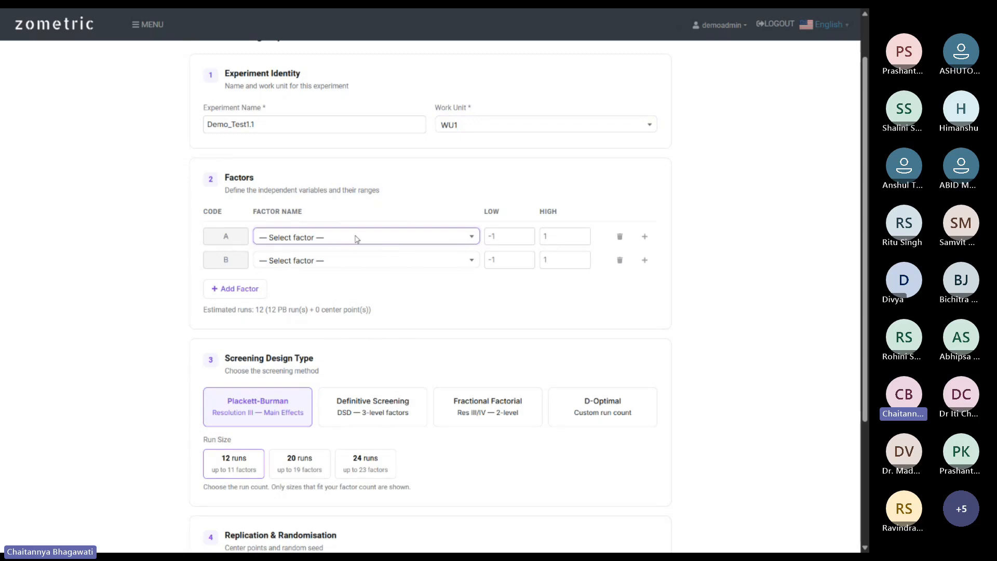
left_click(645, 237)
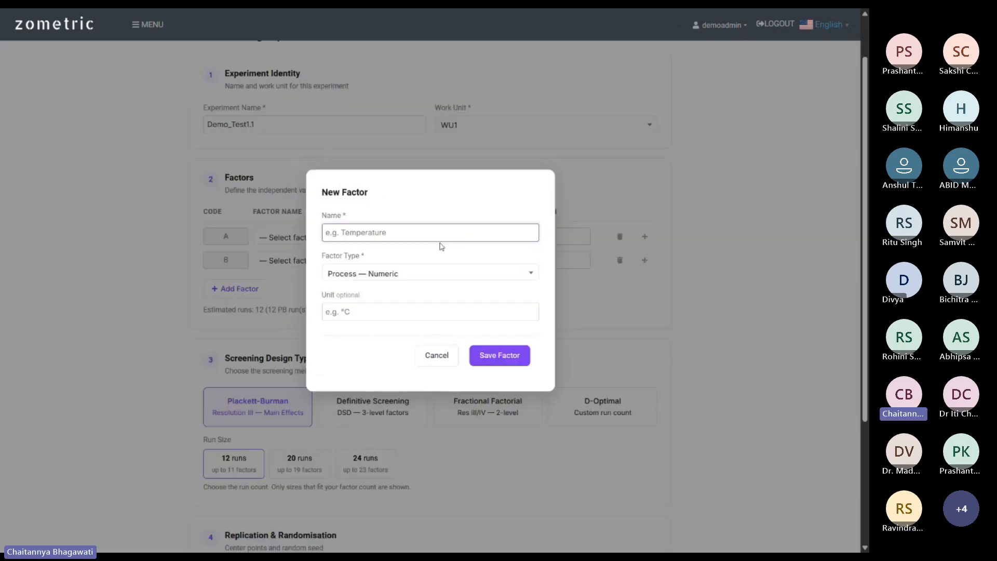
left_click(432, 231)
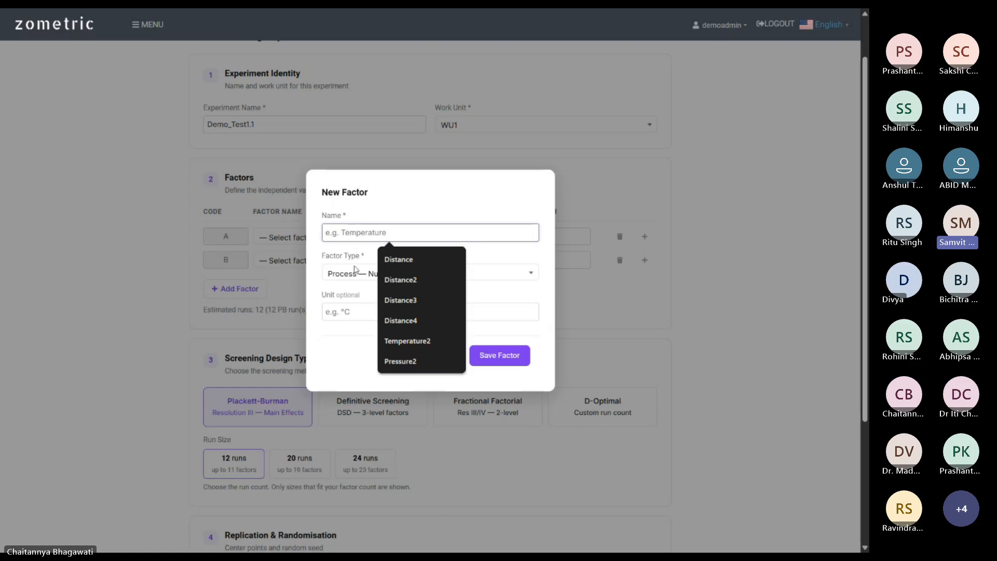
Dismiss the suggested factor names and cancel the first New Factor attempt.
left_click(510, 253)
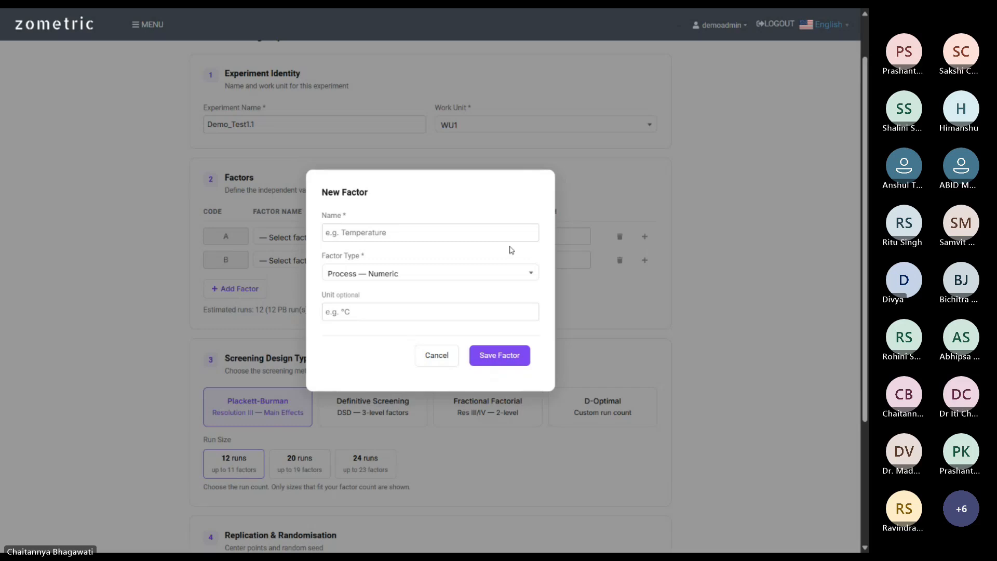
left_click(431, 229)
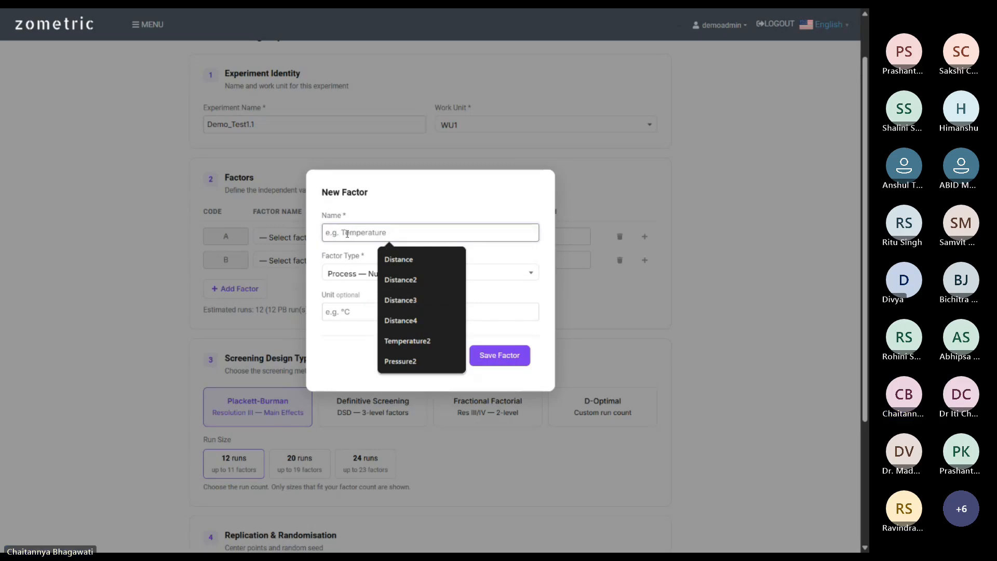
left_click(505, 256)
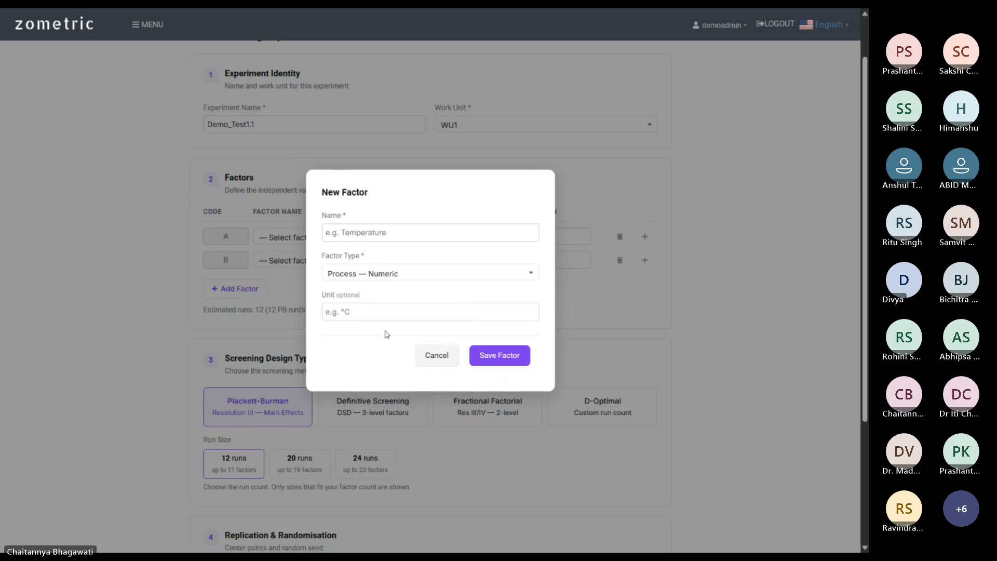
left_click(451, 355)
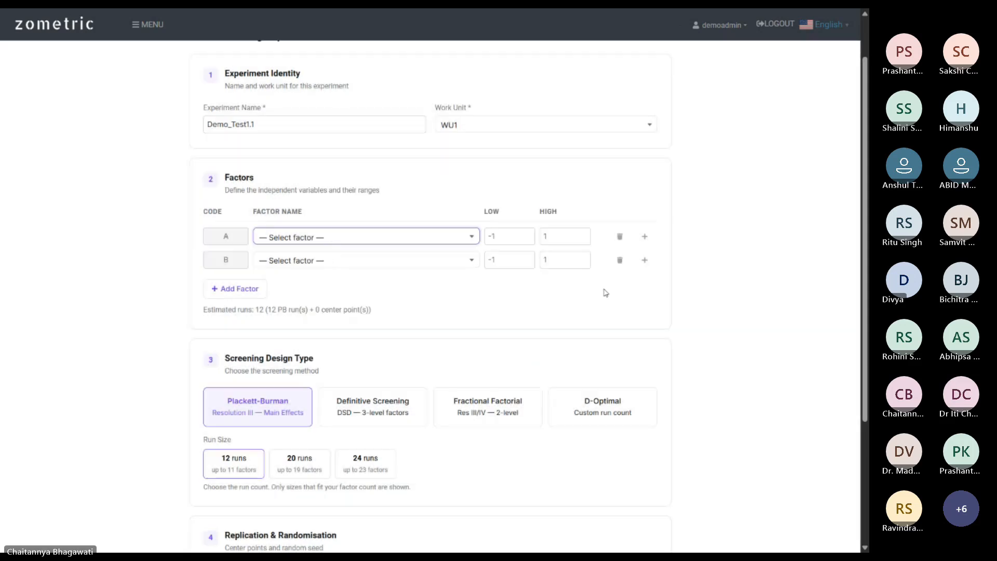
Create a numeric process factor 'Distance' in metres and save it to row A.
left_click(644, 236)
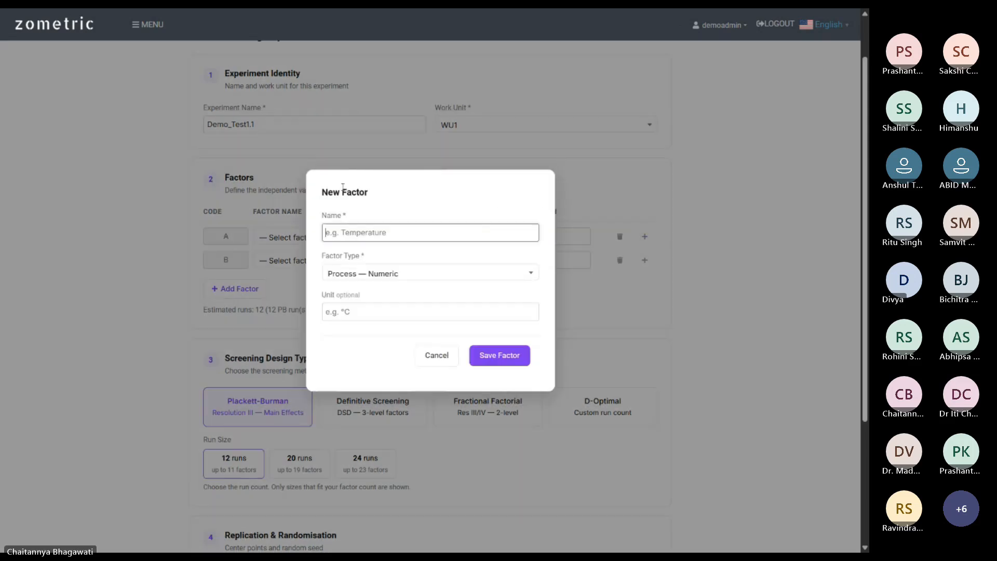
left_click(371, 233)
type("dISTAN")
key("BackSpace")
key("BackSpace")
key("BackSpace")
key("BackSpace")
key("BackSpace")
key("BackSpace")
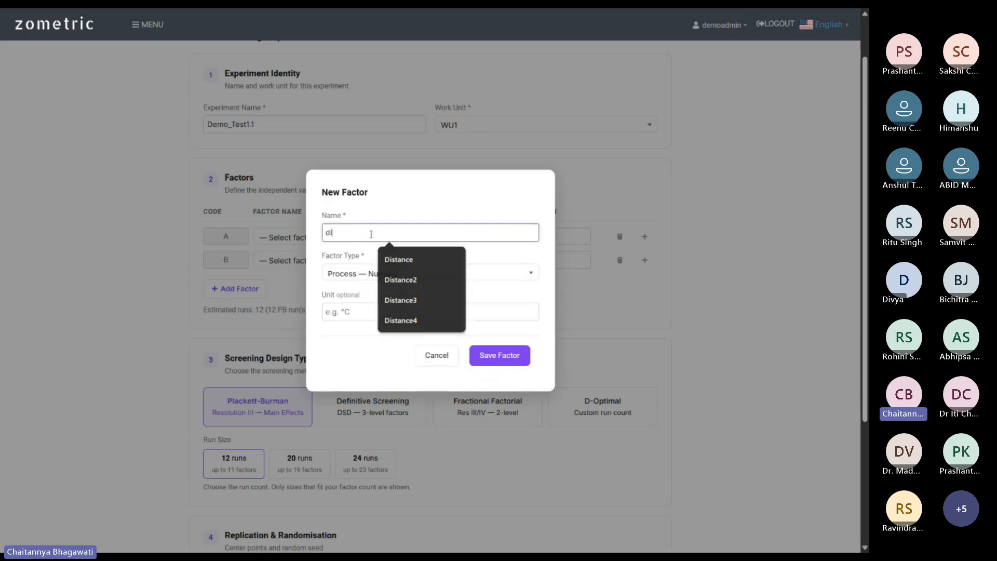
type("Distance")
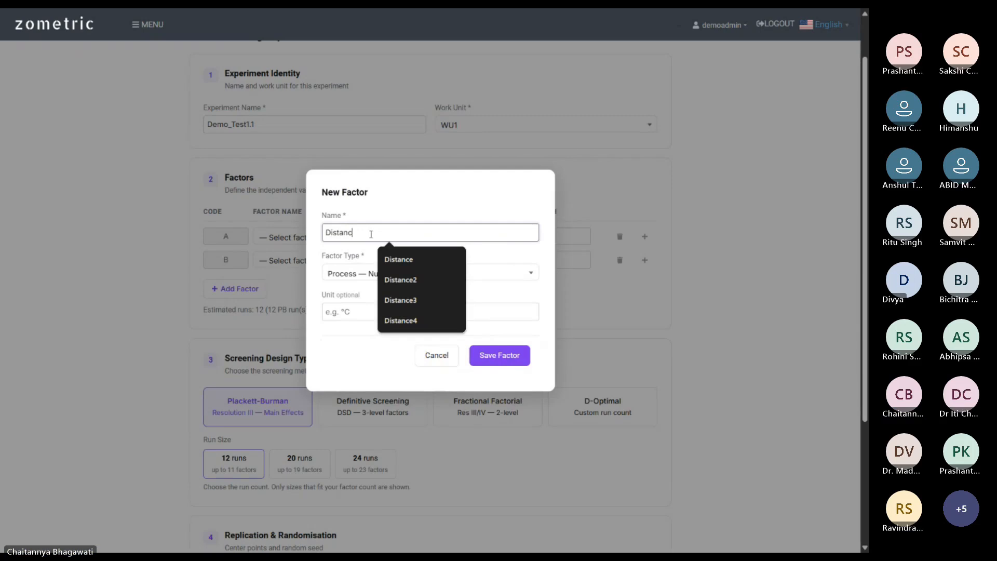
left_click(335, 313)
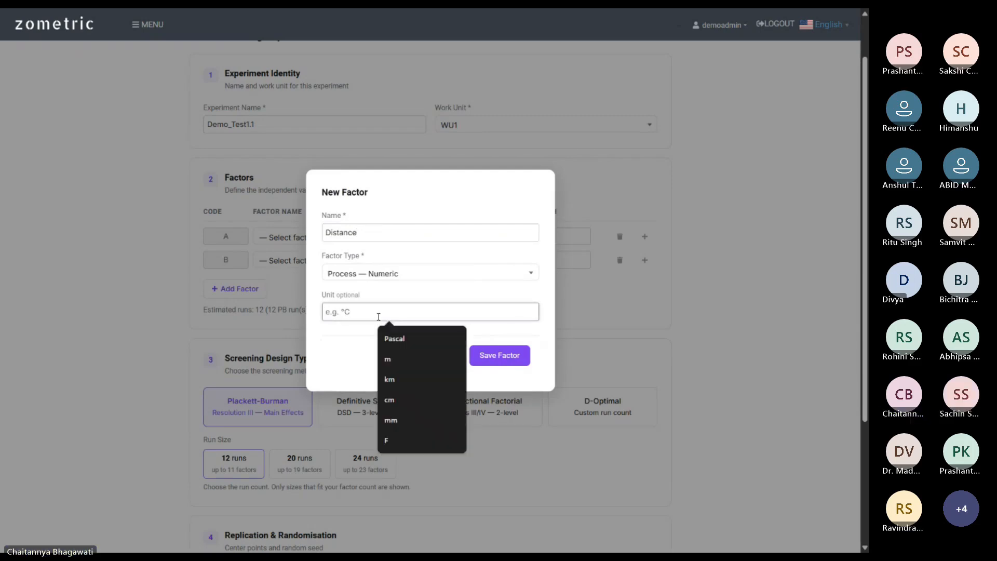
type("metres")
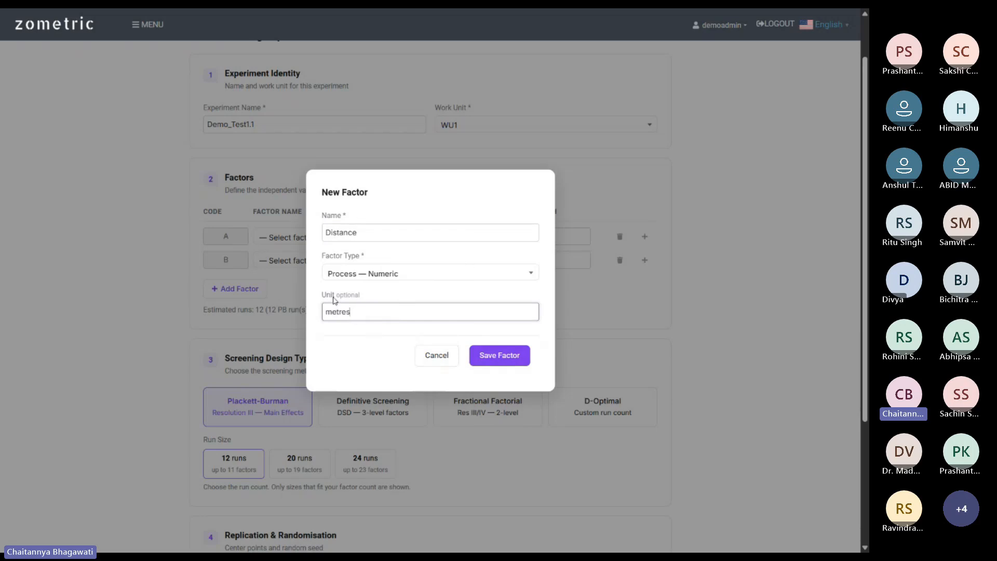
left_click(434, 281)
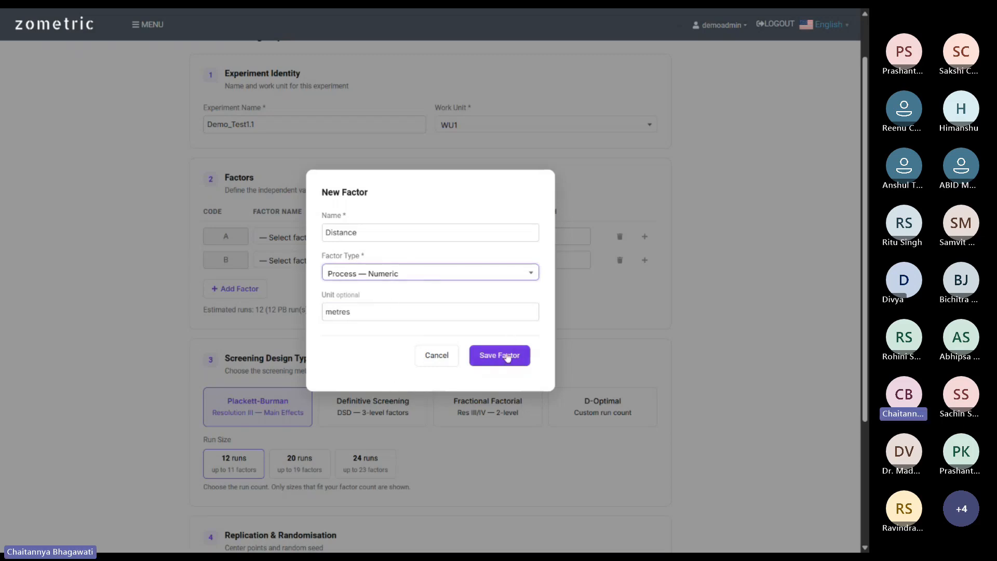
left_click(482, 356)
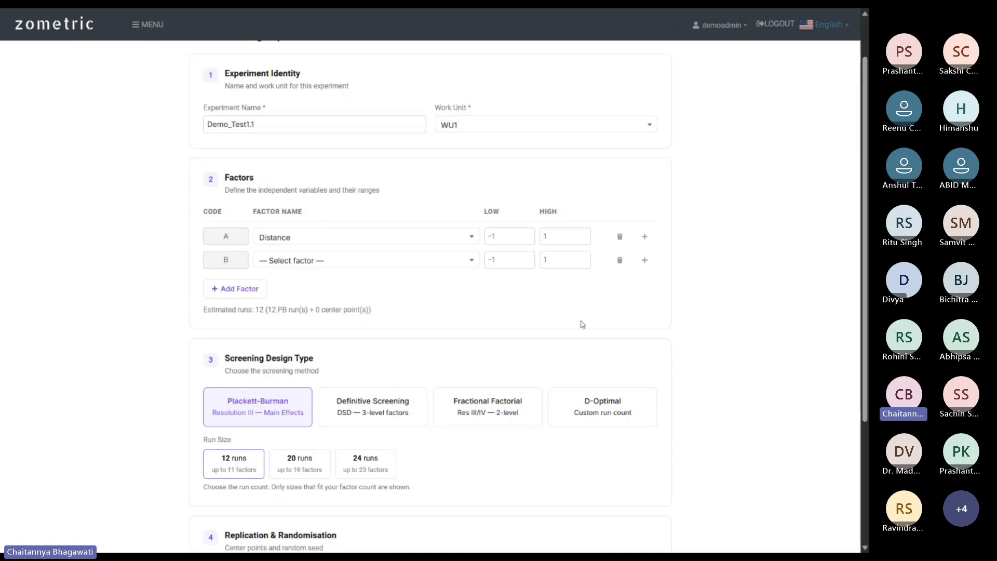
left_click(644, 260)
left_click(418, 231)
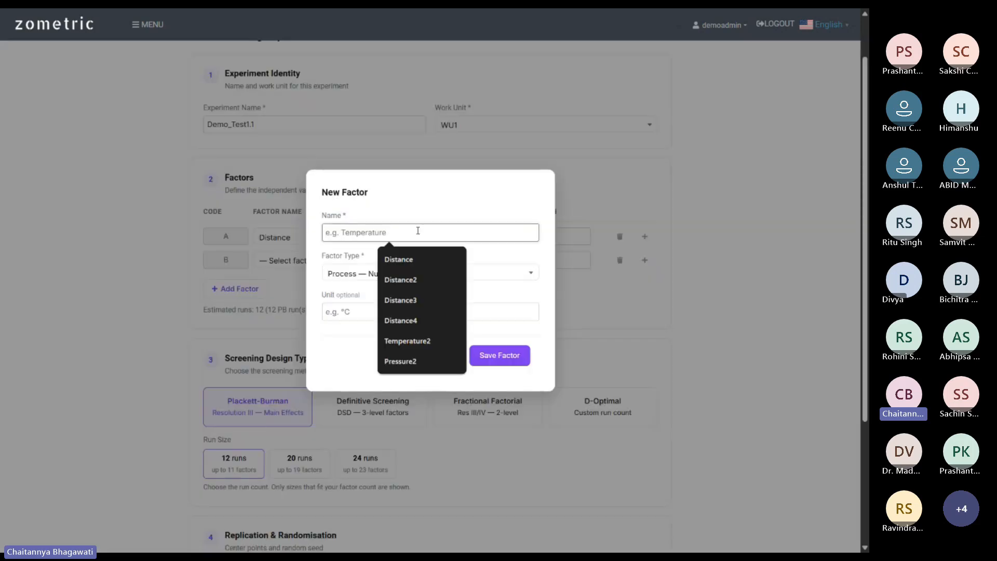
type("Time")
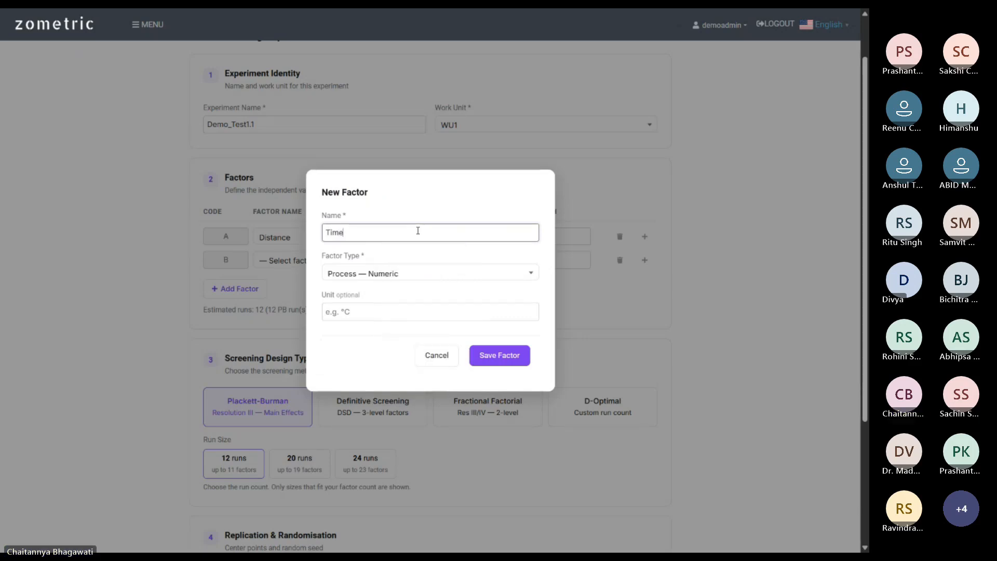
left_click(386, 312)
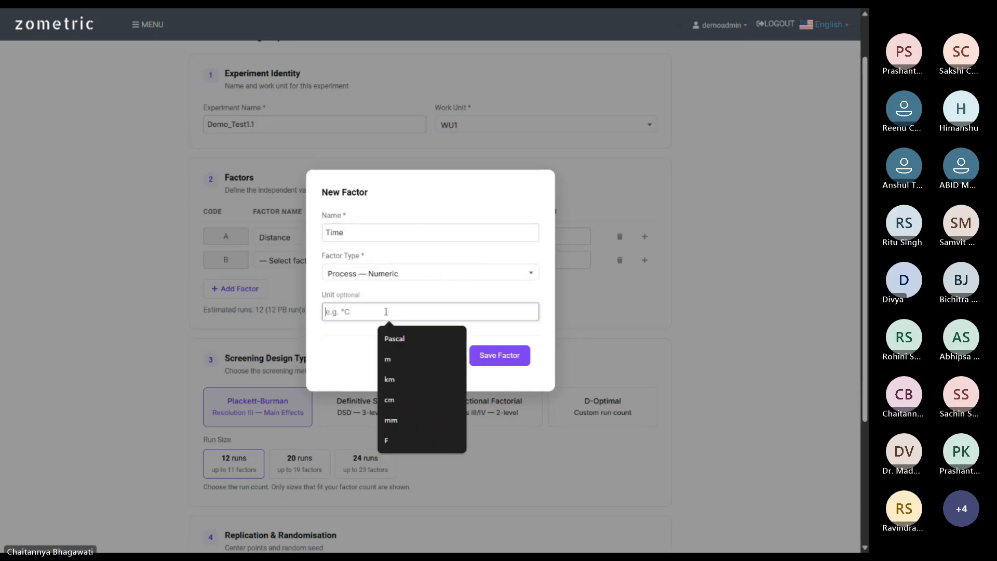
type("seconds")
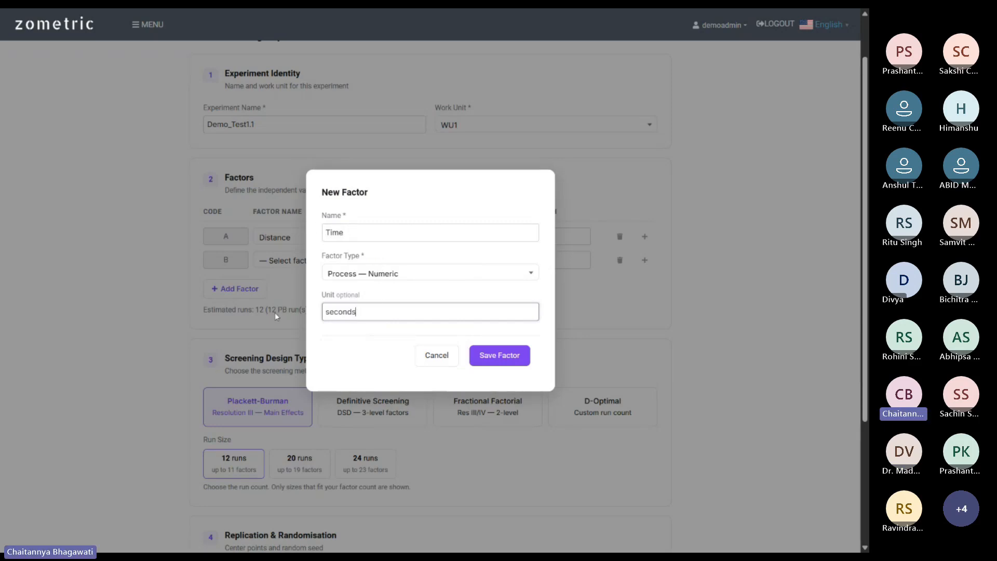
left_click(443, 275)
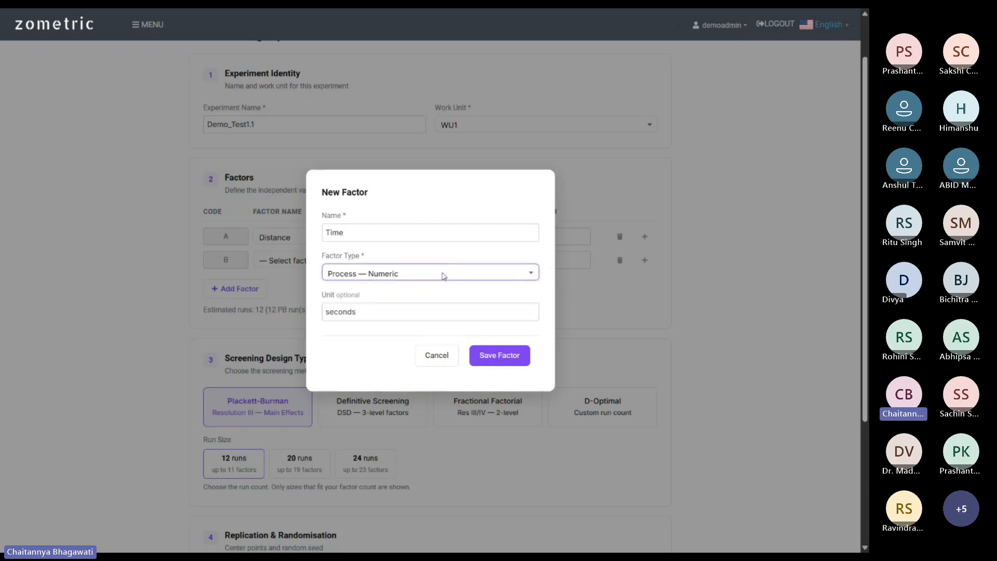
left_click(520, 355)
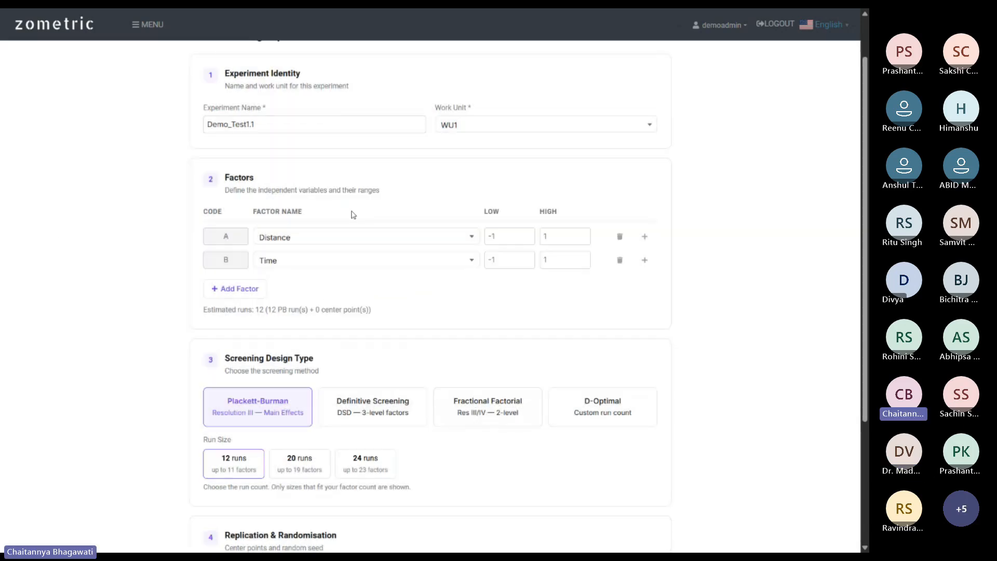
left_click(256, 295)
left_click(256, 313)
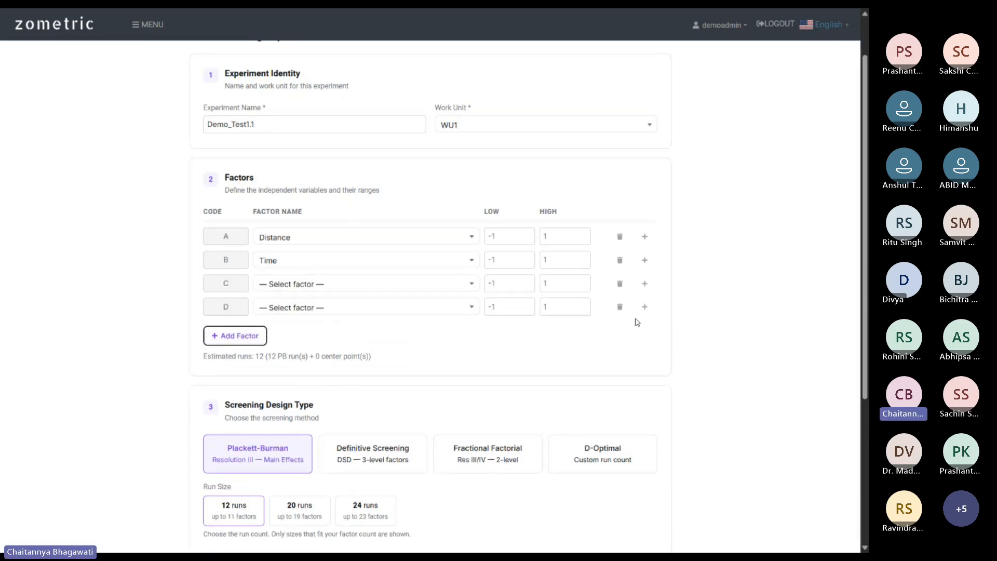
left_click(620, 306)
left_click(620, 284)
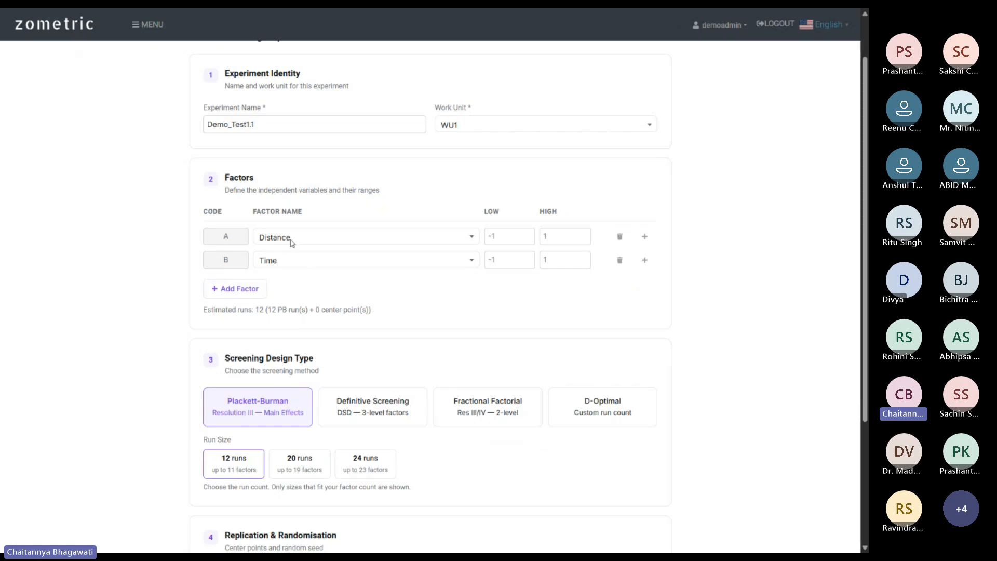
Set Distance low/high to 4 and 10, and Time low/high to 15 and 25.
left_click(499, 236)
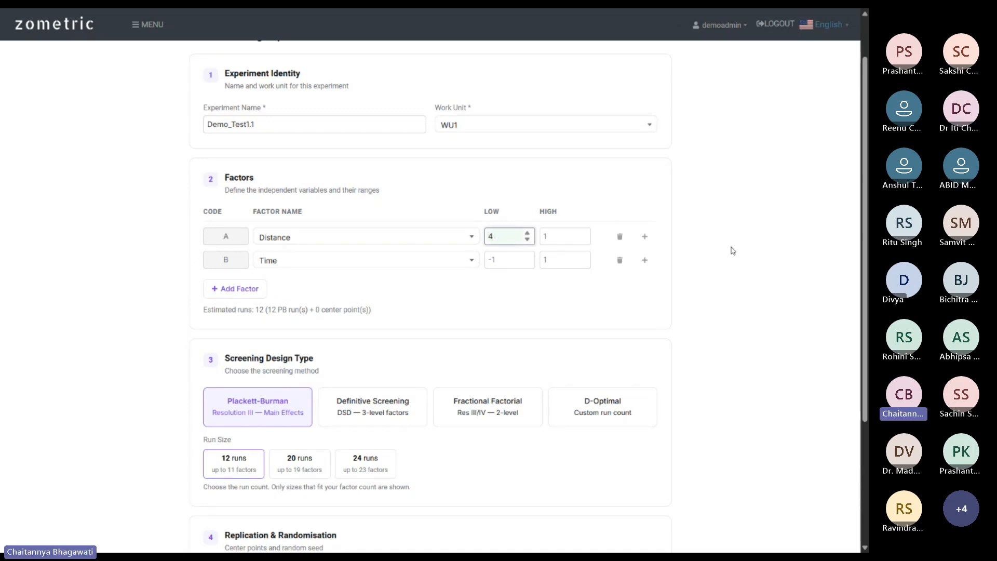
left_click(551, 237)
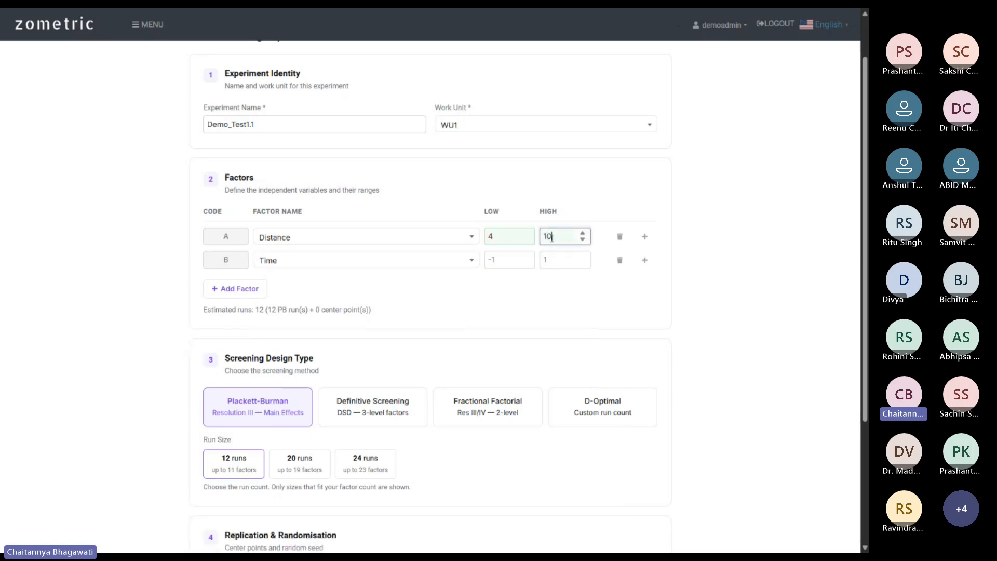
type("0")
left_click(497, 263)
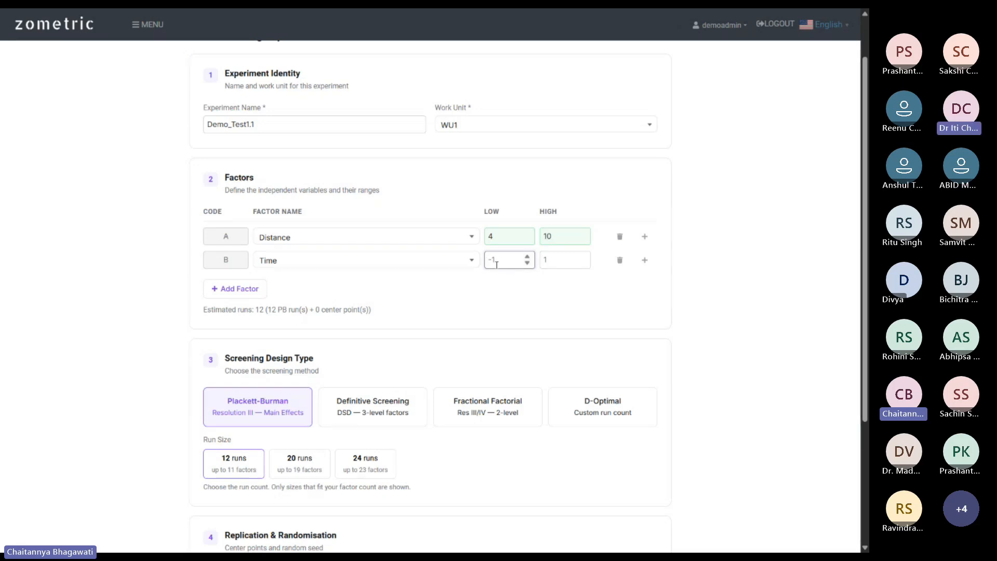
type("5")
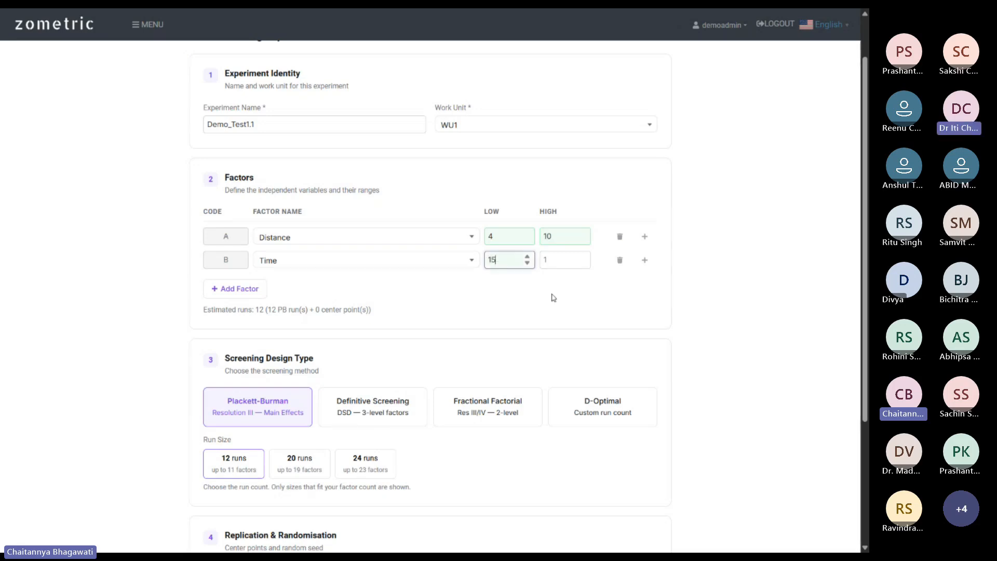
left_click(564, 259)
type("25")
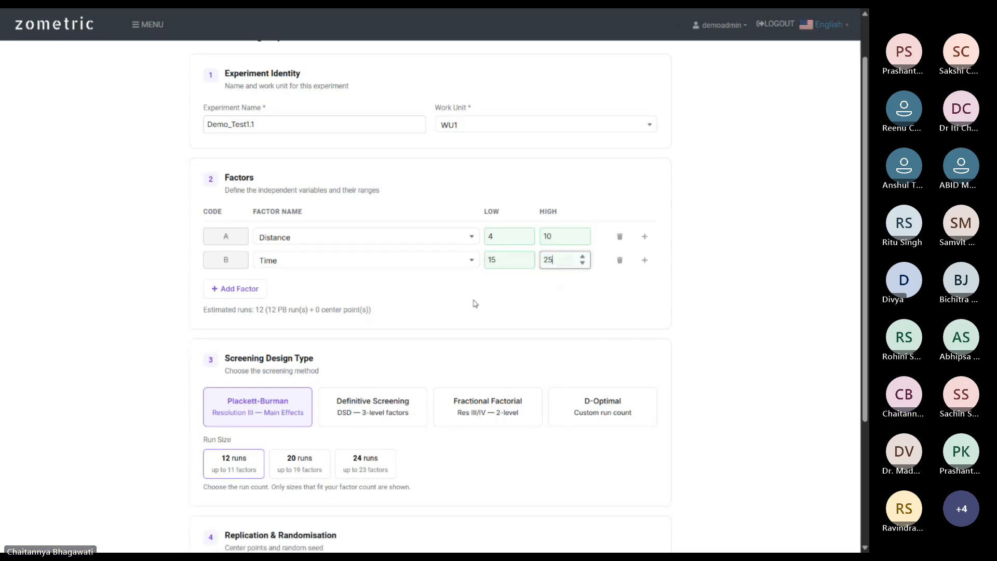
left_click(461, 272)
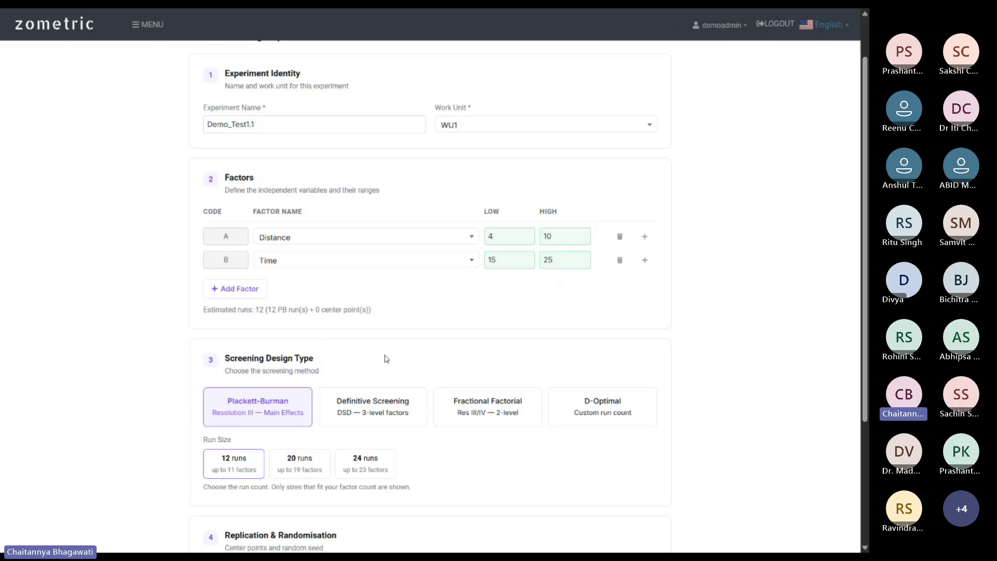
scroll(385, 356, "down", 3)
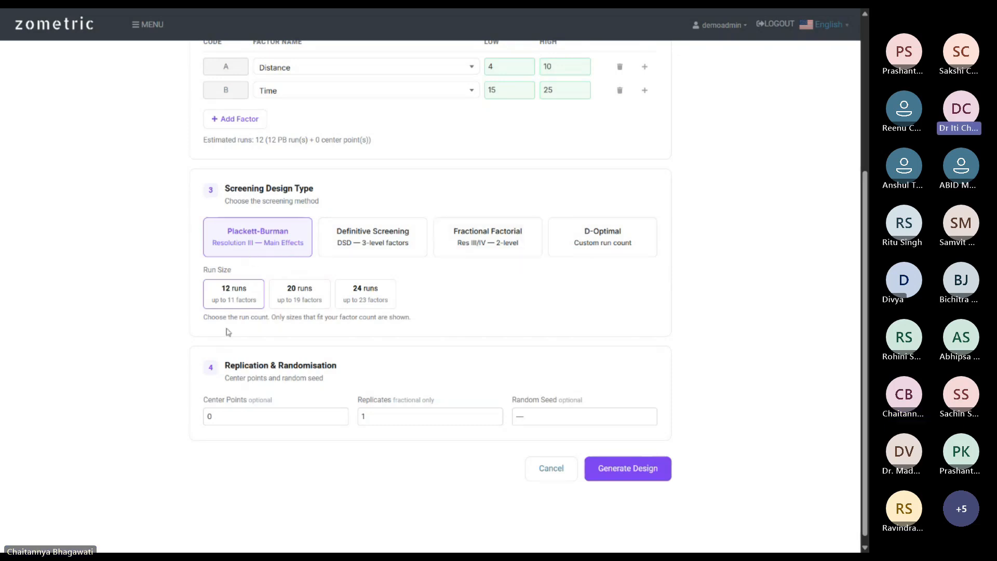
Change the Plackett-Burman run size from 12 to 24 runs.
left_click(227, 303)
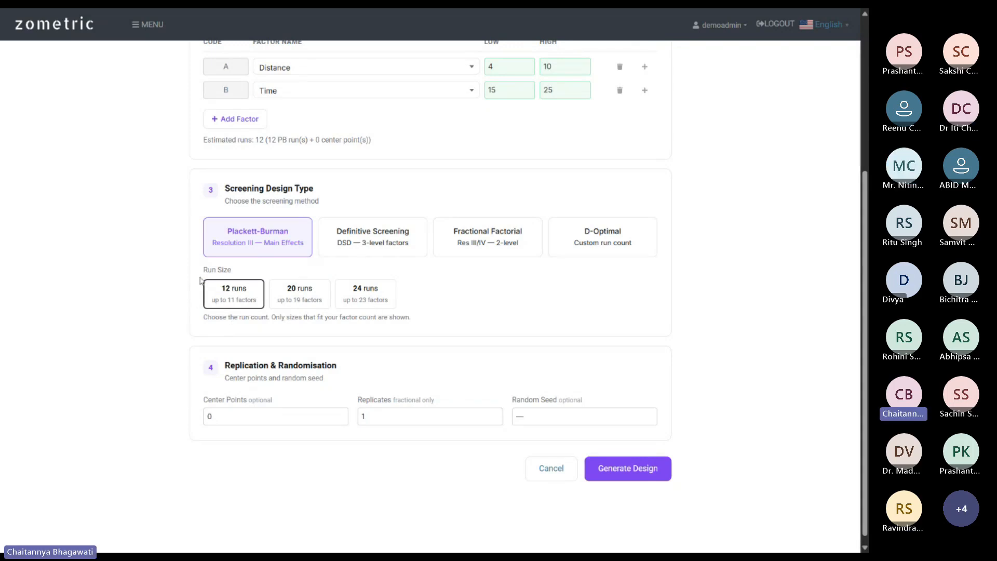
scroll(249, 223, "up", 2)
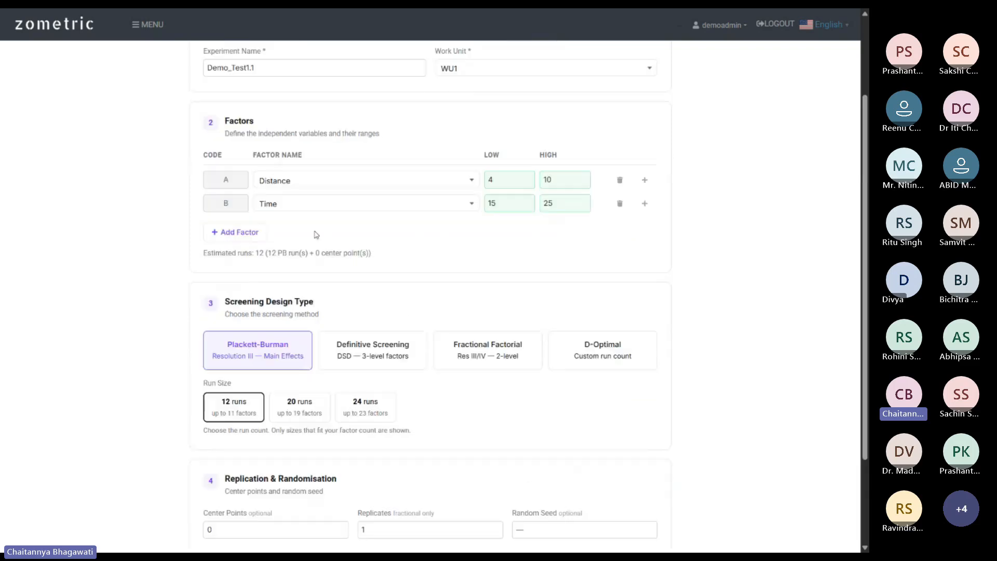
scroll(197, 290, "down", 2)
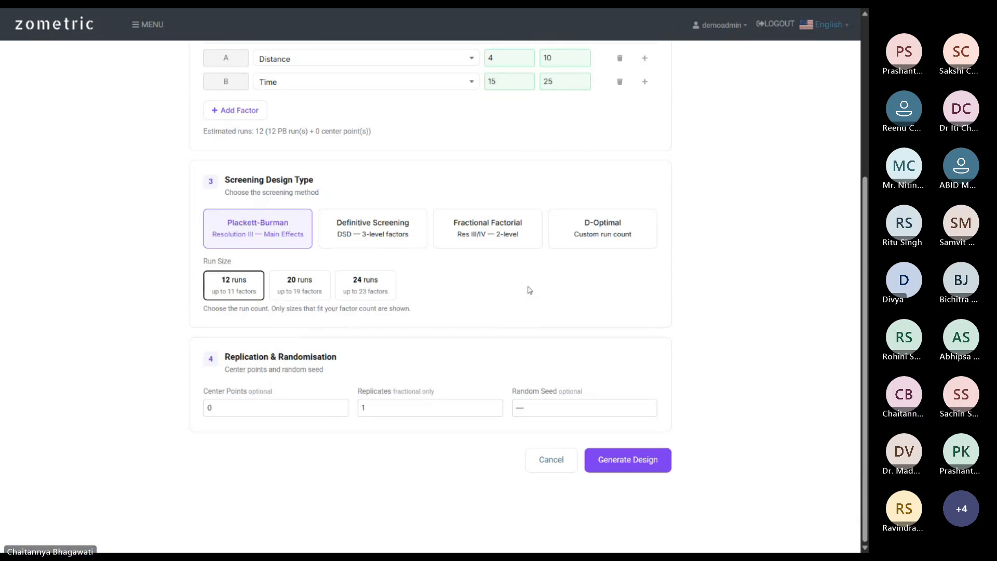
scroll(527, 290, "up", 1)
left_click(369, 347)
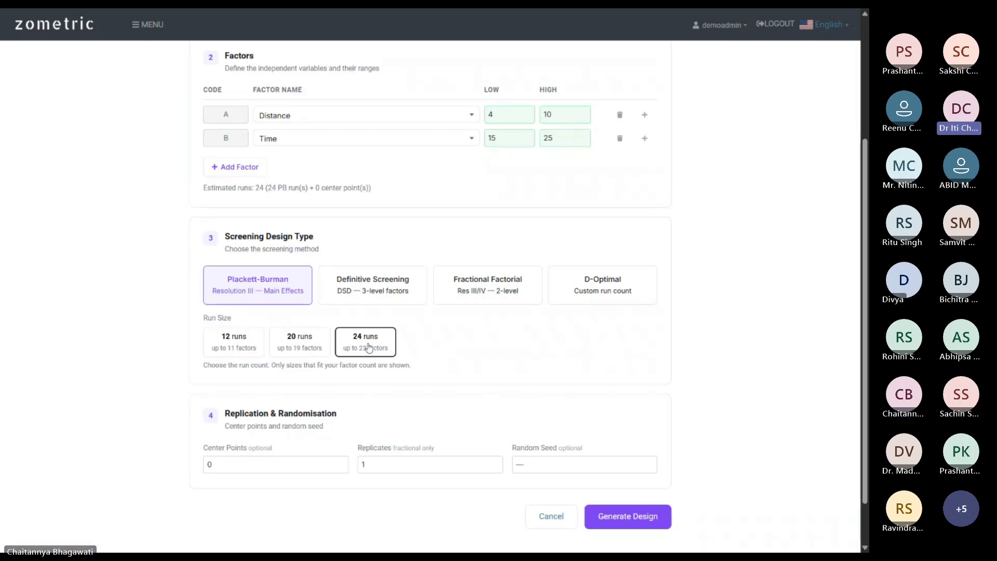
scroll(102, 489, "down", 1)
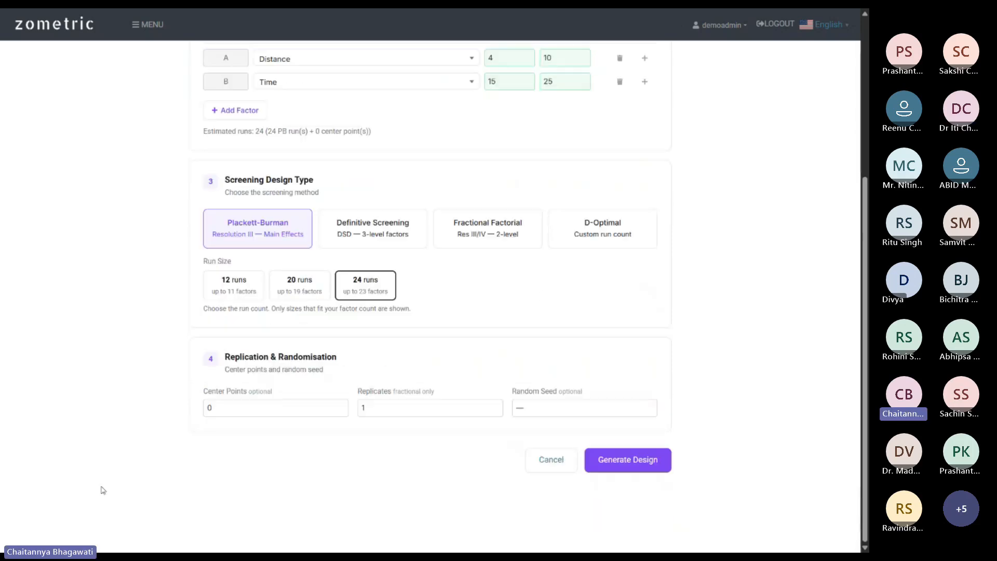
left_click(268, 405)
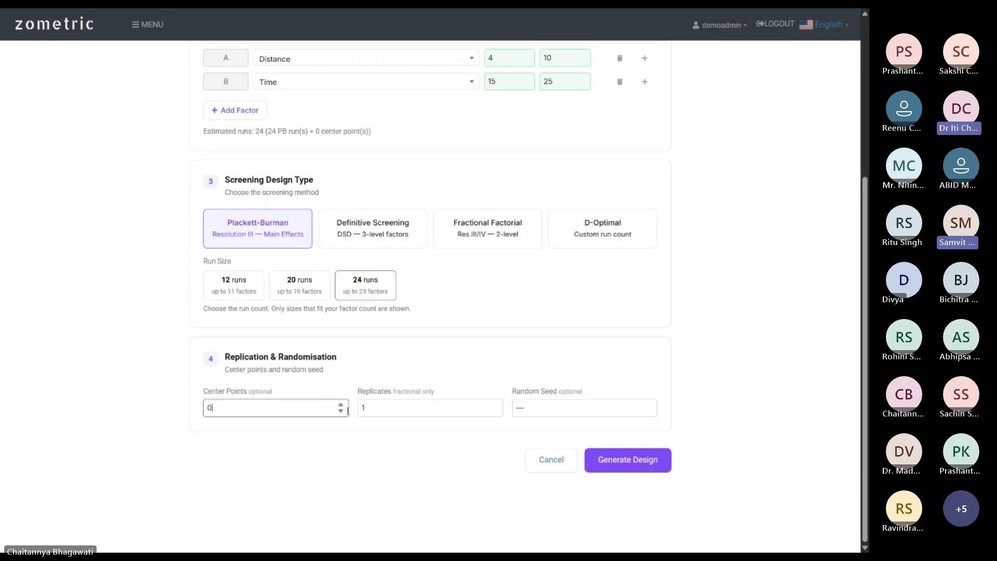
Increase center points to 1, making the estimate 25 runs.
left_click(289, 449)
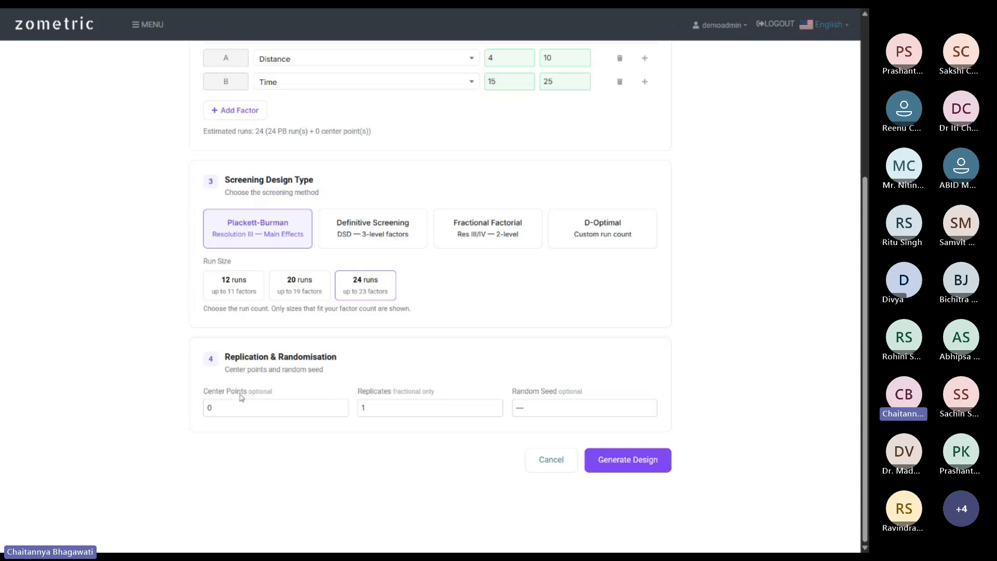
scroll(551, 78, "up", 1)
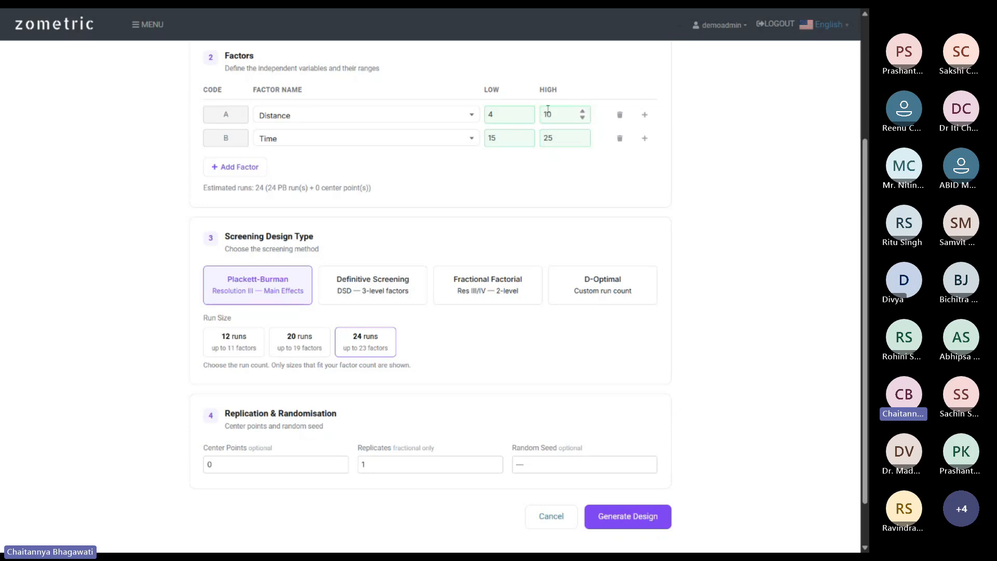
scroll(414, 409, "down", 1)
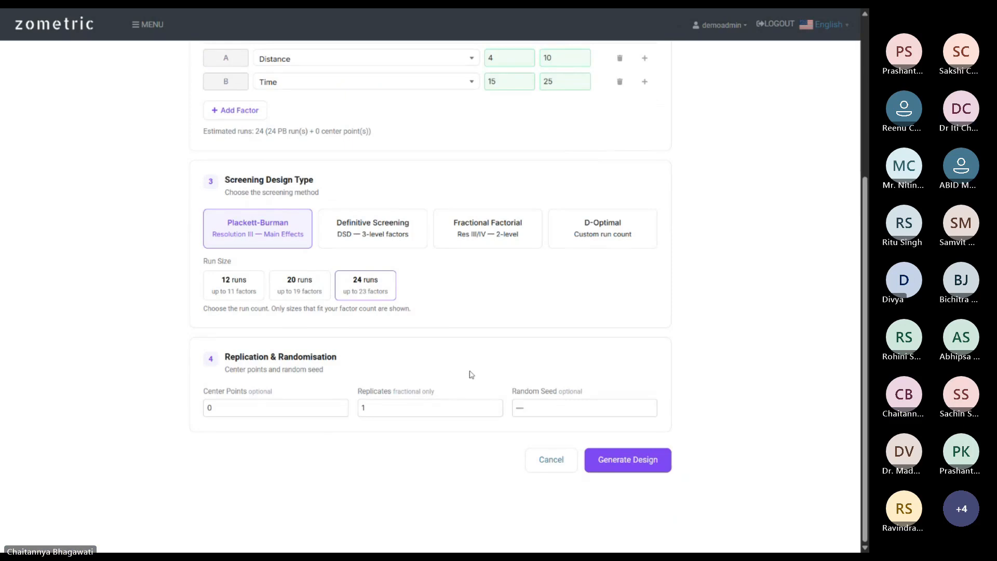
left_click(340, 406)
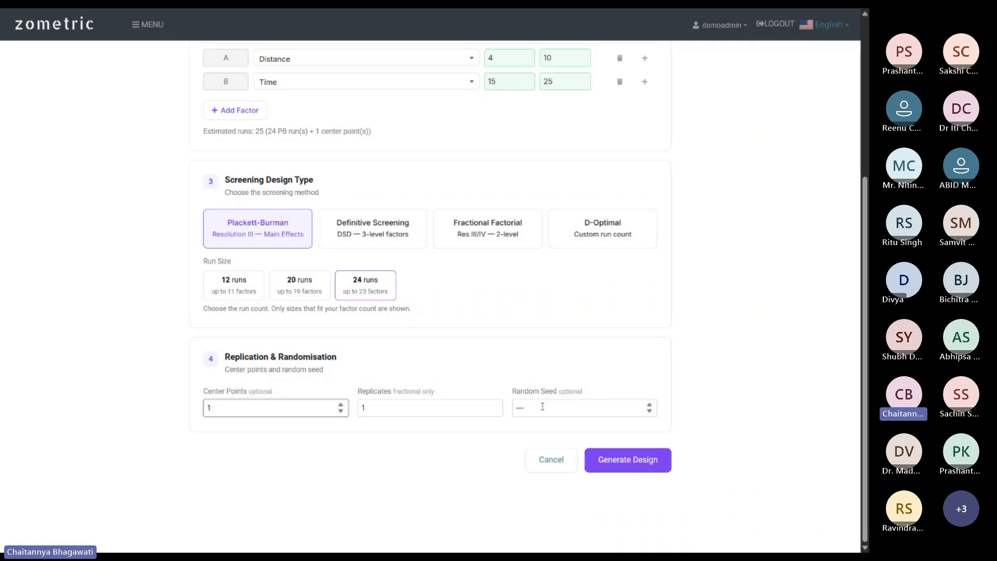
Reset center points to 0, returning the estimate to 24 runs.
key("BackSpace")
type("0")
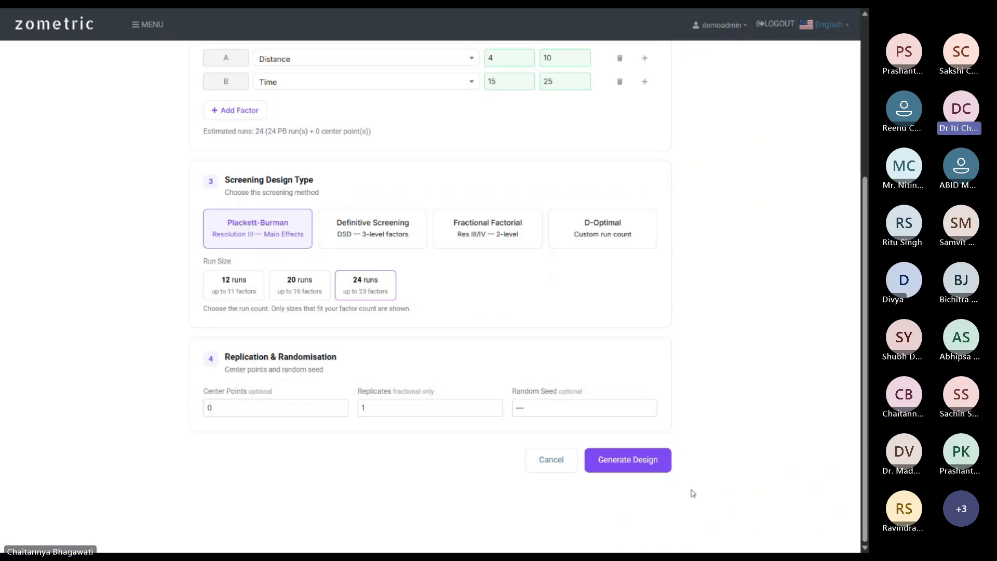
Generate the 24-run Plackett-Burman design table and look through it.
left_click(638, 467)
scroll(789, 395, "down", 5)
scroll(461, 319, "down", 5)
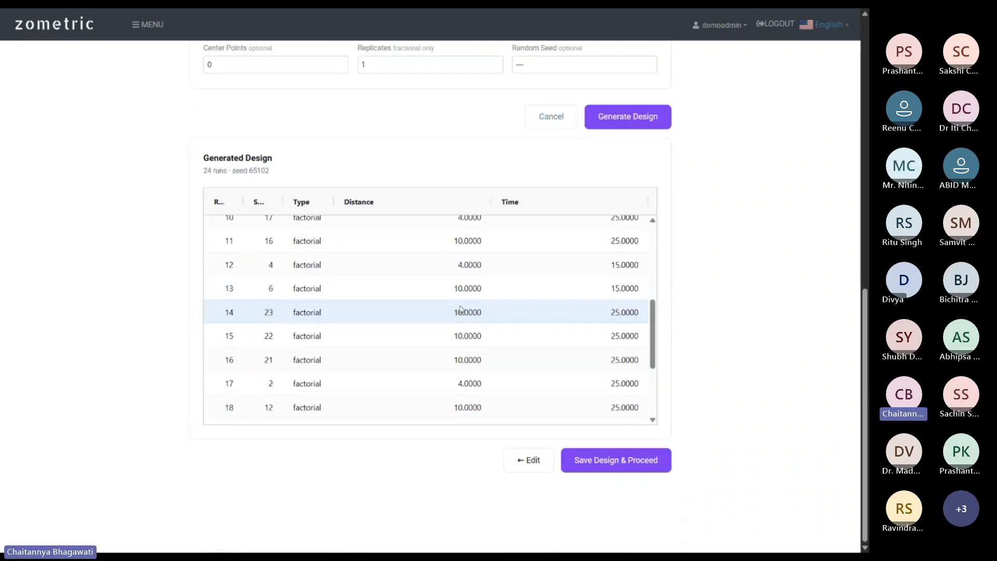
scroll(302, 394, "up", 7)
scroll(616, 316, "up", 2)
scroll(617, 315, "down", 1)
scroll(539, 290, "down", 5)
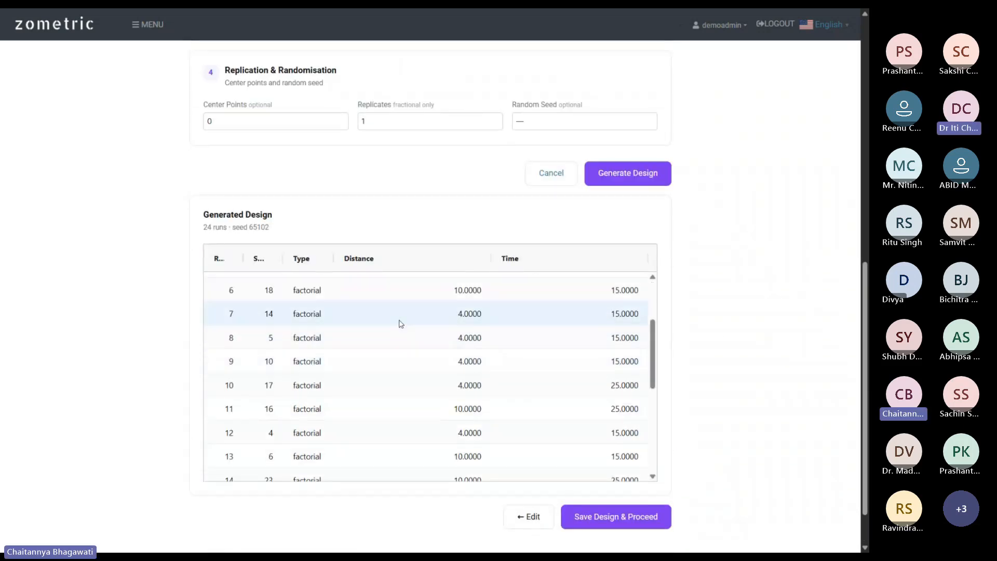
scroll(465, 260, "up", 6)
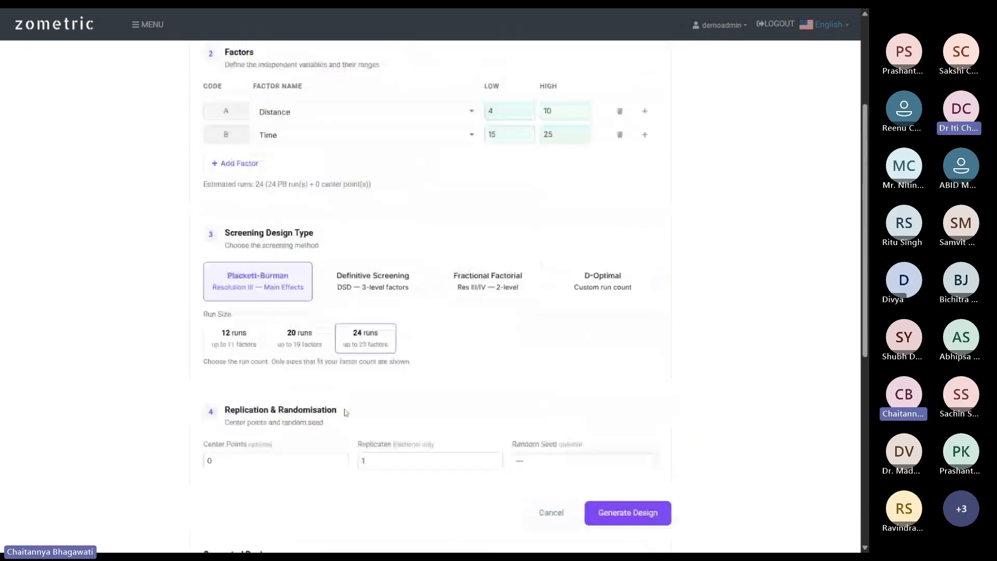
scroll(624, 353, "down", 7)
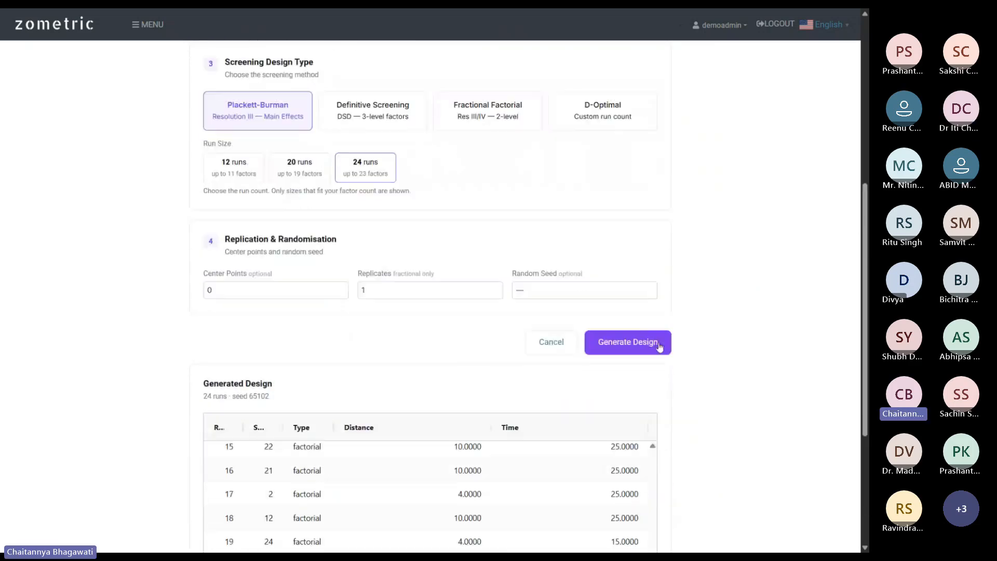
scroll(429, 336, "up", 2)
scroll(428, 336, "up", 4)
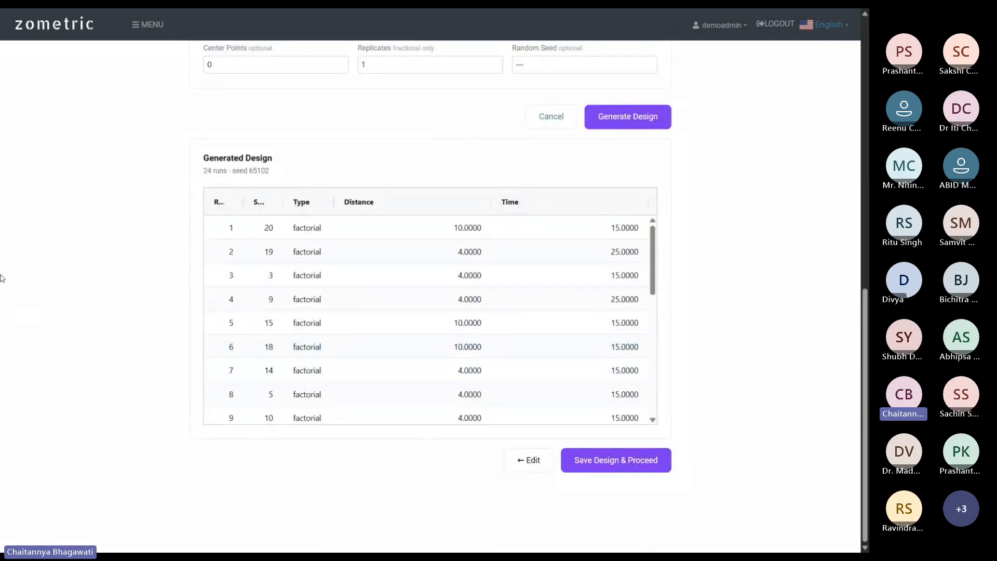
scroll(546, 182, "up", 2)
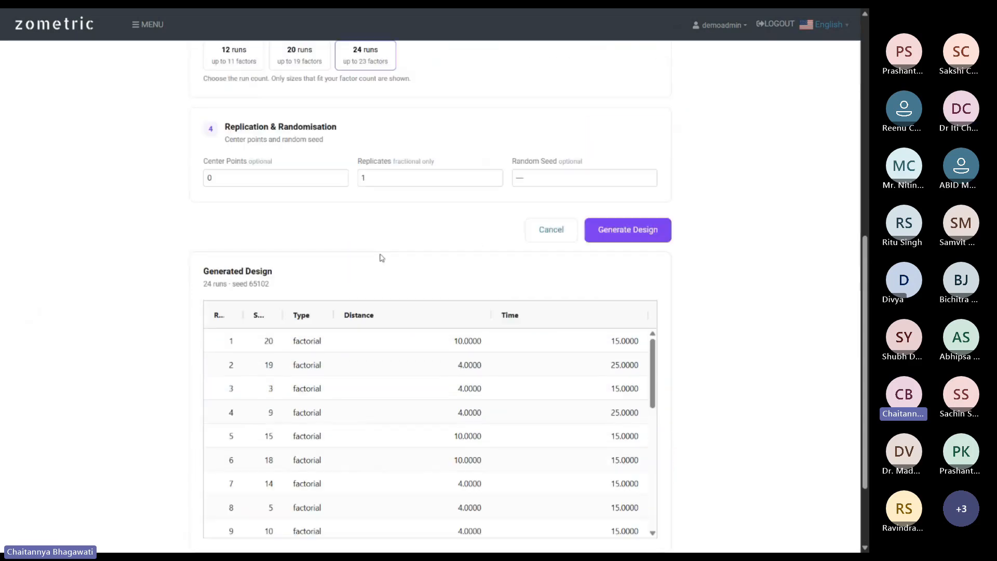
scroll(379, 244, "down", 1)
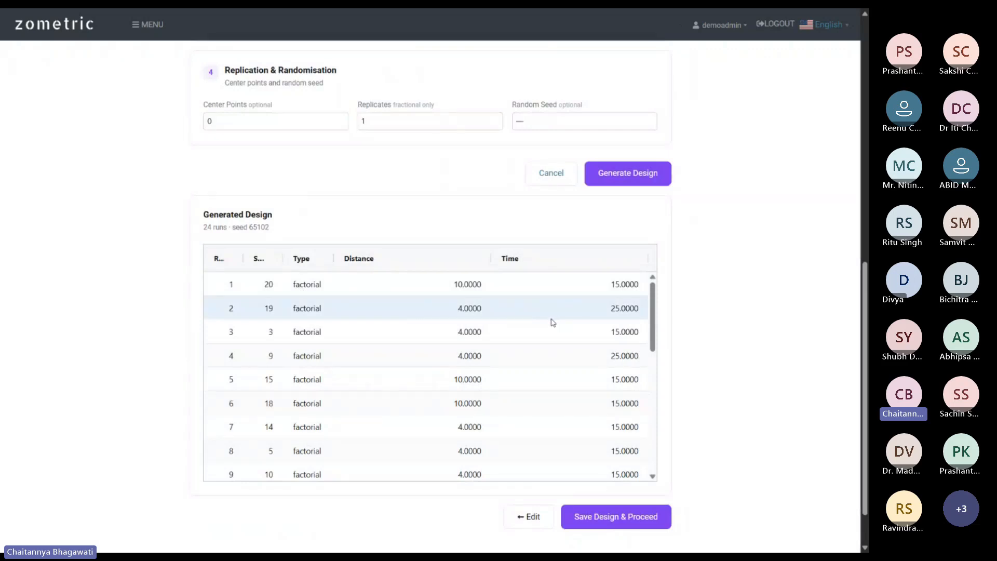
scroll(418, 328, "up", 4)
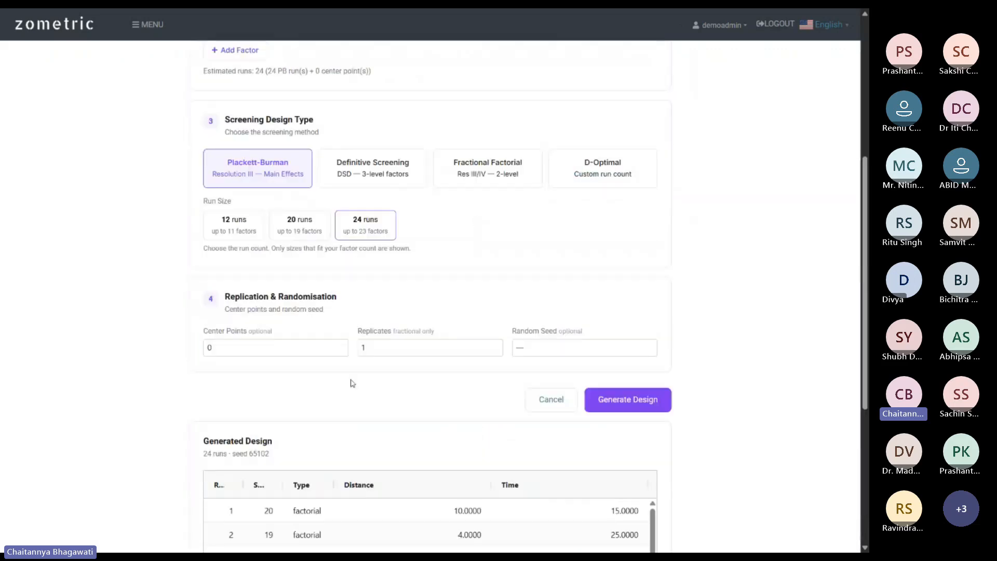
scroll(459, 282, "up", 2)
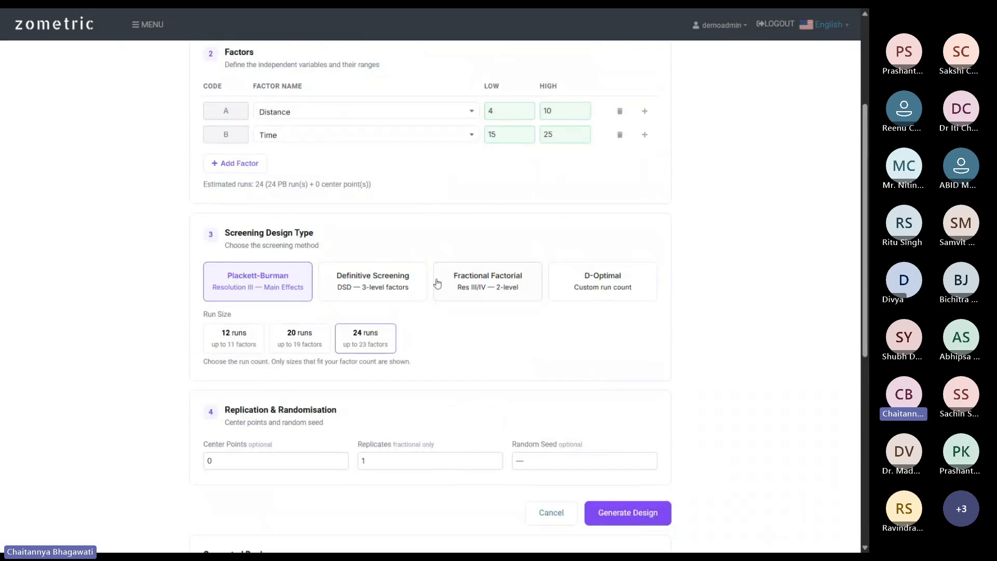
scroll(473, 367, "down", 3)
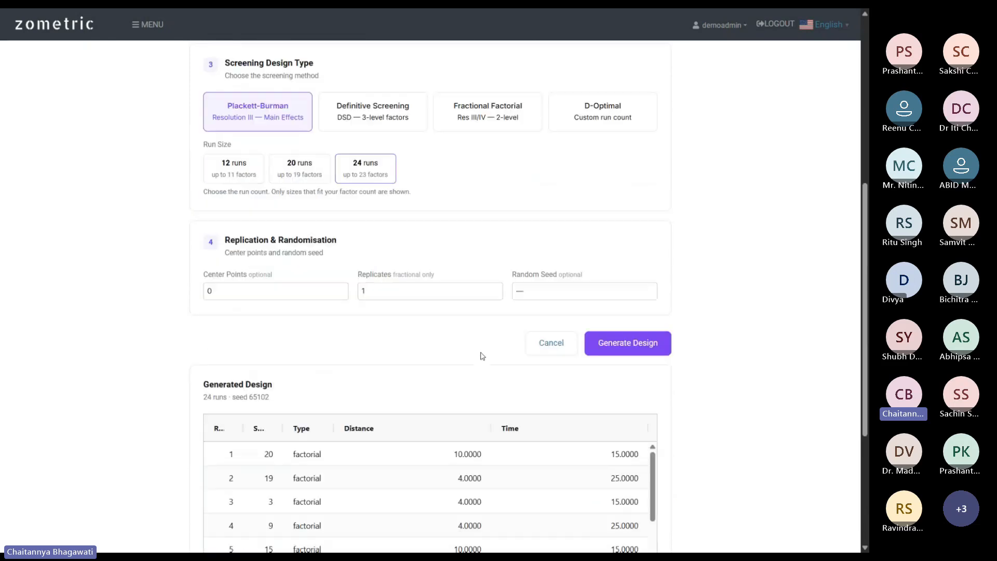
scroll(700, 315, "up", 4)
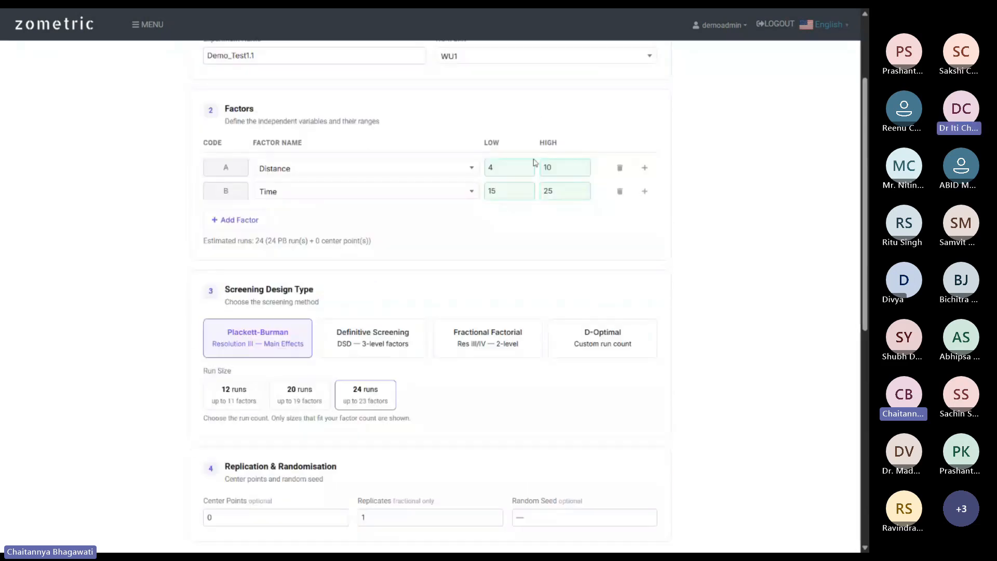
Change Distance's high level from 10 to 15 and regenerate the design.
left_click(555, 164)
key("BackSpace")
type("5")
scroll(595, 298, "down", 4)
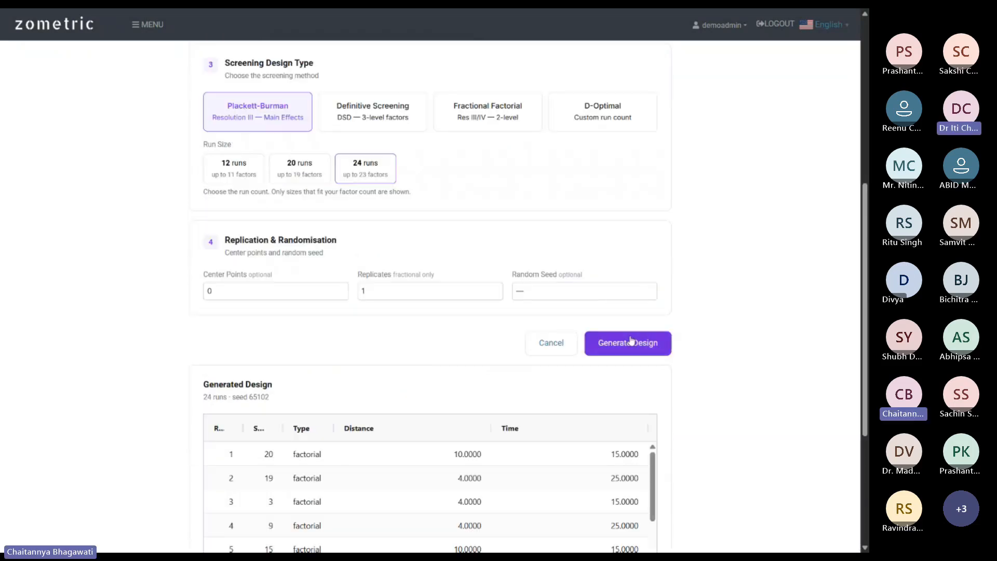
left_click(628, 343)
Review all 24 generated runs and save the Demo_Test1.1 design.
scroll(309, 310, "down", 4)
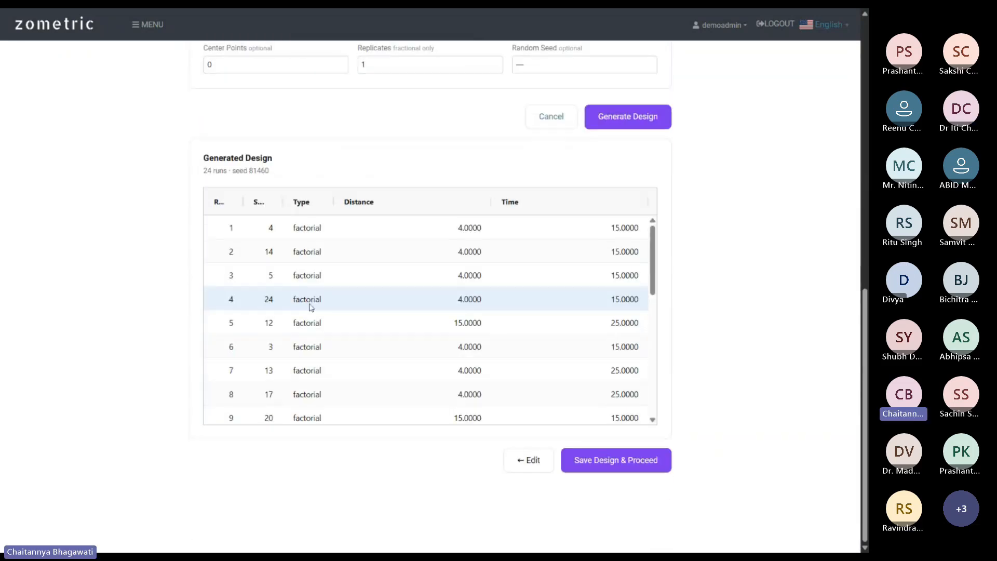
scroll(437, 314, "down", 1)
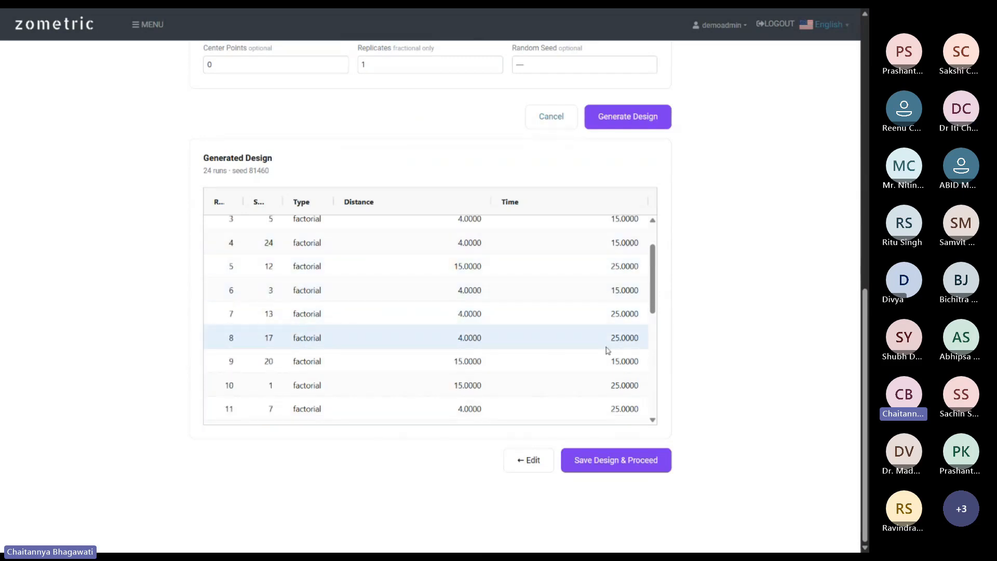
scroll(763, 293, "up", 1)
scroll(435, 256, "up", 1)
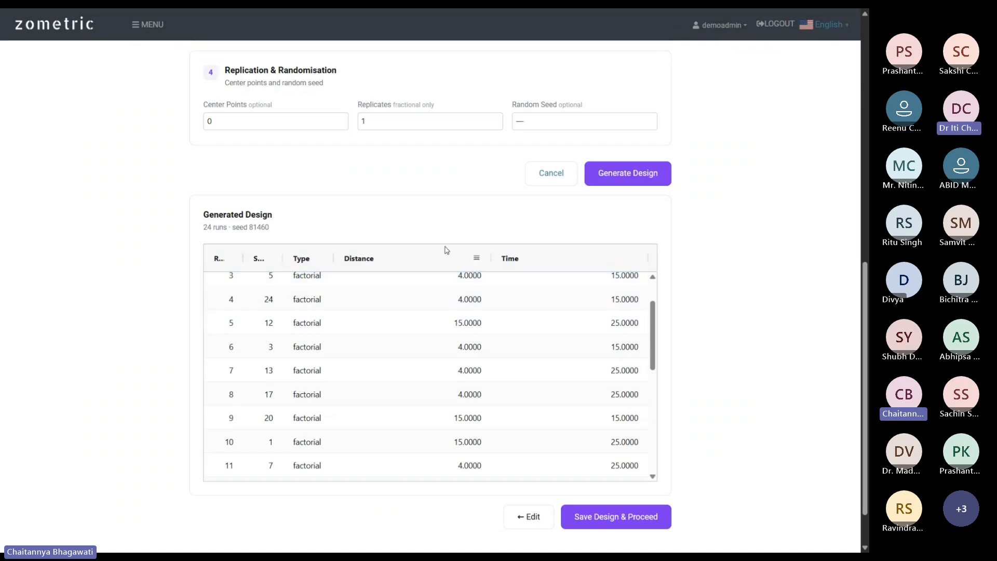
scroll(363, 279, "up", 1)
scroll(424, 276, "down", 2)
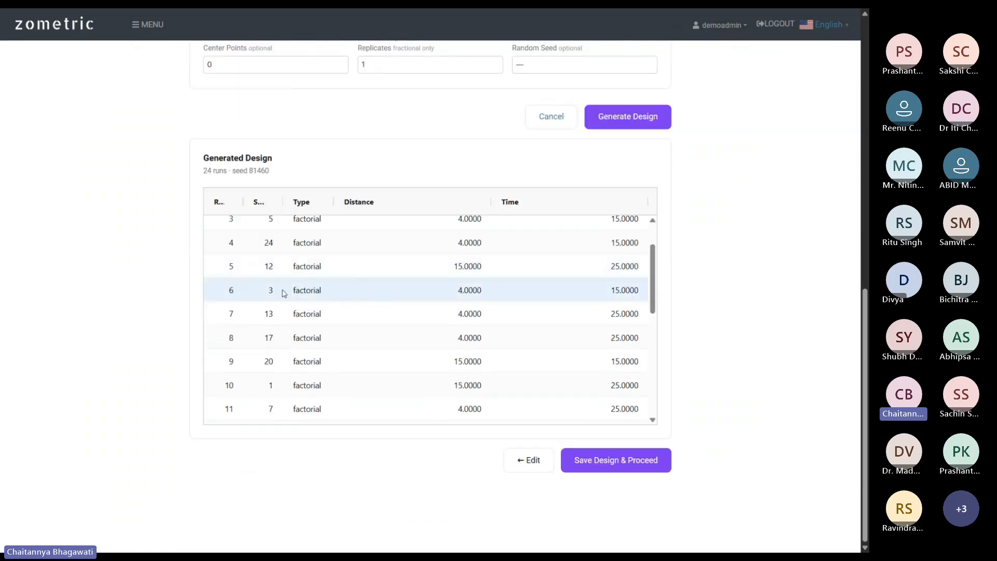
scroll(469, 281, "down", 1)
scroll(469, 281, "down", 2)
scroll(452, 328, "up", 5)
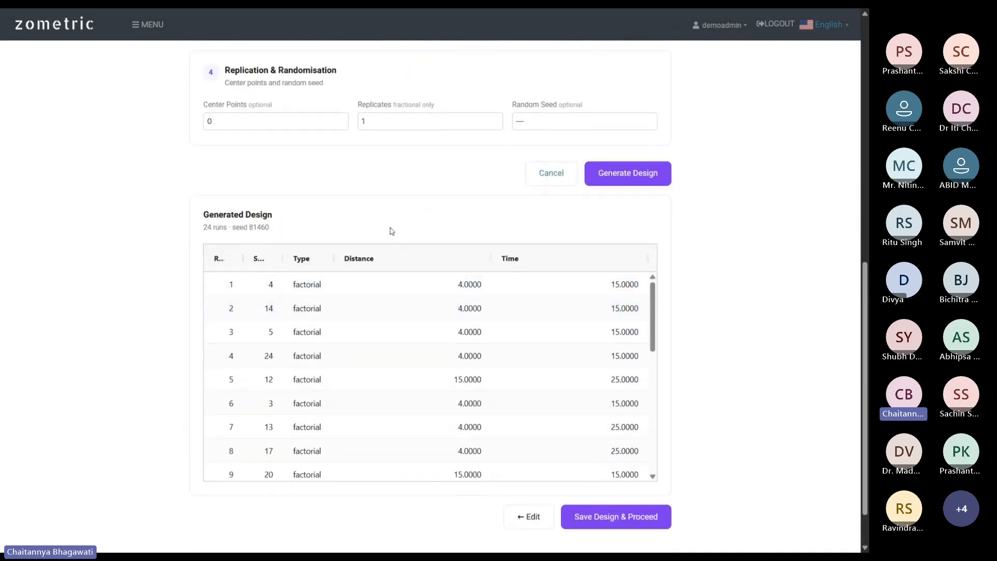
scroll(407, 220, "down", 2)
scroll(400, 300, "down", 6)
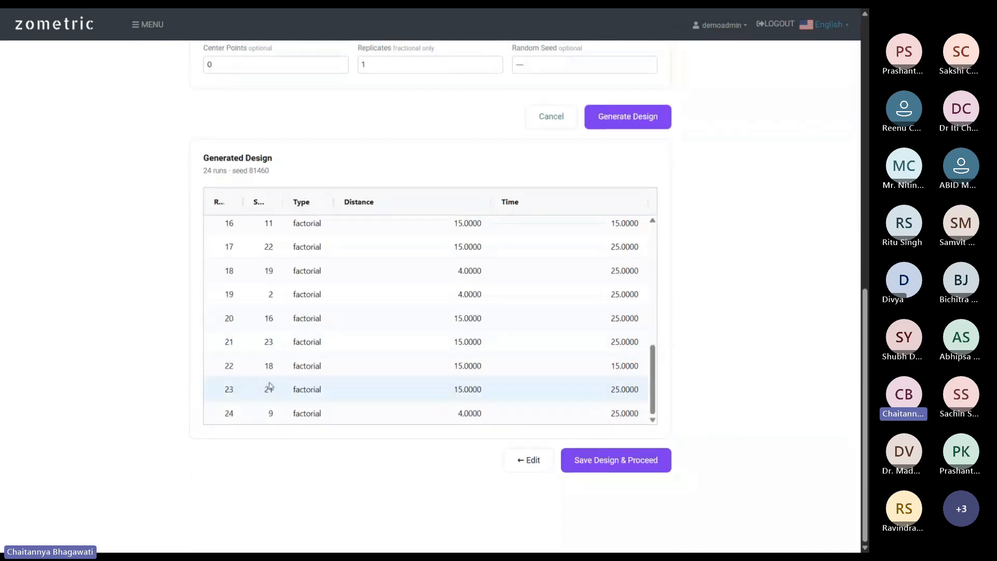
left_click(617, 466)
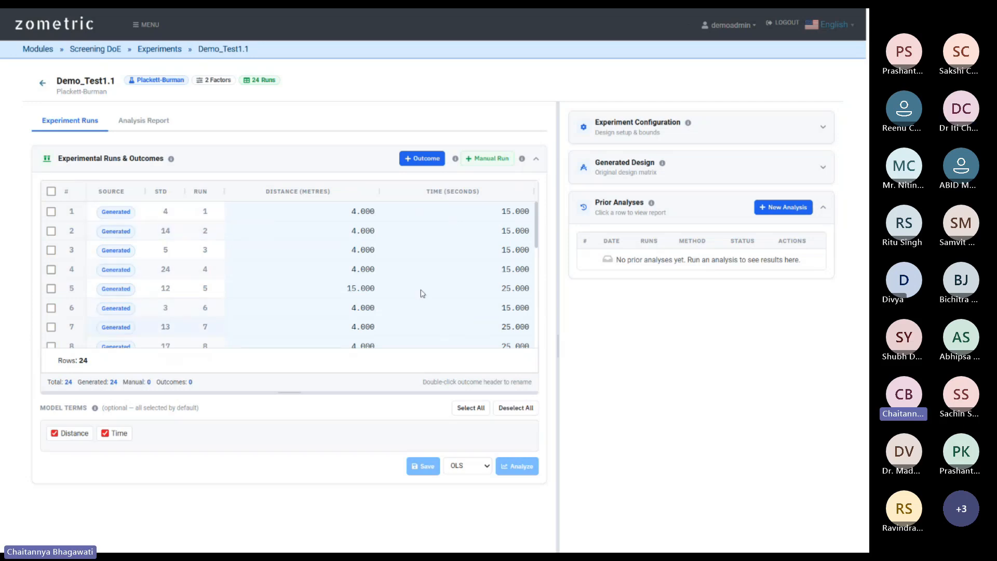
Scroll through Demo_Test1.1's 24 runs and add a blank Response 1 outcome column.
scroll(374, 269, "down", 6)
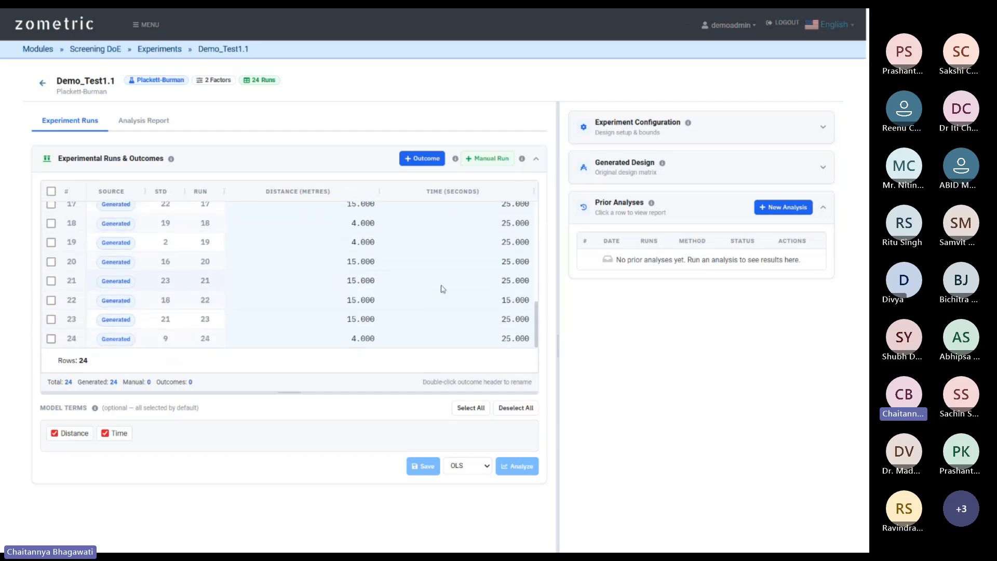
scroll(364, 291, "down", 2)
scroll(306, 294, "up", 8)
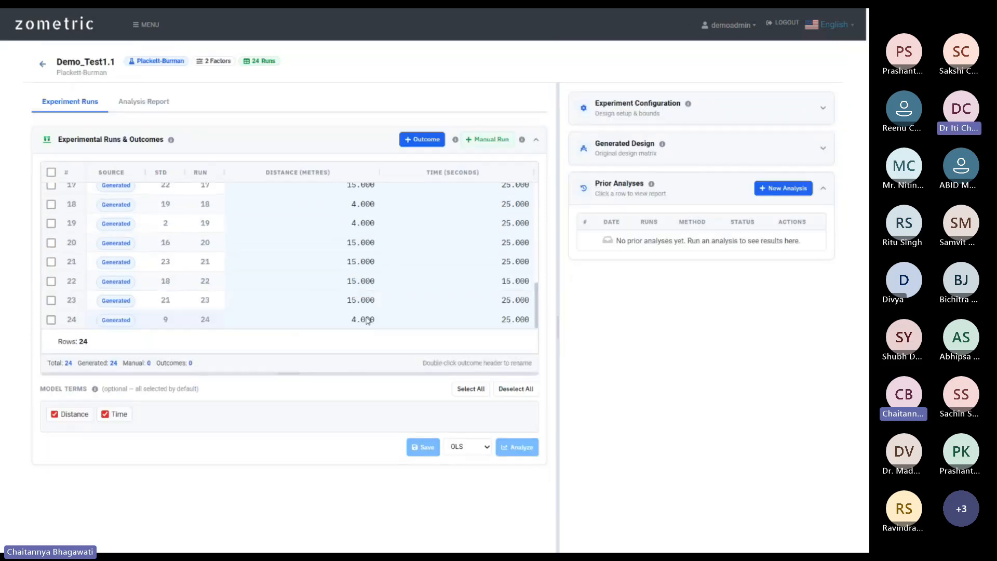
scroll(311, 294, "up", 1)
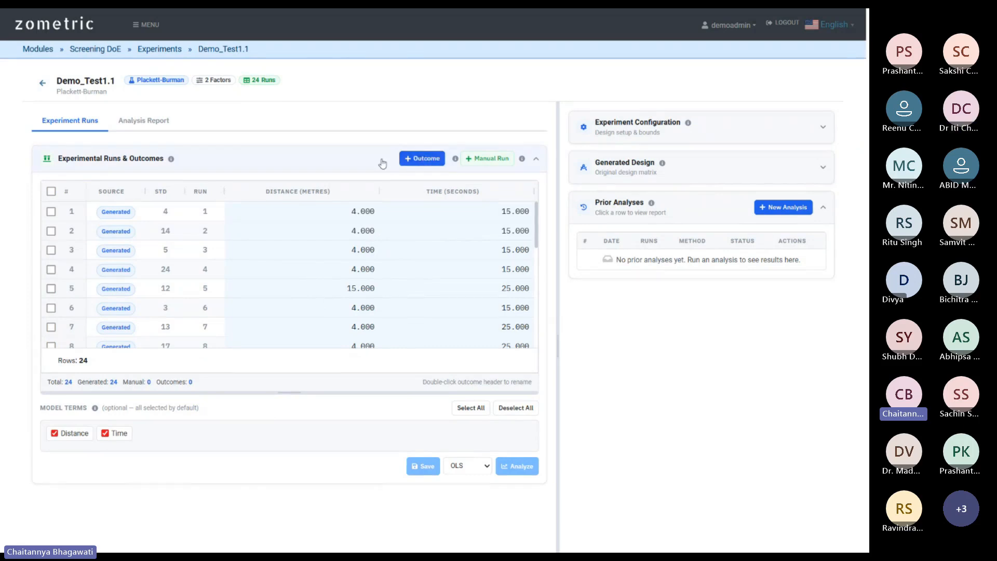
left_click(420, 161)
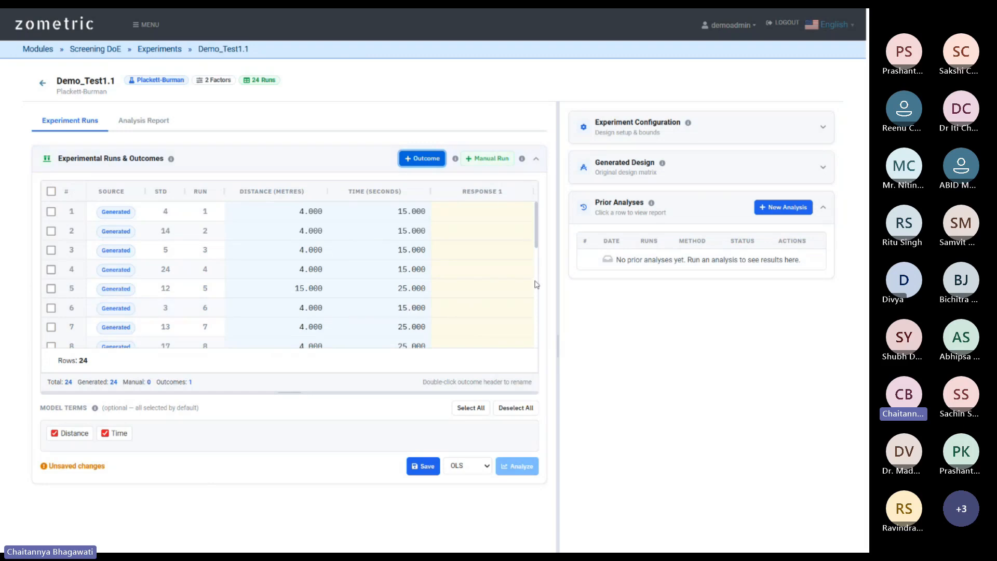
Rename the RESPONSE 1 column to 'Speed' and save Demo_Test1.1.
double_click(490, 196)
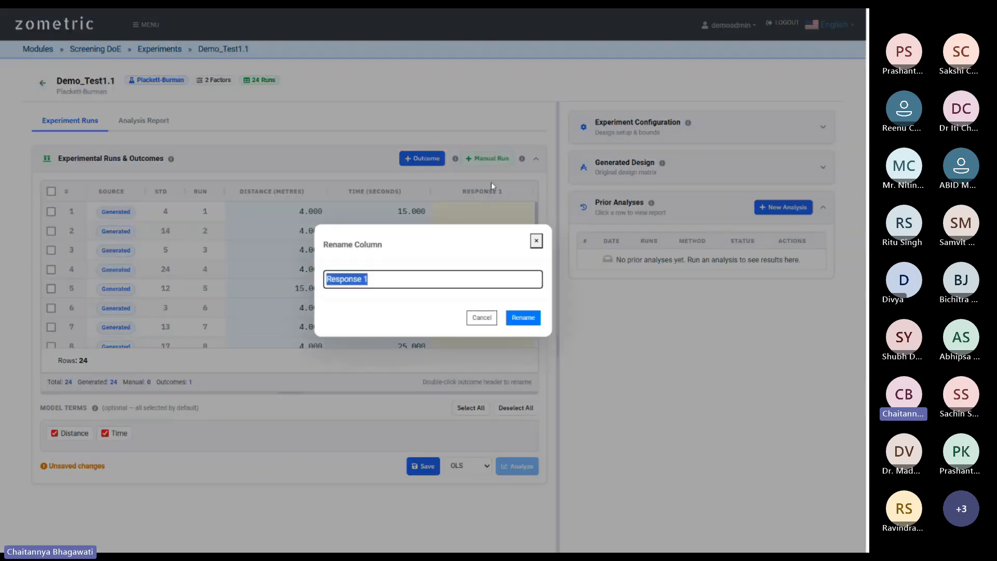
type("Sppe")
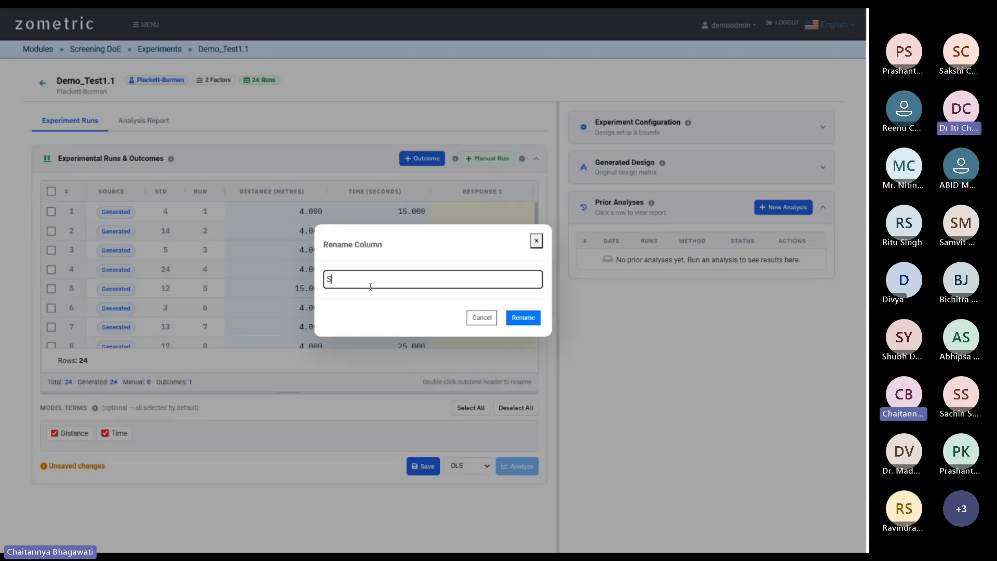
key("BackSpace")
key("BackSpace")
type("eed")
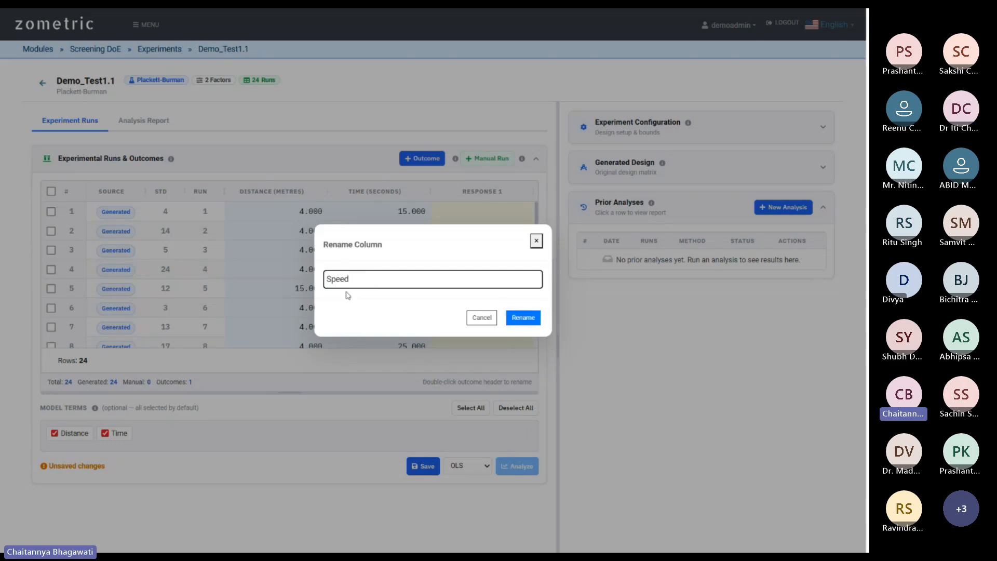
left_click(528, 320)
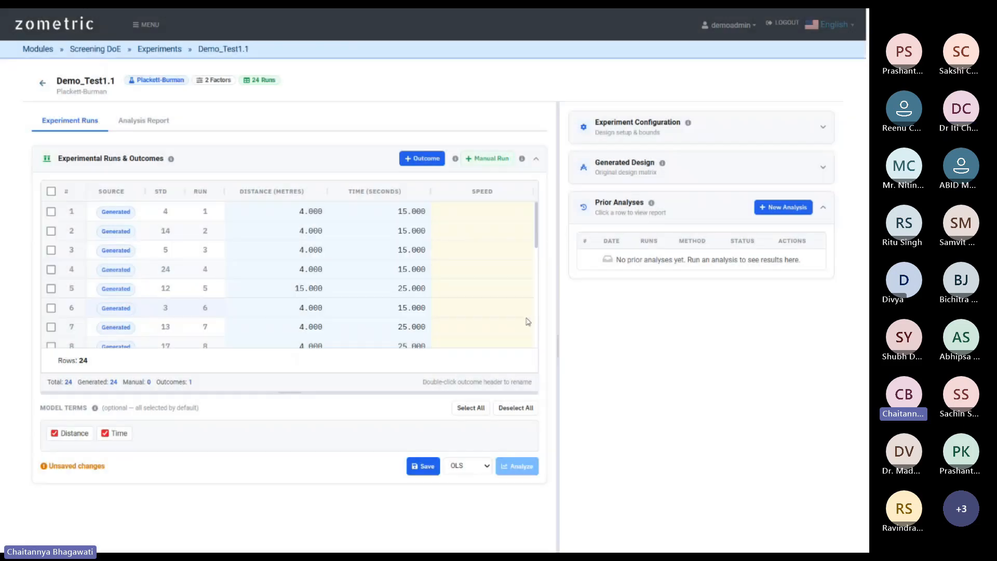
left_click(424, 467)
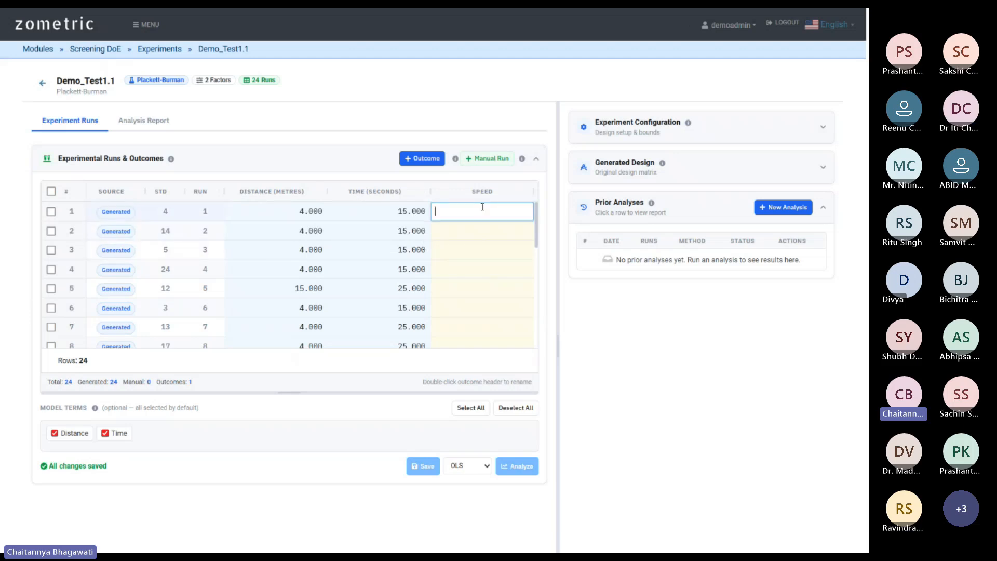
Enter Speed values 30, 31 and 32 for runs 1 to 3.
type("30")
left_click(507, 237)
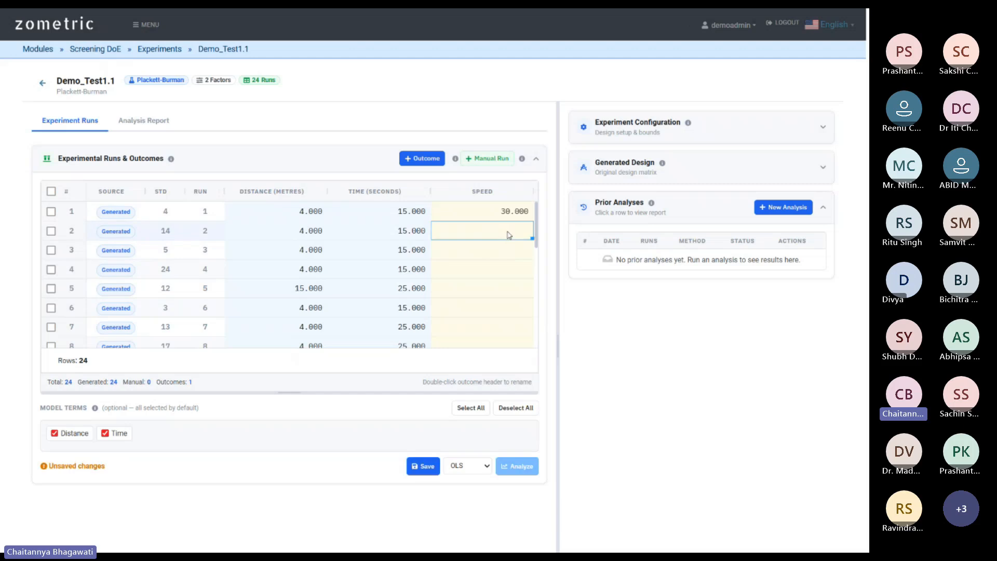
left_click(511, 226)
type("31")
left_click(524, 255)
left_click(521, 253)
type("32")
Enter Speed 34 and 35 for runs 4 and 5, then save the values.
left_click(505, 269)
left_click(500, 274)
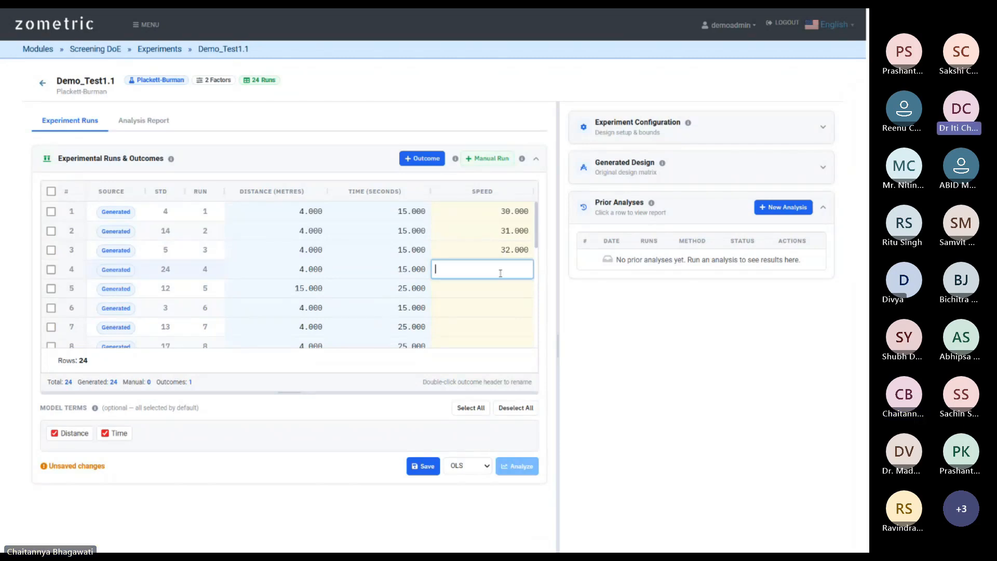
type("34")
left_click(504, 294)
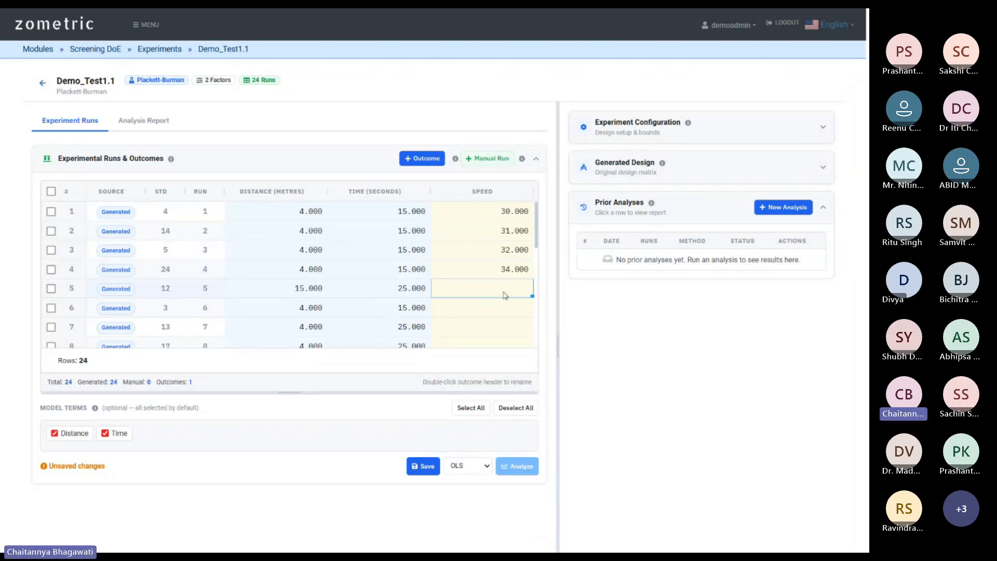
type("35")
scroll(496, 280, "down", 3)
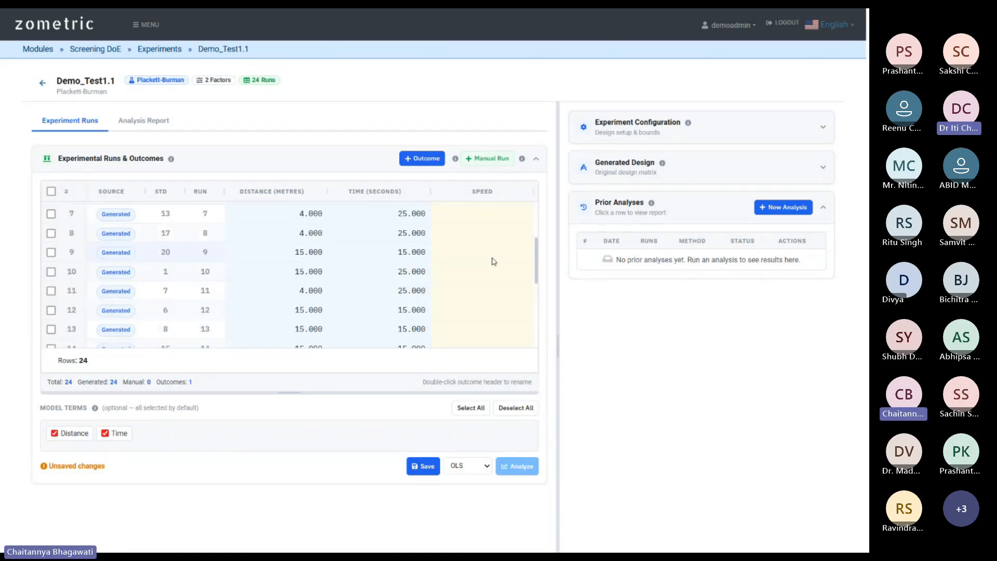
left_click(489, 242)
scroll(489, 254, "up", 3)
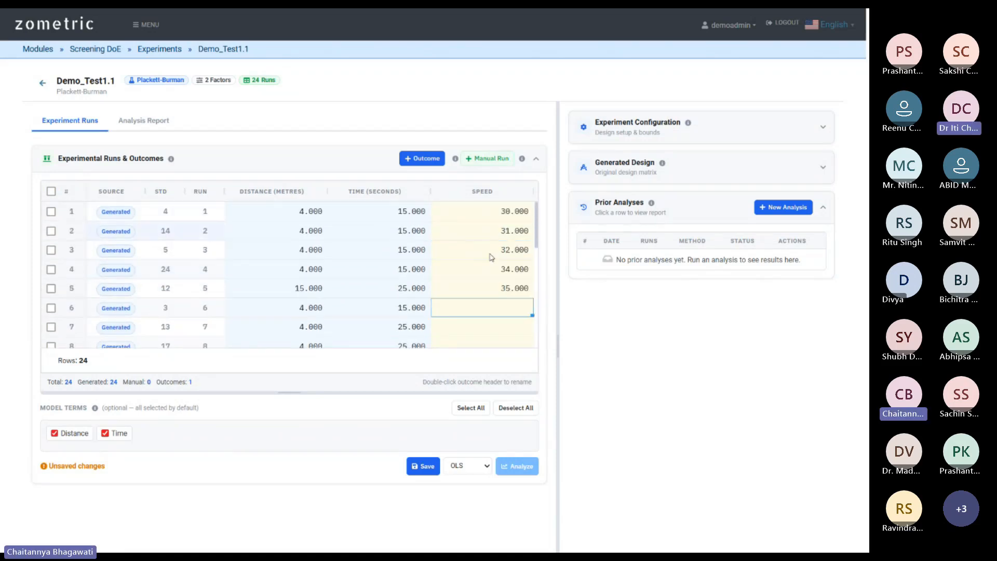
scroll(485, 267, "down", 2)
scroll(485, 267, "down", 4)
scroll(485, 279, "up", 5)
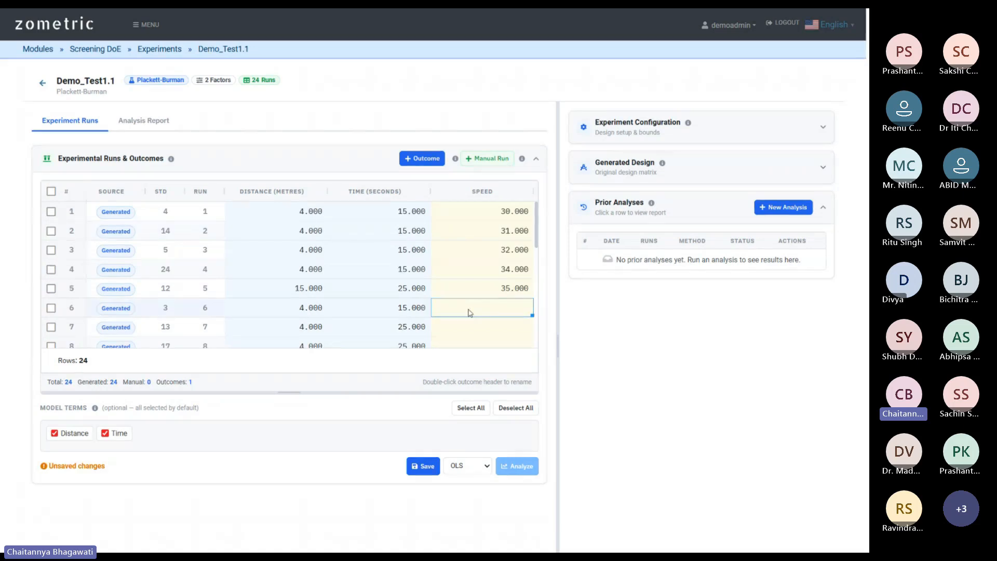
left_click(419, 466)
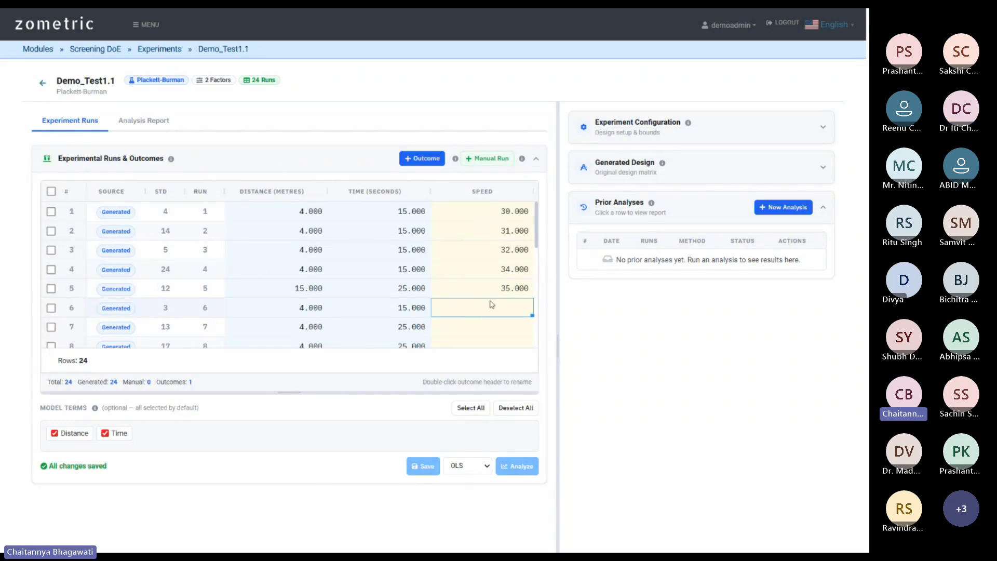
scroll(473, 312, "down", 3)
scroll(462, 327, "up", 3)
scroll(457, 311, "down", 3)
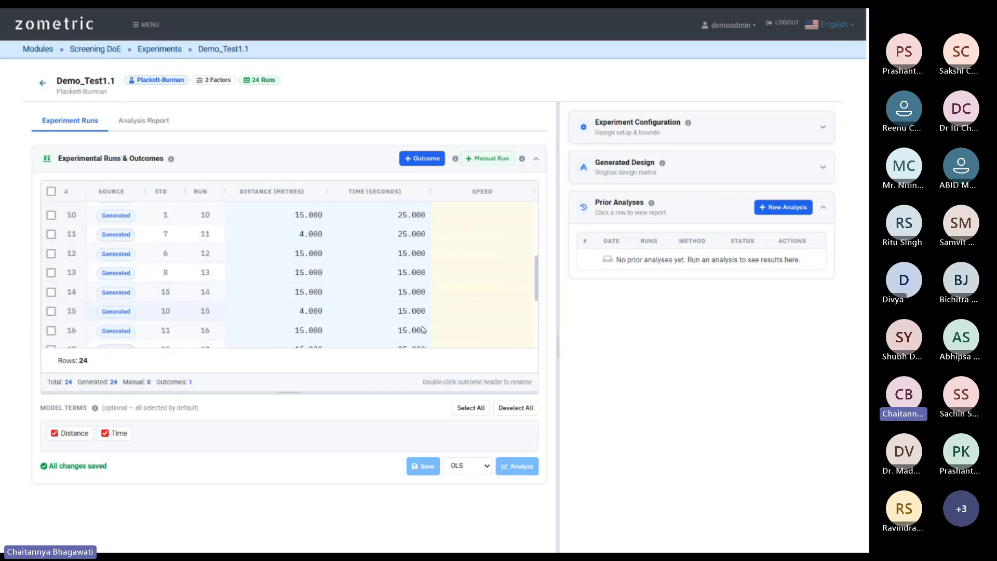
scroll(478, 305, "up", 3)
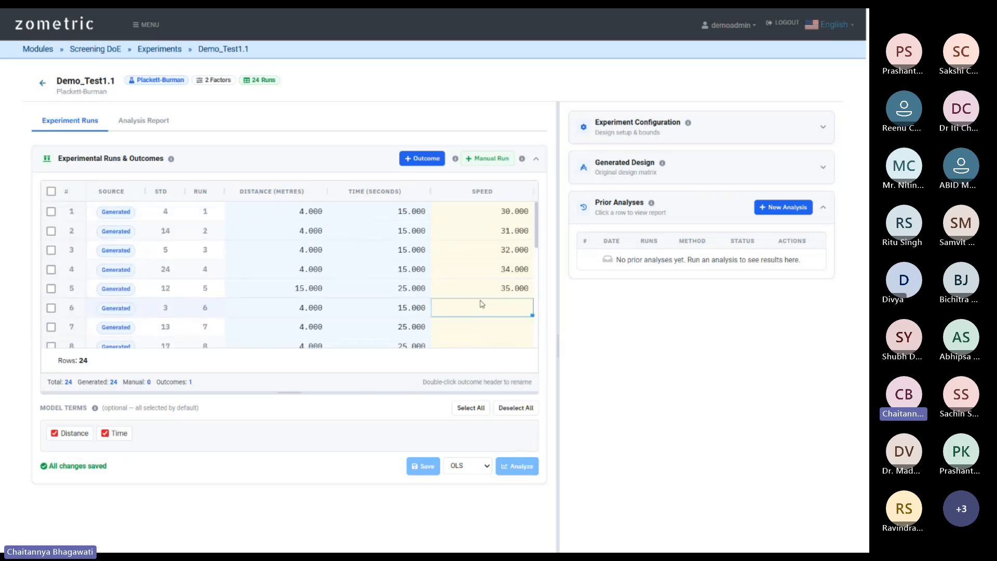
scroll(488, 275, "down", 2)
scroll(511, 338, "up", 2)
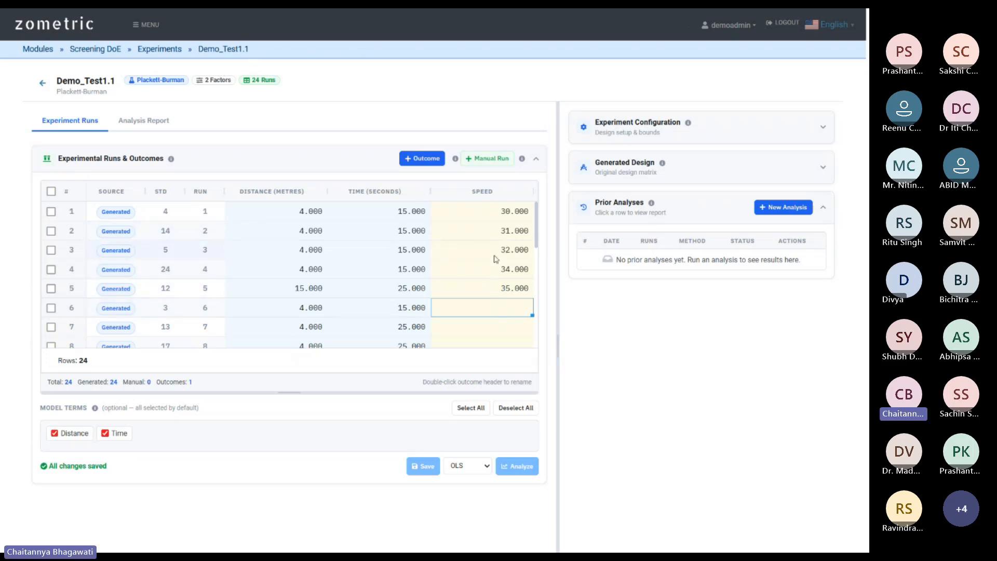
scroll(502, 244, "down", 3)
scroll(494, 247, "up", 3)
scroll(494, 259, "down", 1)
scroll(496, 291, "down", 5)
scroll(485, 312, "down", 2)
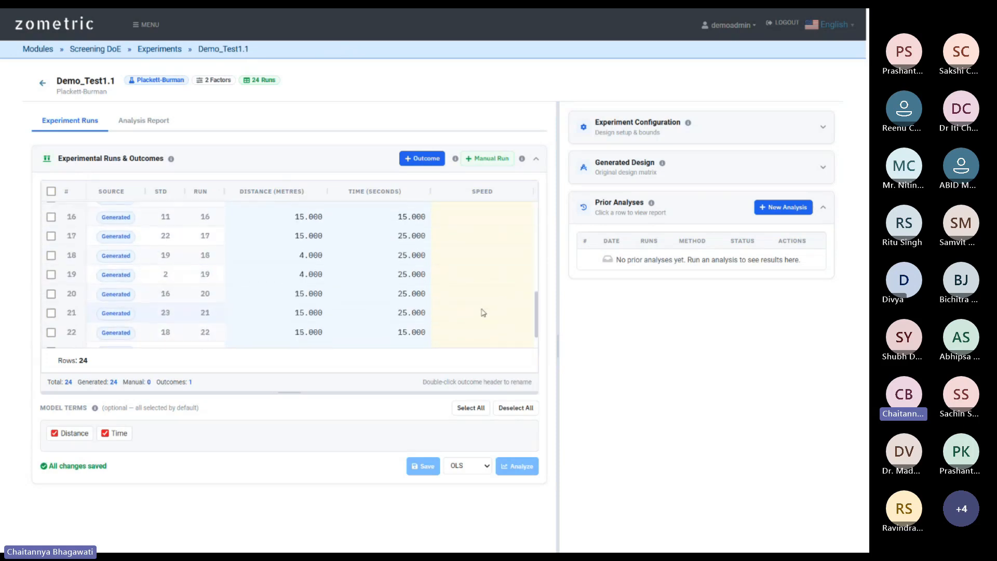
scroll(490, 319, "down", 2)
scroll(405, 314, "up", 2)
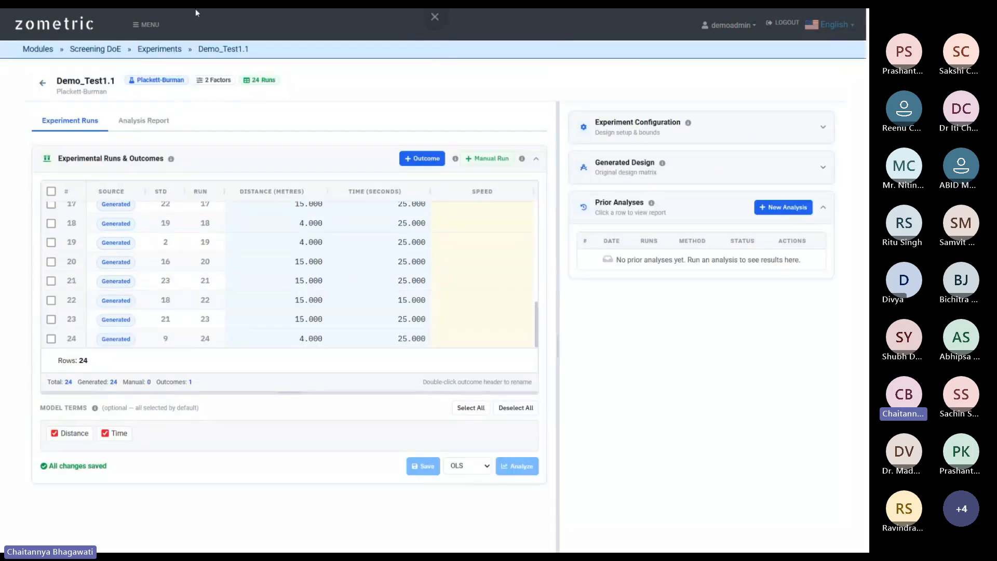
Open EXP2 from the Screening DoE experiments list and glance over its runs.
left_click(163, 50)
left_click(109, 190)
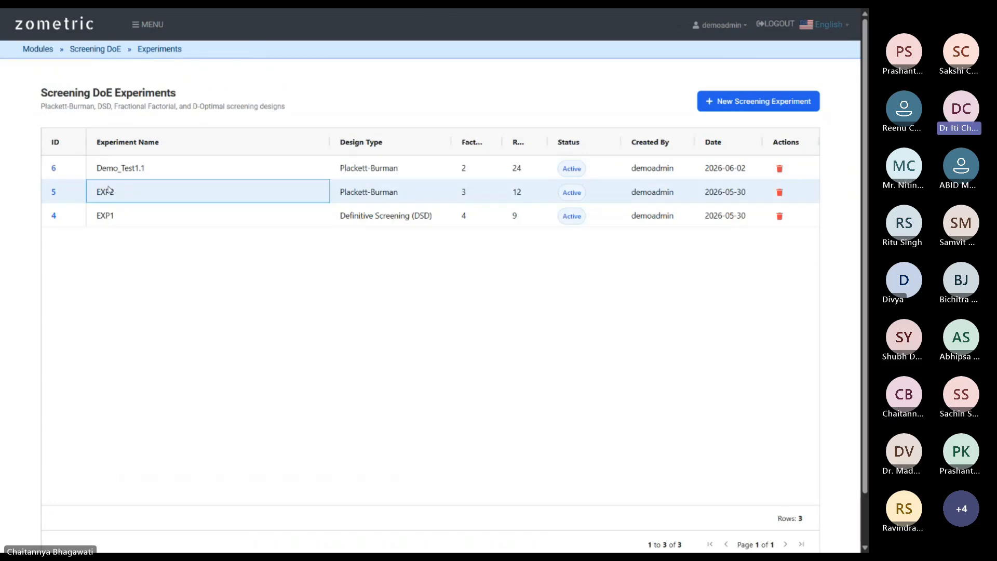
double_click(109, 190)
scroll(464, 278, "down", 2)
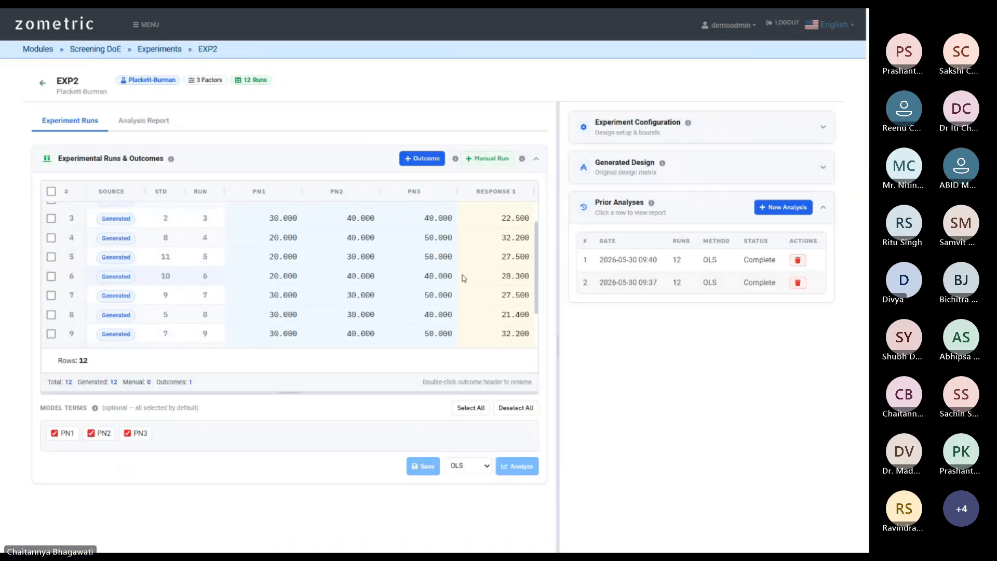
scroll(463, 279, "up", 2)
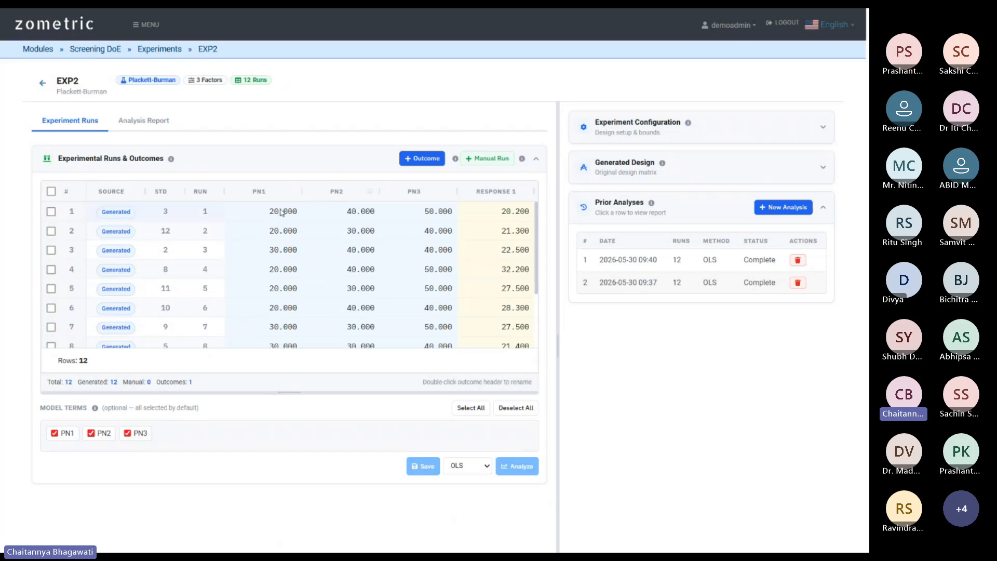
Open Demo_Test1.1, scroll its 24 runs, then return to the experiments list.
left_click(161, 52)
left_click(139, 172)
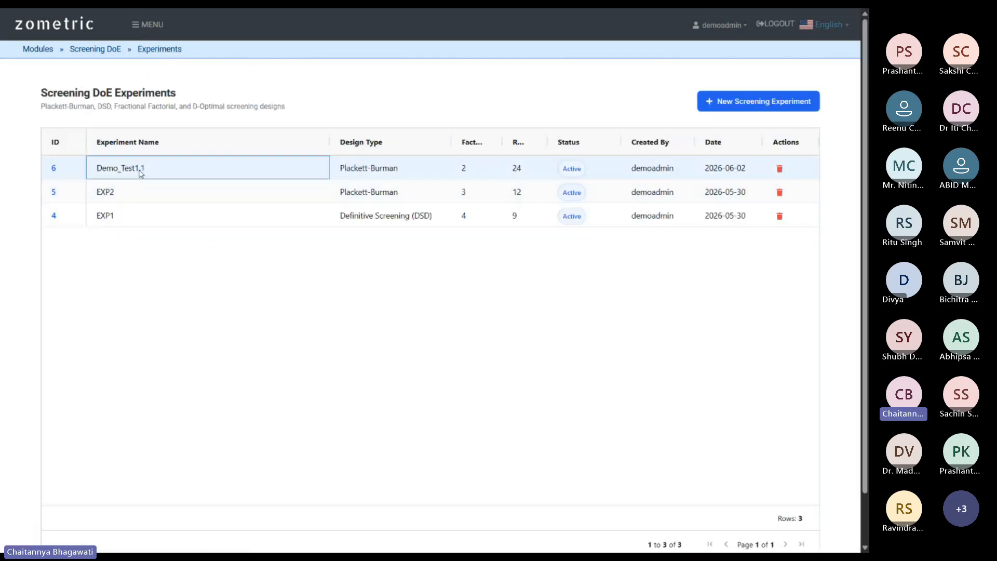
left_click(126, 171)
scroll(467, 270, "down", 8)
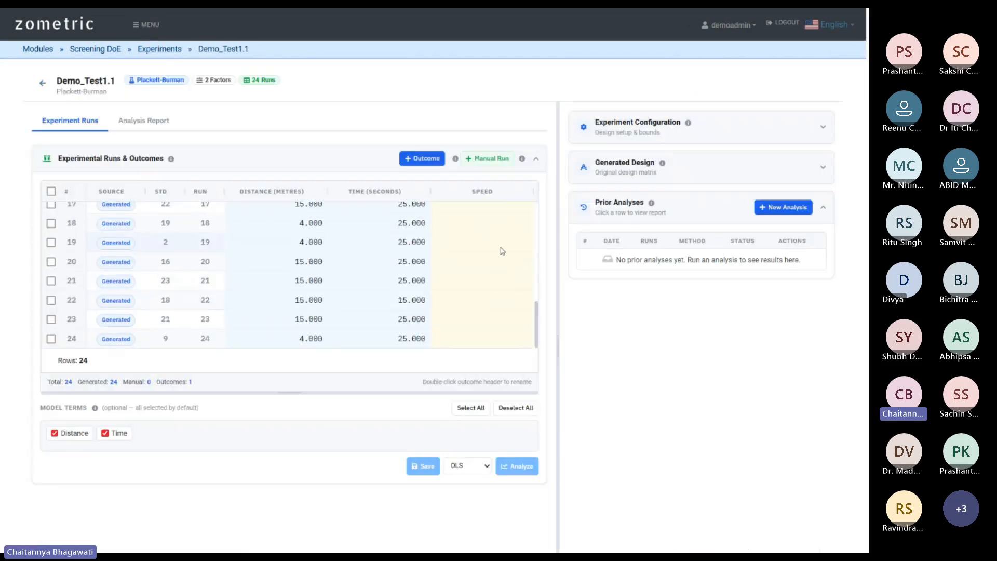
scroll(498, 254, "up", 10)
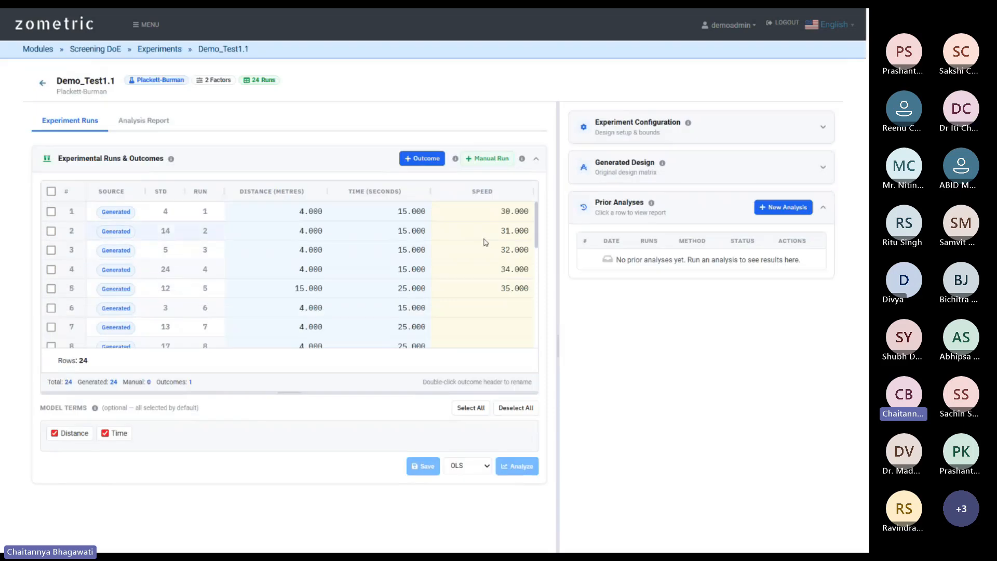
scroll(489, 245, "down", 2)
scroll(490, 245, "up", 2)
scroll(502, 309, "down", 3)
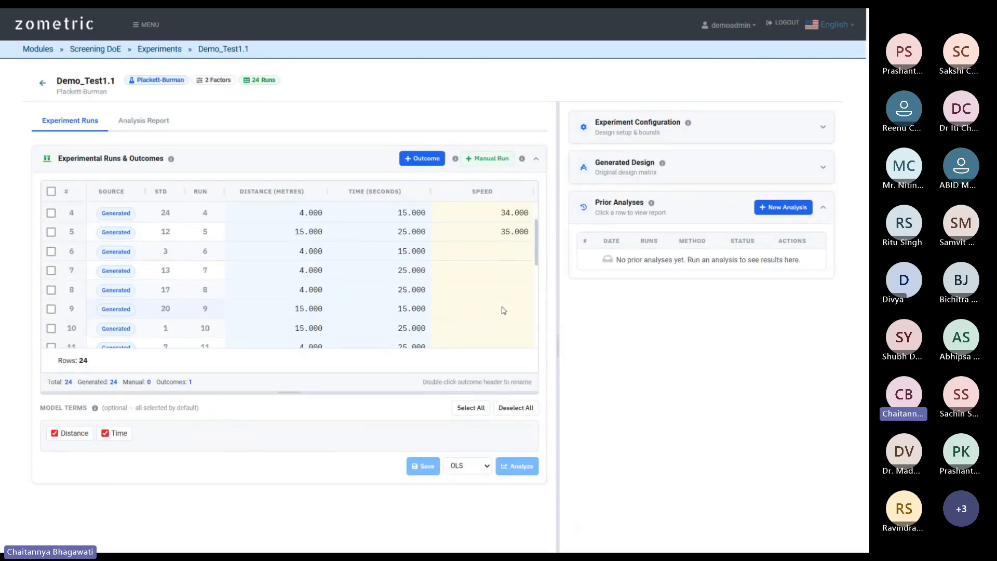
left_click(159, 51)
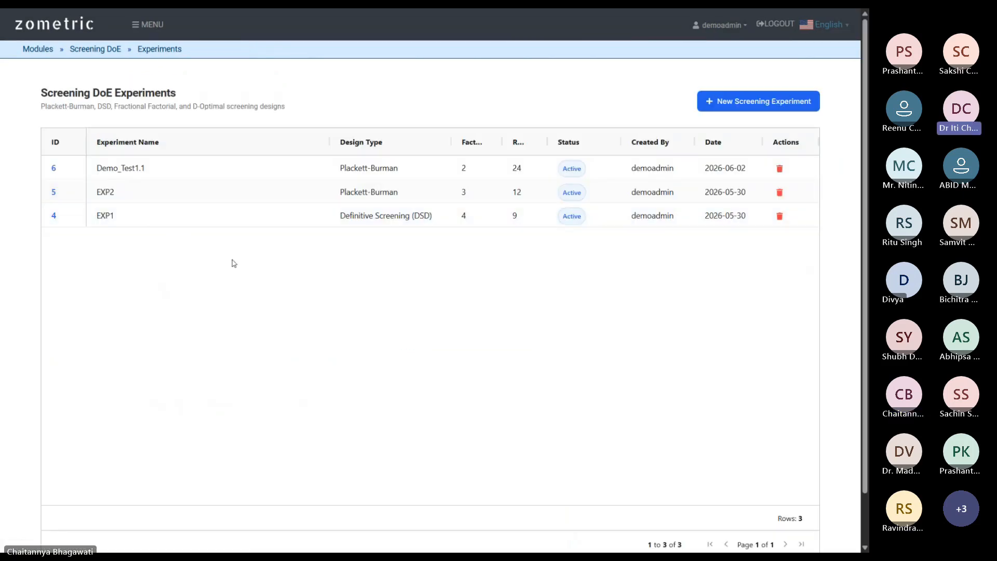
Review EXP2's runs and responses, then open Demo_Test1.1's runs page with Speed values.
left_click(109, 197)
double_click(109, 197)
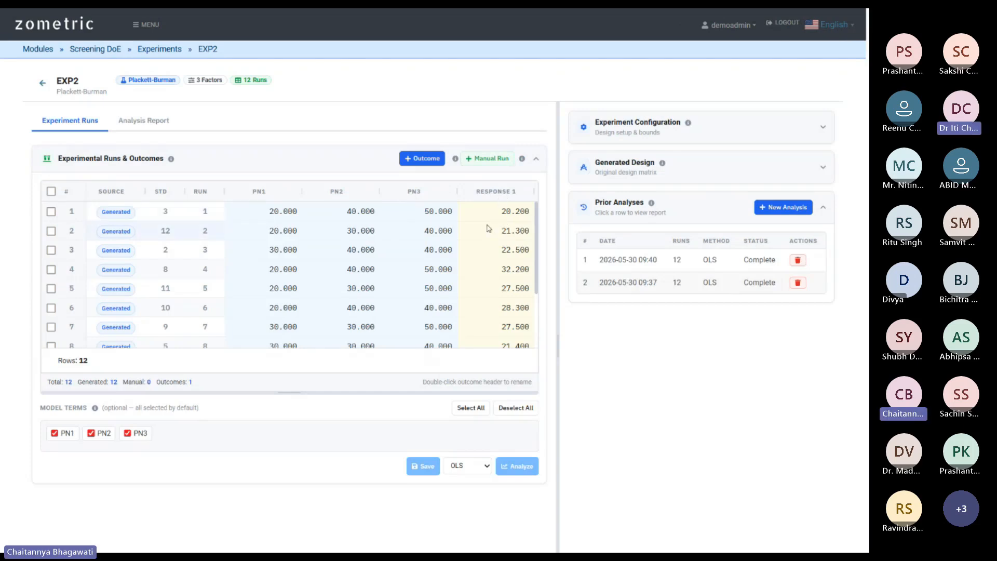
scroll(513, 217, "down", 5)
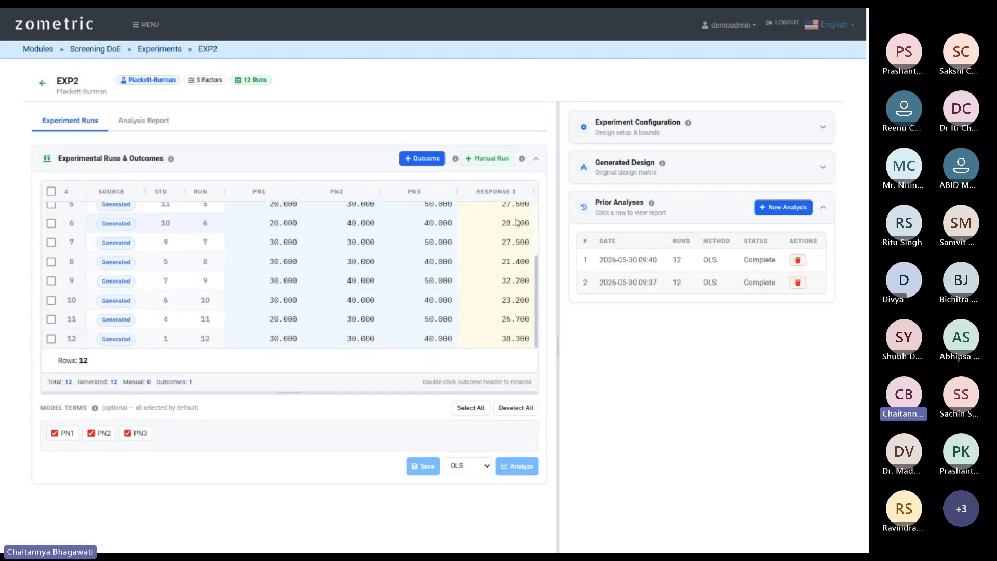
scroll(364, 244, "up", 3)
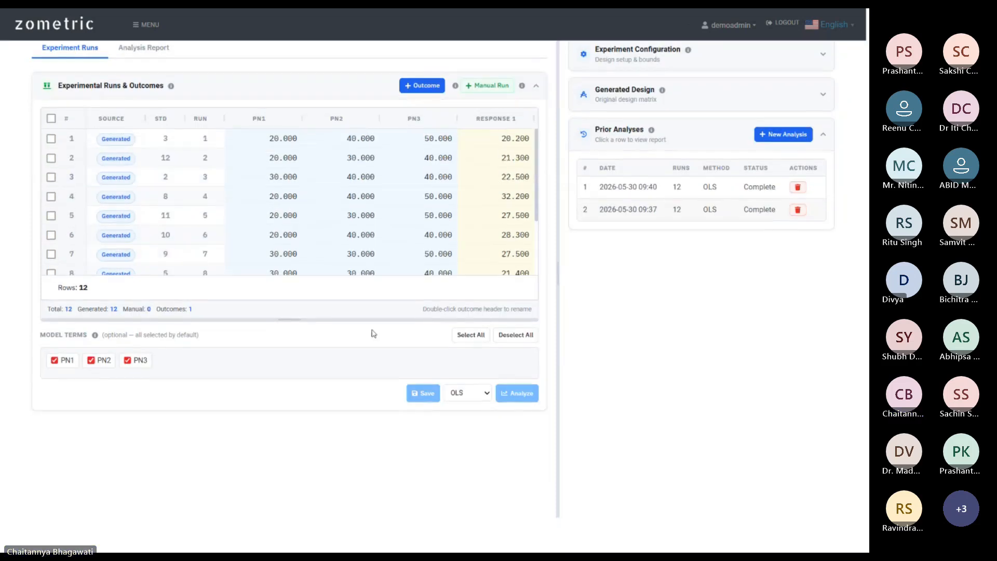
scroll(368, 337, "up", 2)
scroll(518, 217, "down", 3)
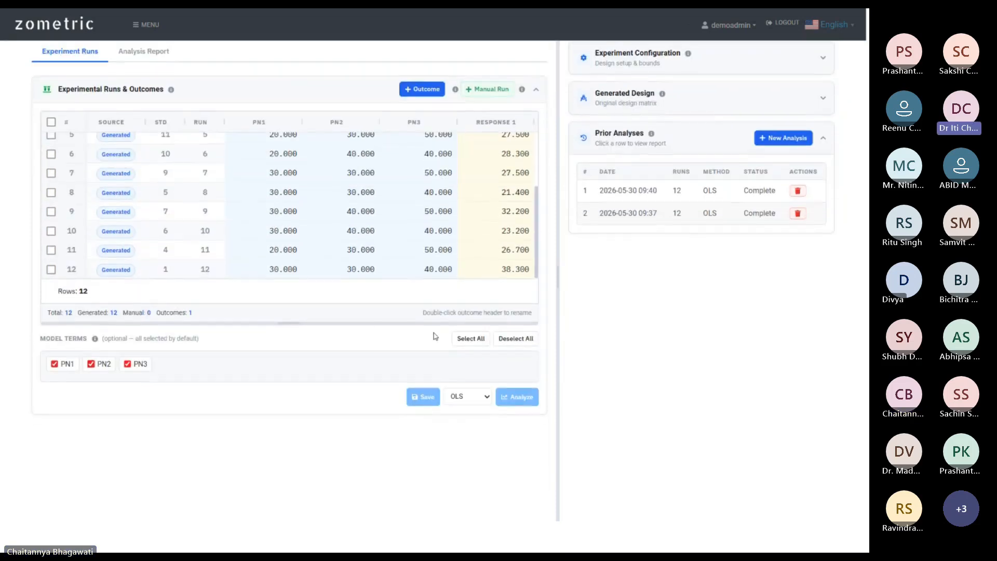
scroll(499, 265, "up", 5)
scroll(507, 228, "up", 1)
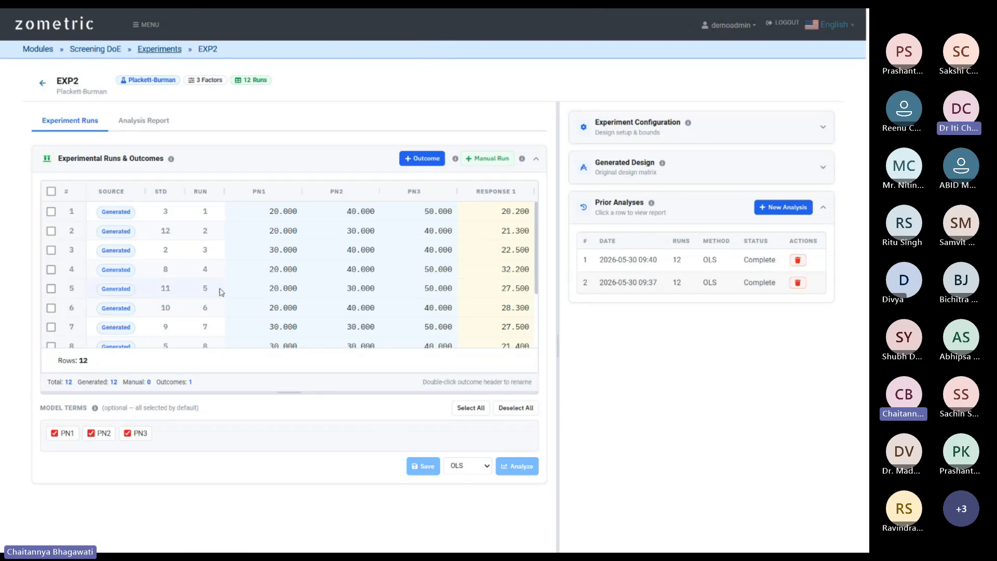
left_click(122, 171)
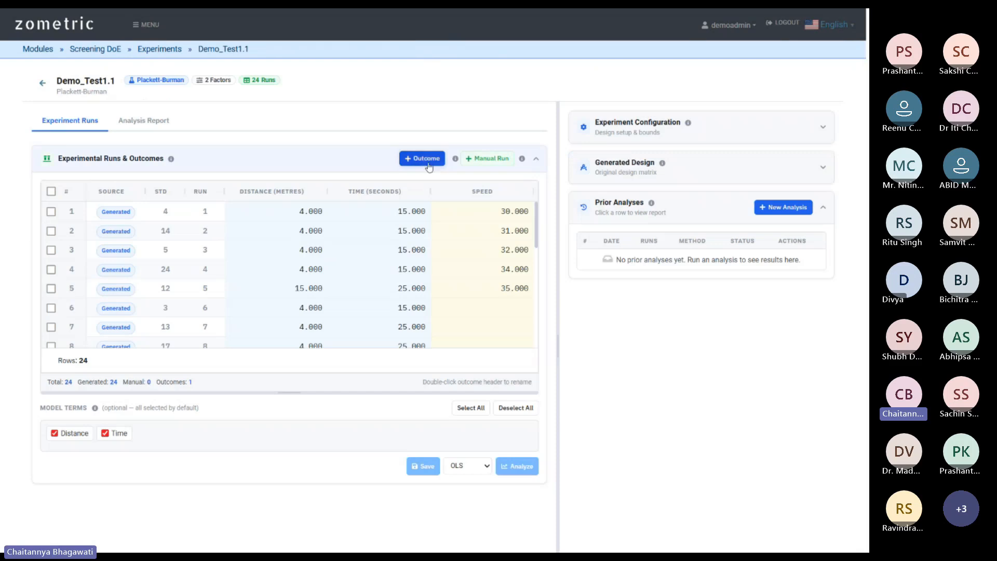
Add three more Response columns beside Speed in Demo_Test1.1, then return to the experiments list.
triple_click(429, 162)
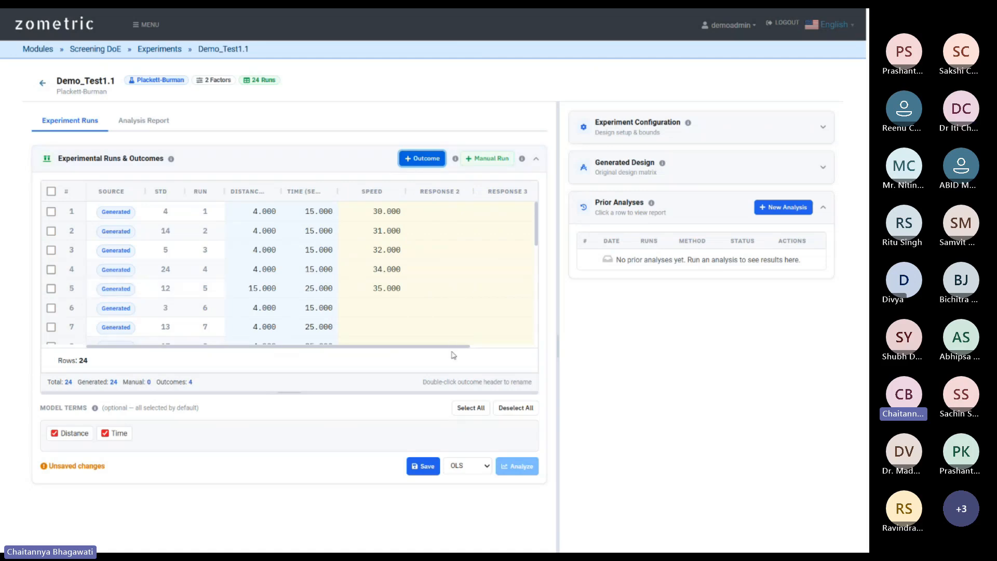
left_click_drag(456, 346, 385, 338)
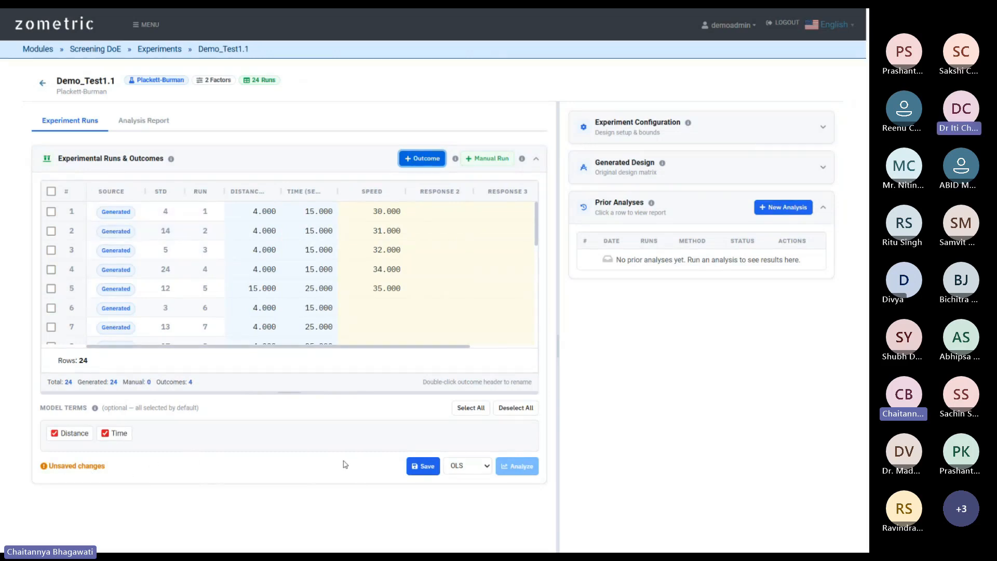
left_click(163, 51)
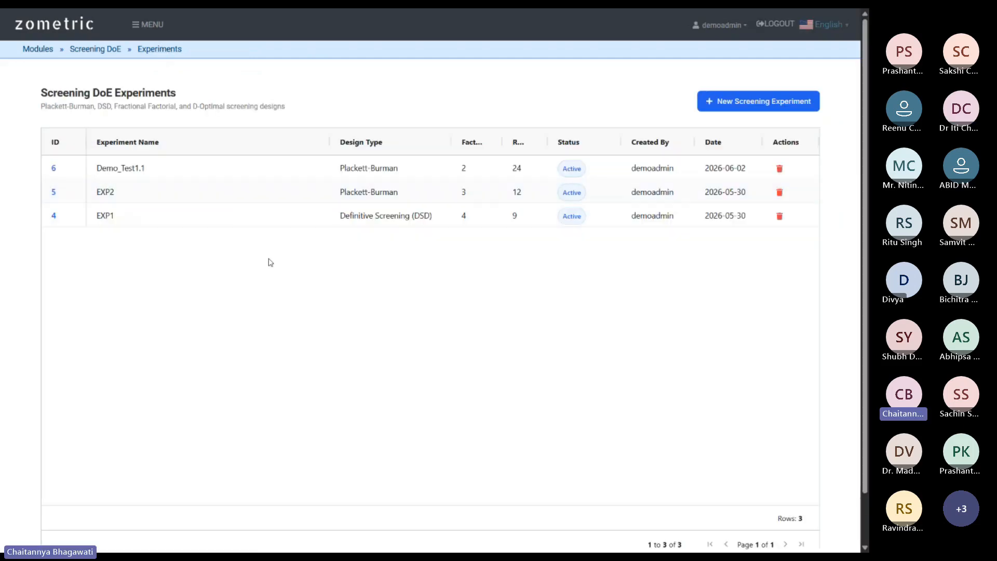
Open EXP2 and scroll through its 12 Plackett-Burman runs and Response 1 values.
left_click(108, 192)
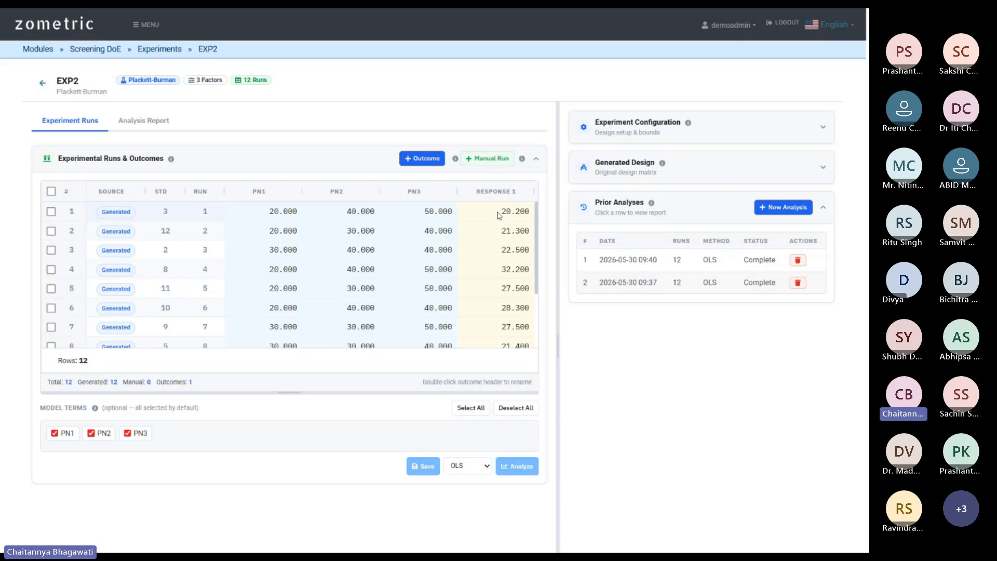
scroll(489, 197, "down", 2)
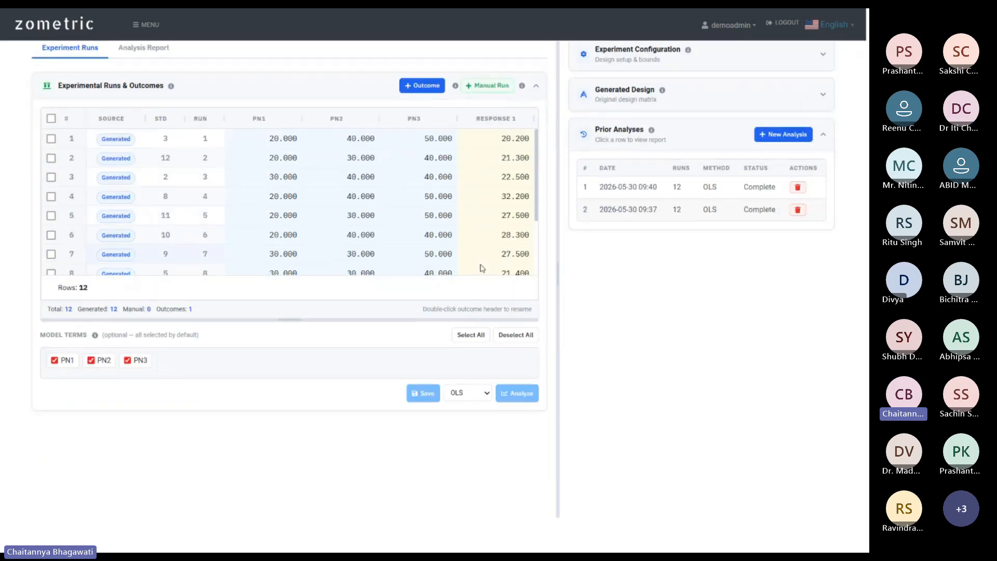
scroll(503, 183, "down", 3)
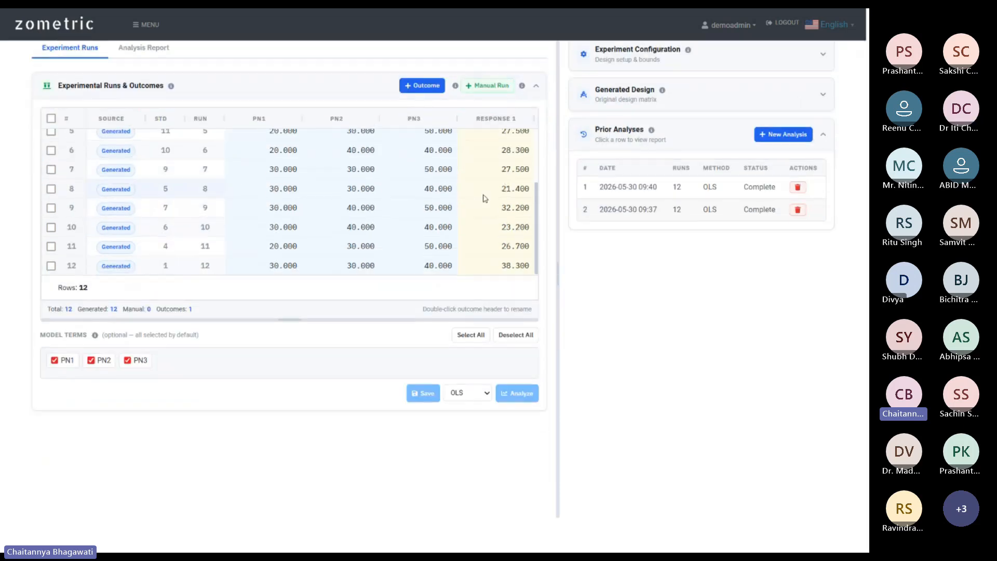
scroll(500, 190, "up", 5)
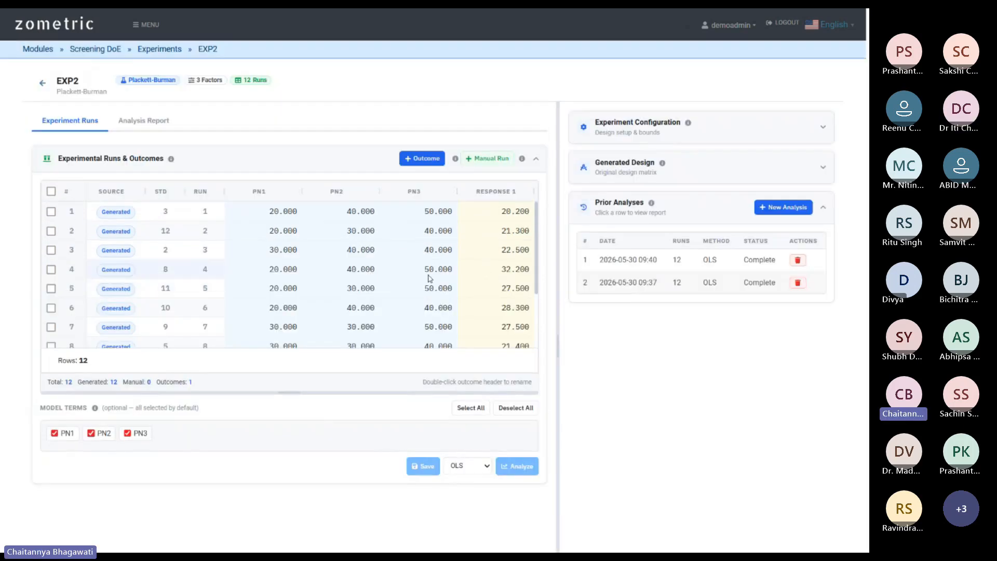
scroll(496, 229, "down", 2)
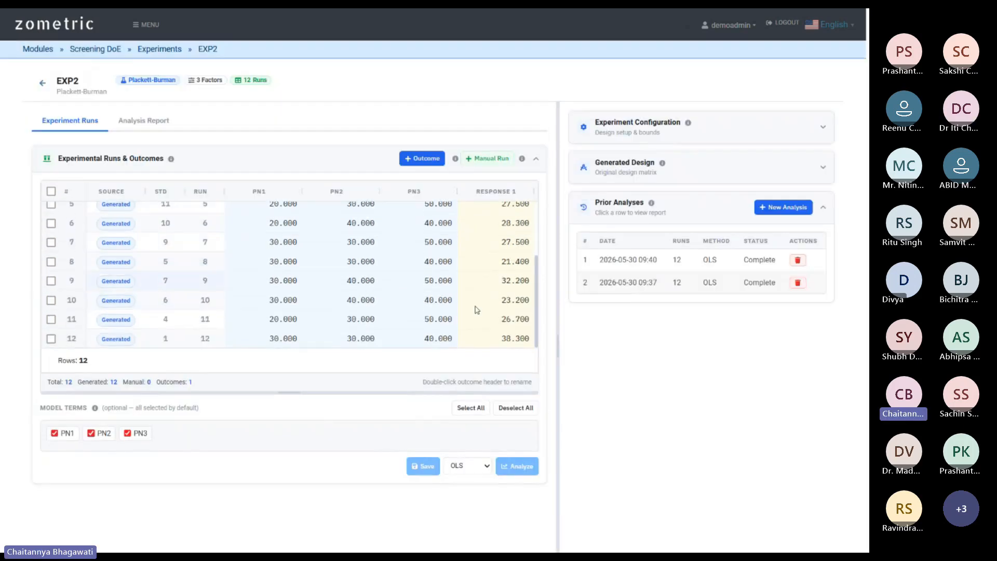
scroll(180, 257, "up", 2)
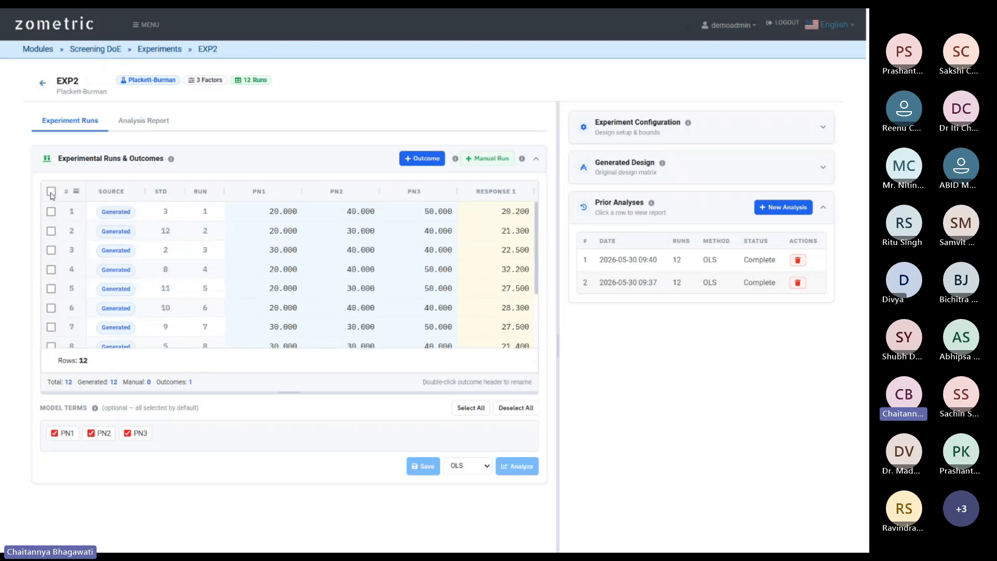
Select runs 1–5, 7 and 8 in EXP2's runs table.
left_click(51, 212)
left_click(51, 231)
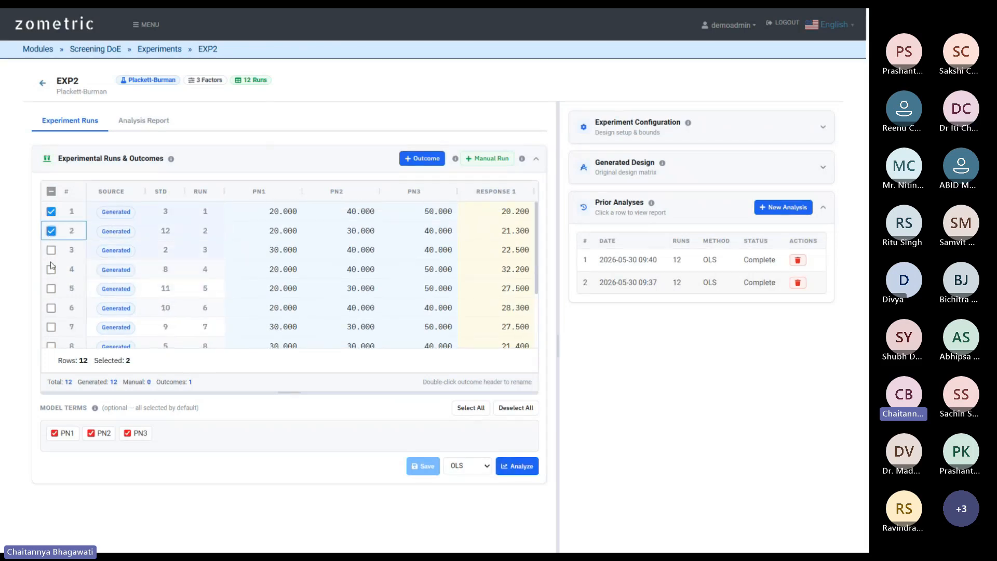
left_click(51, 251)
left_click(51, 269)
left_click(51, 289)
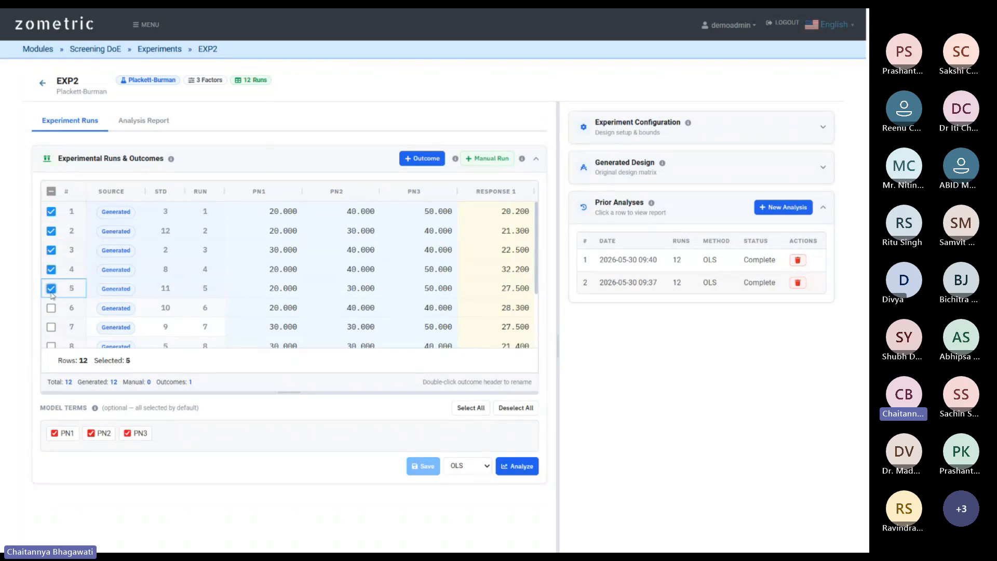
left_click(51, 327)
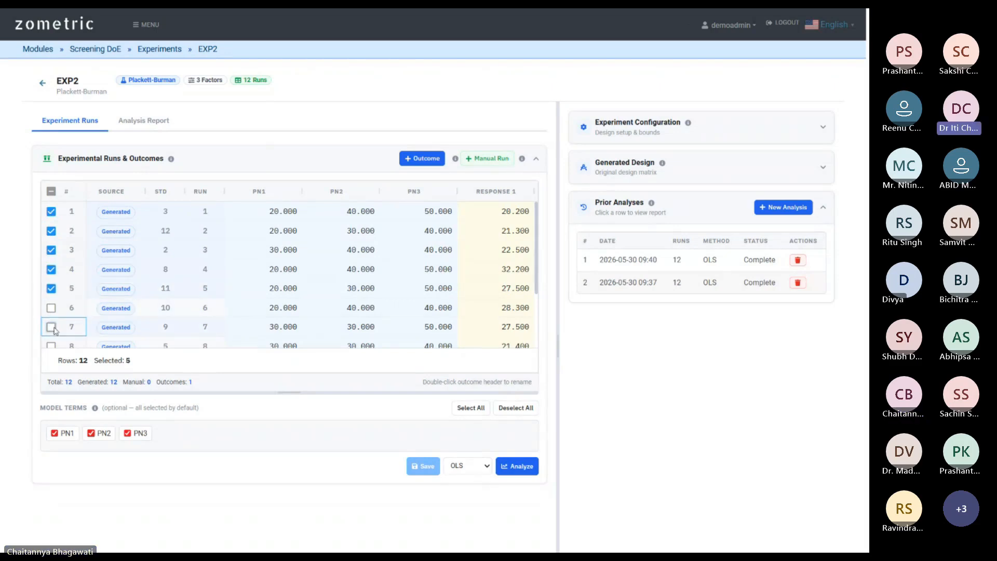
scroll(58, 290, "down", 1)
left_click(51, 289)
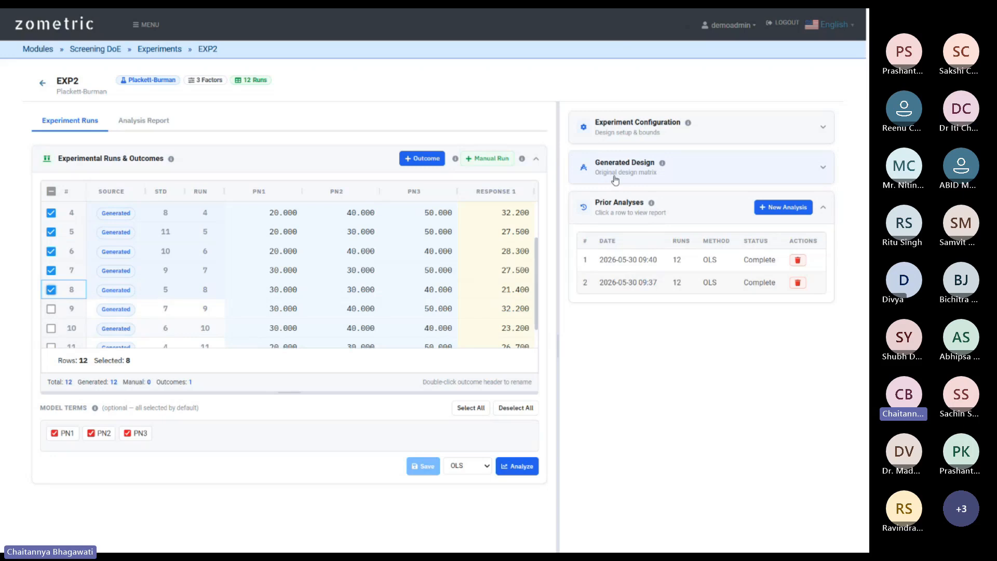
View the generated design matrix, clear all run selections, then hide the matrix.
left_click(693, 174)
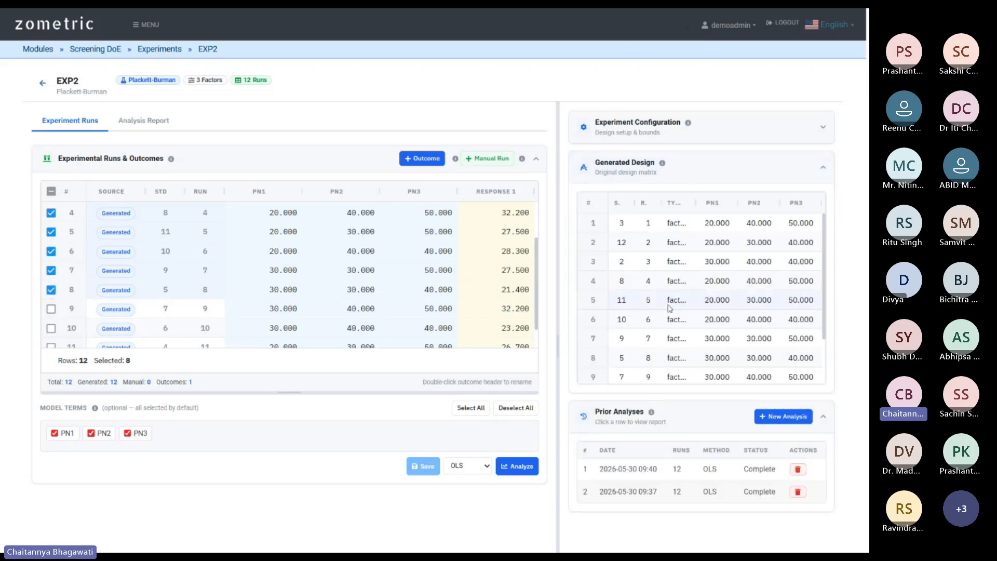
scroll(684, 291, "down", 2)
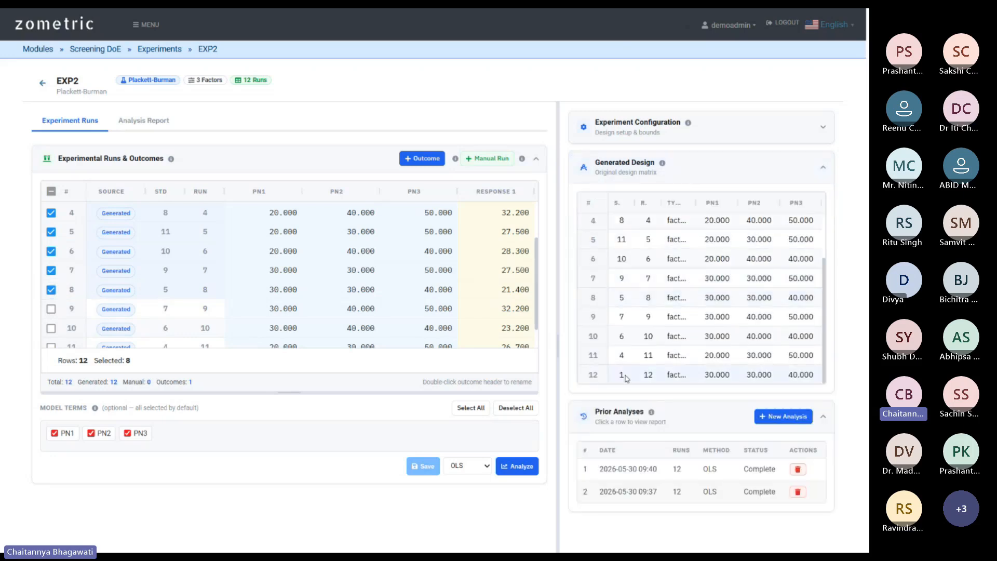
scroll(602, 208, "up", 2)
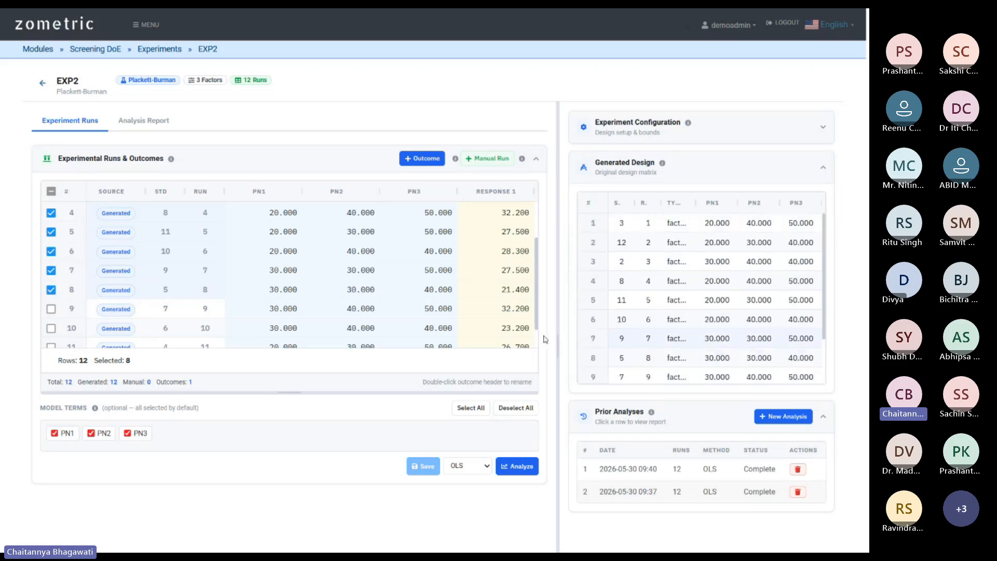
scroll(641, 326, "down", 2)
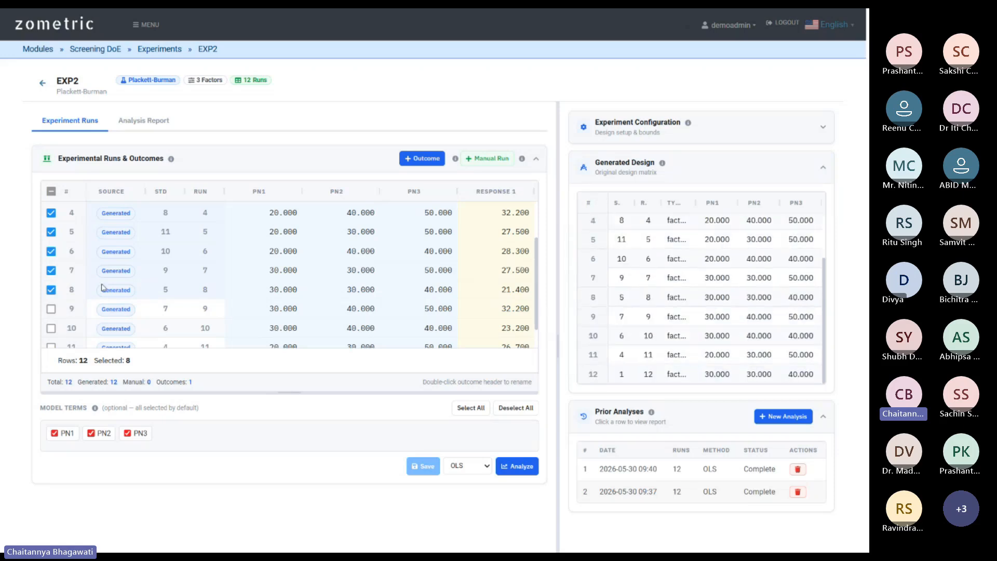
left_click(52, 191)
left_click(52, 192)
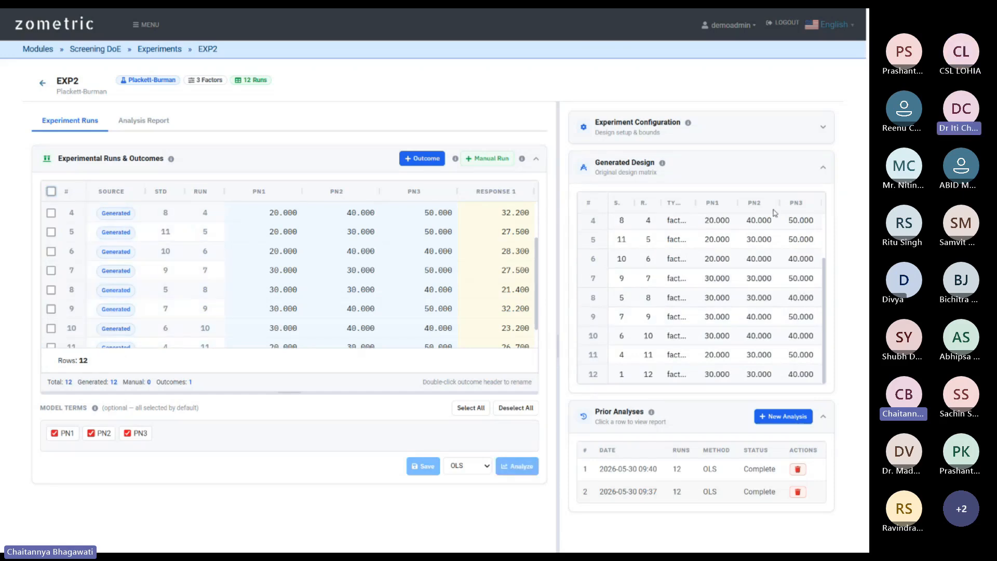
left_click(753, 161)
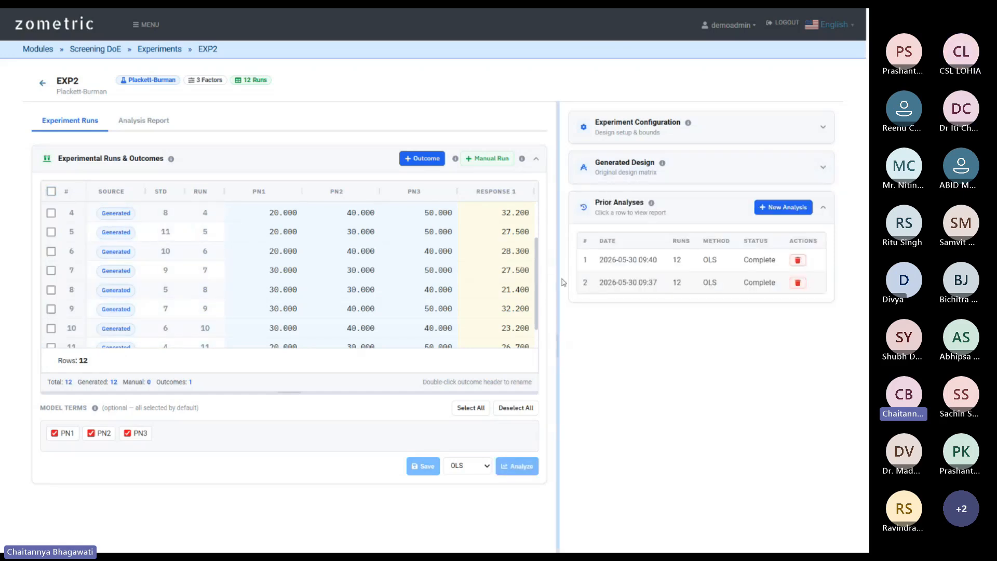
Add manual run 13 with PN1 20.6, PN2 30.25, PN3 45, Response 1 34, and save.
scroll(394, 257, "down", 1)
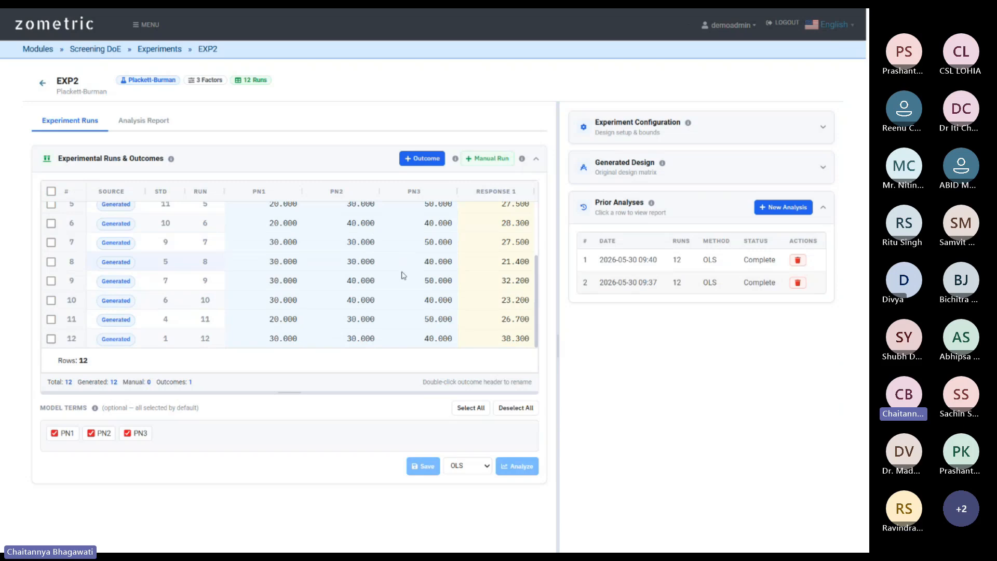
left_click(489, 160)
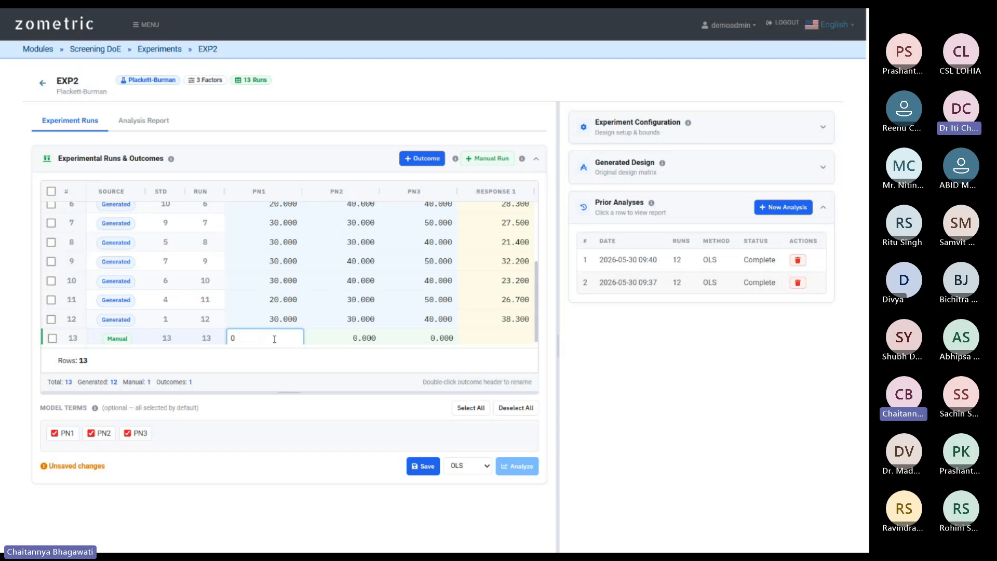
key("BackSpace")
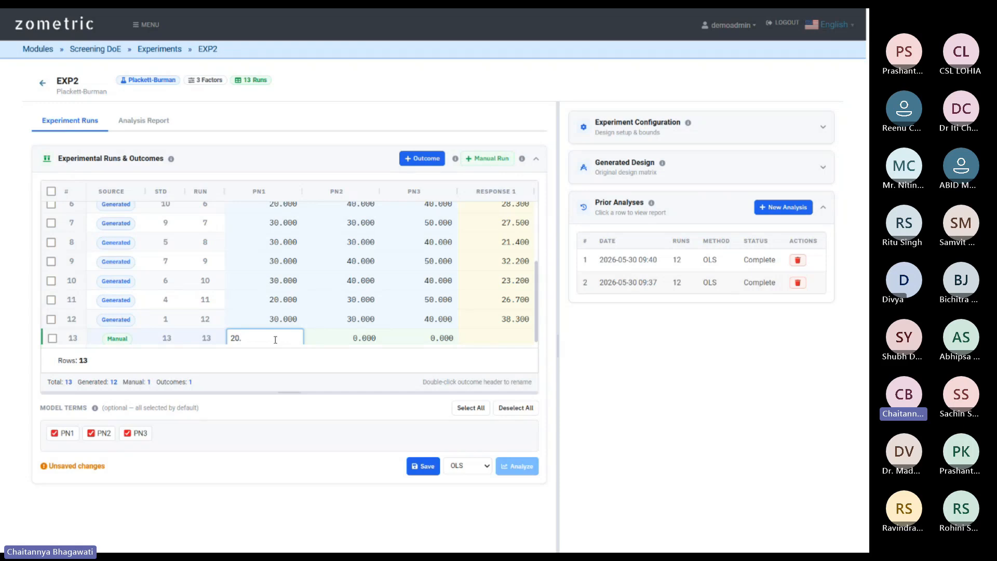
left_click(372, 335)
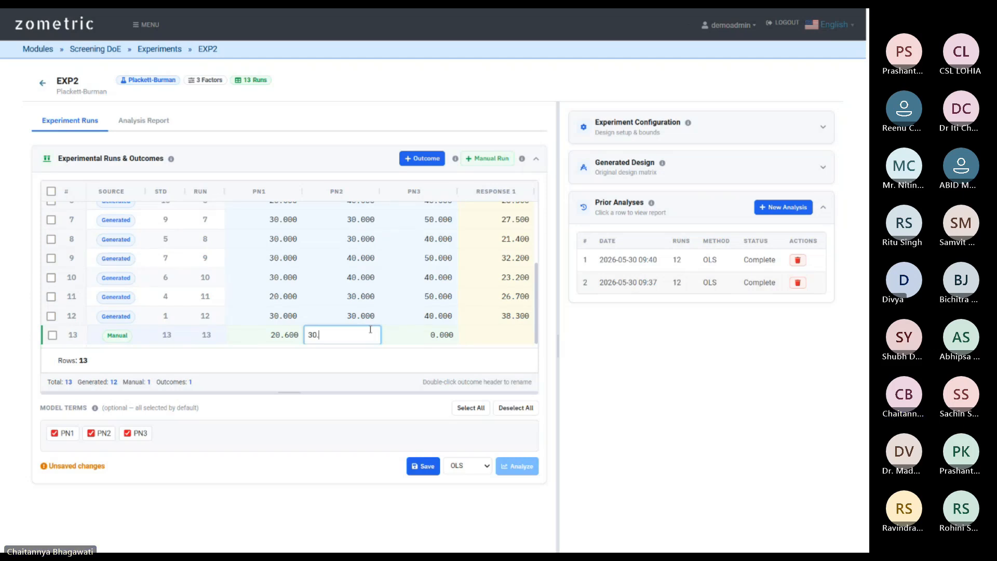
left_click(439, 336)
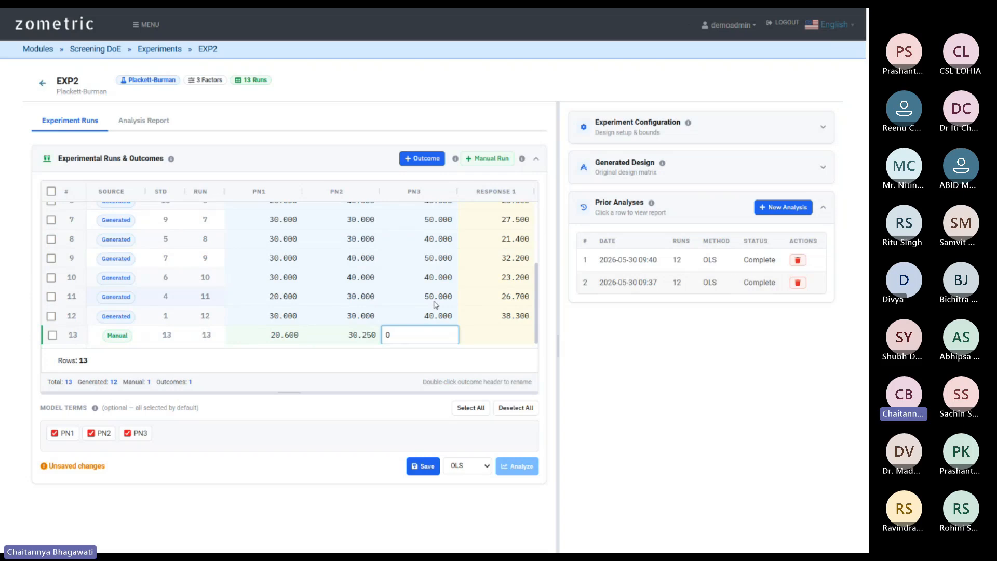
type("45")
left_click(517, 336)
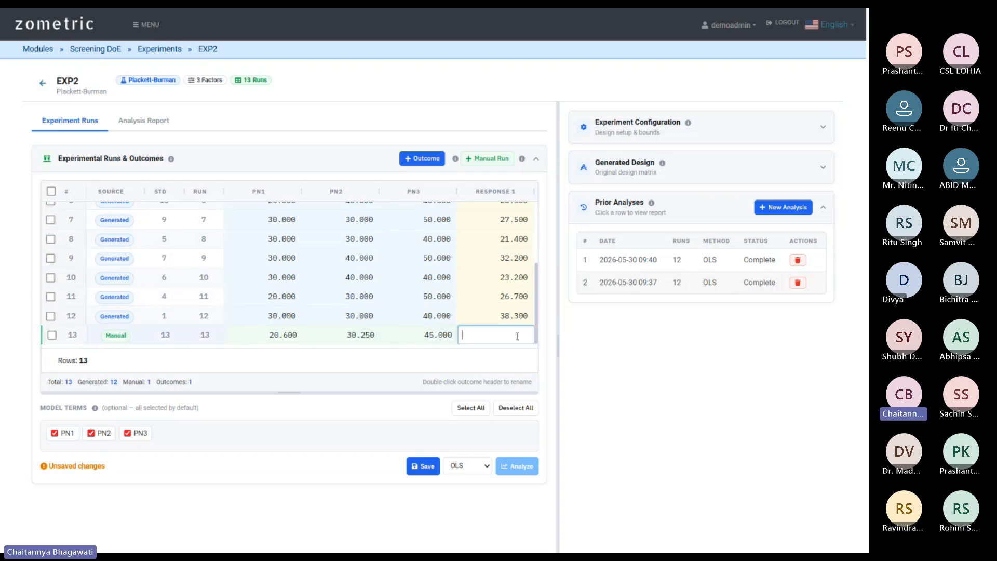
left_click(414, 333)
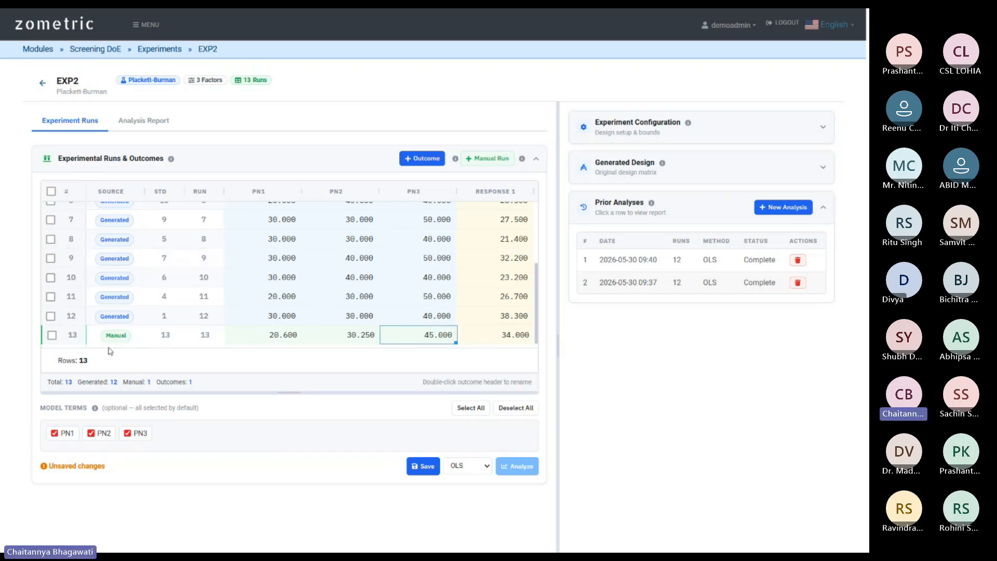
left_click(418, 466)
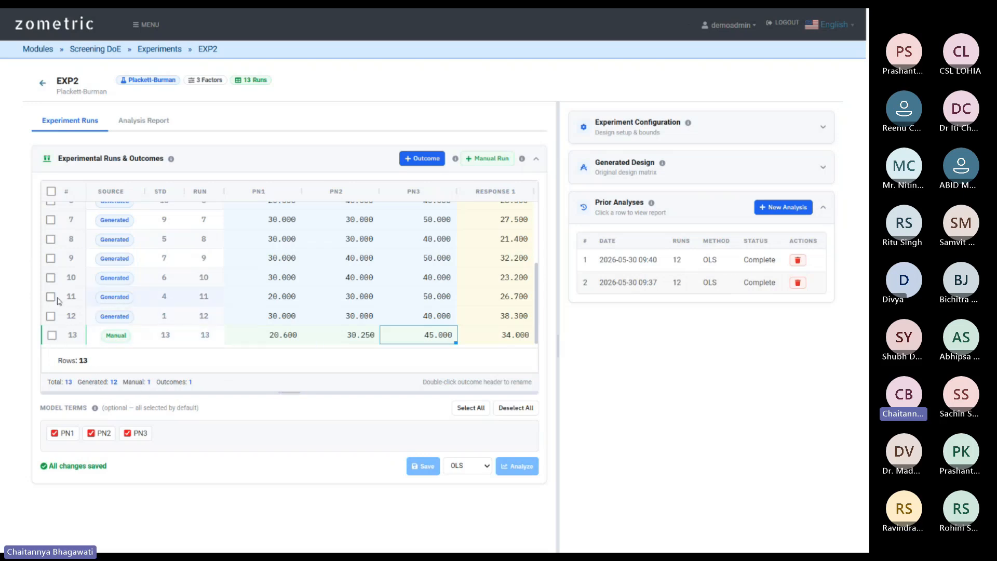
Clear the selection of all 13 runs and expand the original 12-run generated design matrix.
left_click(52, 192)
left_click(51, 192)
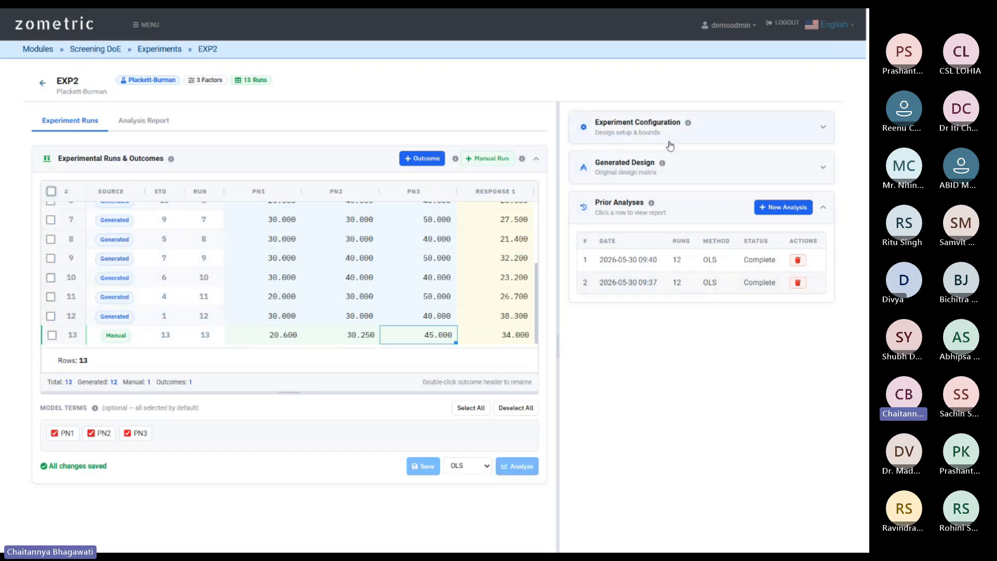
left_click(669, 173)
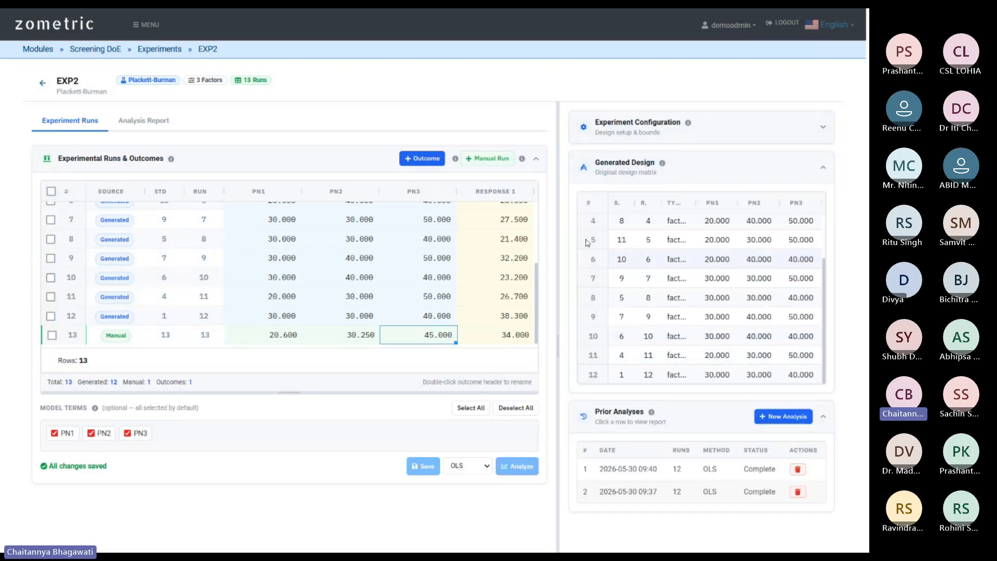
scroll(617, 317, "up", 2)
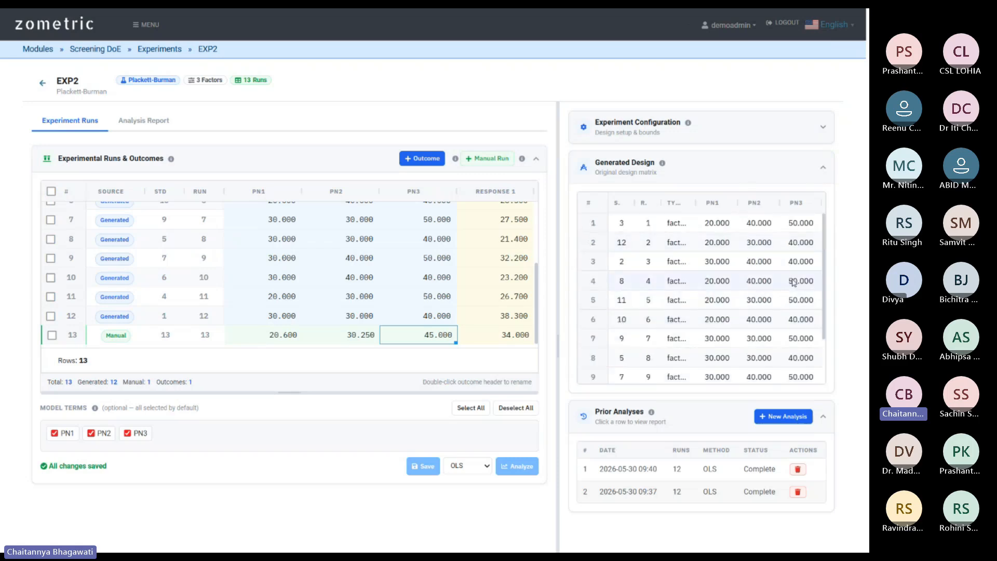
scroll(793, 282, "down", 2)
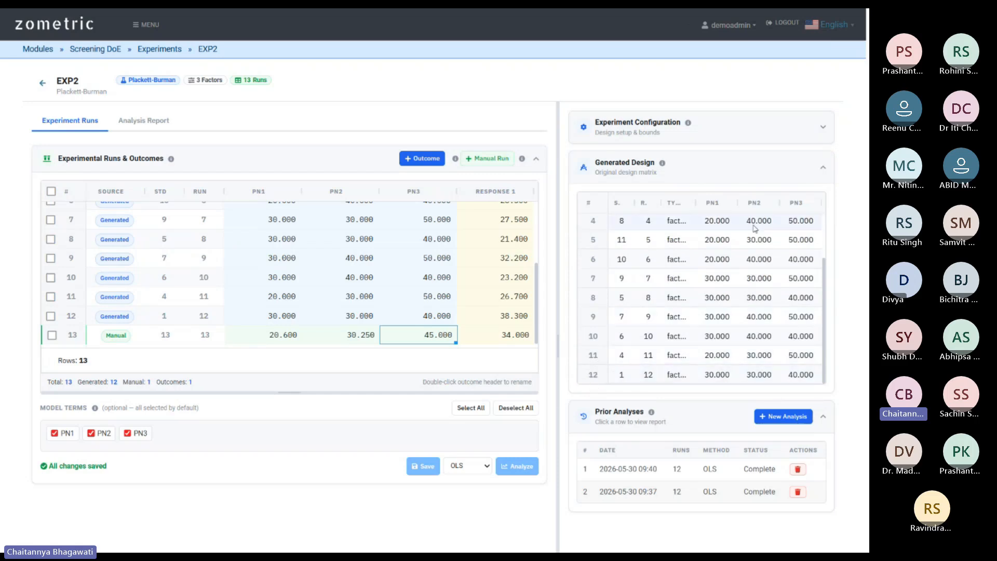
Select all 13 EXP2 runs, including manual run 13, and run the OLS analysis.
left_click(786, 180)
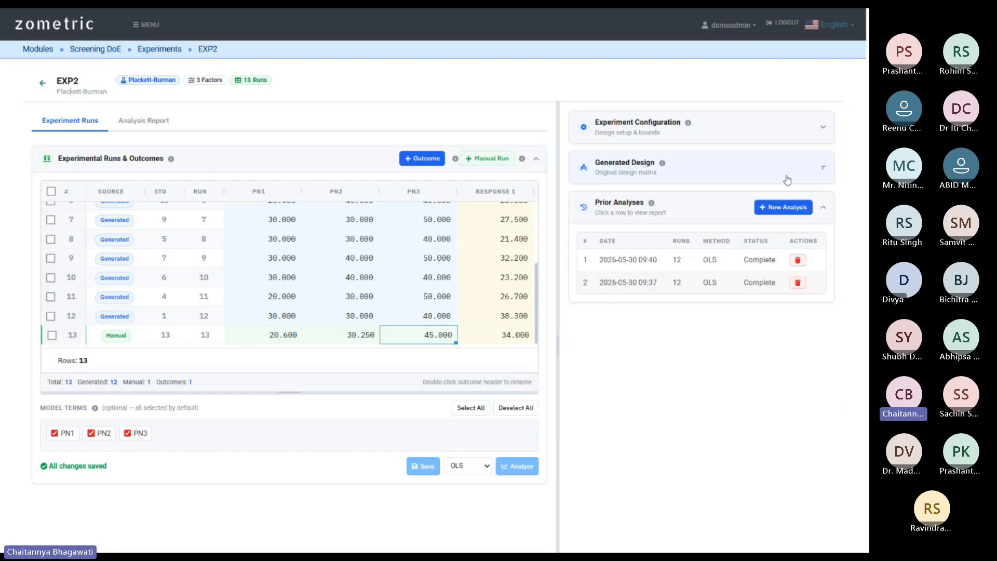
left_click(51, 190)
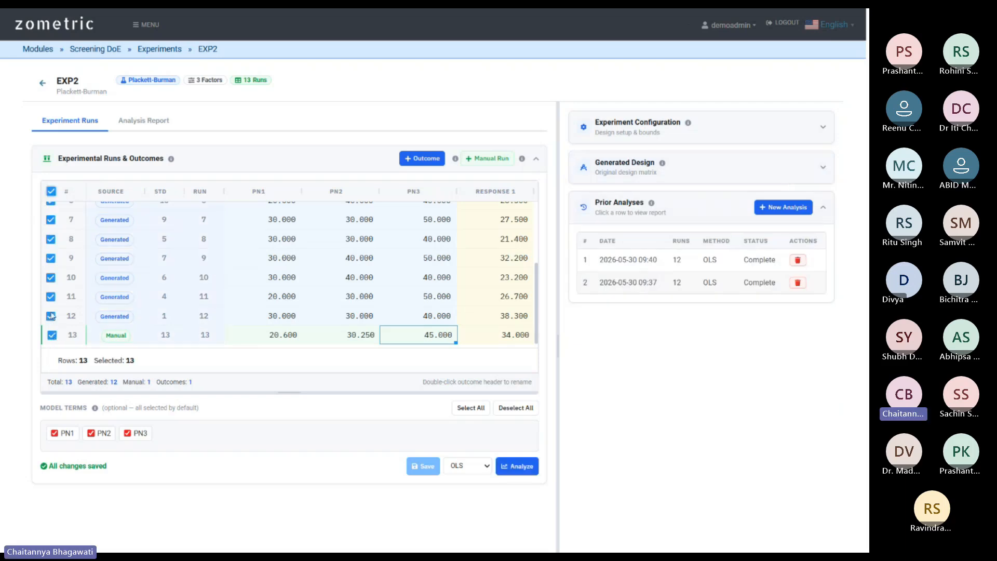
left_click(54, 336)
left_click(52, 336)
left_click(52, 337)
scroll(63, 262, "up", 1)
scroll(65, 260, "down", 1)
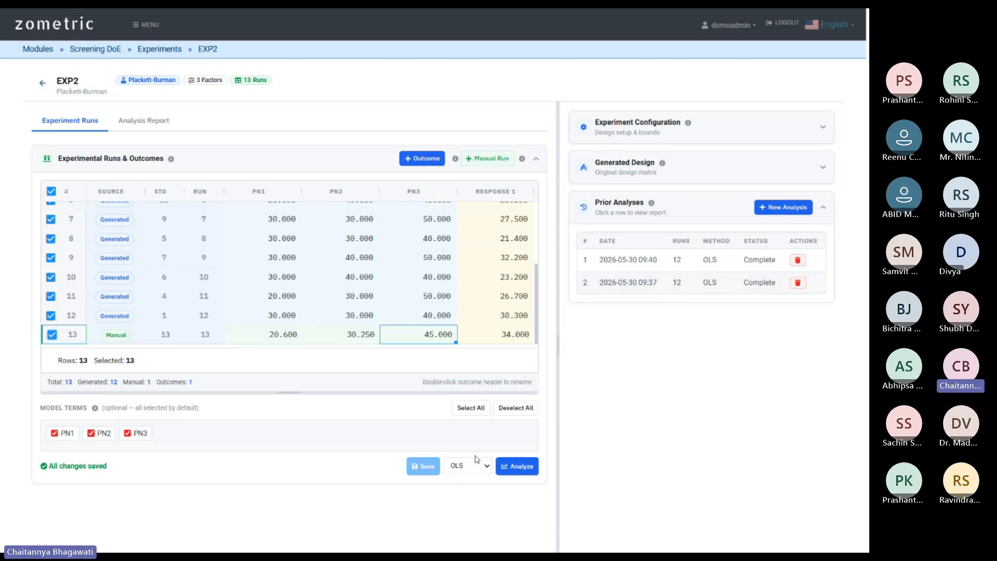
scroll(475, 462, "down", 1)
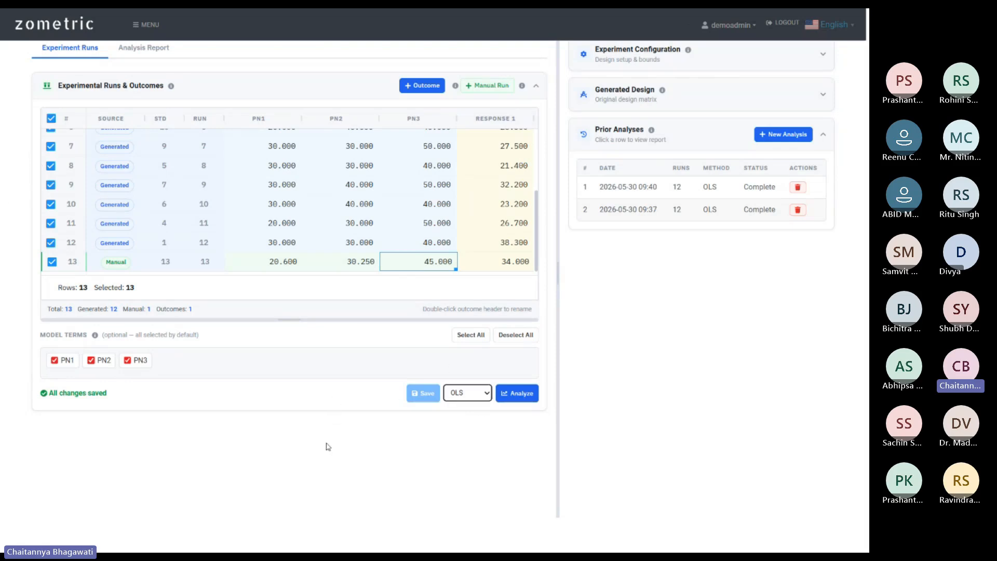
left_click(520, 395)
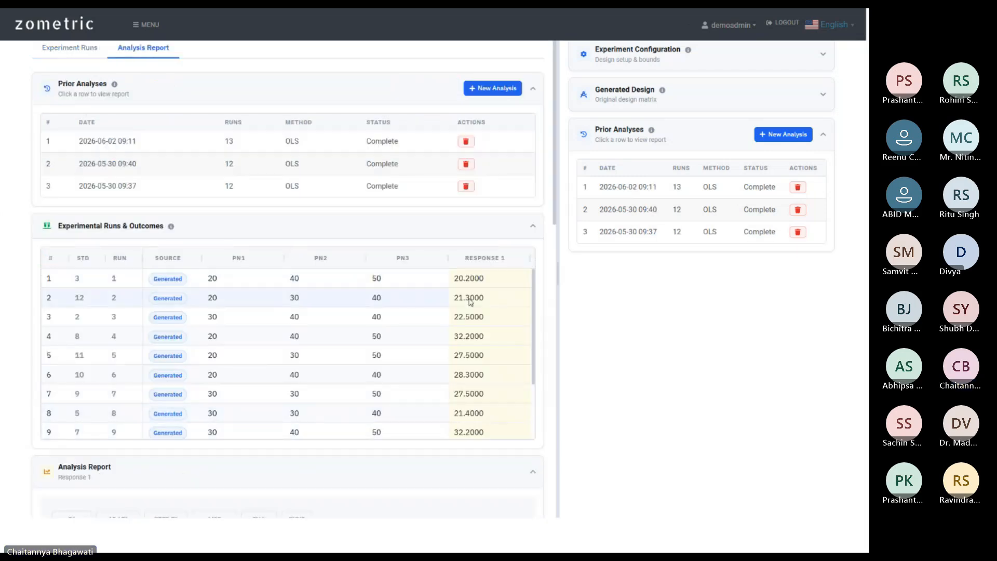
Scroll the Experimental Runs table down to row 13 and return to the runs view.
scroll(553, 327, "up", 2)
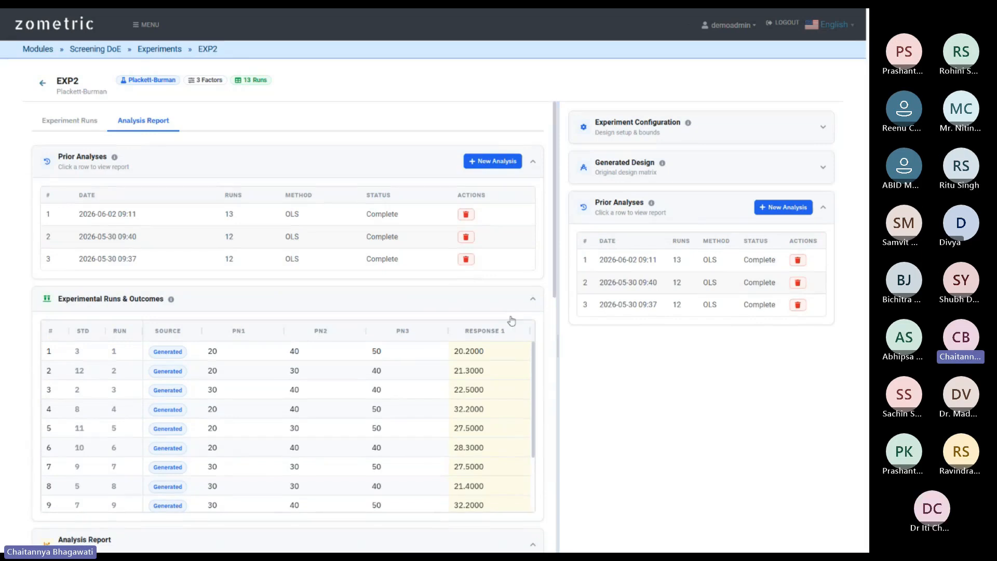
scroll(322, 311, "down", 2)
scroll(518, 389, "down", 1)
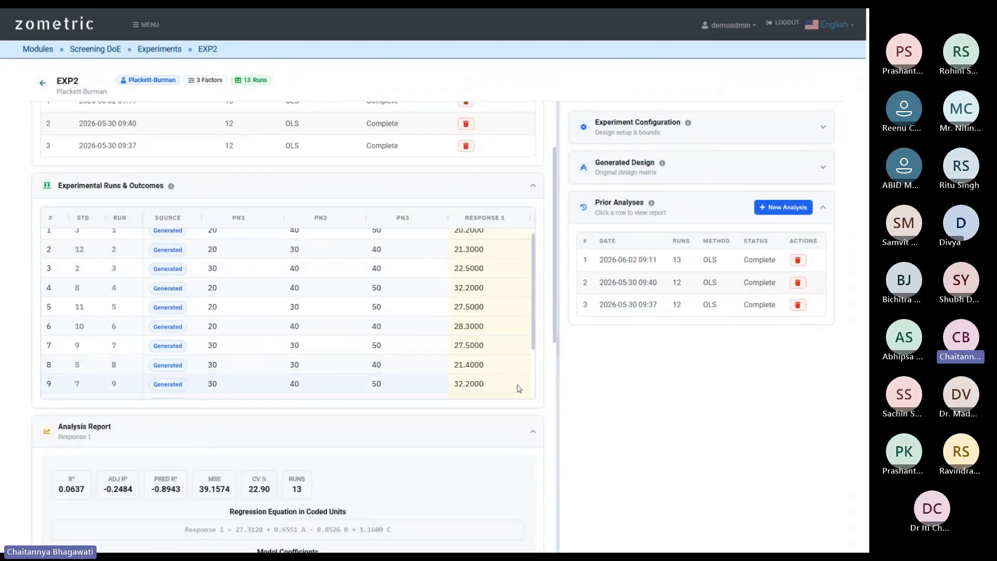
scroll(519, 388, "down", 5)
scroll(501, 438, "up", 6)
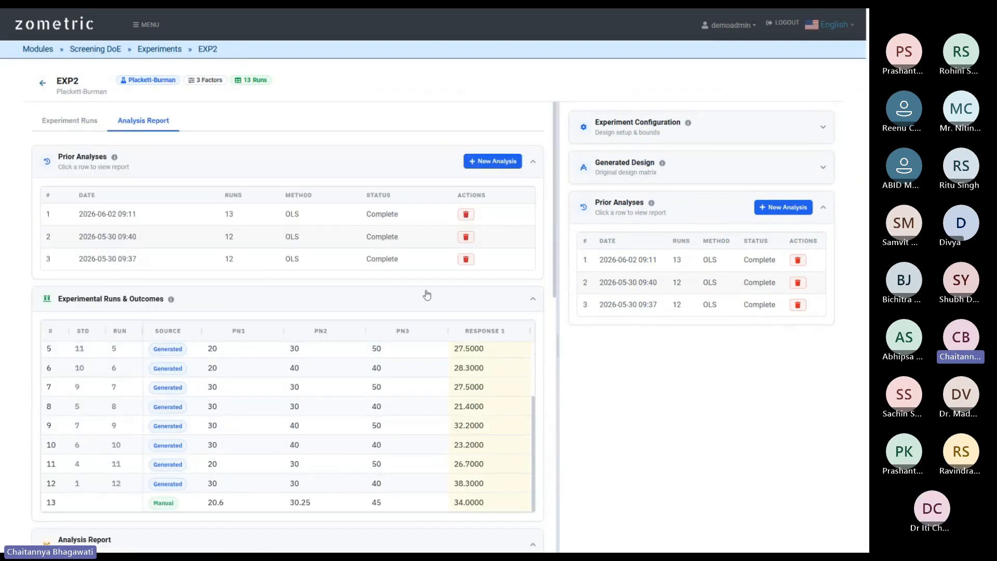
scroll(553, 327, "down", 1)
scroll(548, 328, "up", 1)
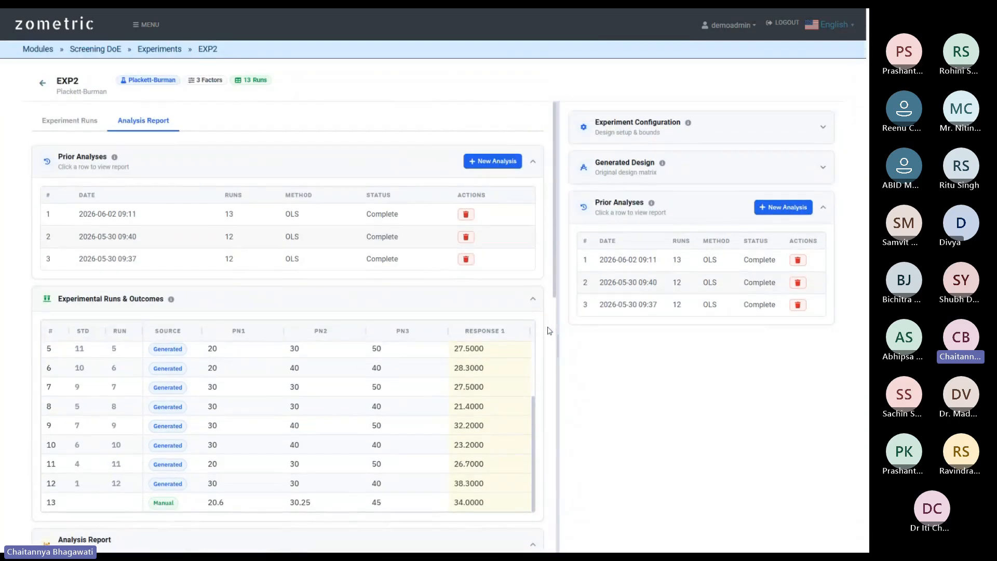
left_click(77, 123)
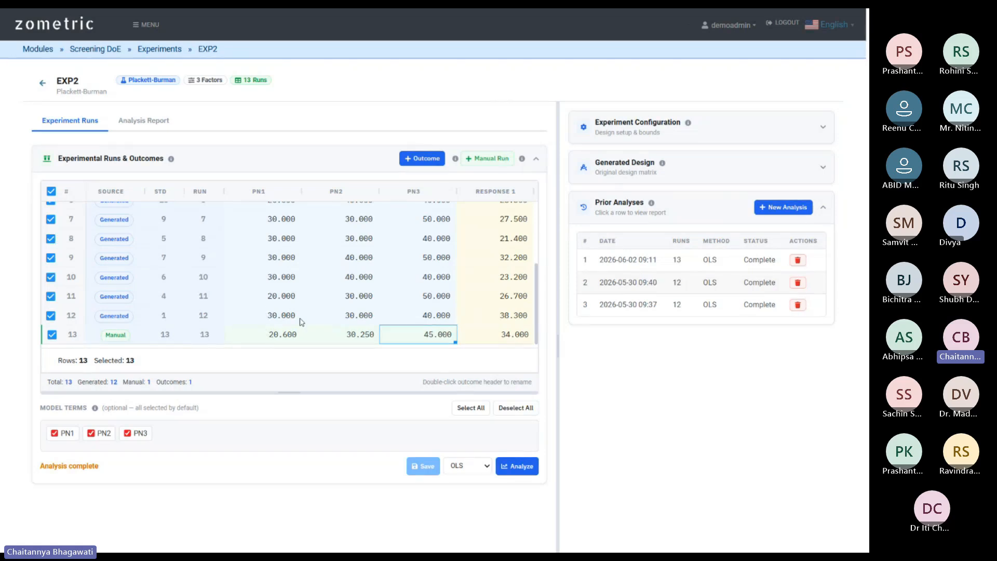
Open the newest 13-run report and scroll to its fit metrics (R² 0.0637) and Model Coefficients.
left_click(635, 261)
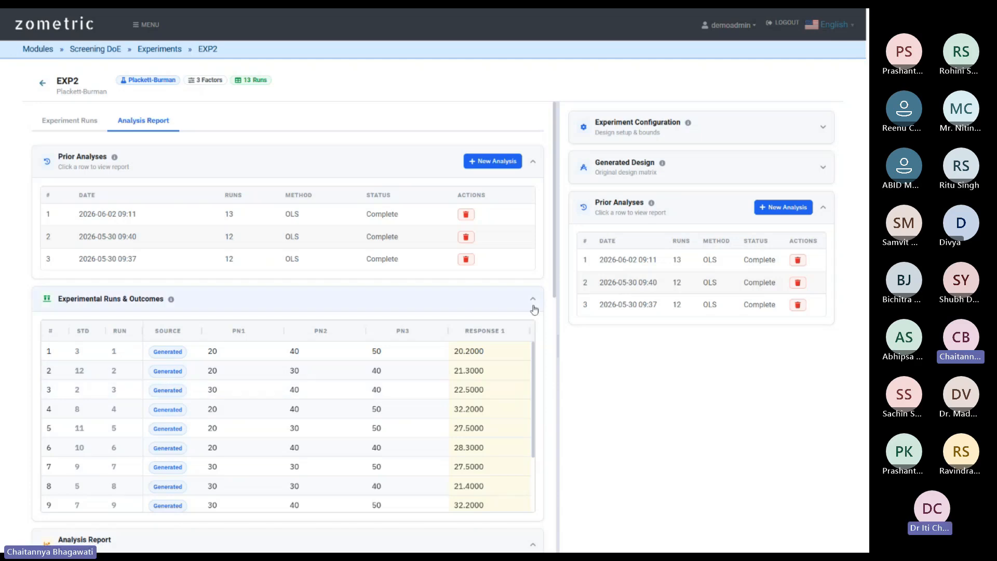
scroll(547, 330, "down", 1)
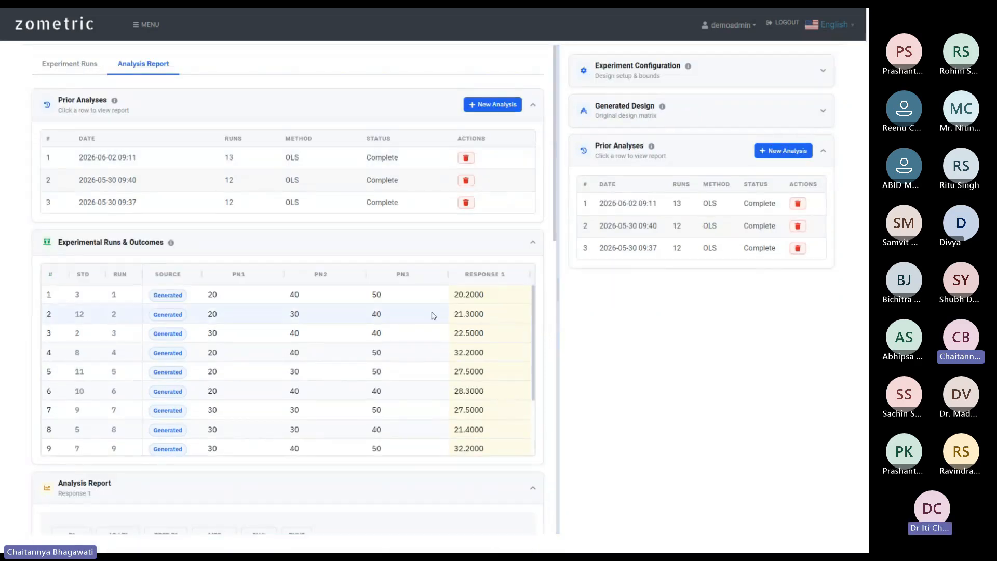
scroll(546, 327, "down", 4)
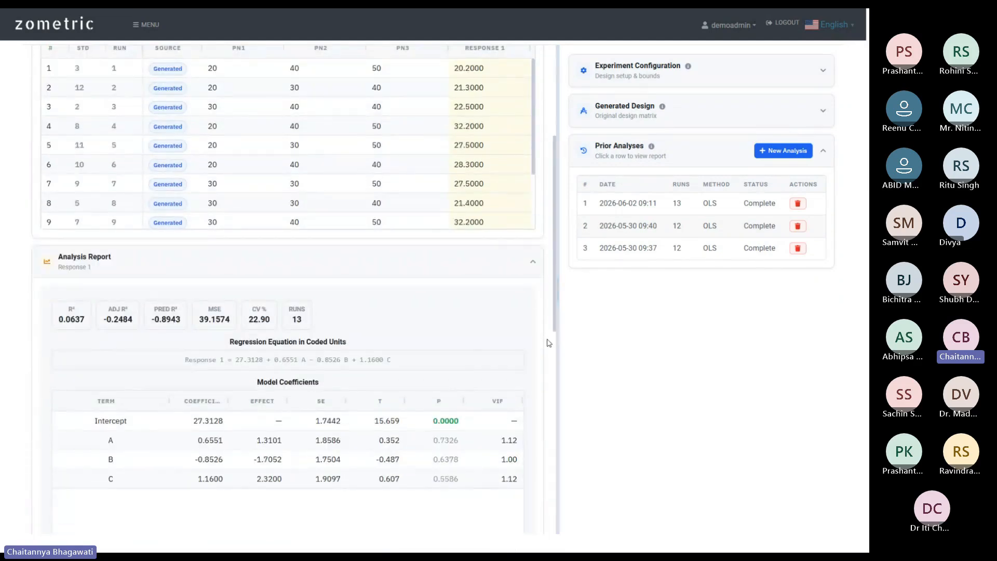
scroll(546, 342, "up", 5)
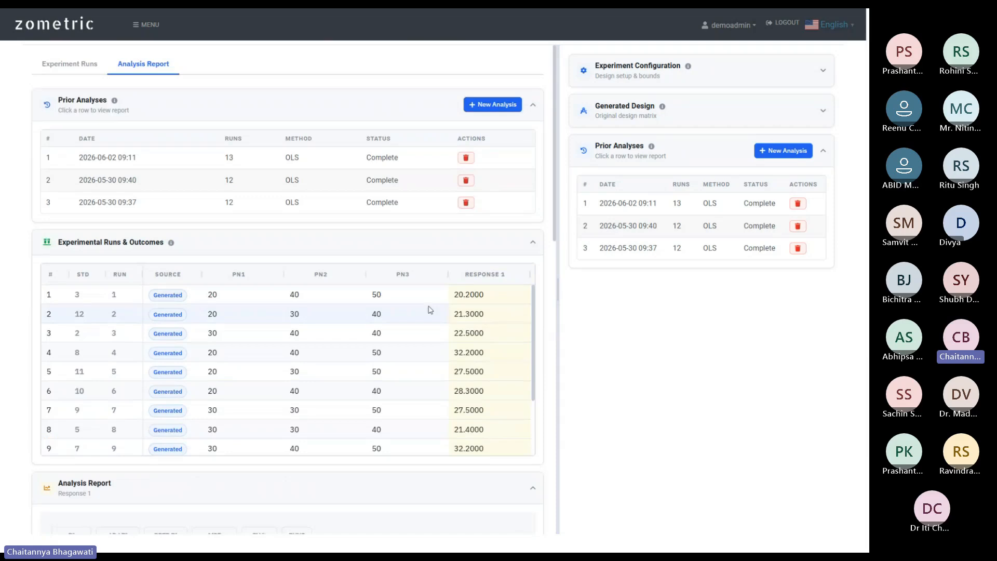
scroll(296, 248, "down", 2)
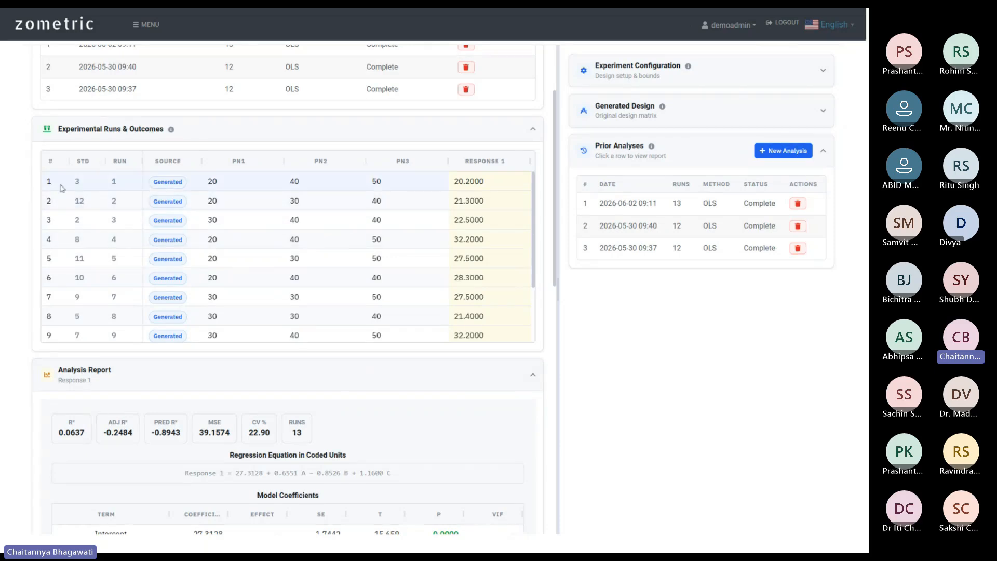
scroll(473, 213, "down", 1)
scroll(474, 213, "down", 1)
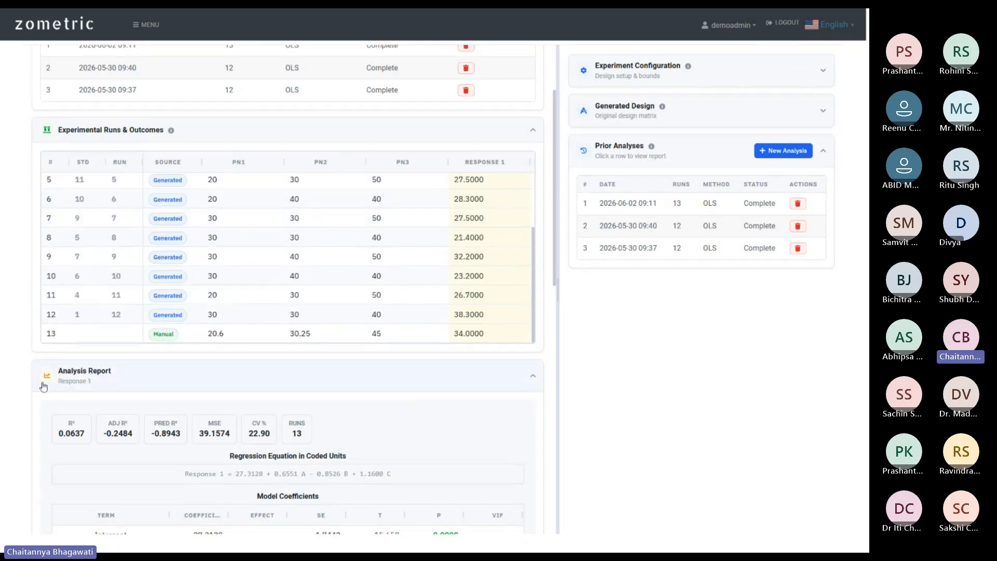
scroll(42, 383, "up", 2)
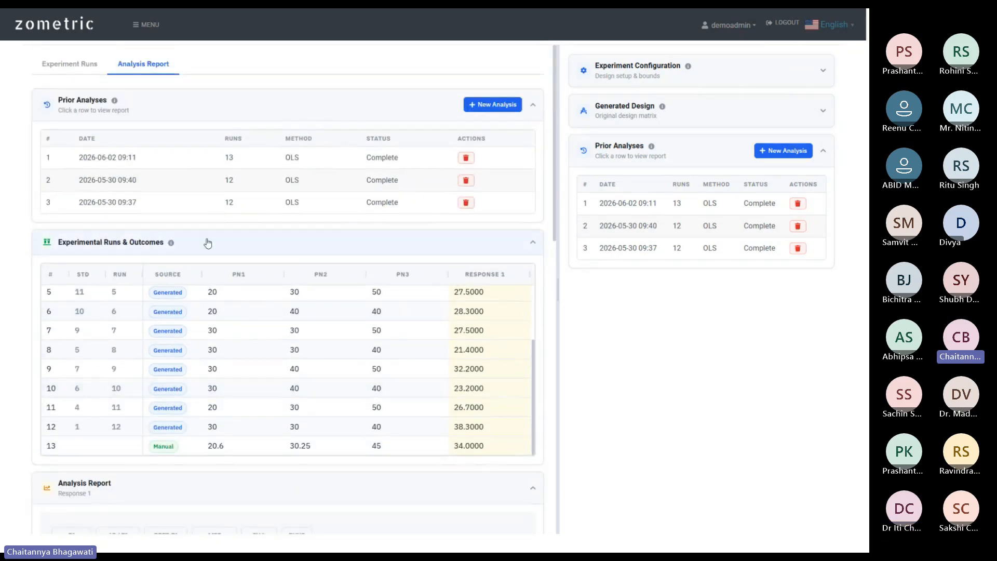
scroll(207, 245, "down", 3)
scroll(190, 361, "down", 3)
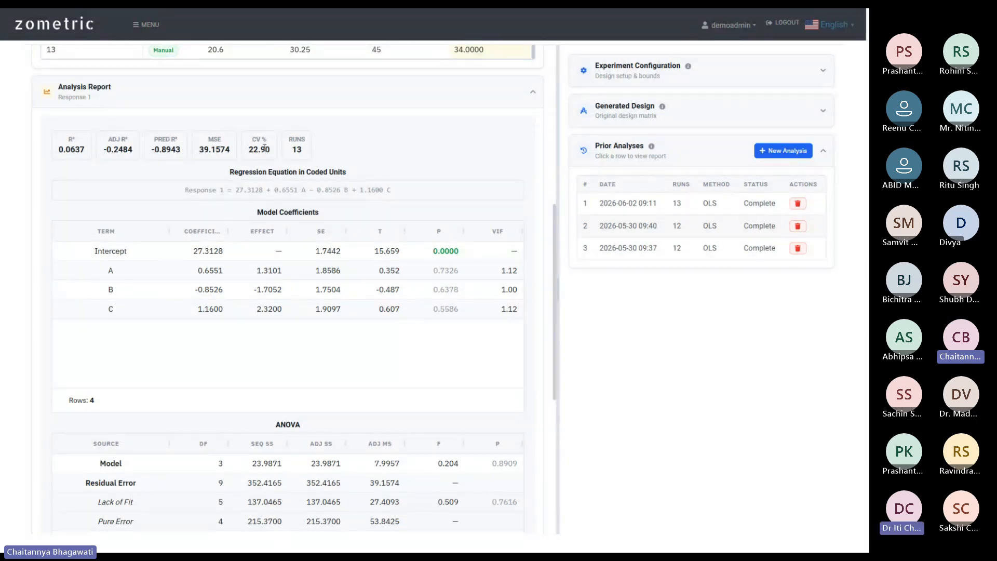
Highlight the run count of 13 and the coded-units regression equation.
left_click_drag(284, 137, 309, 159)
left_click(365, 155)
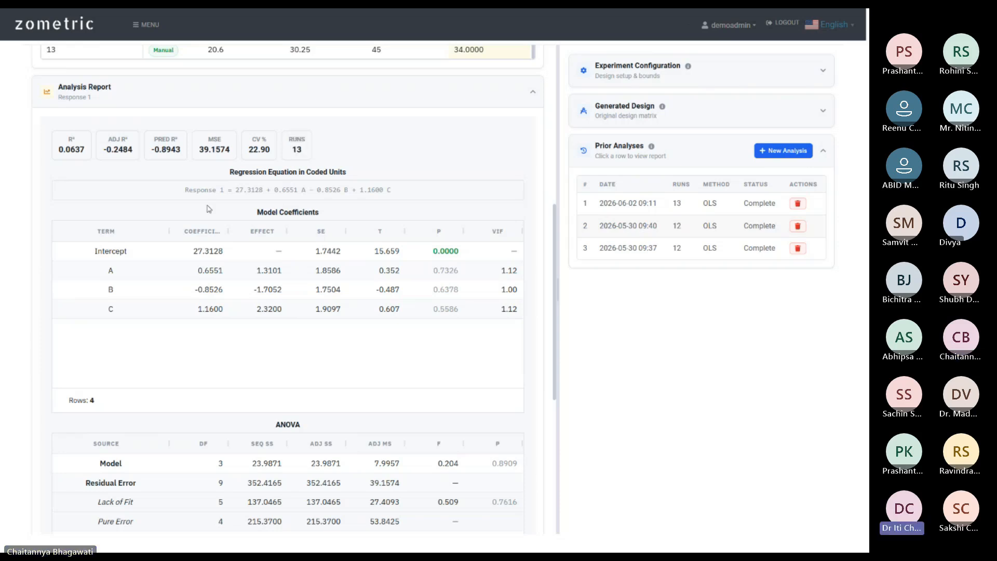
left_click_drag(224, 180, 384, 172)
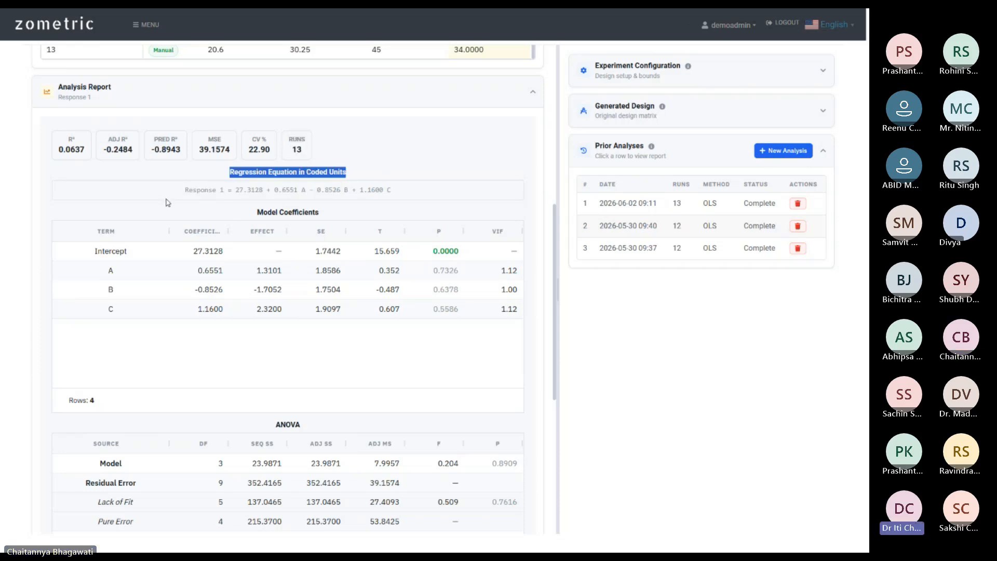
left_click_drag(182, 190, 415, 201)
left_click(416, 201)
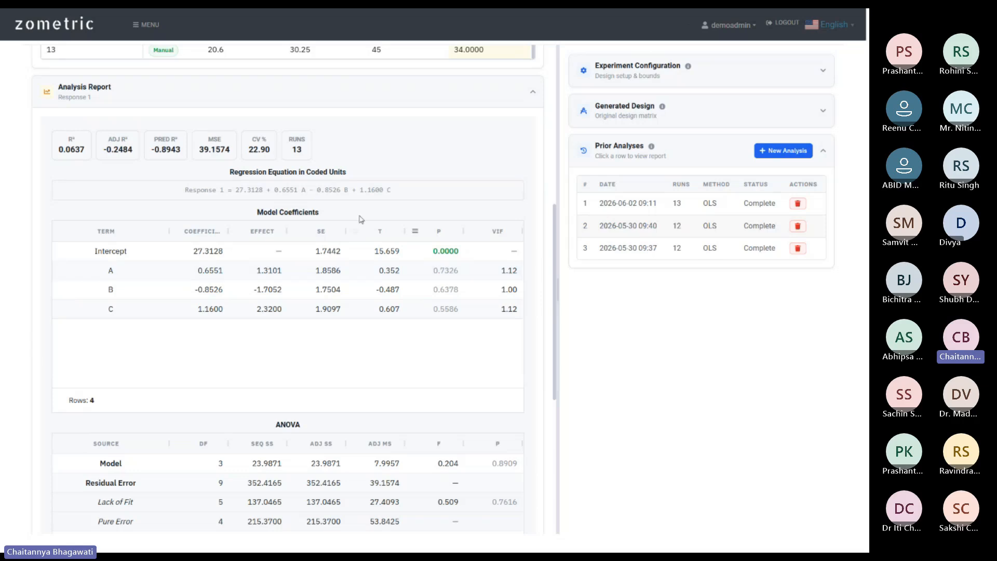
Scroll to ANOVA, highlight the natural-units regression equation, and expand the Plots section.
scroll(313, 214, "down", 3)
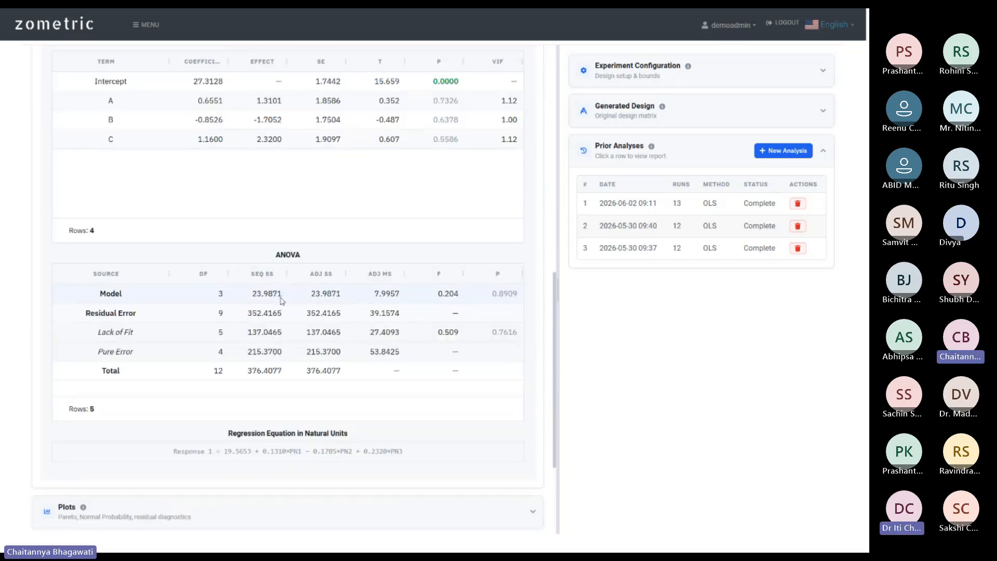
scroll(311, 326, "down", 3)
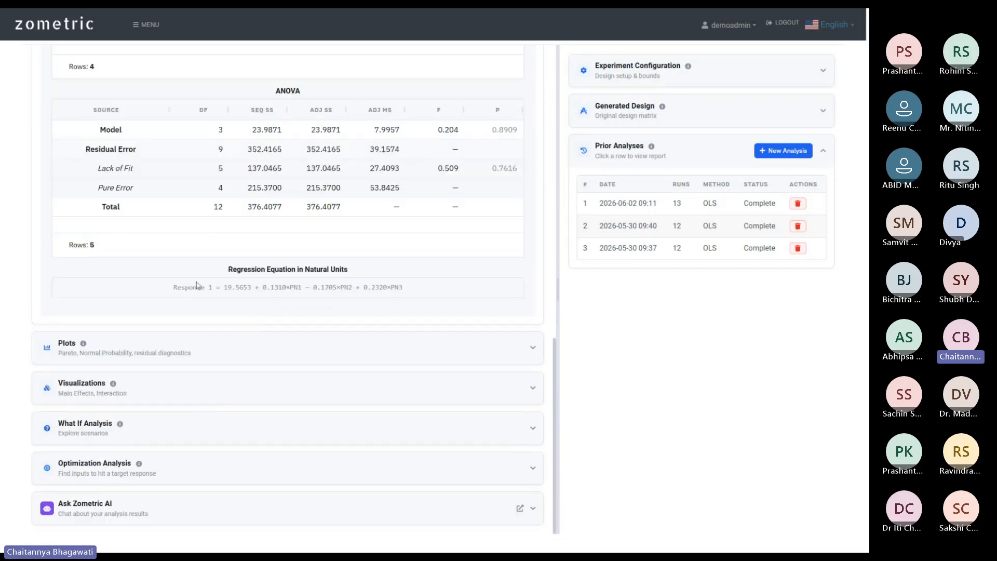
left_click_drag(173, 287, 445, 289)
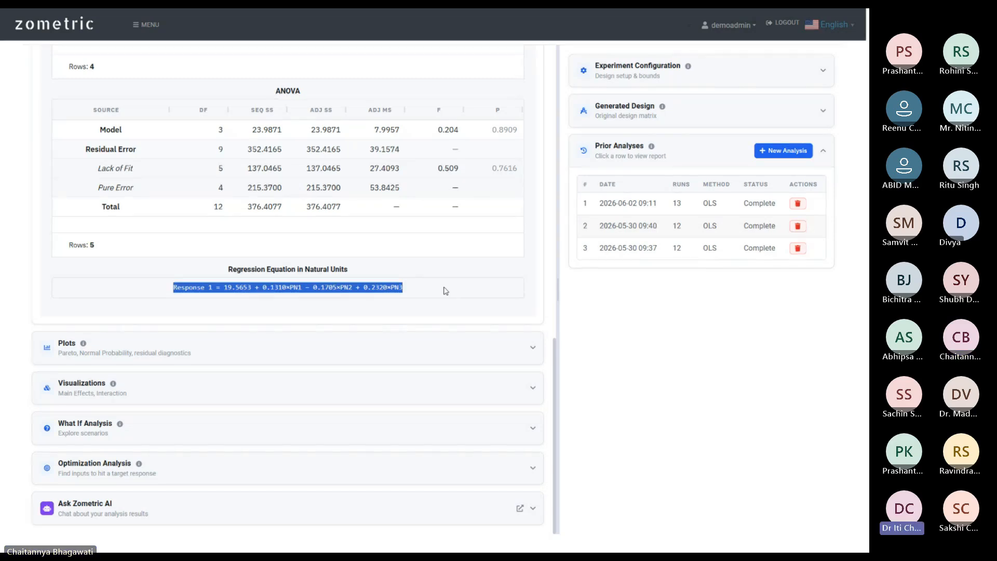
scroll(470, 281, "up", 7)
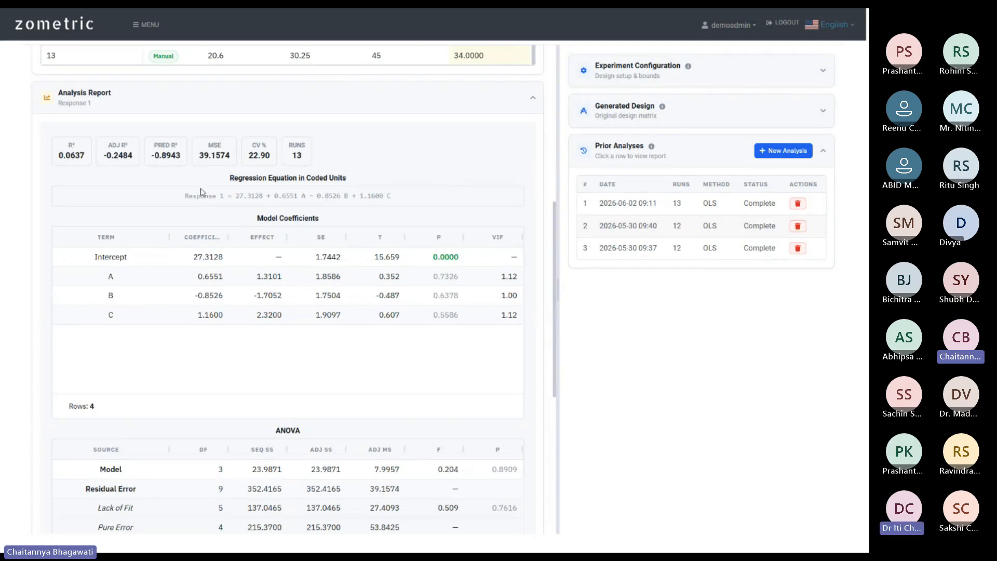
left_click_drag(187, 193, 450, 214)
scroll(450, 214, "down", 5)
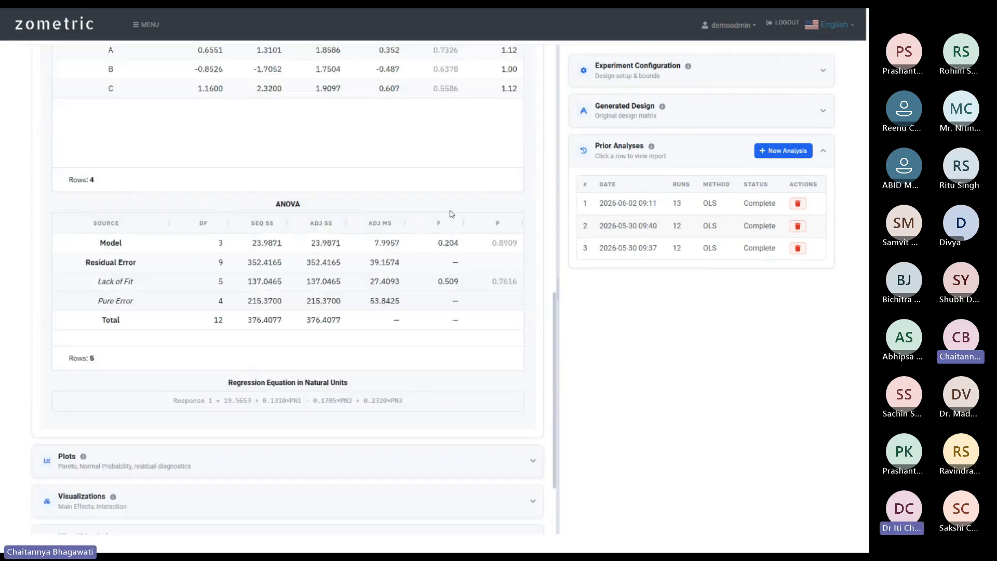
left_click_drag(166, 349, 434, 354)
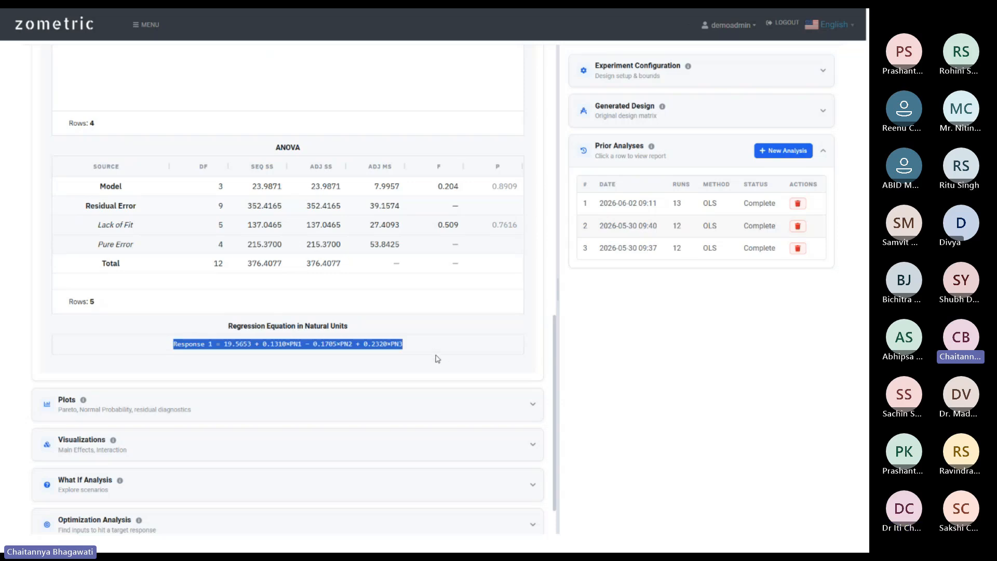
scroll(448, 310, "down", 1)
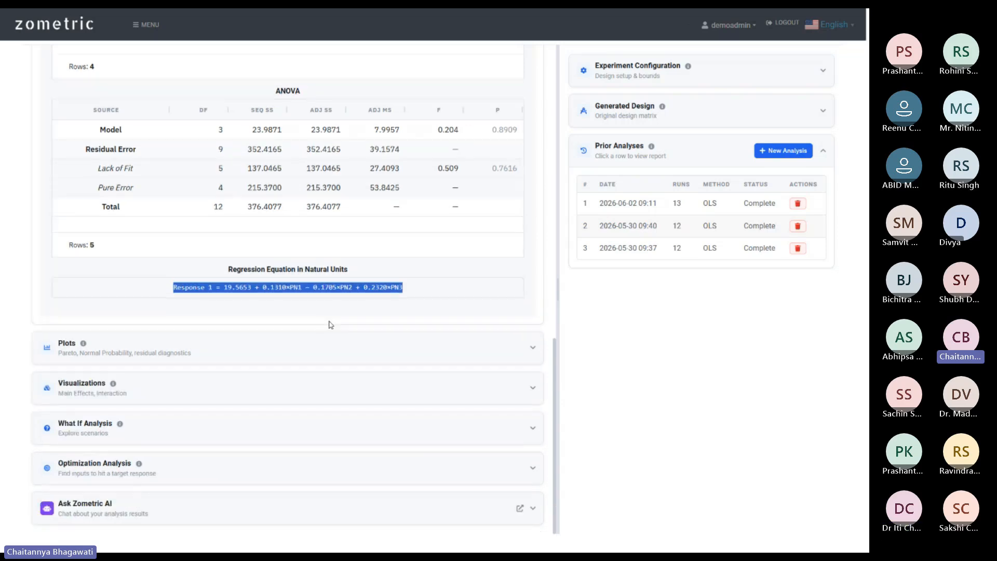
left_click(523, 338)
Render the Pareto of Effects, normal probability and residuals-versus-fitted plots for Response 1.
scroll(417, 338, "down", 4)
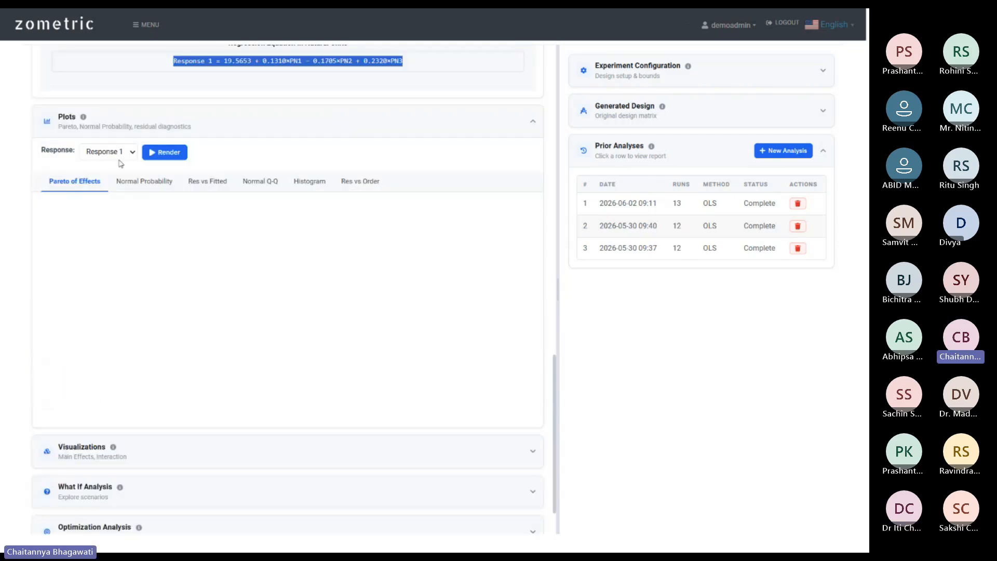
left_click(169, 153)
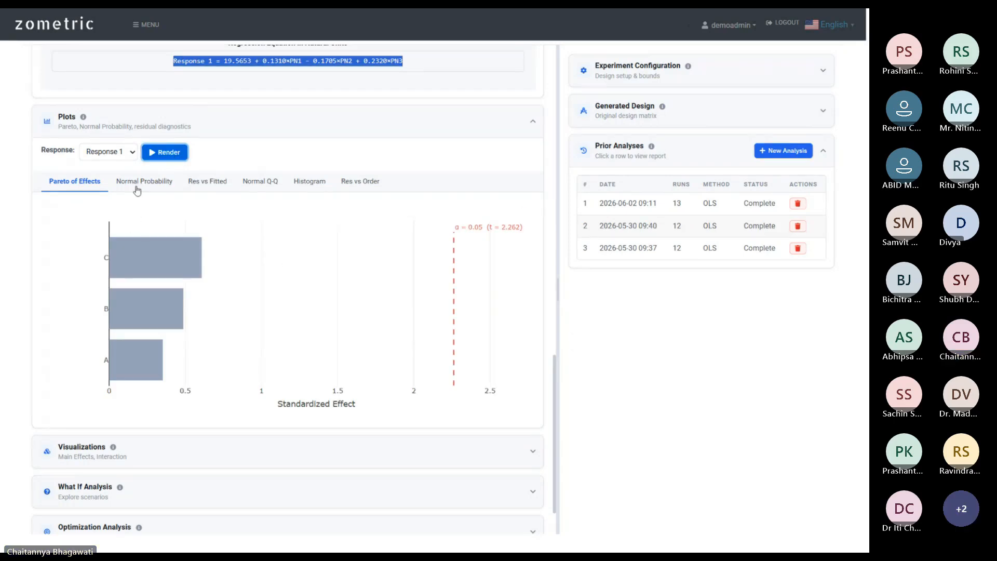
left_click(136, 187)
left_click(165, 152)
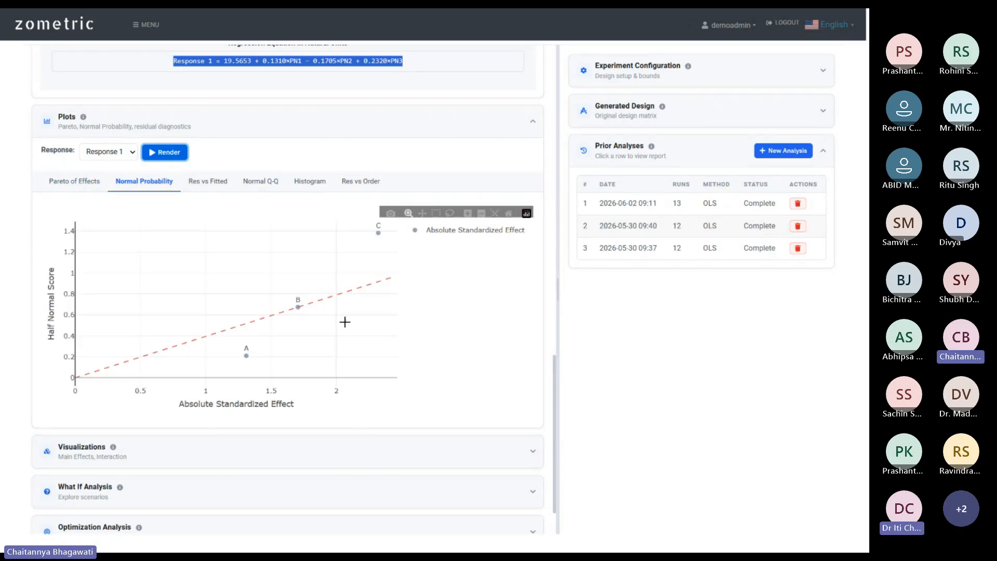
left_click(207, 182)
left_click(162, 155)
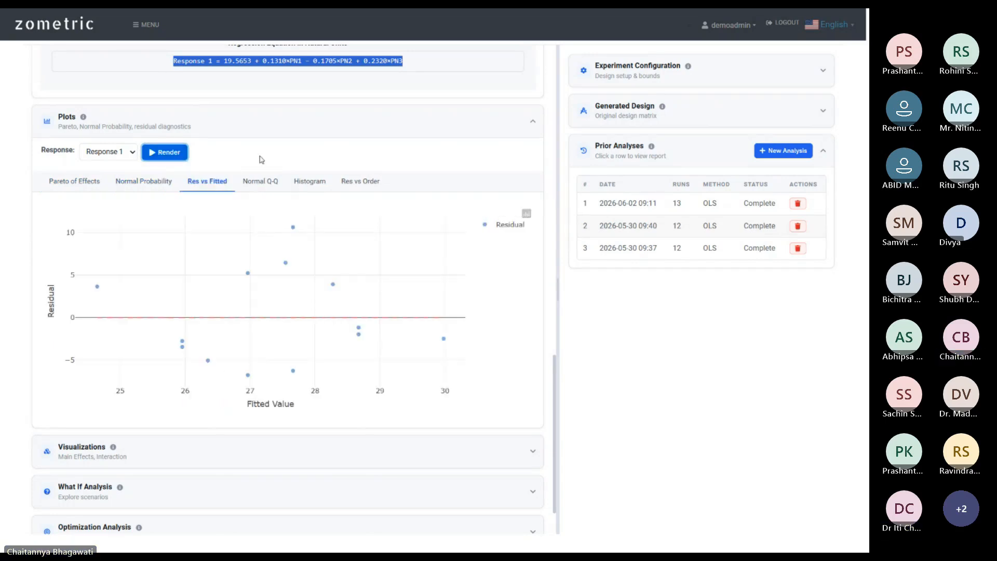
Render the normal Q-Q, residual histogram and residuals-versus-order plots, then expand Visualizations.
left_click(260, 181)
left_click(166, 153)
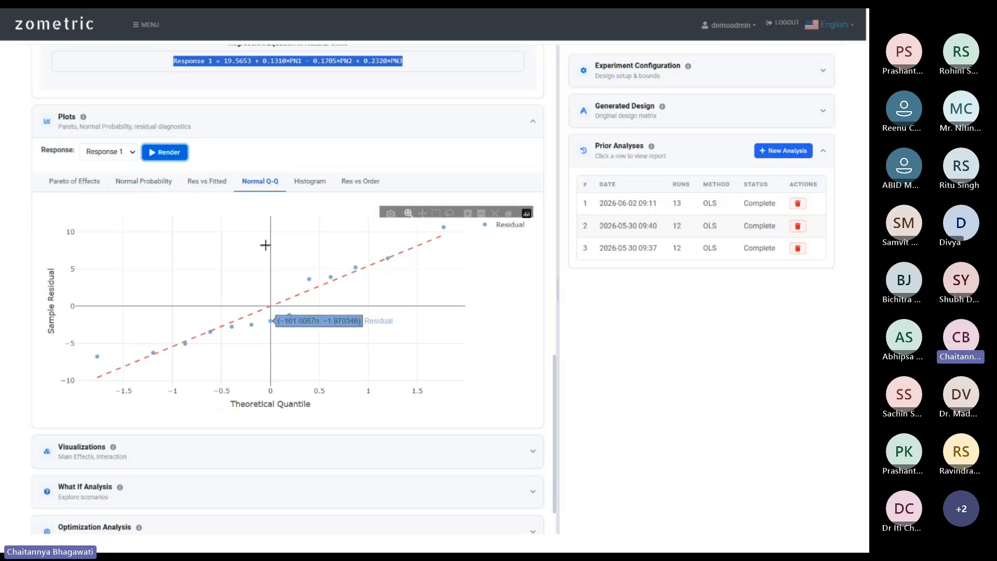
left_click(310, 181)
left_click(165, 152)
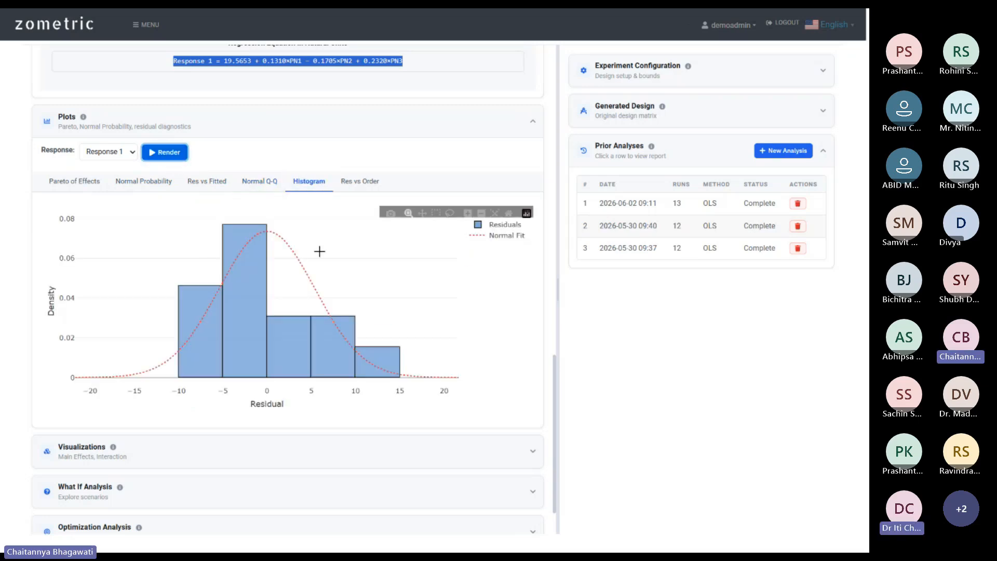
left_click(360, 181)
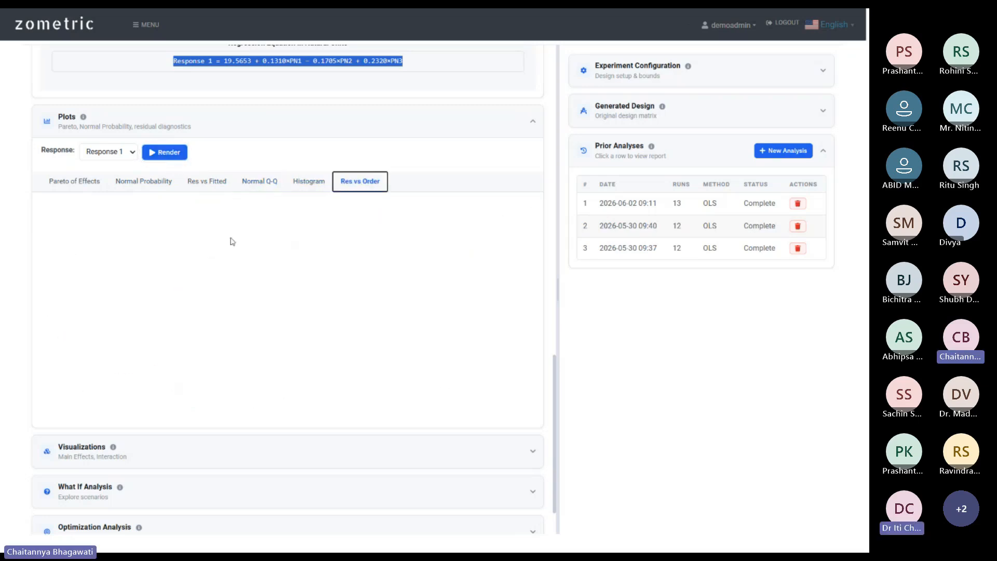
left_click(162, 153)
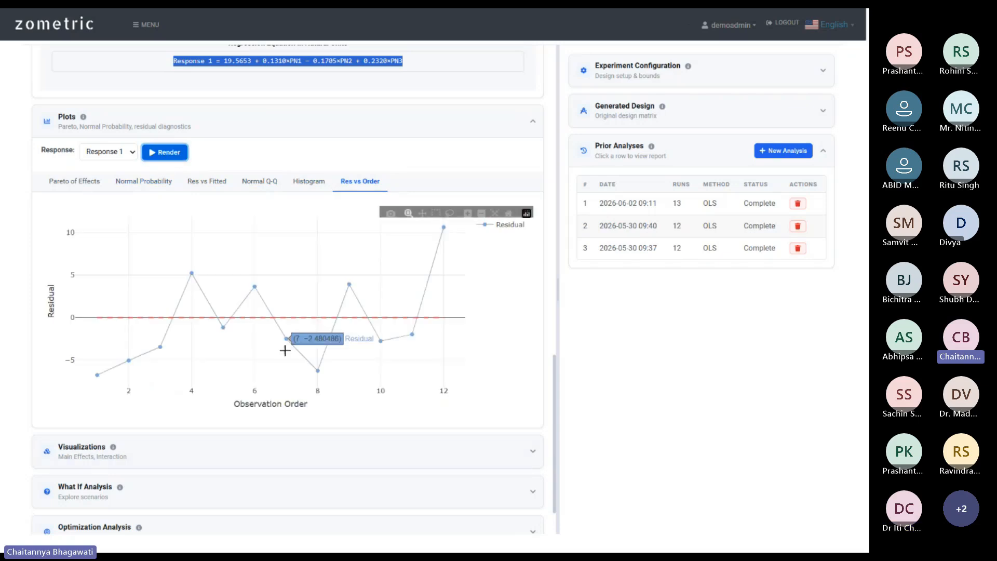
scroll(316, 443, "down", 1)
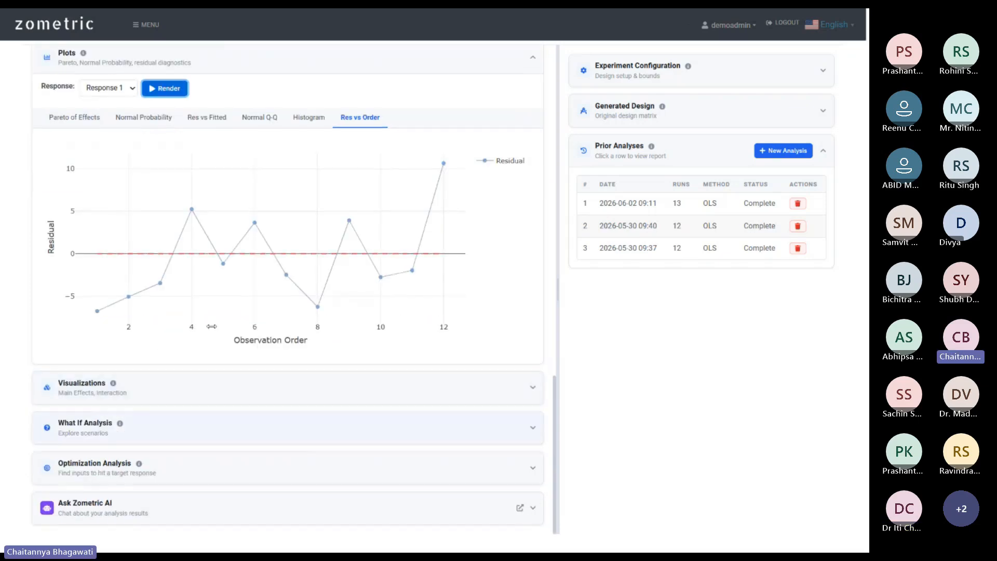
left_click(521, 378)
Render the Main Effects plots for PN1, PN2 and PN3 and try the Interaction plot.
scroll(268, 402, "down", 4)
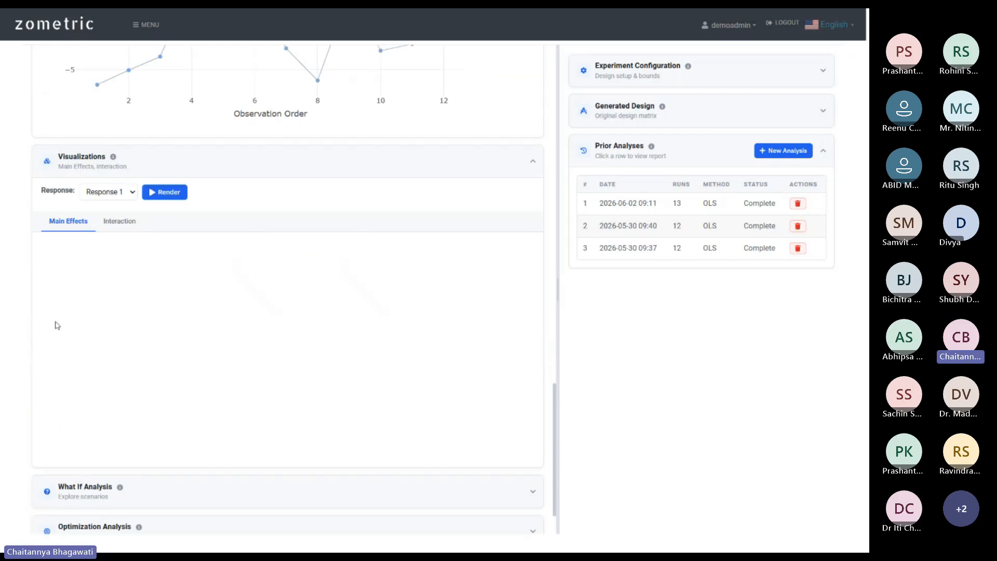
left_click(182, 192)
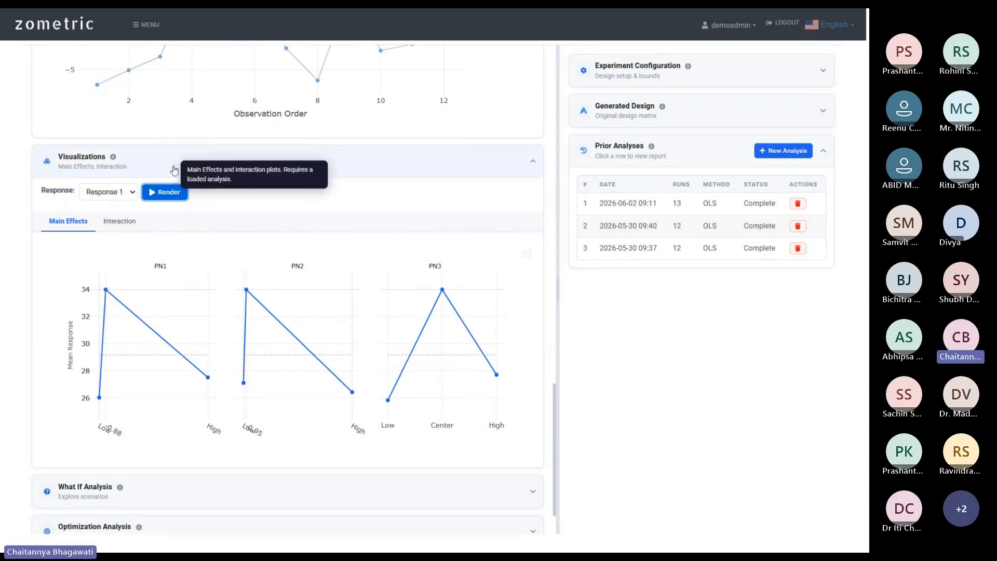
left_click(124, 219)
left_click(165, 202)
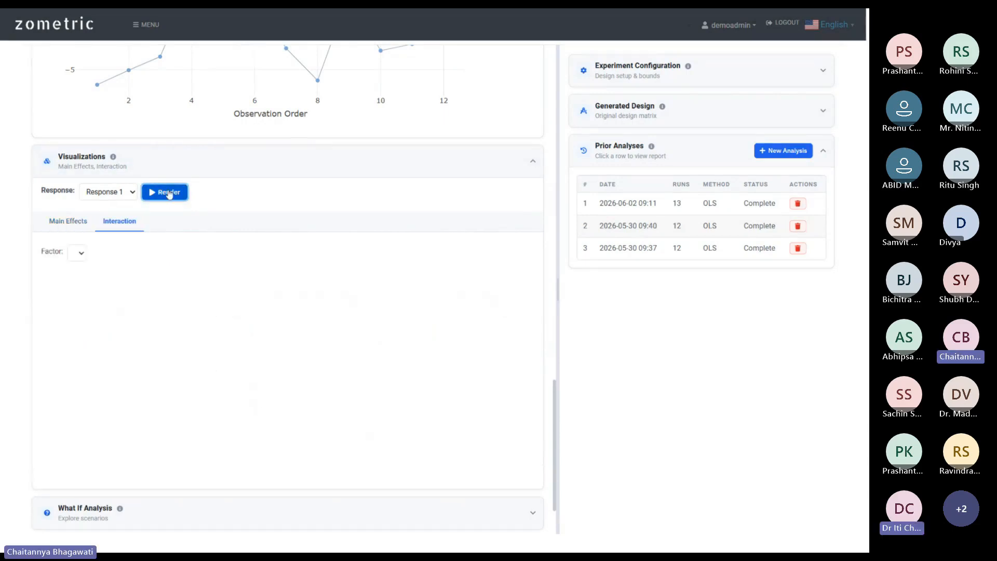
scroll(217, 285, "up", 5)
scroll(216, 284, "up", 15)
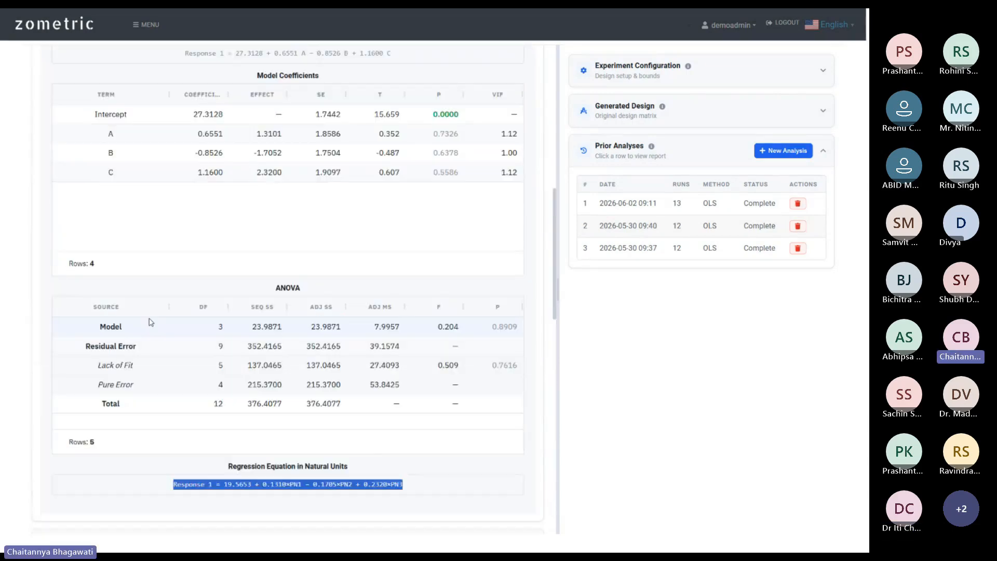
scroll(18, 261, "up", 1)
scroll(20, 261, "down", 8)
scroll(144, 357, "down", 6)
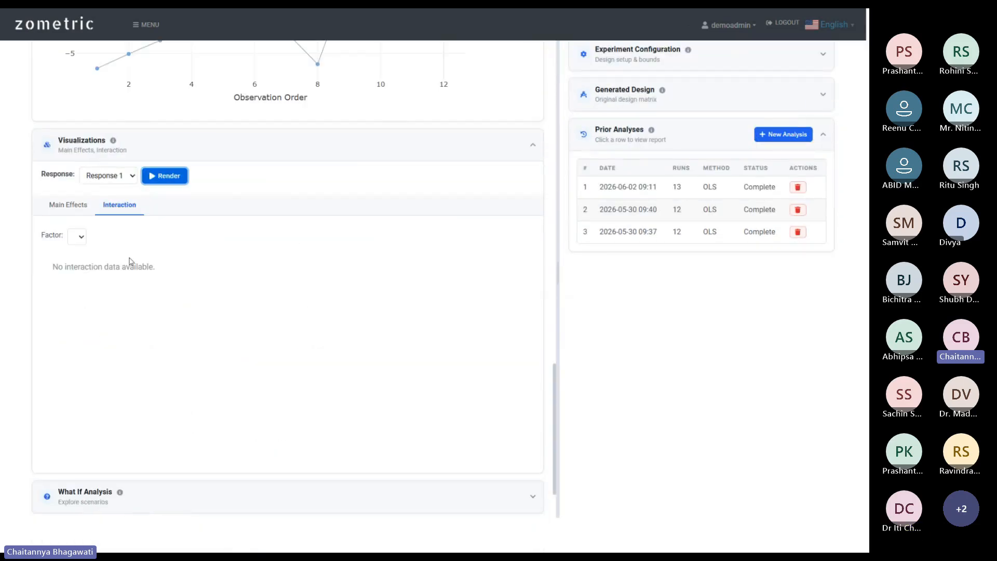
scroll(535, 247, "up", 3)
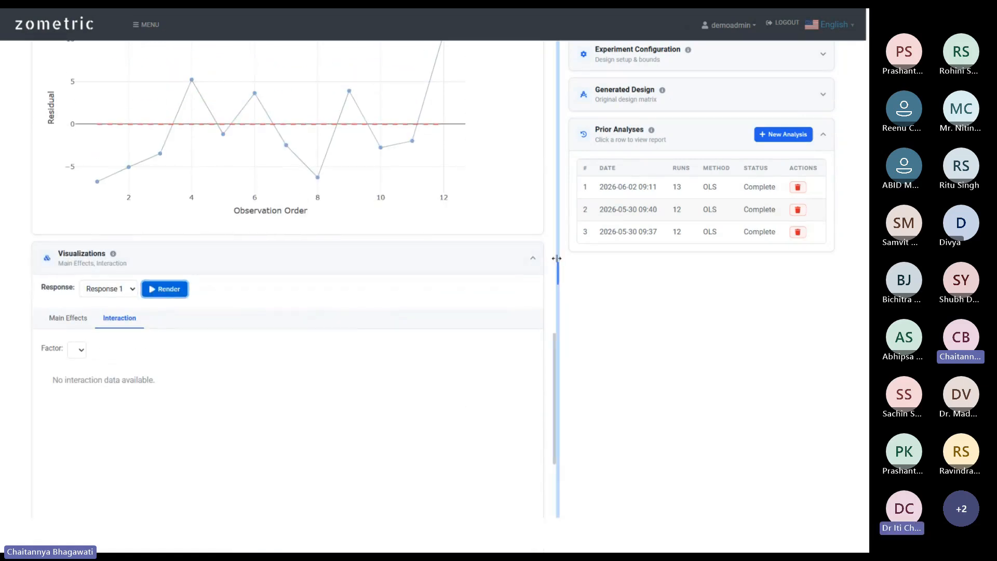
scroll(489, 223, "down", 3)
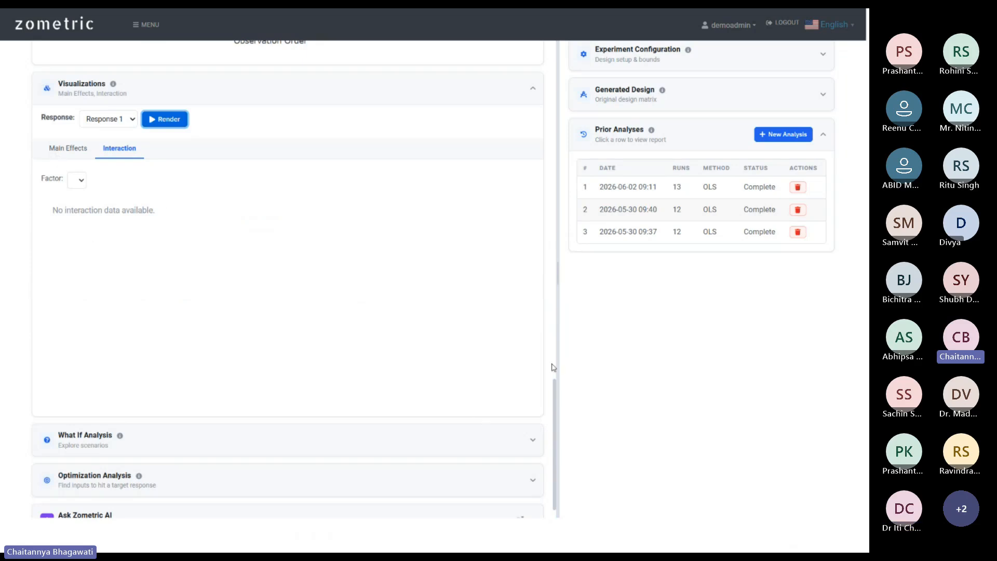
Return to Main Effects and expand the What If table showing the 25/35/45 scenario.
left_click(69, 154)
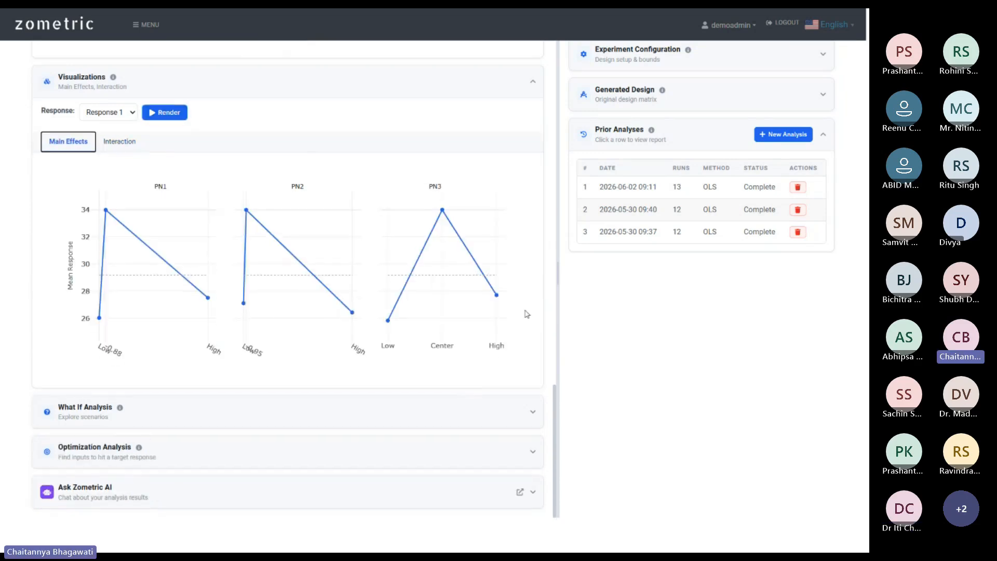
left_click(323, 424)
scroll(364, 408, "down", 3)
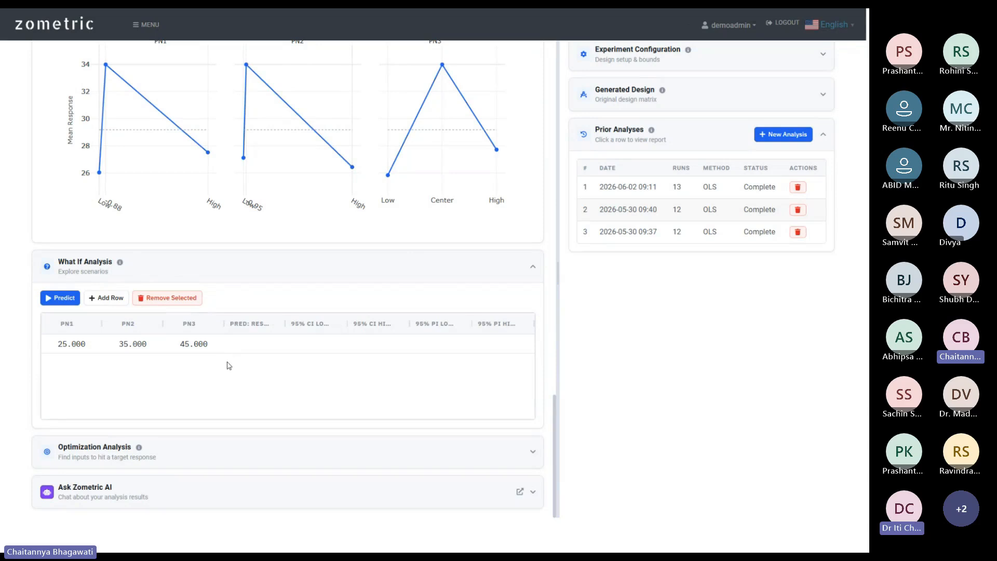
scroll(549, 298, "up", 10)
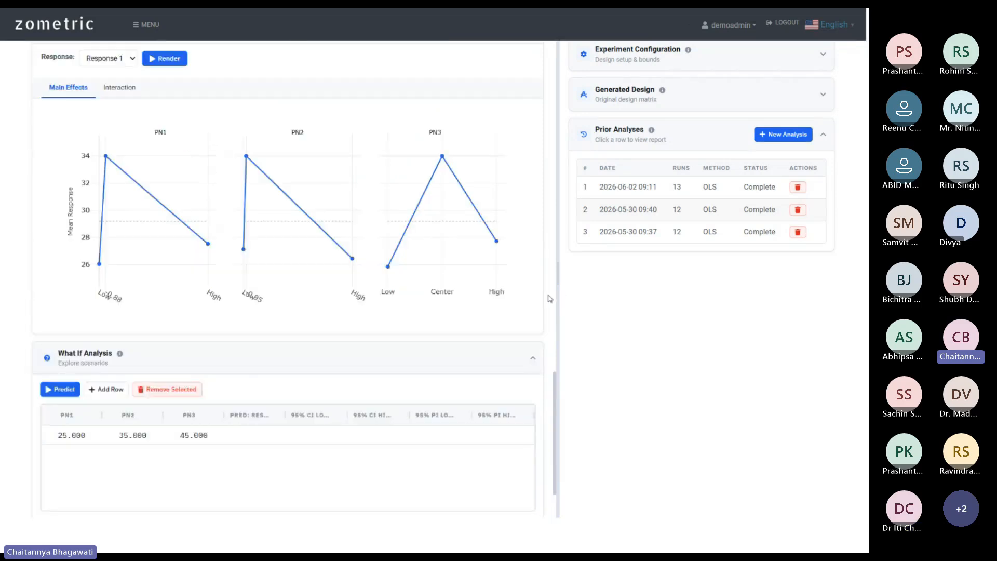
scroll(549, 298, "up", 7)
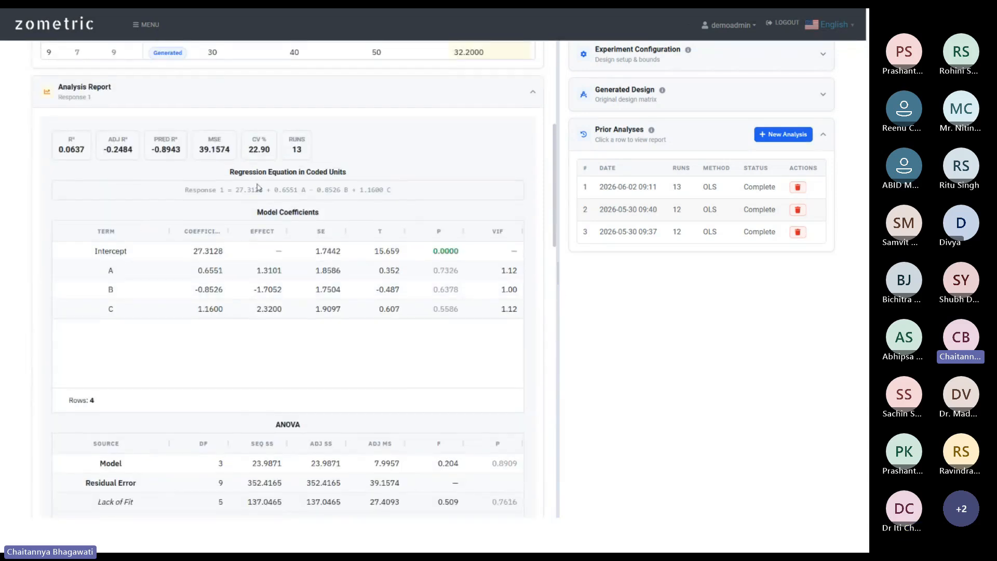
scroll(551, 223, "down", 18)
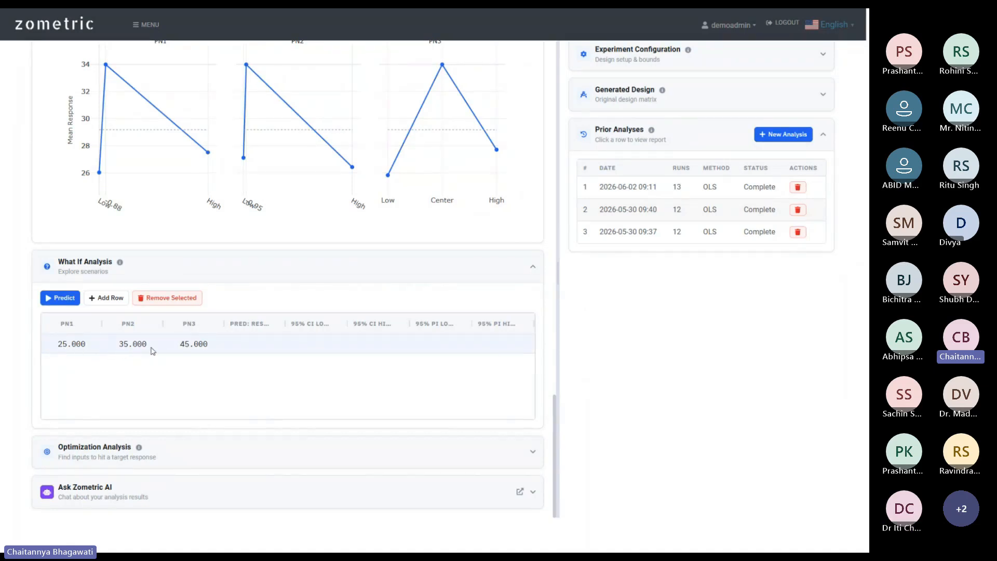
Change the What If scenario's PN3 value to 34.
double_click(193, 345)
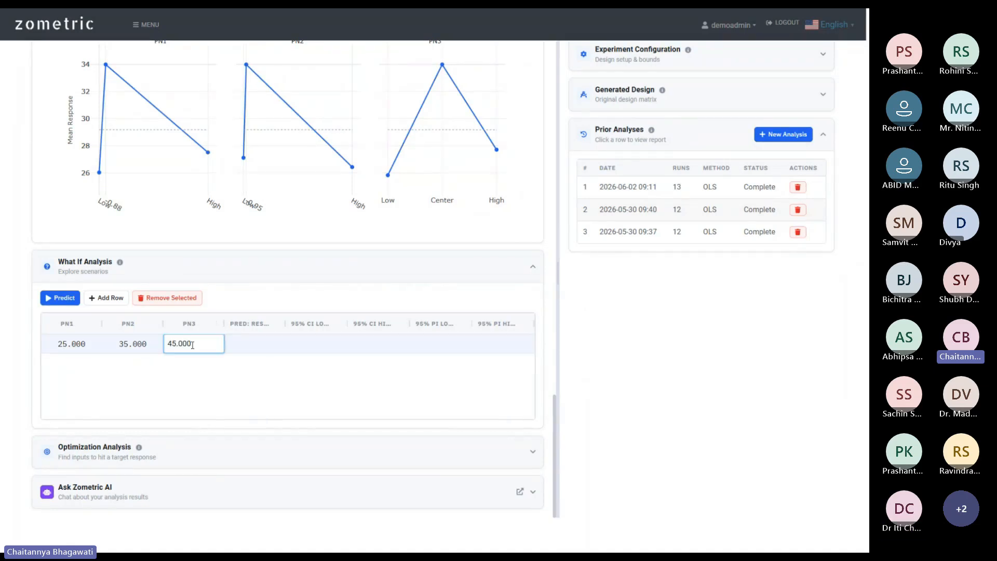
key("ctrl+a")
type("34")
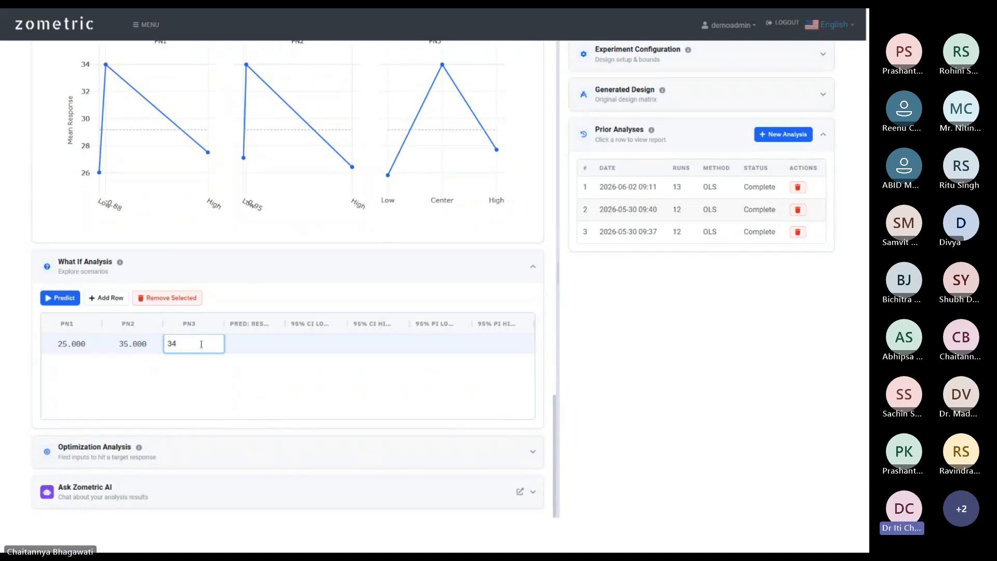
left_click(240, 353)
left_click(67, 348)
left_click(134, 347)
left_click(207, 346)
left_click(71, 348)
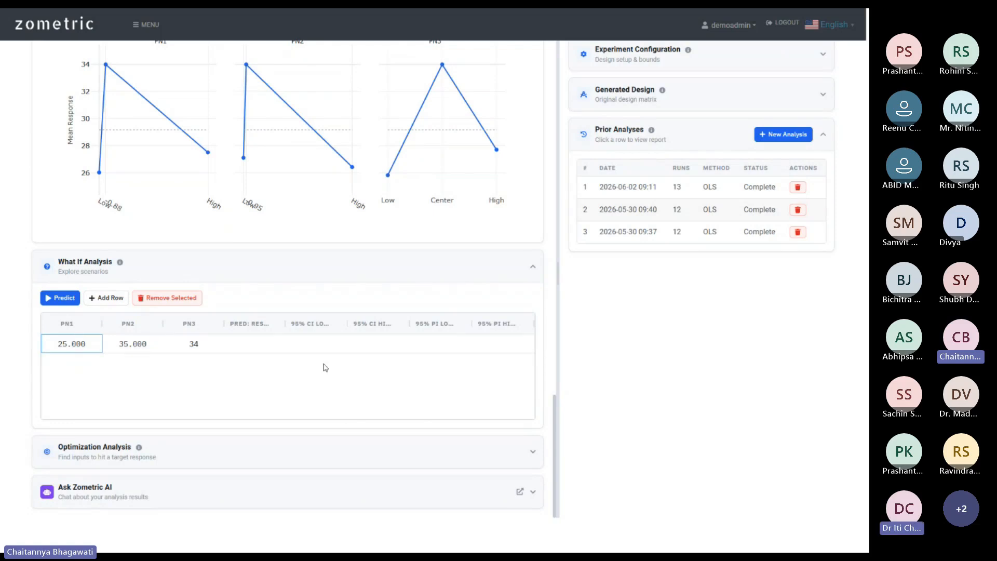
Predict the scenario: 24.7608, 95% CI 14.5502–34.9713, PI 7.3869–42.2146.
left_click(45, 300)
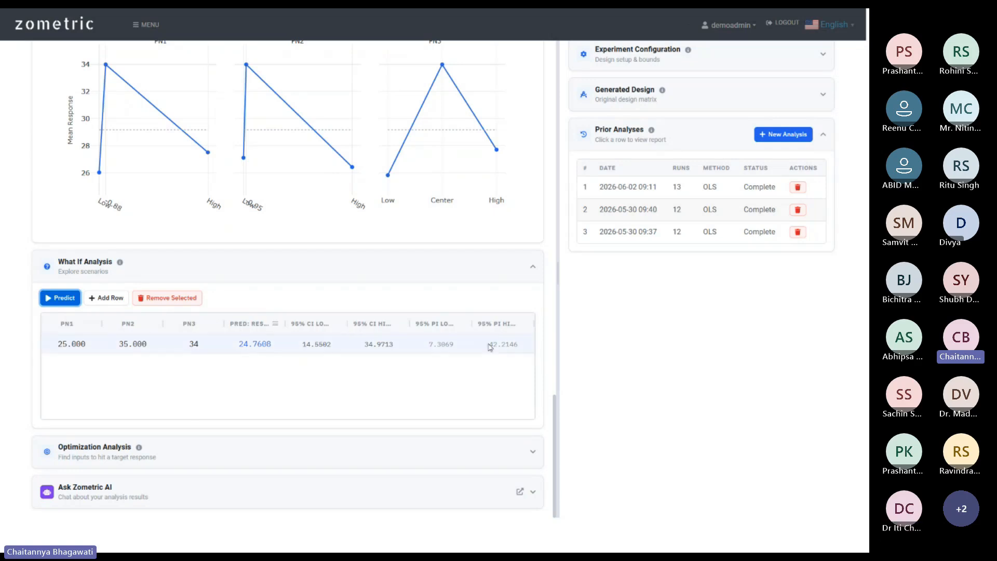
scroll(542, 343, "up", 15)
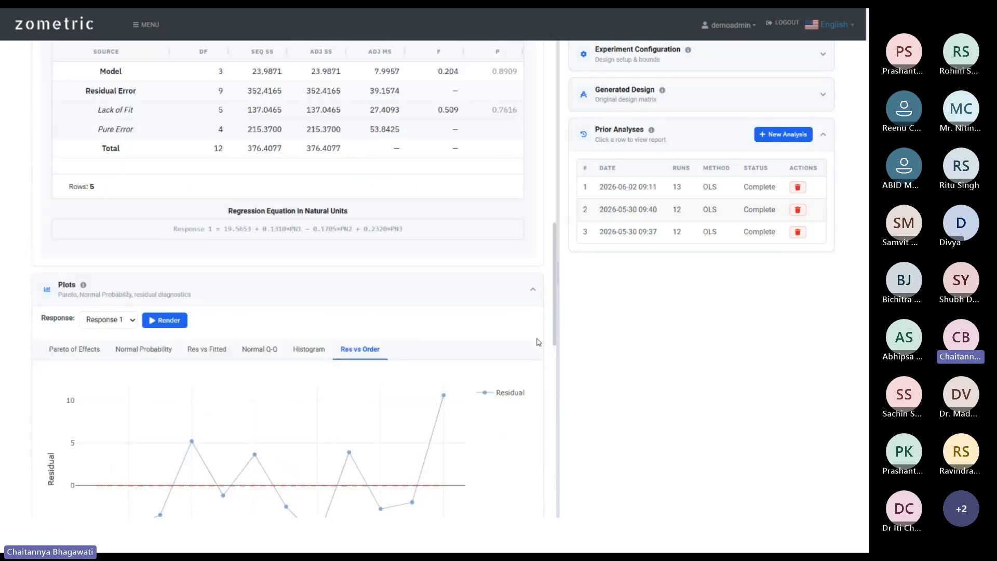
scroll(232, 265, "down", 4)
left_click_drag(174, 338, 503, 338)
scroll(503, 338, "down", 12)
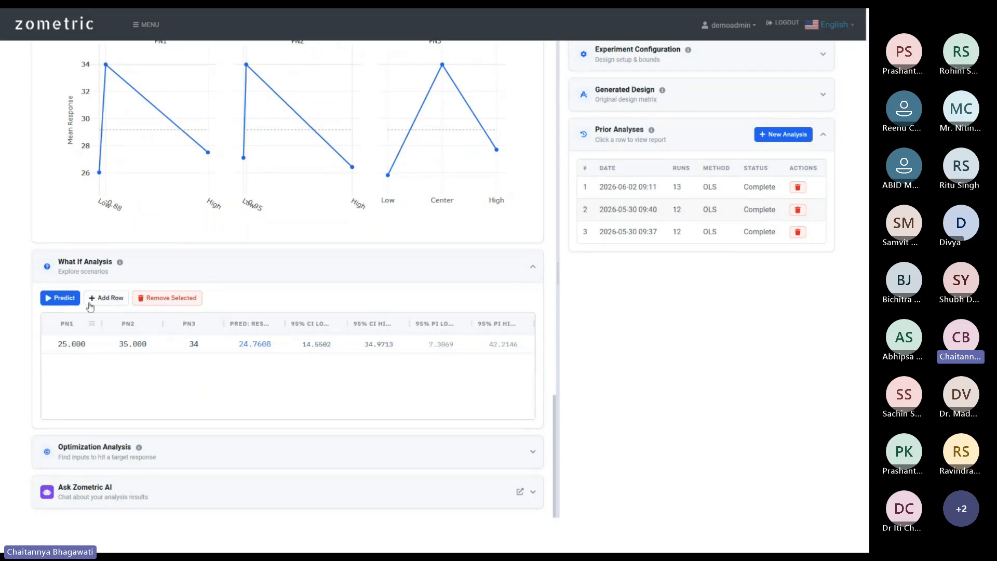
Add a second scenario with PN3 45, predict it as 27.3128, and expand Optimization Analysis.
left_click(104, 298)
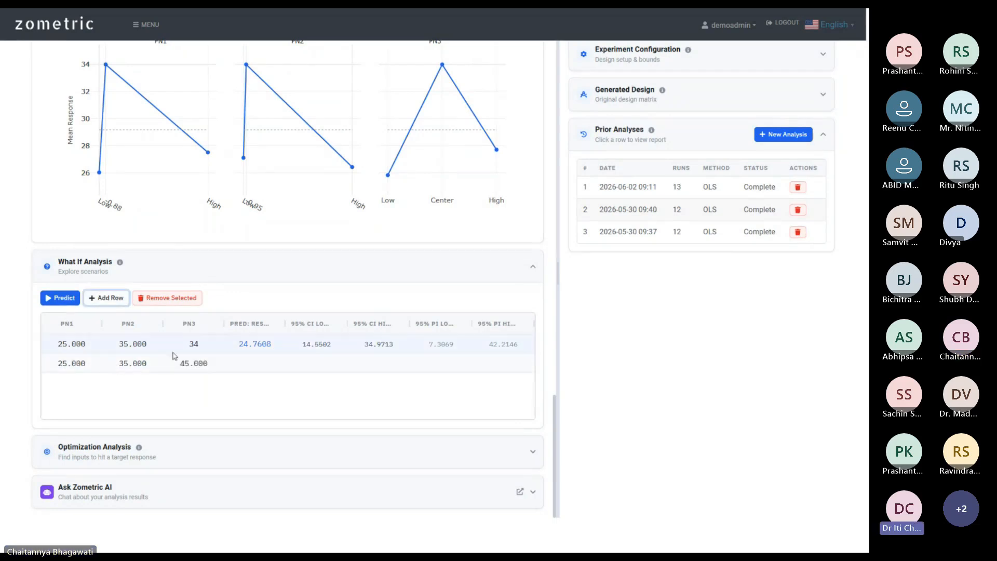
left_click(51, 298)
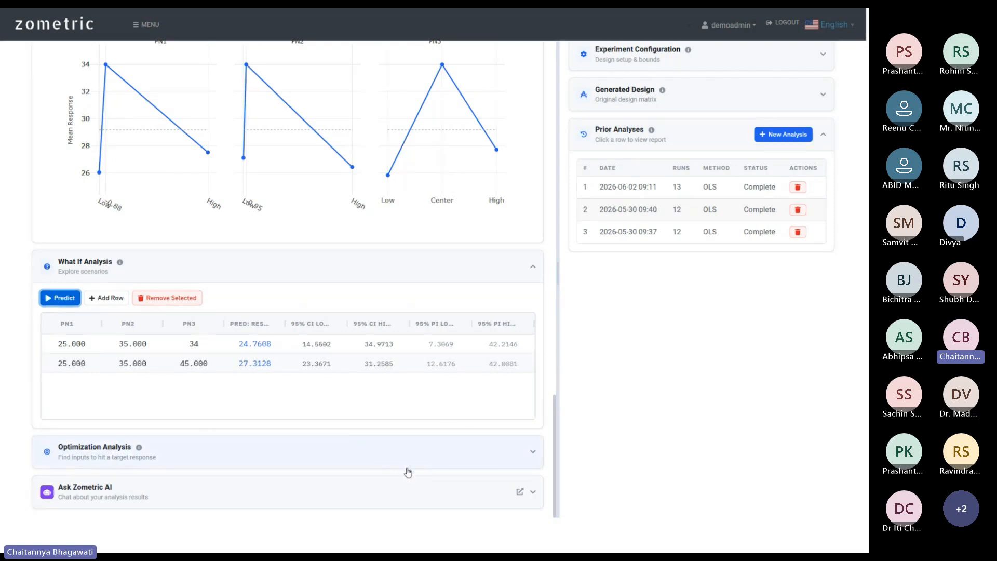
left_click(427, 454)
scroll(426, 406, "down", 3)
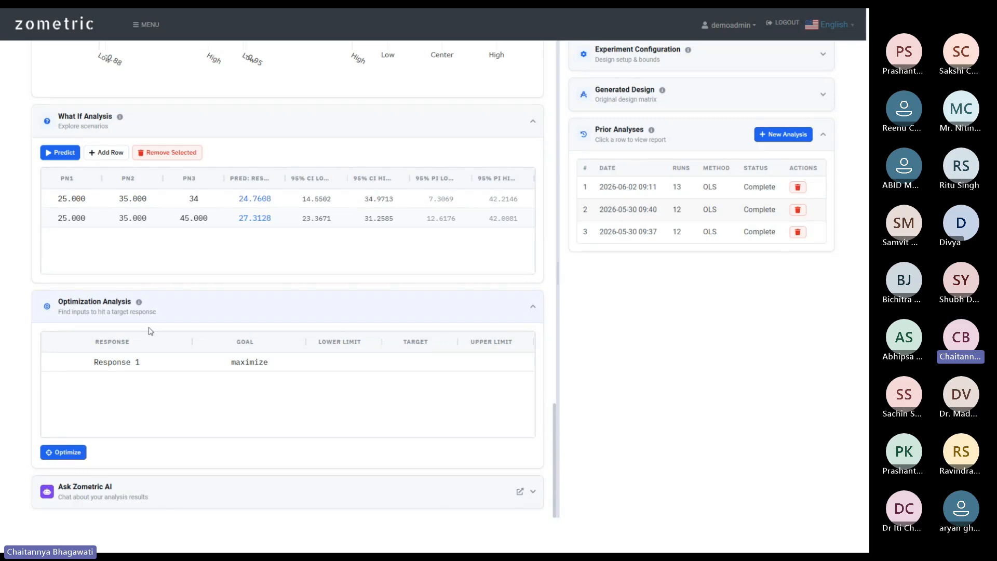
Set Response 1's goal to target 24.8 with limits 20–30 and run the optimization.
double_click(268, 368)
left_click(253, 364)
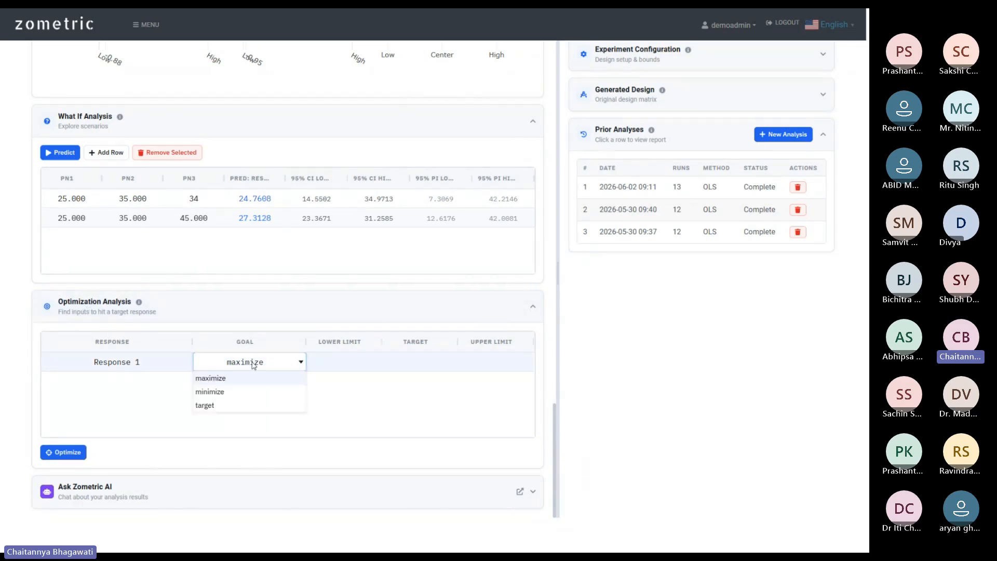
left_click(251, 405)
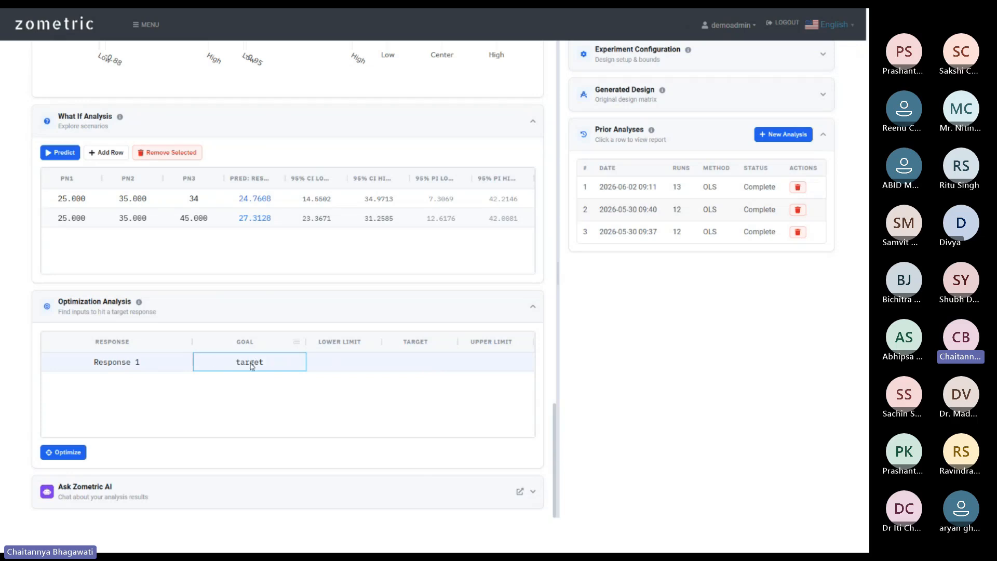
left_click(426, 363)
double_click(429, 365)
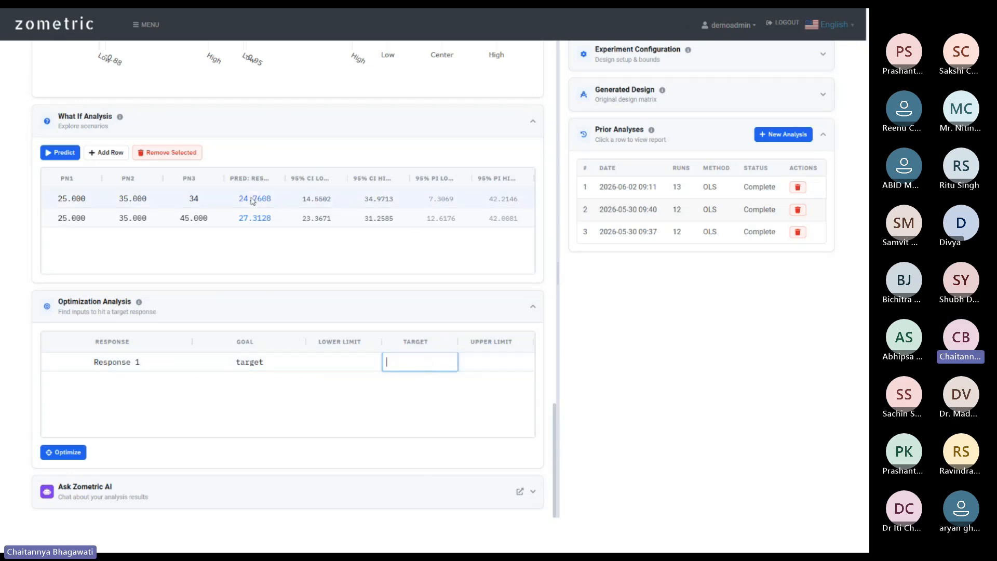
type("24.")
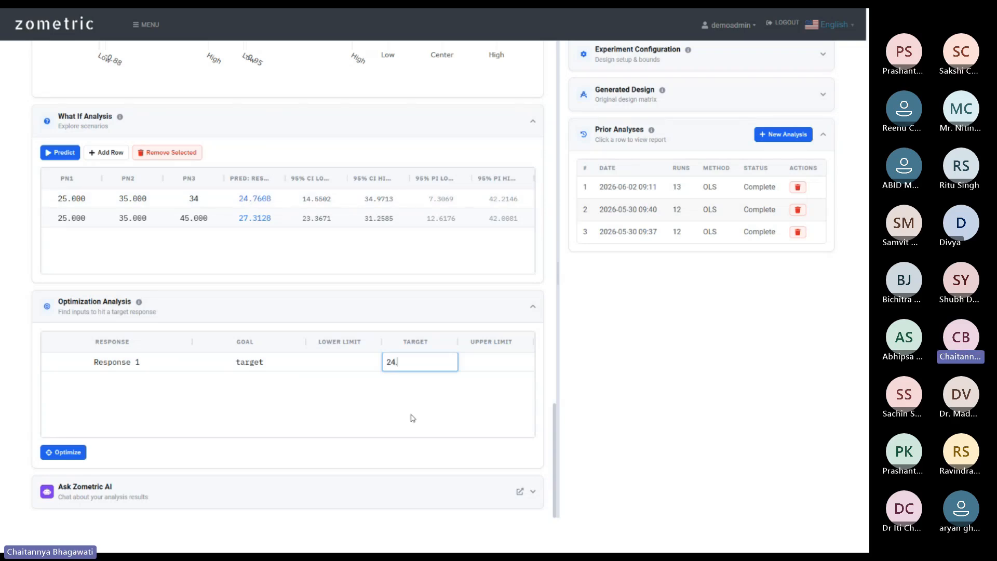
type("8")
double_click(336, 366)
type("20")
double_click(510, 360)
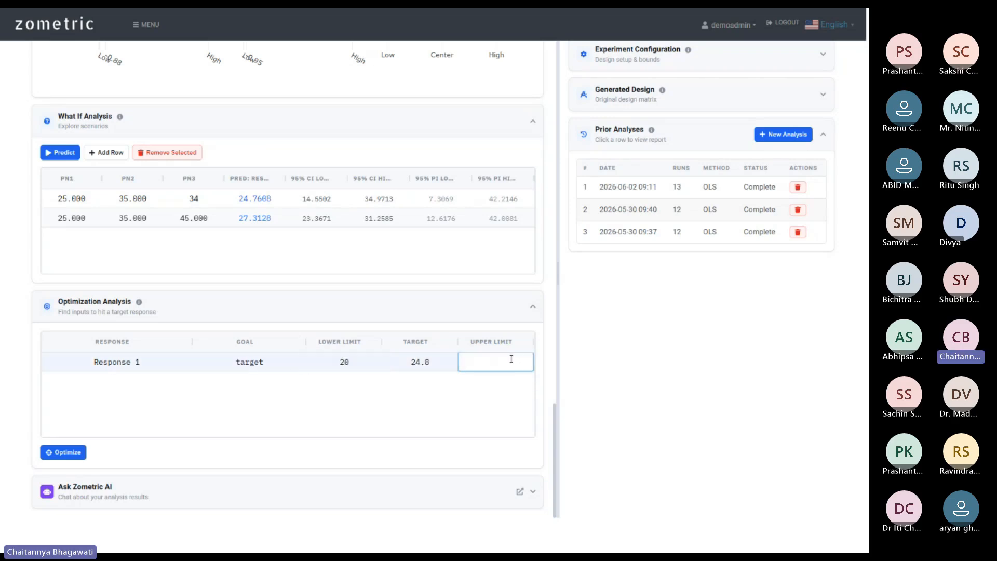
type("30")
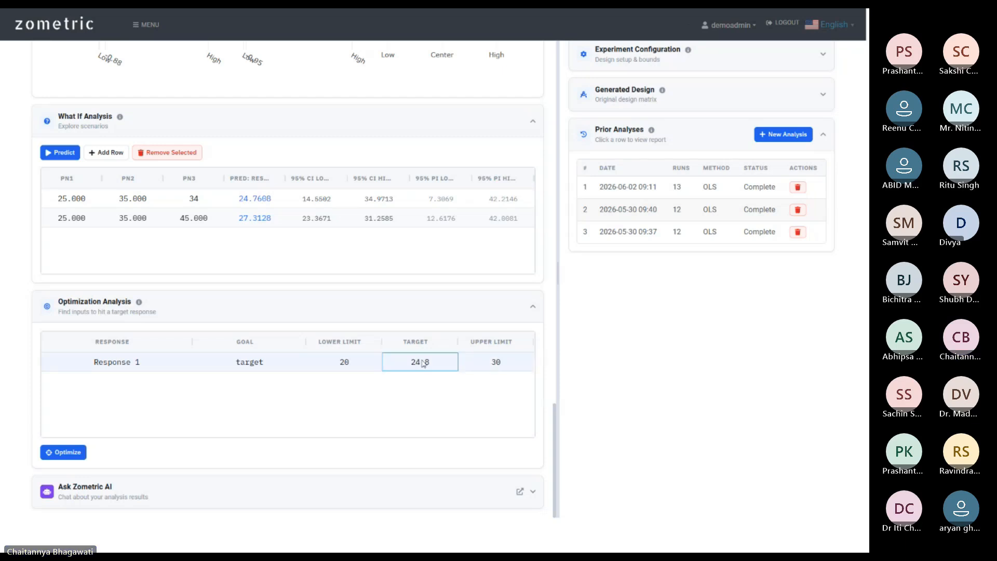
left_click(435, 364)
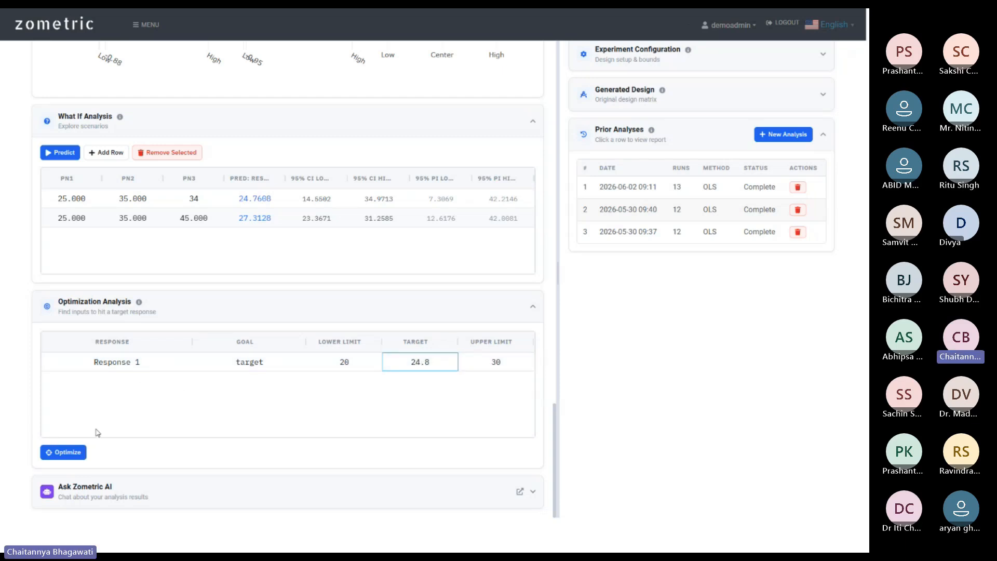
left_click(60, 455)
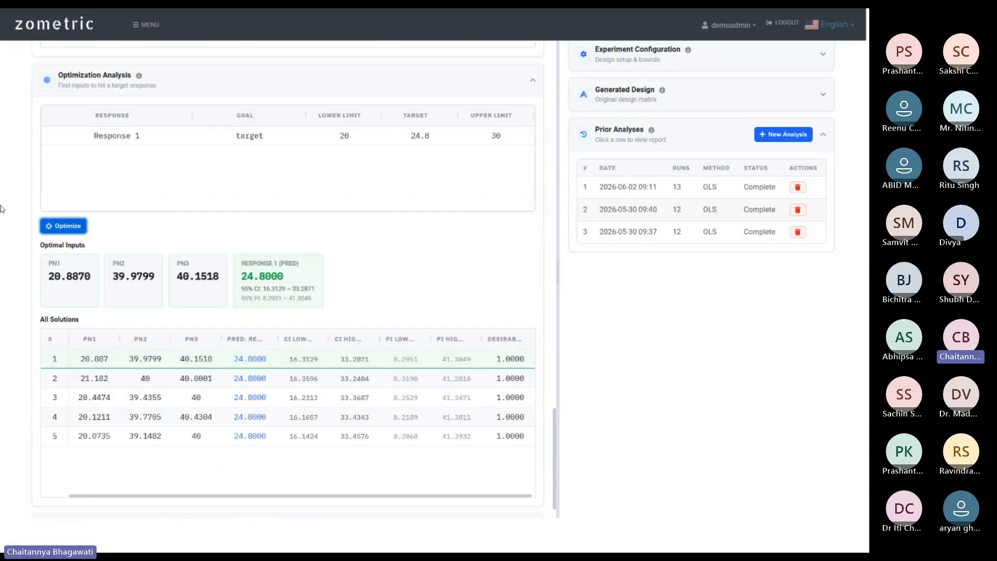
Review the optimal inputs PN1 20.8870, PN2 39.9799, PN3 40.1518 and five desirability-1.0000 solutions.
scroll(254, 299, "down", 1)
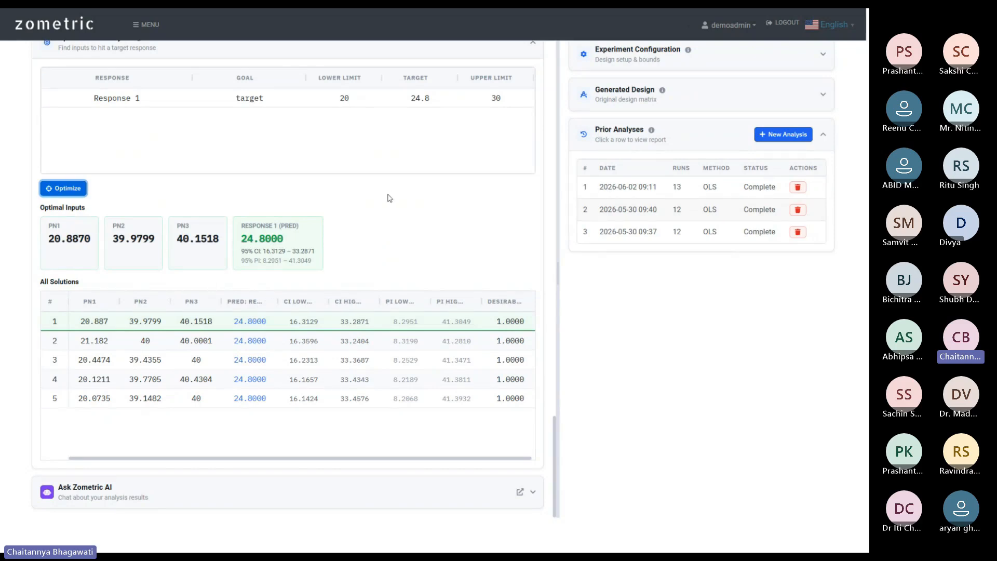
scroll(416, 182, "up", 3)
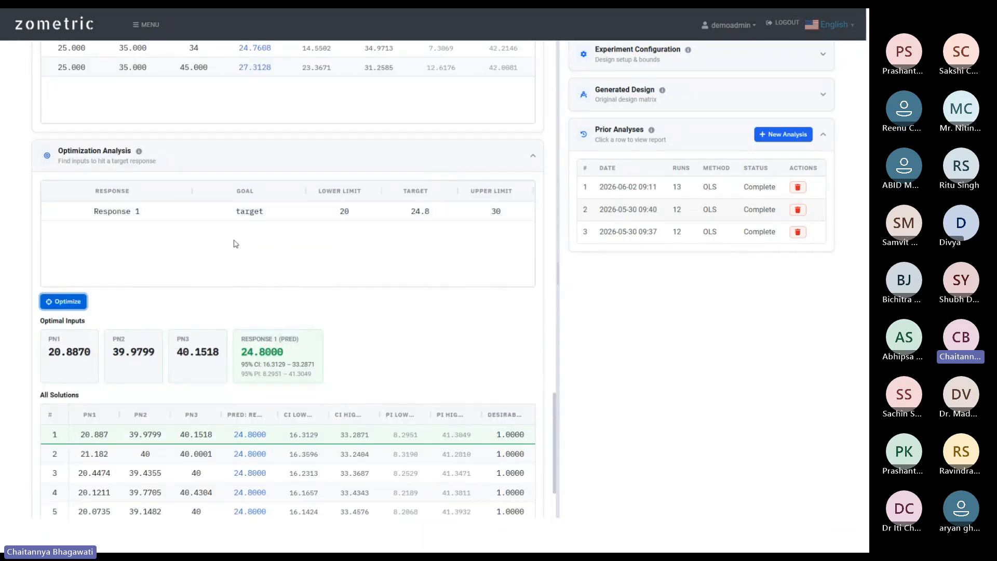
double_click(244, 210)
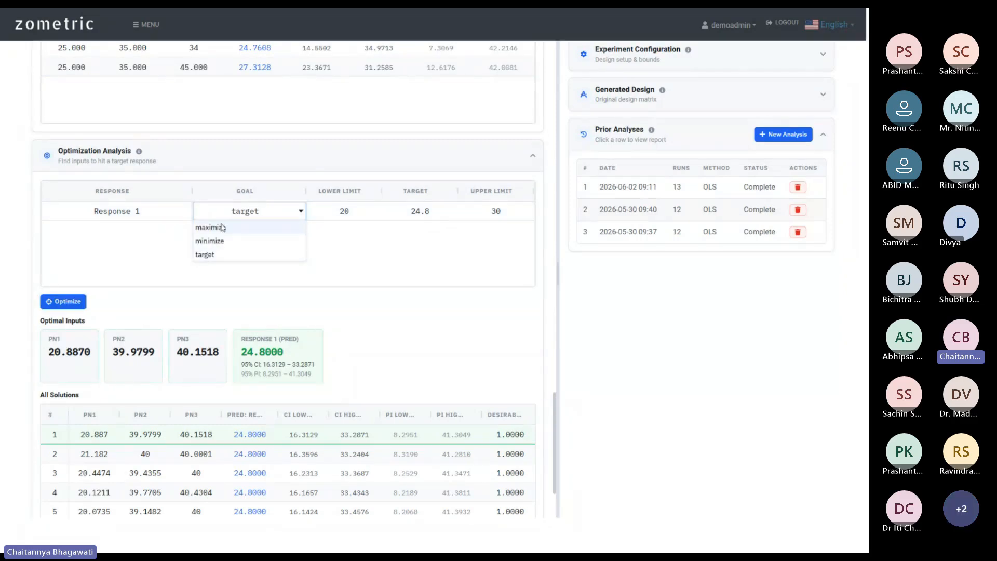
left_click(276, 212)
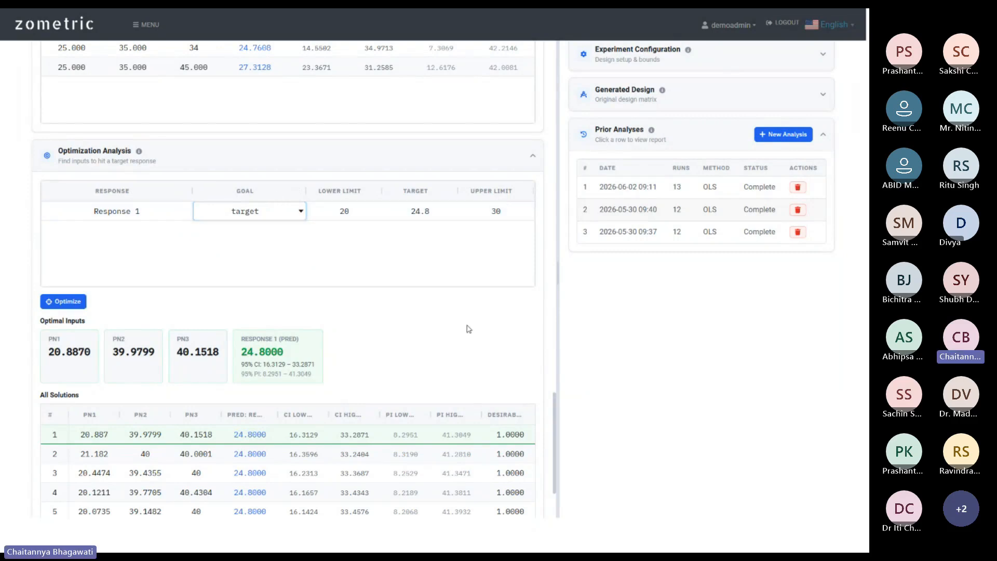
scroll(467, 329, "down", 2)
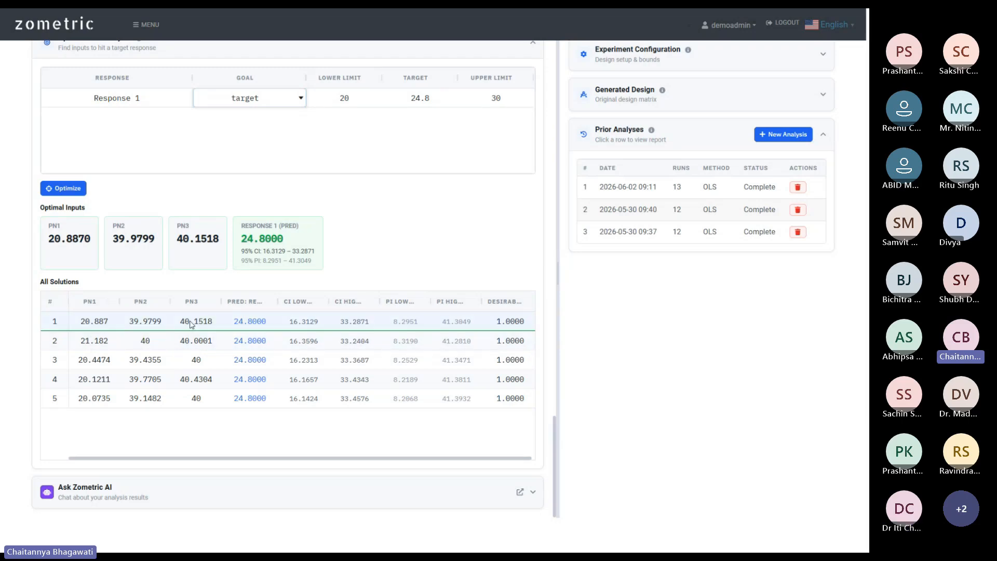
scroll(405, 189, "up", 1)
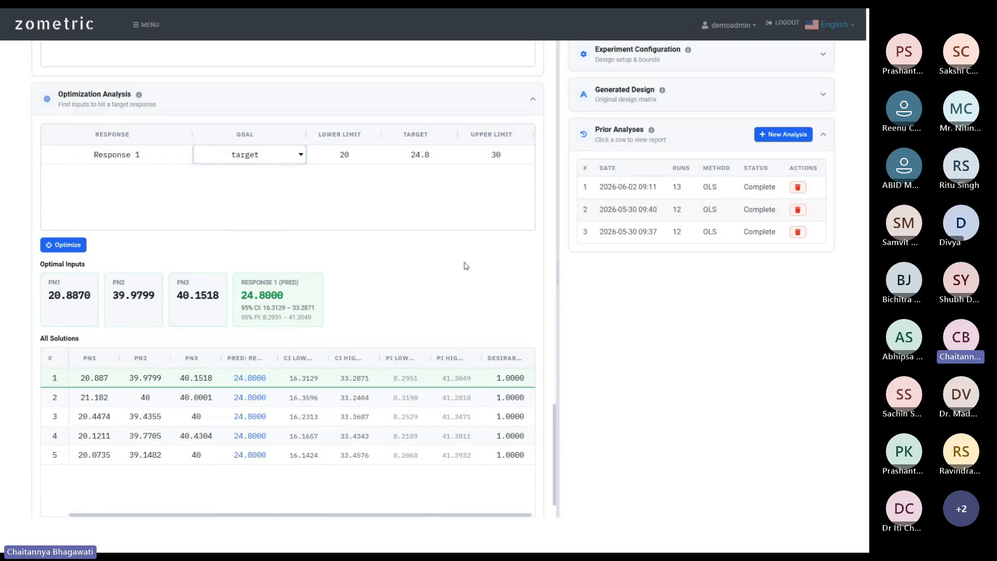
scroll(418, 262, "down", 1)
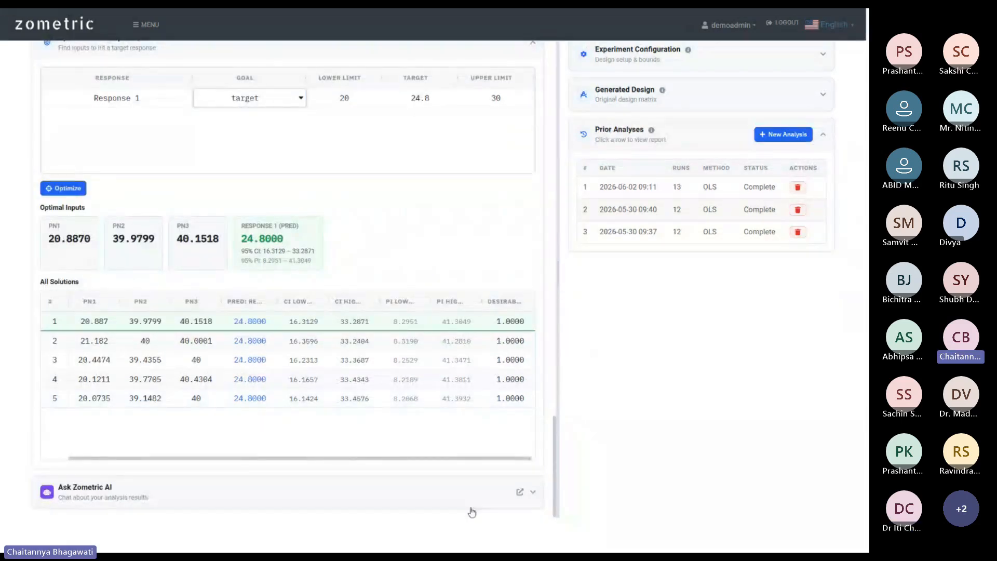
Ask Zometric AI "Please explain this analysis" and read its reply on fit, ANOVA and coefficients.
left_click(445, 488)
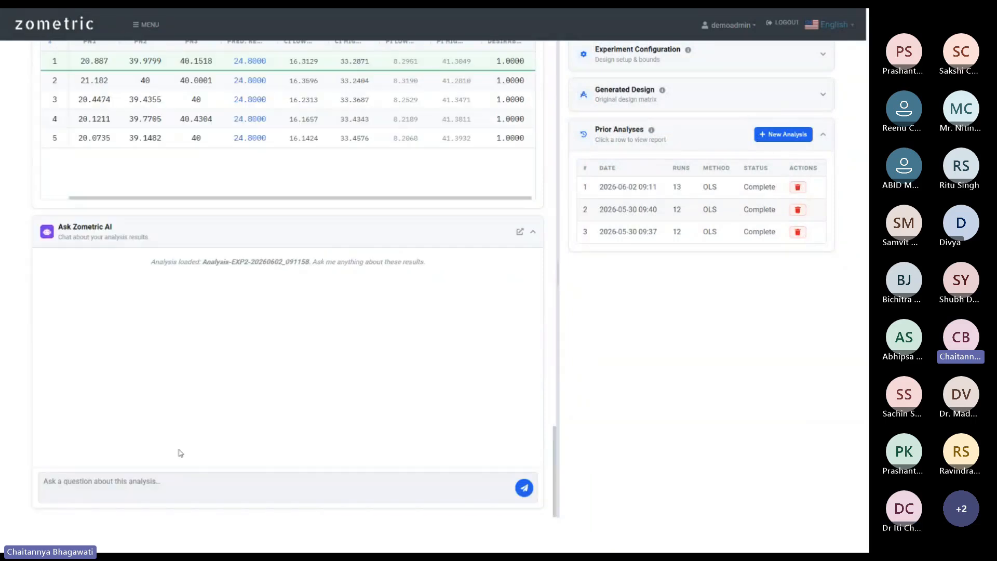
left_click(125, 481)
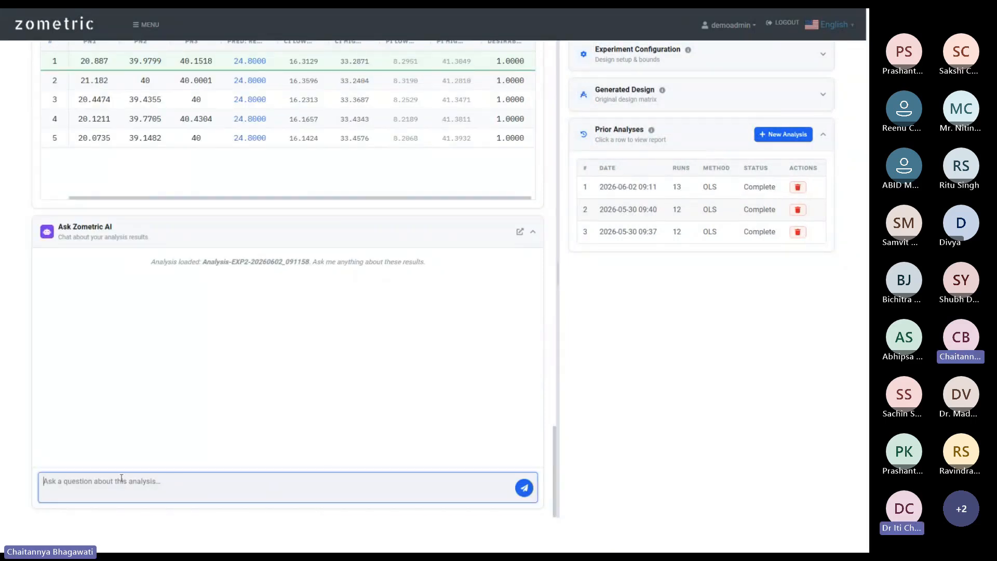
type("Please ex")
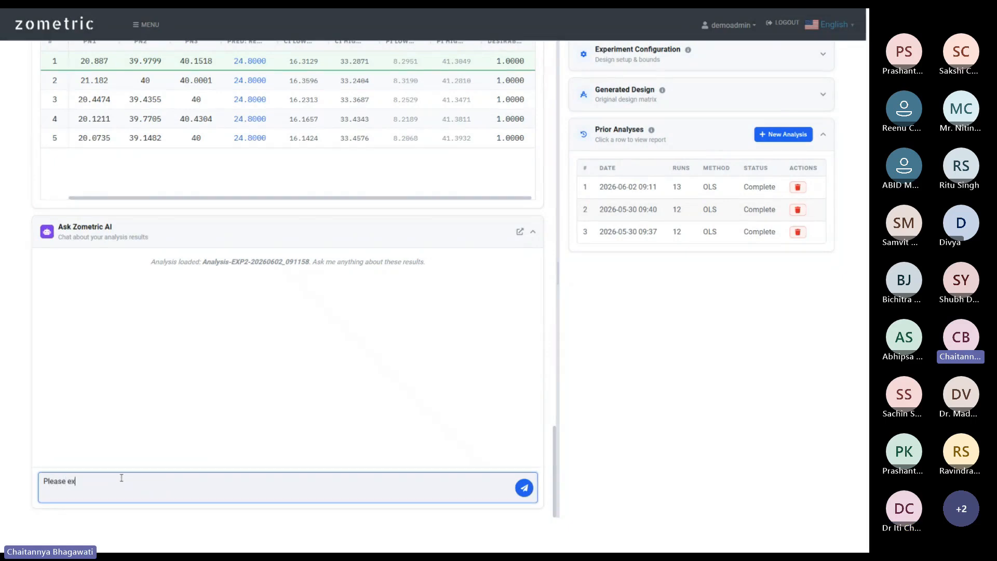
type("plain this analysuis")
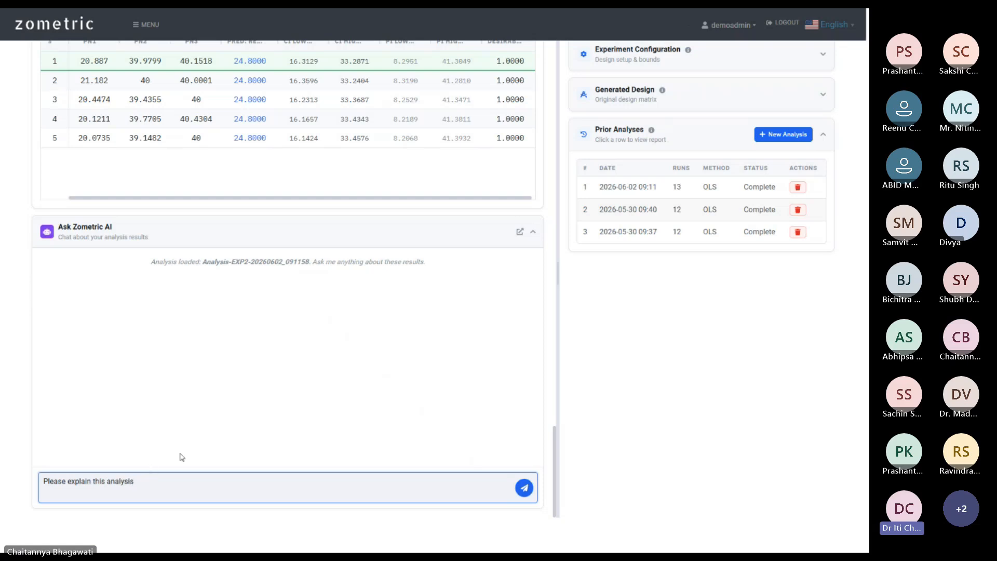
left_click(524, 488)
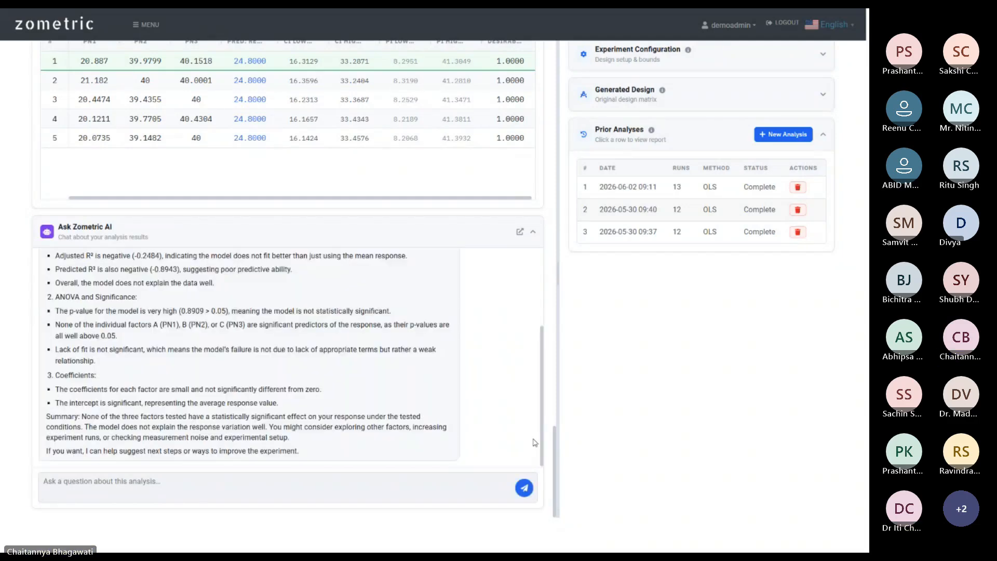
scroll(452, 370, "up", 5)
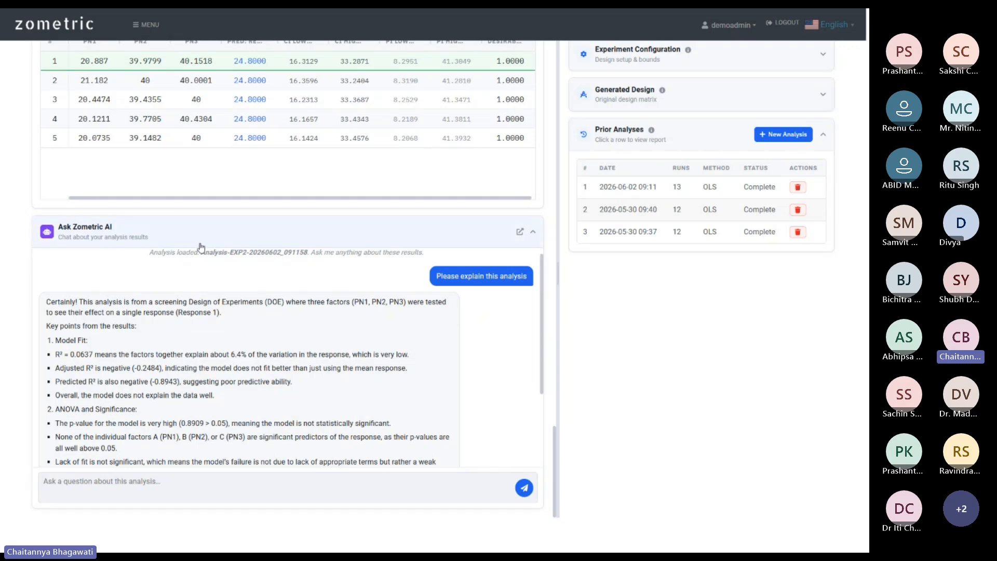
scroll(363, 299, "down", 3)
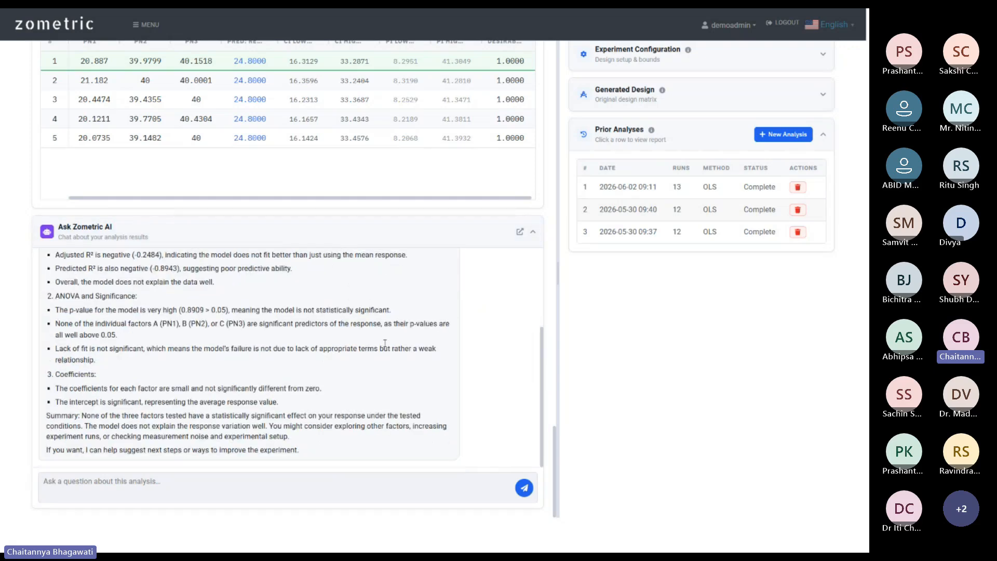
scroll(289, 320, "up", 3)
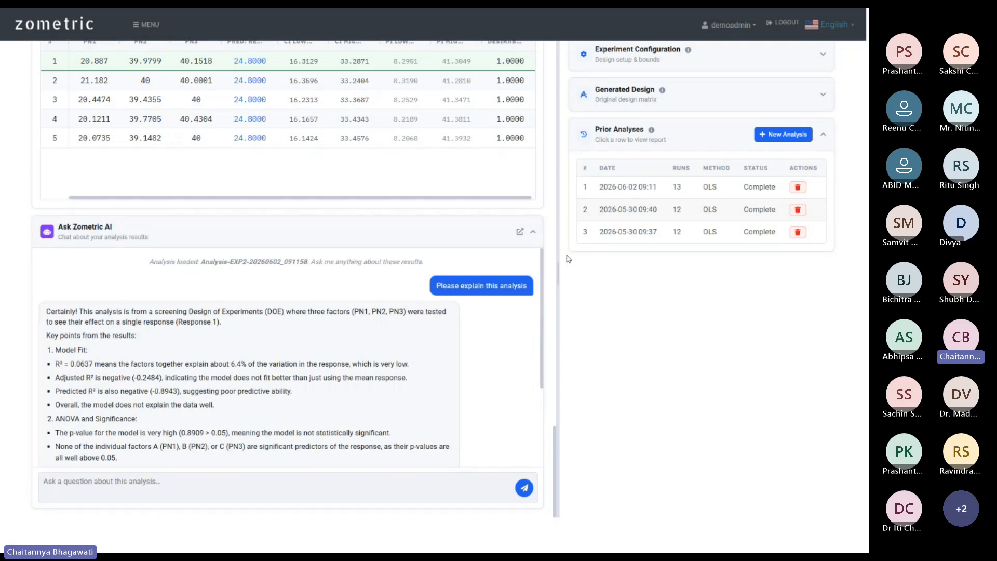
scroll(65, 327, "down", 3)
scroll(65, 327, "up", 3)
Float the Ask Zometric AI explanation in its own window, lower it, and read it alongside the report.
left_click(519, 232)
left_click_drag(714, 70, 711, 127)
scroll(389, 269, "up", 15)
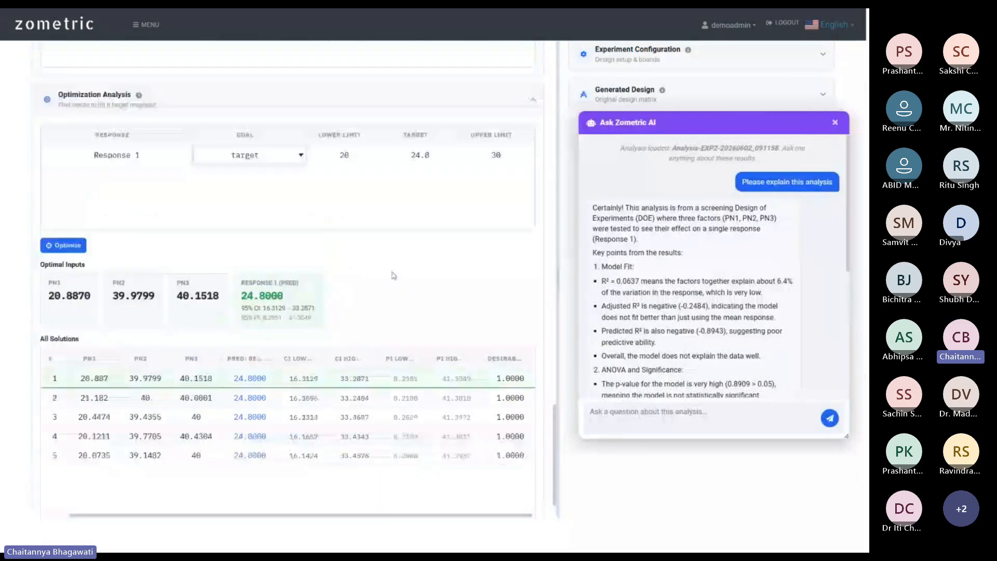
scroll(388, 269, "up", 3)
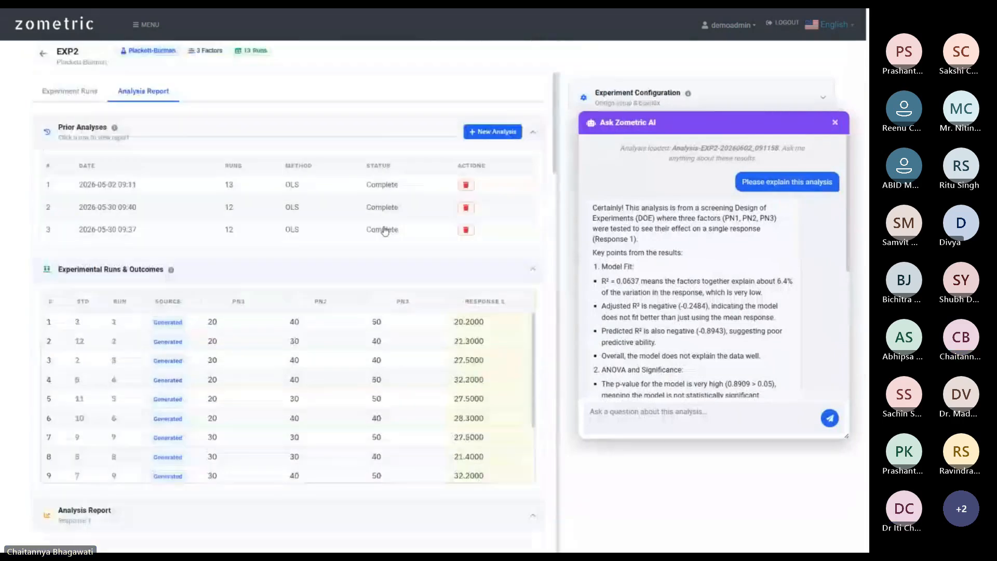
scroll(461, 260, "down", 10)
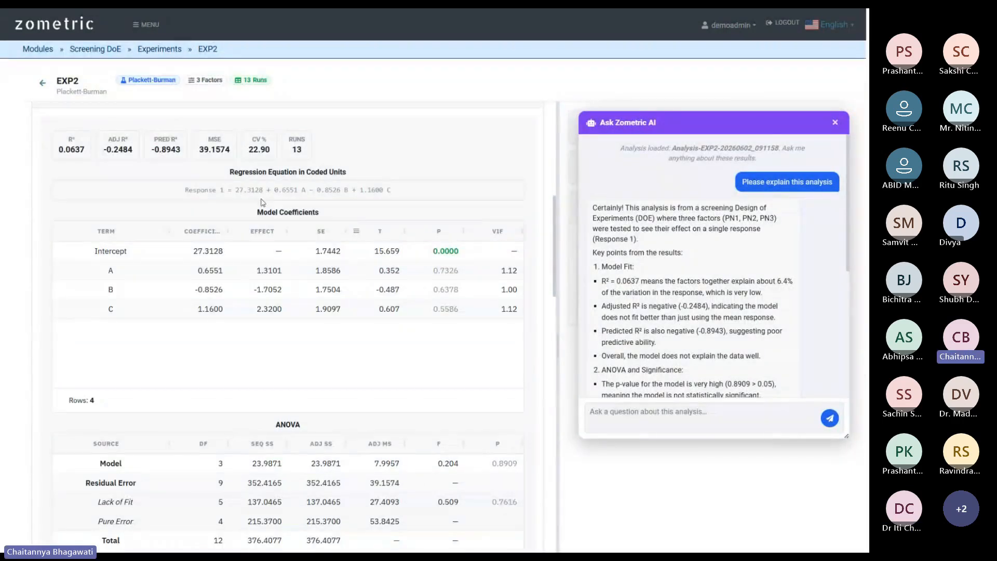
scroll(318, 259, "down", 3)
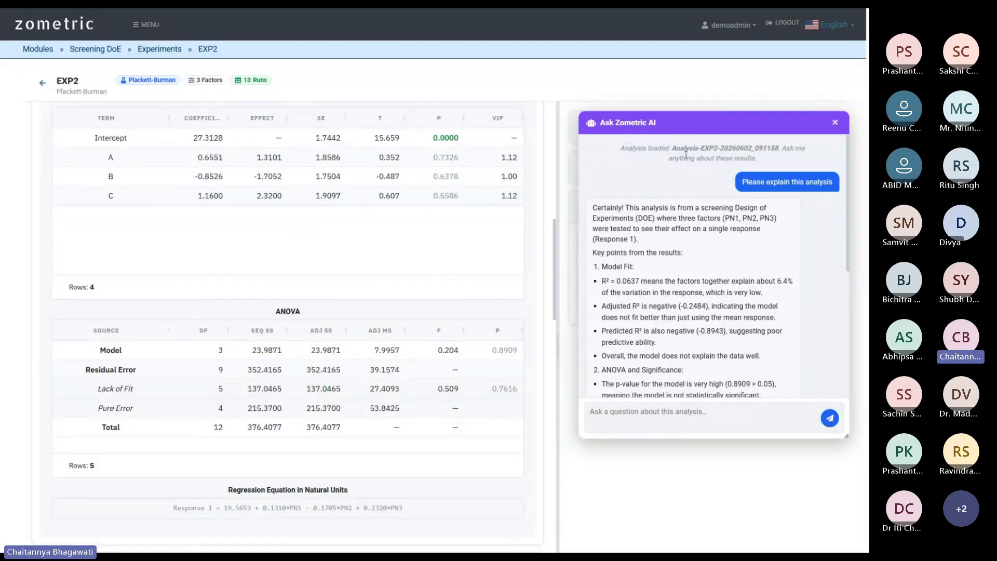
scroll(684, 345, "down", 6)
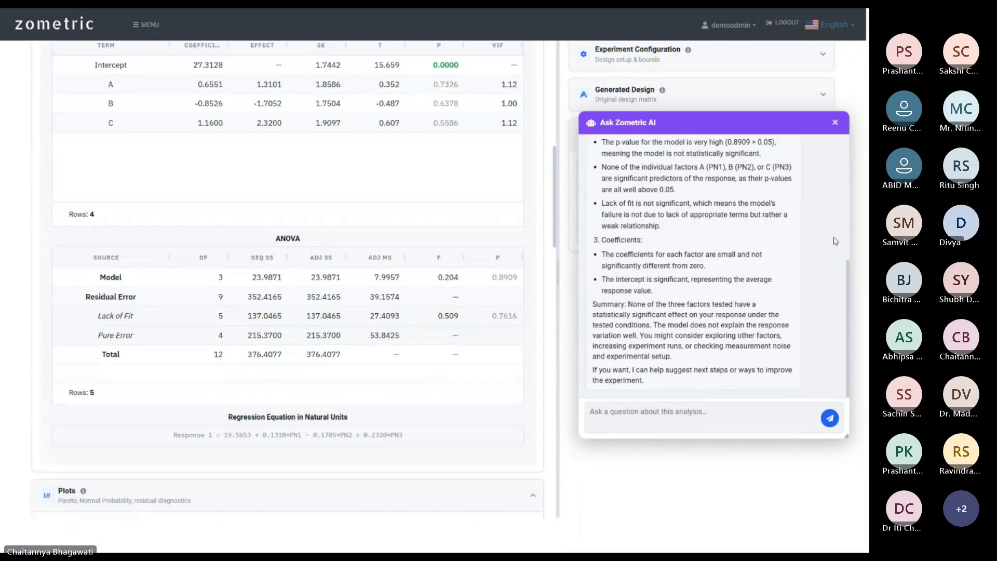
Close the AI chat window and scroll back through the regression and ANOVA results.
left_click(835, 123)
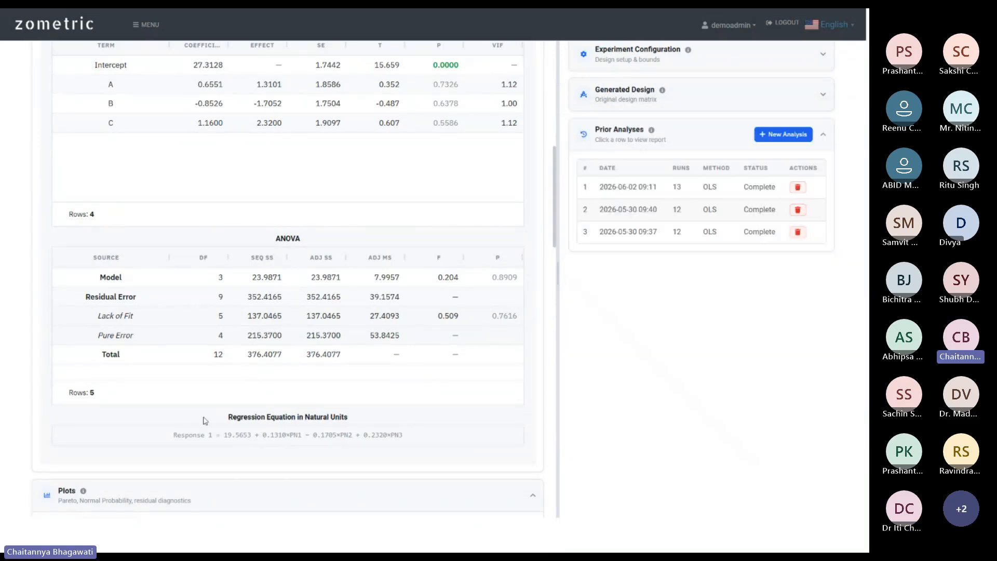
scroll(204, 421, "down", 15)
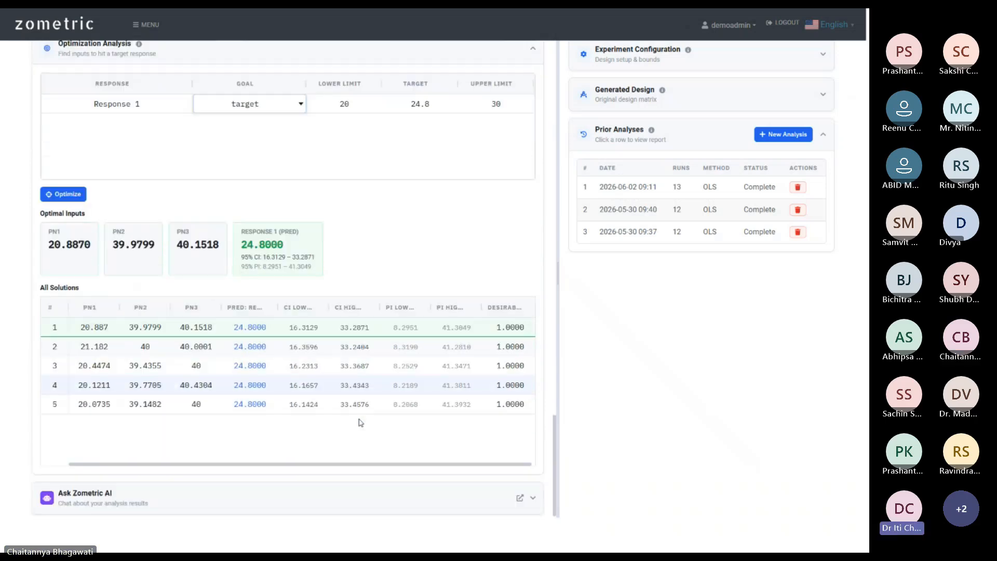
scroll(360, 422, "up", 15)
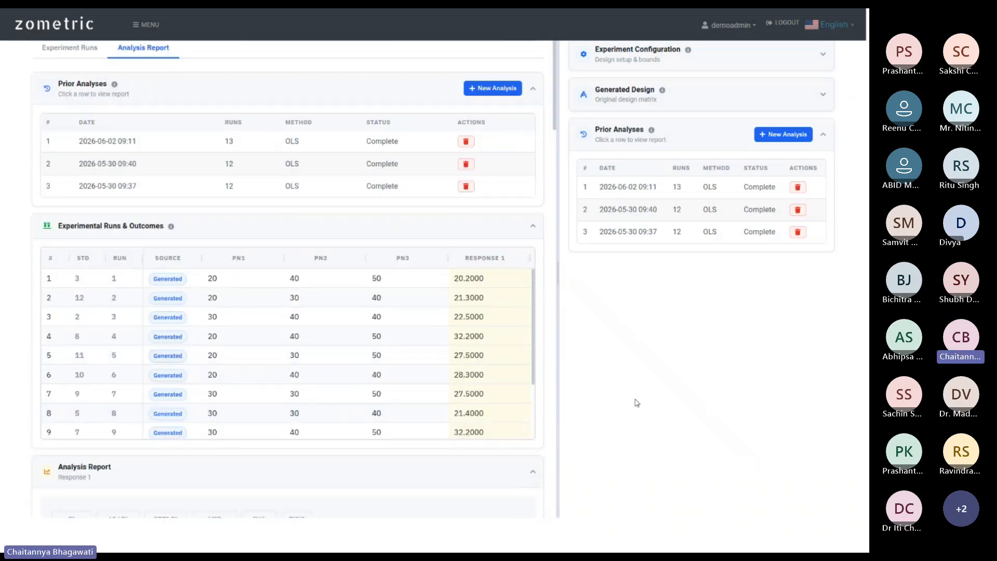
scroll(549, 384, "up", 2)
scroll(303, 292, "up", 1)
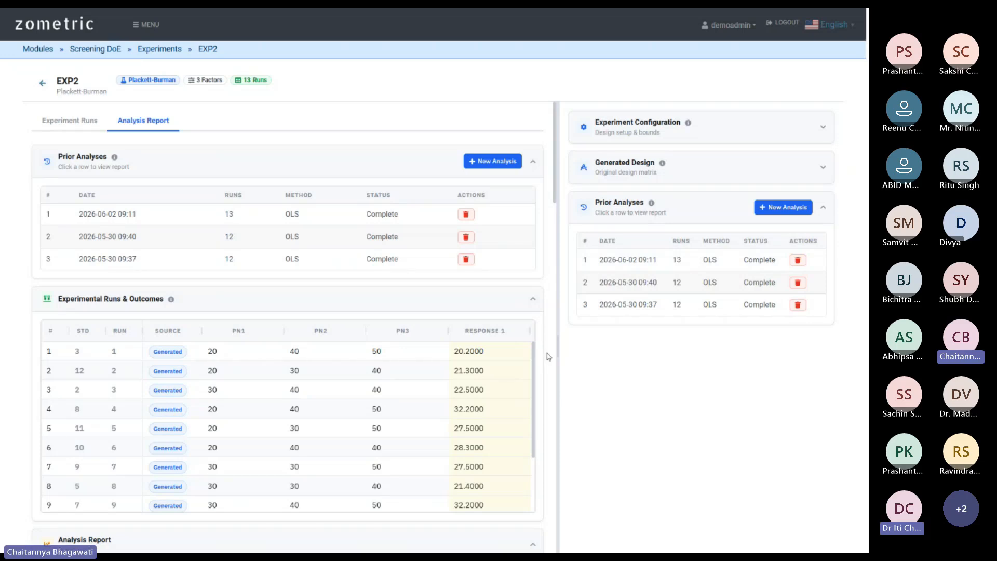
scroll(549, 356, "down", 20)
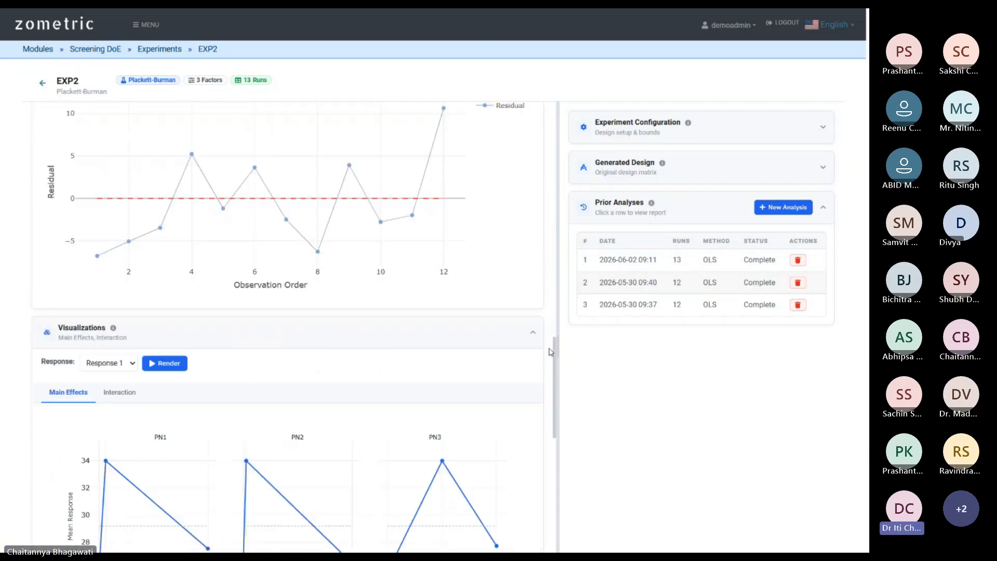
scroll(549, 352, "up", 2)
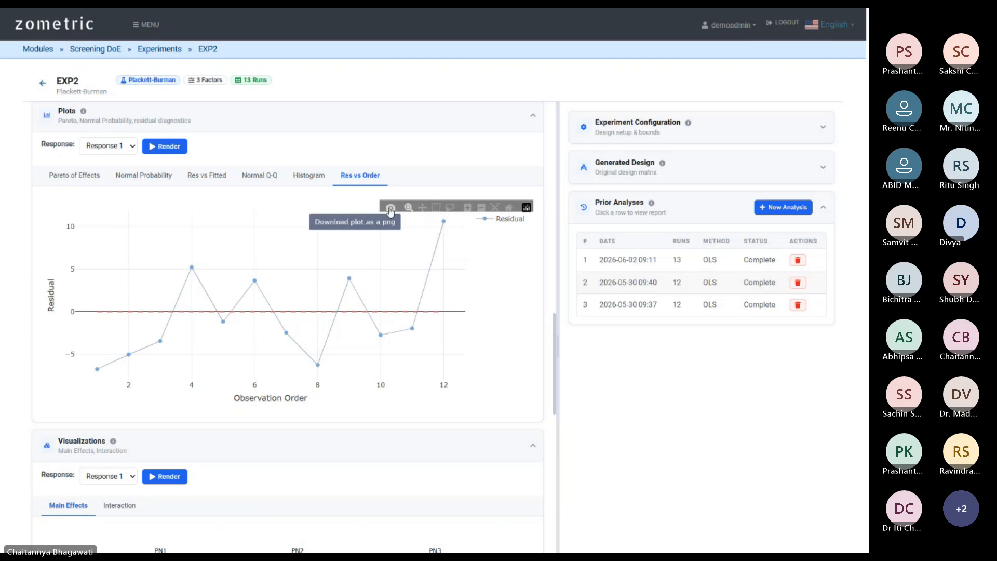
scroll(500, 325, "up", 2)
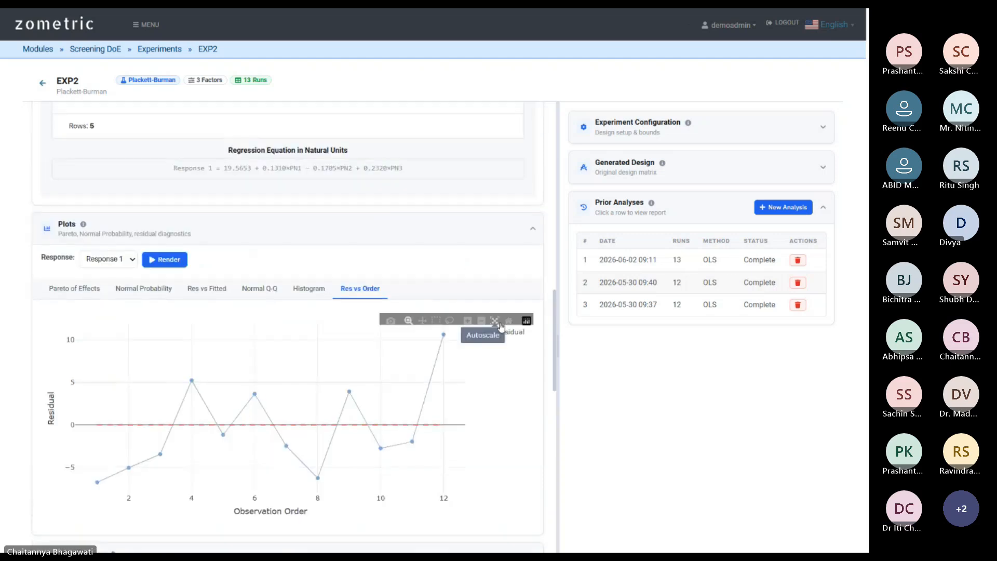
scroll(484, 334, "down", 2)
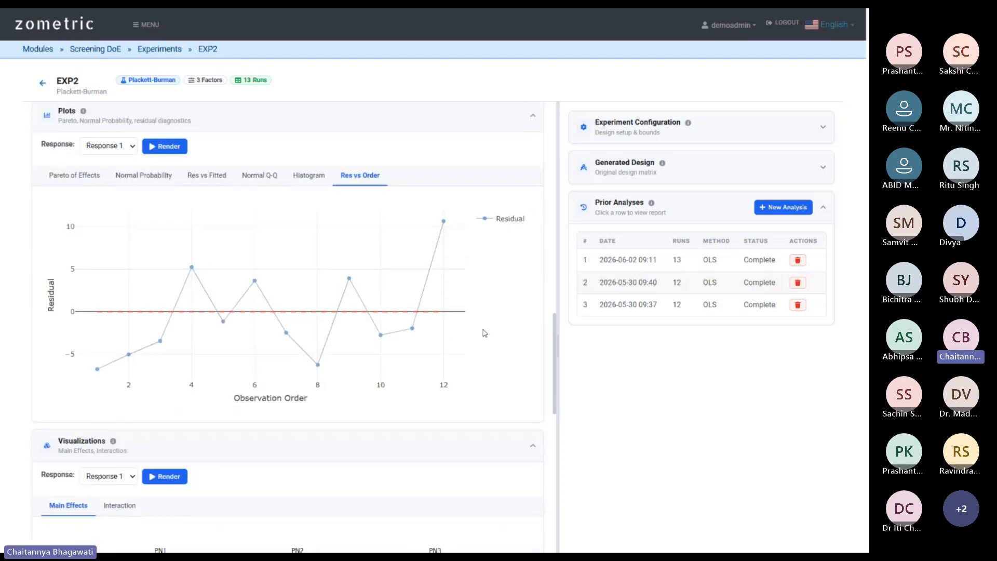
scroll(485, 333, "up", 12)
scroll(498, 332, "up", 6)
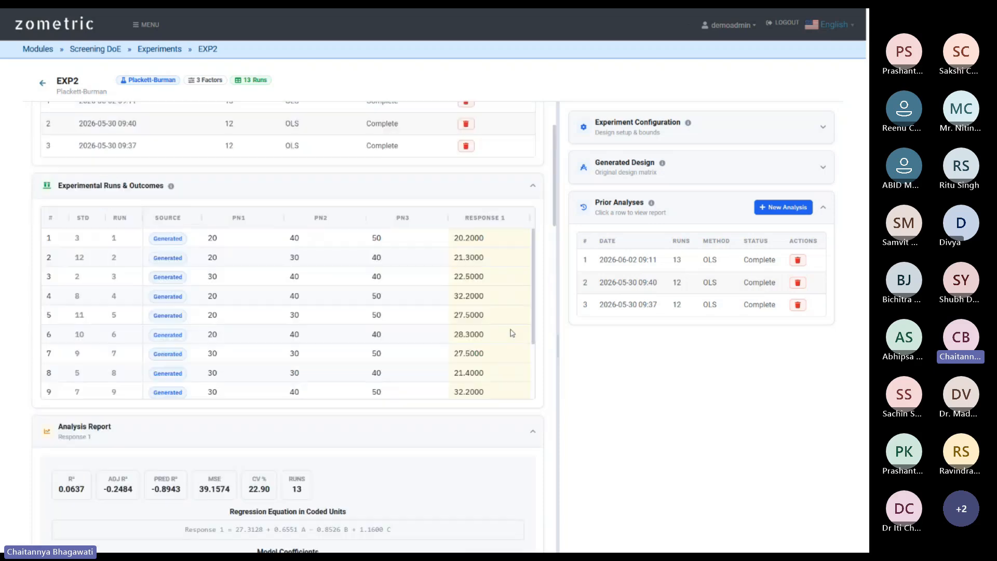
scroll(549, 345, "down", 18)
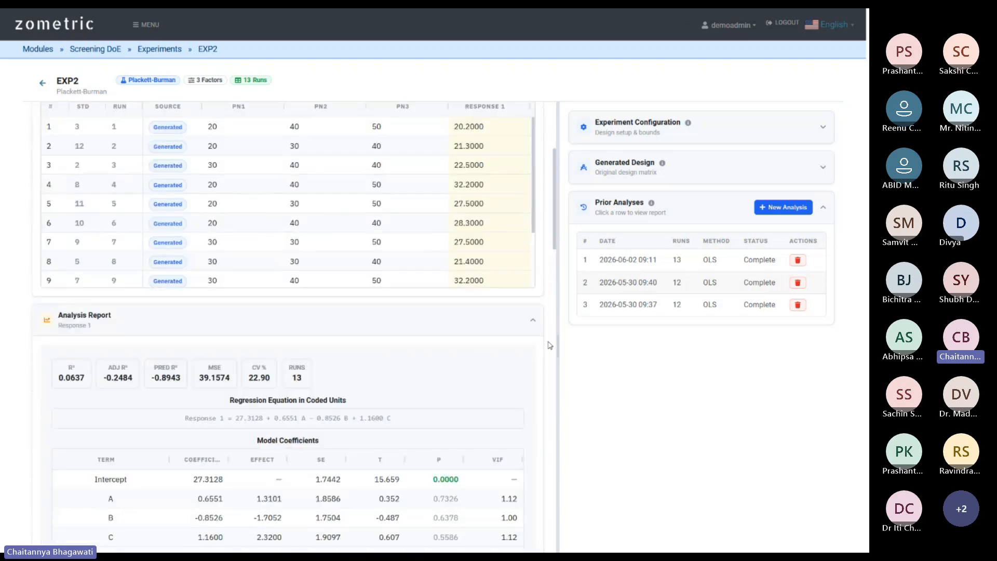
scroll(532, 334, "down", 2)
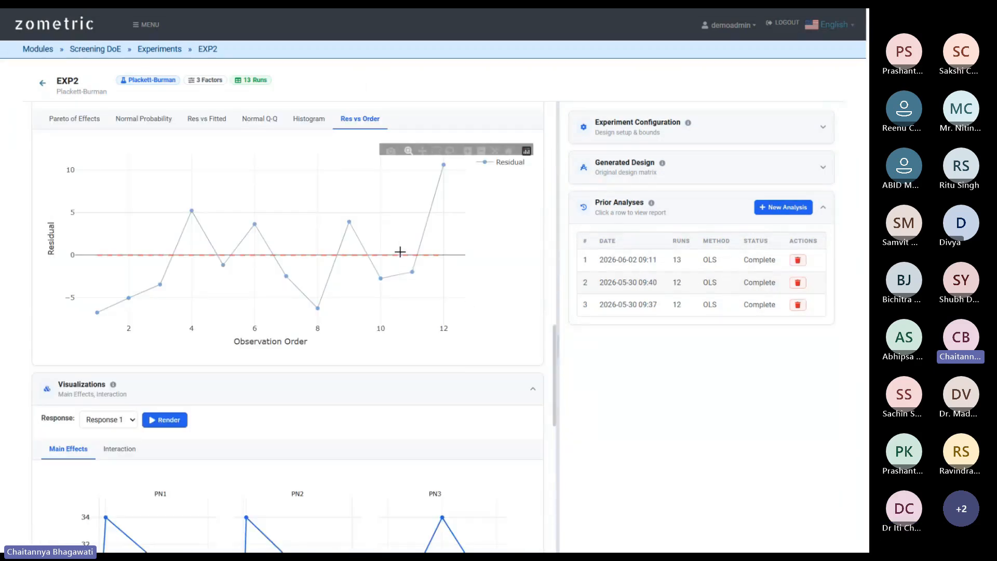
scroll(290, 282, "down", 5)
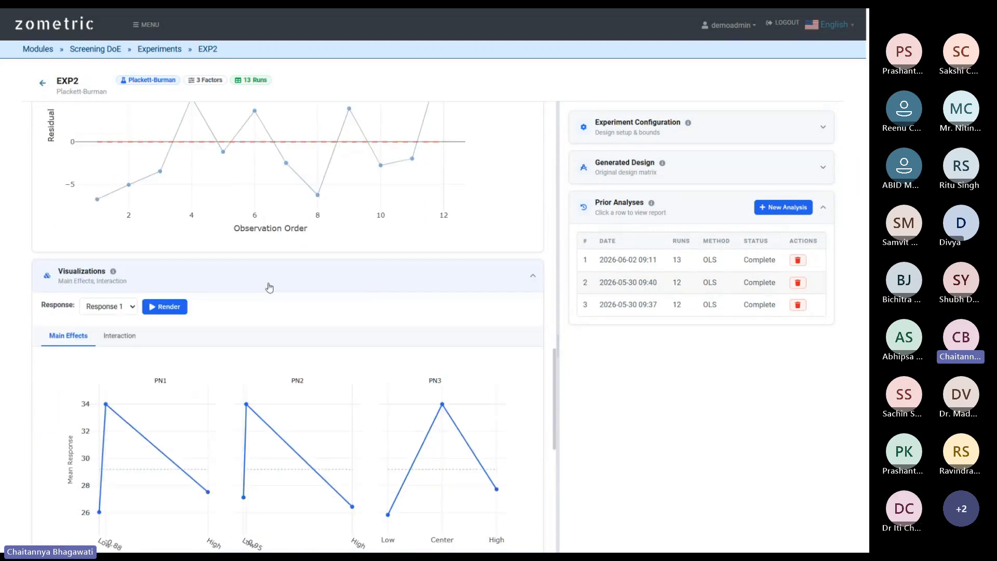
scroll(540, 301, "up", 5)
scroll(532, 292, "up", 3)
scroll(482, 309, "down", 13)
scroll(482, 311, "down", 1)
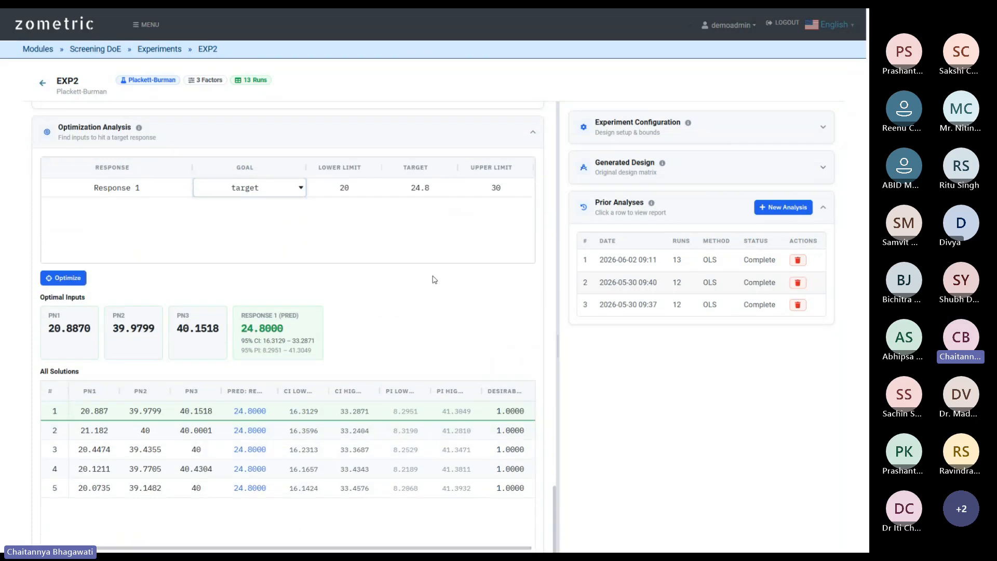
right_click(247, 396)
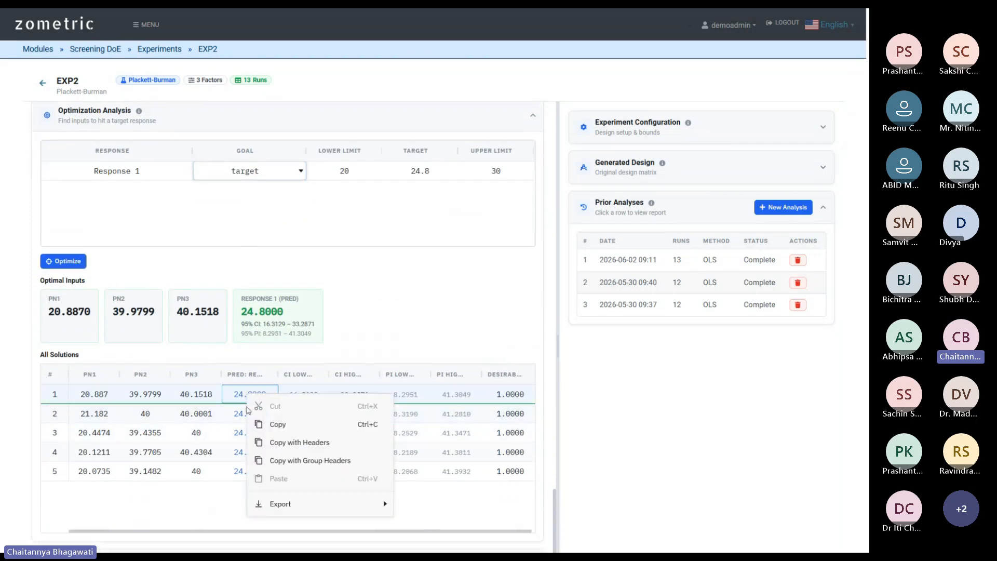
right_click(205, 395)
mouse_move(248, 505)
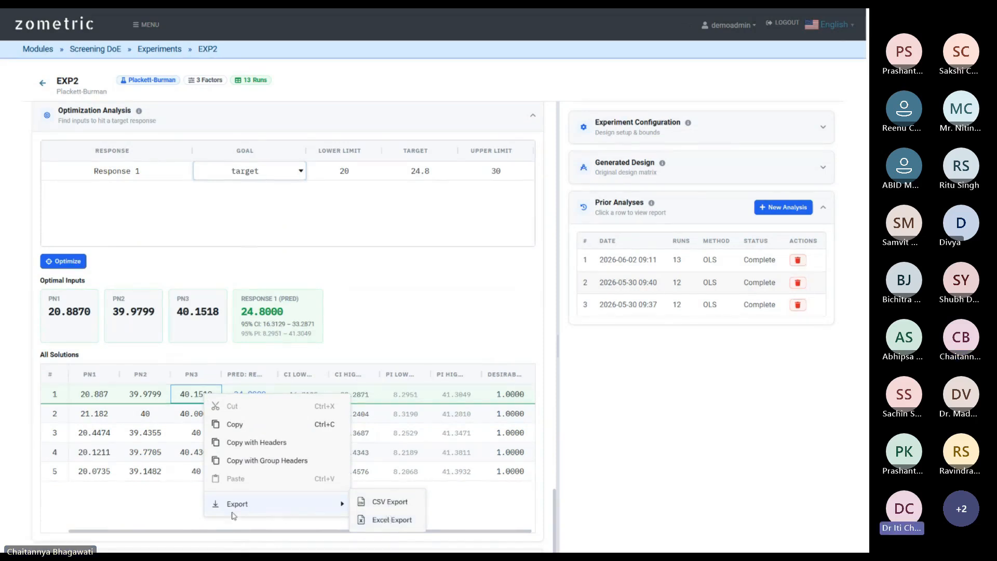
left_click(171, 508)
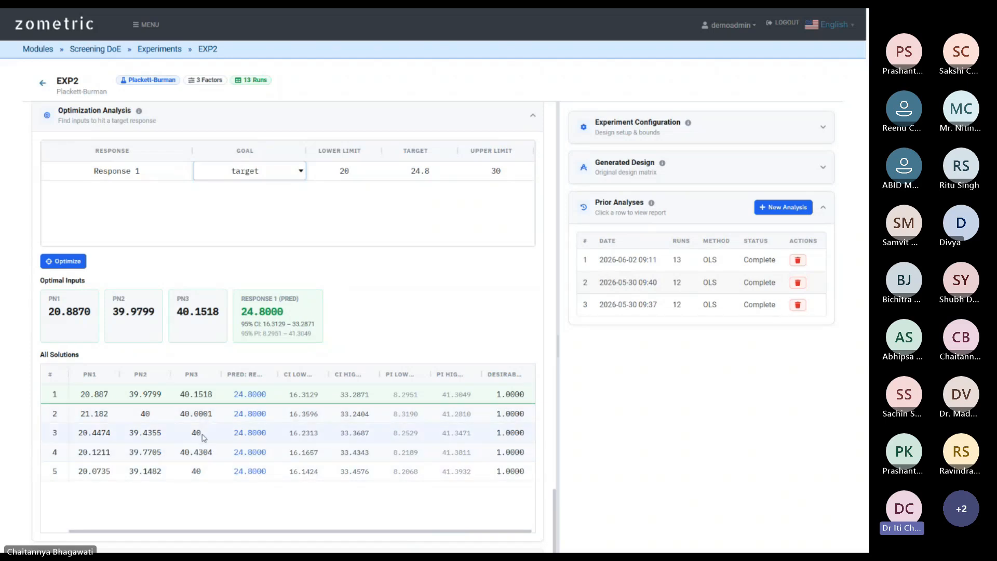
Scroll through the EXP2 report's coefficients and ANOVA tables.
scroll(449, 280, "up", 10)
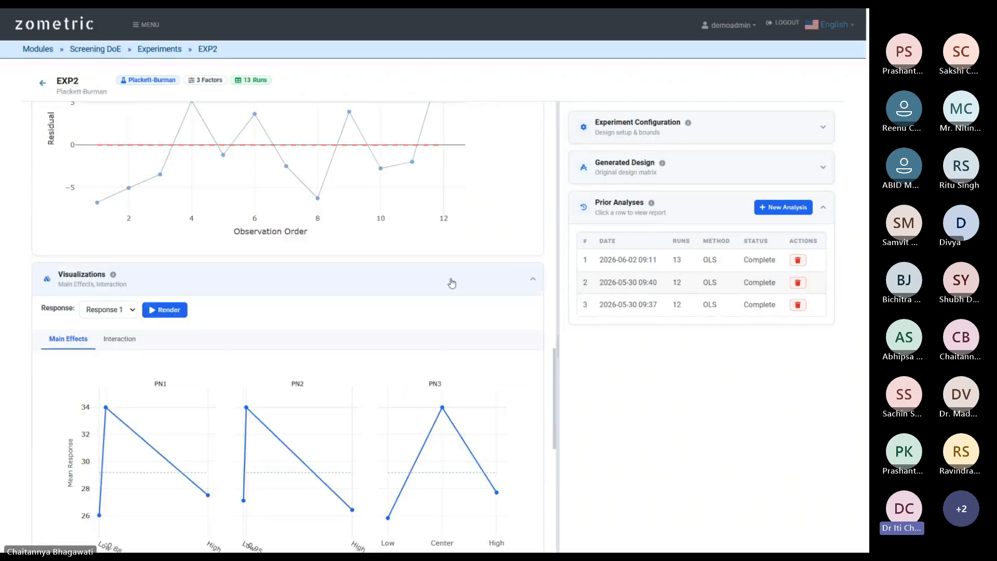
scroll(456, 291, "up", 10)
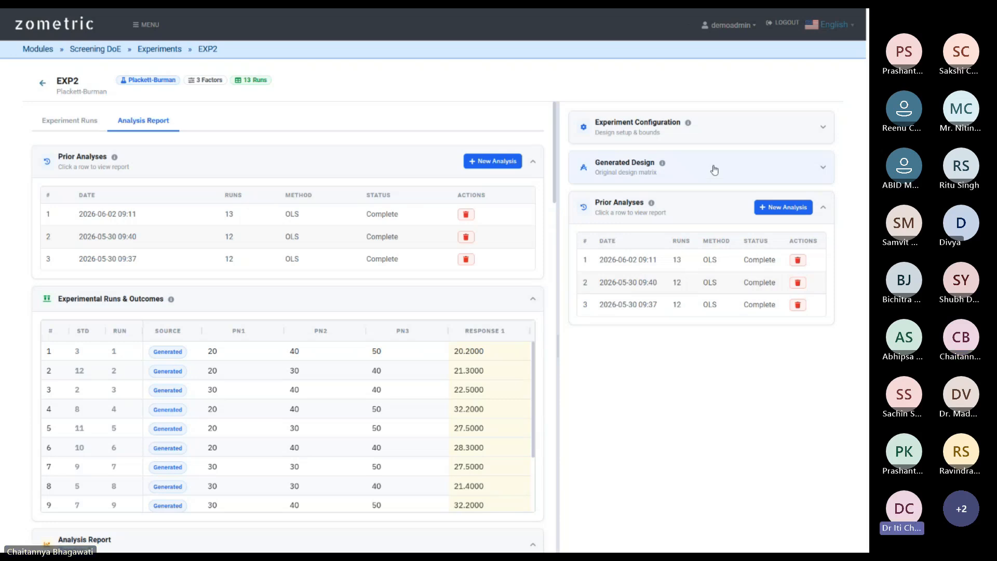
scroll(549, 325, "down", 2)
scroll(549, 325, "down", 15)
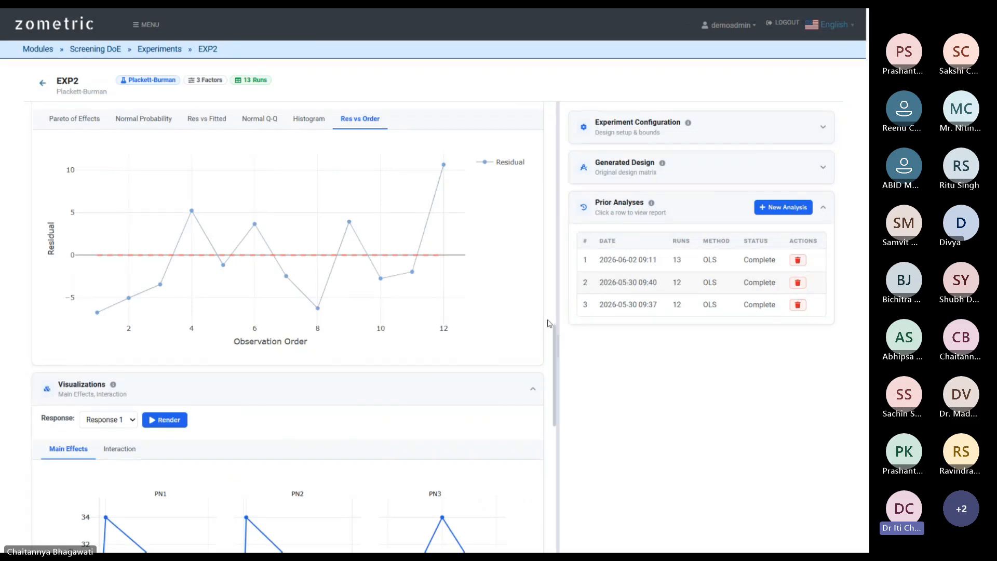
scroll(549, 323, "down", 4)
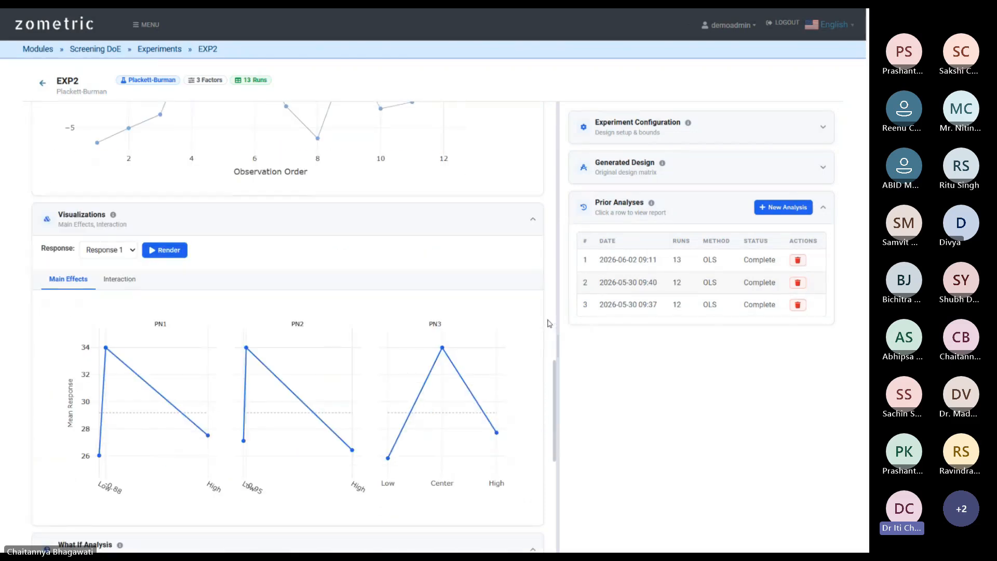
scroll(549, 323, "up", 14)
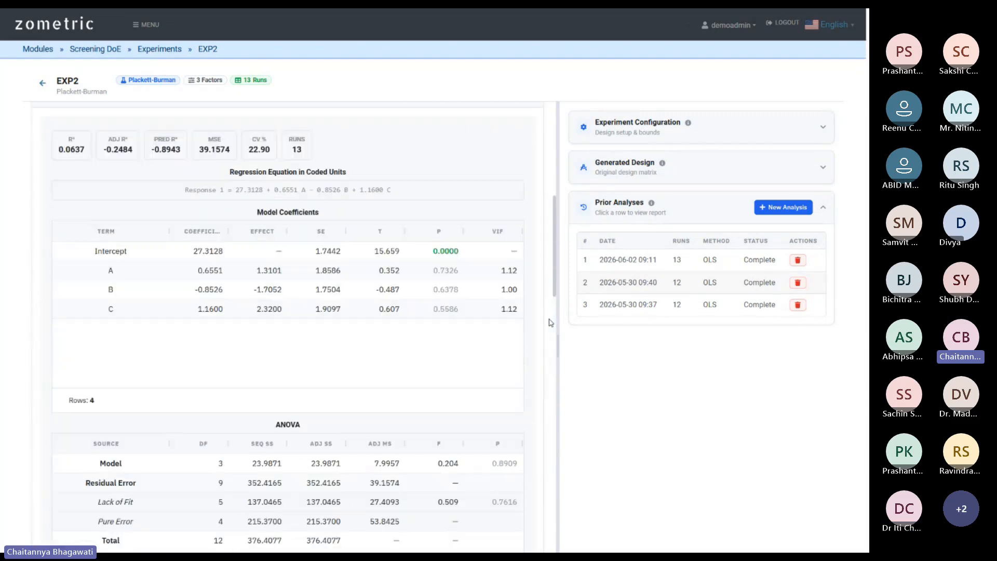
scroll(551, 322, "up", 9)
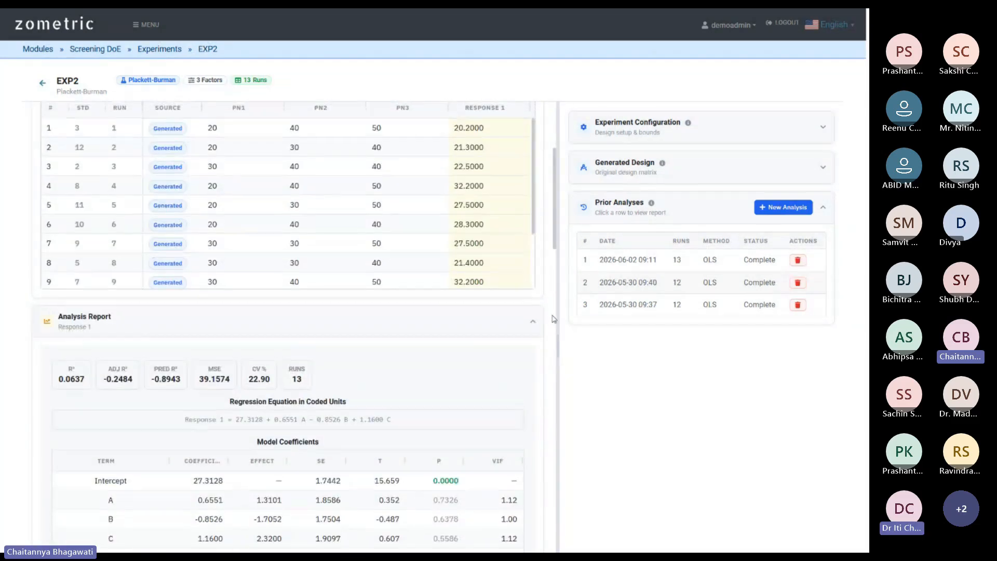
scroll(555, 316, "up", 2)
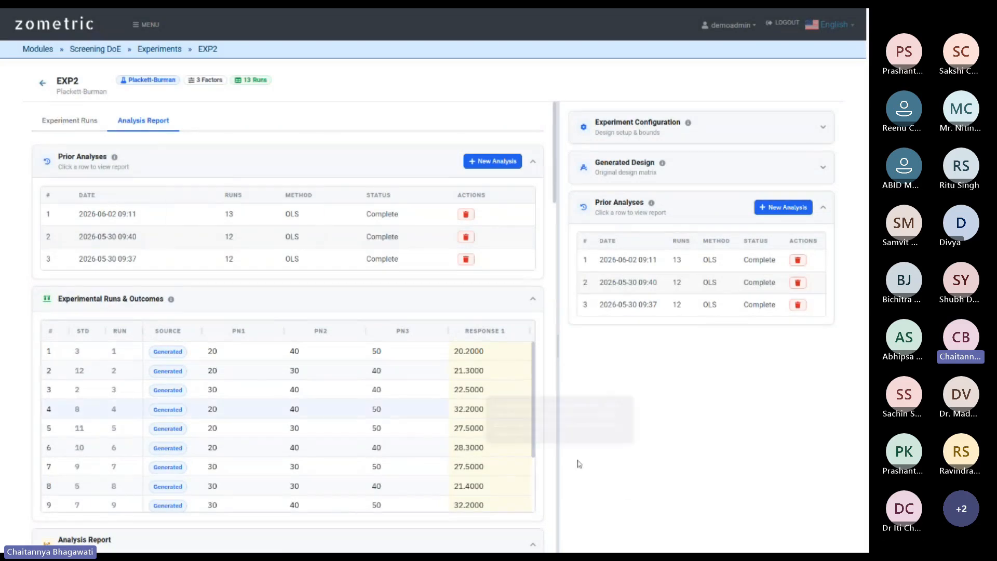
Scroll on to inspect the Res vs Order and Main Effects plots.
scroll(554, 372, "down", 3)
scroll(555, 373, "down", 15)
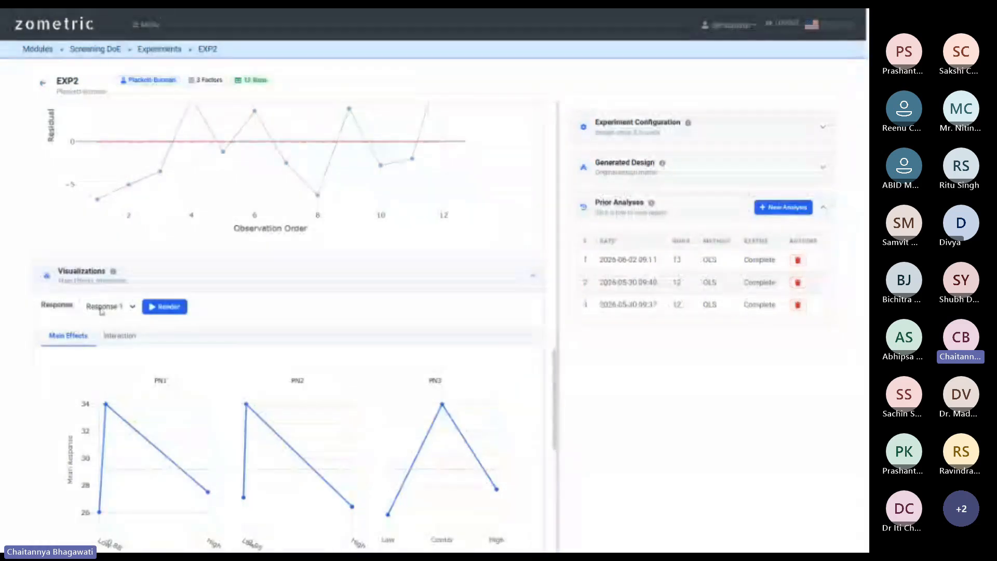
scroll(372, 291, "down", 1)
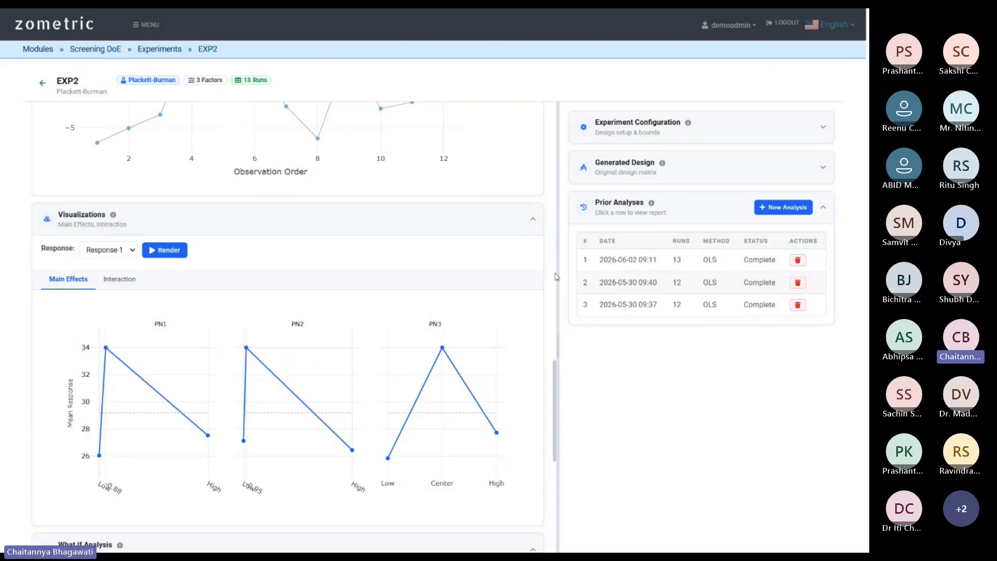
scroll(554, 276, "up", 10)
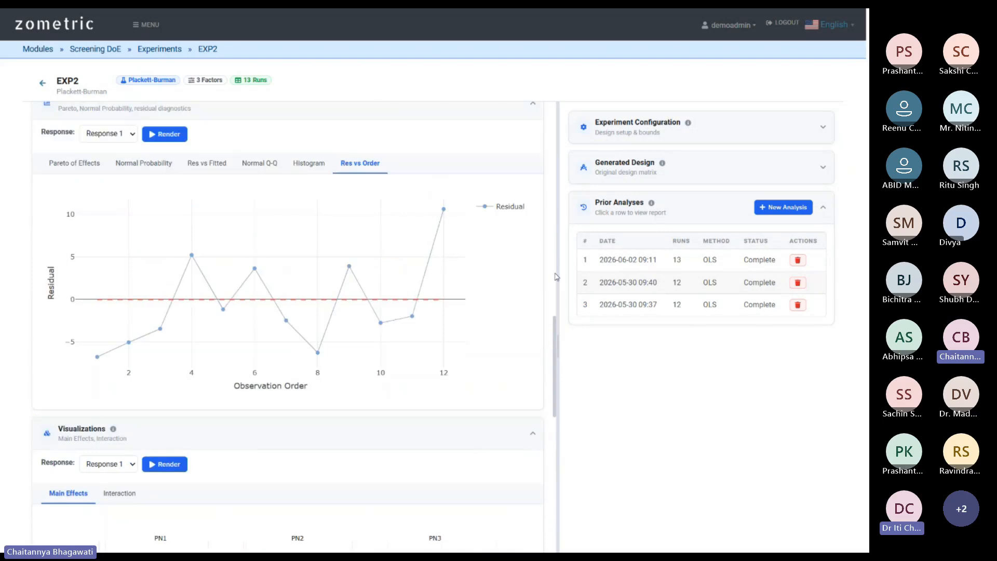
scroll(555, 276, "up", 10)
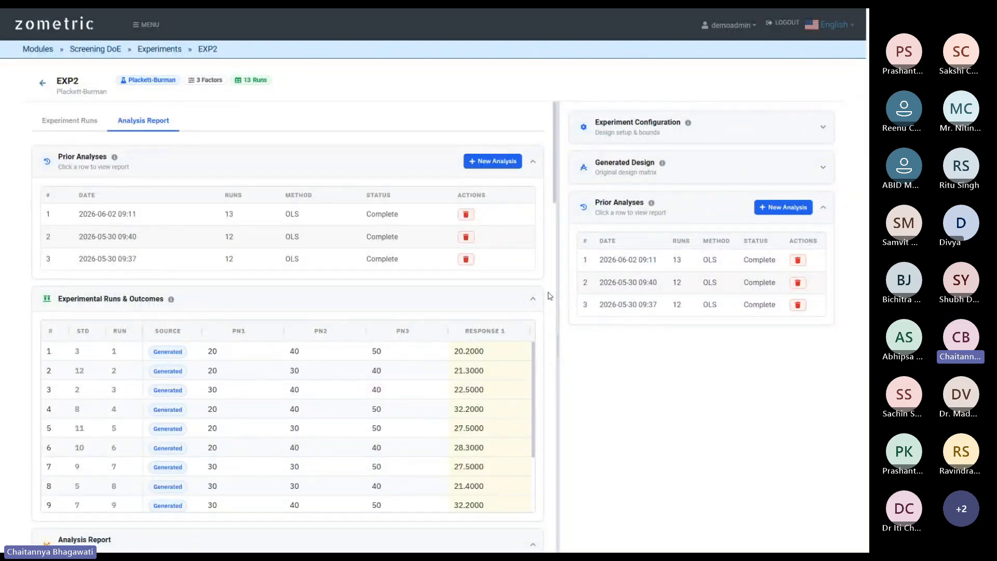
scroll(549, 296, "down", 20)
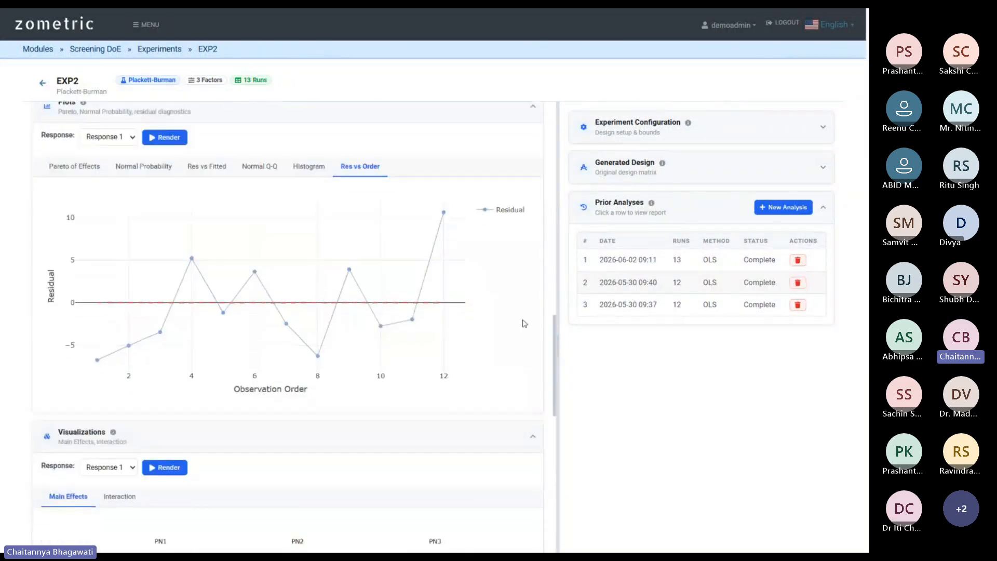
scroll(92, 267, "up", 3)
scroll(285, 309, "down", 2)
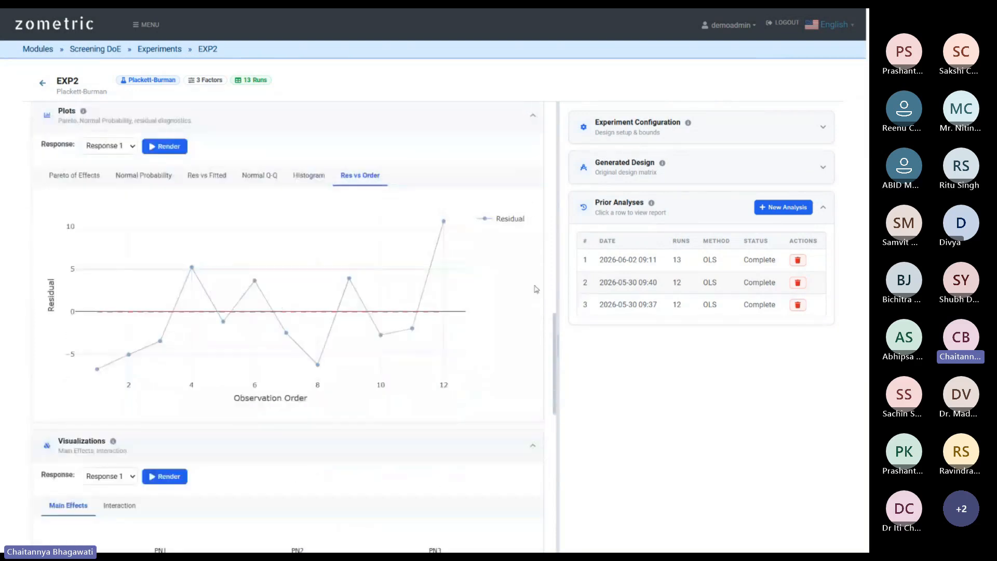
scroll(551, 315, "up", 20)
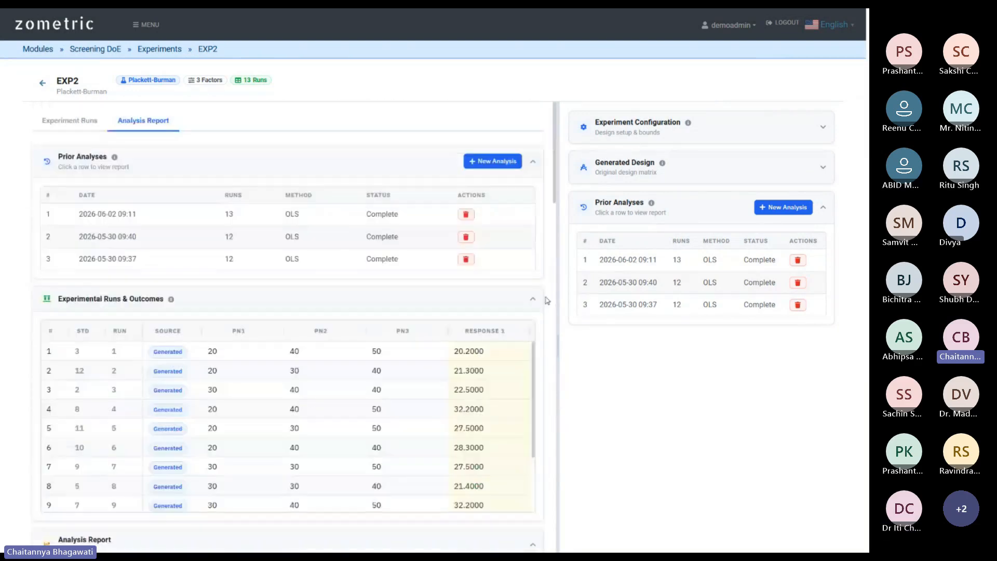
Show EXP2's Experiment Runs, then open Mixture DoE experiment Exp1 from the Design of Experiments overview.
left_click(54, 122)
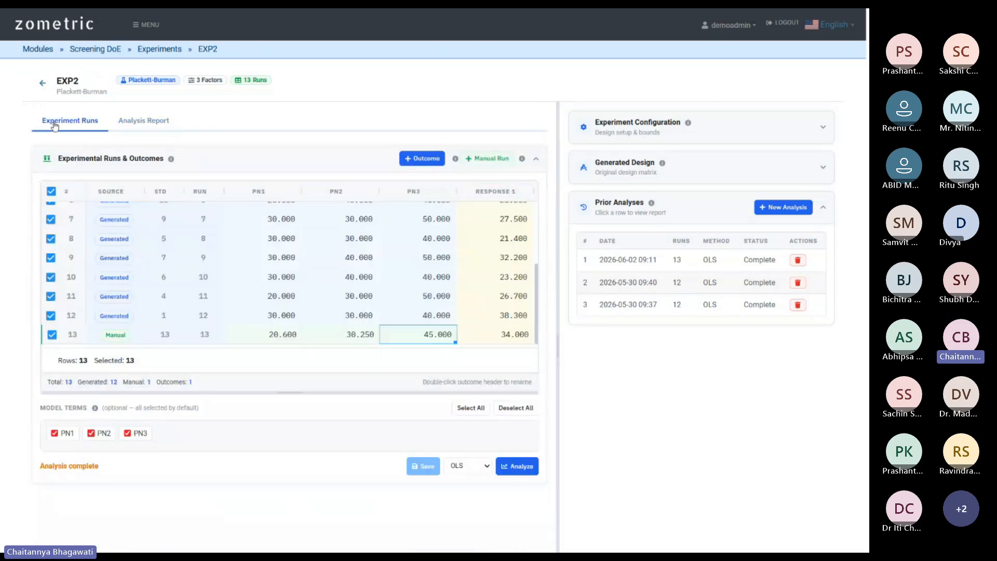
left_click(97, 52)
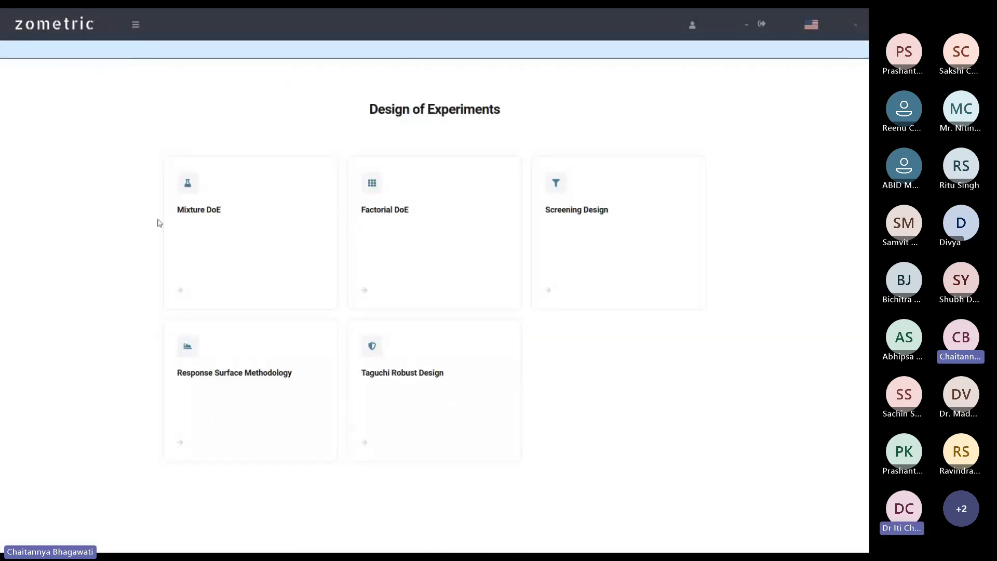
left_click(257, 261)
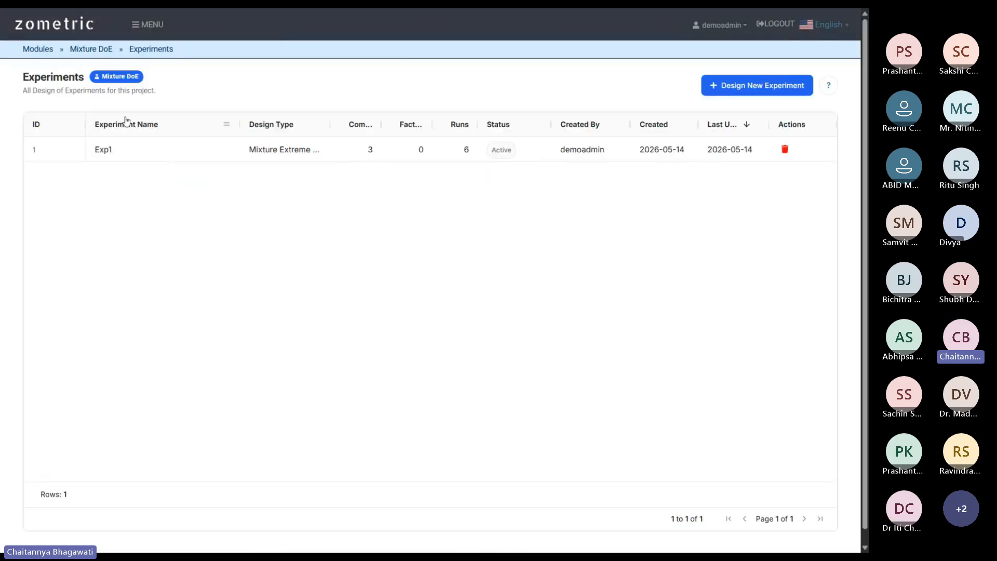
left_click(104, 150)
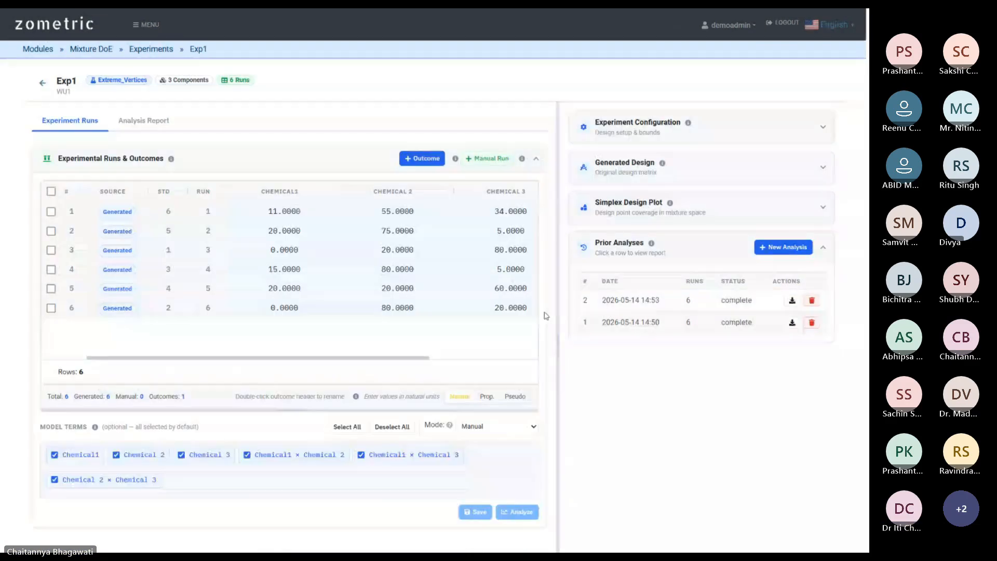
left_click(631, 302)
scroll(555, 343, "down", 5)
scroll(555, 343, "down", 15)
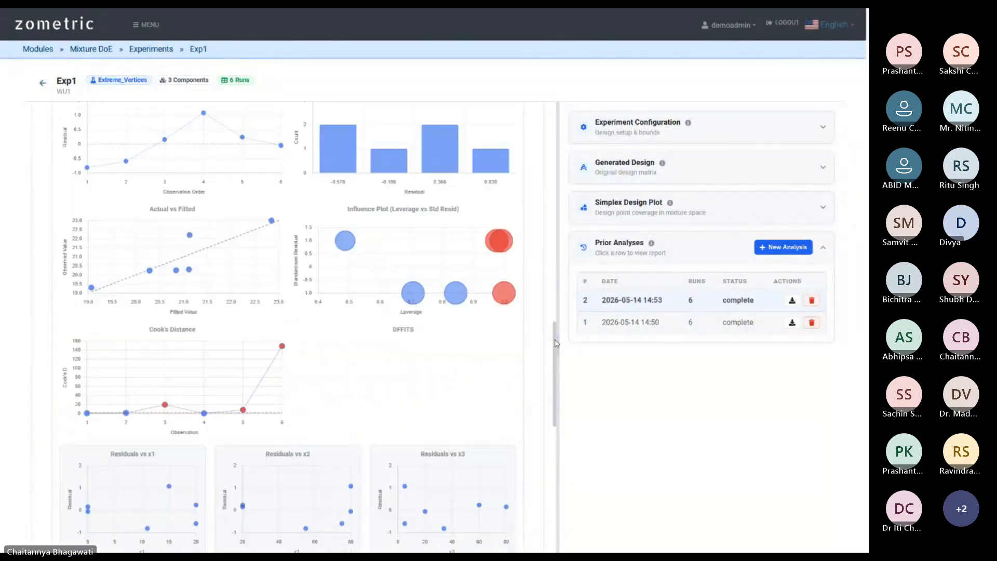
scroll(554, 336, "down", 10)
scroll(287, 341, "up", 1)
scroll(265, 330, "up", 2)
Expand the Visualisations section and choose the Contour plot settings.
left_click(187, 268)
scroll(260, 296, "down", 2)
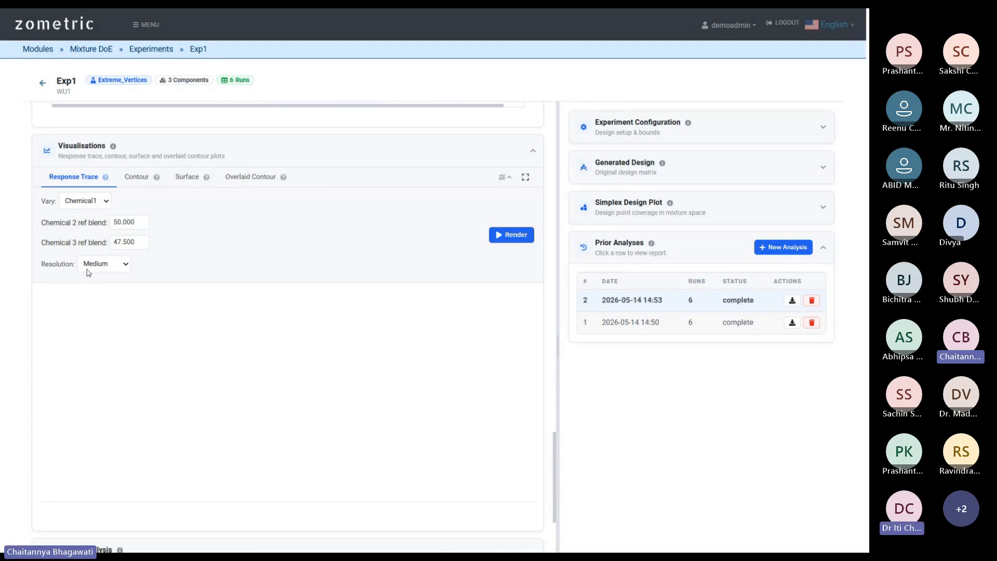
left_click(139, 179)
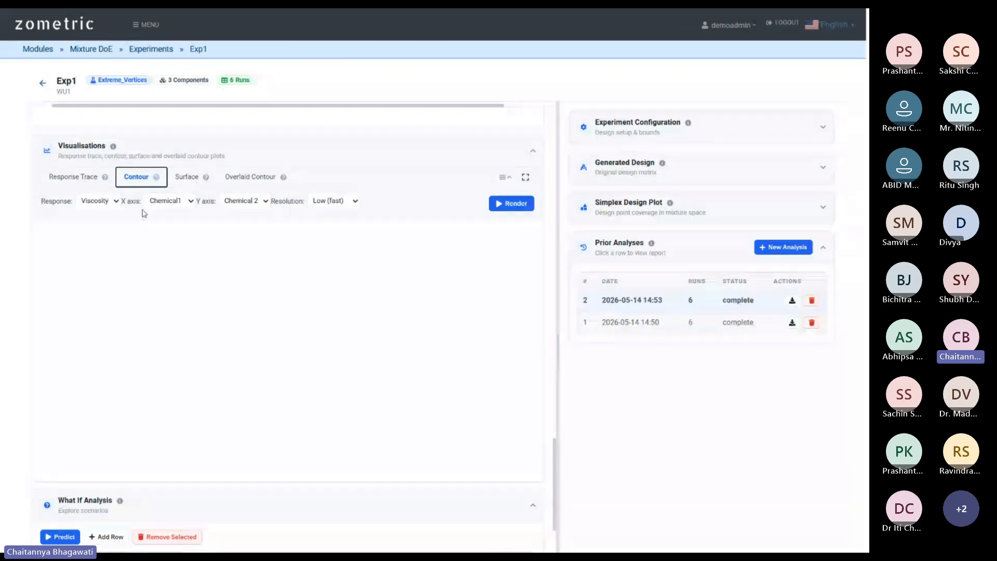
scroll(493, 207, "up", 15)
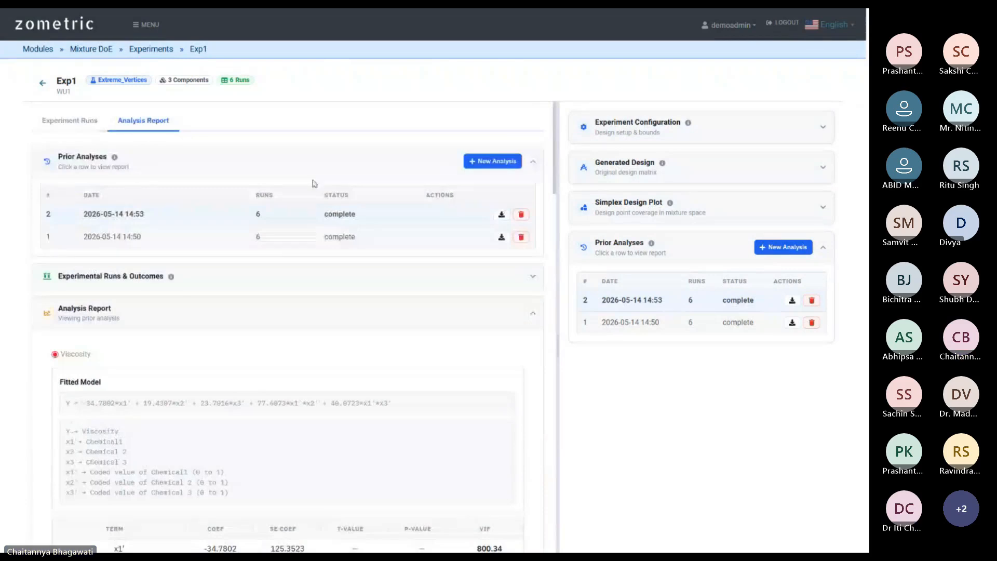
Expand and review the experimental runs and outcomes table of Exp1.
left_click(104, 281)
scroll(189, 276, "down", 2)
left_click_drag(285, 385, 587, 387)
scroll(553, 388, "down", 1)
scroll(552, 388, "down", 15)
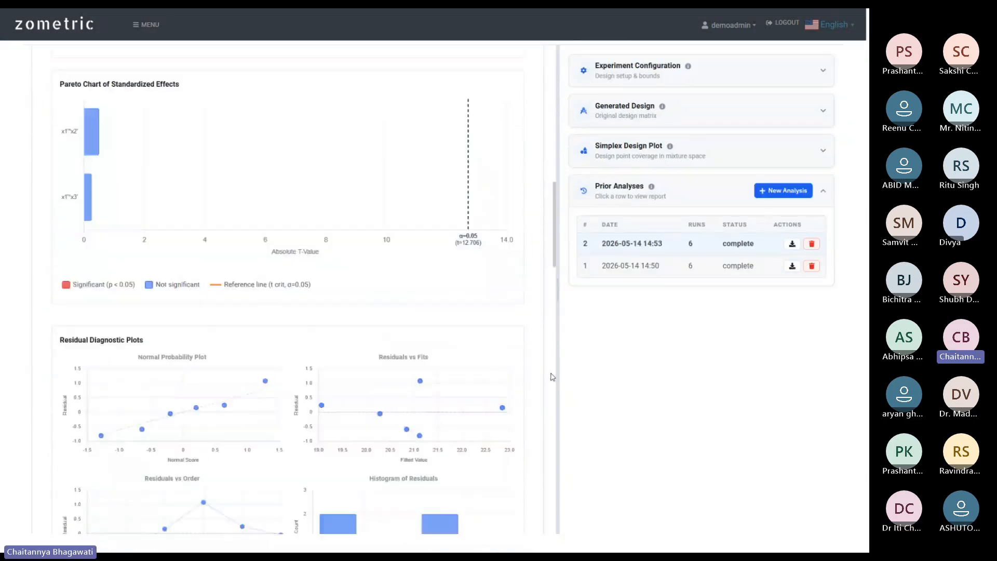
scroll(547, 362, "up", 1)
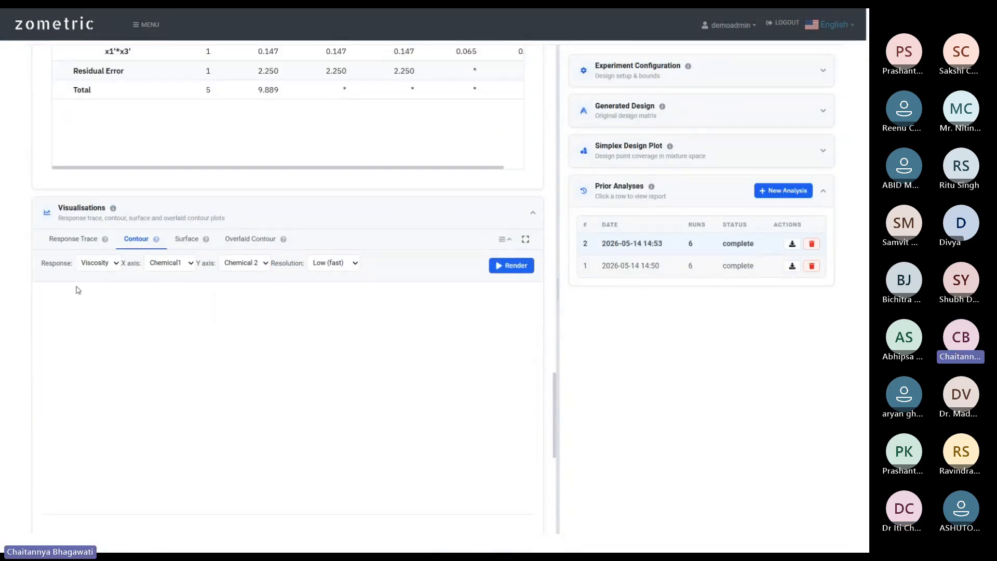
Render the ternary Viscosity contour with Chemical1 on X and Chemical 2 on Y.
left_click(522, 268)
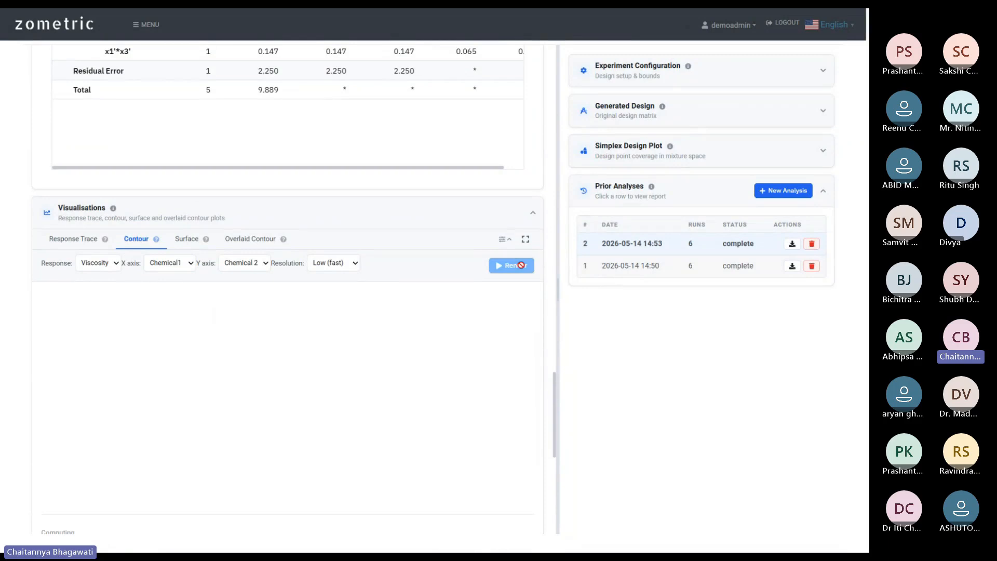
scroll(353, 257, "down", 5)
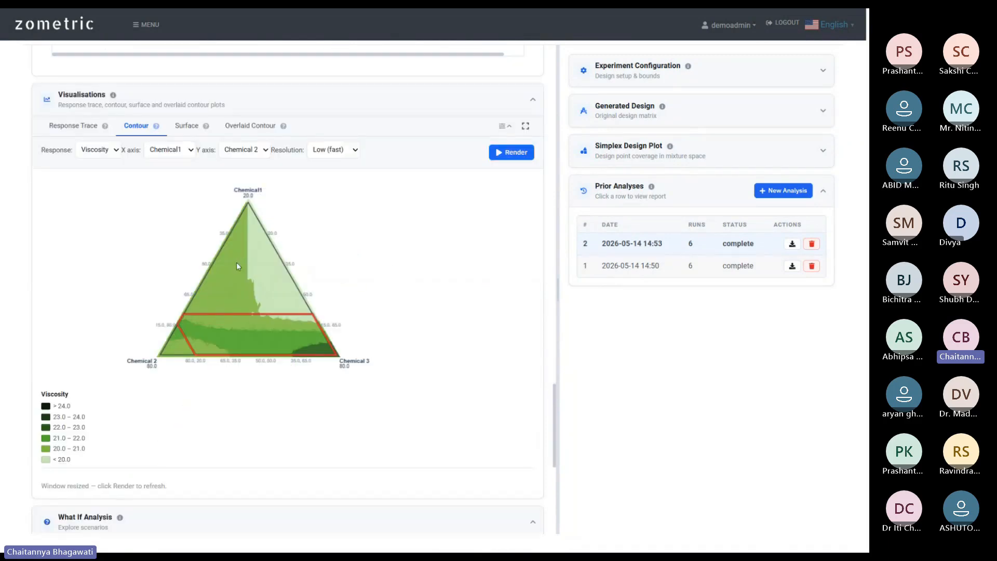
scroll(91, 217, "up", 2)
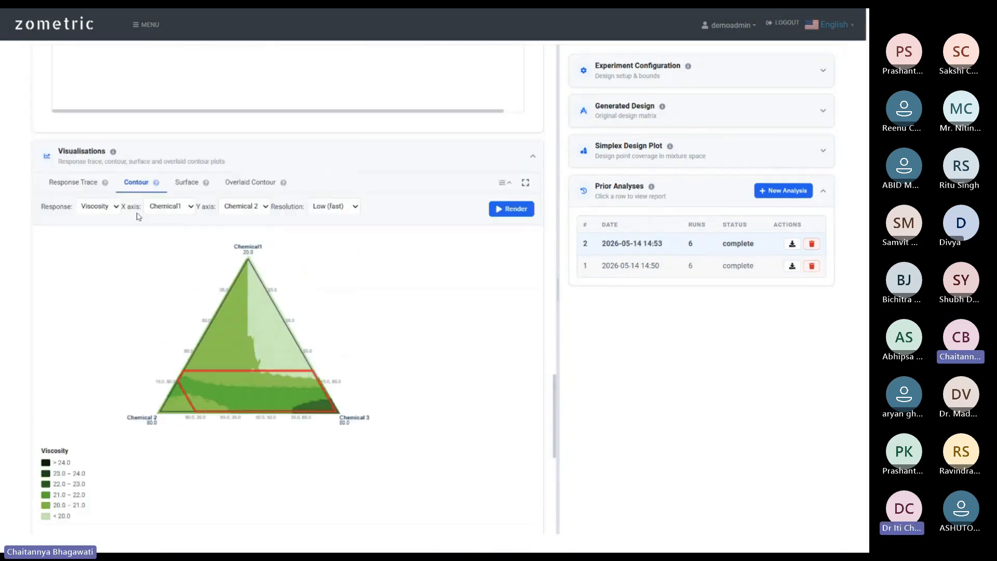
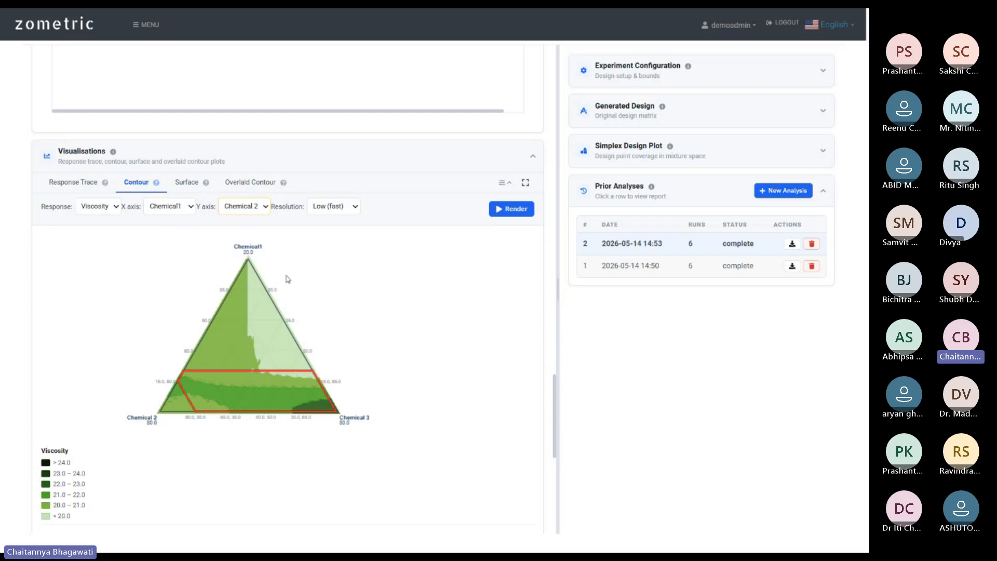
Switch the Viscosity visualisation to the Surface tab.
scroll(102, 237, "down", 5)
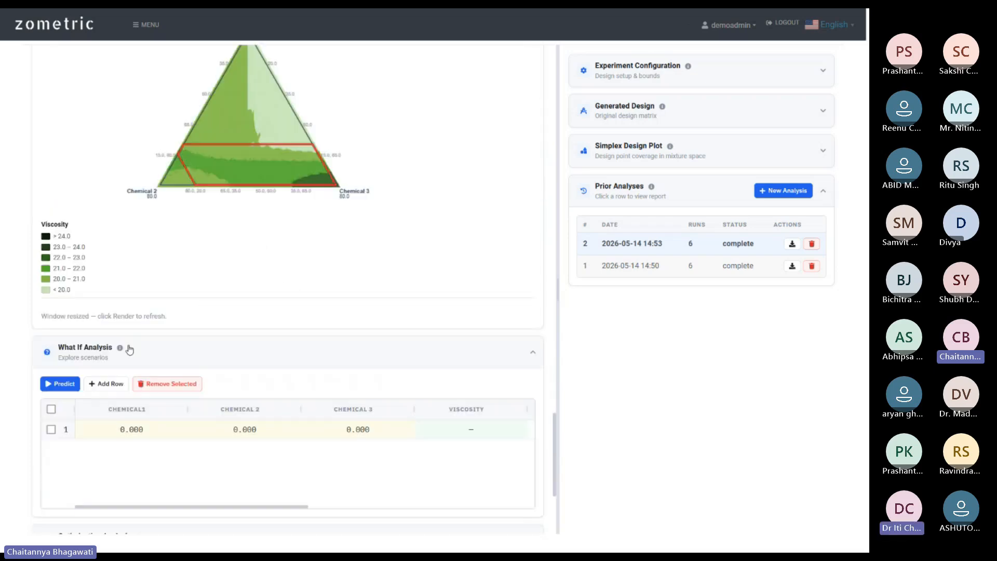
scroll(204, 338, "up", 7)
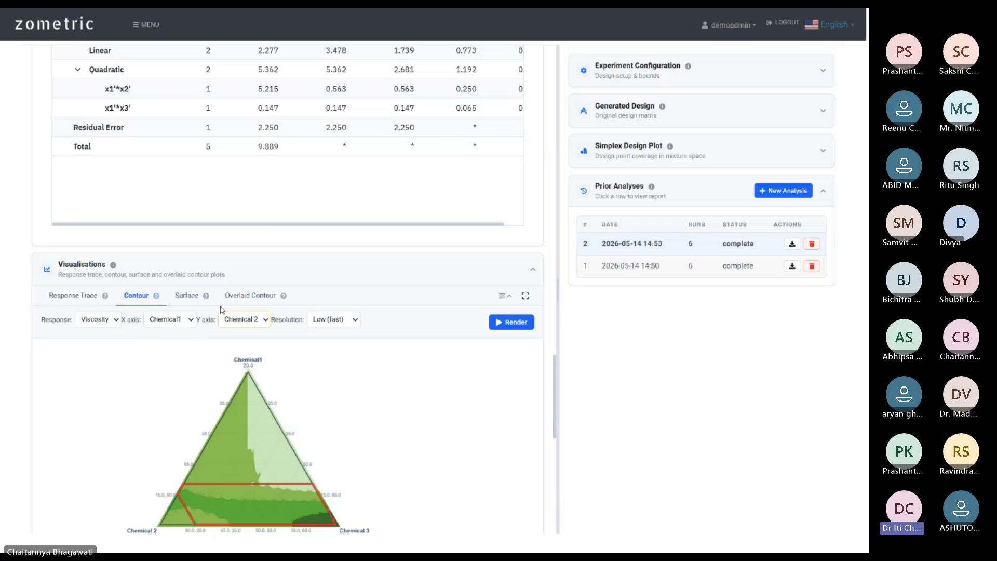
left_click(186, 295)
Check Exp1's Experiment Runs table, then return to the latest Analysis Report.
scroll(411, 281, "up", 1)
scroll(410, 312, "up", 4)
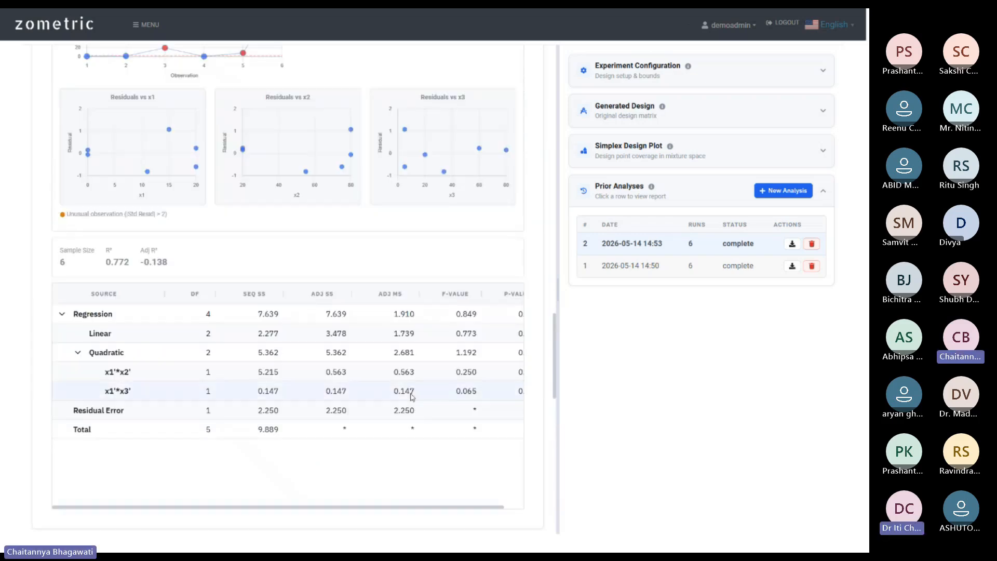
scroll(413, 478, "up", 12)
scroll(297, 238, "up", 8)
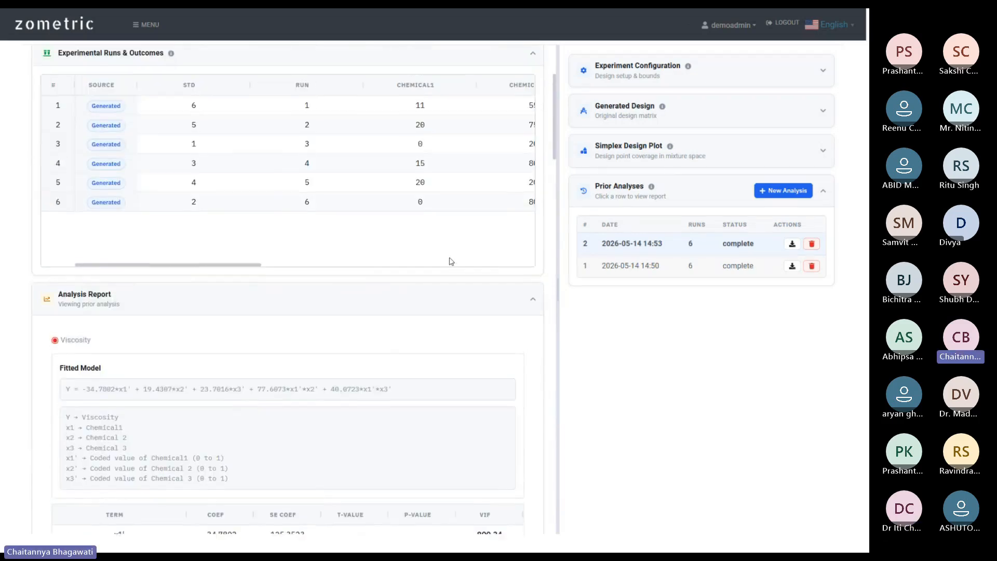
scroll(113, 169, "up", 1)
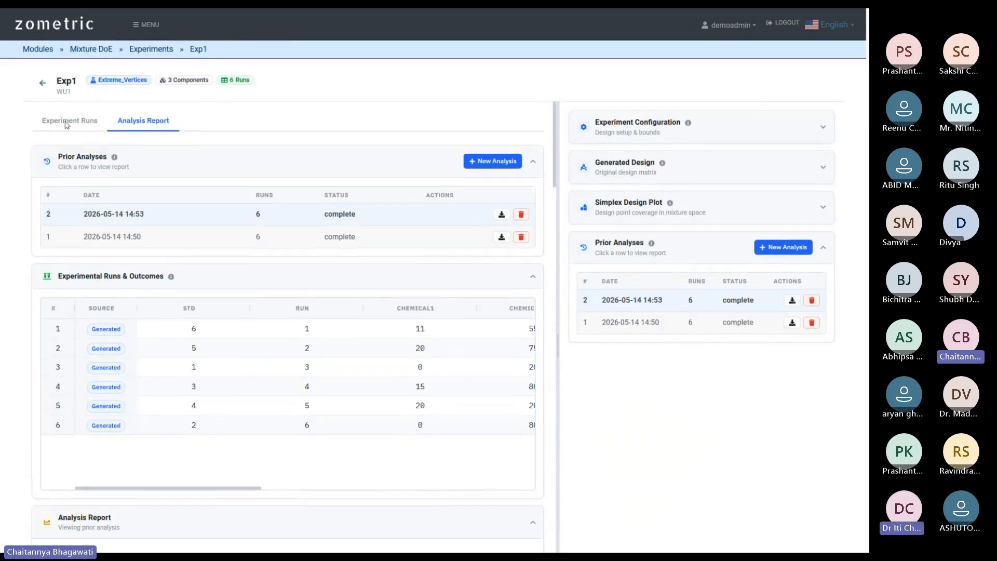
left_click(78, 122)
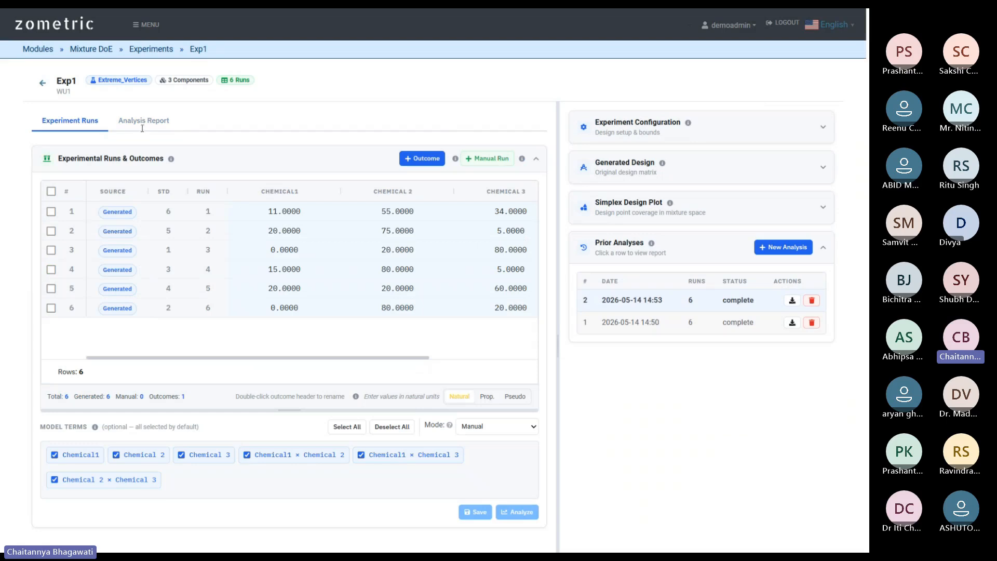
left_click(617, 306)
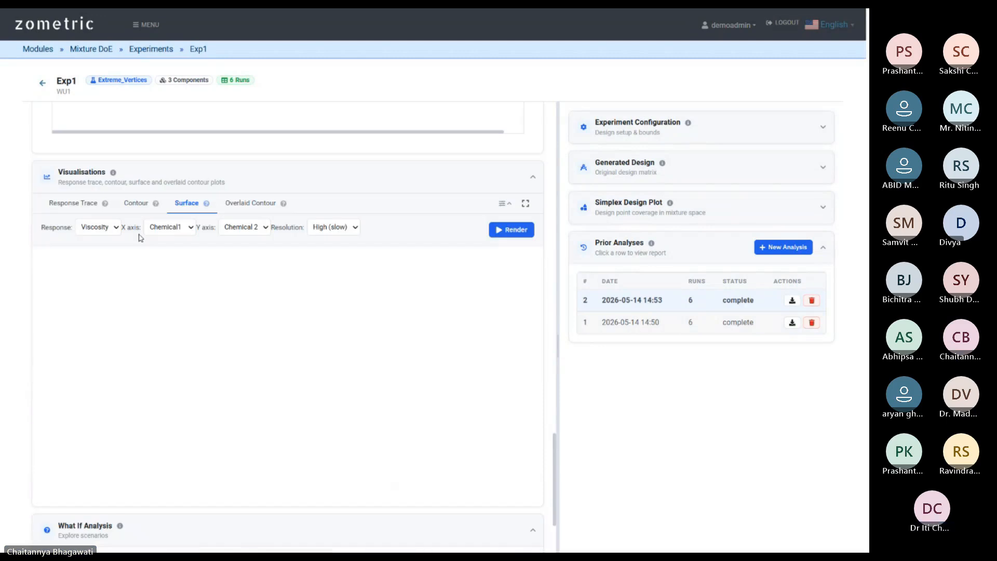
Render and rotate the 3-D Viscosity surface, then compare the contour and response trace views.
left_click(512, 230)
left_click_drag(279, 340, 418, 317)
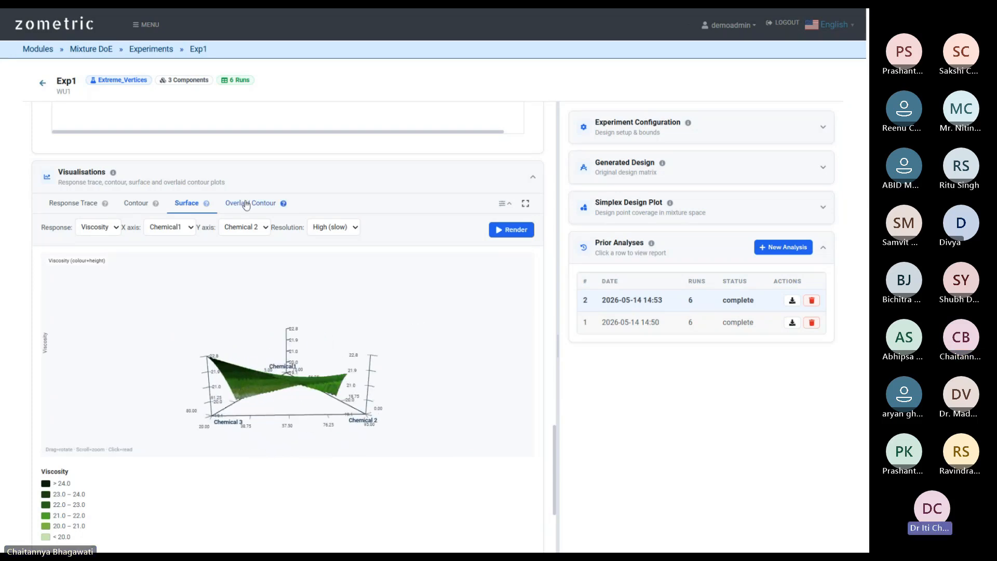
left_click(140, 206)
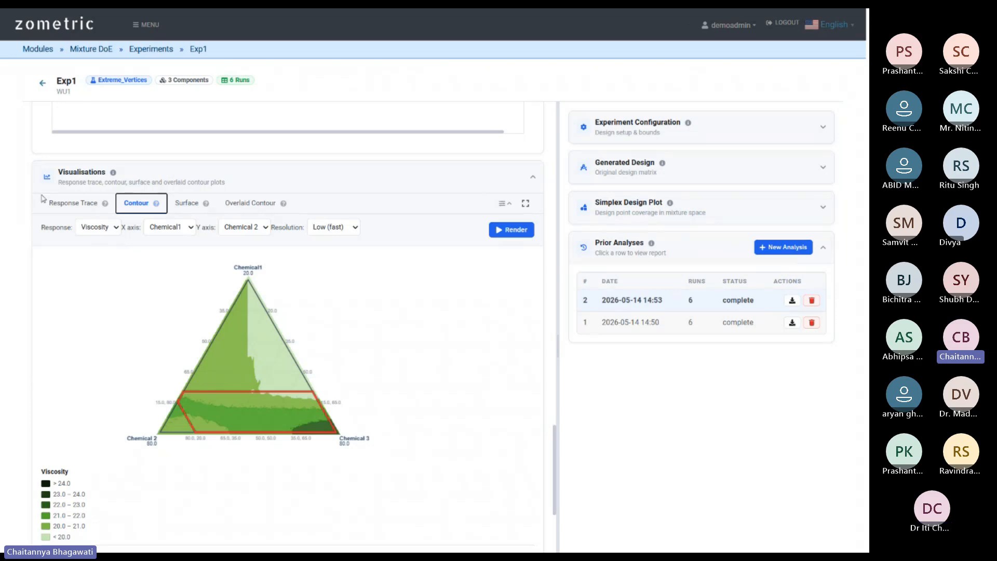
left_click(69, 208)
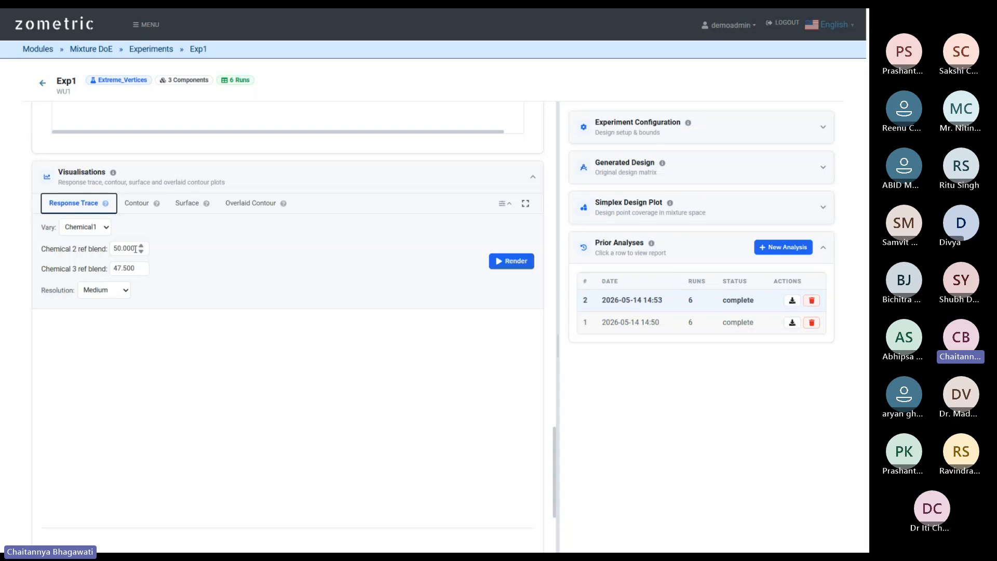
Rotate the Viscosity surface once more and return to the ternary contour plot.
left_click(136, 203)
left_click(187, 203)
left_click_drag(302, 372, 153, 299)
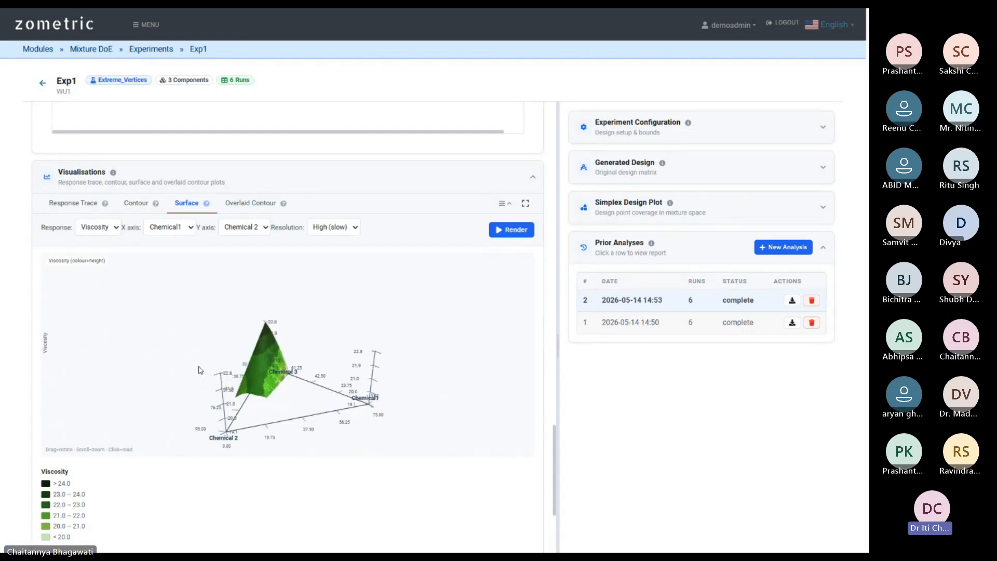
left_click(137, 202)
Save the Viscosity contour plot image as download.png and exit full-screen mode.
right_click(326, 374)
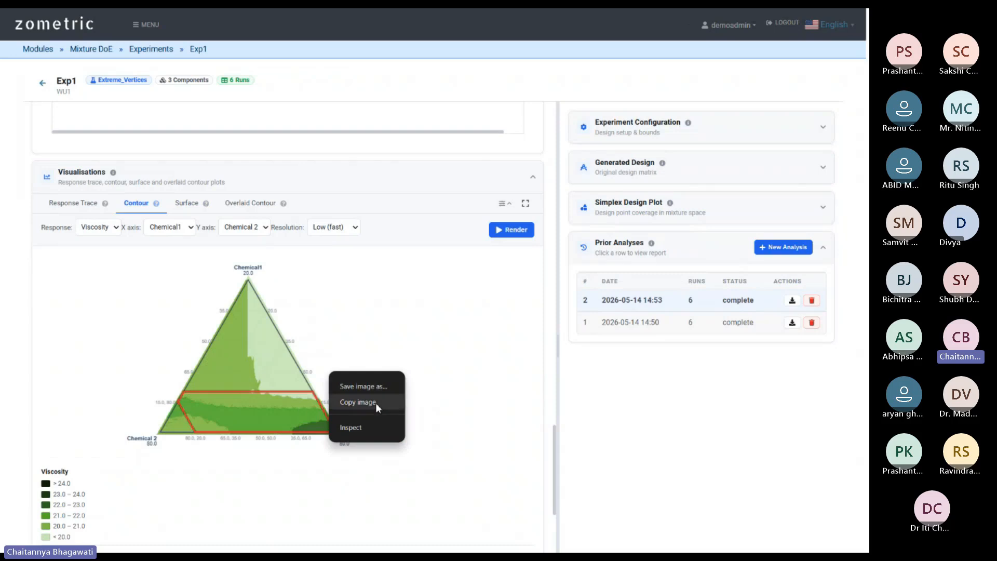
left_click(373, 386)
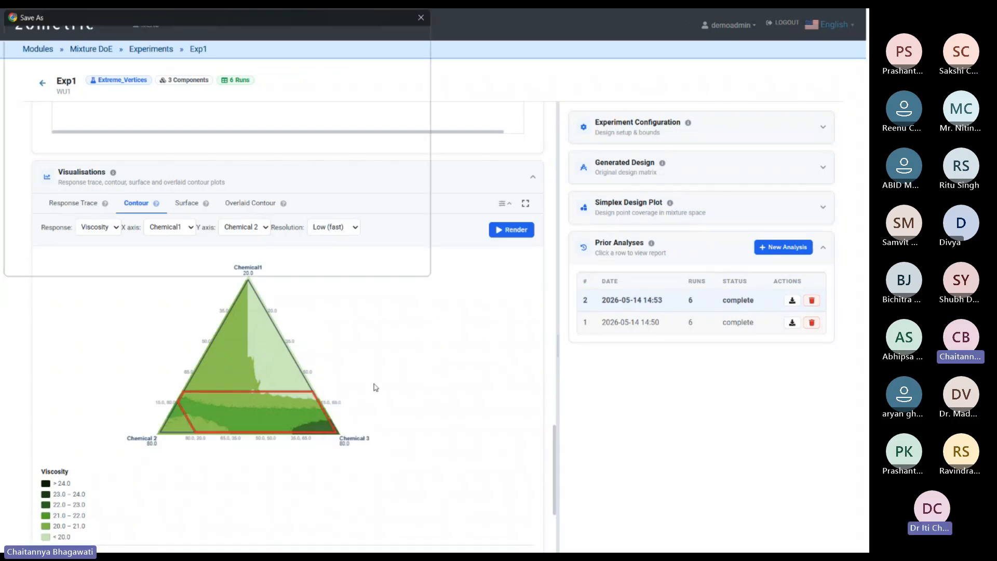
left_click(339, 260)
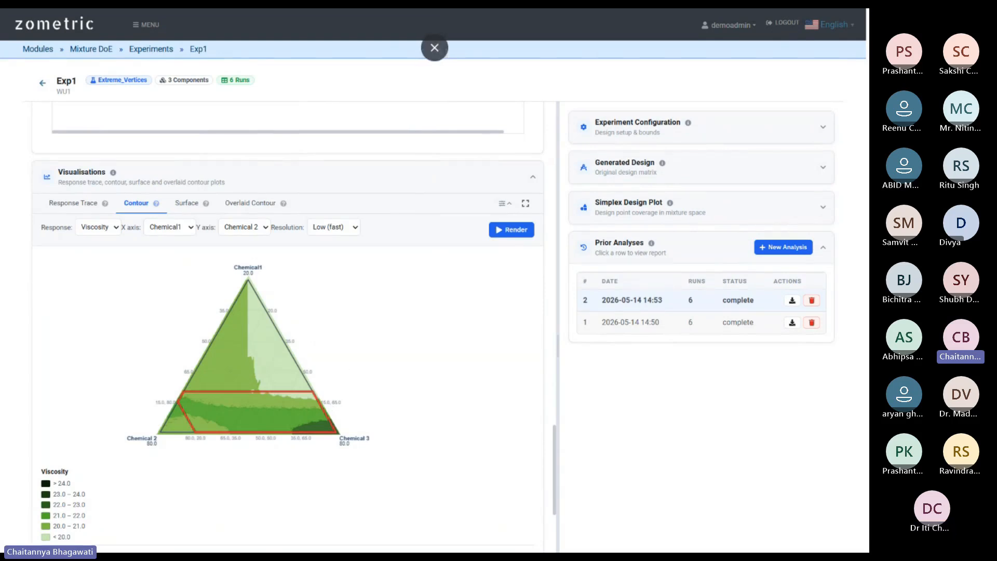
mouse_move(843, 10)
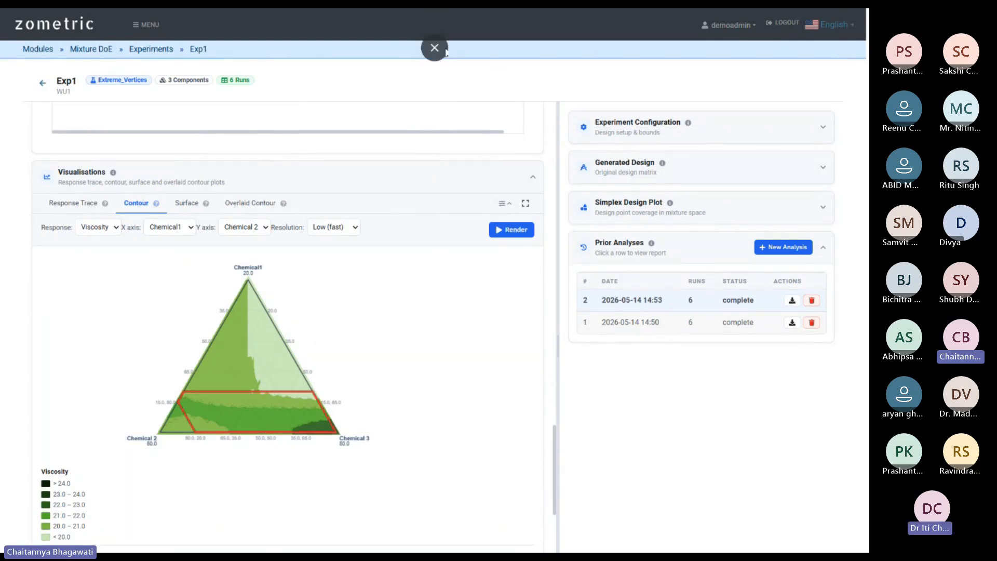
left_click(435, 49)
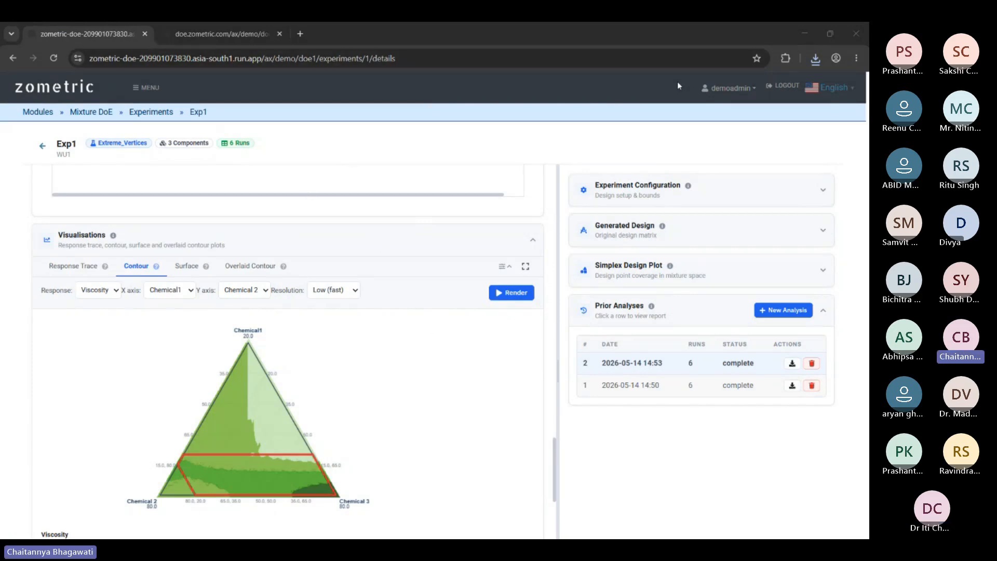
Bring back the 3-D Viscosity surface, copy its image and rotate it.
scroll(443, 376, "down", 3)
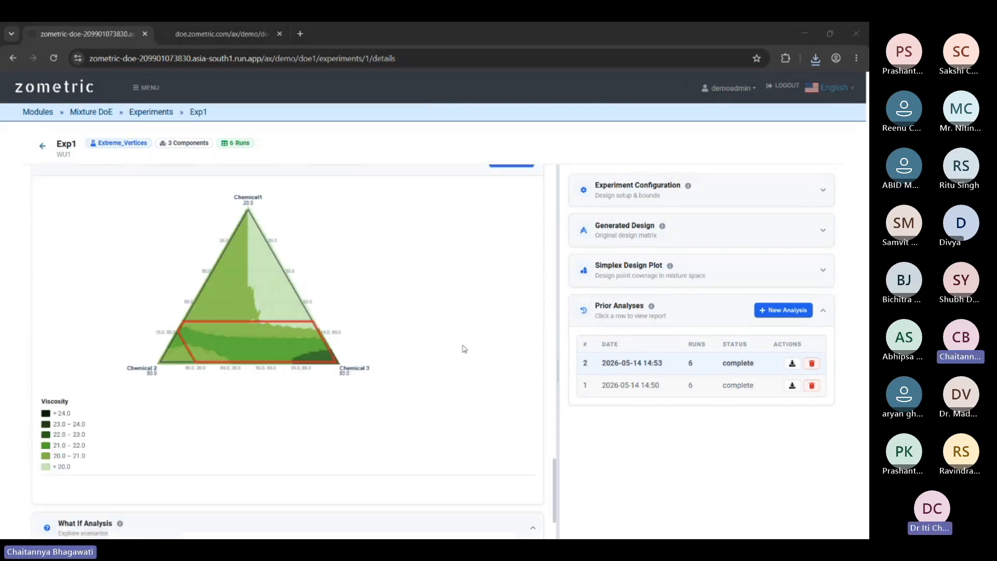
scroll(335, 311, "up", 2)
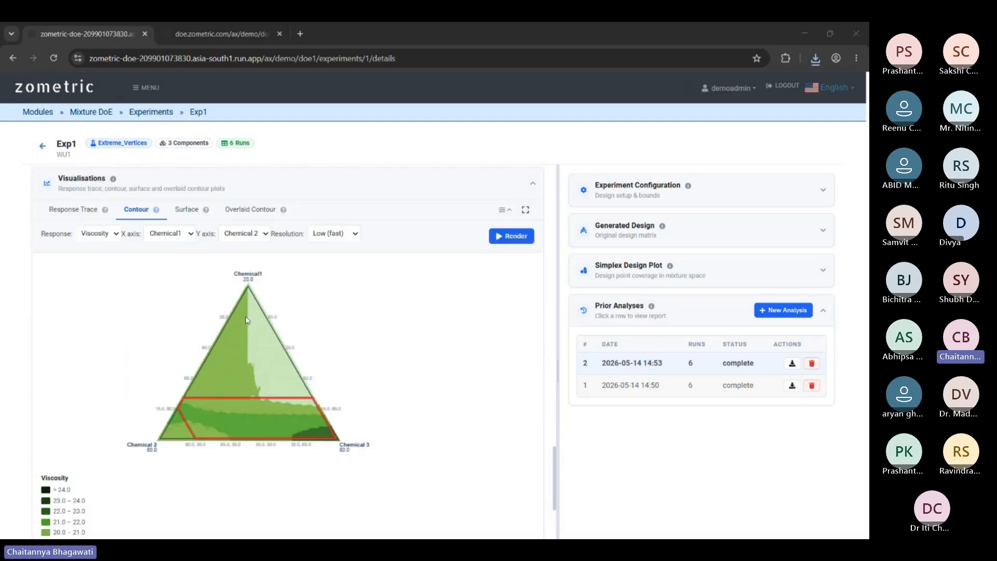
left_click(187, 209)
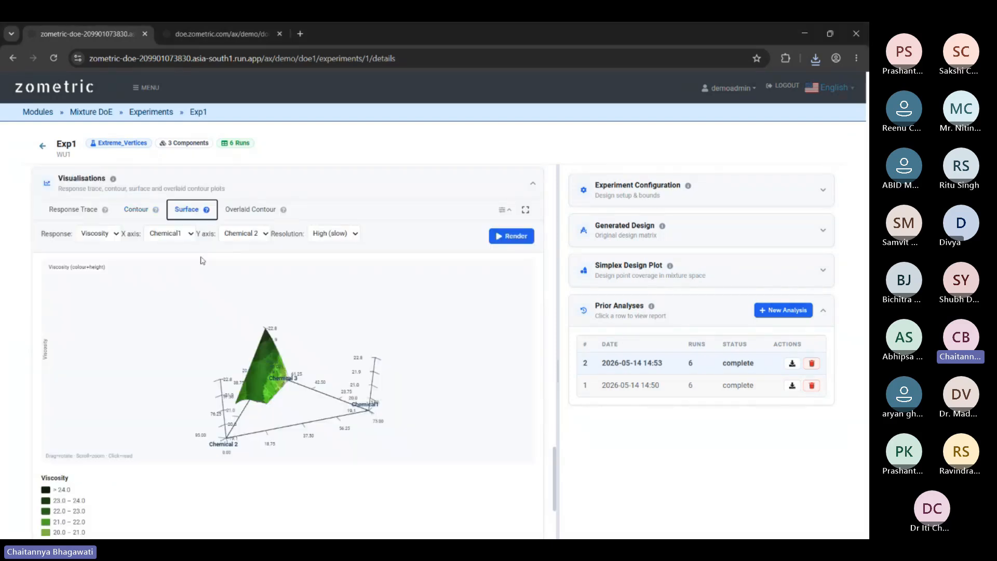
right_click(333, 386)
left_click(369, 422)
left_click_drag(291, 358, 190, 384)
Rotate the surface from another side and scroll back to the report's top.
right_click(346, 377)
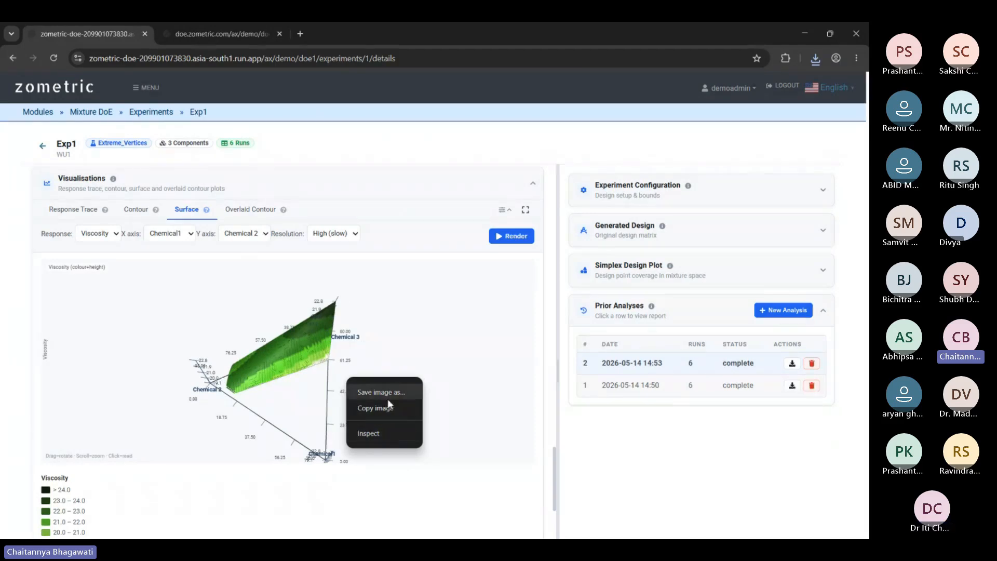
left_click_drag(240, 373, 250, 333)
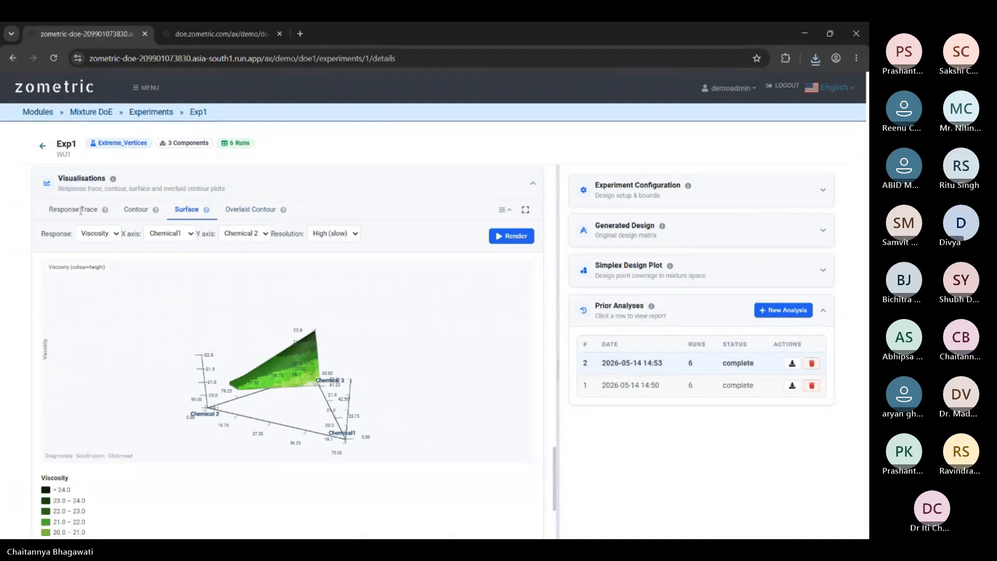
scroll(448, 276, "up", 5)
scroll(446, 264, "down", 6)
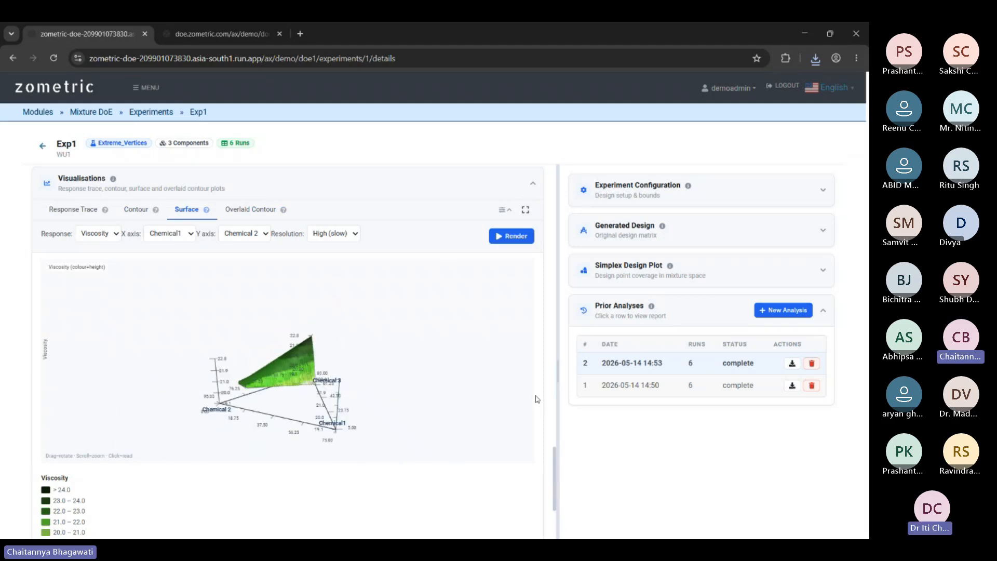
scroll(509, 252, "down", 10)
scroll(509, 253, "up", 15)
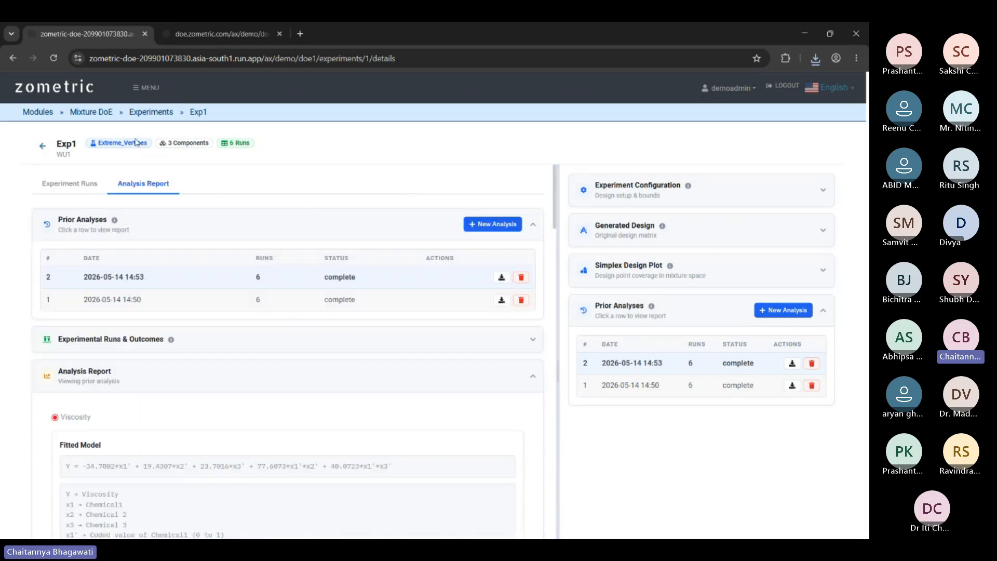
Go back to the Mixture DoE experiments list and start a new experiment from scratch.
left_click(86, 115)
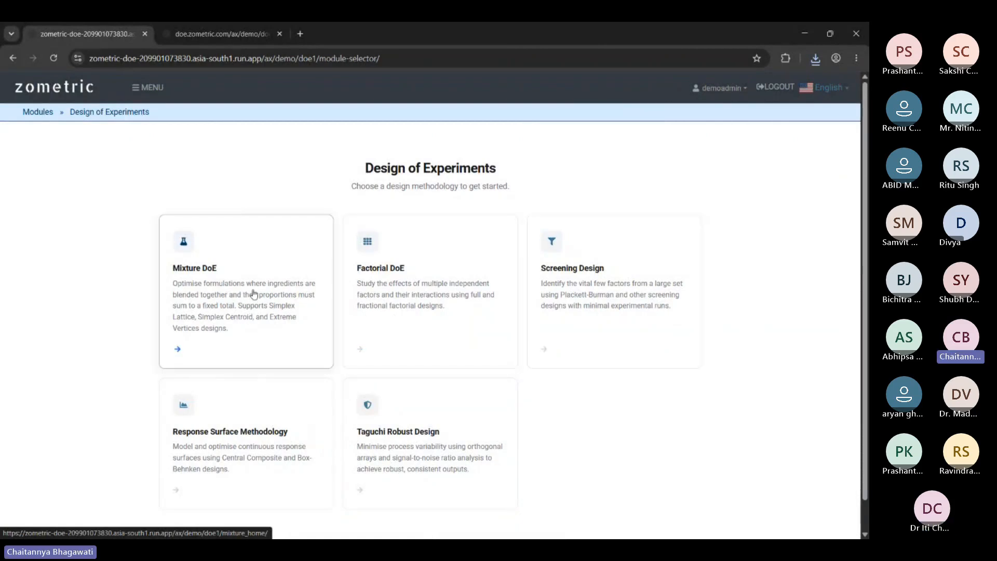
left_click(198, 306)
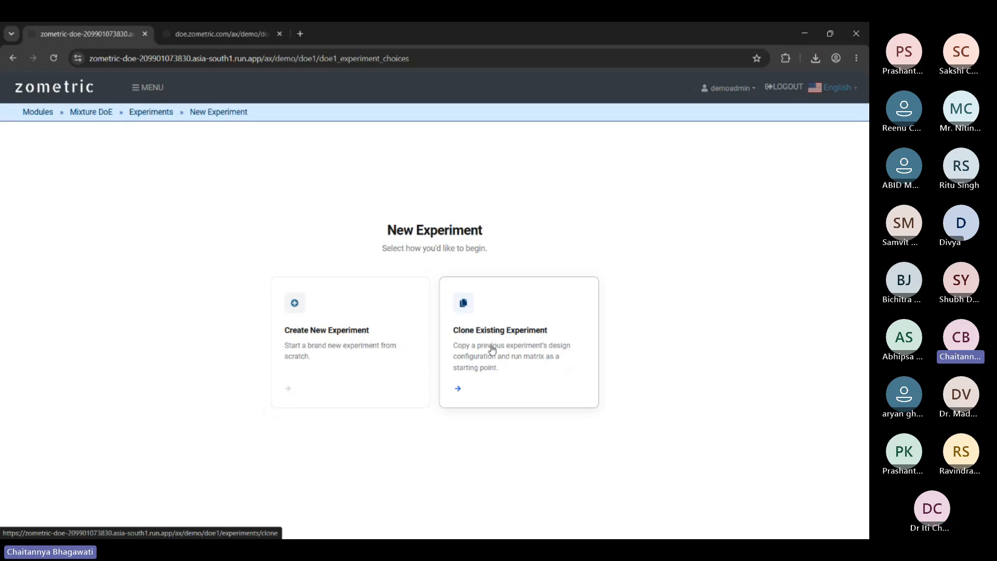
left_click(340, 337)
Name the new mixture experiment Test_Jun1_1.1.
left_click(234, 252)
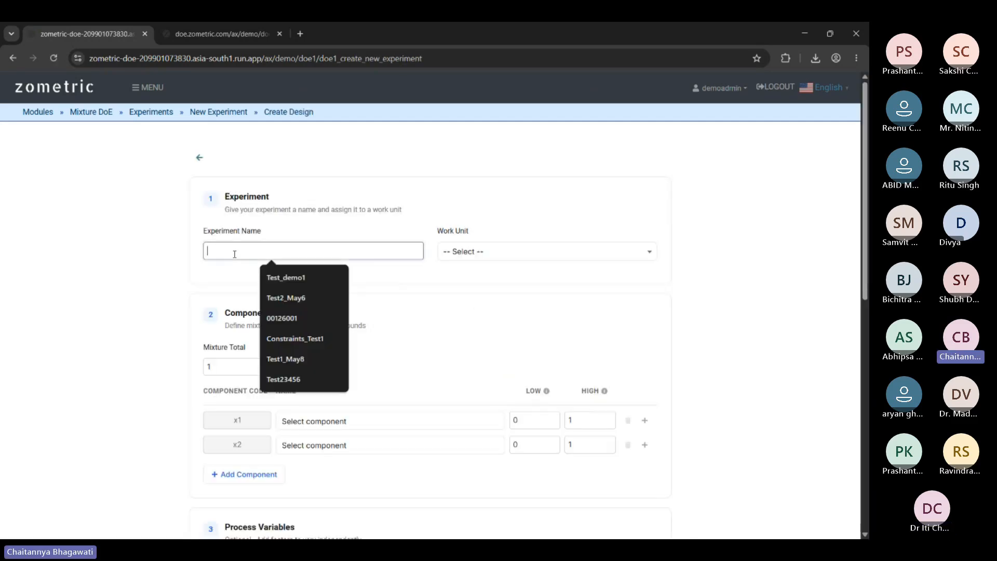
type("Test")
key("BackSpace")
key("BackSpace")
key("BackSpace")
key("BackSpace")
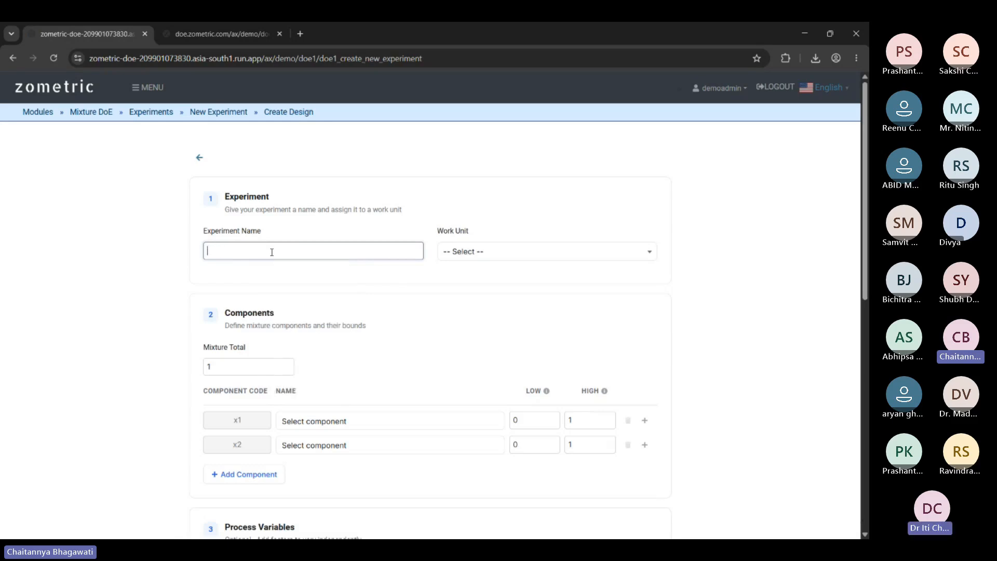
type("Test_M")
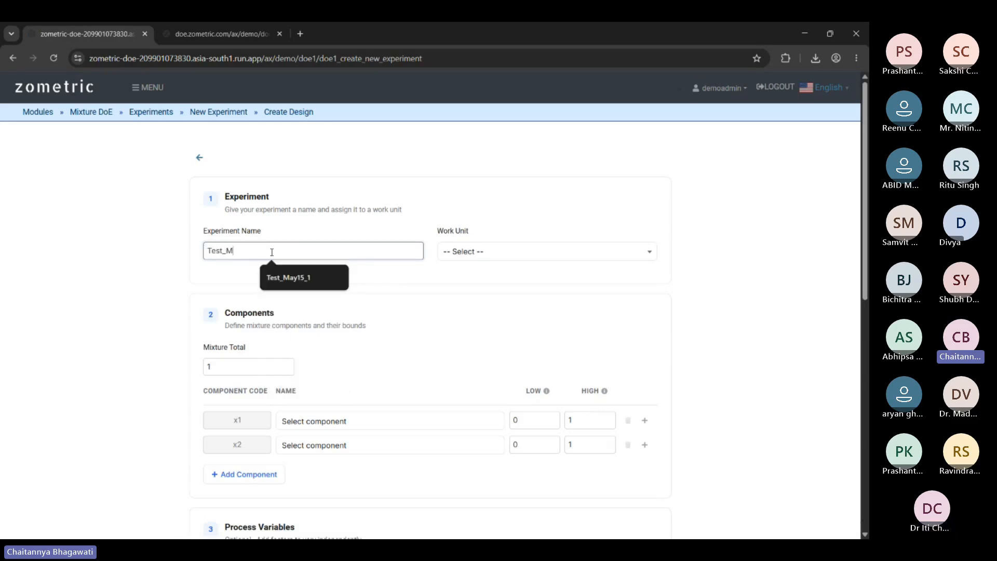
key("BackSpace")
type("J")
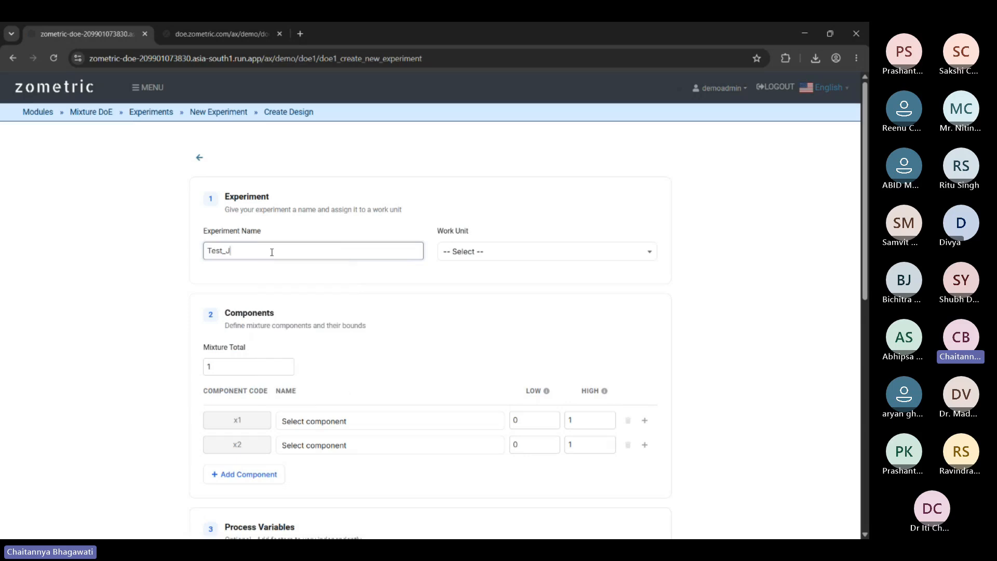
type("un1")
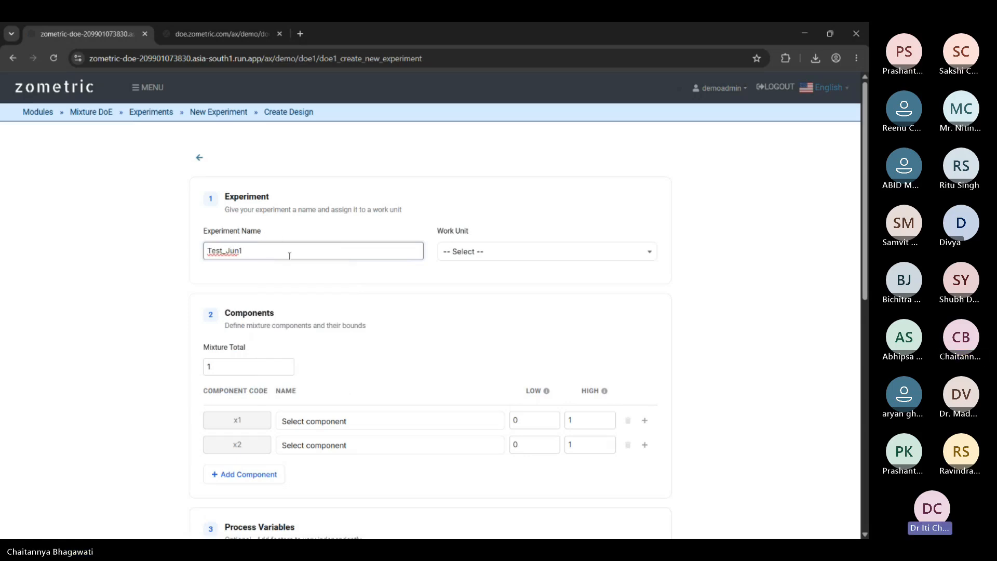
type("_1.1")
Assign the experiment to work unit WU1.
left_click(467, 251)
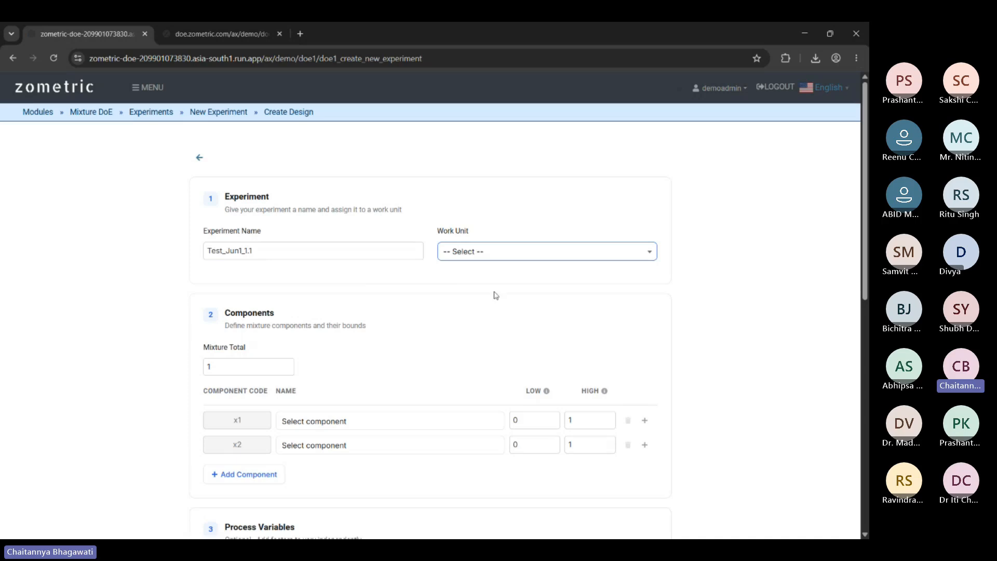
key("Down")
scroll(496, 308, "down", 2)
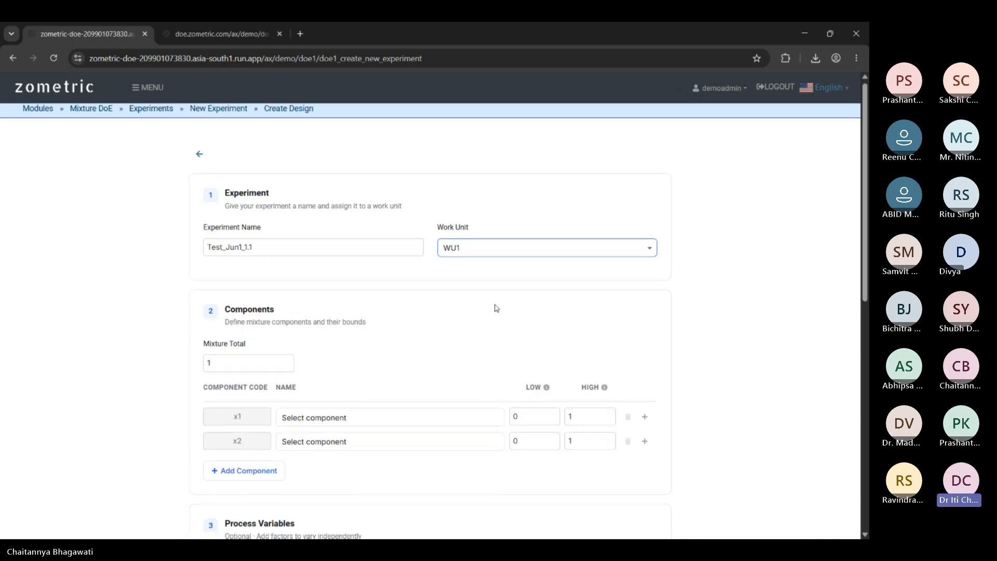
scroll(396, 272, "up", 2)
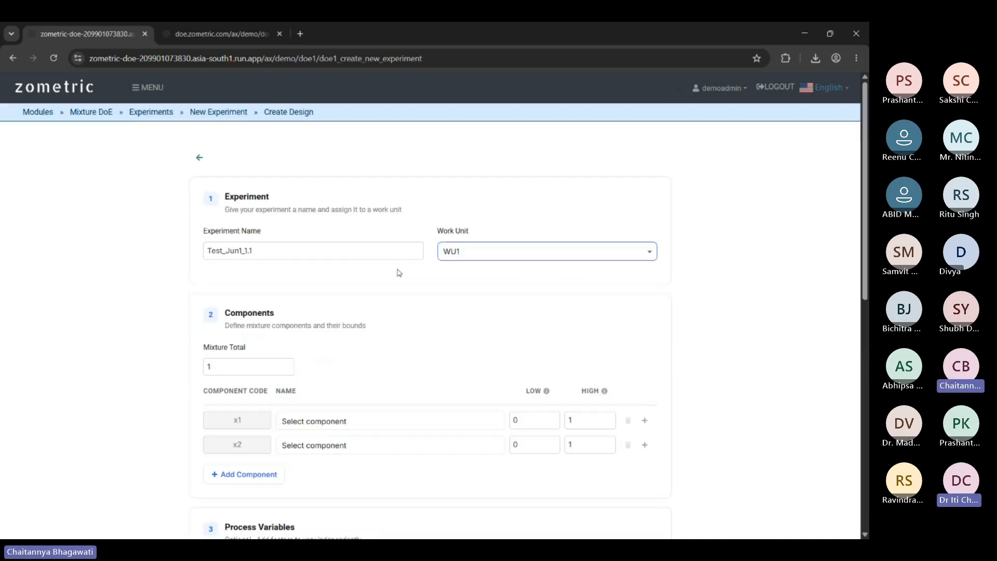
scroll(369, 369, "down", 2)
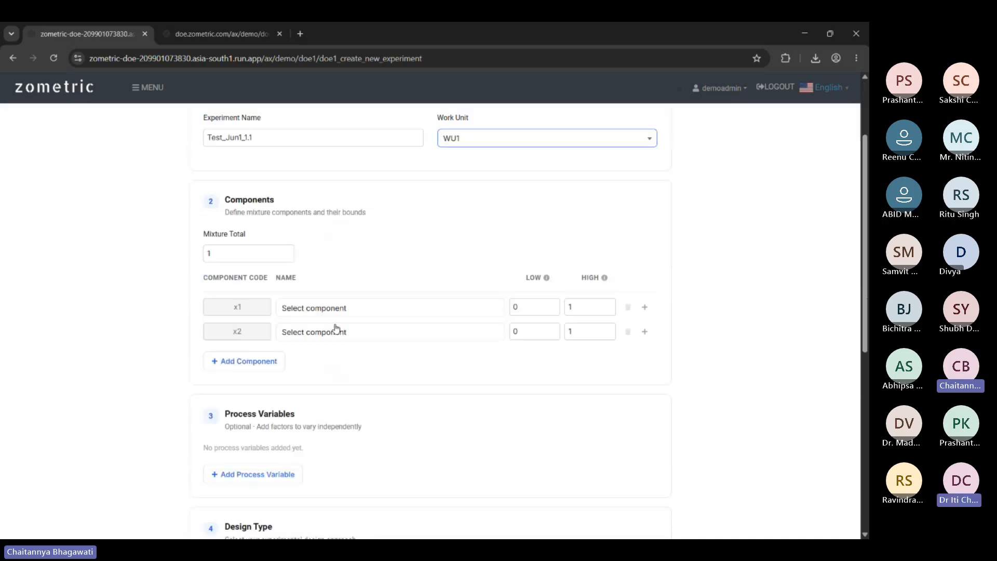
Enter 100 as the Mixture Total after trying 25 and 1000.
left_click(236, 253)
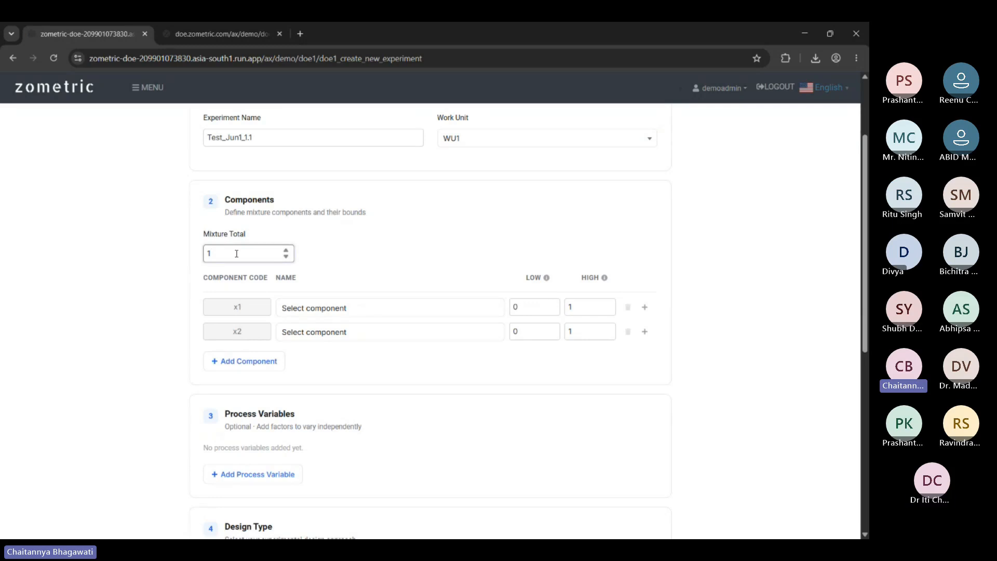
type("100")
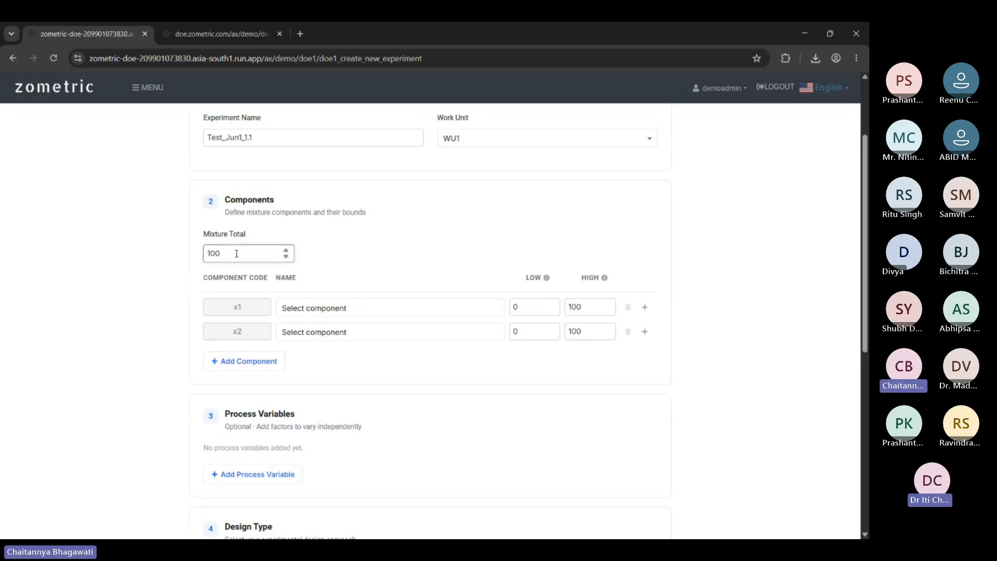
key("BackSpace")
key("BackSpace")
key("BackSpace")
type("25")
key("BackSpace")
key("BackSpace")
type("1000")
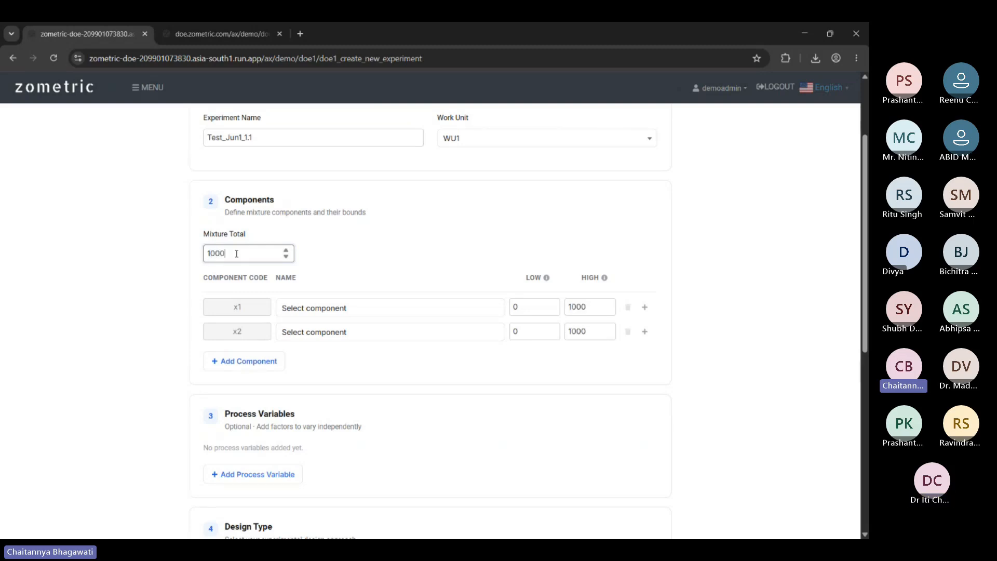
key("BackSpace")
key("BackSpace")
key("BackSpace")
key("BackSpace")
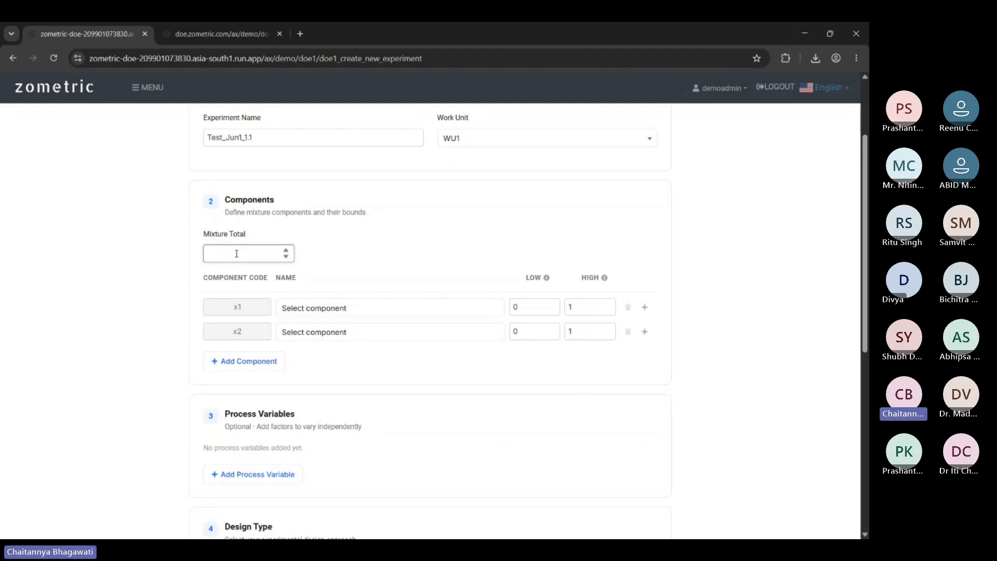
type("100")
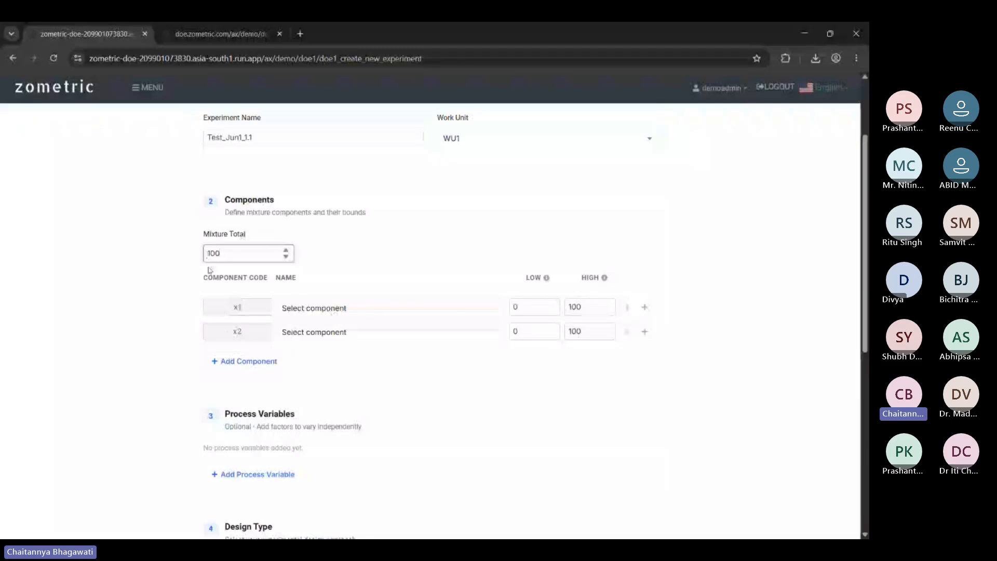
Re-edit the Mixture Total through 250 and 1000, trimming it back to 100.
left_click_drag(223, 253, 194, 256)
left_click(240, 255)
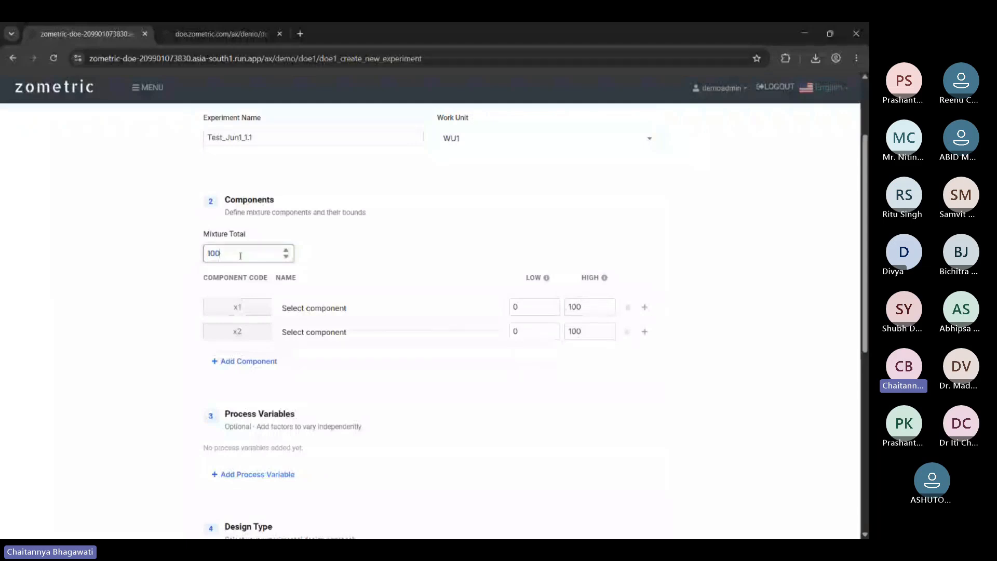
key("BackSpace")
key("BackSpace")
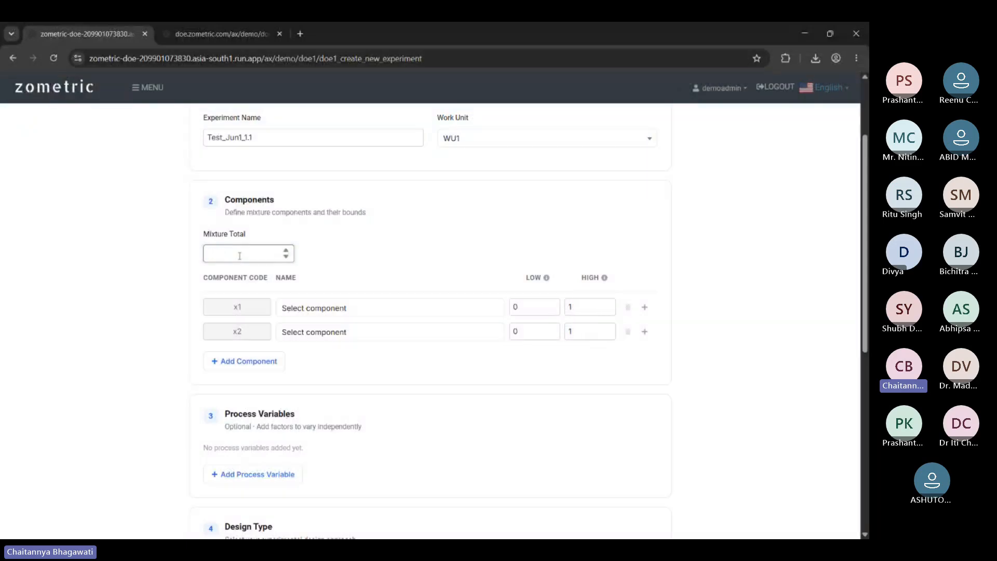
type("250")
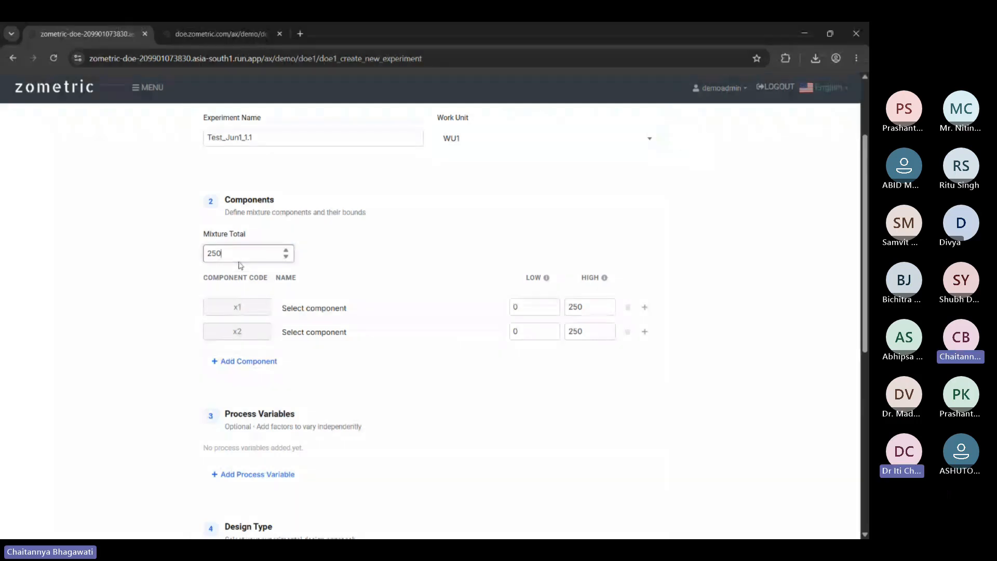
key("BackSpace")
key("BackSpace")
key("BackSpace")
type("1000")
key("BackSpace")
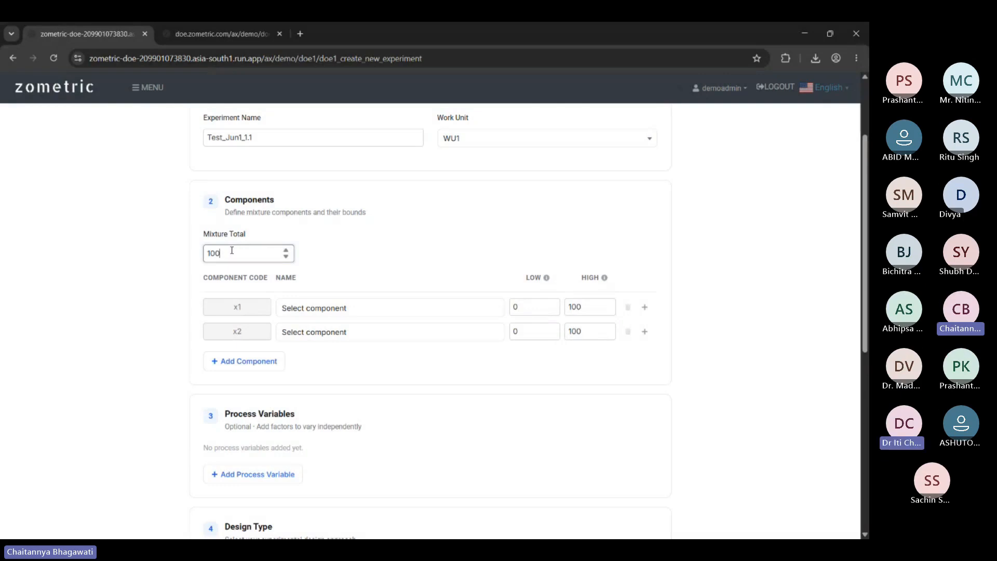
left_click(429, 307)
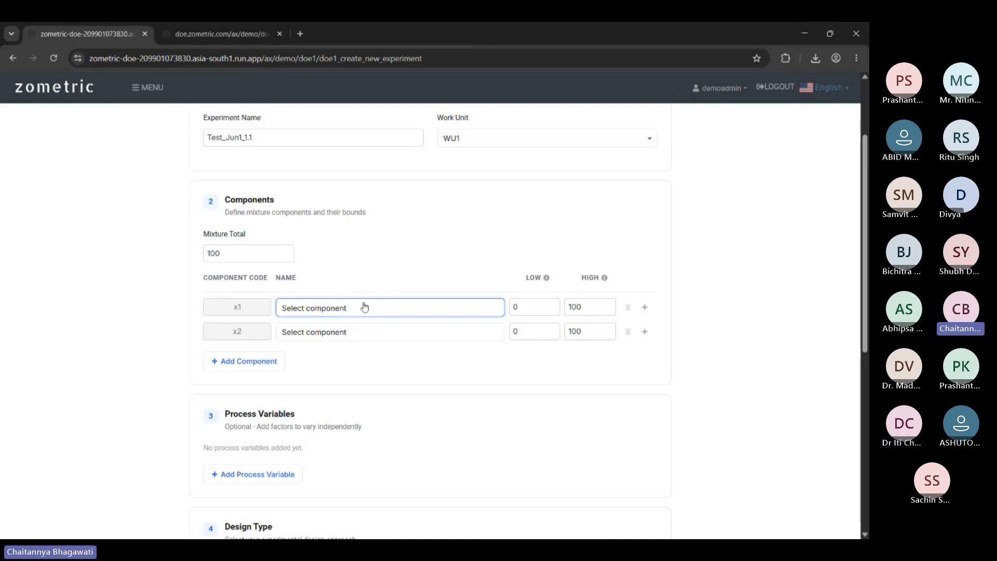
Create component x1 as CaCO3 with unit mg.
left_click(646, 311)
left_click(396, 255)
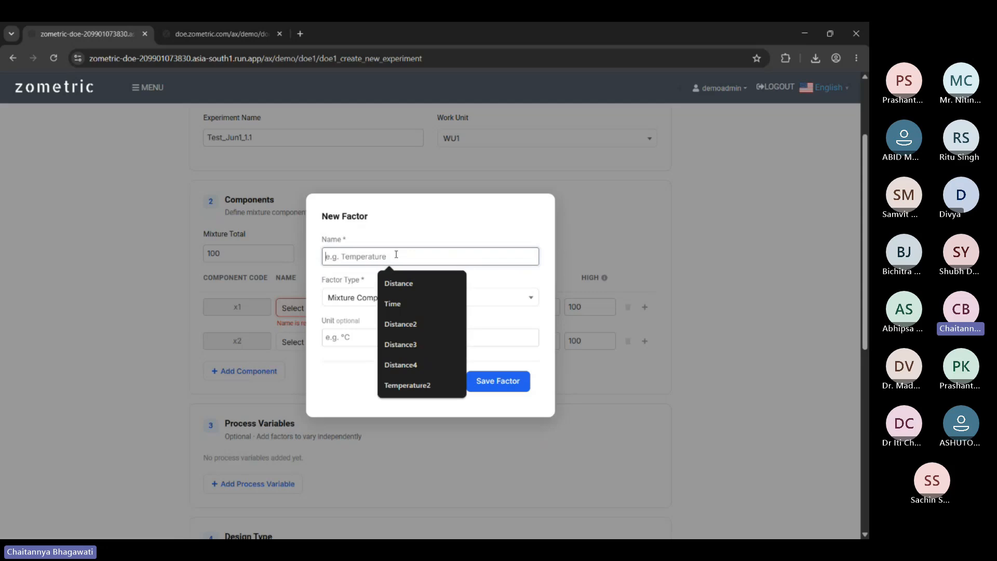
type("C")
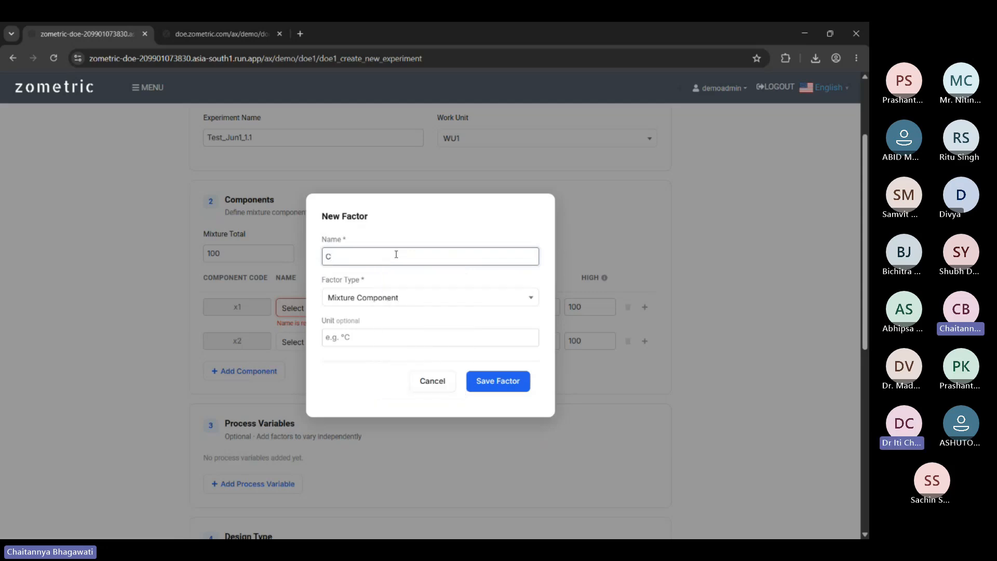
type("aCO3")
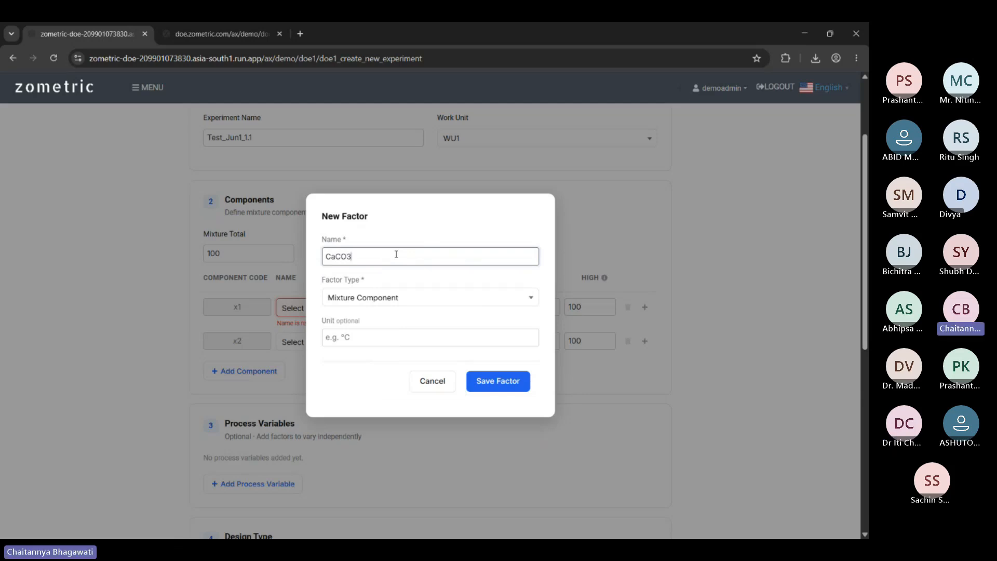
left_click(379, 335)
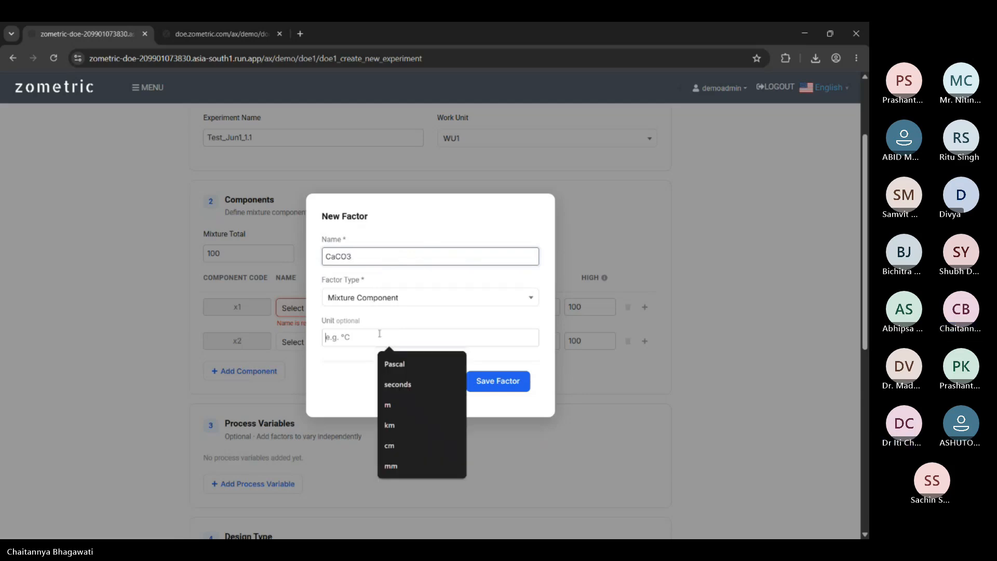
type("mg")
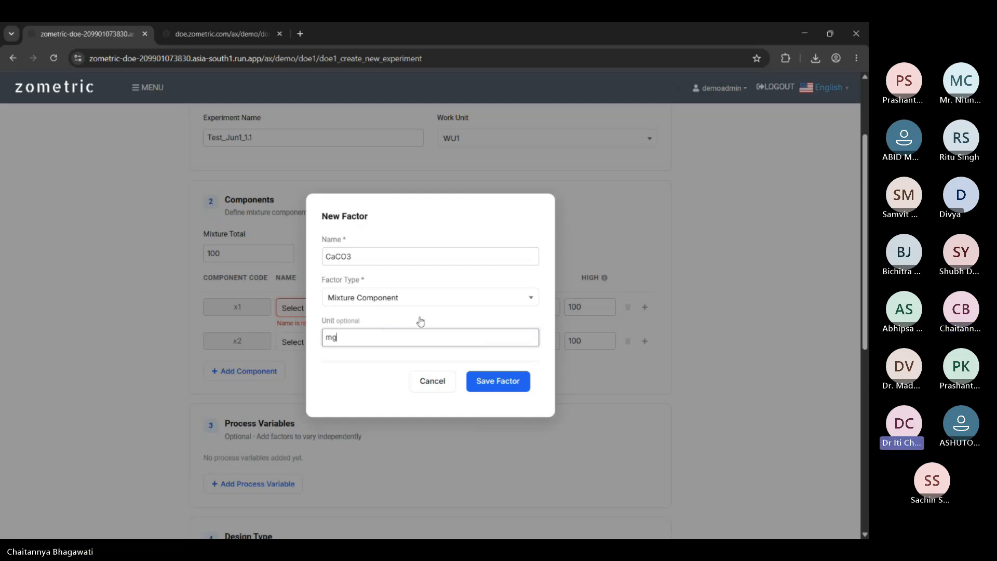
left_click(513, 385)
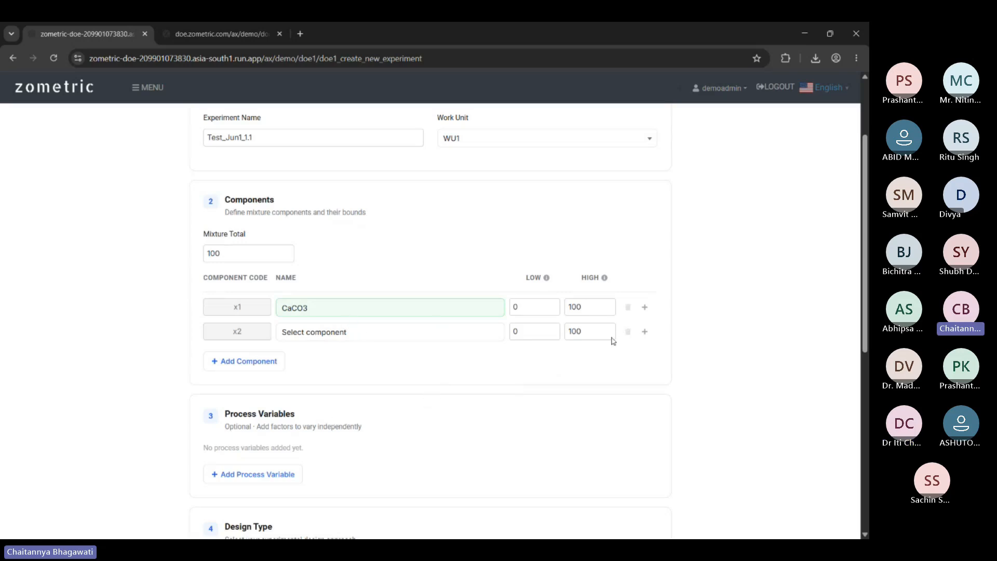
Create component x2 as NO2 with unit mg.
left_click(340, 337)
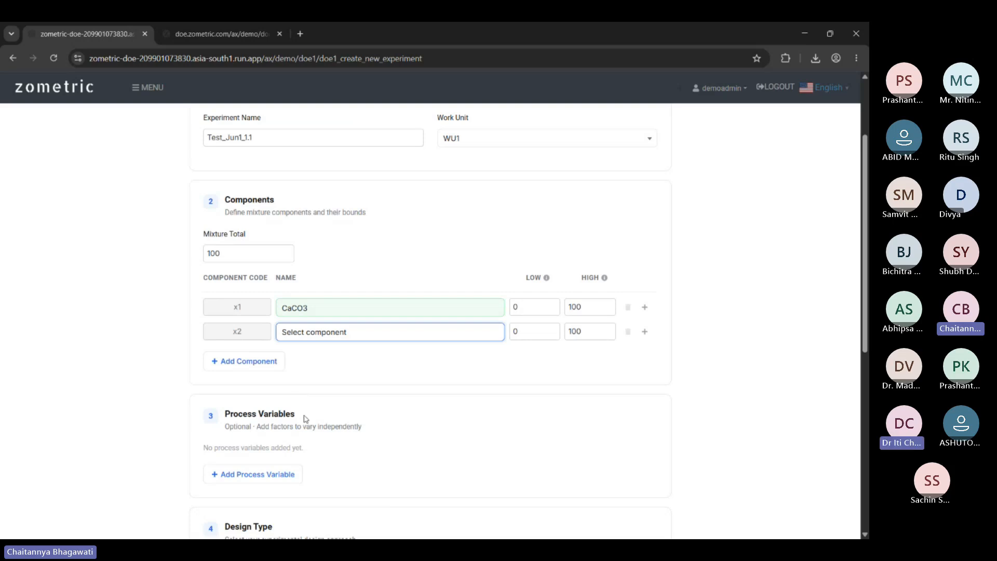
left_click(690, 340)
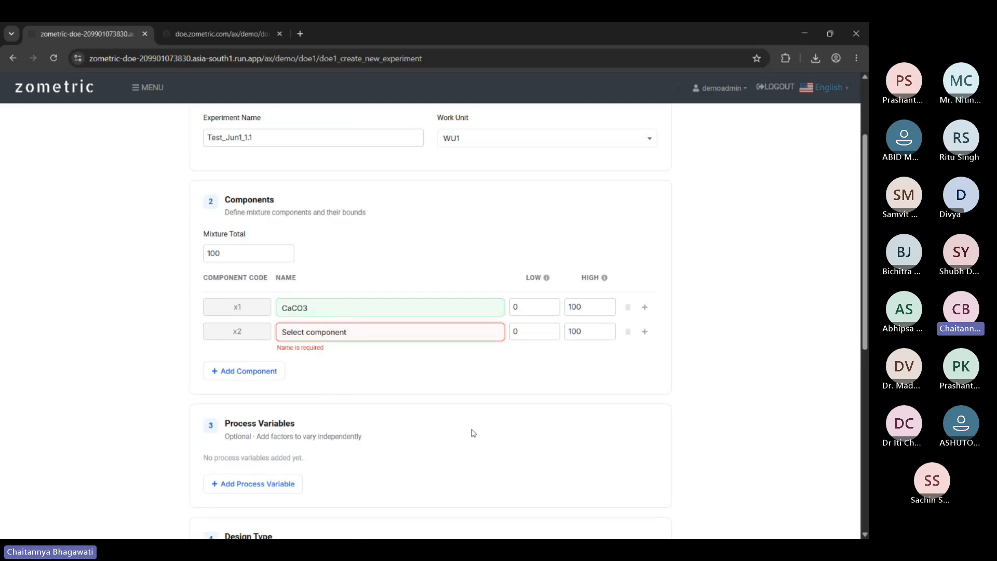
left_click(644, 332)
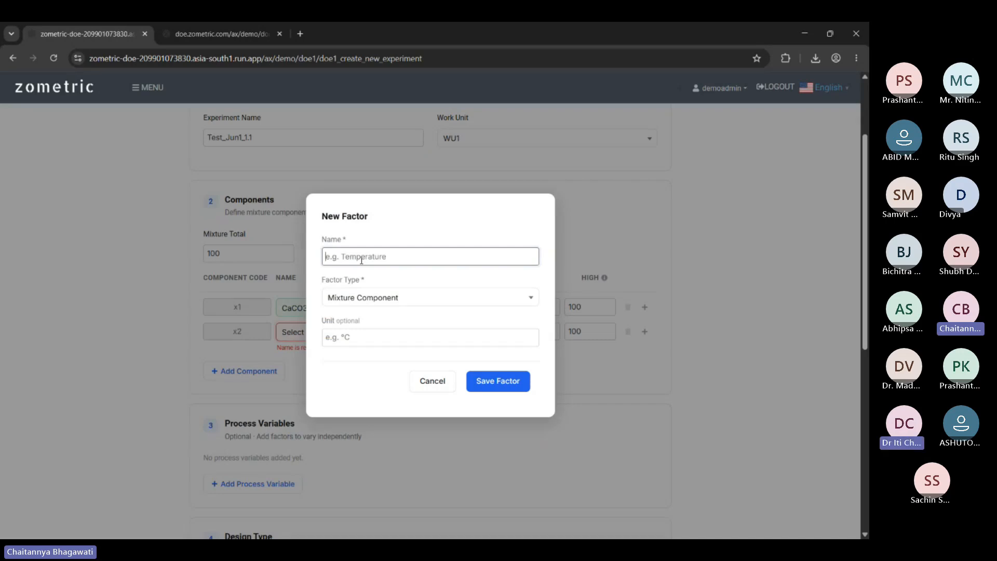
type("NO2")
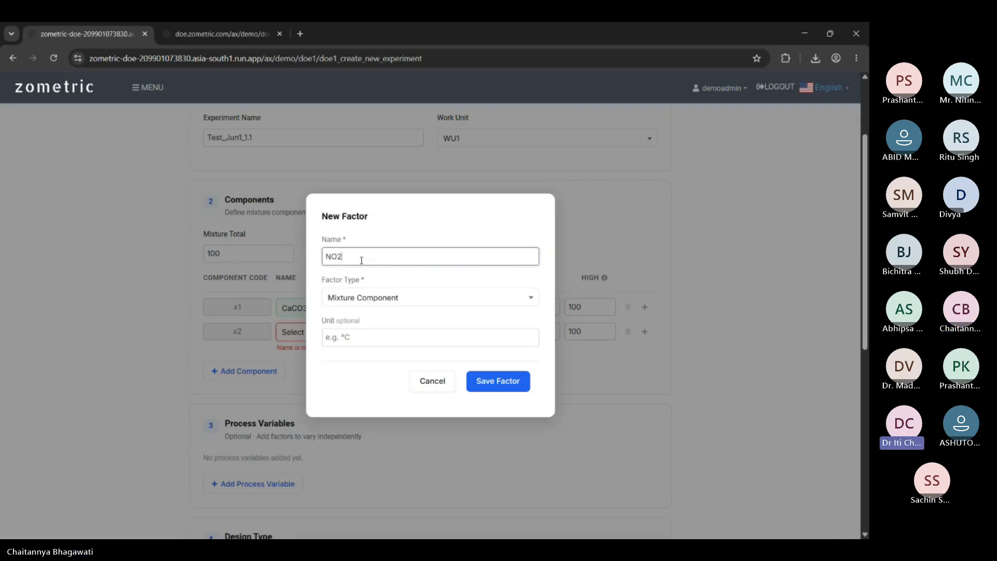
left_click(365, 341)
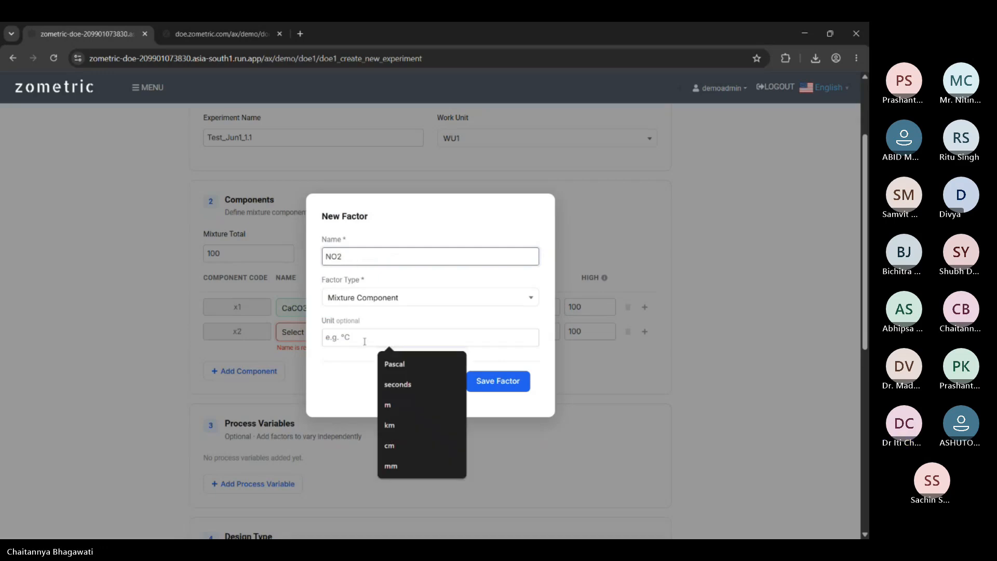
type("mg")
left_click(347, 378)
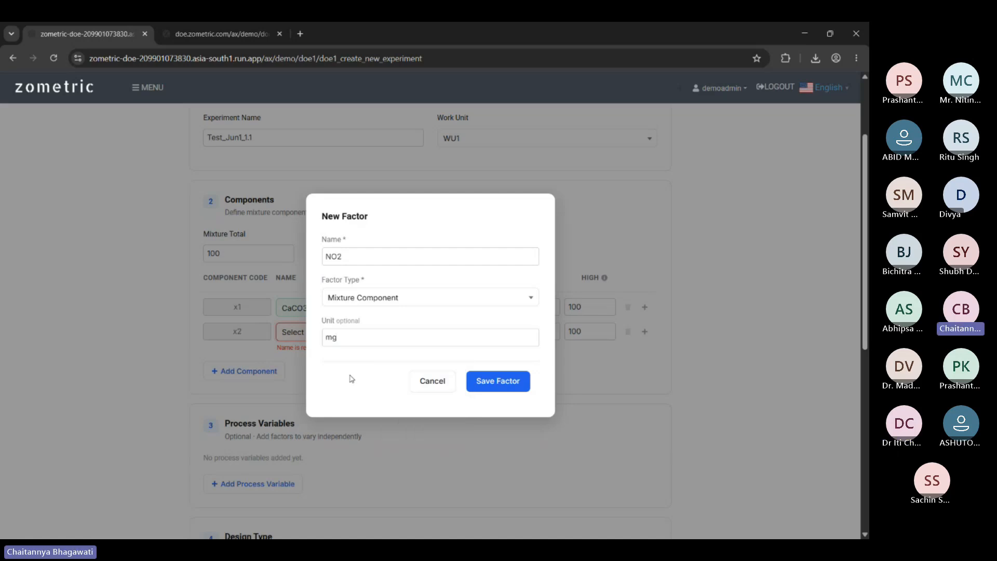
left_click(497, 387)
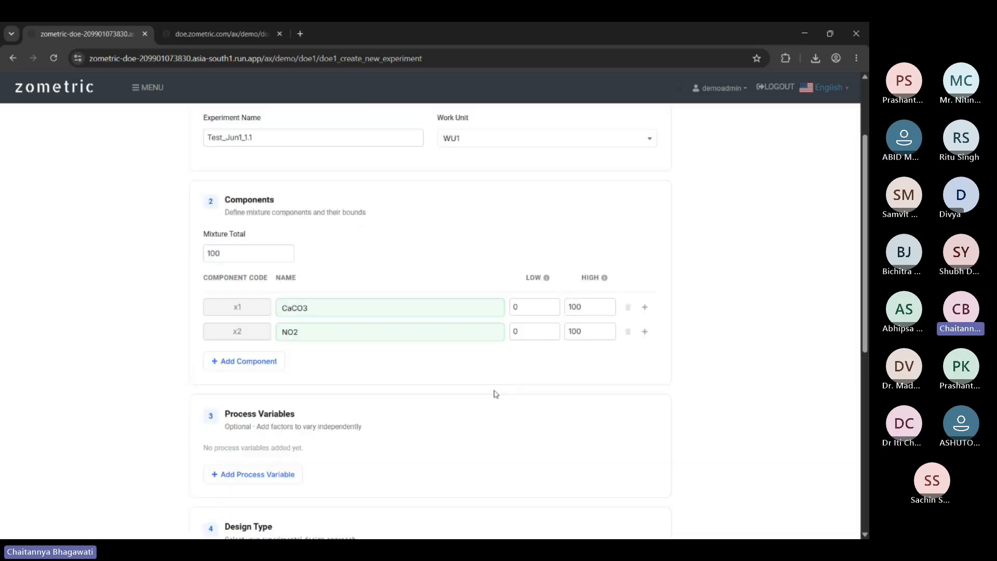
left_click(355, 311)
left_click(354, 338)
left_click(353, 335)
left_click(356, 381)
left_click(333, 309)
left_click(323, 332)
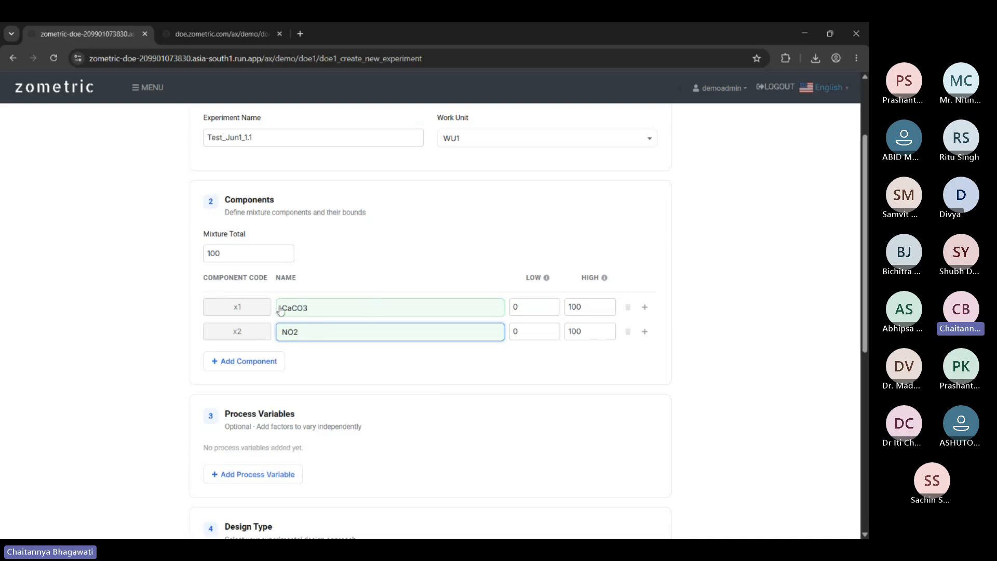
left_click(244, 365)
left_click(245, 385)
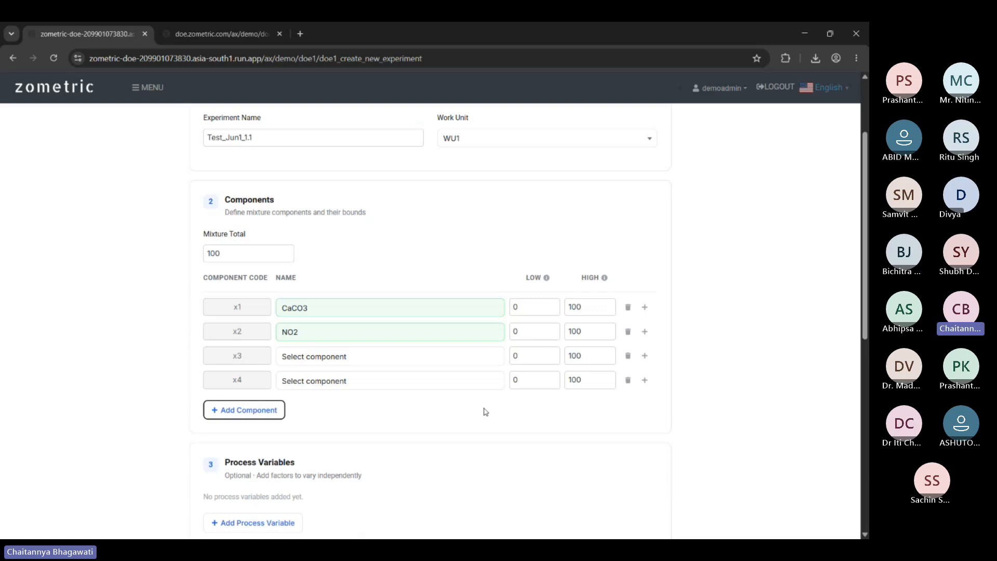
left_click(629, 381)
left_click(629, 356)
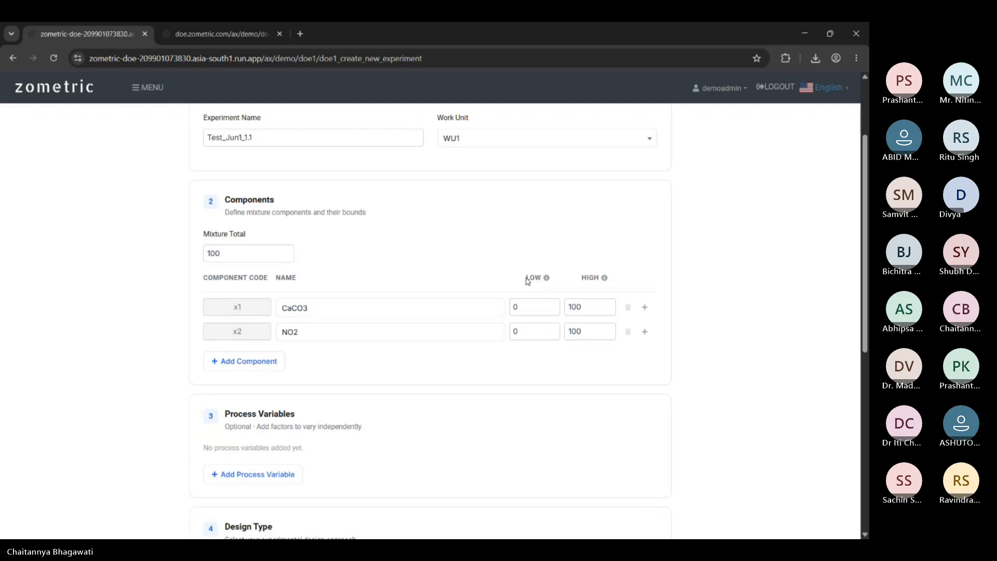
left_click_drag(527, 281, 552, 281)
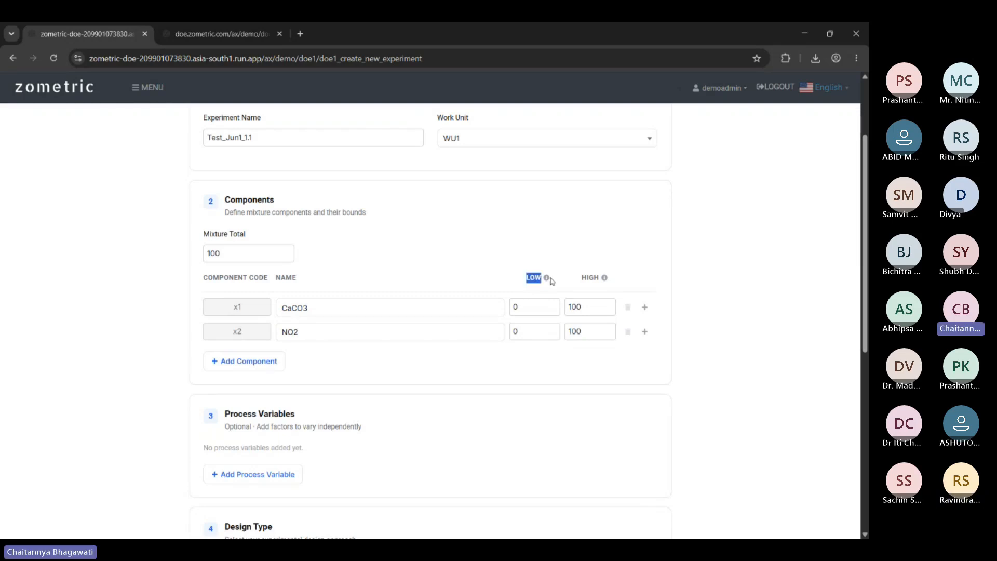
left_click(523, 277)
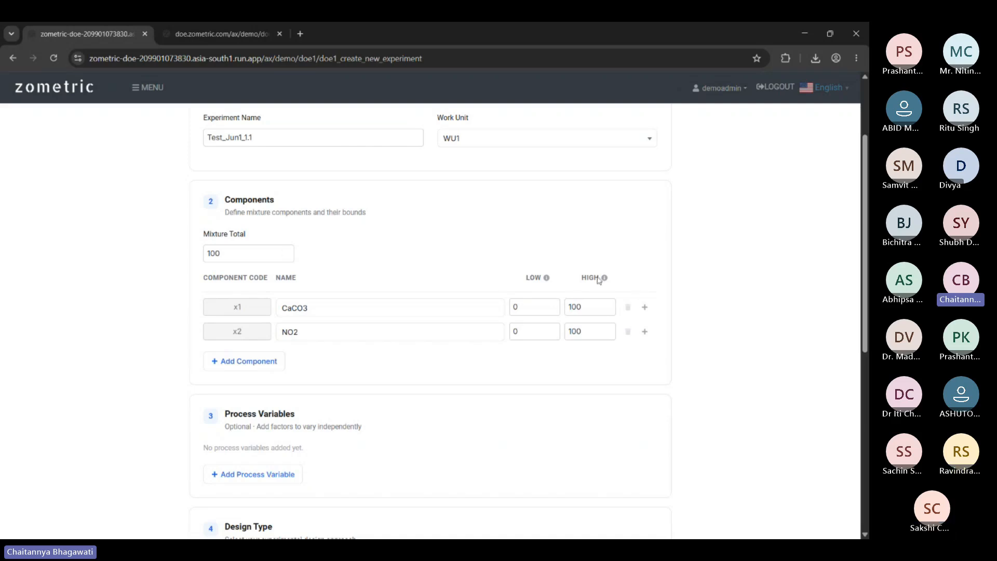
Bound CaCO3 between 20 and 80.
scroll(724, 328, "up", 1)
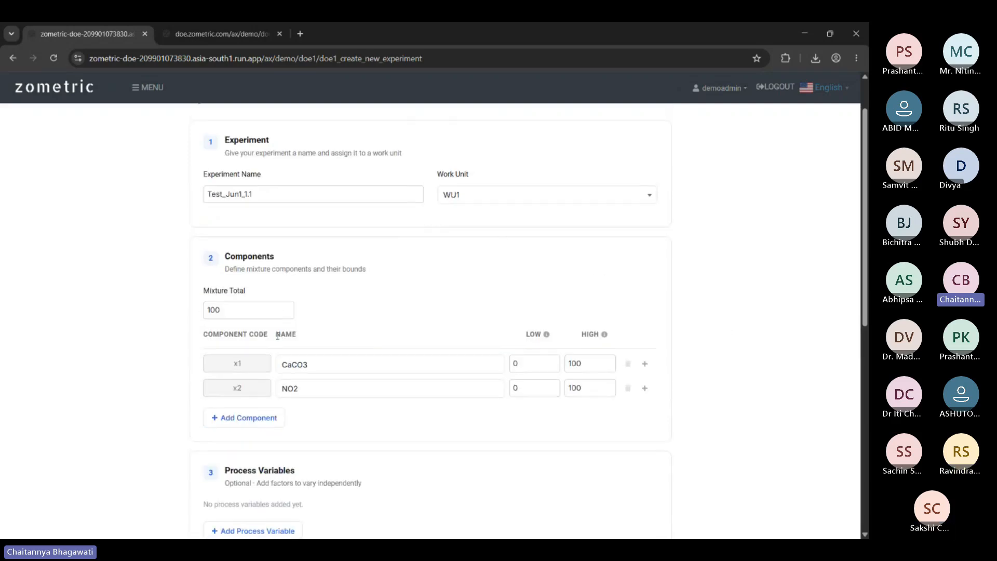
scroll(390, 318, "down", 3)
scroll(400, 244, "up", 1)
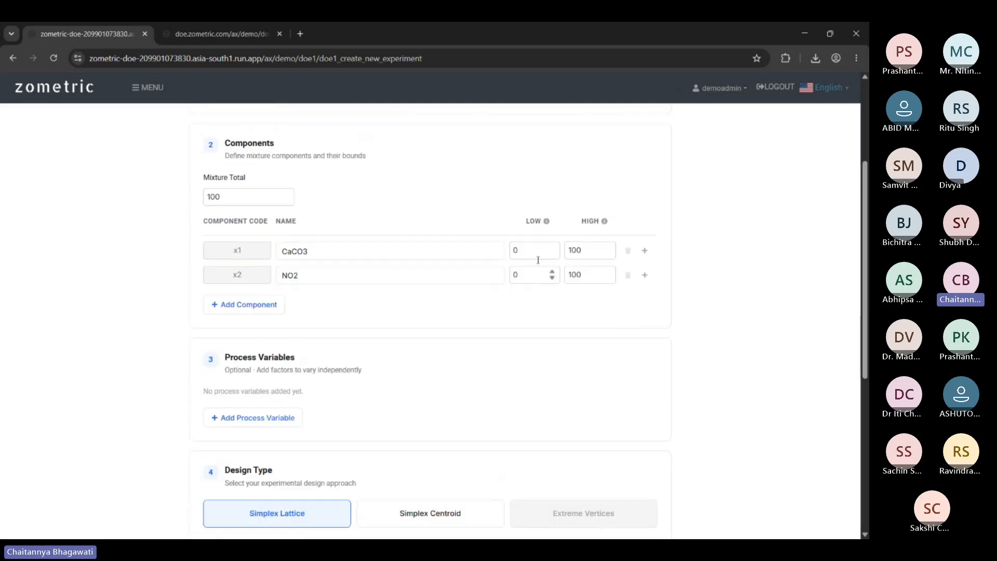
left_click(529, 256)
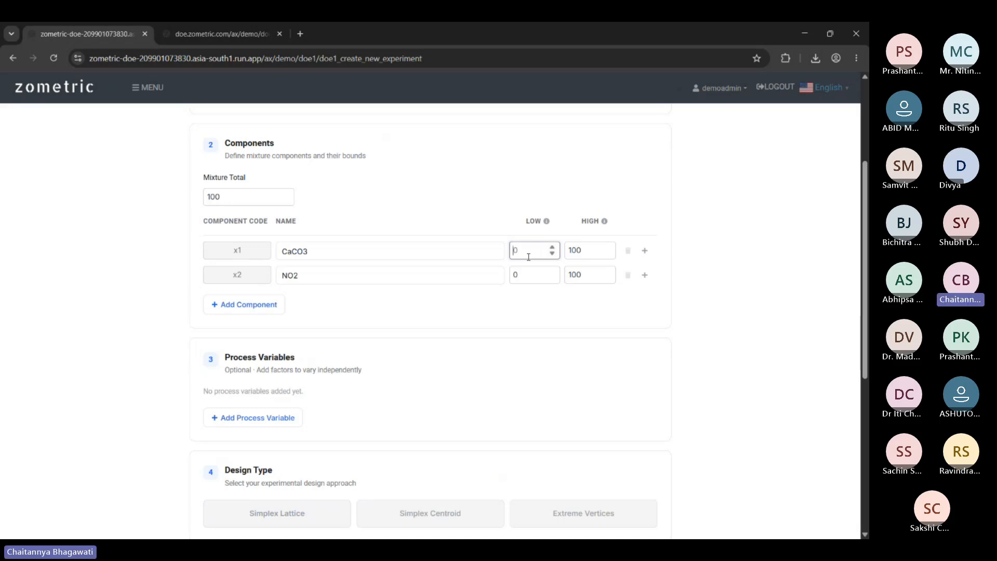
type("20")
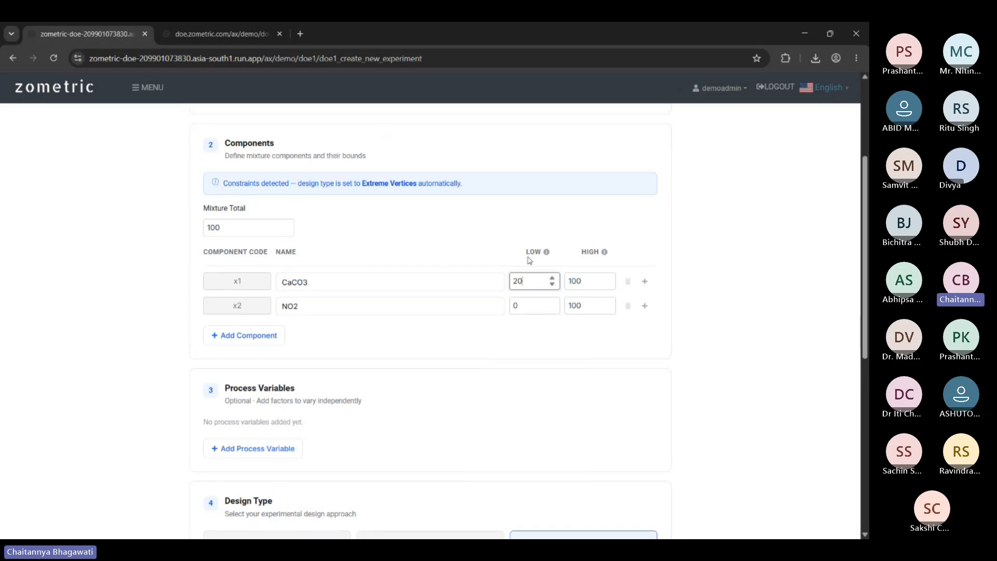
key("Tab")
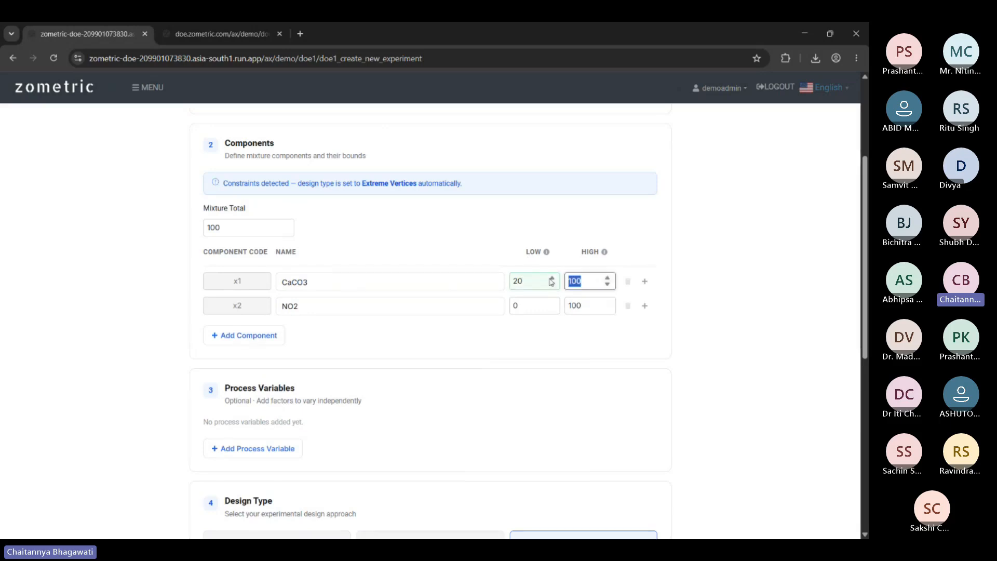
type("80")
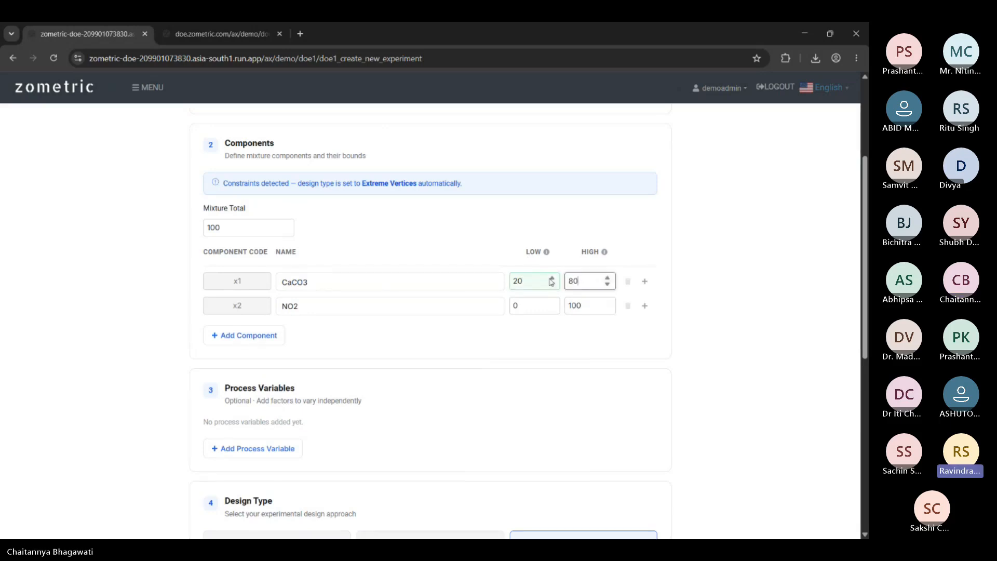
Bound NO2 between 10 and 95.
left_click(532, 301)
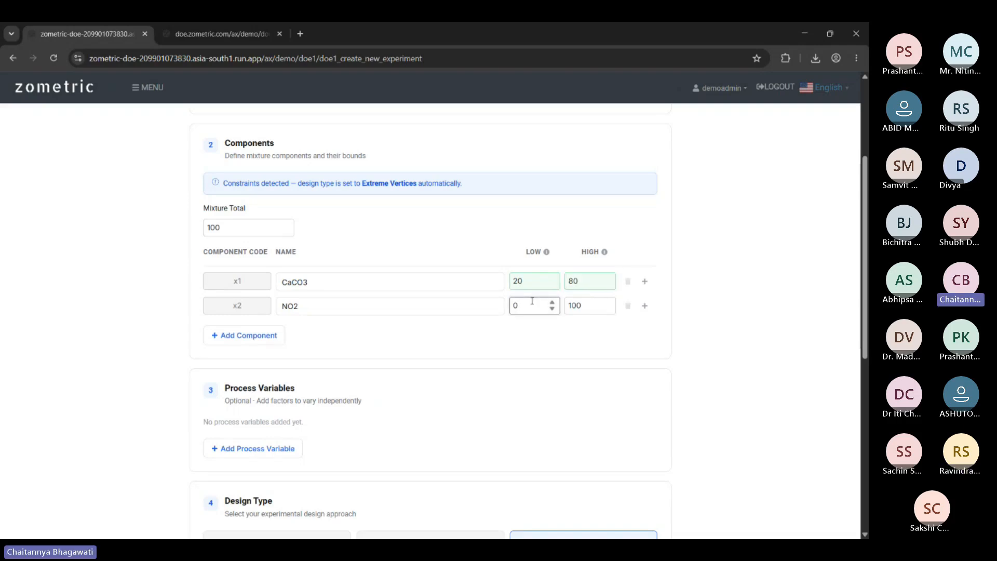
key("BackSpace")
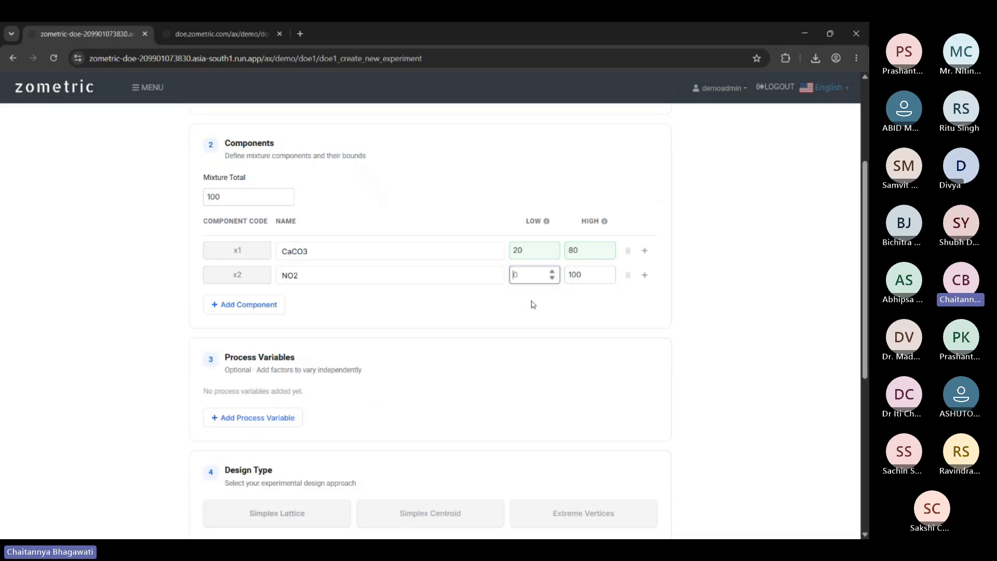
type("10")
key("Tab")
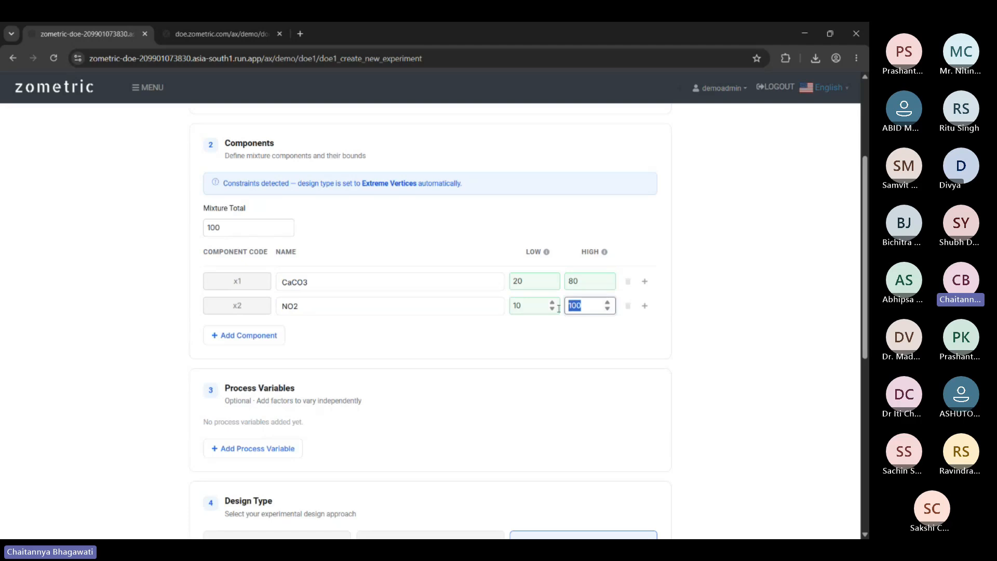
type("95")
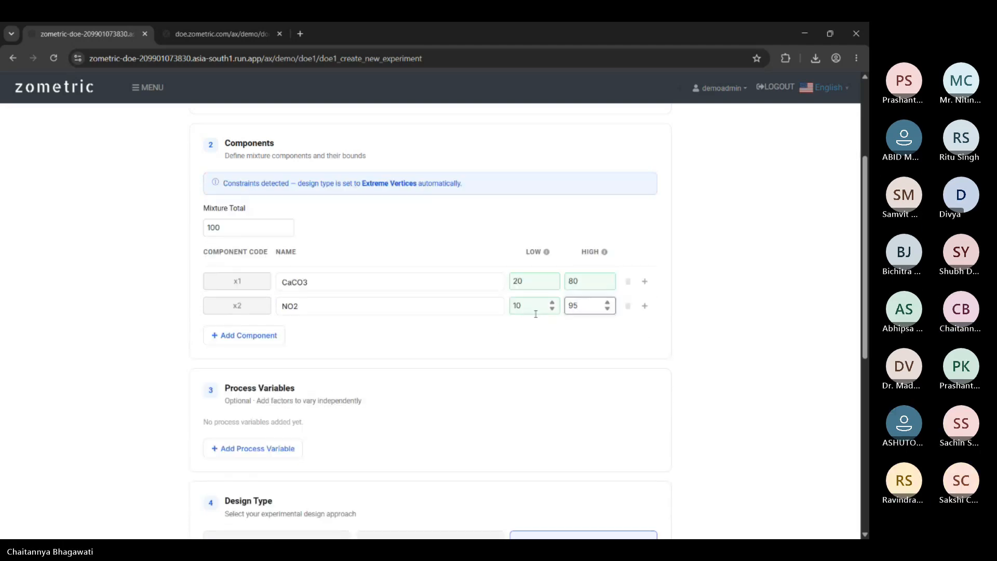
left_click(514, 341)
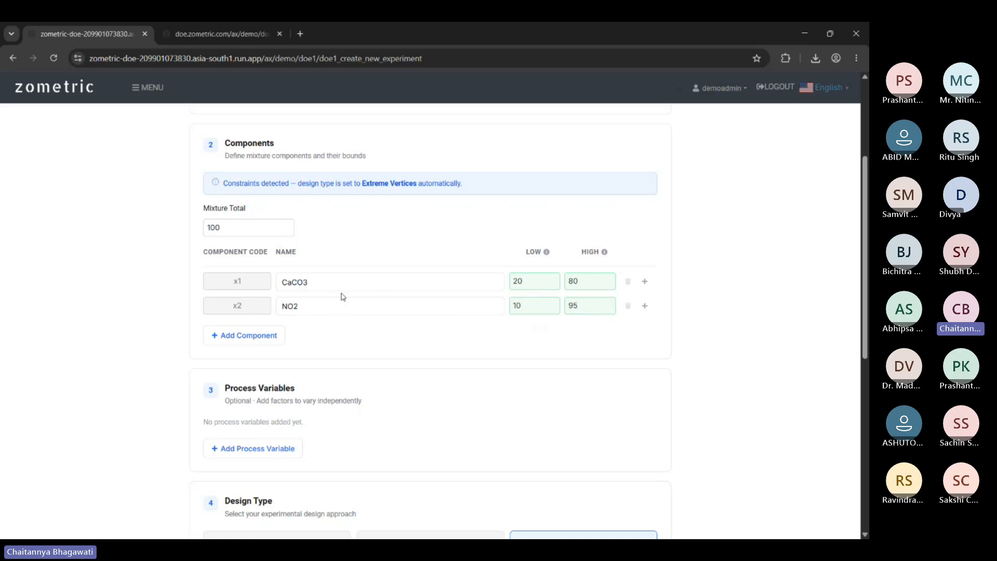
scroll(784, 305, "down", 3)
scroll(784, 305, "down", 5)
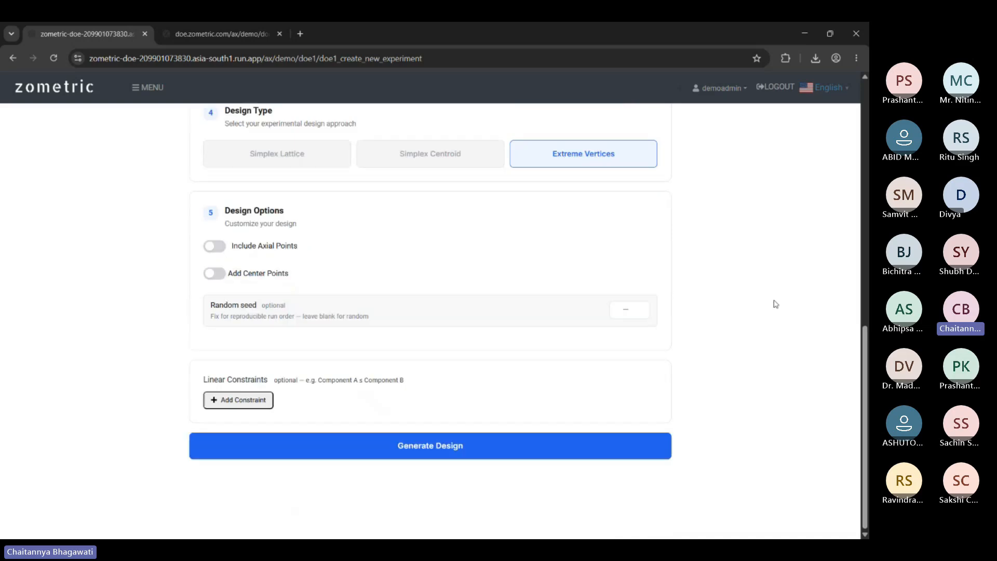
scroll(774, 303, "up", 4)
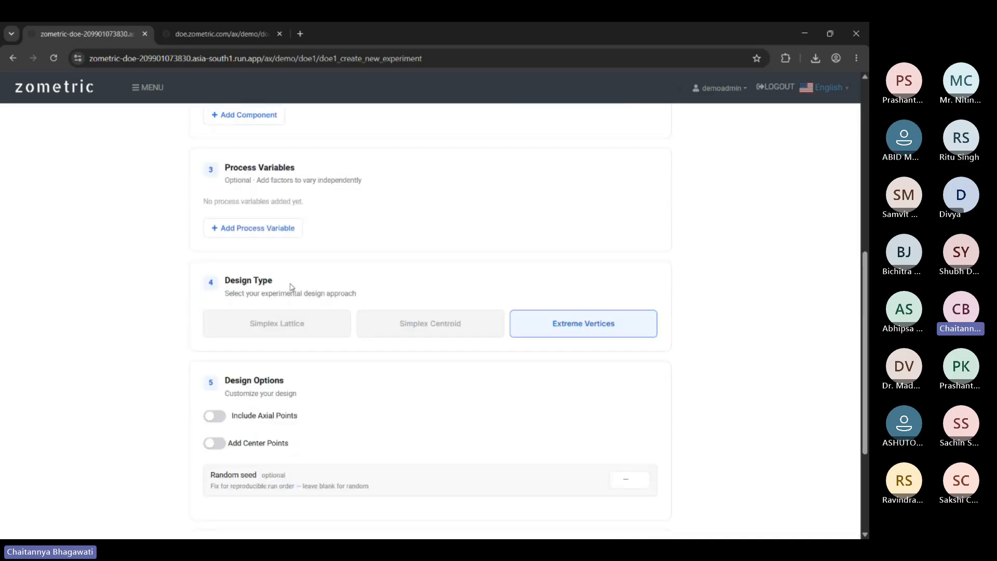
scroll(519, 290, "up", 3)
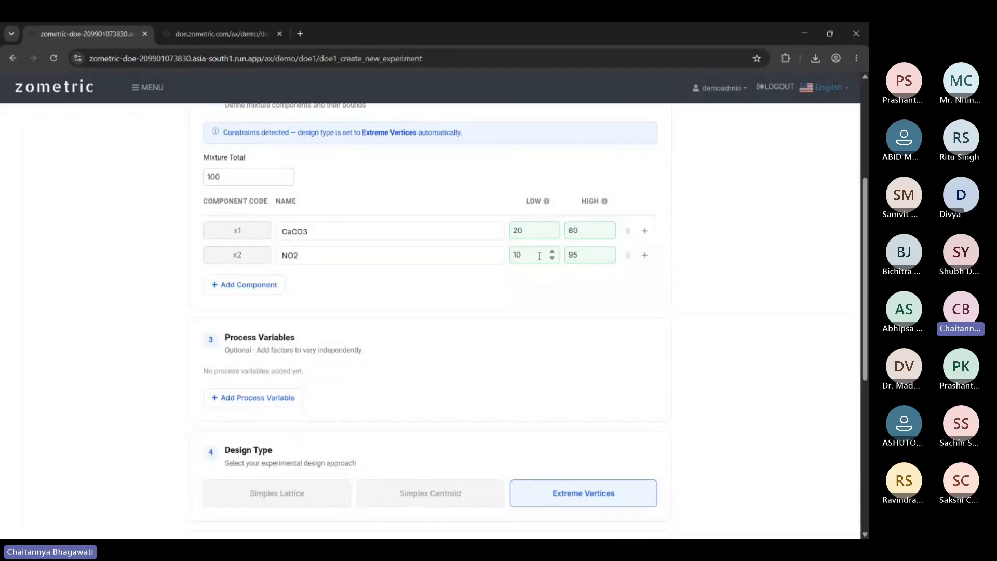
scroll(536, 269, "down", 3)
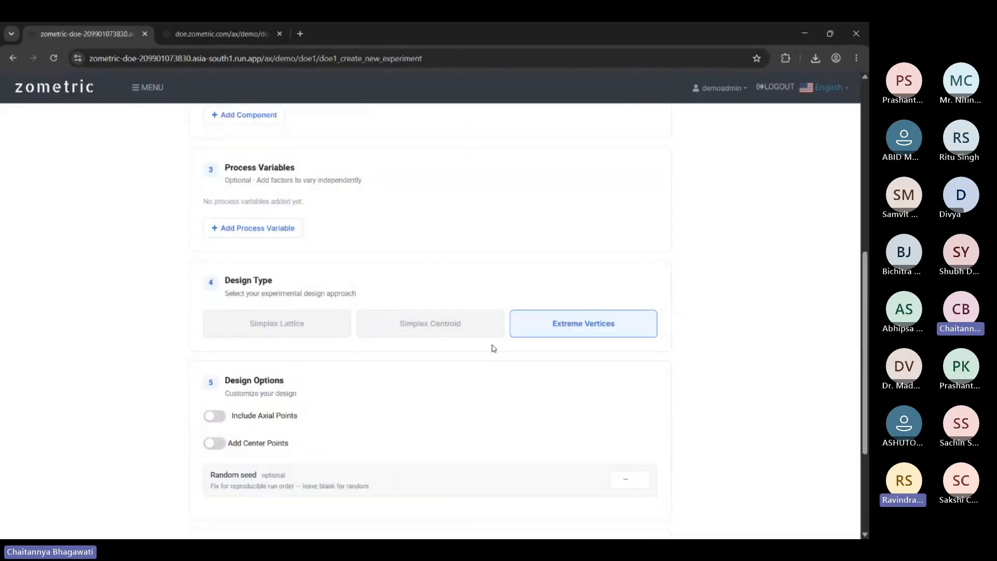
scroll(675, 341, "up", 1)
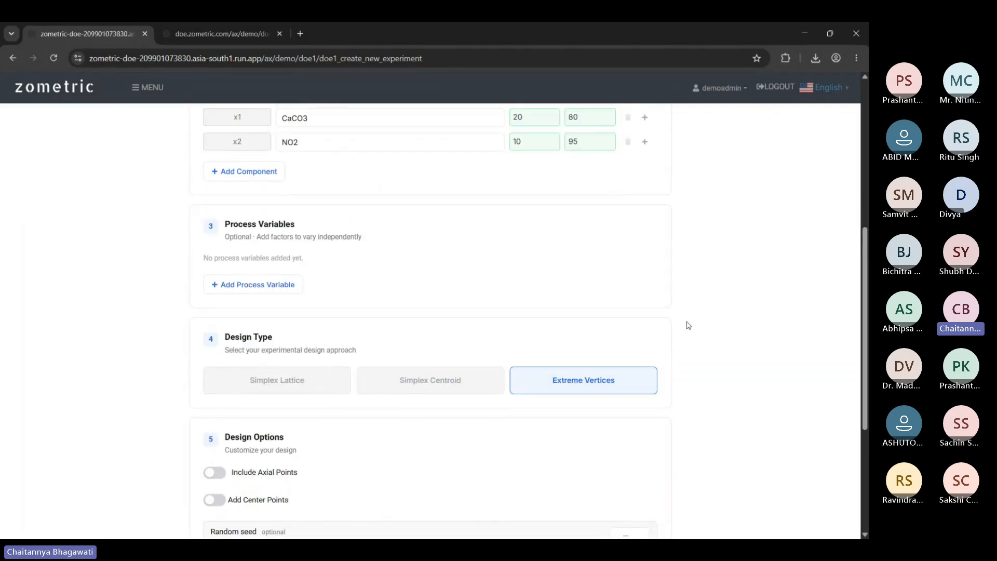
scroll(686, 325, "up", 1)
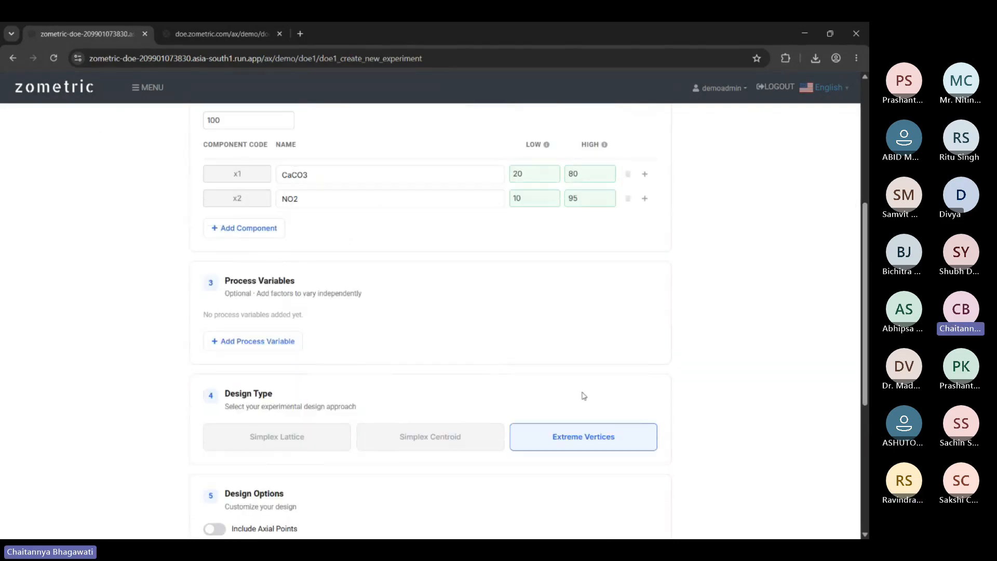
Add process variable z1 with its default range of -1 to 1.
left_click(274, 345)
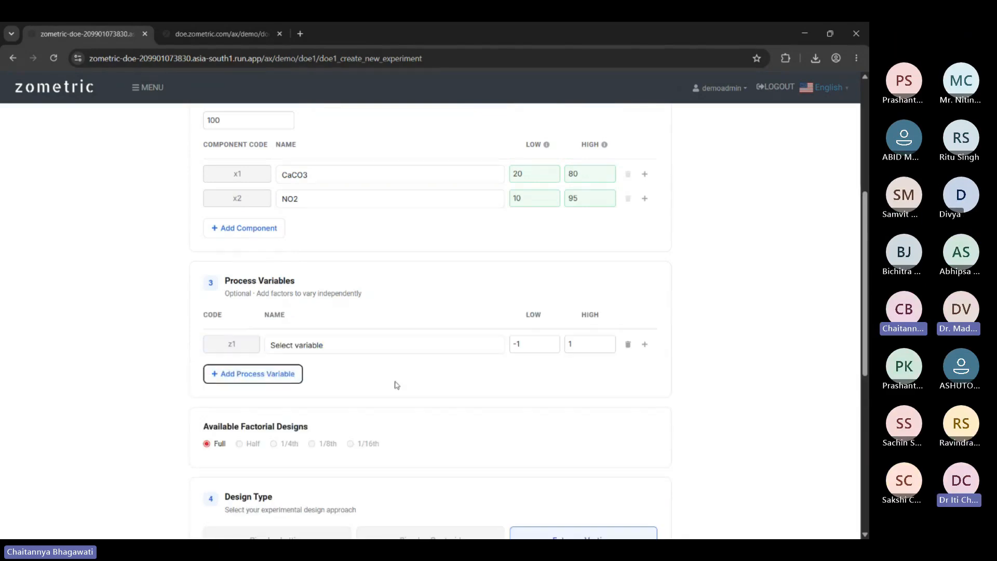
left_click(448, 354)
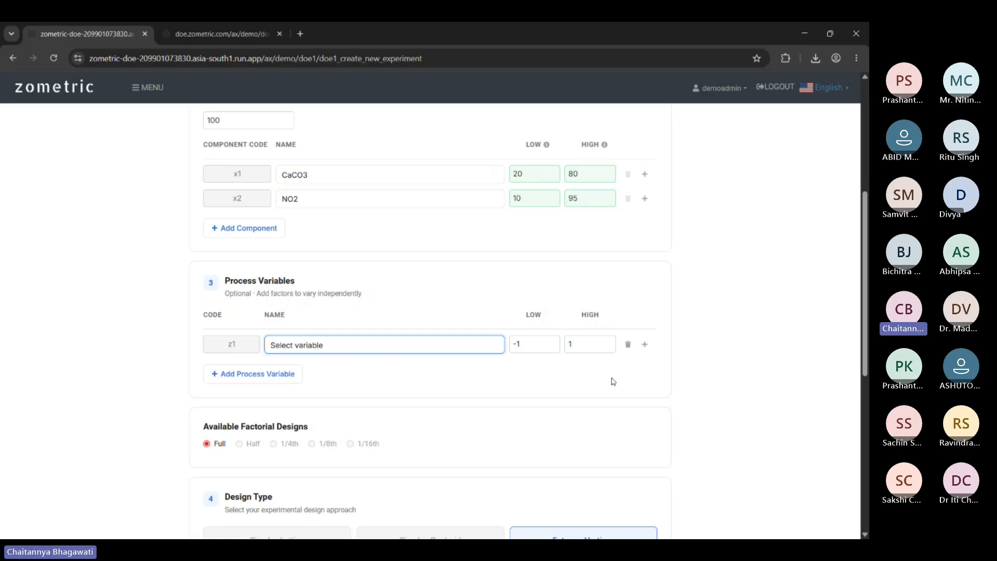
left_click(644, 377)
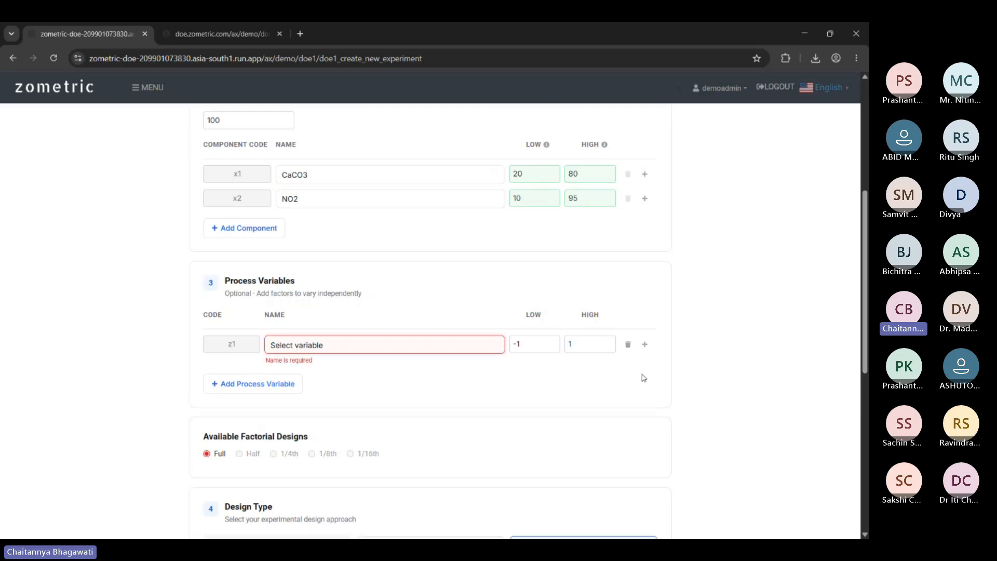
Create a new factor for z1 named Temperature with unit Celcius and save it.
left_click(645, 344)
left_click(385, 257)
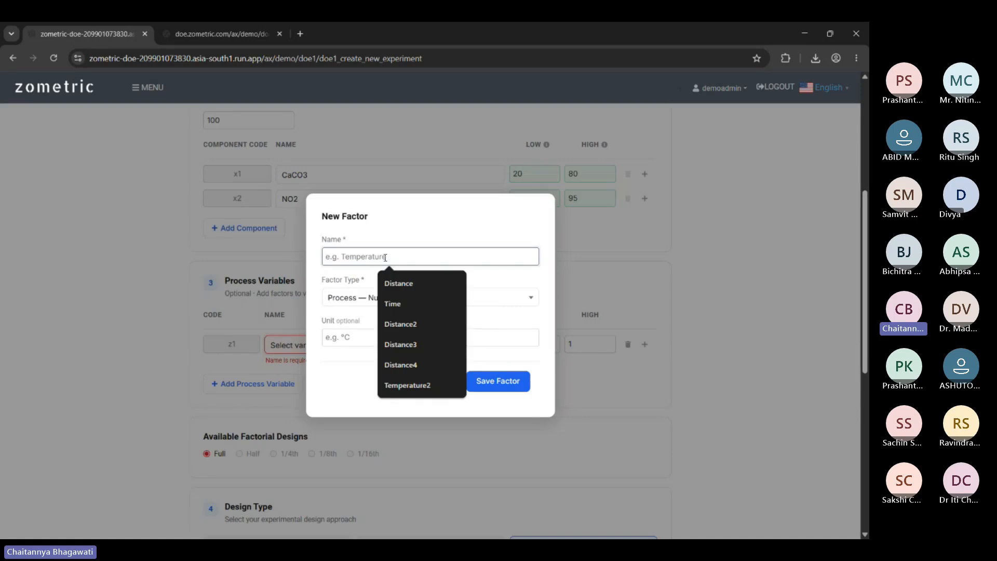
type("Temperature")
left_click(395, 336)
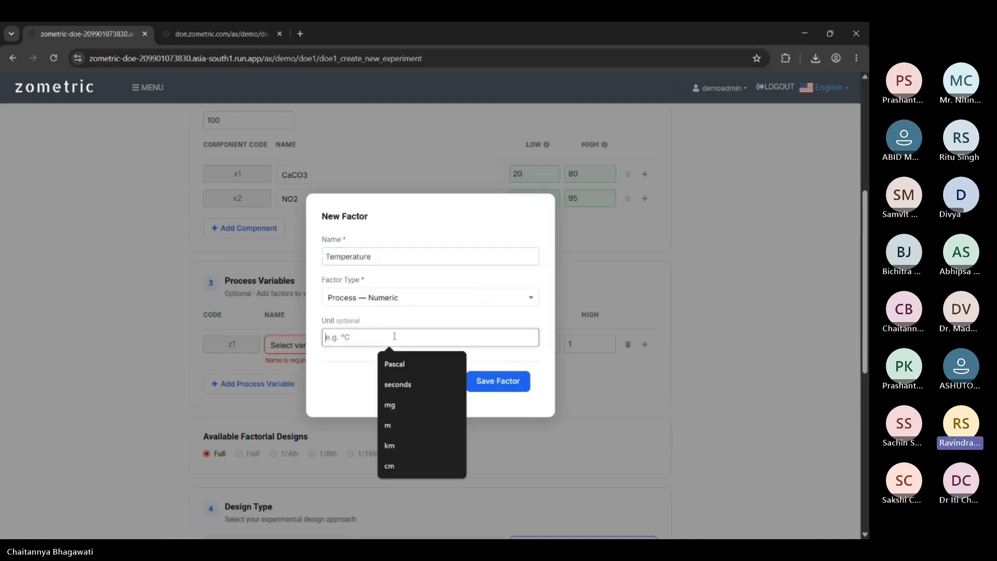
type("Cek")
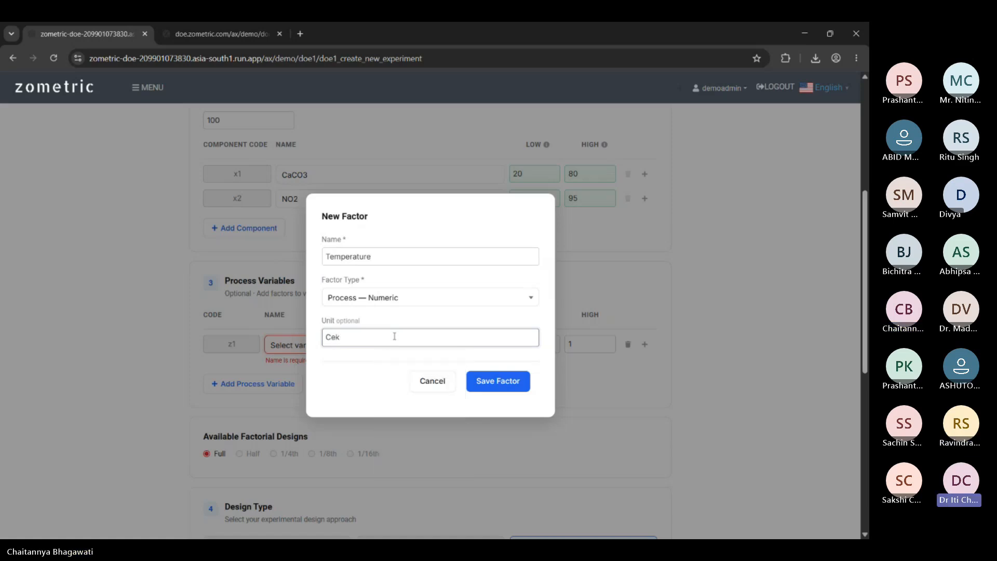
type("cius")
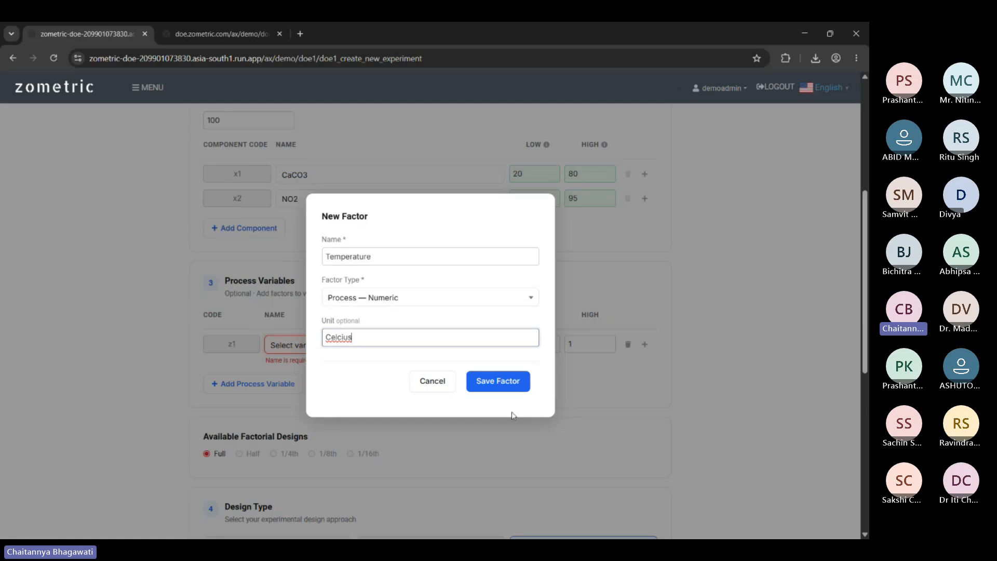
left_click(497, 382)
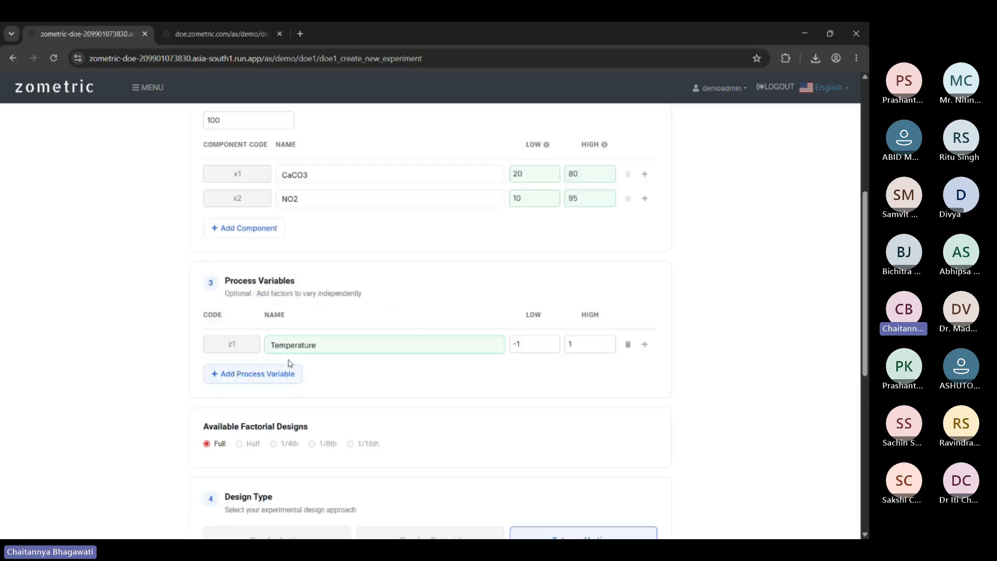
Add process variable rows, then delete the extra z3 and z4 rows, keeping z2.
scroll(394, 338, "down", 1)
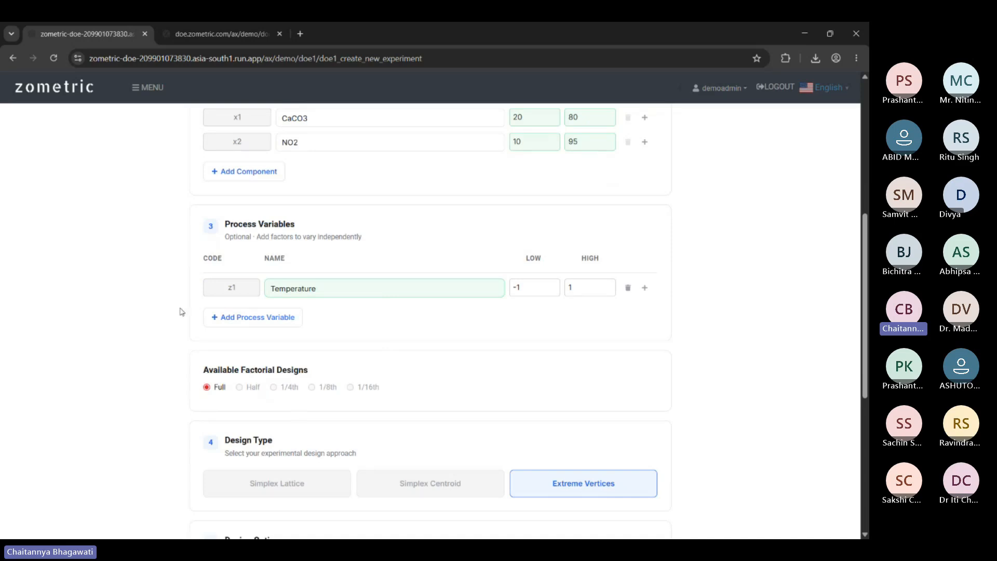
left_click(243, 318)
left_click(246, 341)
left_click(251, 370)
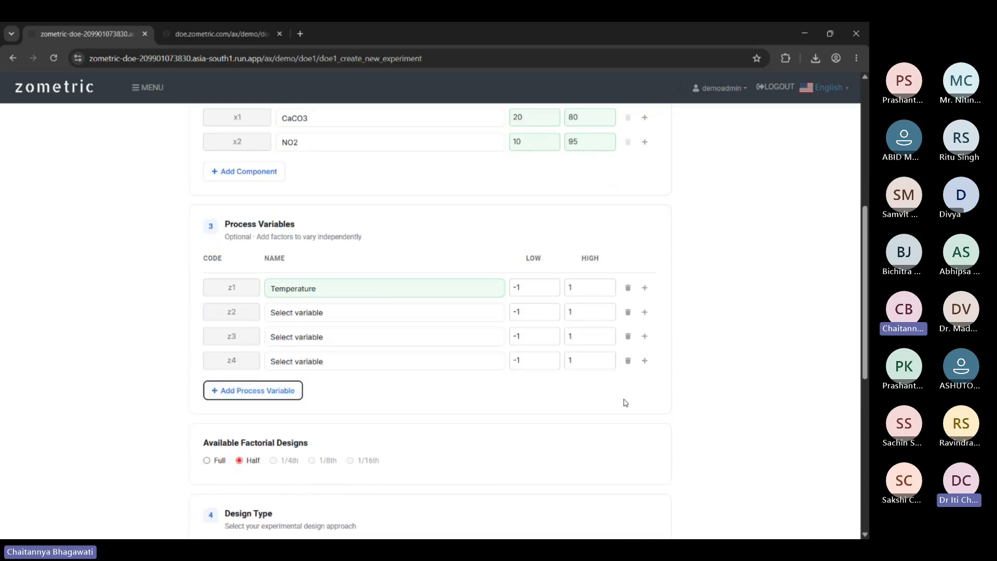
left_click(627, 361)
left_click(627, 336)
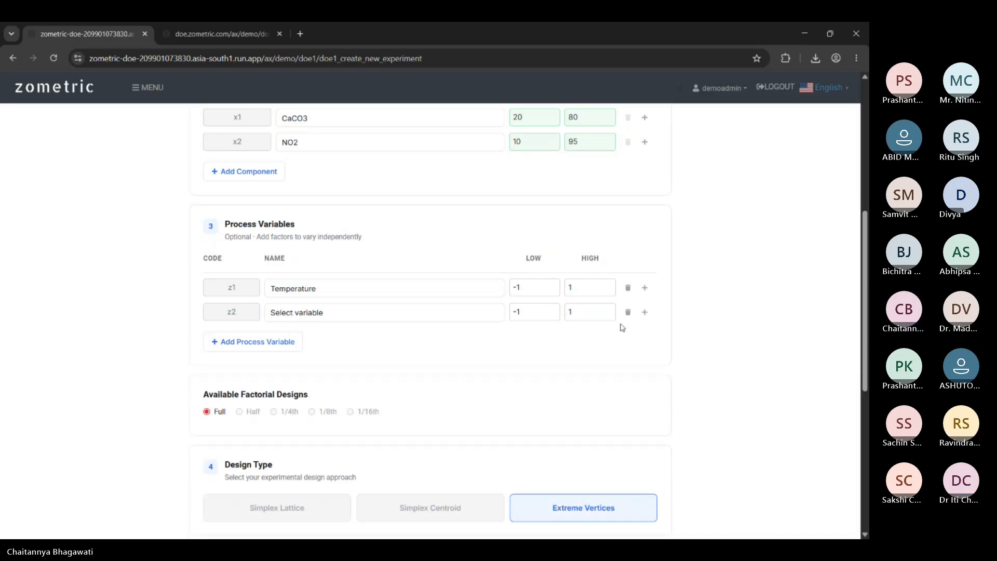
Start a new factor for row z2 and name it Pressure.
left_click(339, 322)
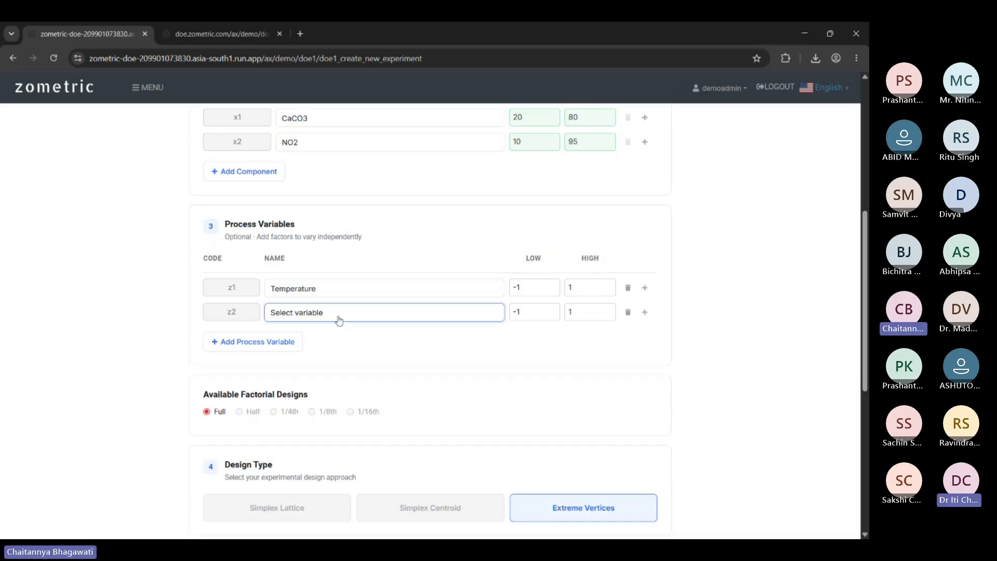
left_click(645, 317)
type("Pressure")
Give the Pressure factor the unit PSI and save it.
left_click(377, 338)
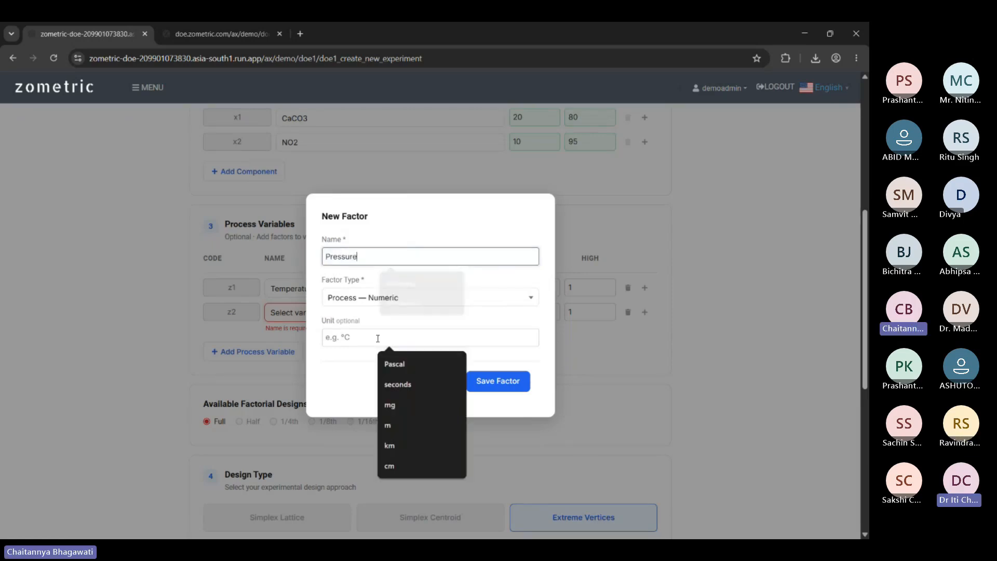
type("PSI")
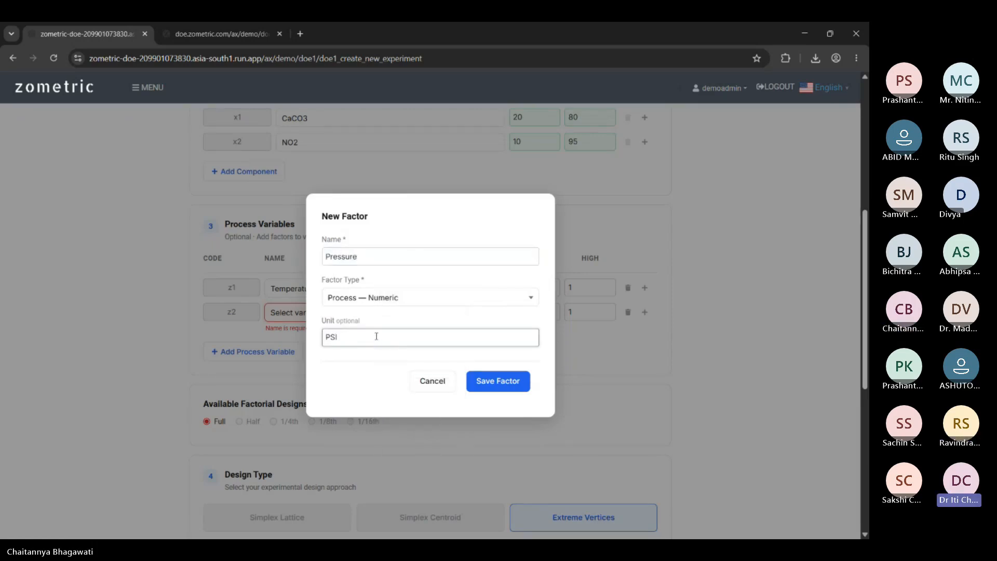
left_click(514, 381)
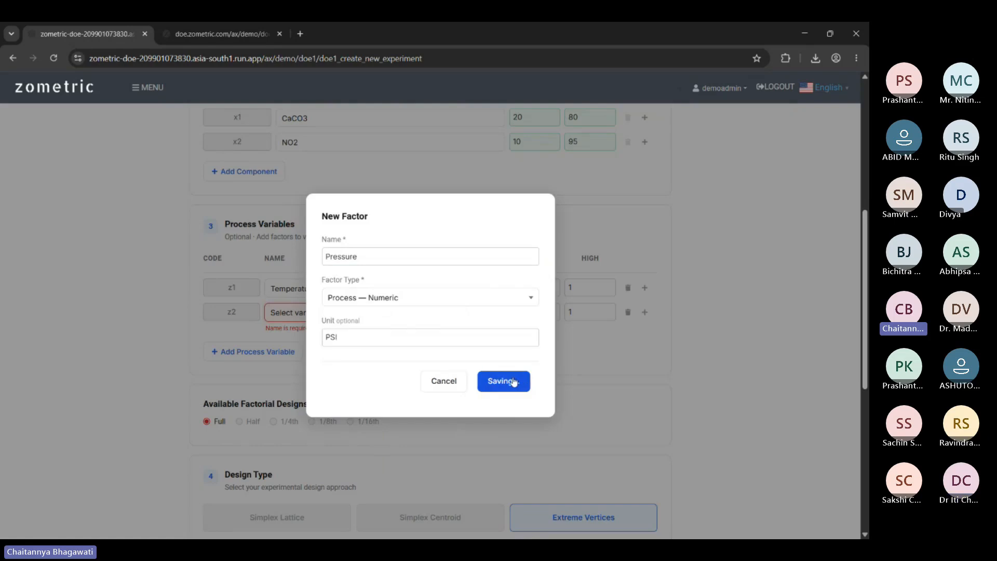
scroll(699, 384, "down", 1)
left_click(318, 228)
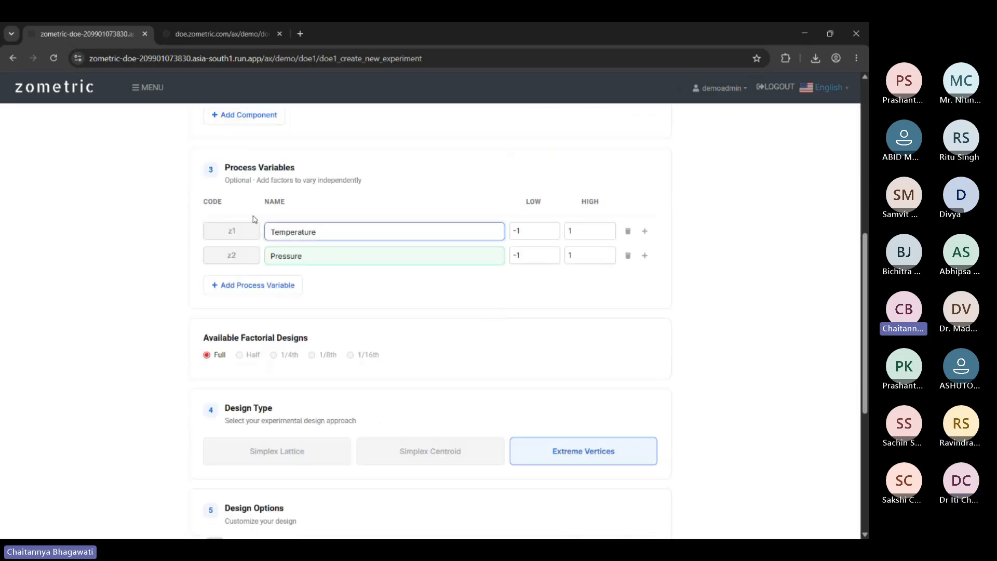
scroll(375, 336, "up", 1)
scroll(375, 336, "up", 4)
scroll(465, 370, "down", 3)
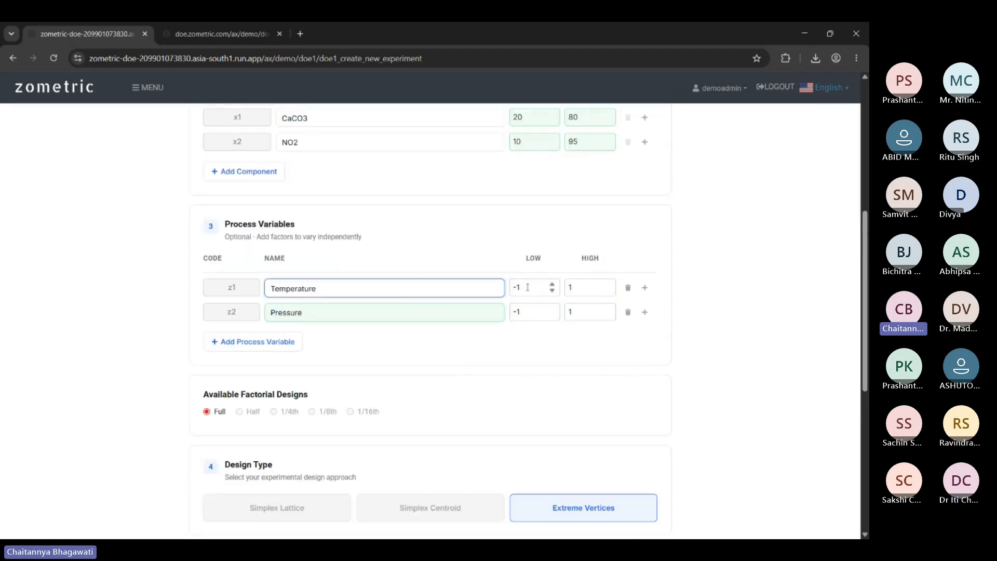
scroll(654, 208, "up", 2)
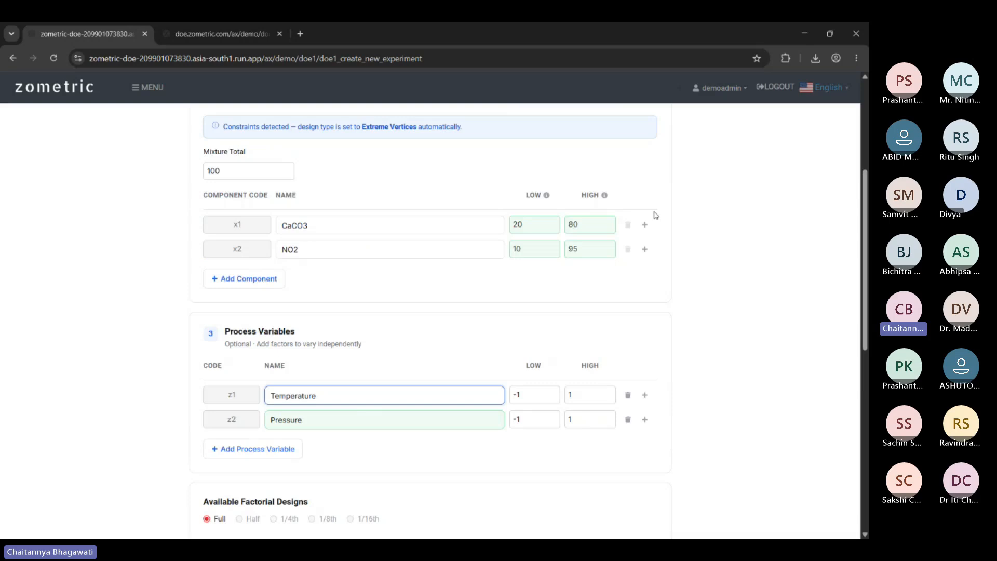
scroll(522, 288, "down", 2)
Set Temperature's range to low 100 and high 200.
left_click(522, 287)
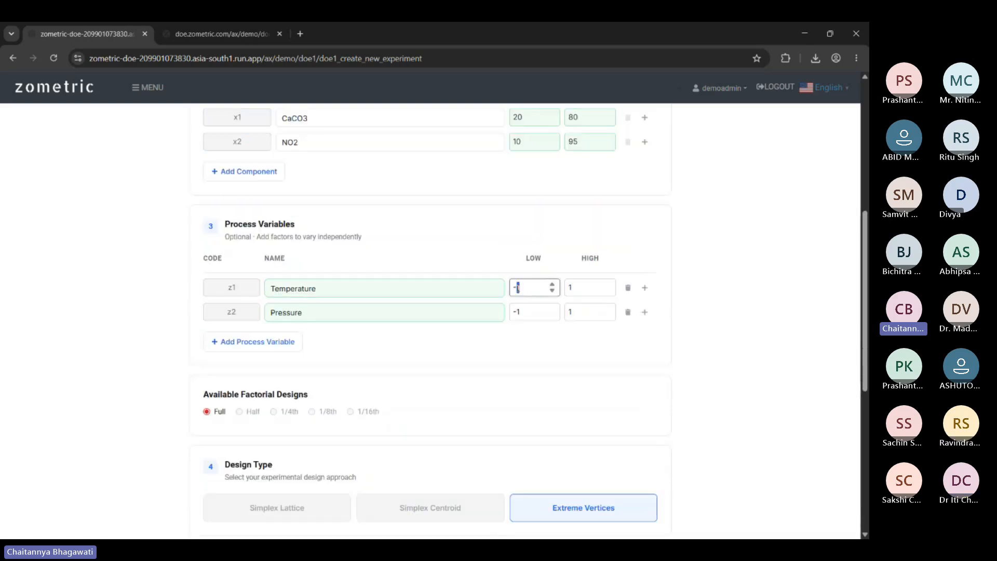
left_click(581, 285)
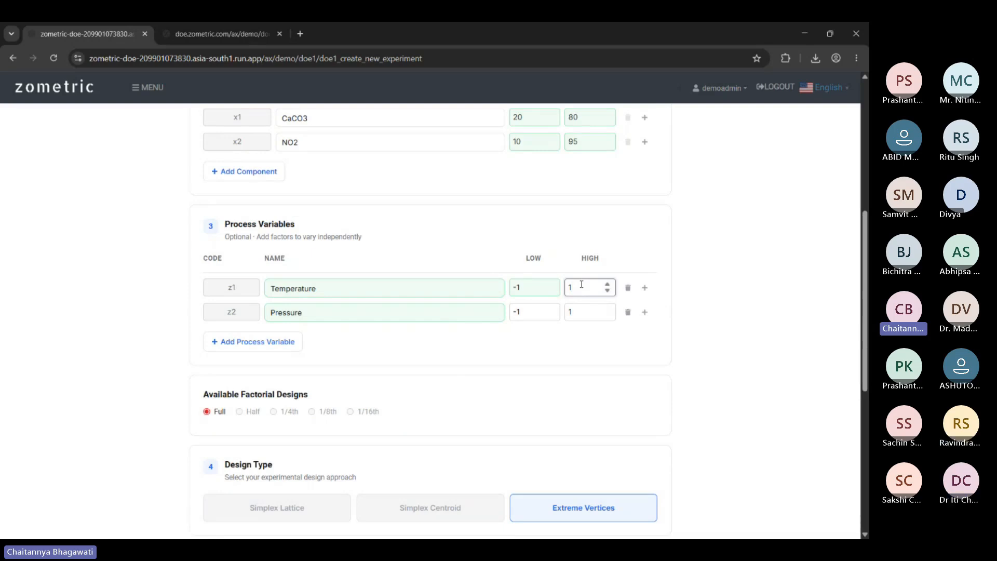
left_click(524, 287)
key("BackSpace")
key("BackSpace")
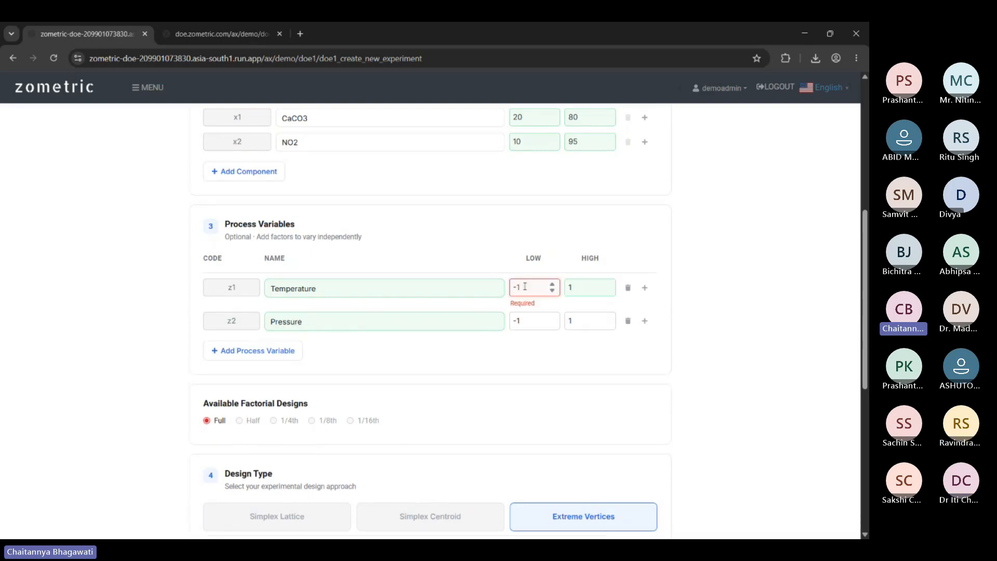
type("100")
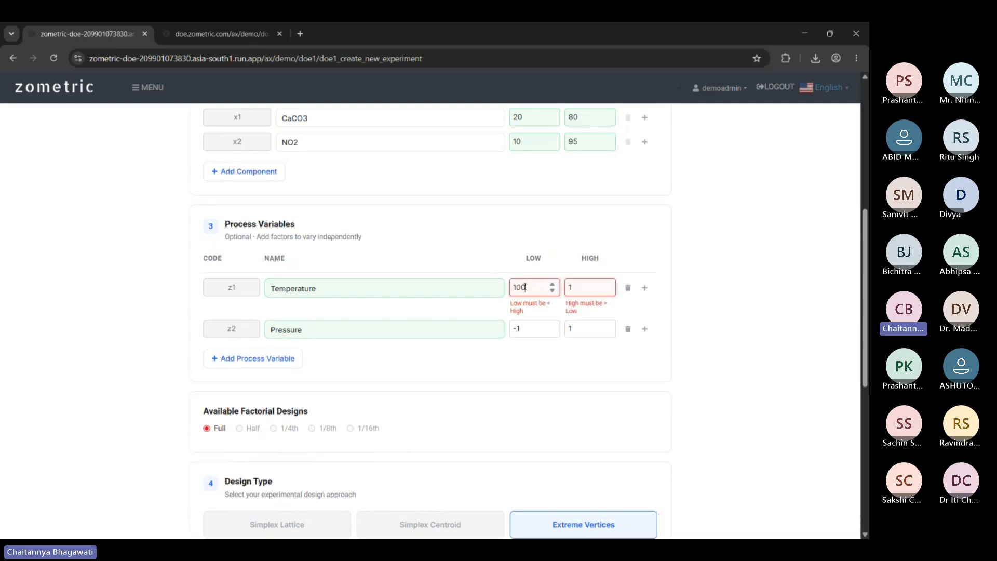
left_click(585, 287)
key("BackSpace")
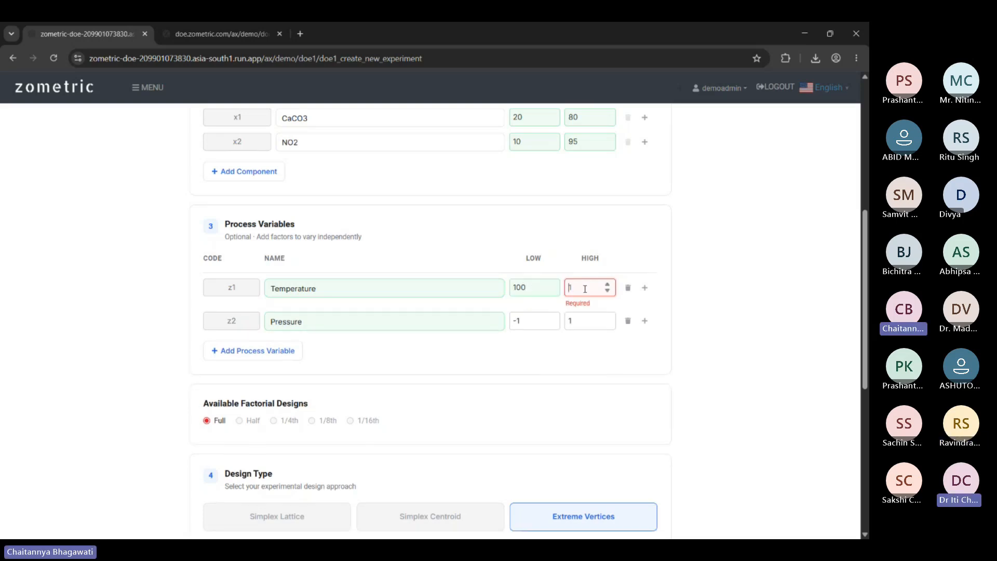
type("200")
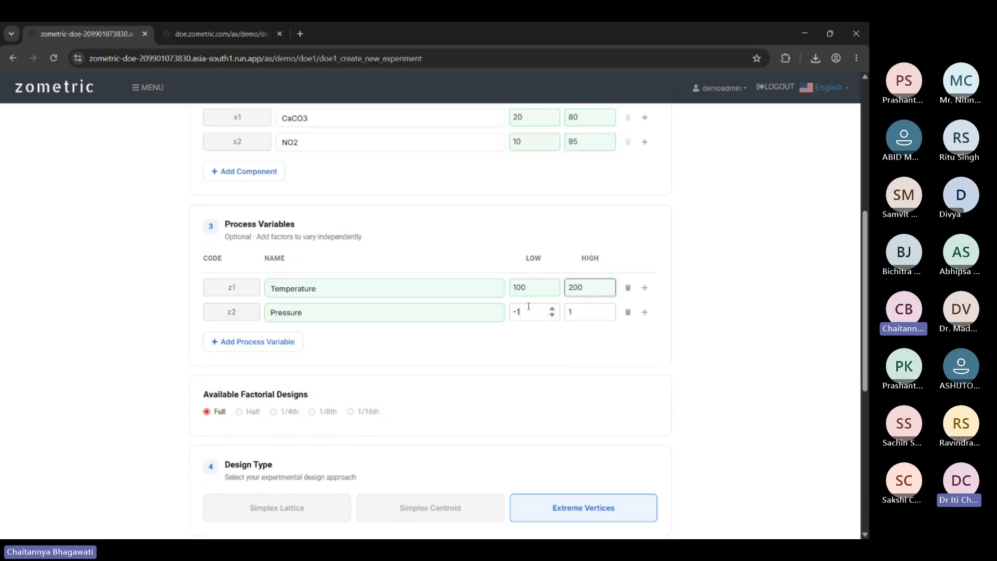
Set Pressure's range to low 300 and high 500.
left_click_drag(529, 306, 507, 309)
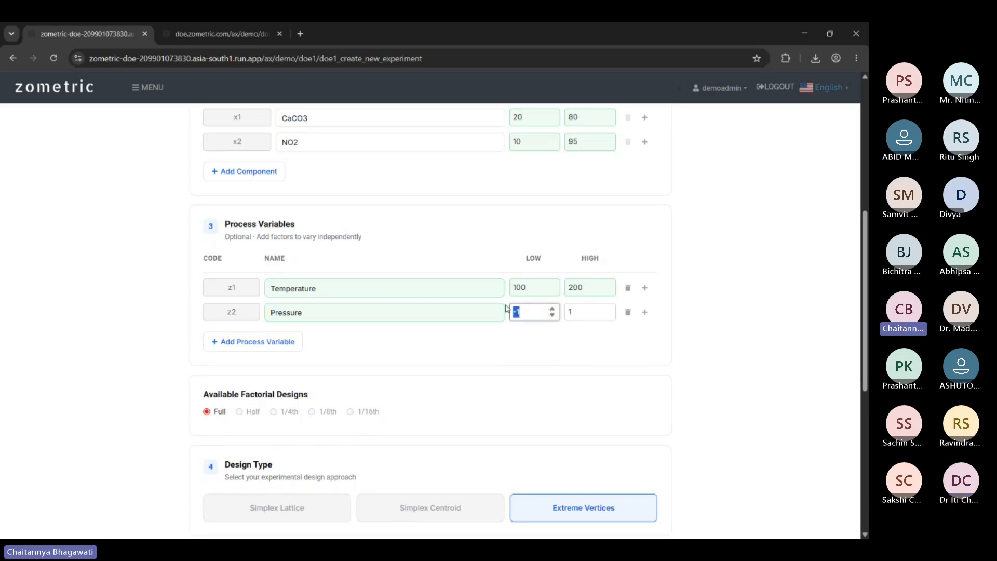
type("300")
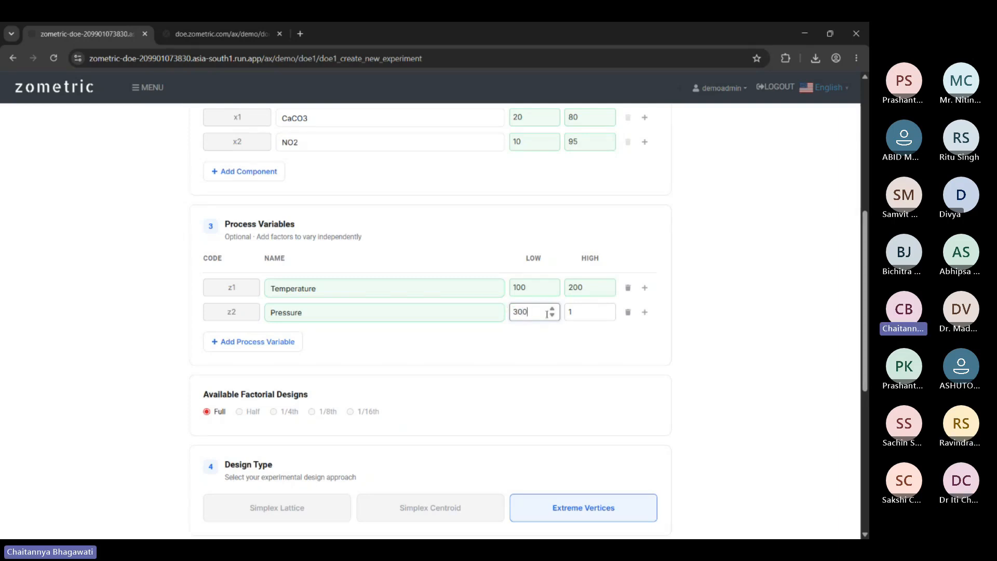
double_click(567, 317)
type("5")
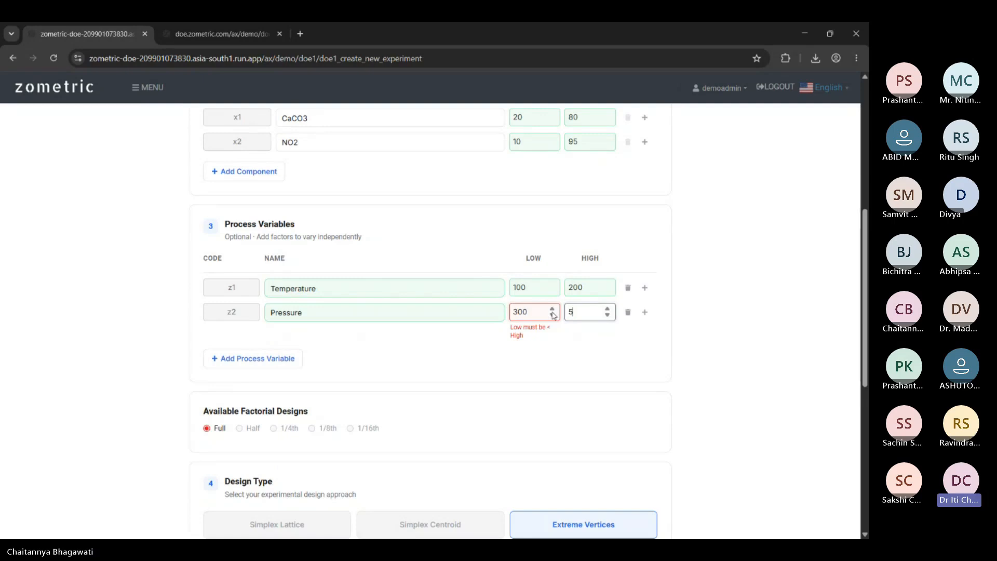
type("00")
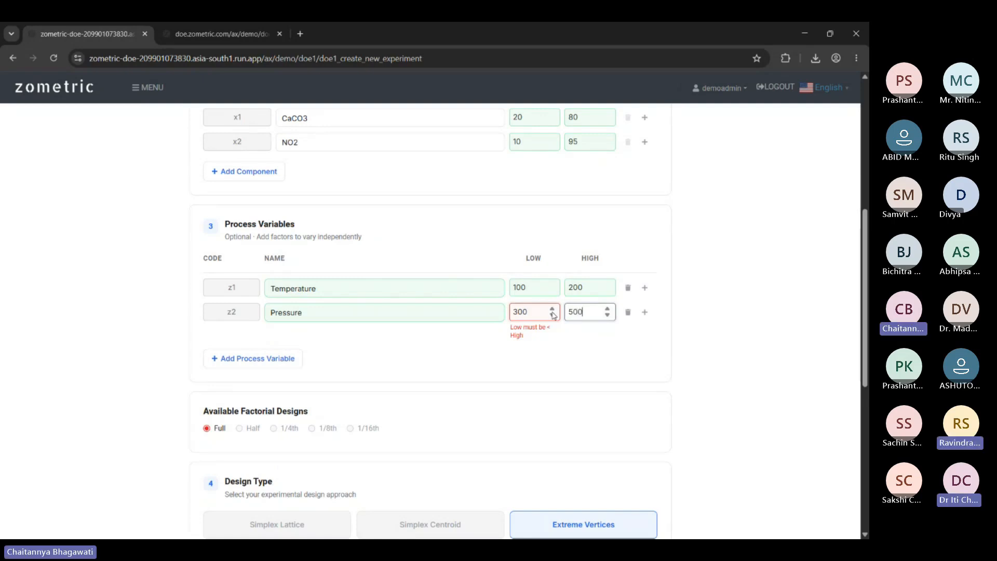
left_click(532, 363)
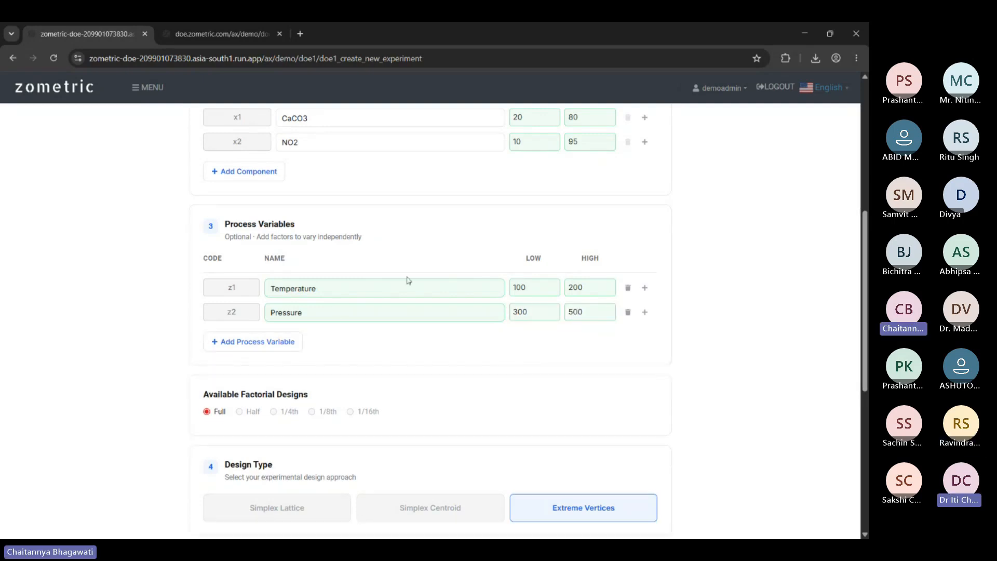
scroll(247, 254, "up", 2)
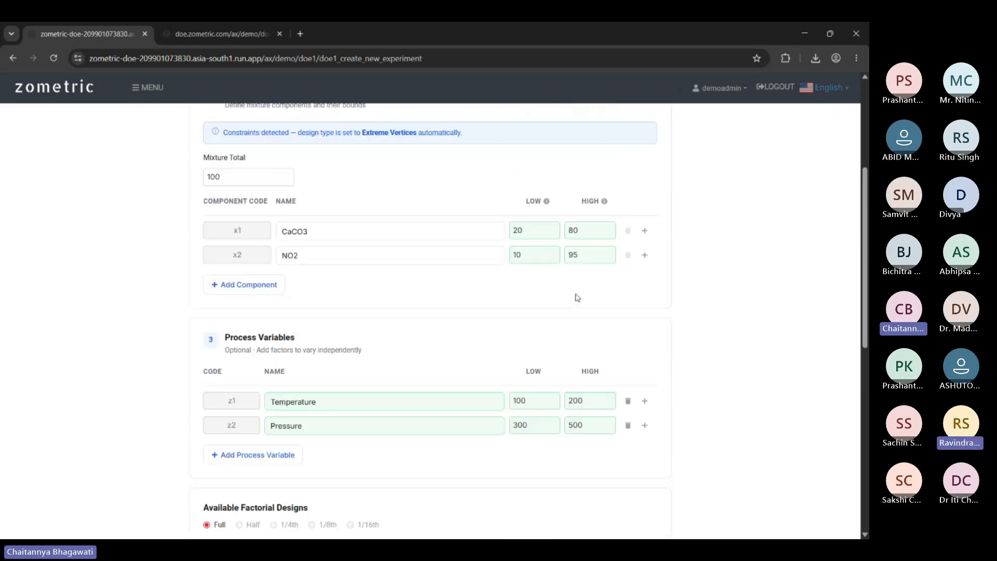
scroll(334, 230, "down", 2)
scroll(510, 272, "up", 1)
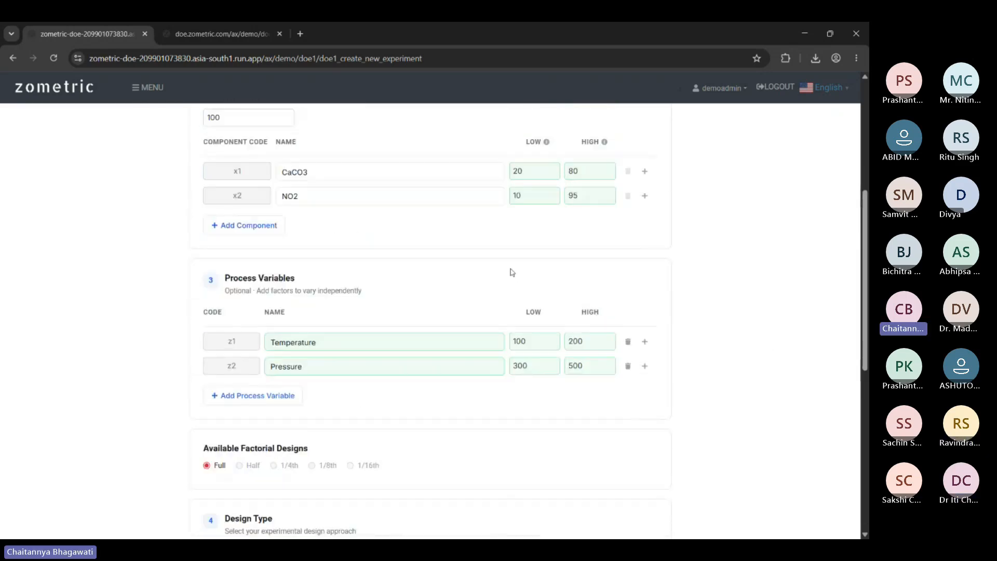
scroll(508, 265, "down", 2)
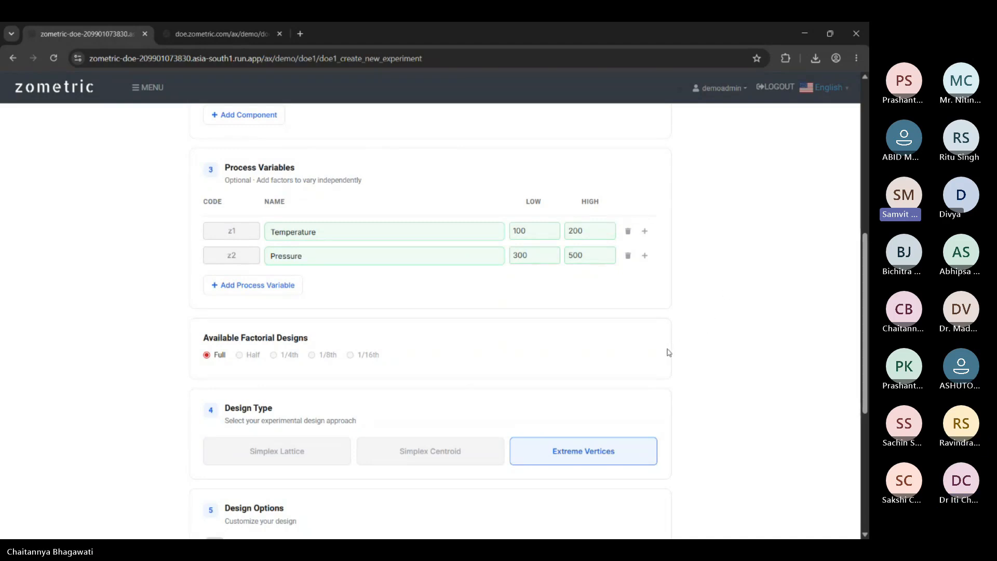
scroll(668, 352, "up", 3)
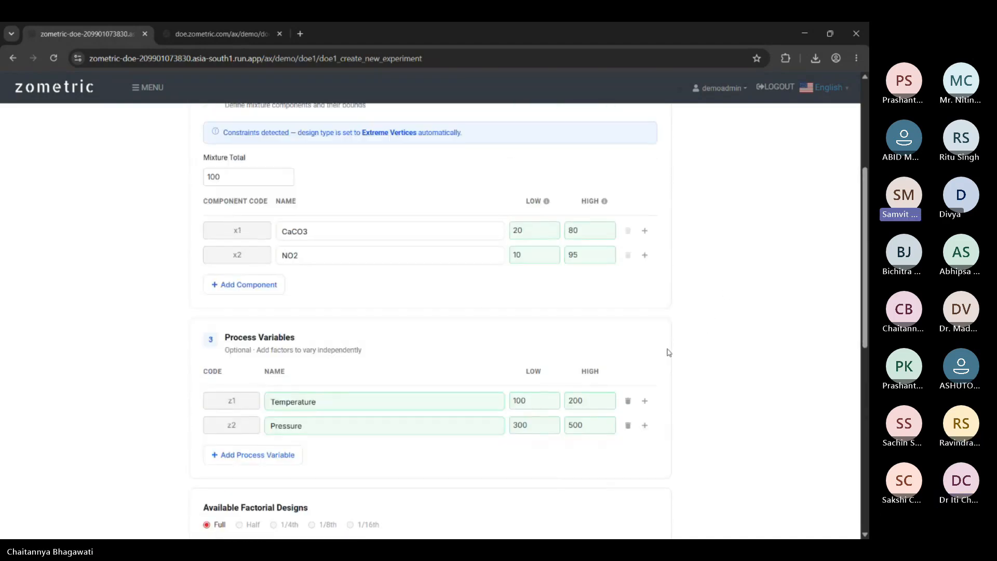
scroll(668, 353, "up", 1)
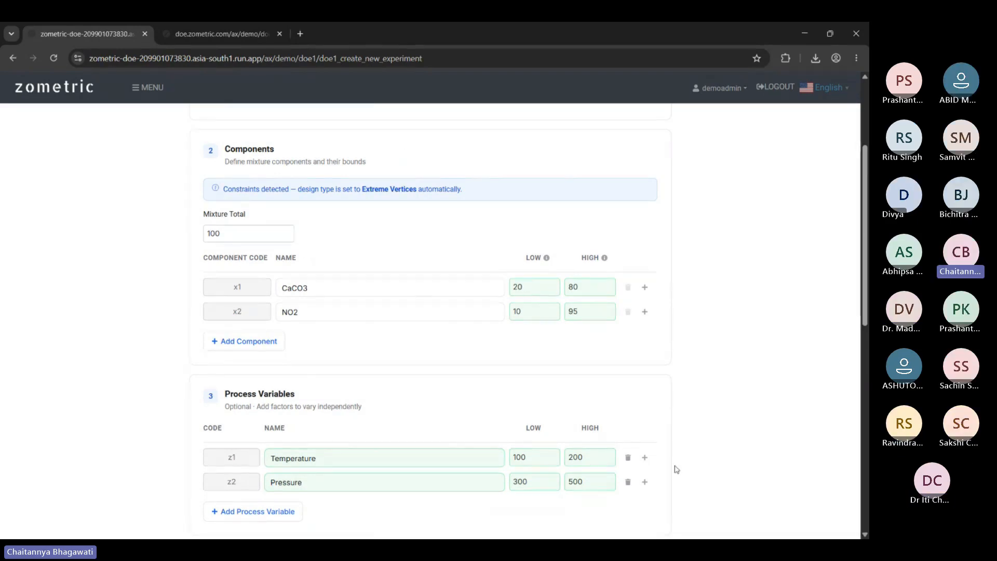
Lower CaCO3's upper bound from 80 to 40.
left_click(530, 285)
left_click(590, 289)
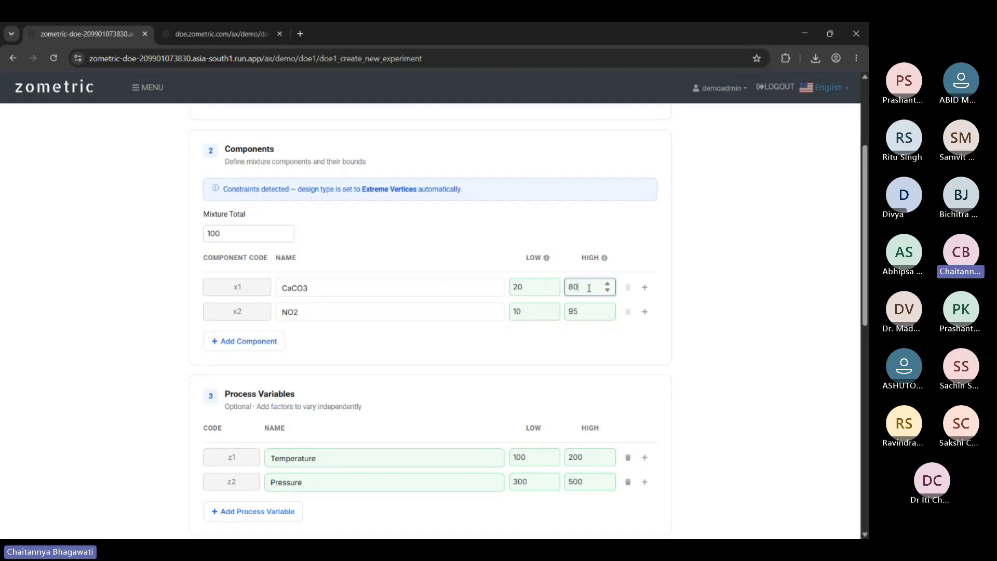
key("BackSpace")
key("BackSpace")
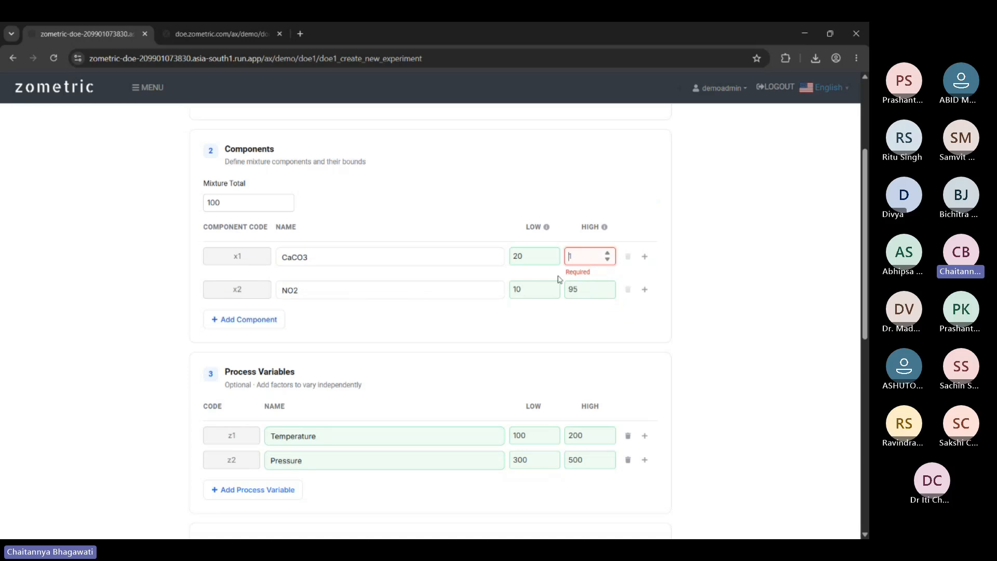
type("40")
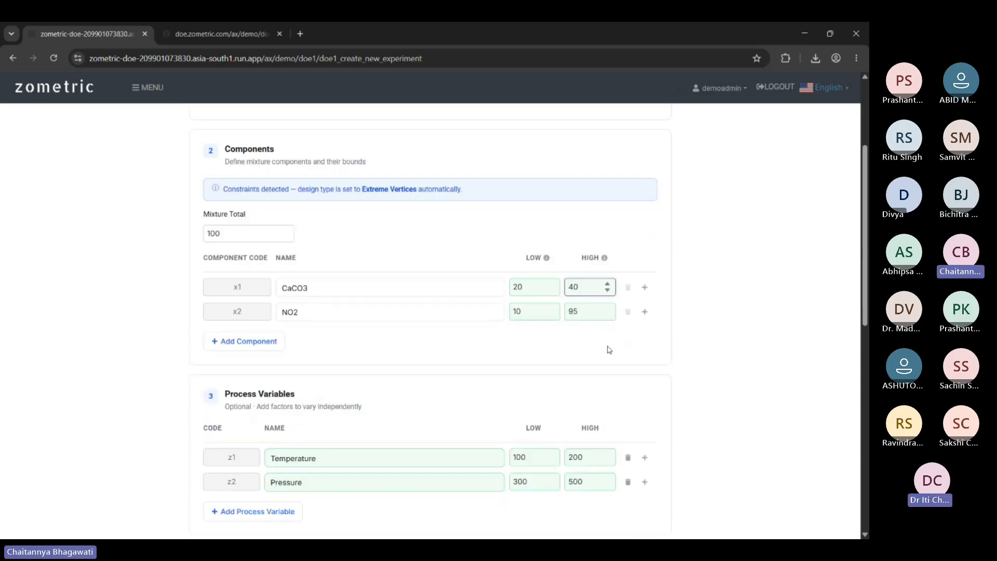
Lower NO2's upper bound from 95 to 40 and review the infeasible-mixture warning.
left_click(585, 310)
key("BackSpace")
key("BackSpace")
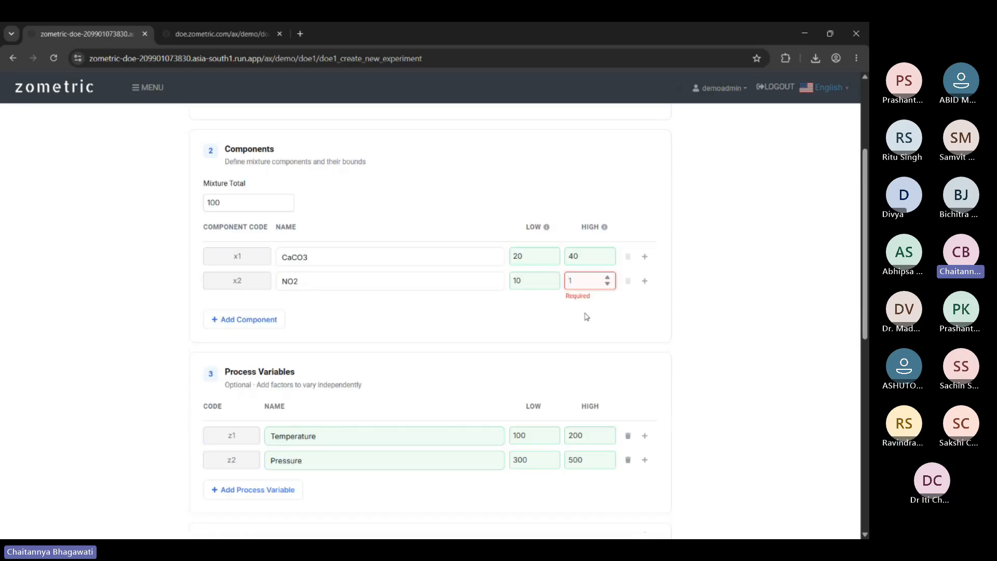
type("40")
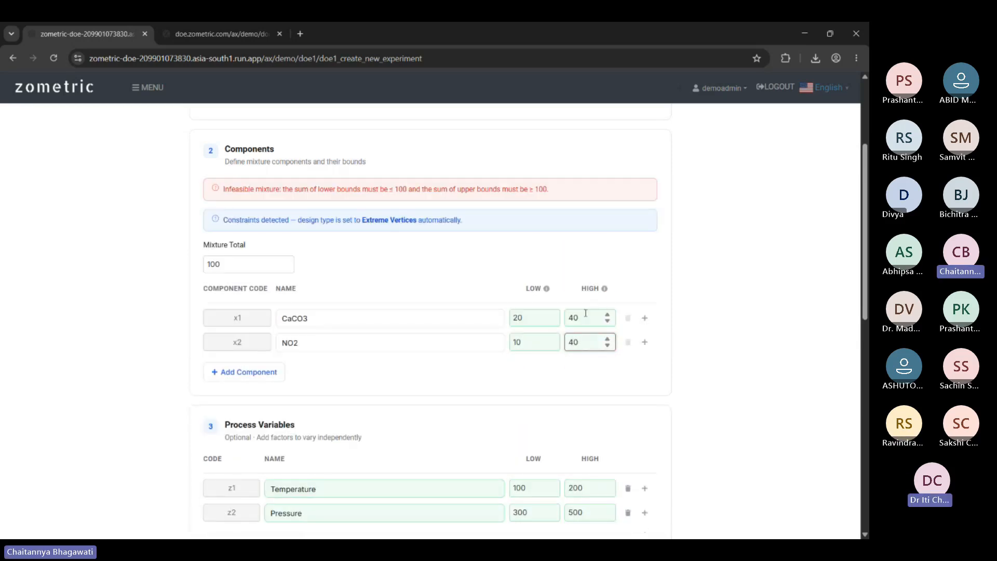
left_click(588, 383)
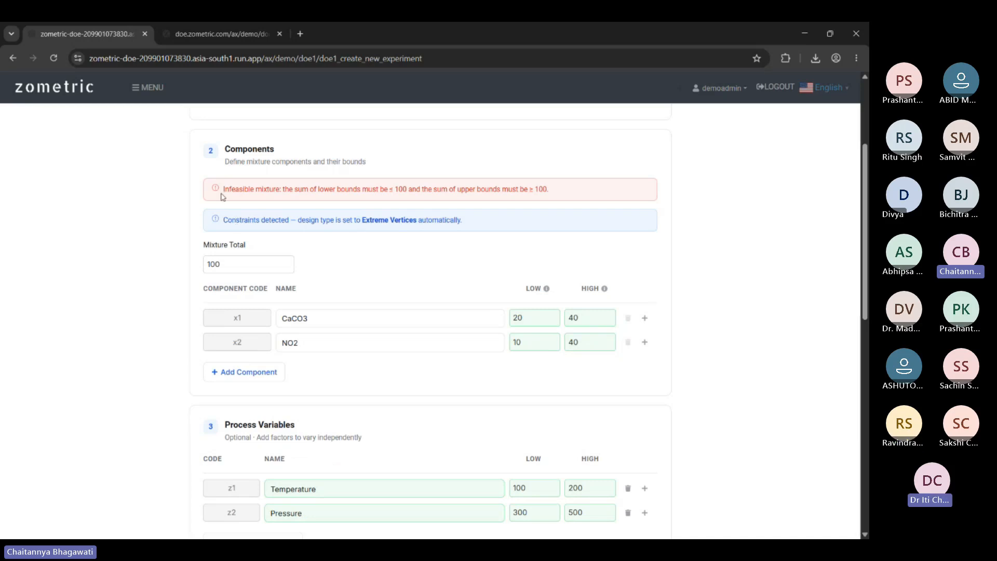
left_click_drag(222, 192, 563, 192)
left_click(570, 194)
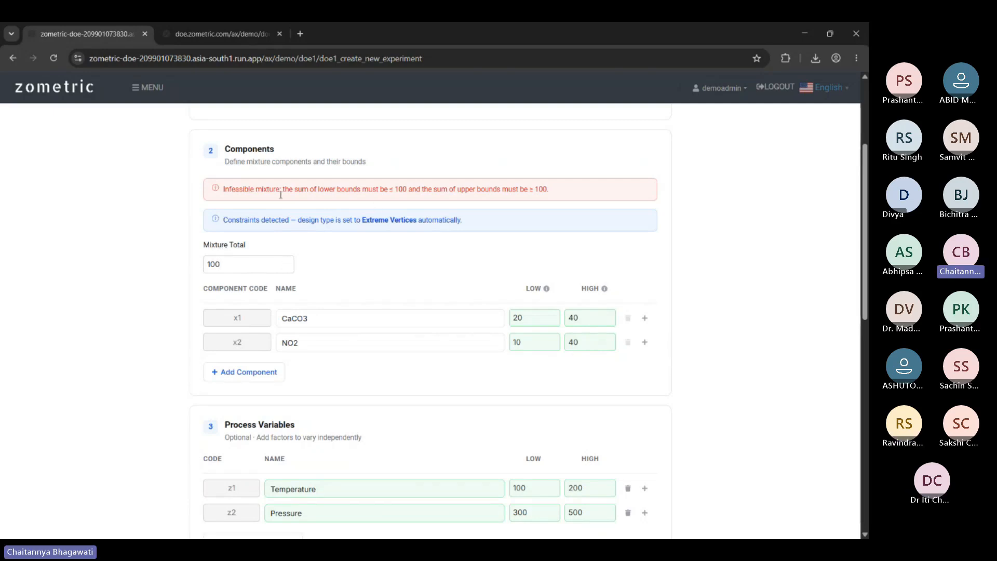
scroll(685, 263, "down", 10)
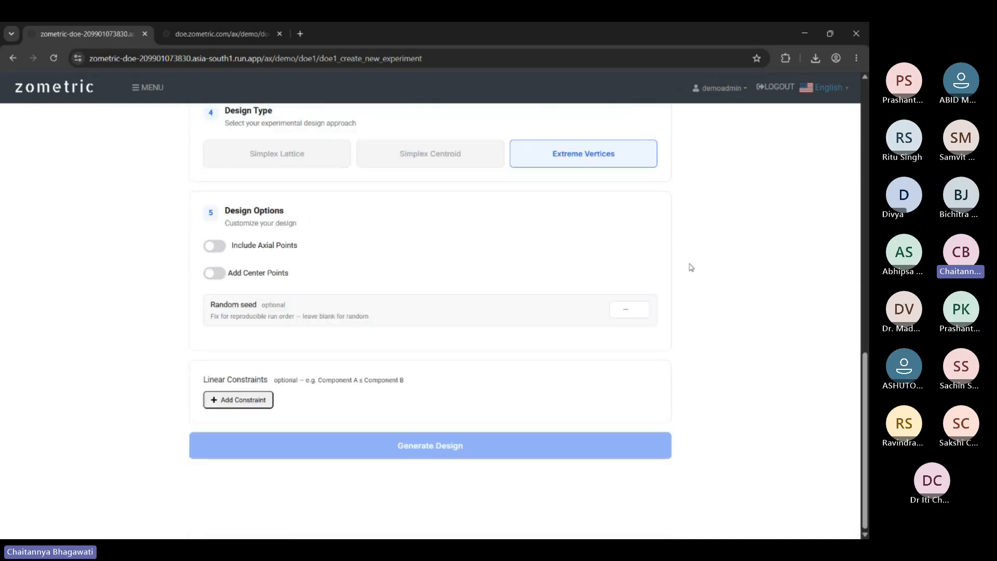
scroll(747, 327, "up", 1)
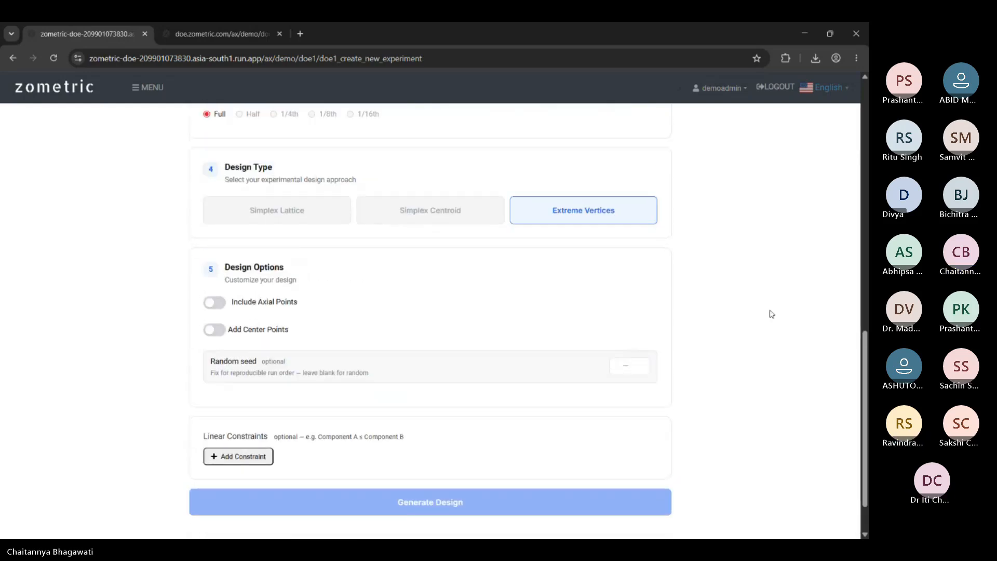
scroll(772, 314, "up", 10)
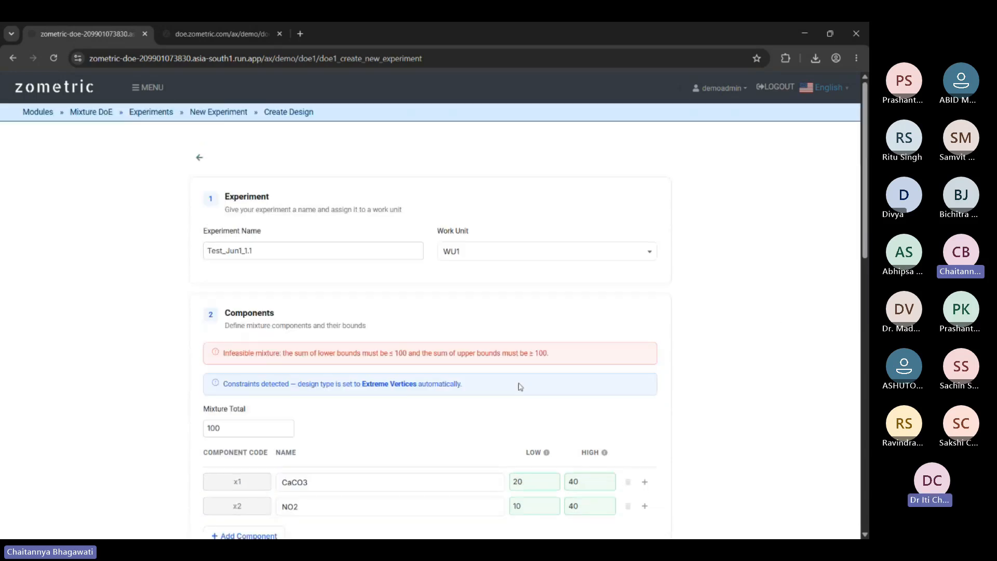
scroll(531, 378, "down", 2)
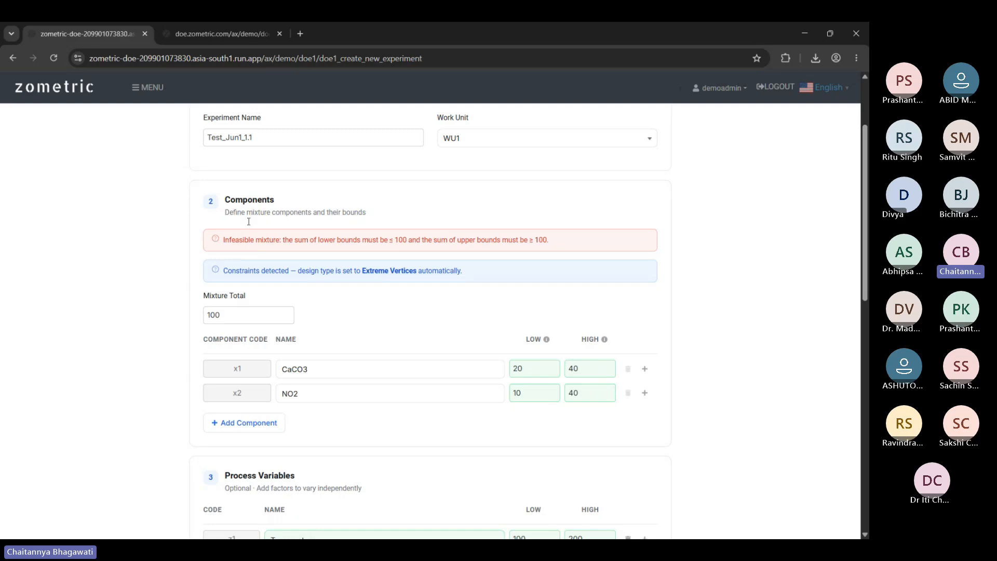
Try 80 as the Mixture Total, then restore it to 100.
left_click_drag(243, 315, 173, 314)
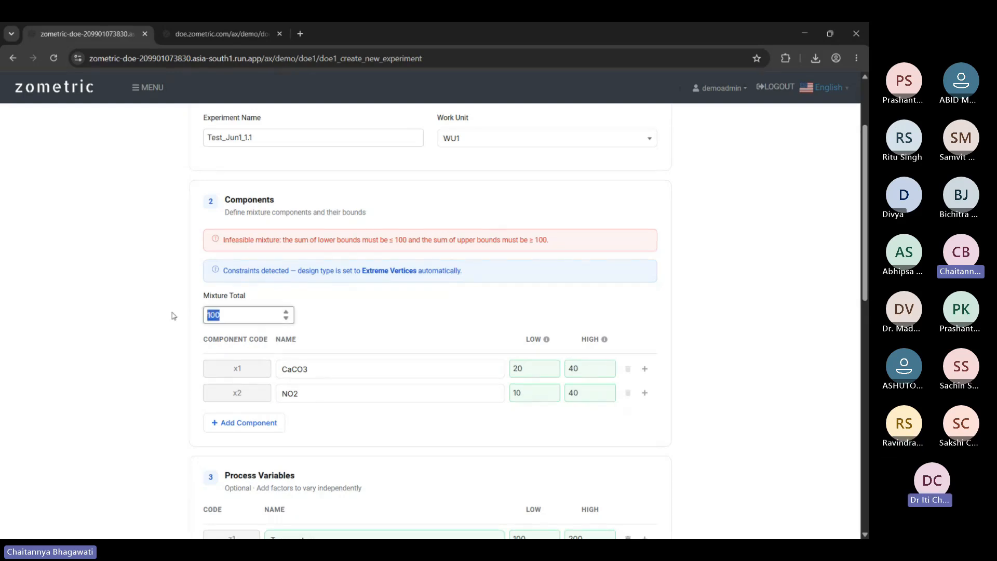
type("80")
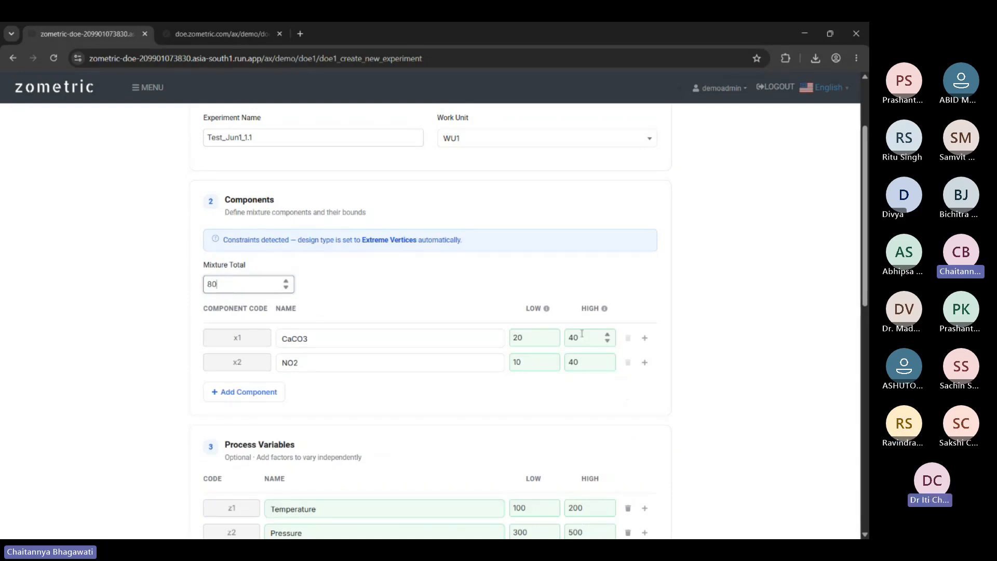
key("BackSpace")
key("BackSpace")
type("100")
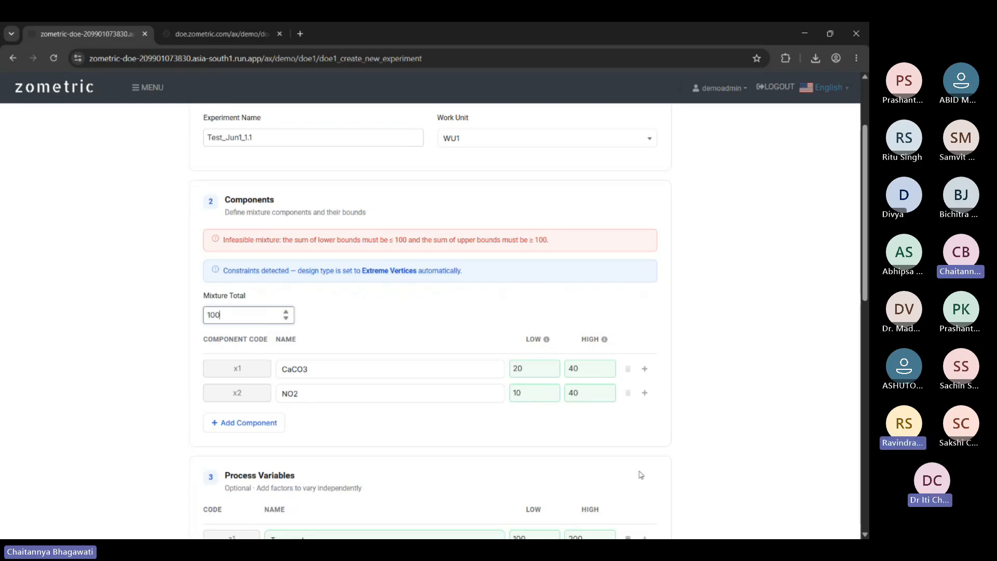
Restore the upper bounds to 80 for CaCO3 and 95 for NO2.
left_click(581, 365)
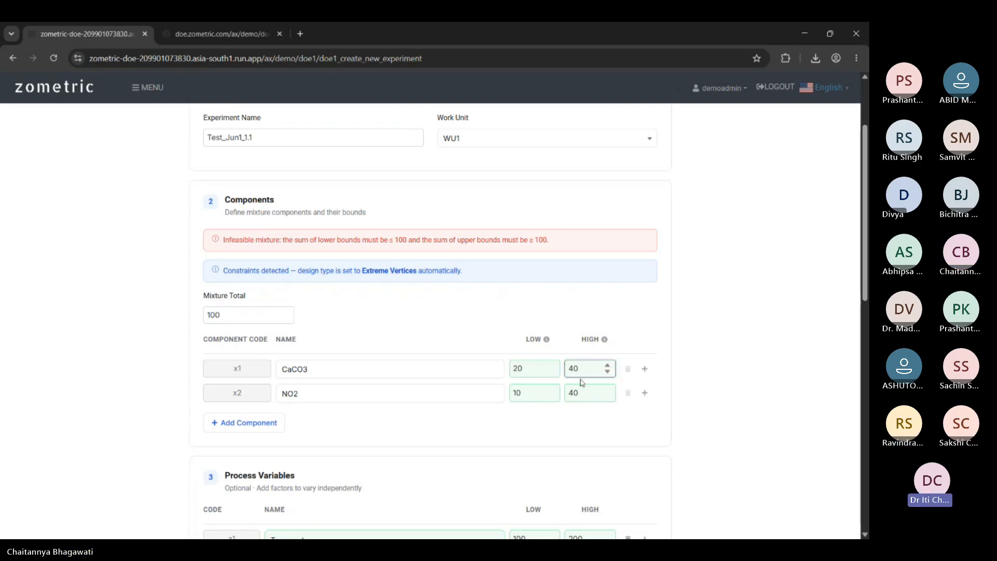
key("BackSpace")
key("BackSpace")
type("80")
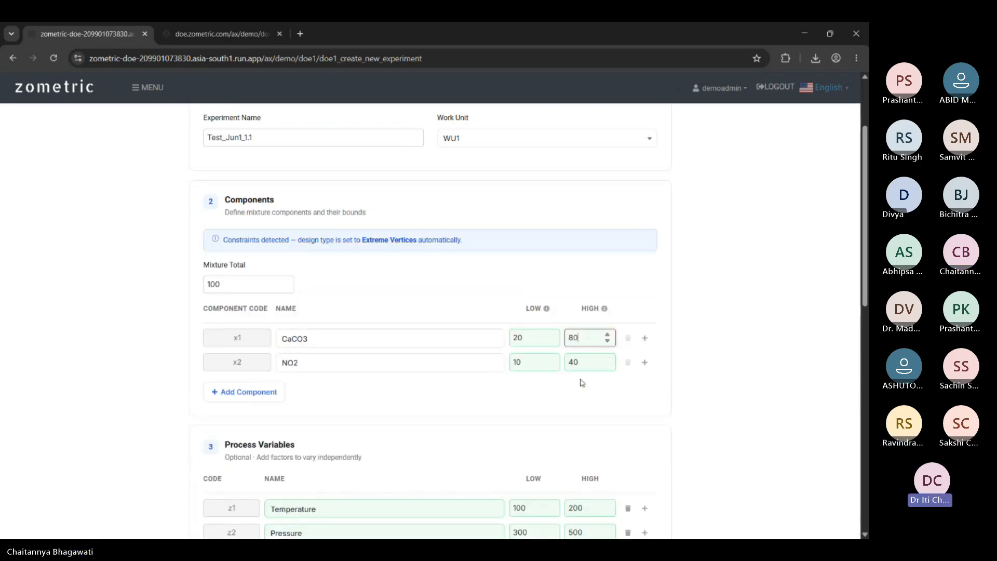
left_click(585, 363)
key("BackSpace")
key("BackSpace")
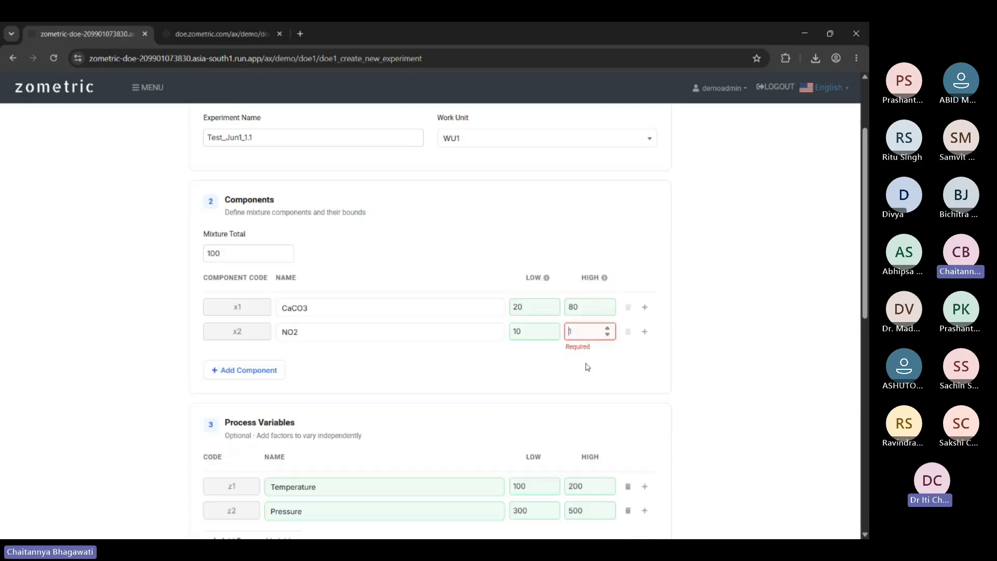
type("1")
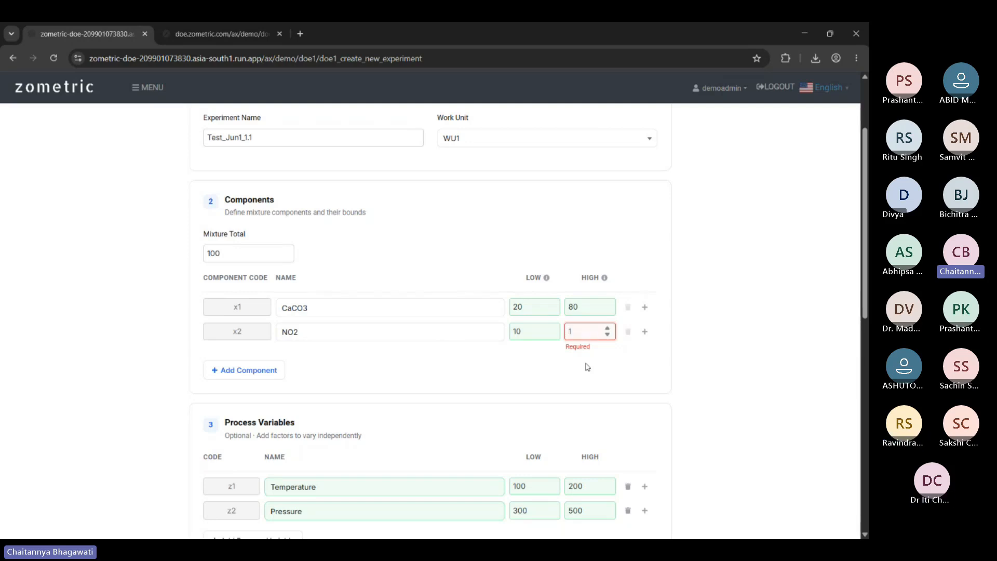
type("95")
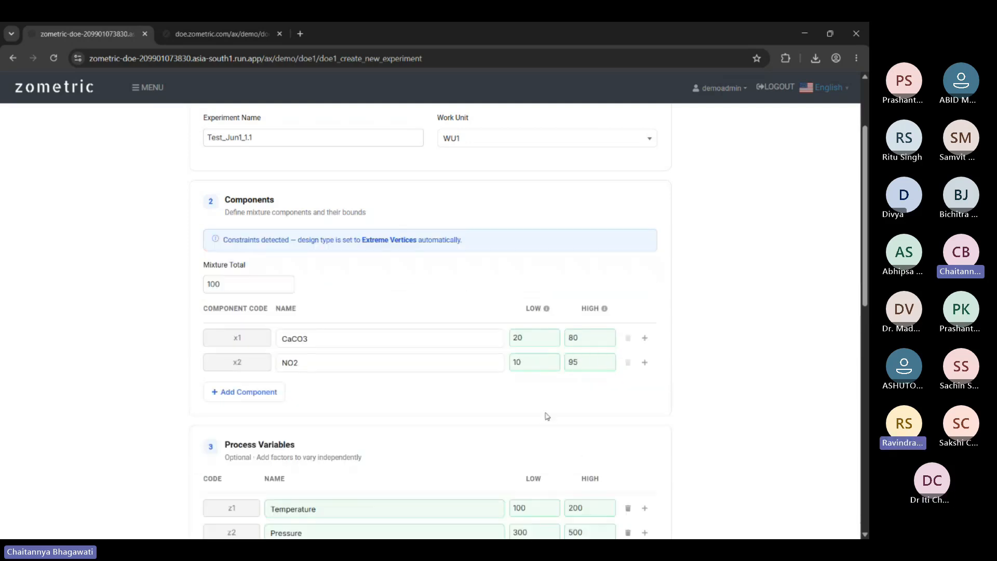
scroll(545, 416, "down", 3)
Enable both Include Axial Points and Add Center Points for the Extreme Vertices design.
scroll(526, 366, "down", 6)
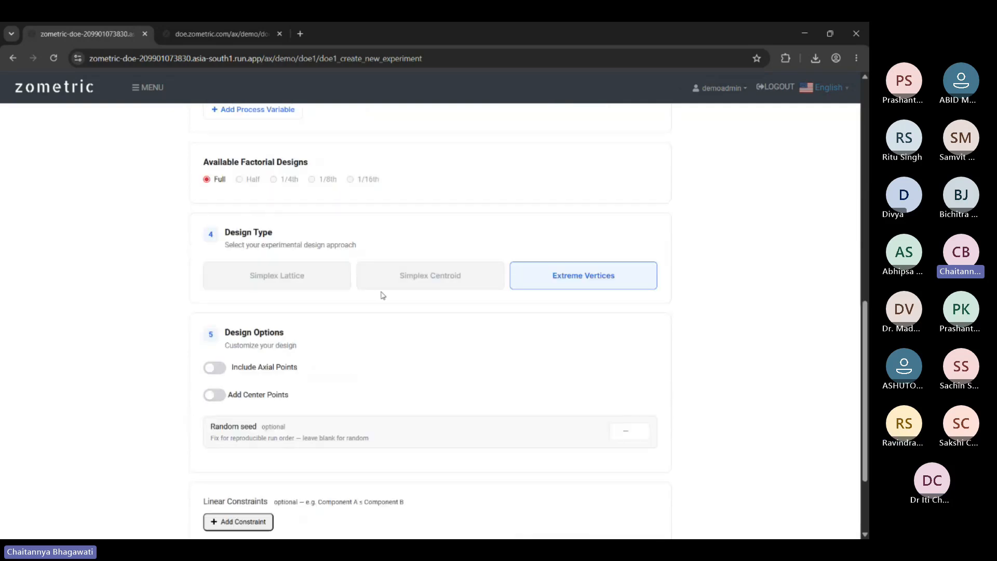
scroll(339, 363, "down", 3)
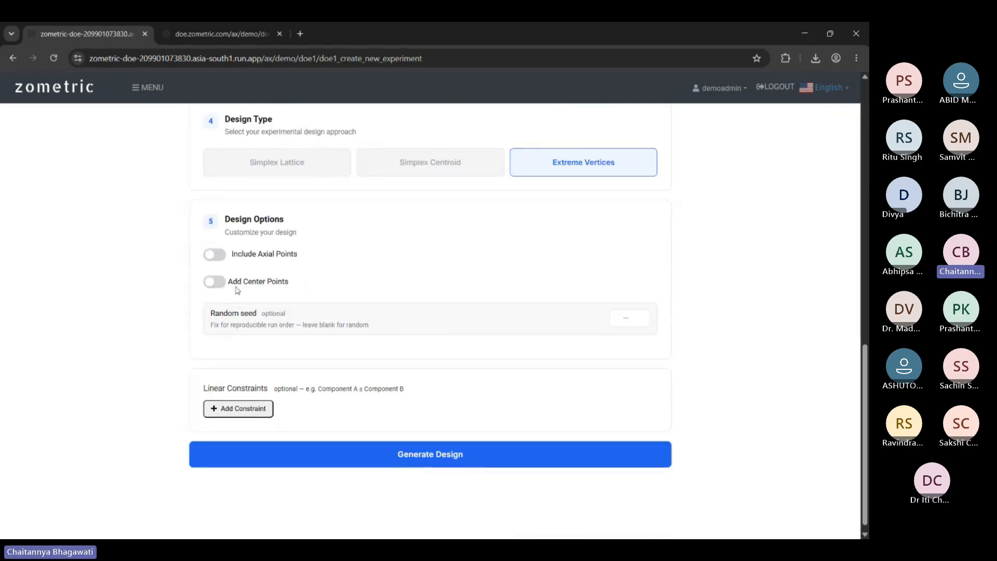
scroll(746, 283, "up", 10)
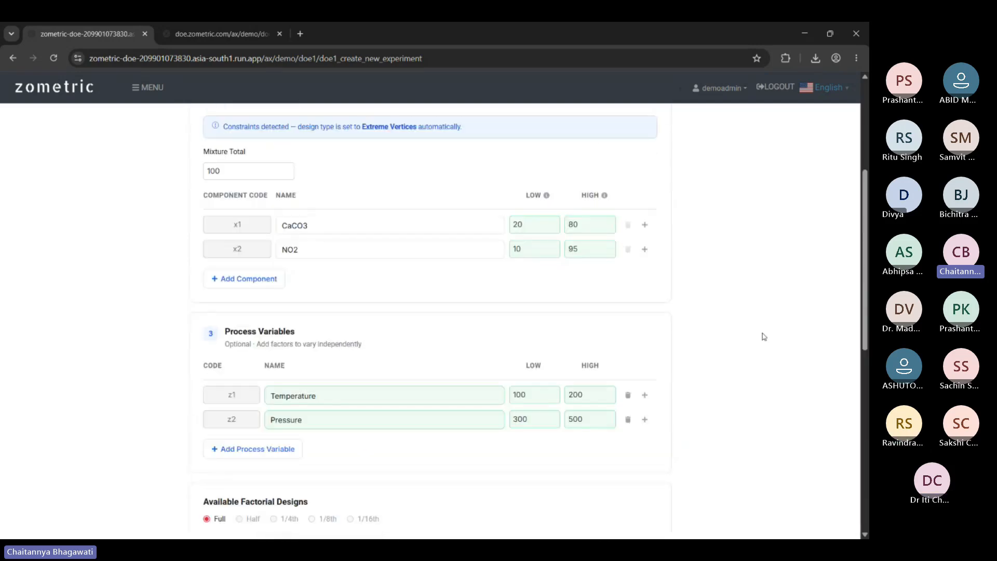
scroll(760, 333, "up", 1)
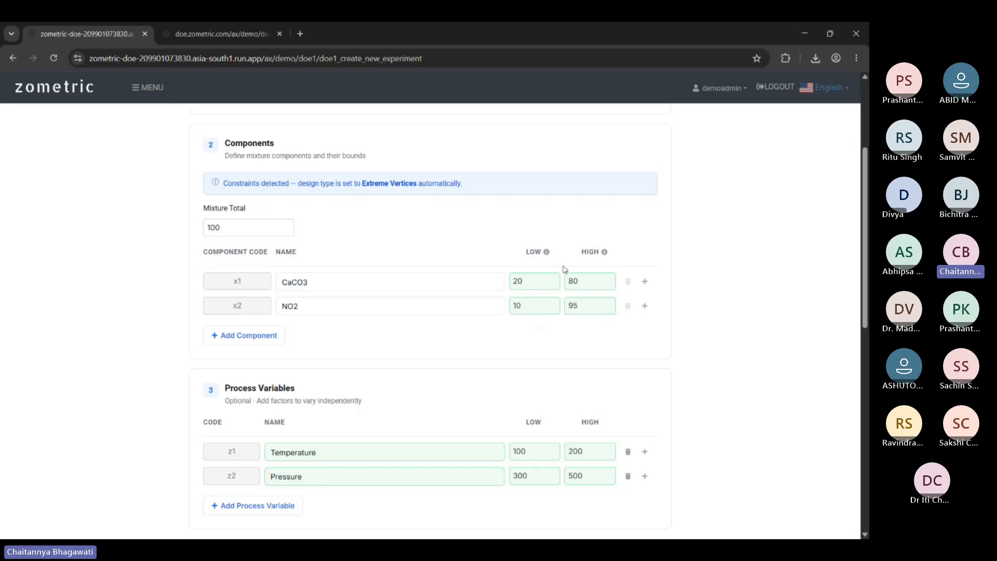
scroll(560, 260, "down", 10)
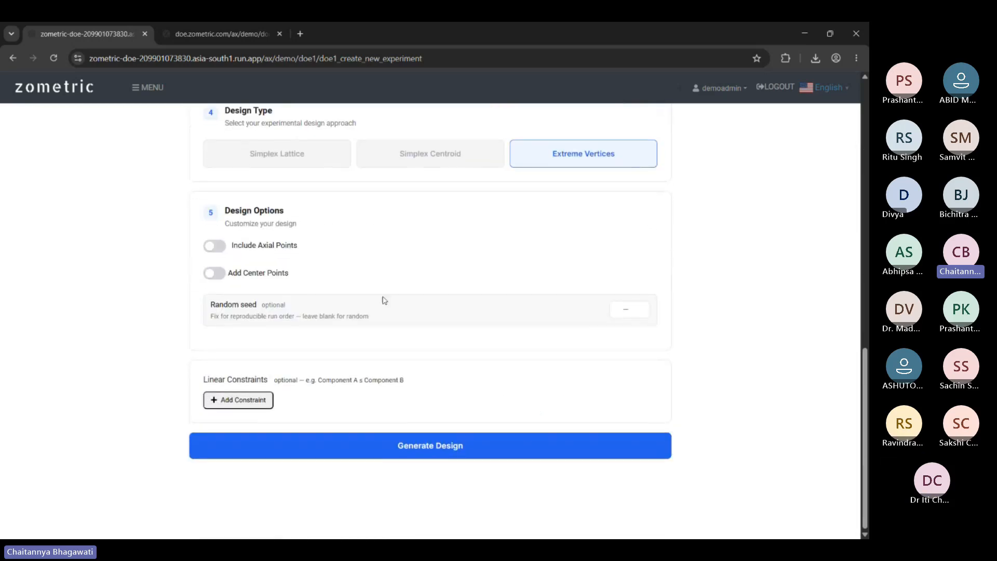
left_click(212, 273)
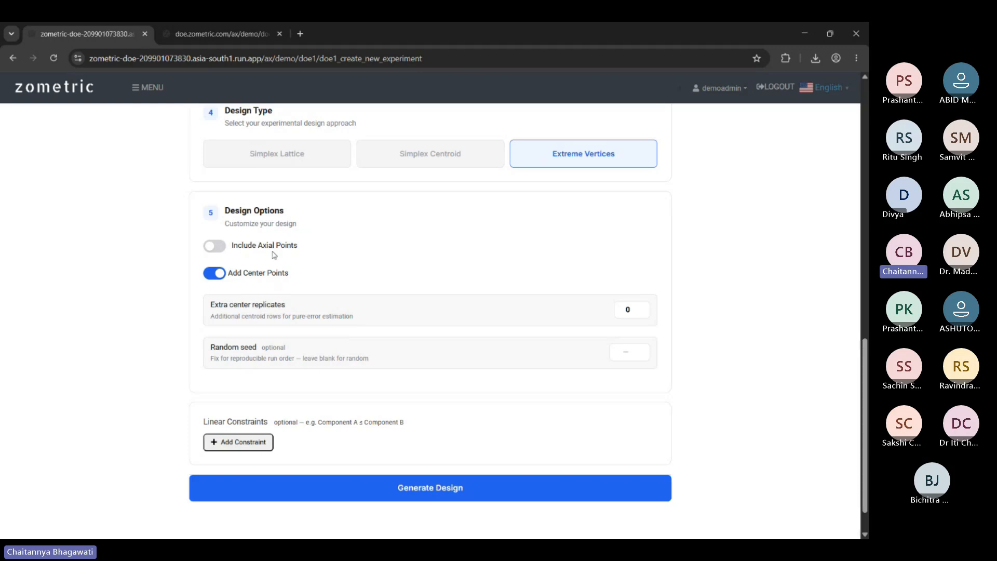
left_click(212, 251)
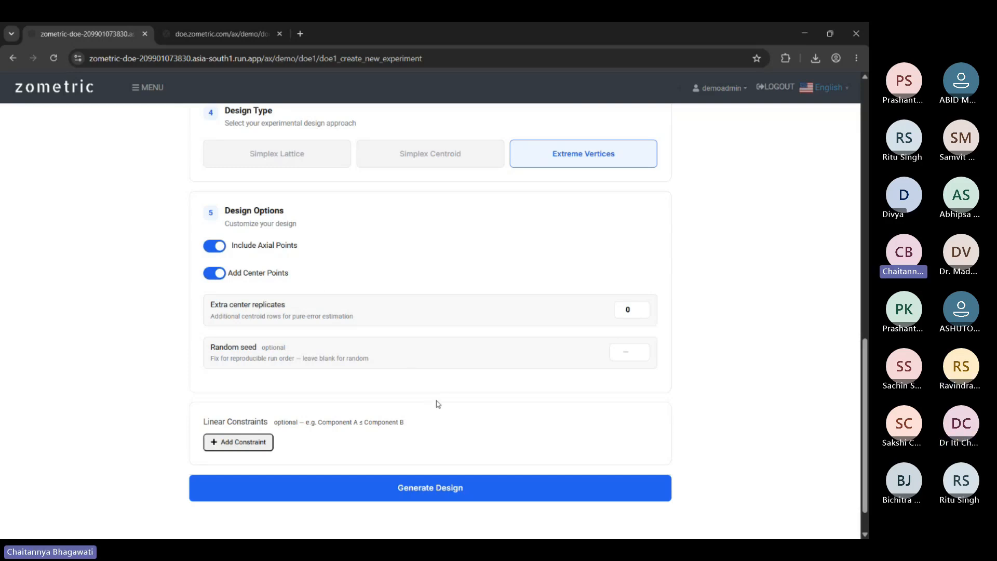
left_click(215, 275)
left_click(215, 247)
left_click(215, 249)
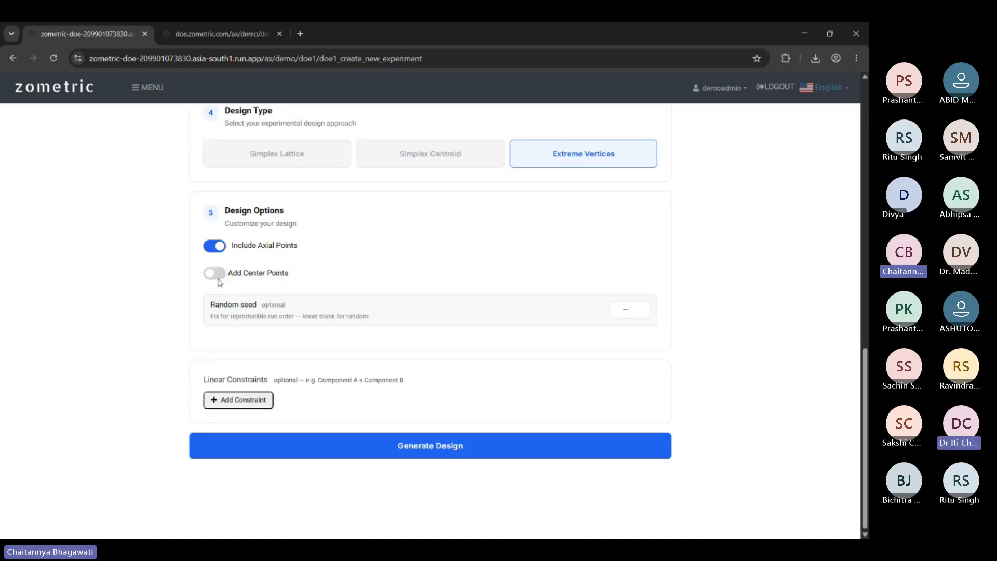
left_click(214, 273)
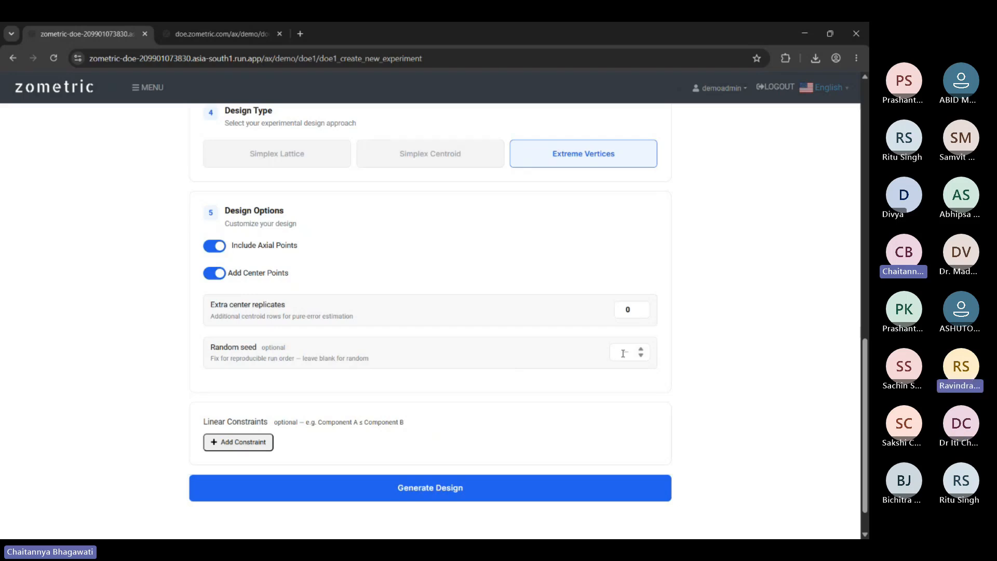
scroll(770, 265, "up", 3)
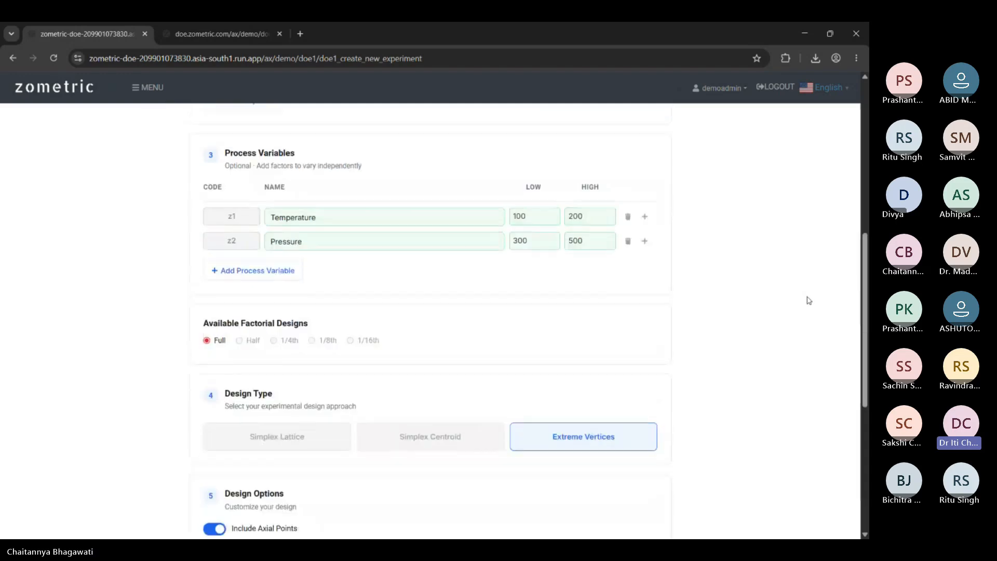
scroll(809, 311, "down", 4)
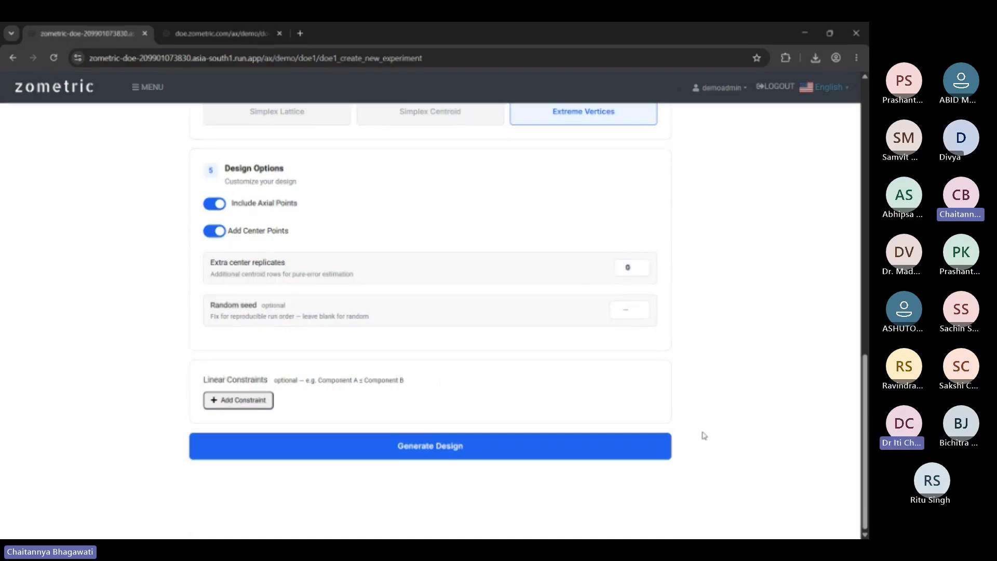
scroll(664, 255, "up", 1)
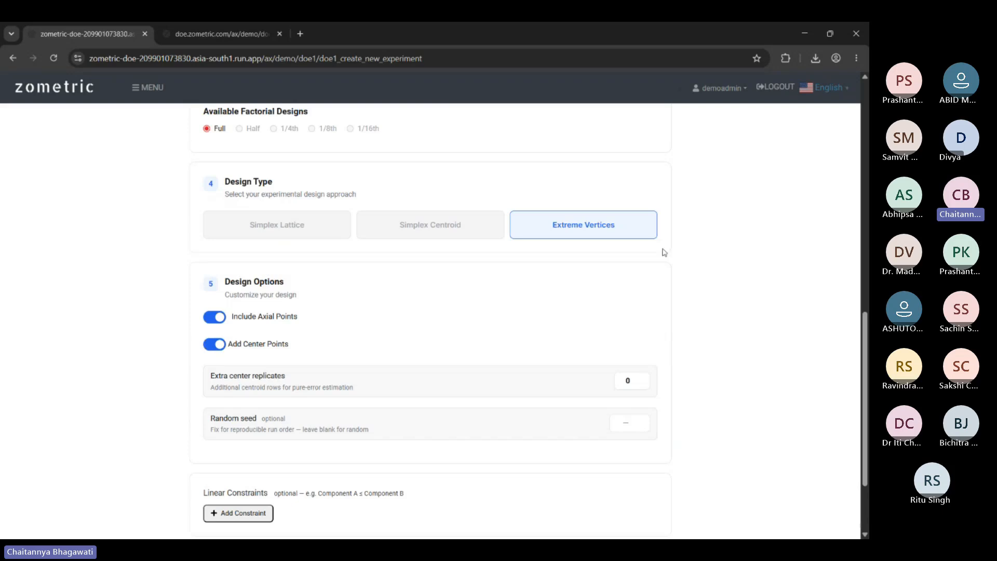
scroll(240, 406, "down", 1)
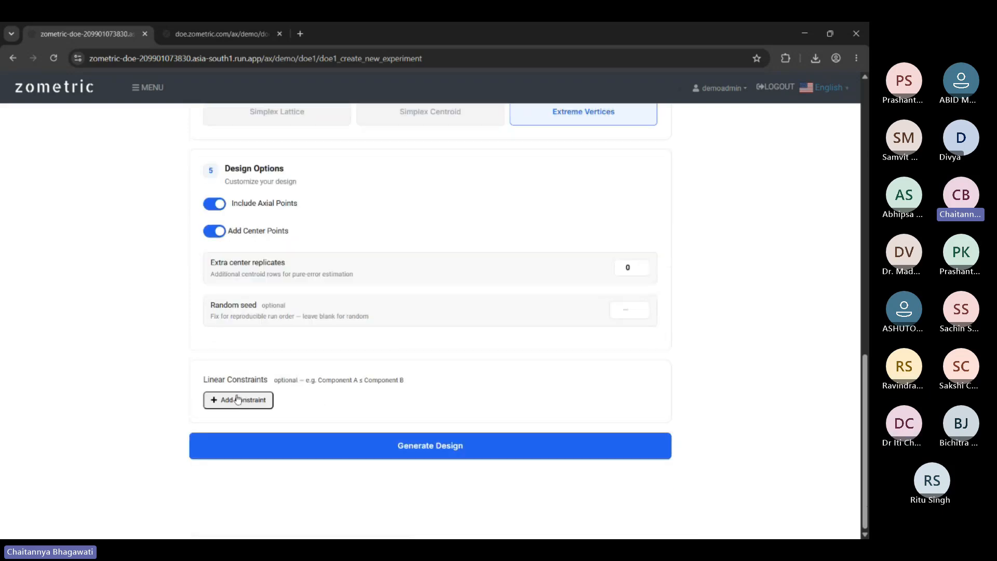
Add constraints CaCO3 ≤ NO2 and NO2 ≤ a constant value of 45.
left_click(238, 400)
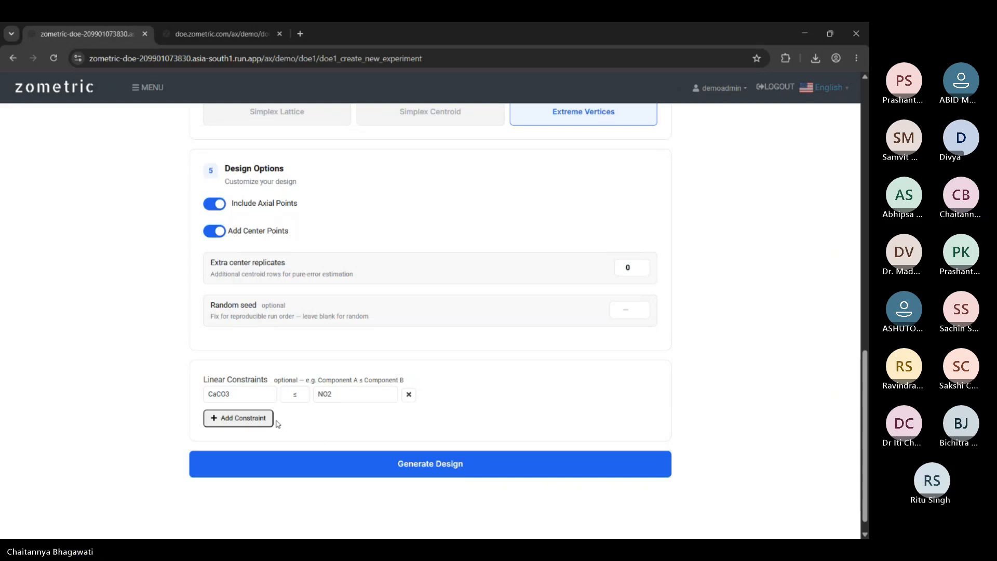
left_click(243, 419)
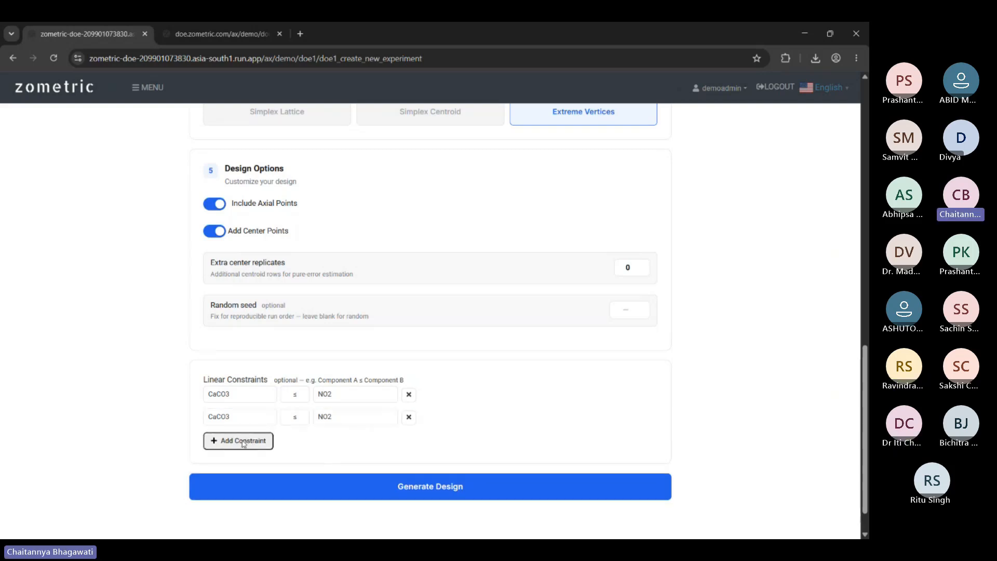
left_click(244, 442)
left_click(358, 417)
left_click(360, 448)
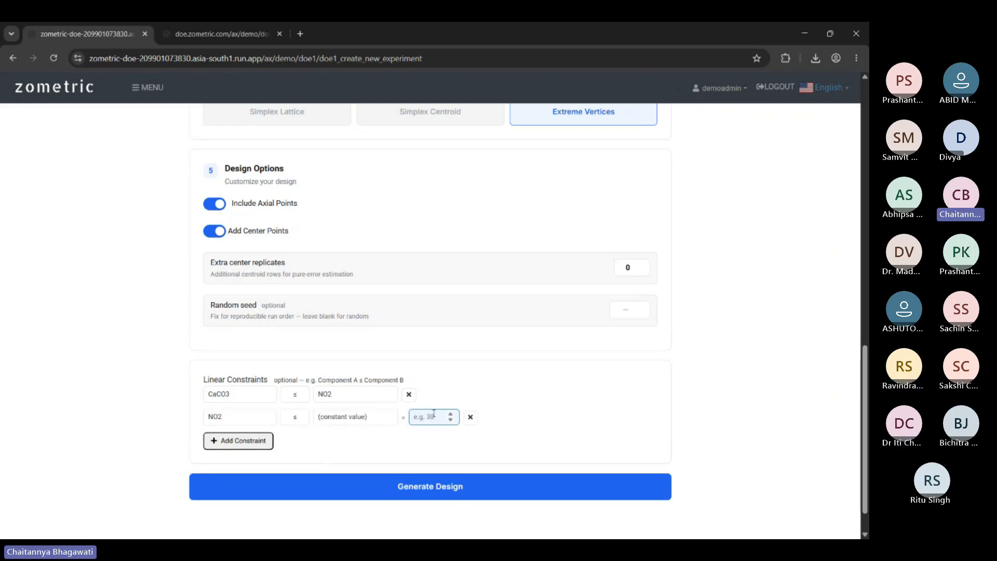
type("45")
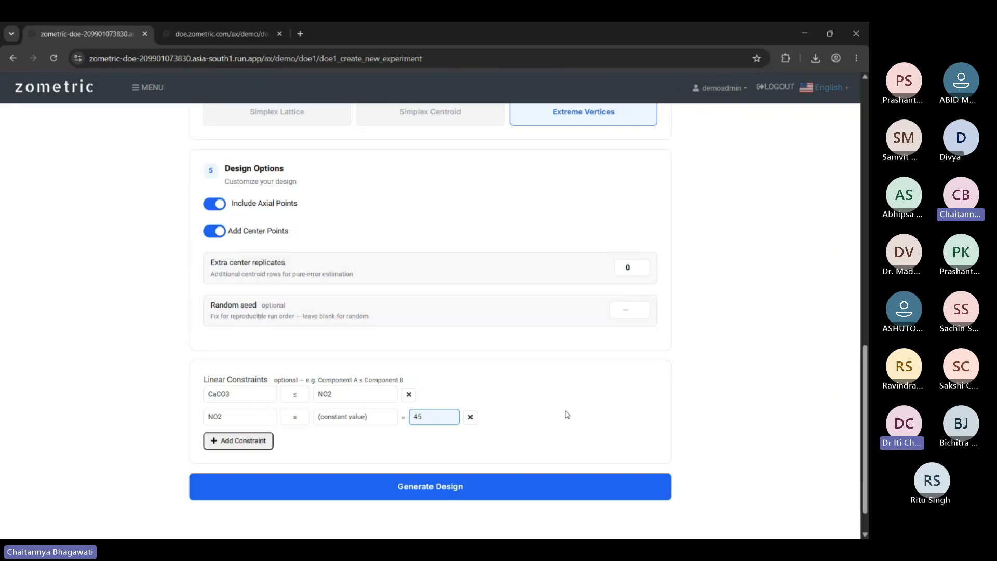
scroll(592, 403, "down", 1)
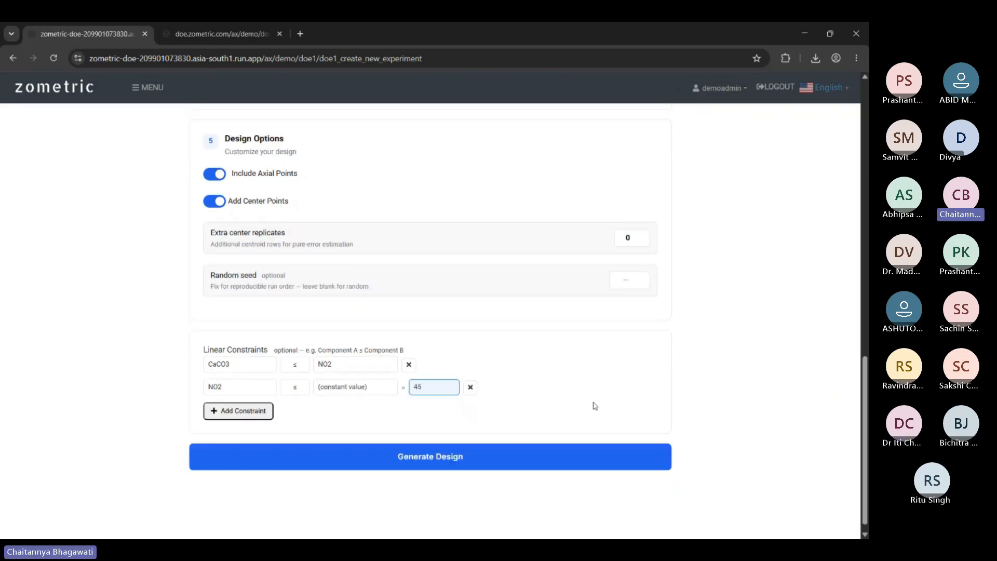
scroll(592, 403, "up", 10)
scroll(675, 431, "down", 12)
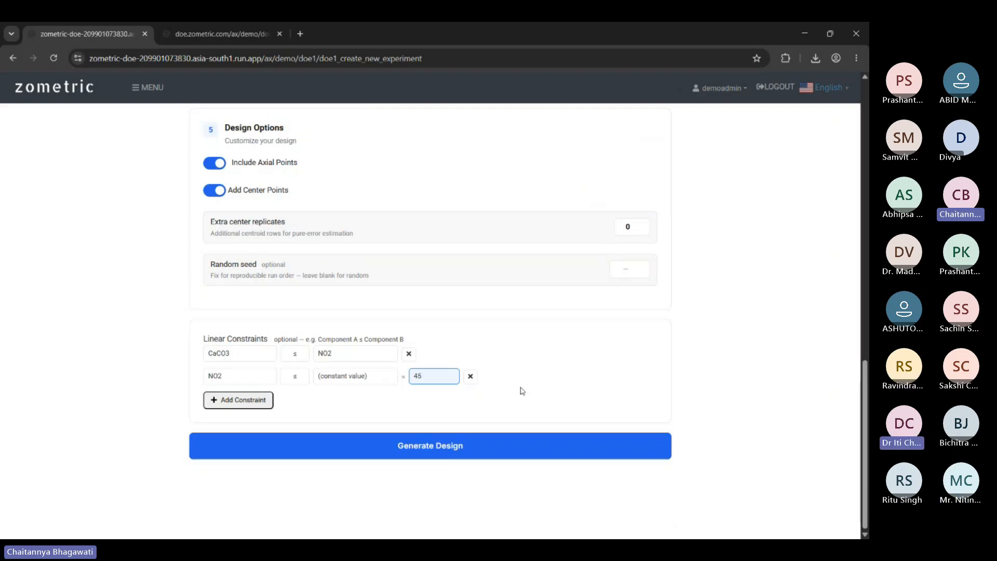
scroll(699, 352, "up", 10)
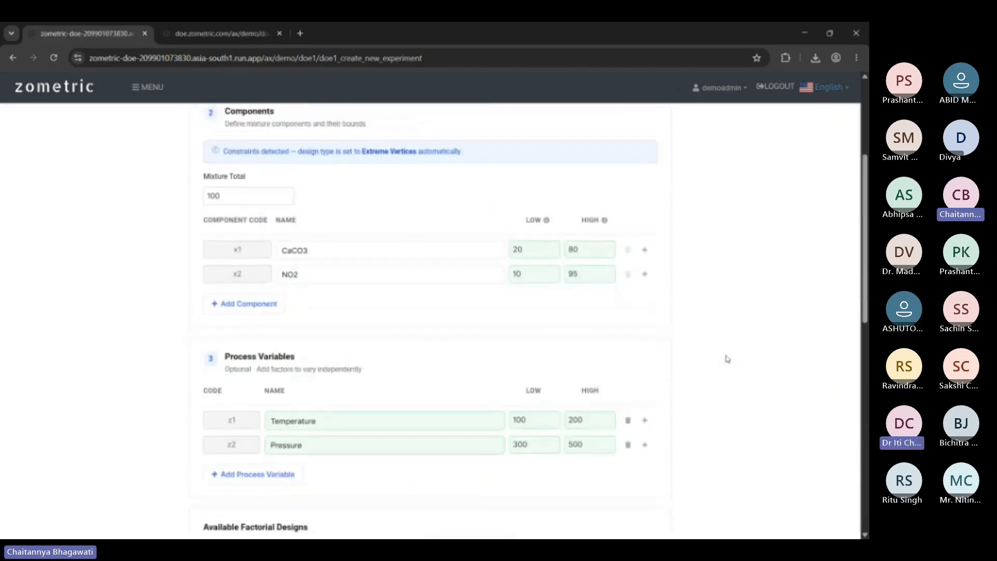
scroll(732, 360, "up", 4)
scroll(727, 354, "down", 8)
scroll(716, 342, "down", 6)
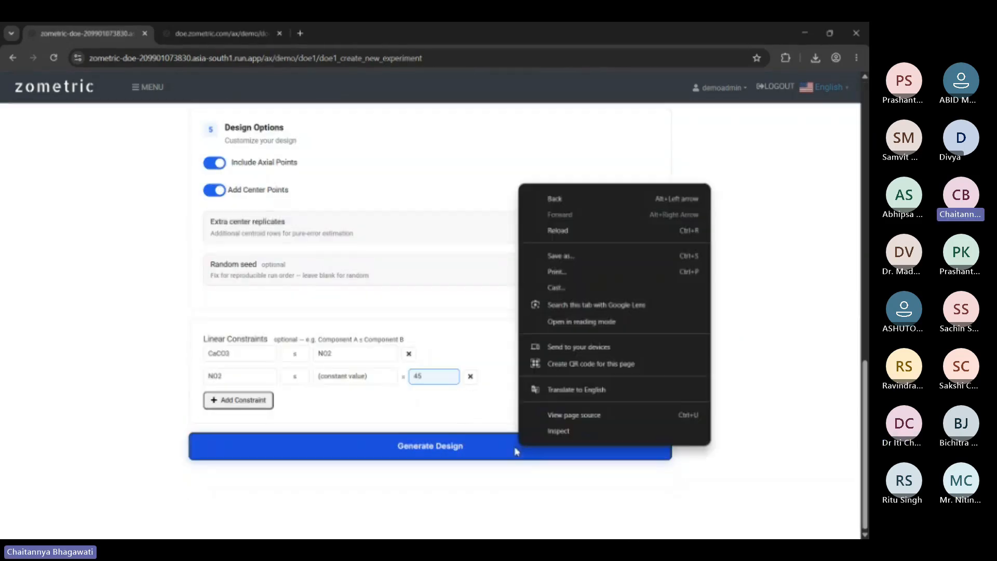
Attempt to generate the design and dismiss the resulting server error.
left_click(471, 449)
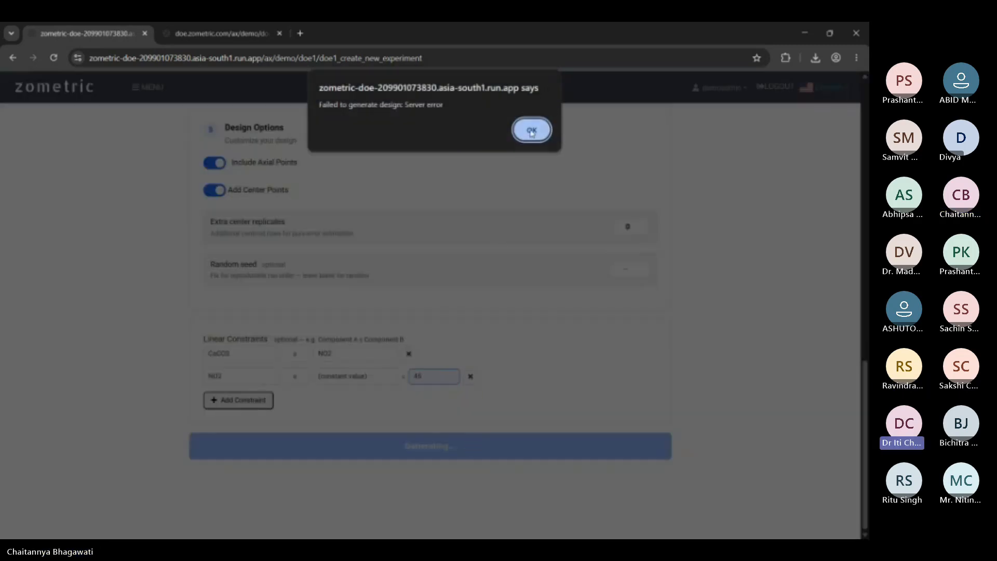
left_click(531, 131)
scroll(824, 397, "up", 15)
scroll(829, 396, "down", 12)
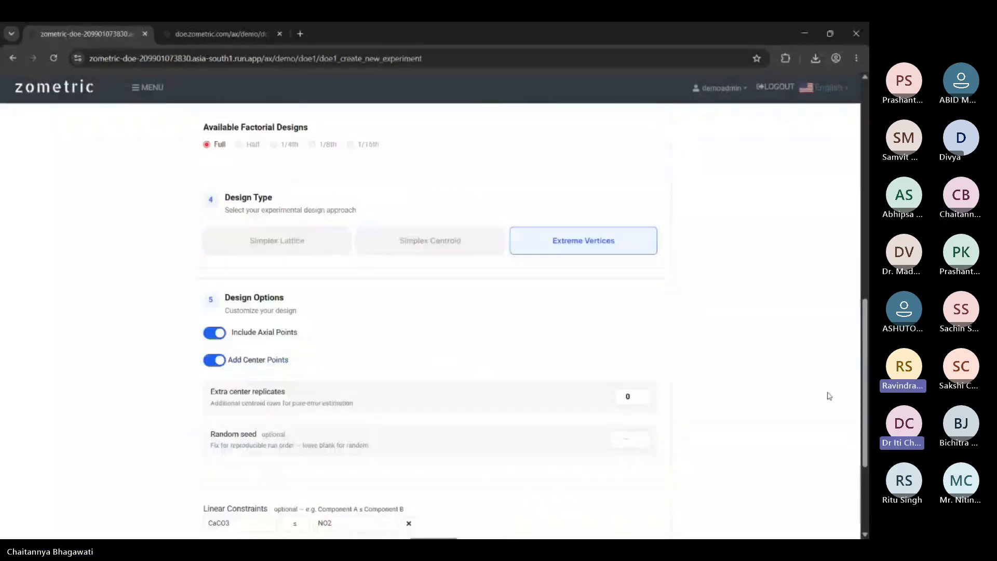
scroll(829, 396, "down", 3)
Delete the NO2 ≤ 45 constraint and generate the design again.
left_click(471, 376)
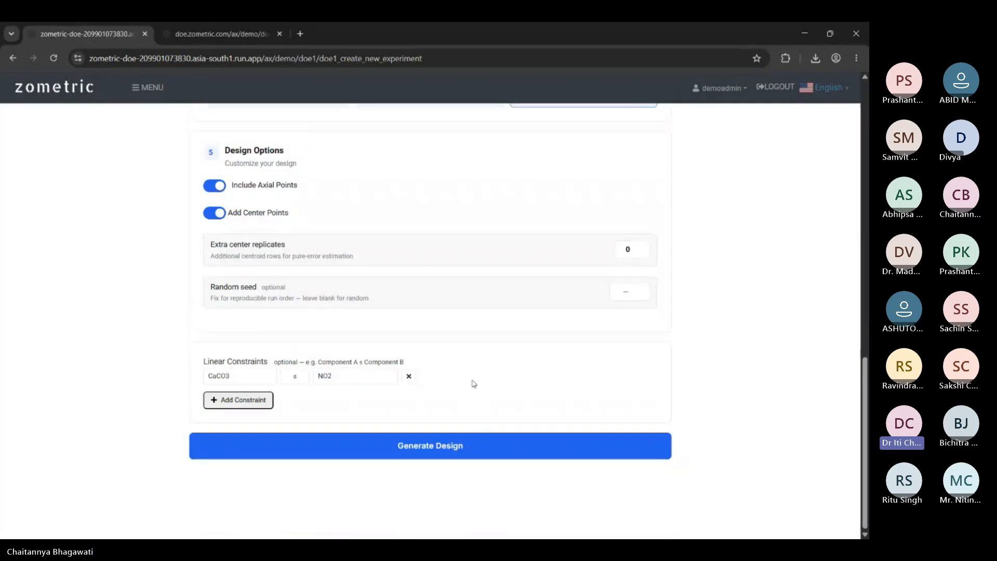
left_click(246, 439)
scroll(445, 452, "down", 5)
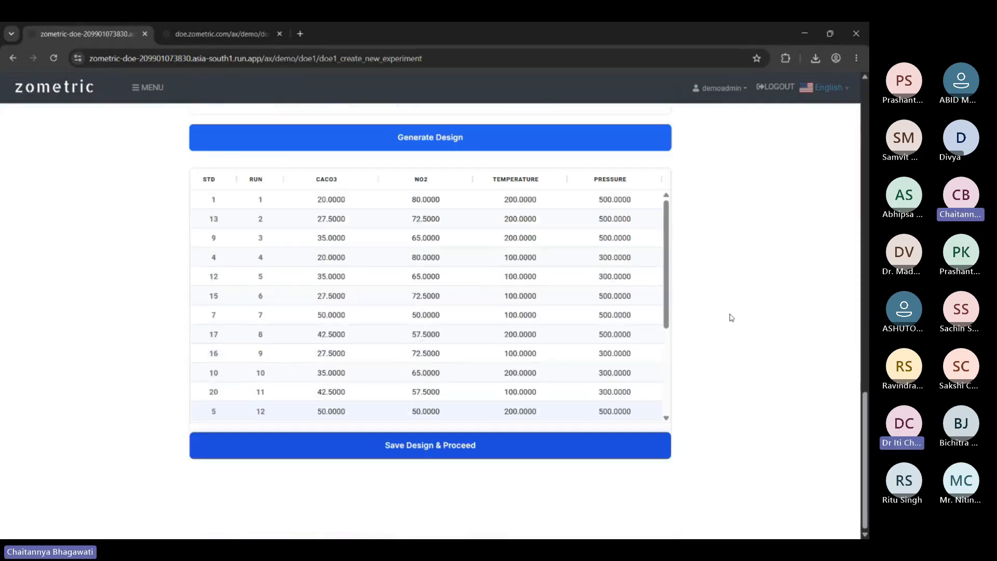
Scroll through the generated run table and back up through Design Options and Linear Constraints.
scroll(487, 275, "up", 4)
scroll(722, 273, "down", 2)
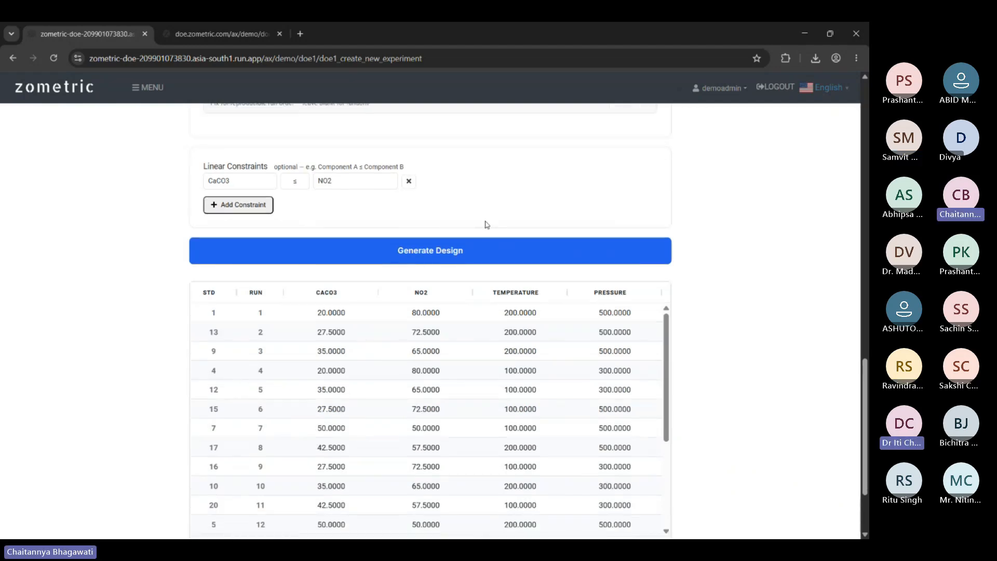
scroll(649, 219, "down", 1)
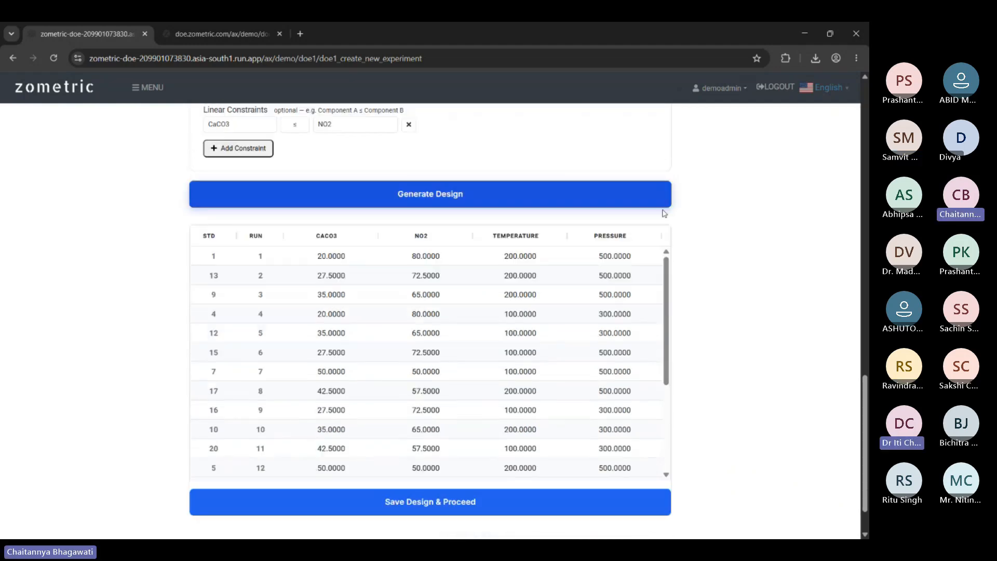
scroll(487, 396, "up", 1)
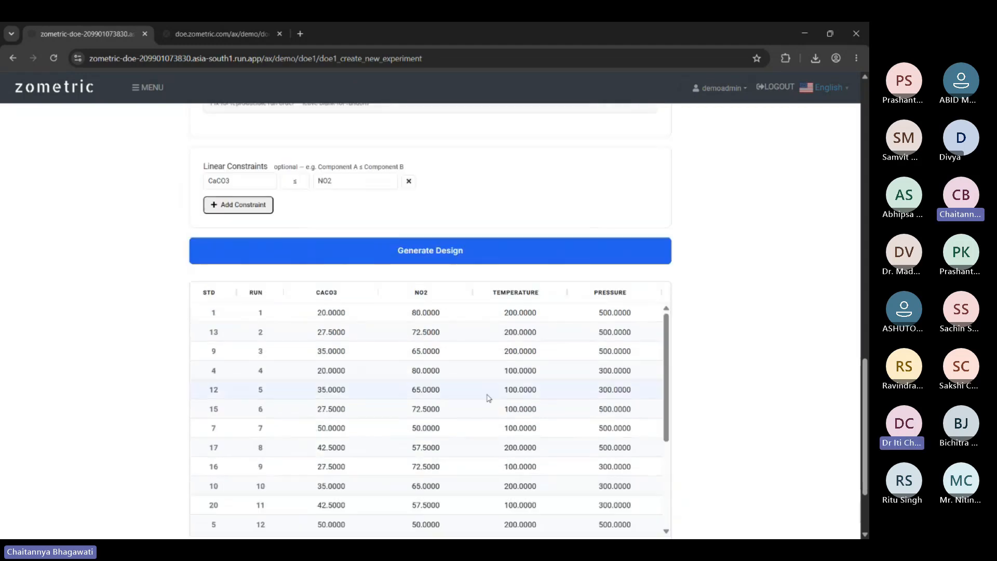
scroll(713, 317, "down", 2)
scroll(775, 236, "up", 2)
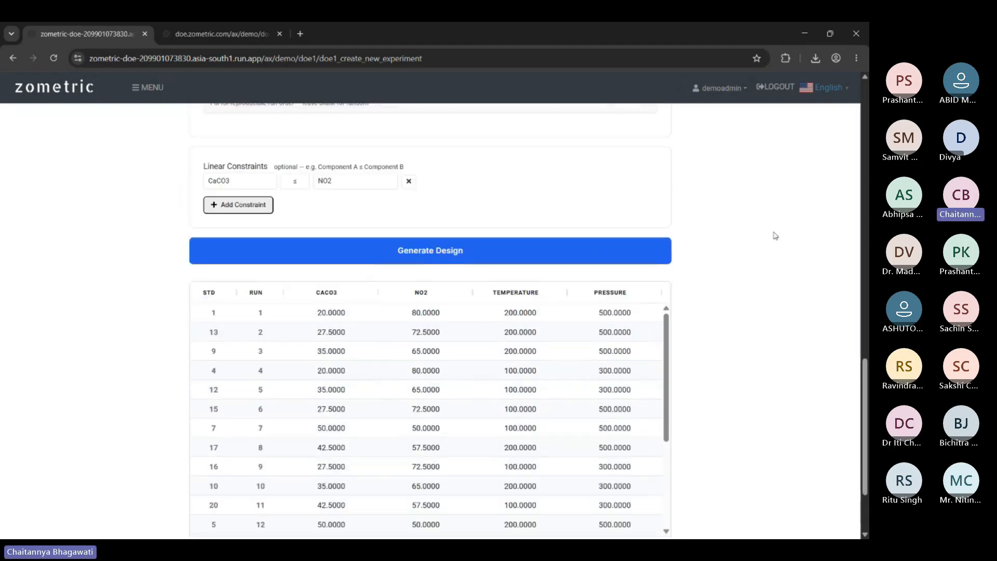
scroll(776, 236, "down", 1)
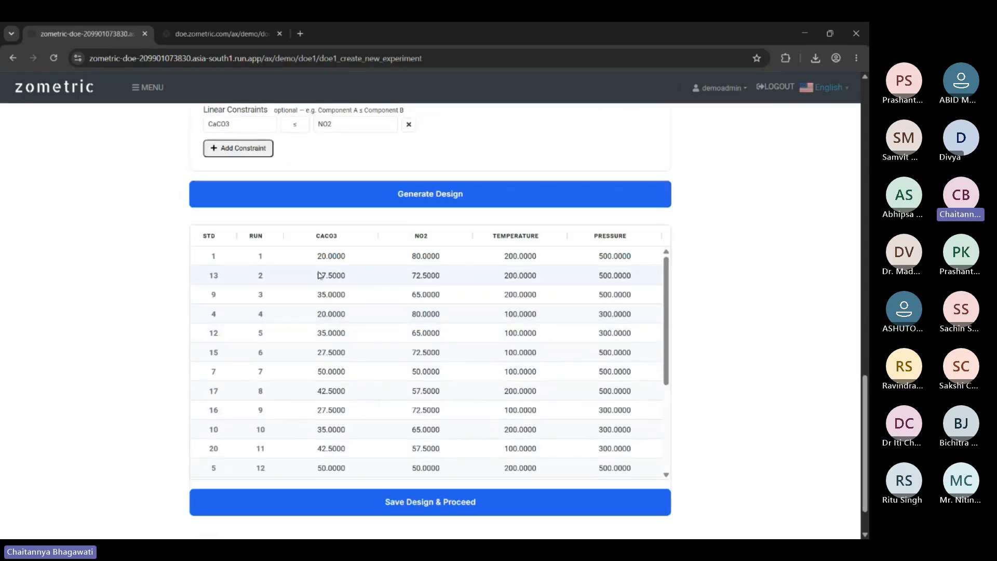
scroll(439, 187, "up", 10)
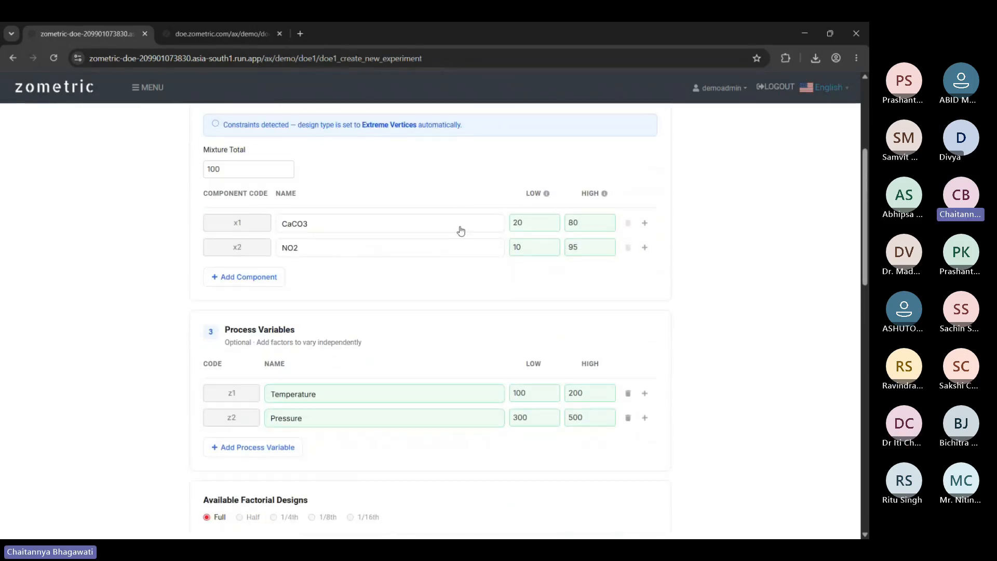
scroll(461, 229, "down", 1)
scroll(358, 436, "down", 9)
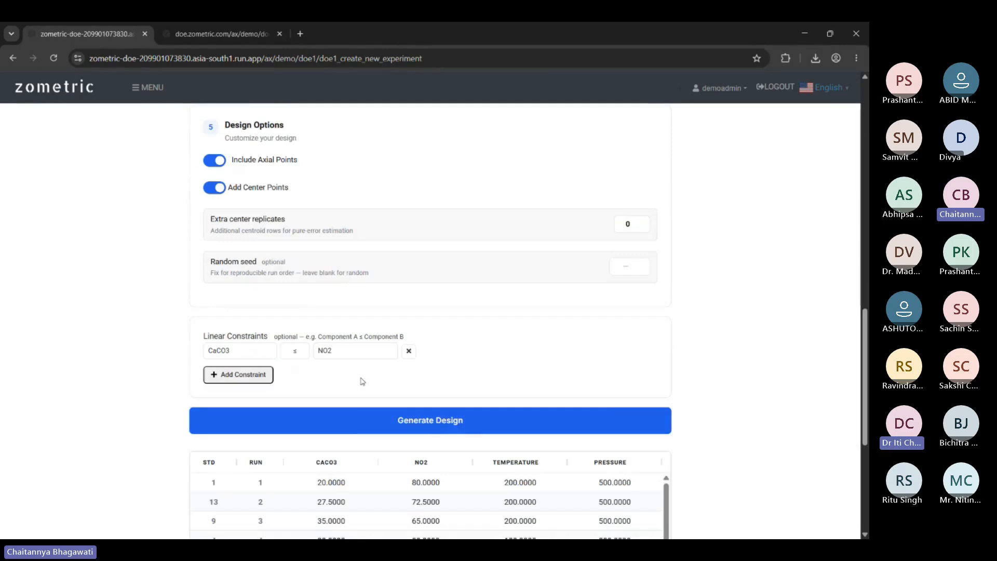
scroll(360, 381, "up", 4)
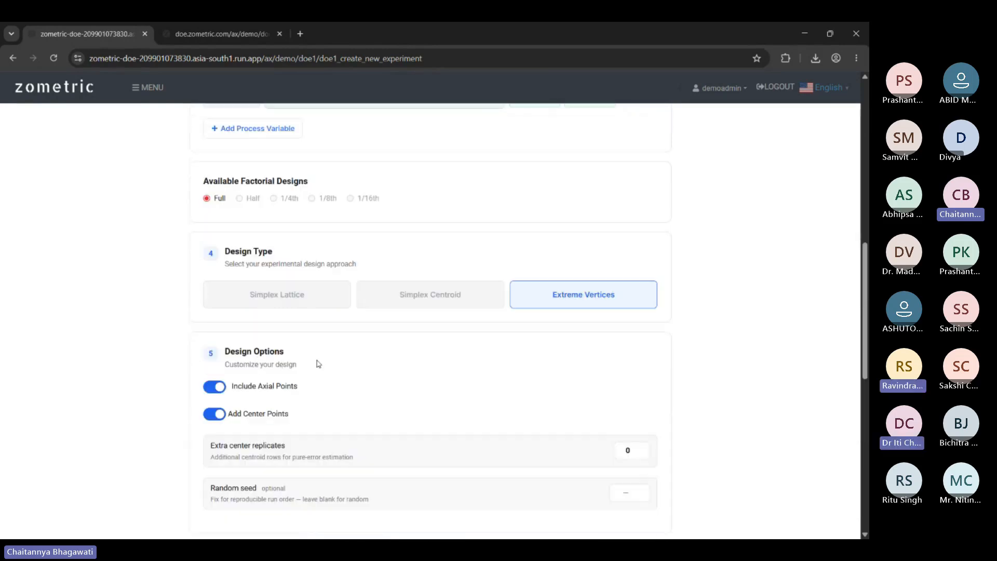
scroll(318, 360, "up", 2)
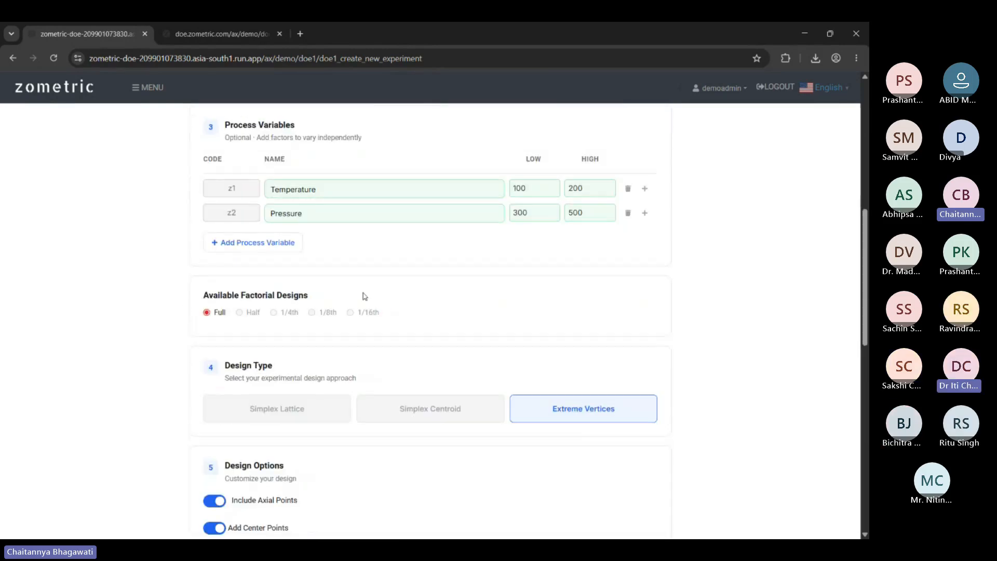
scroll(365, 296, "up", 5)
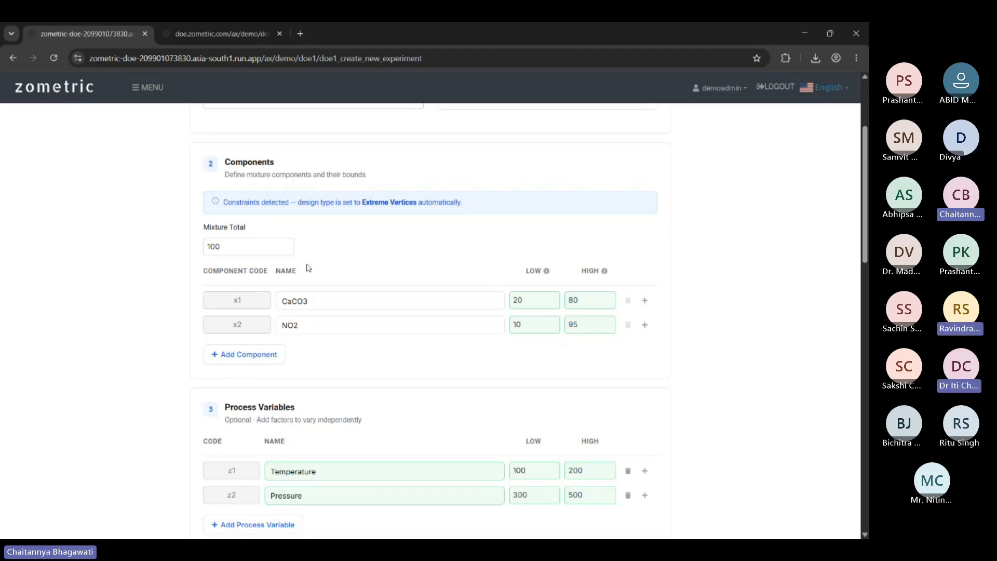
scroll(617, 289, "down", 8)
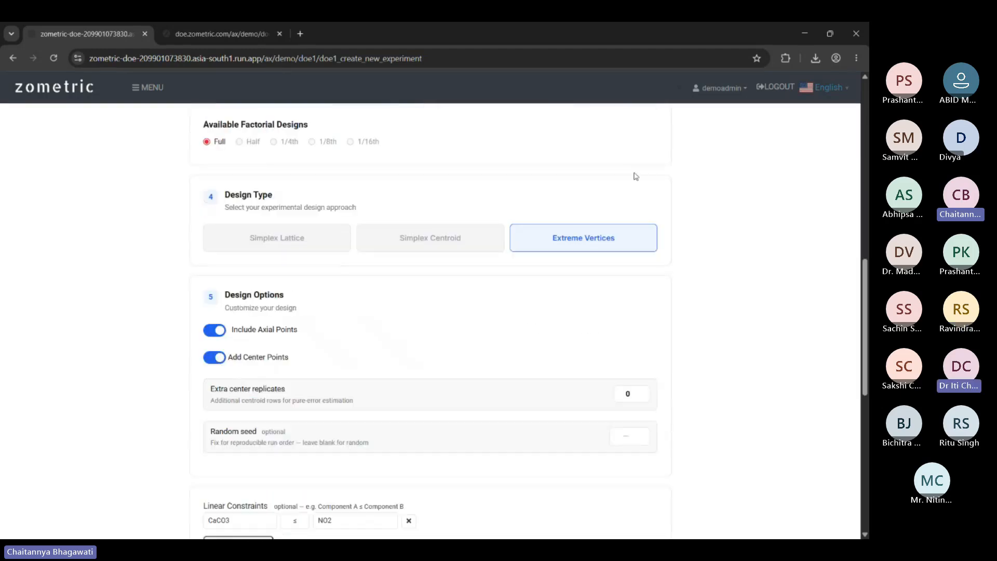
scroll(635, 283, "down", 9)
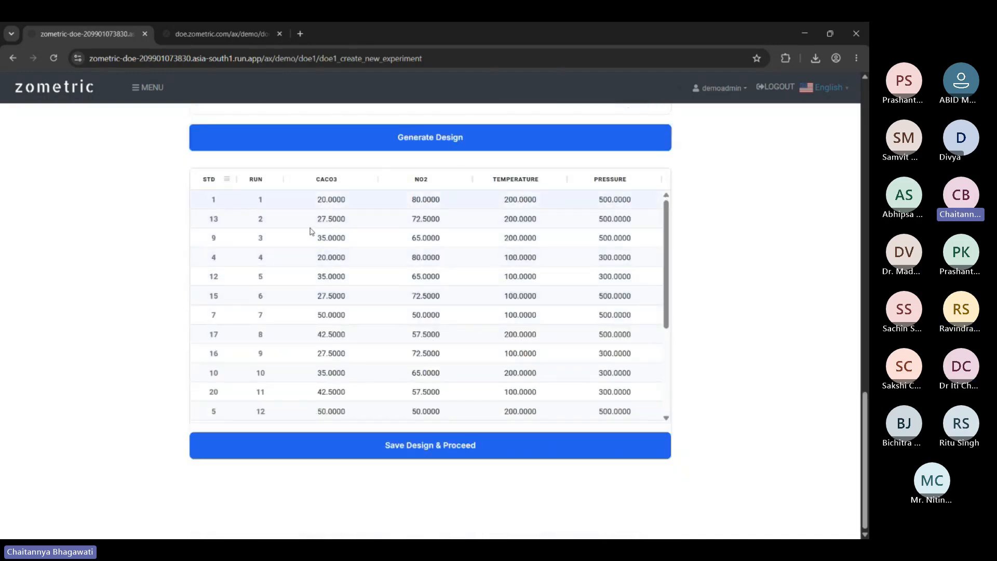
scroll(493, 312, "down", 3)
scroll(239, 359, "up", 2)
scroll(239, 358, "up", 1)
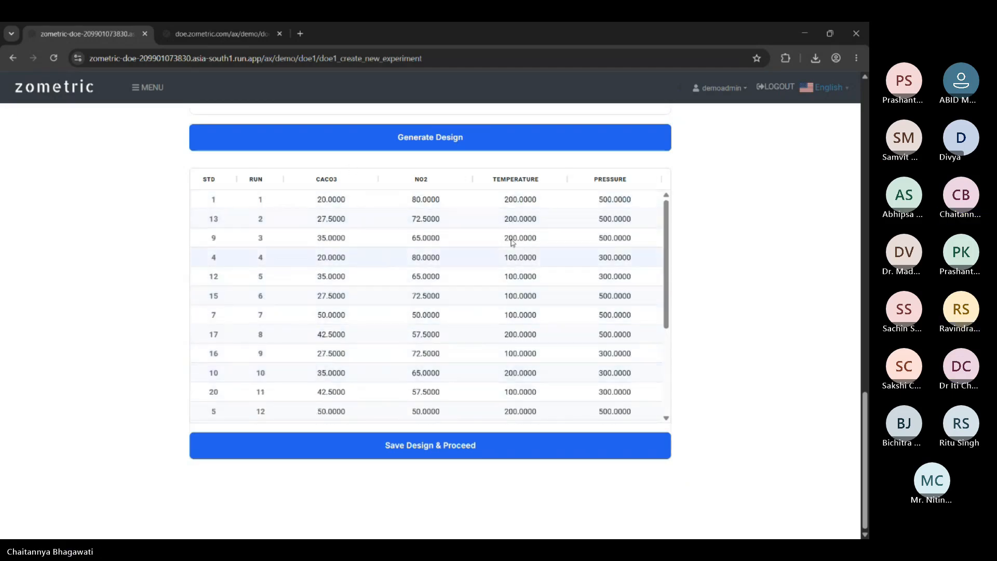
scroll(568, 256, "up", 1)
scroll(706, 316, "down", 1)
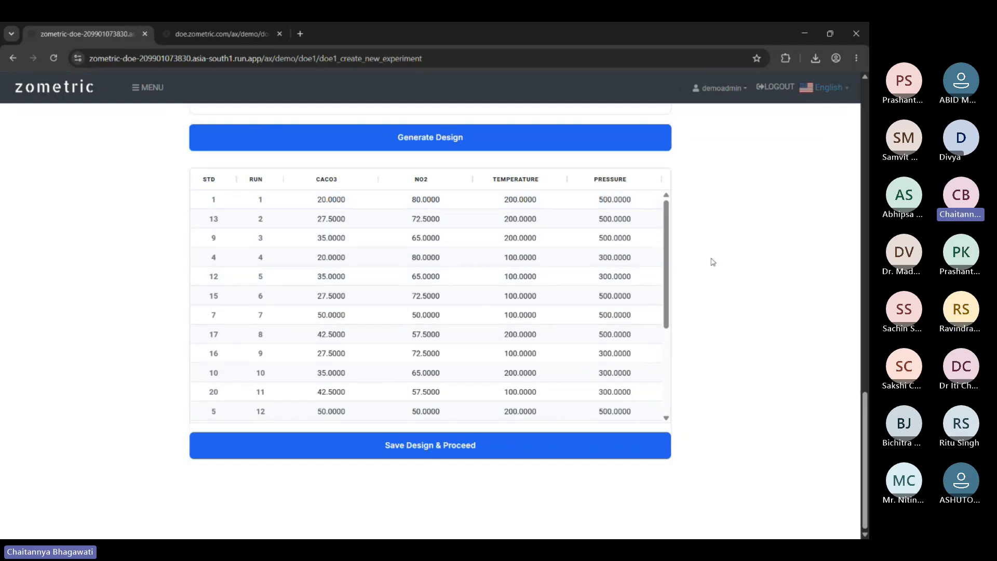
scroll(741, 189, "up", 5)
scroll(732, 192, "down", 6)
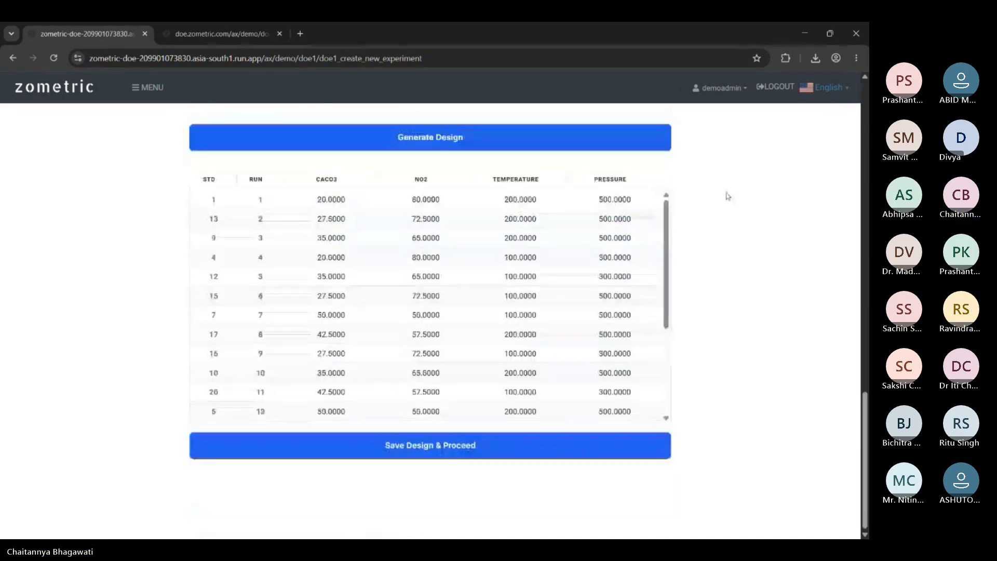
scroll(506, 258, "down", 4)
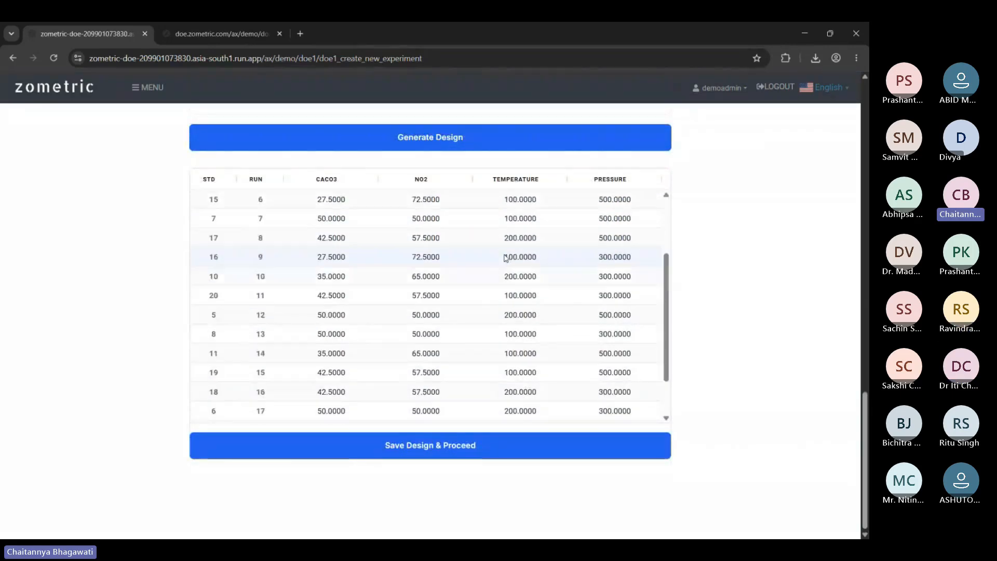
scroll(505, 258, "up", 4)
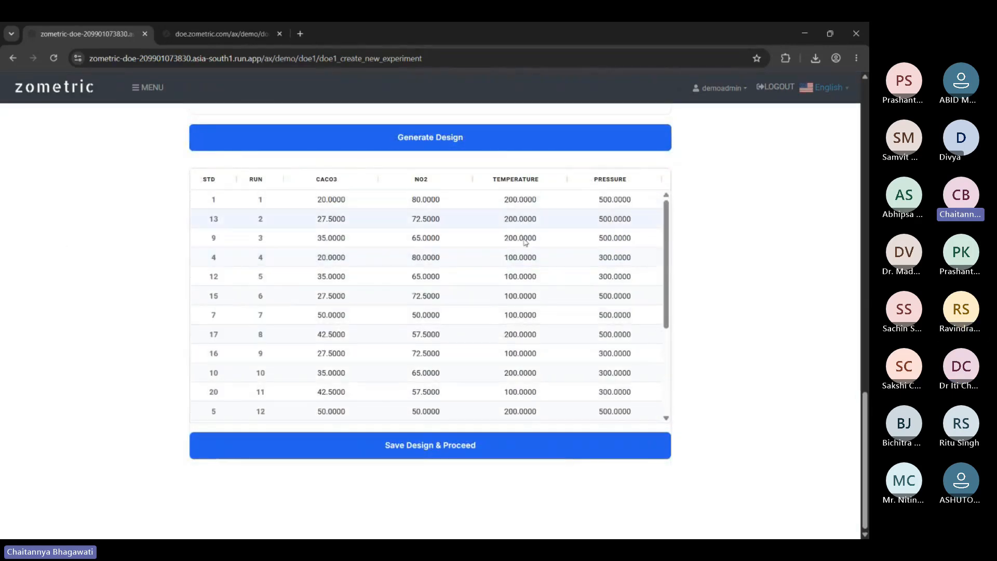
scroll(512, 373, "down", 4)
scroll(681, 342, "up", 1)
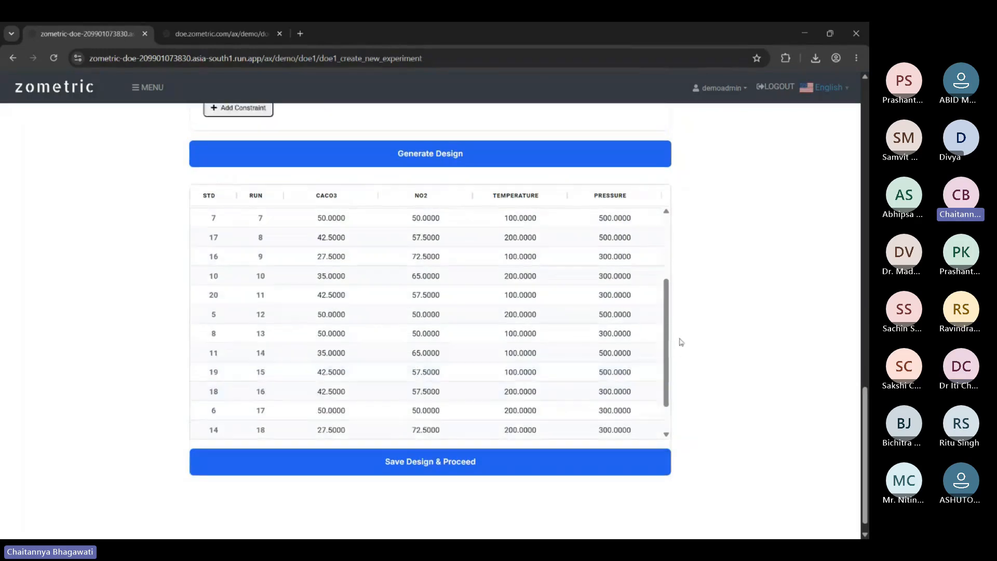
scroll(681, 342, "up", 10)
scroll(682, 296, "down", 13)
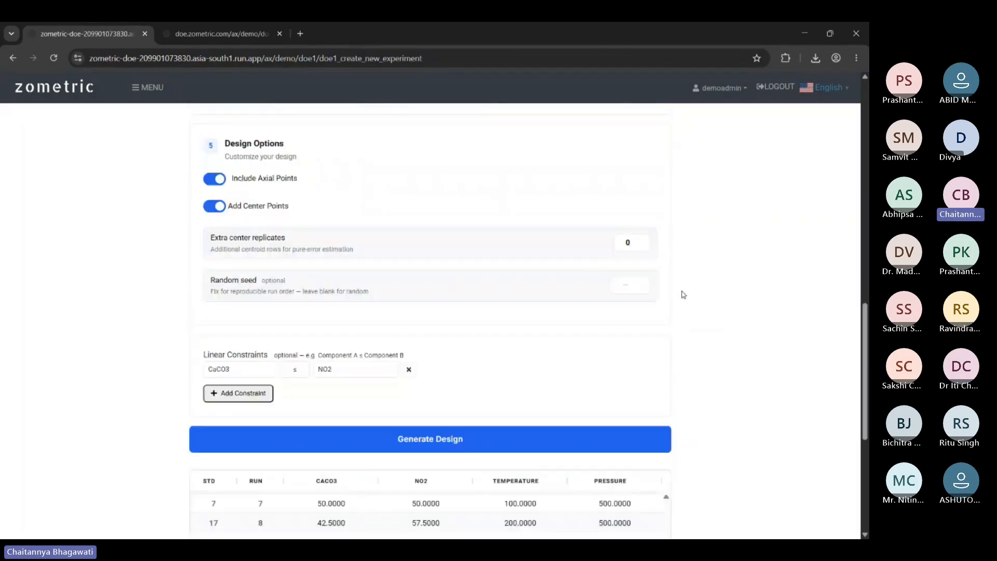
scroll(855, 249, "up", 6)
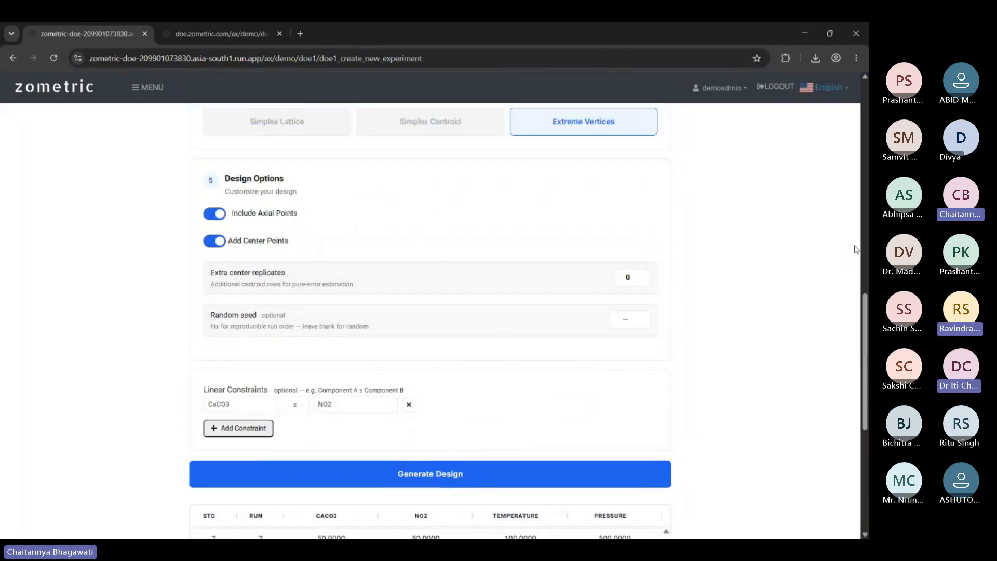
scroll(770, 266, "down", 6)
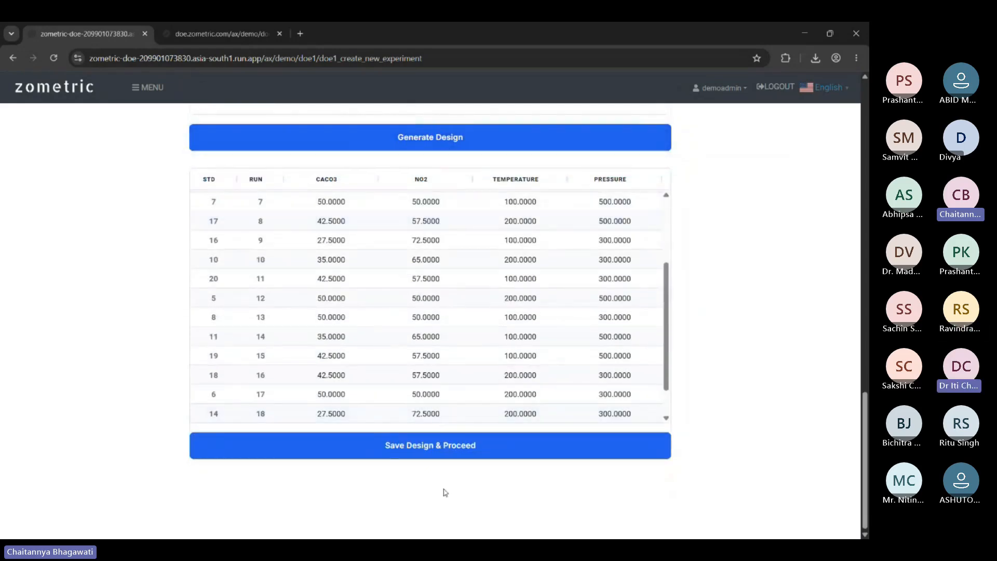
Save the design and proceed to the Test_Jun1_1.1 experiment page with its 20 runs.
left_click(431, 451)
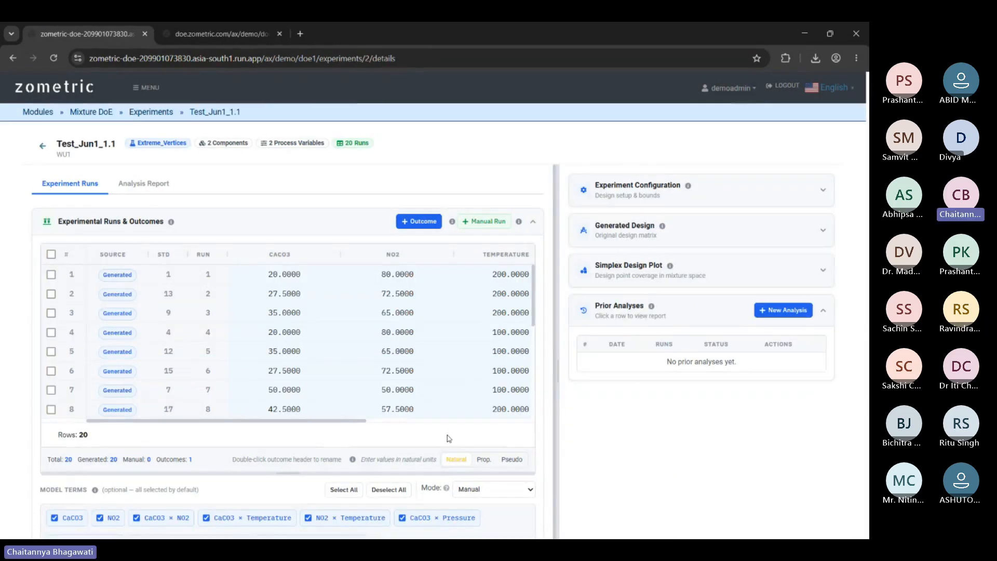
scroll(332, 387, "down", 2)
scroll(156, 411, "down", 1)
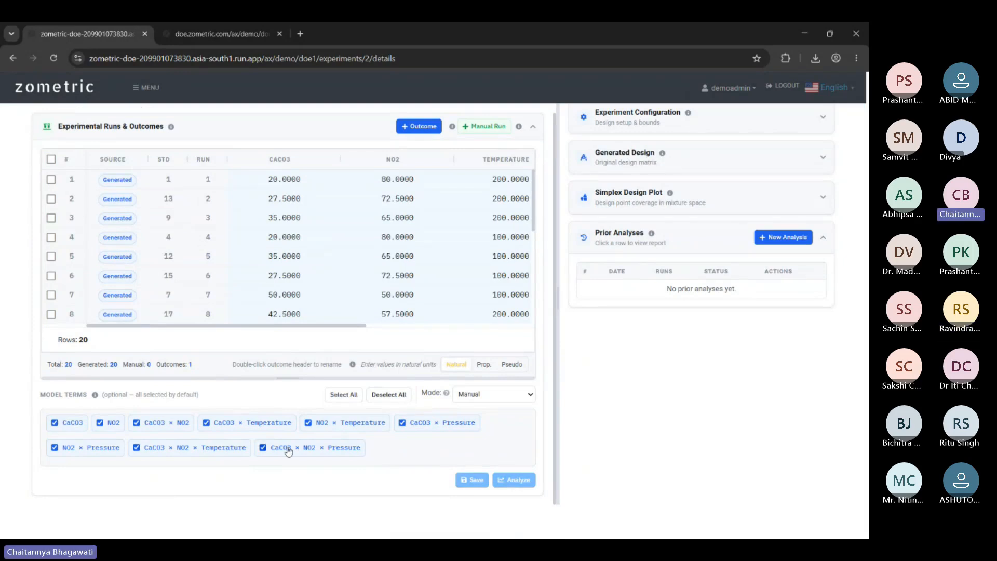
scroll(673, 432, "up", 2)
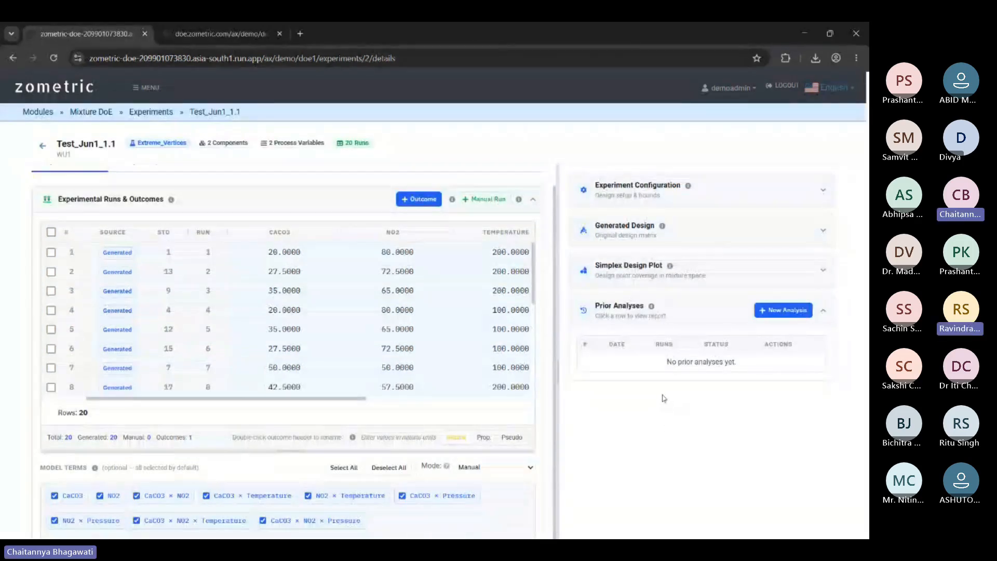
Review the Simplex Design Plot, Experiment Configuration and Generated Design panels, then collapse them.
left_click(704, 265)
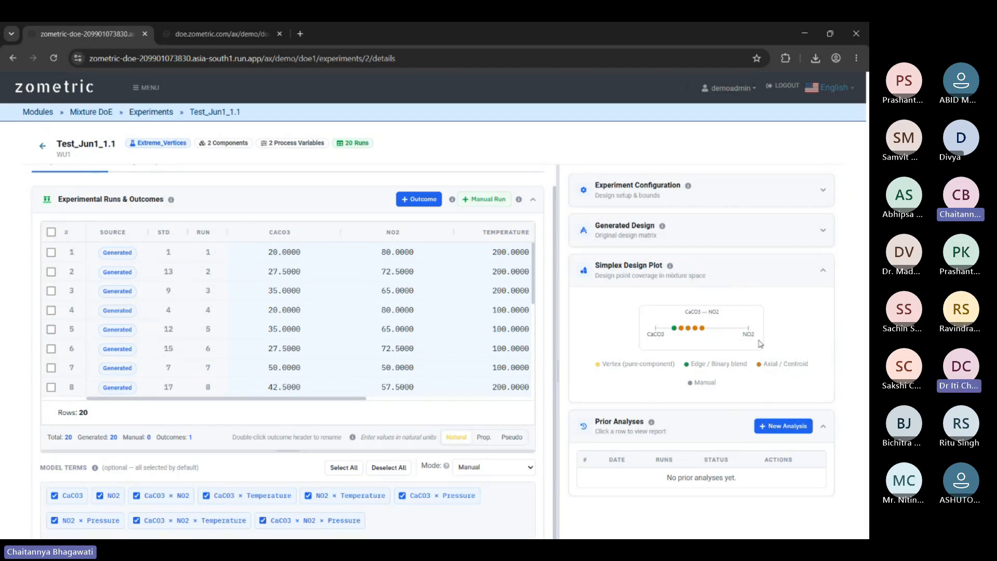
left_click(772, 268)
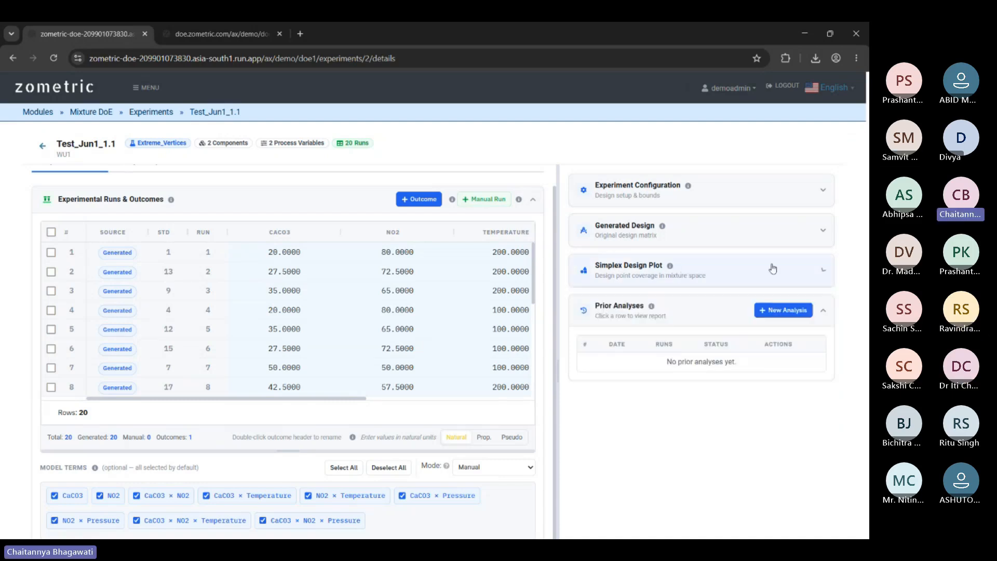
left_click(736, 189)
scroll(641, 322, "down", 2)
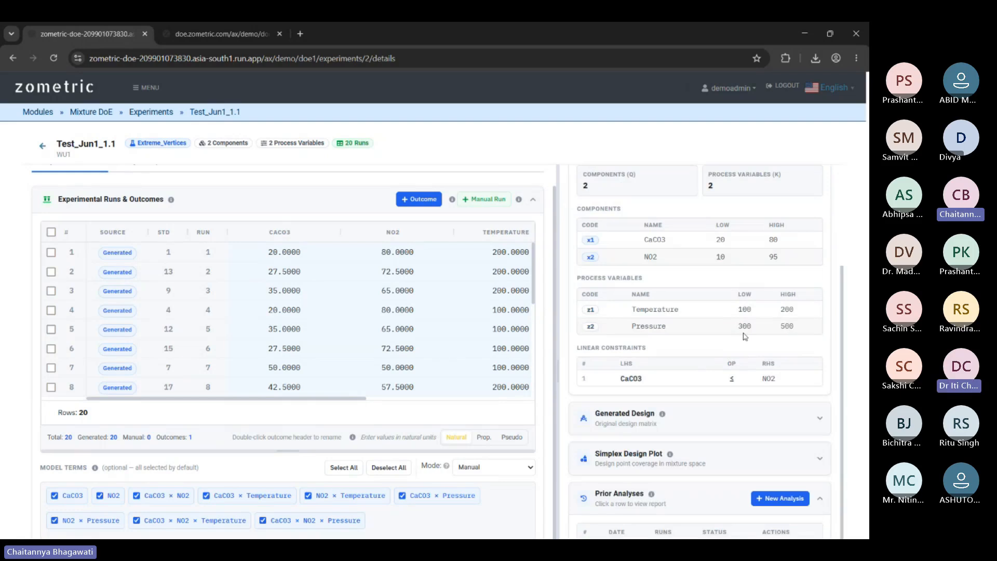
scroll(623, 300, "down", 1)
scroll(754, 300, "up", 2)
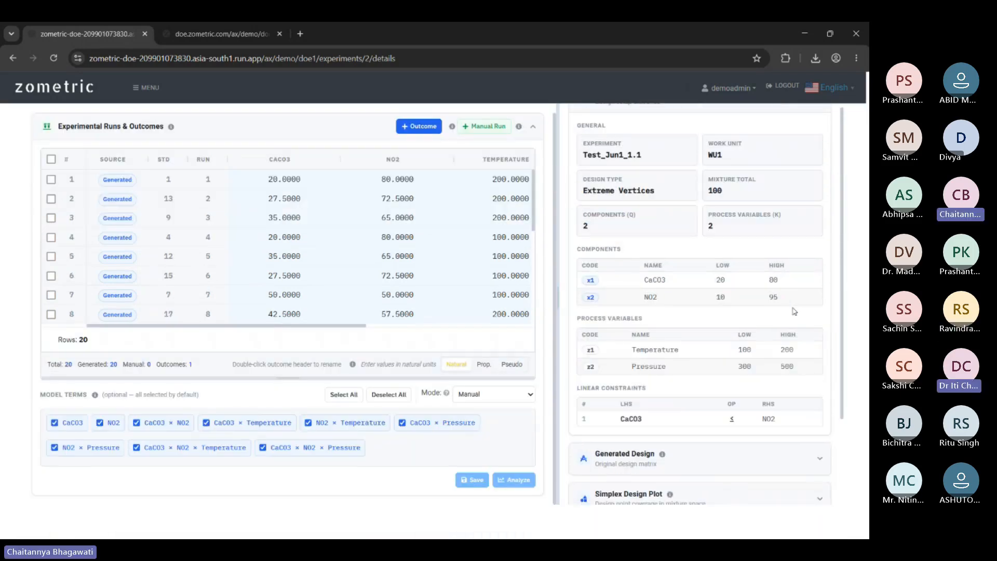
scroll(688, 300, "up", 1)
left_click(653, 119)
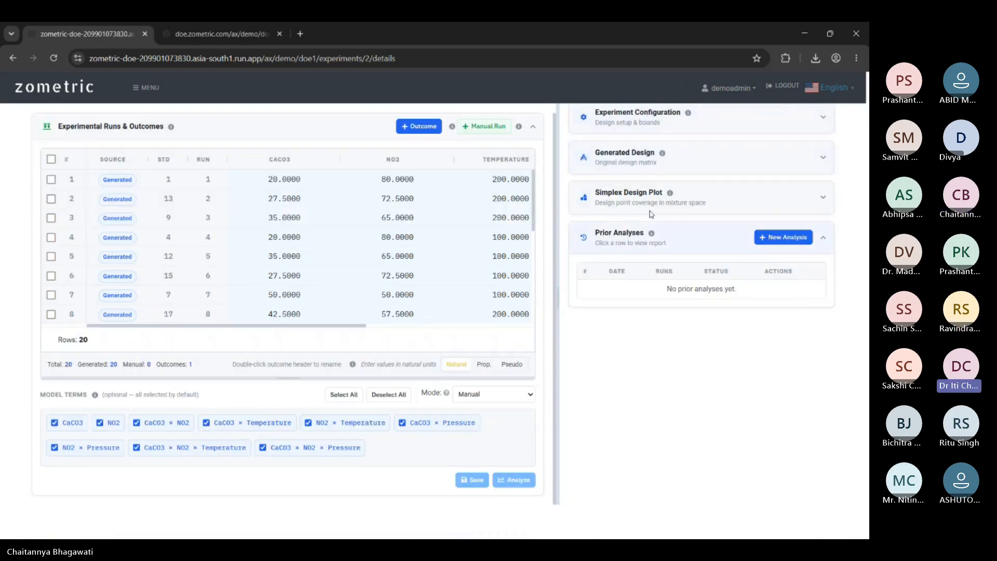
left_click(688, 160)
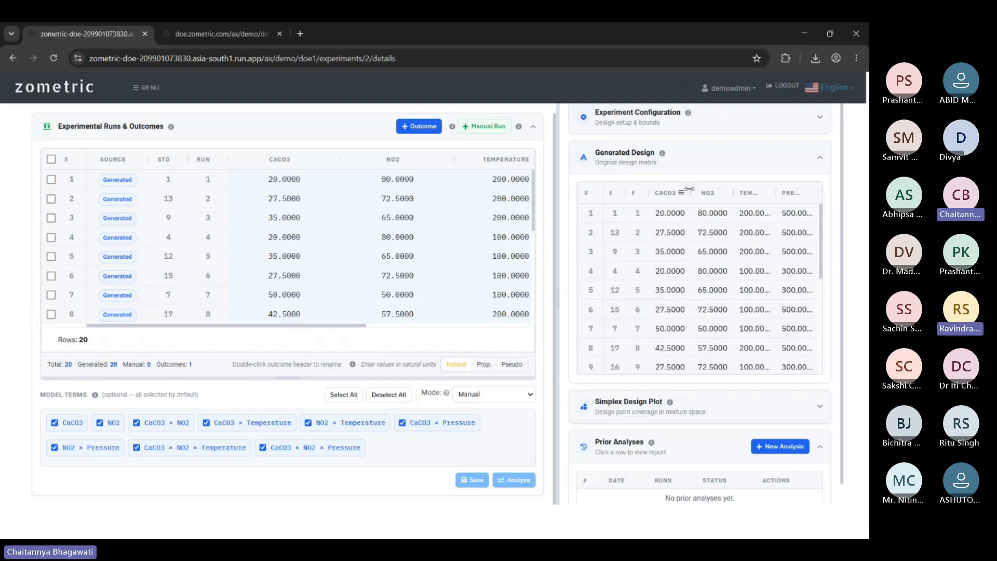
left_click(777, 158)
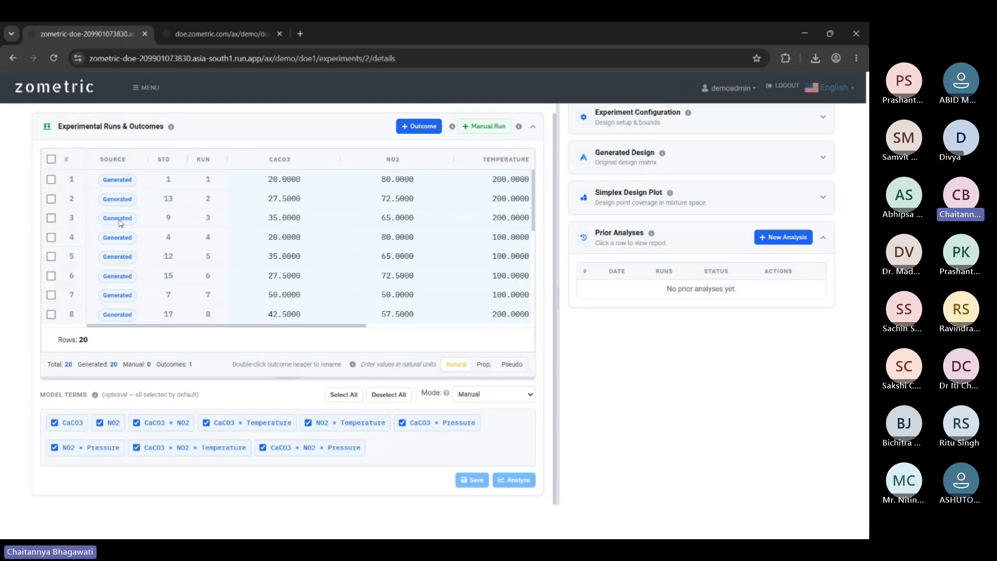
mouse_move(307, 239)
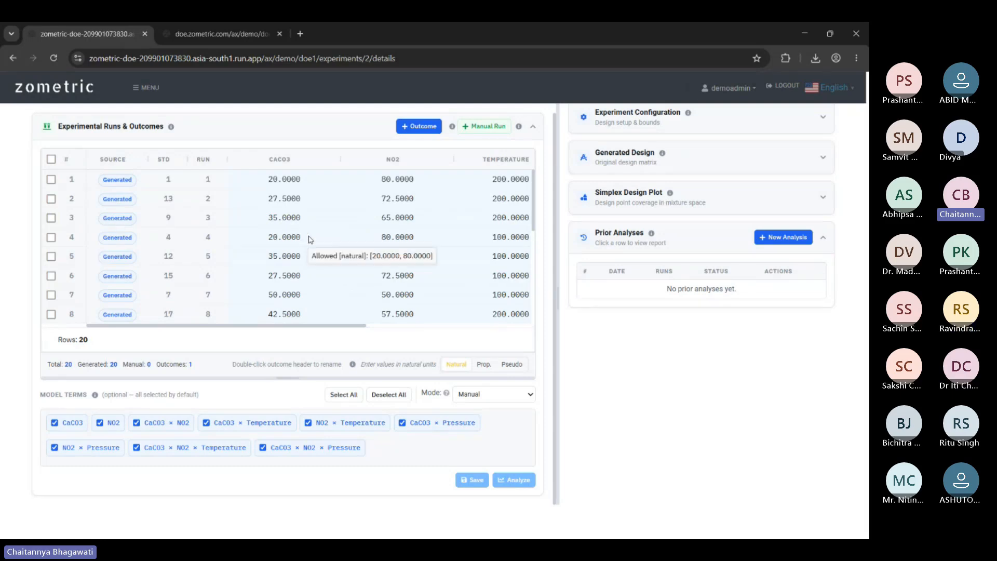
double_click(310, 237)
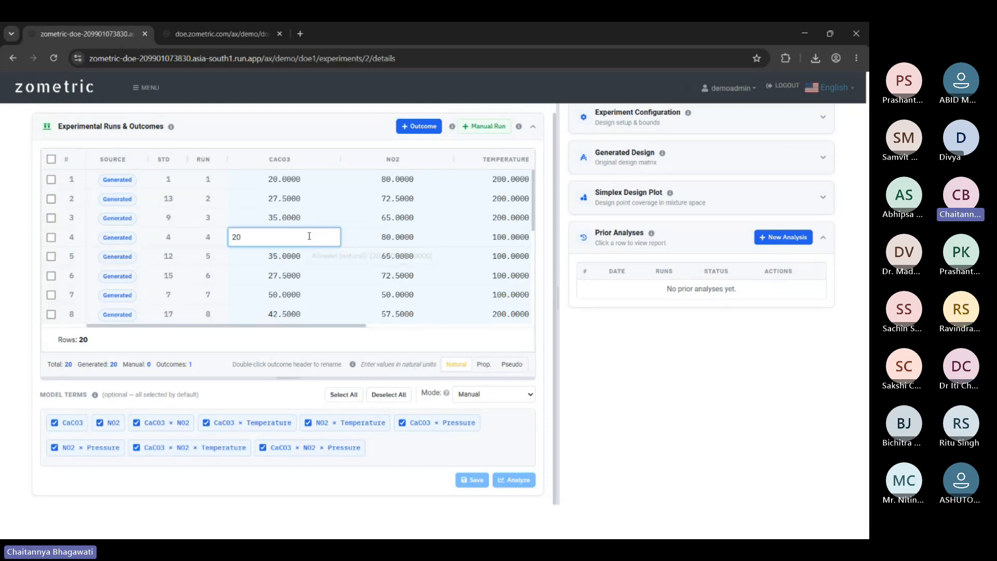
left_click(364, 237)
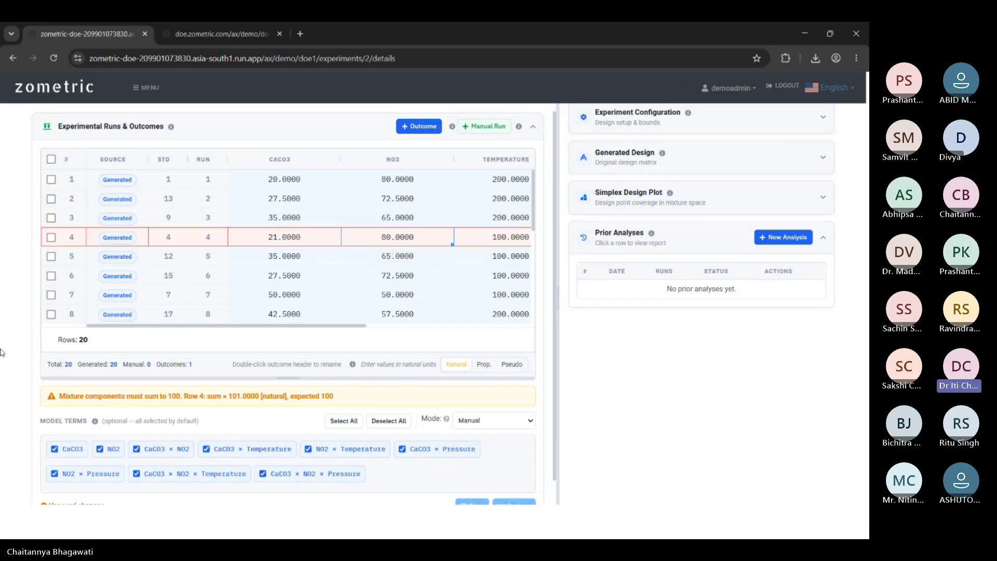
scroll(131, 391, "down", 1)
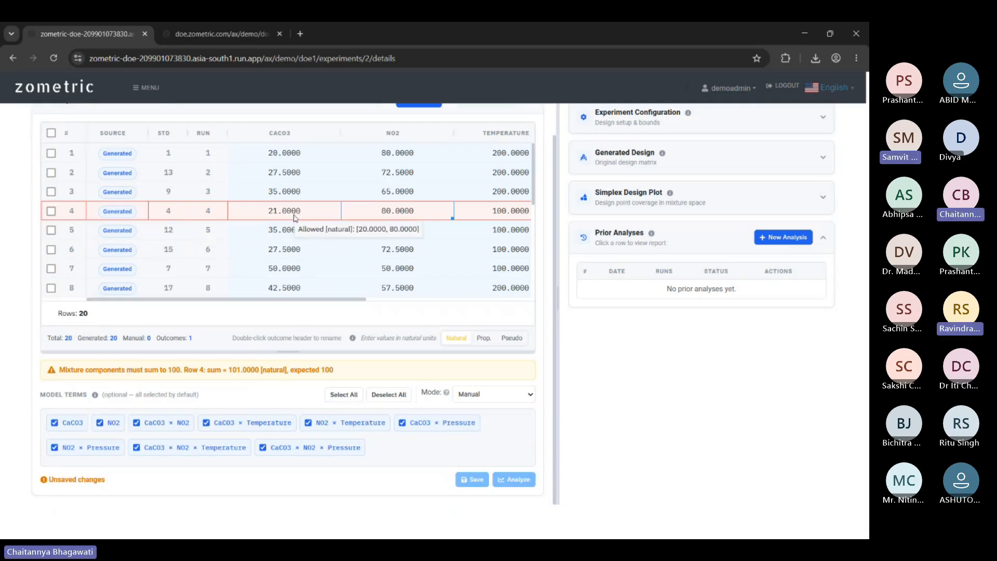
left_click(298, 214)
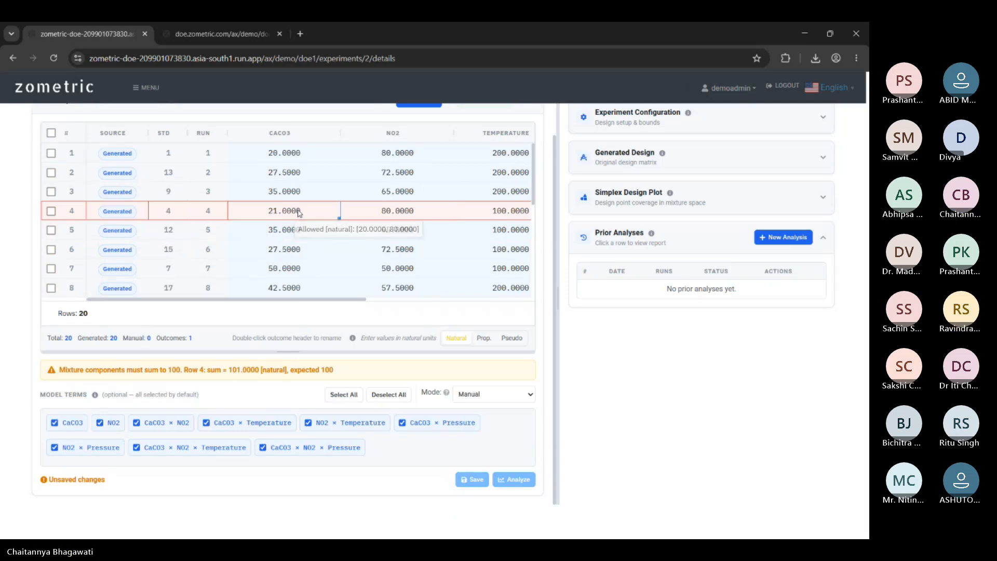
key("F5")
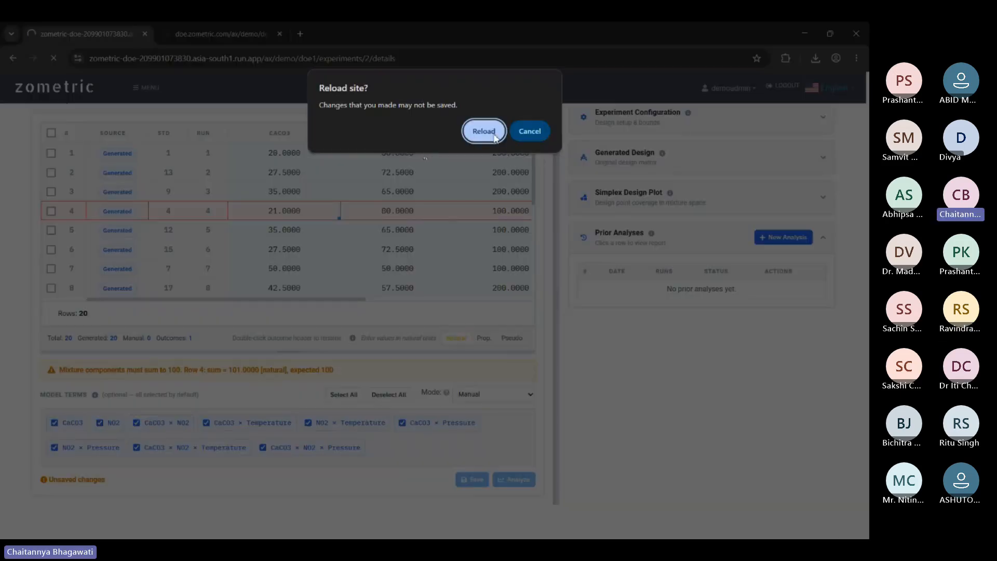
left_click(490, 135)
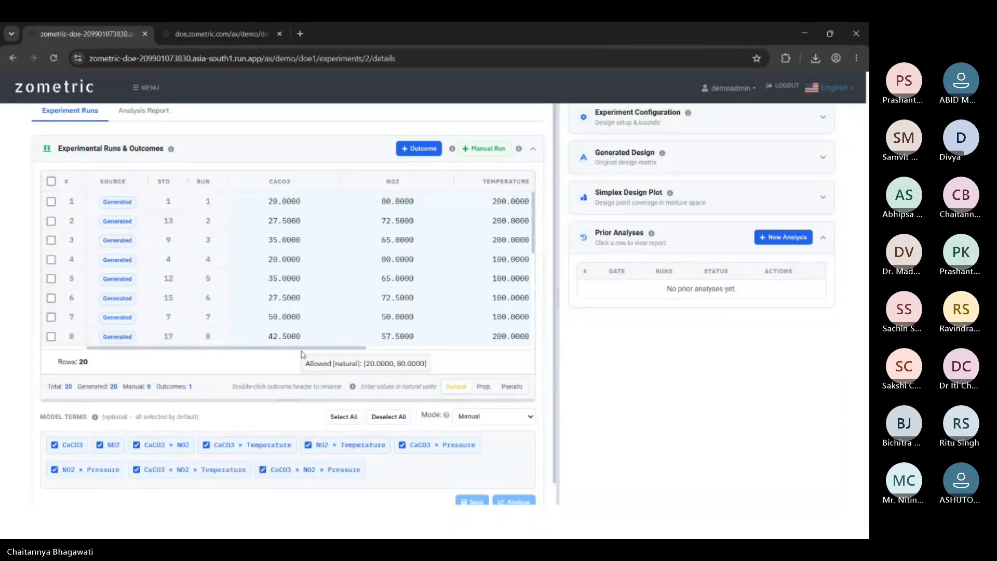
left_click_drag(338, 348, 290, 349)
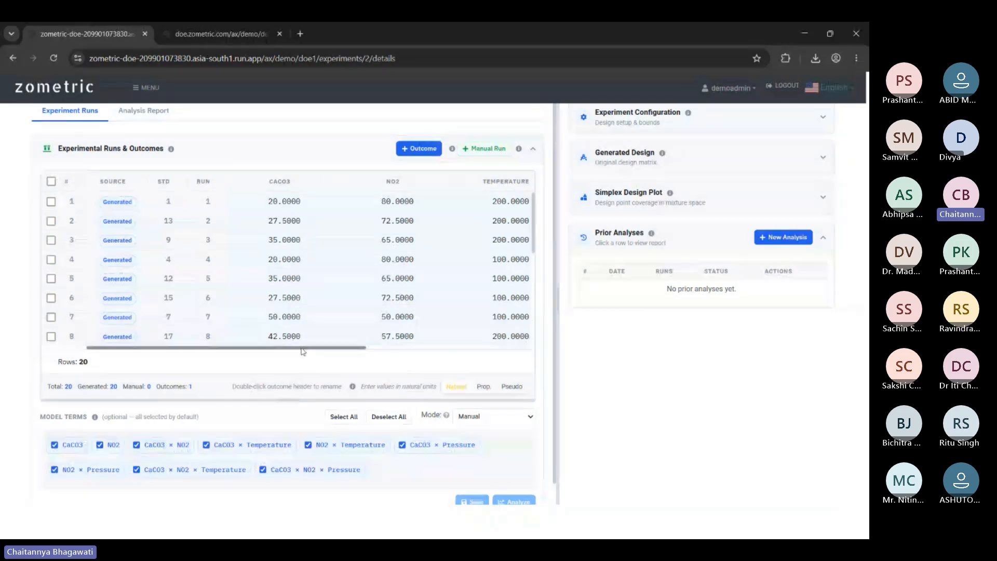
Add two more outcome columns to the run table.
scroll(332, 280, "down", 5)
scroll(352, 278, "down", 1)
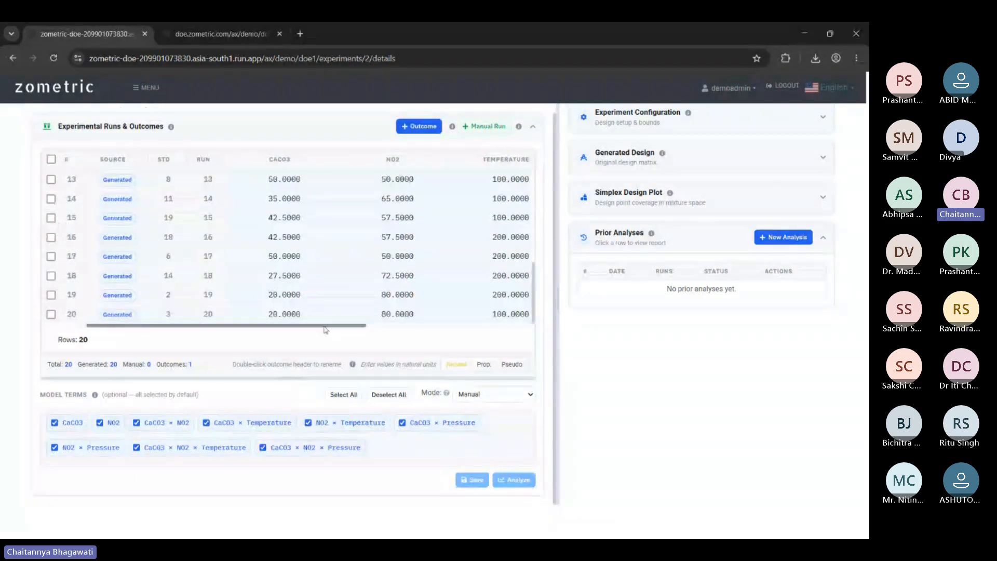
left_click_drag(334, 331, 499, 331)
scroll(498, 331, "up", 1)
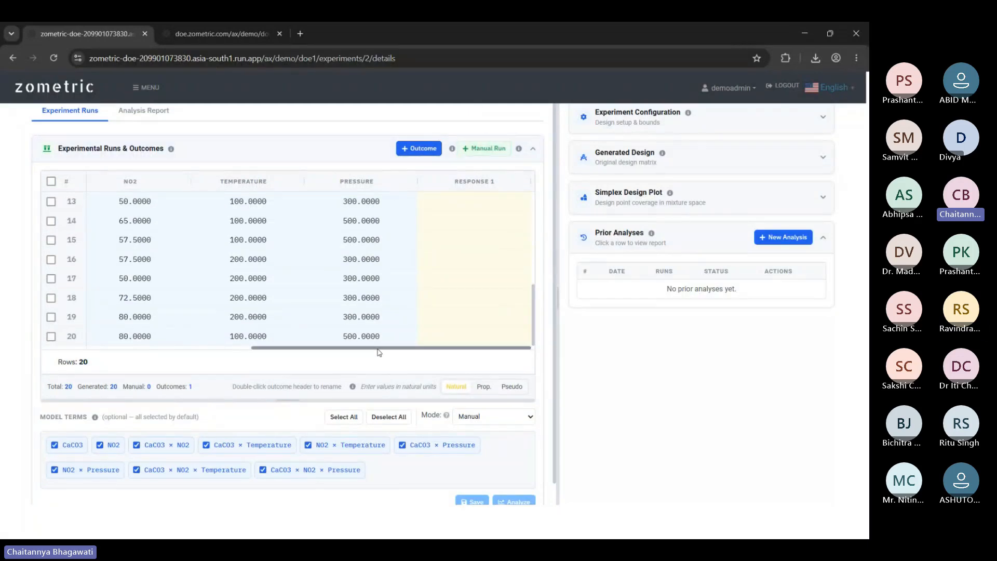
left_click(418, 150)
left_click(418, 149)
left_click_drag(345, 348, 449, 349)
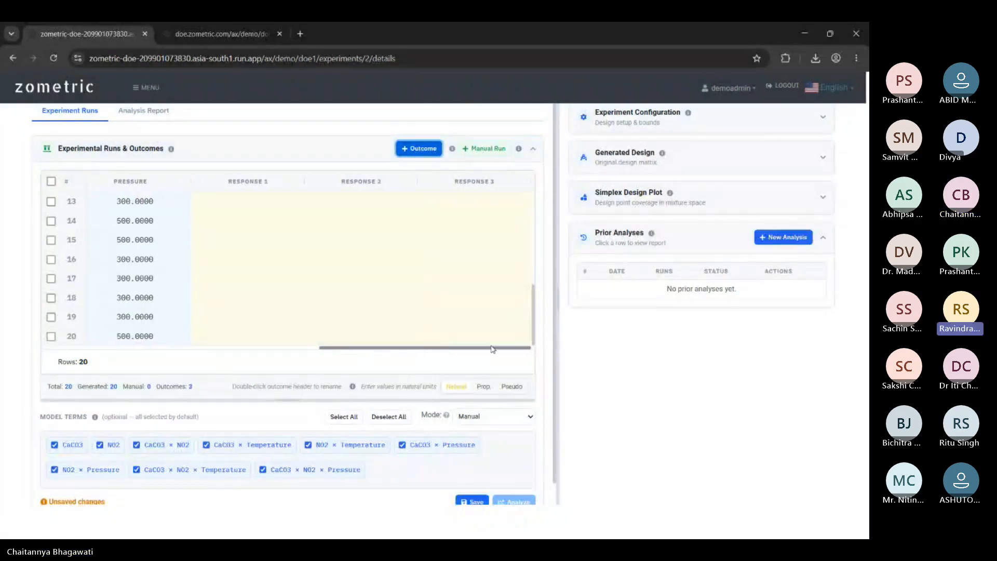
Rename the Response 1 and Response 2 columns to Density and Viscosity.
double_click(235, 180)
type("Density")
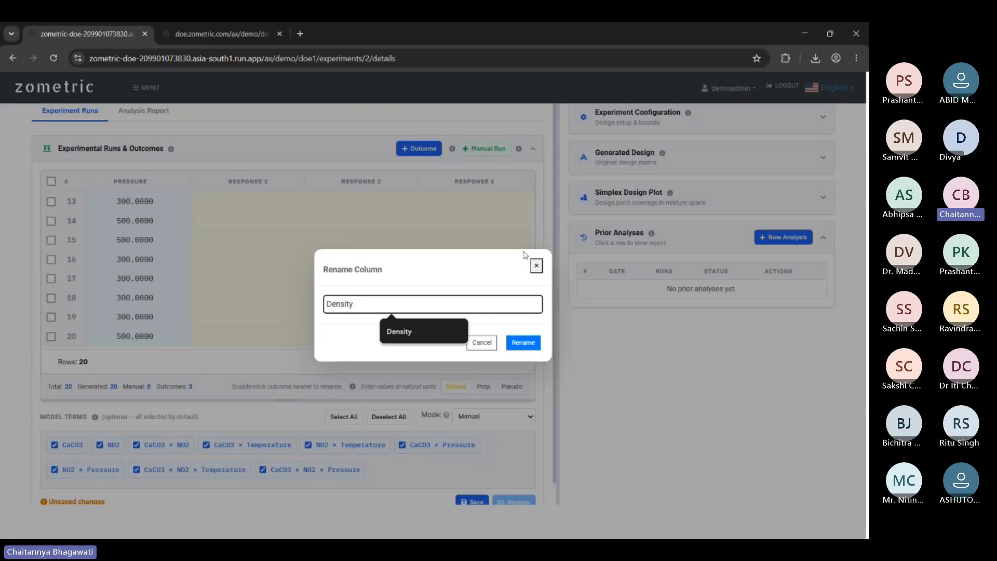
left_click(523, 342)
double_click(370, 181)
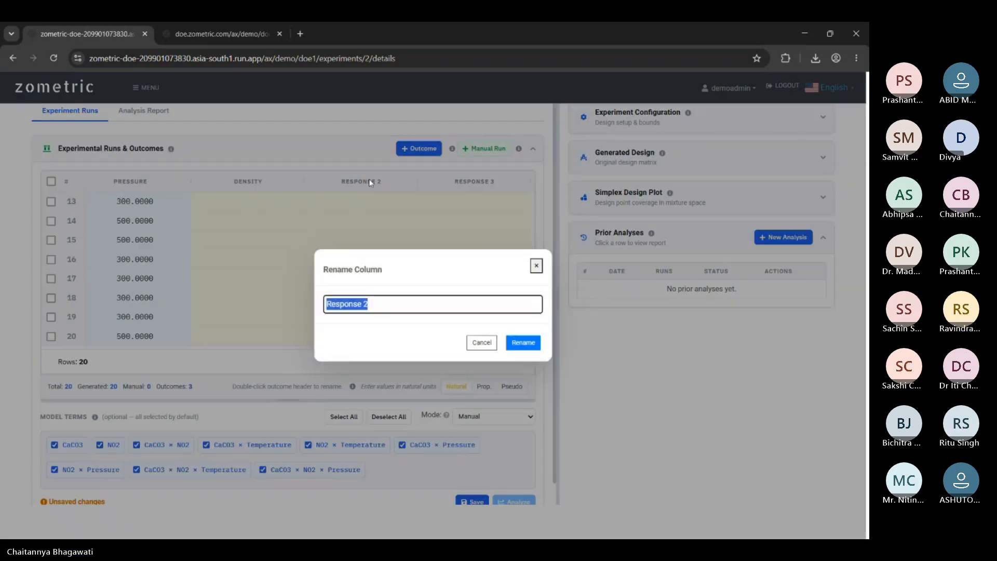
type("Visco")
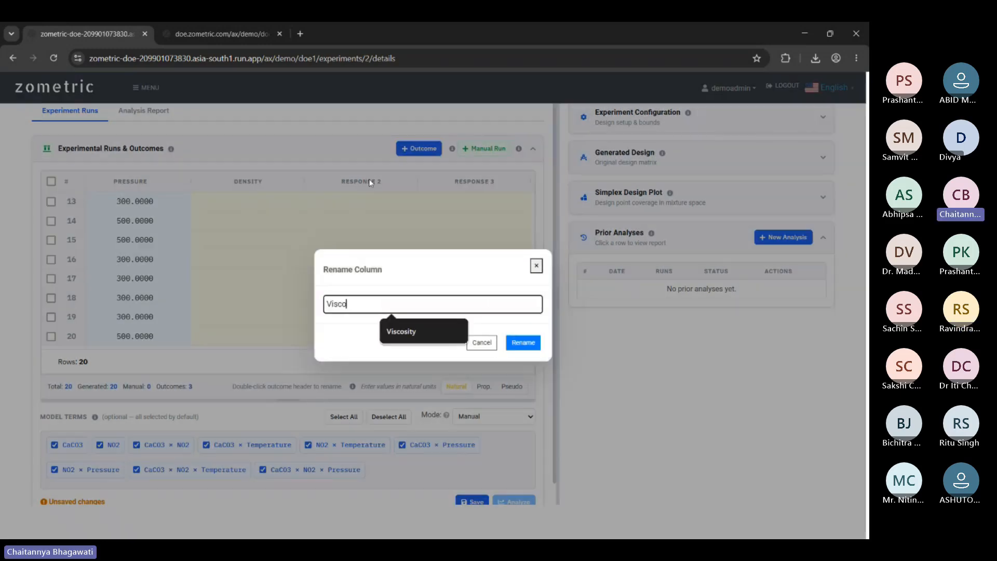
left_click(404, 336)
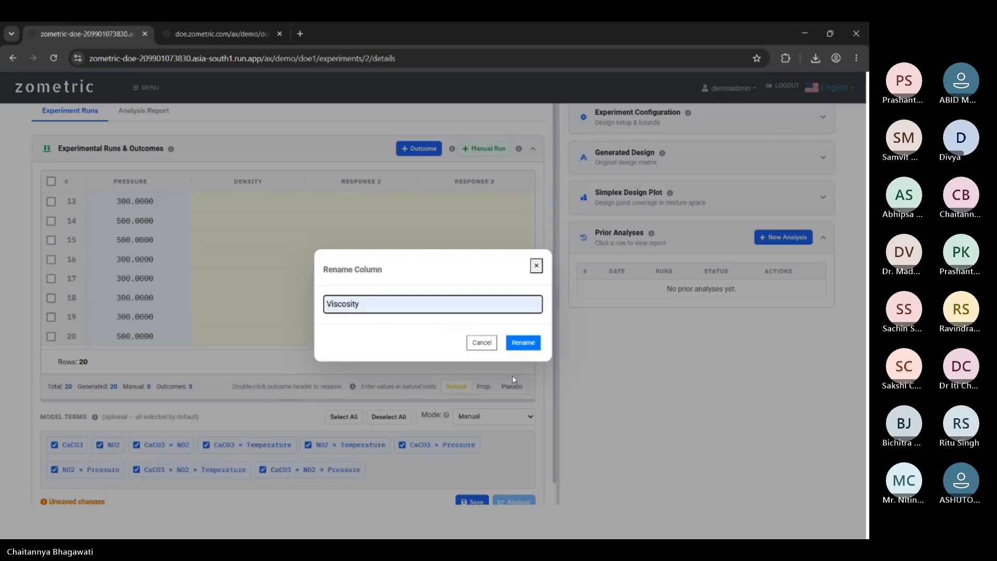
left_click(522, 341)
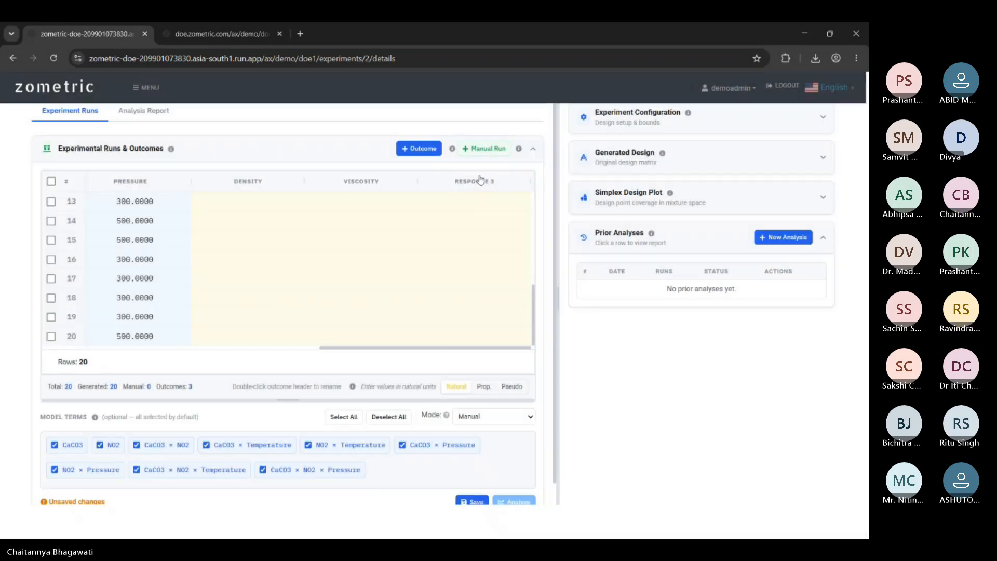
Rename the Response 3 column to Hardness and save the experiment.
double_click(481, 180)
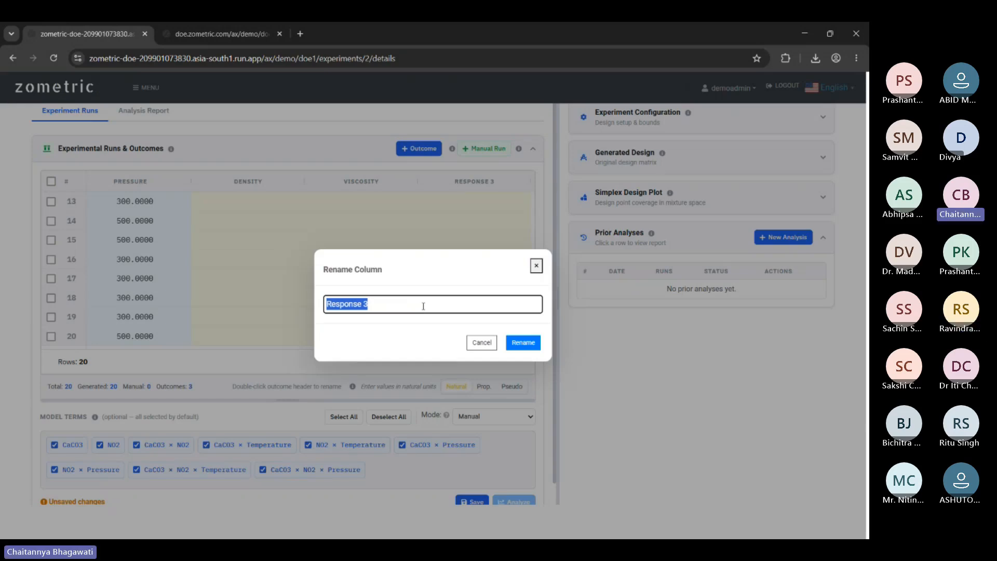
type("HARD")
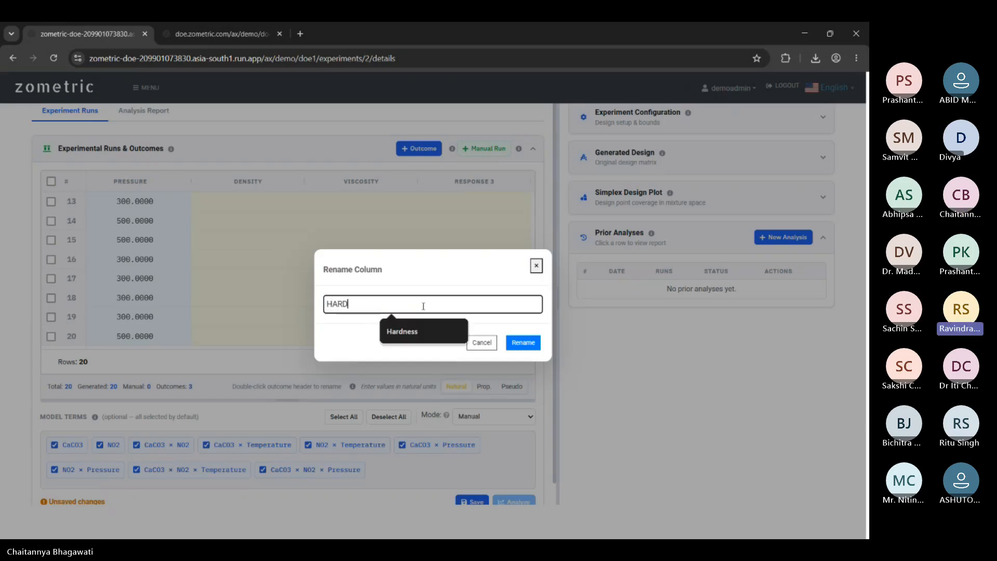
type("NES")
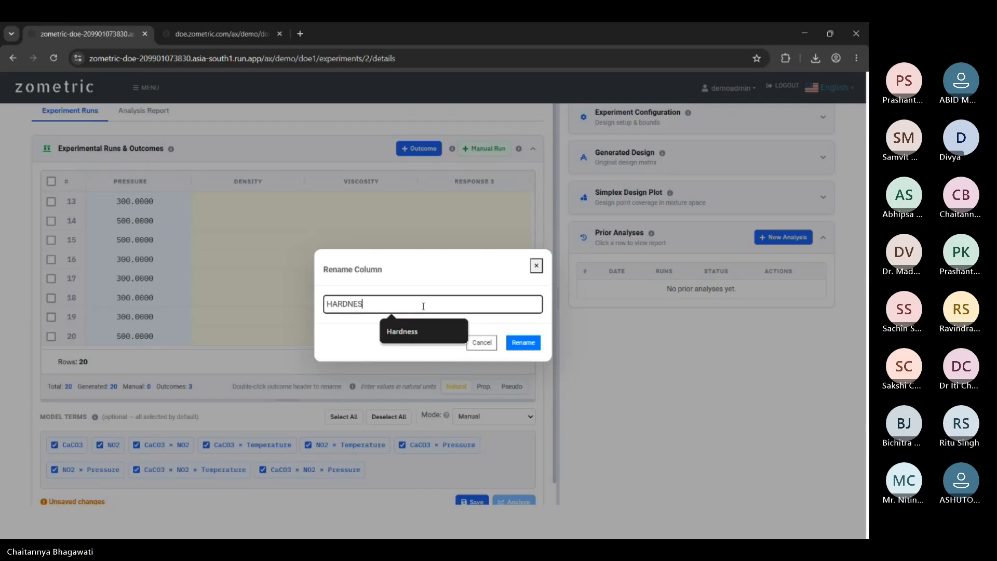
left_click(410, 331)
left_click(522, 343)
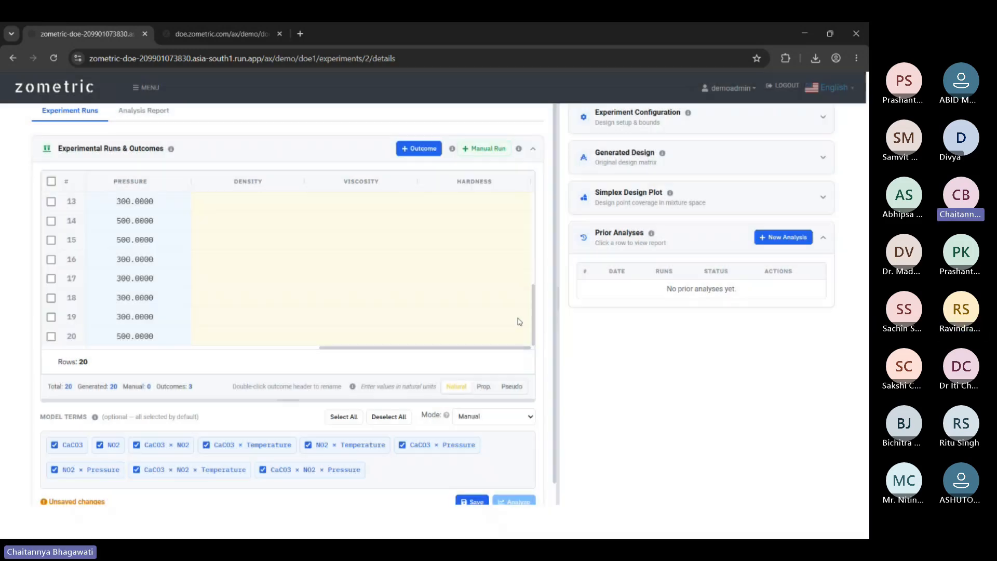
scroll(394, 453, "down", 1)
left_click(468, 479)
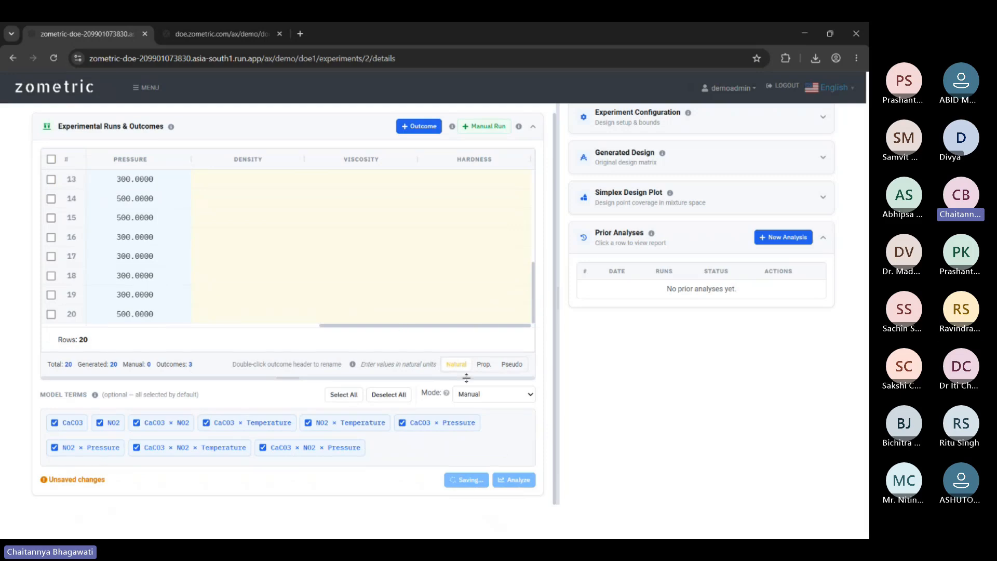
scroll(480, 367, "down", 1)
scroll(474, 359, "up", 1)
scroll(447, 349, "left", 5)
Enter Density values 1 through 8 for runs 1 to 8.
scroll(343, 353, "right", 5)
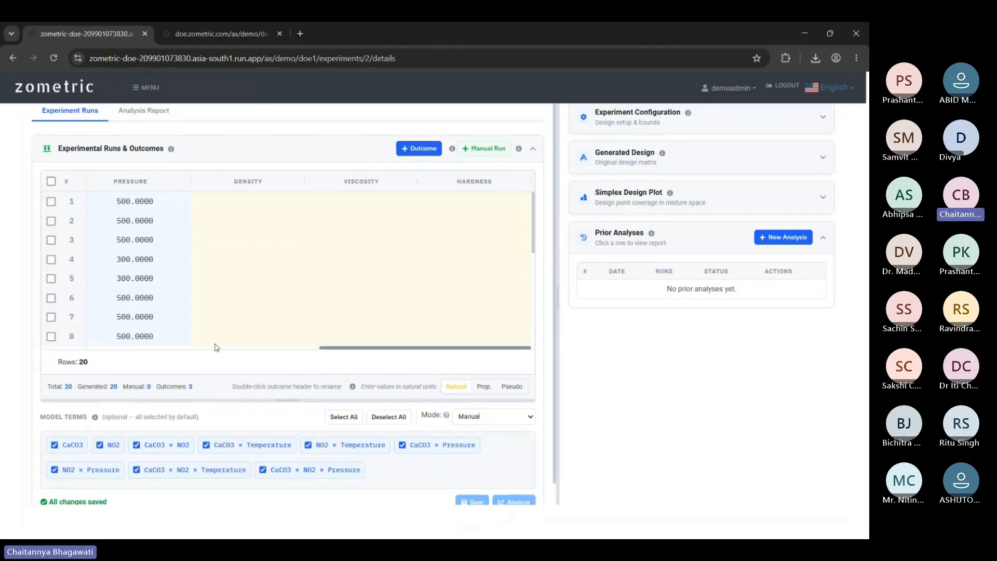
right_click(259, 206)
left_click(217, 206)
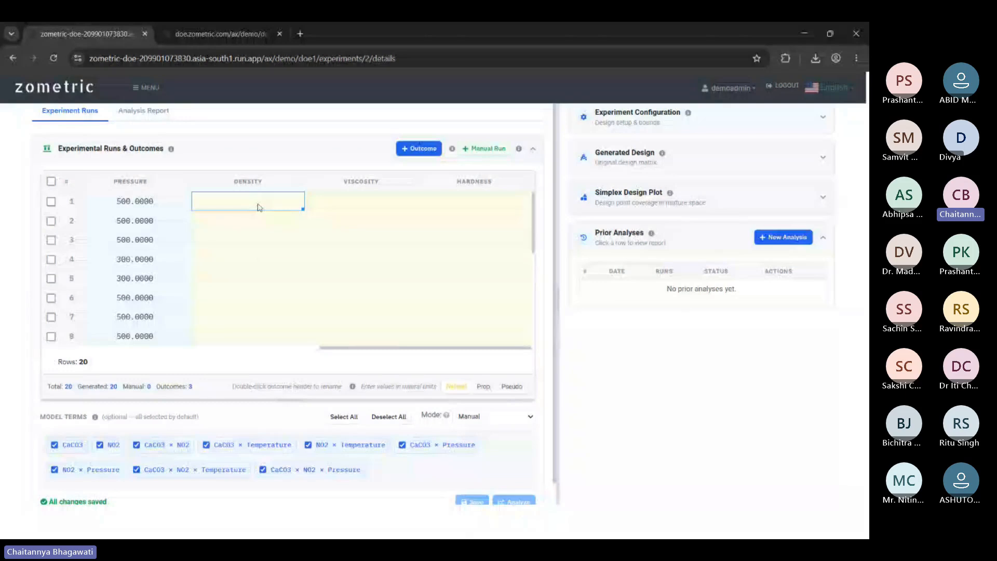
type("1")
key("Return")
type("2")
key("Return")
type("3")
key("Return")
type("4")
key("Return")
type("5")
key("Return")
type("6")
key("Return")
type("7")
key("Return")
type("8")
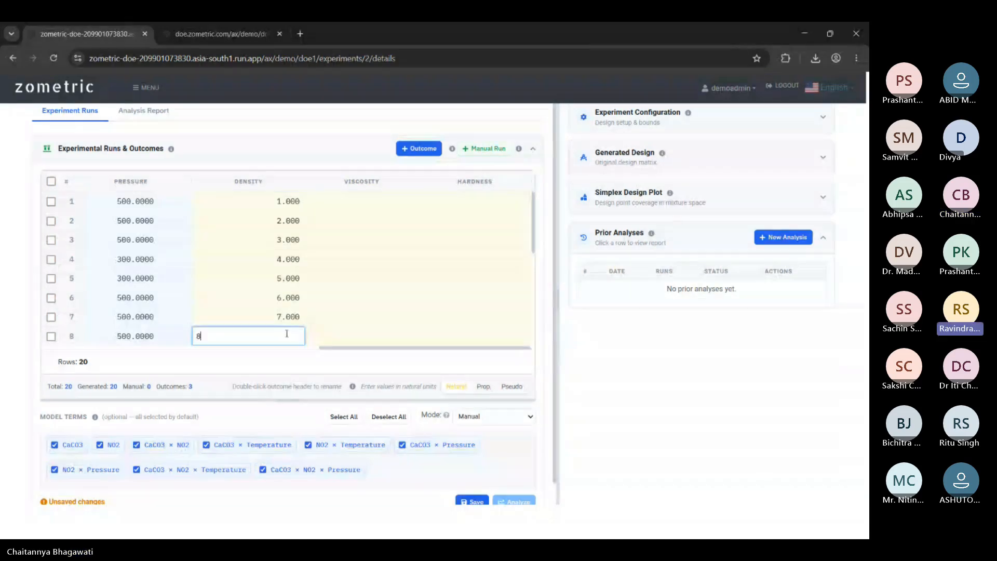
scroll(276, 311, "down", 1)
key("Return")
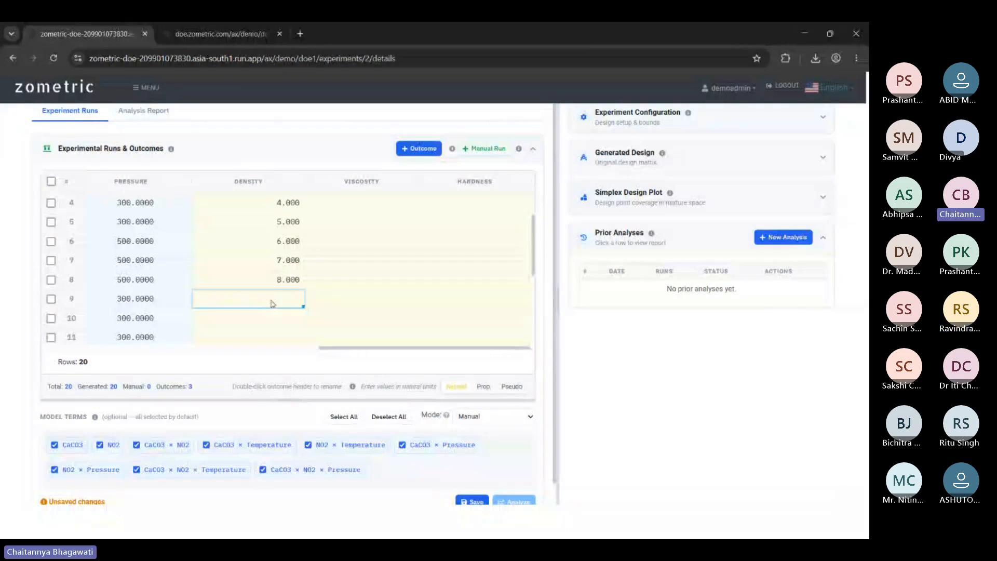
Continue the Density column with values 9 through 13 for runs 9 to 13.
type("9")
key("Return")
scroll(277, 283, "down", 1)
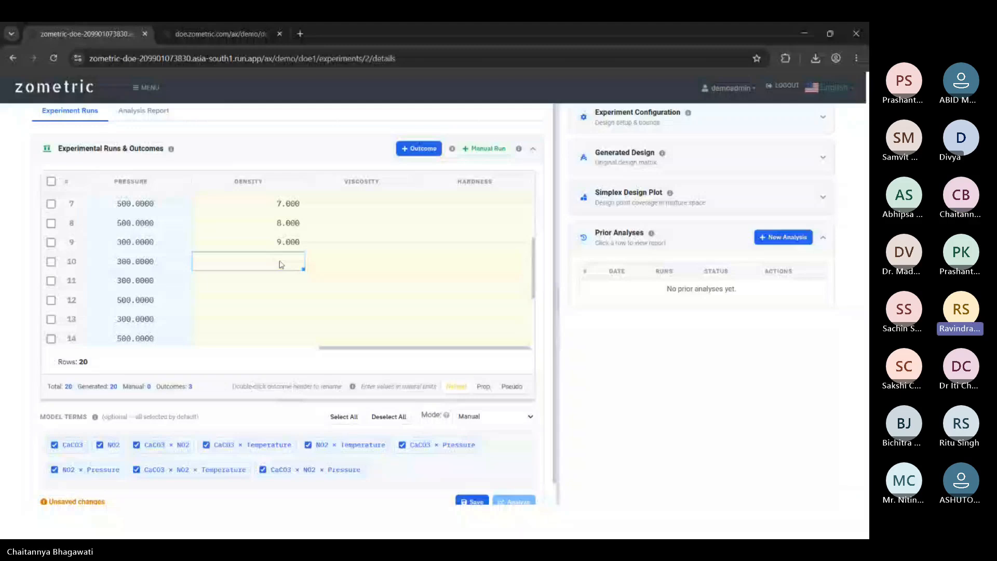
type("10")
key("Return")
type("1")
type("1")
key("Return")
type("12")
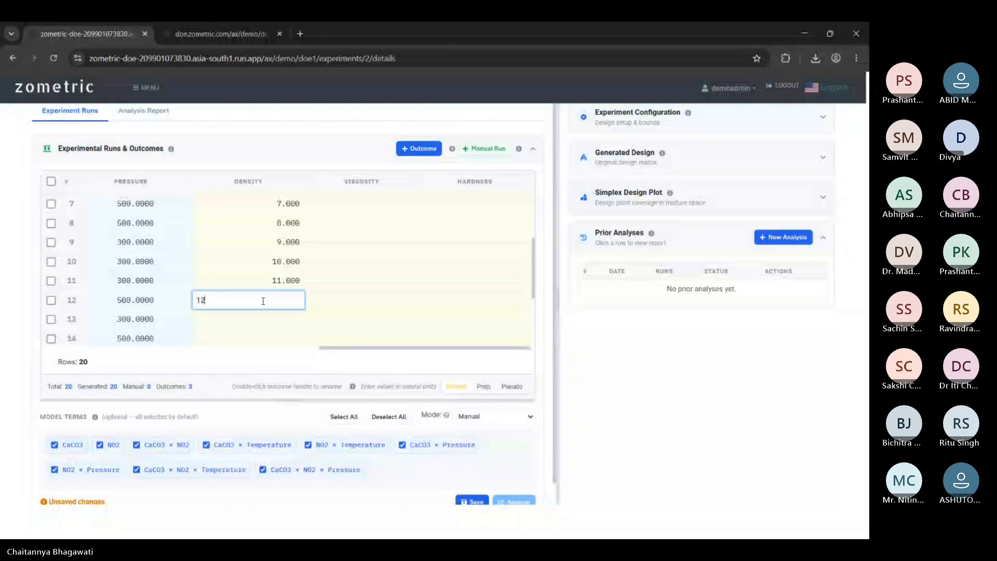
key("Return")
type("13")
scroll(260, 322, "down", 3)
key("Return")
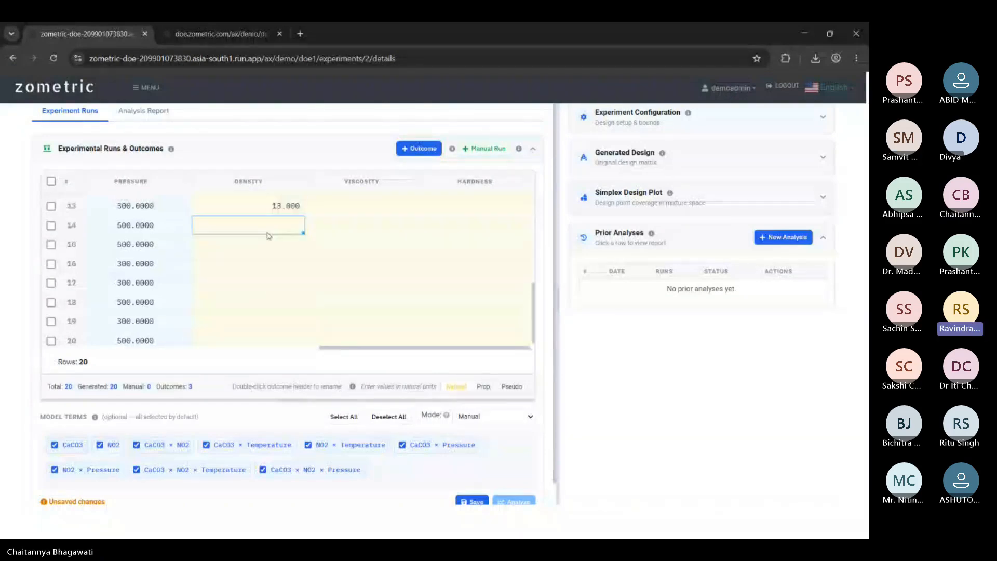
scroll(275, 240, "up", 3)
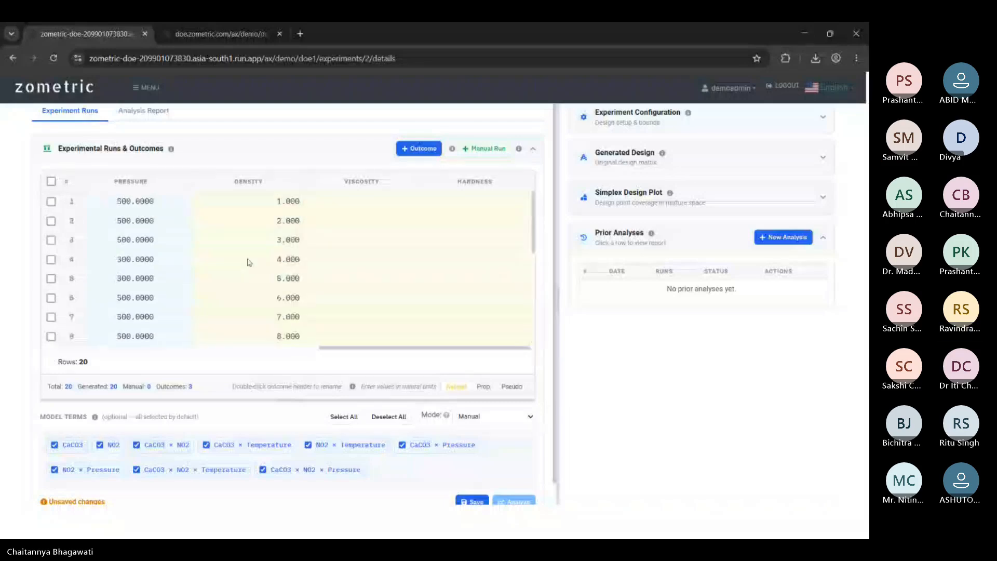
scroll(280, 244, "up", 4)
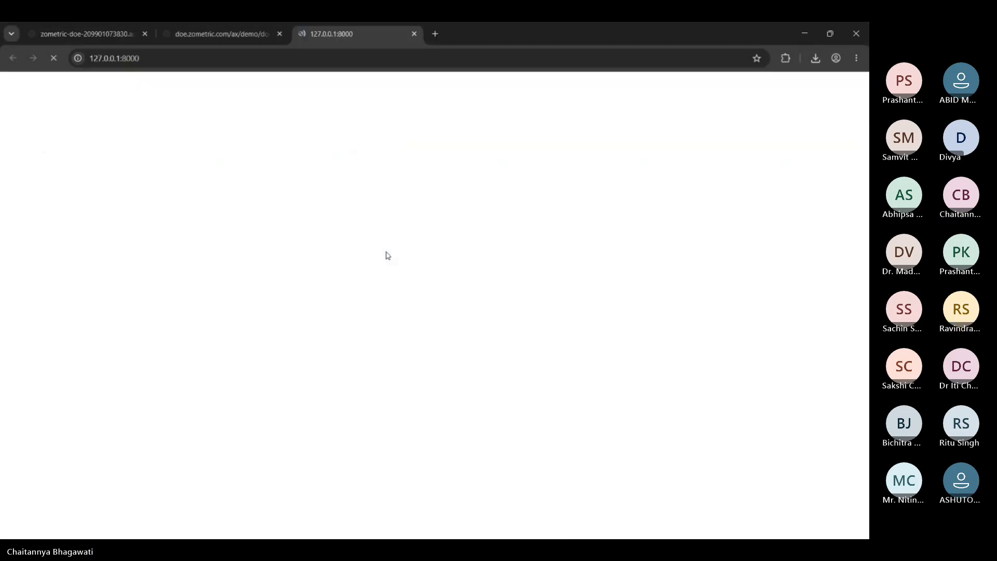
Sign in to the local company tenant using the saved tenant ID, username and password.
left_click(445, 250)
left_click(447, 280)
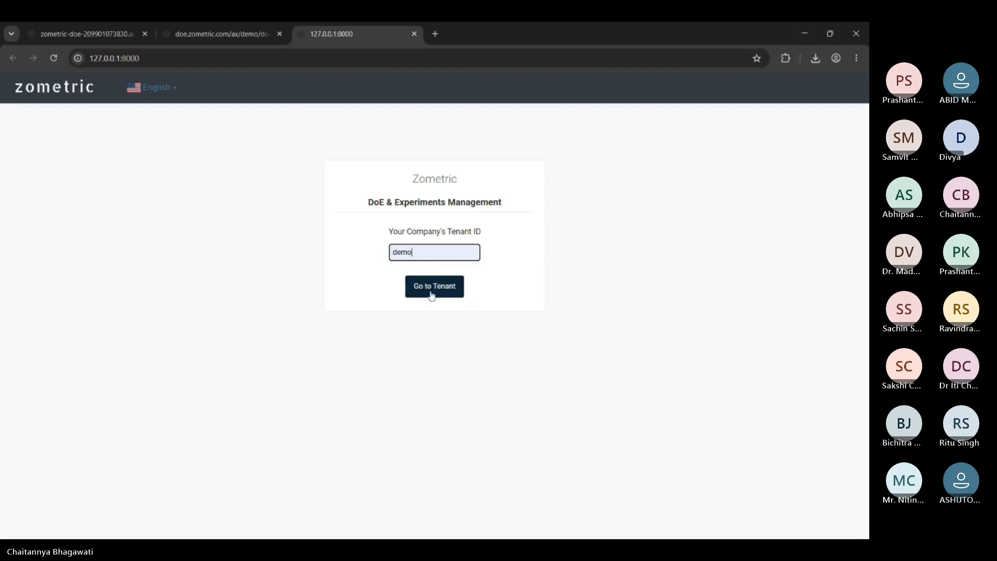
left_click(445, 286)
left_click(348, 202)
left_click(409, 233)
left_click(391, 239)
type("a••••••")
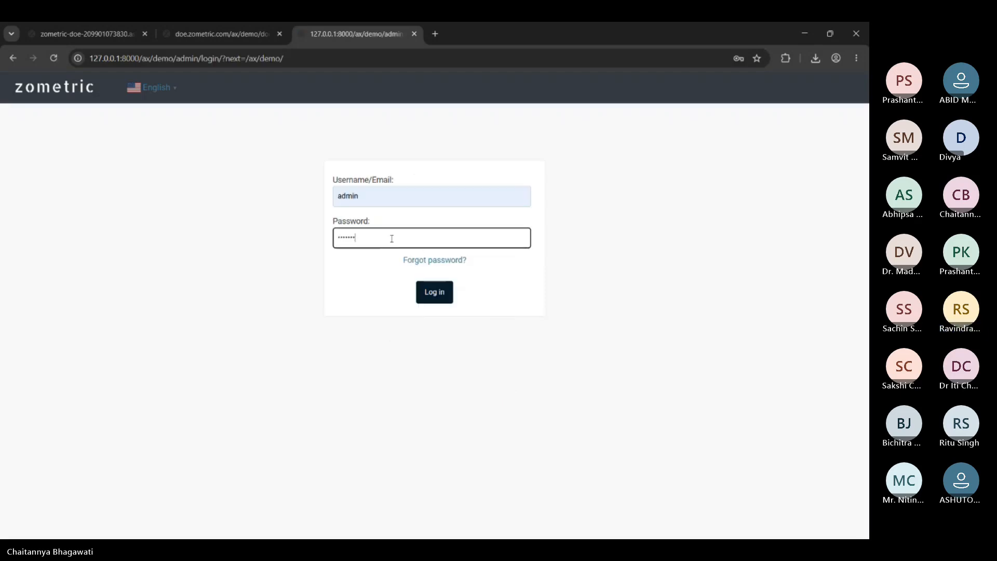
type("•")
key("Return")
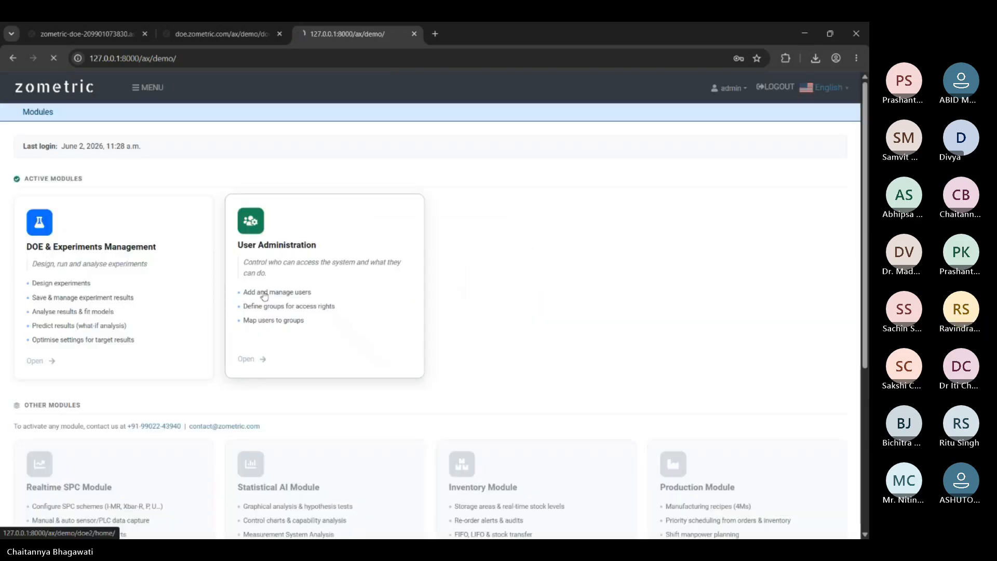
Open Test_May15_1 under Mixture DoE, then open Test1 to view its Gloss and Density values.
left_click(188, 307)
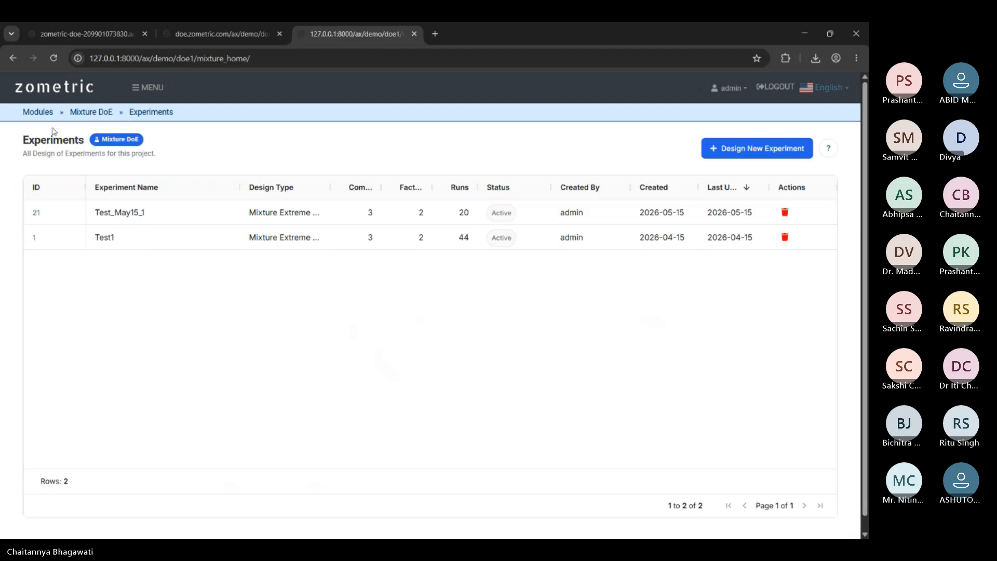
left_click(134, 214)
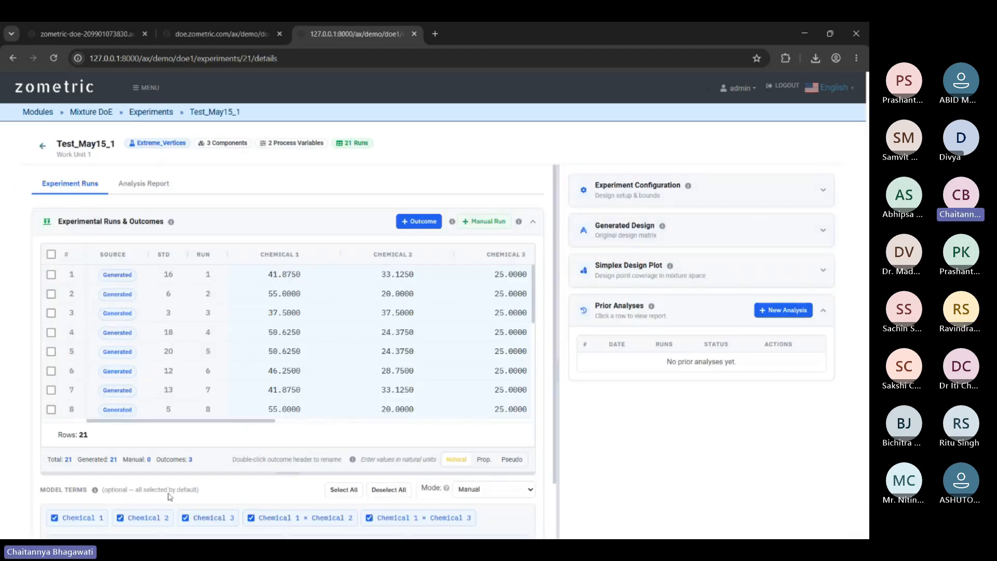
scroll(203, 421, "right", 5)
scroll(205, 418, "left", 4)
left_click_drag(207, 416, 291, 418)
left_click(144, 113)
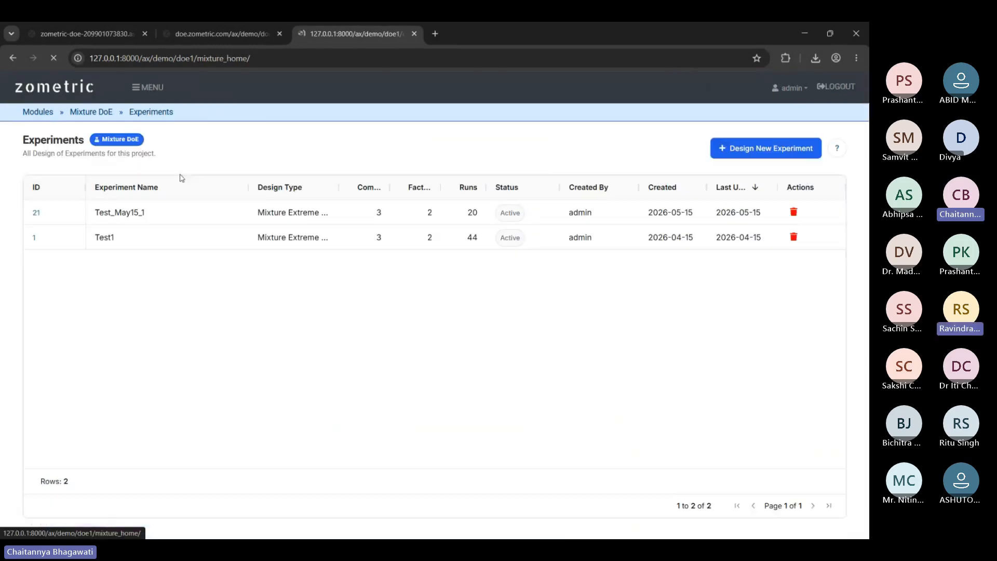
left_click(109, 237)
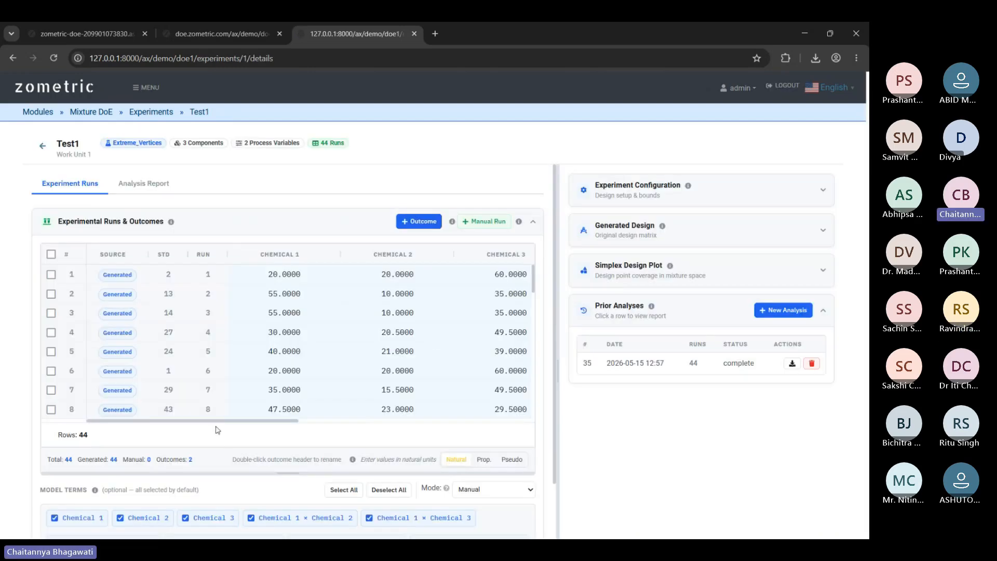
left_click_drag(223, 422, 478, 414)
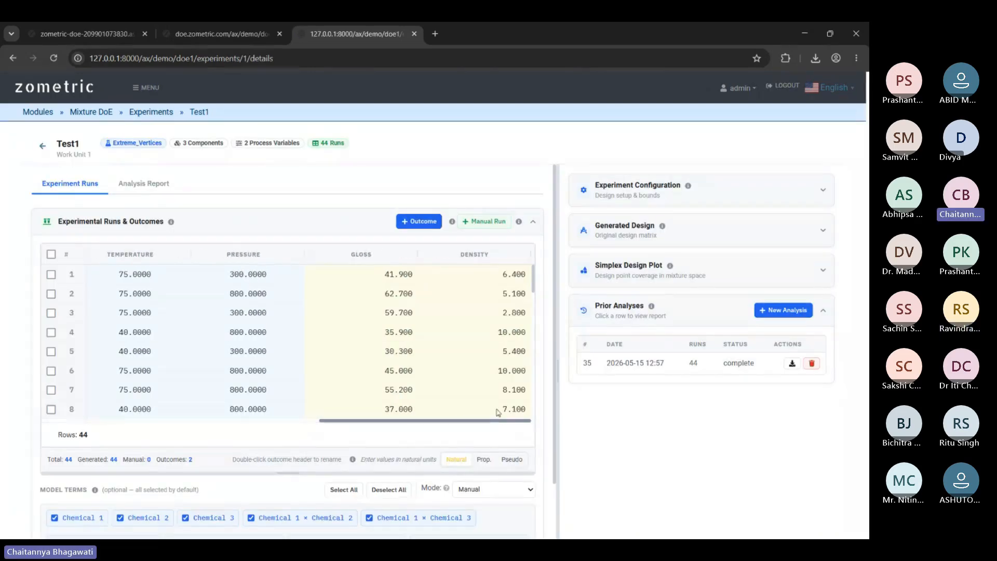
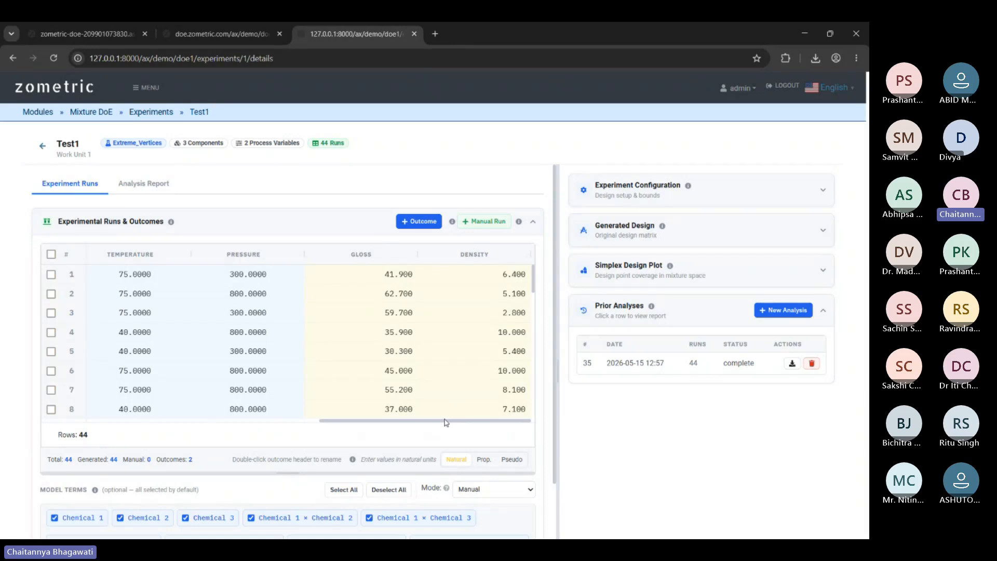
Scroll through Test1's runs table and check the Density value of run 8.
left_click_drag(449, 413, 173, 422)
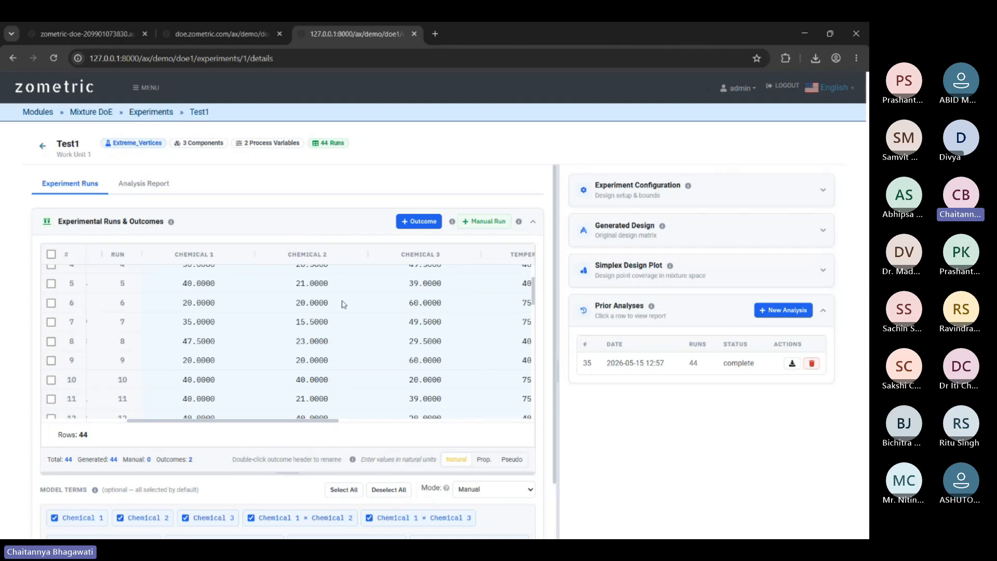
left_click_drag(303, 423, 497, 405)
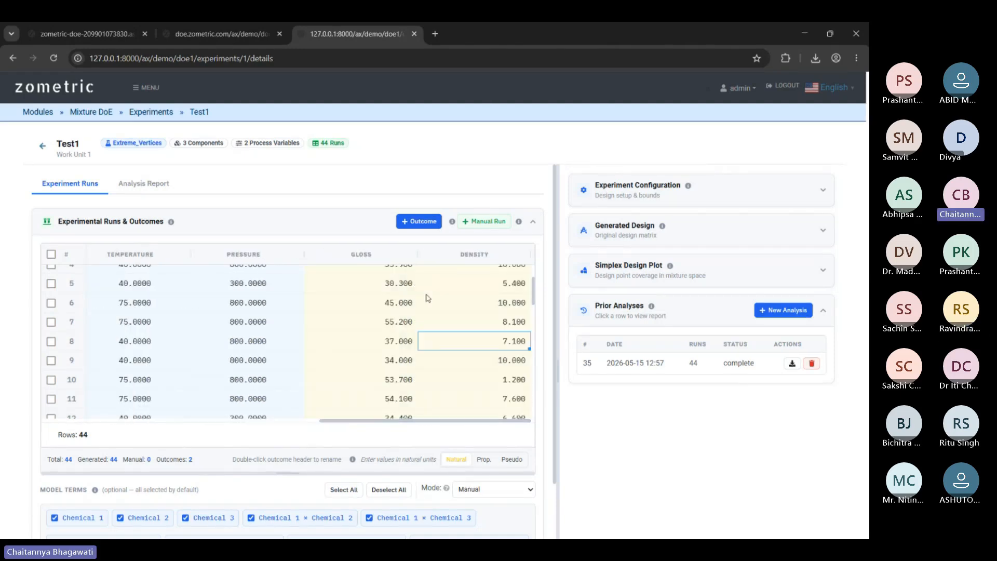
scroll(454, 362, "down", 13)
scroll(464, 376, "up", 7)
scroll(464, 377, "up", 7)
left_click(459, 410)
scroll(430, 326, "down", 12)
scroll(395, 324, "up", 10)
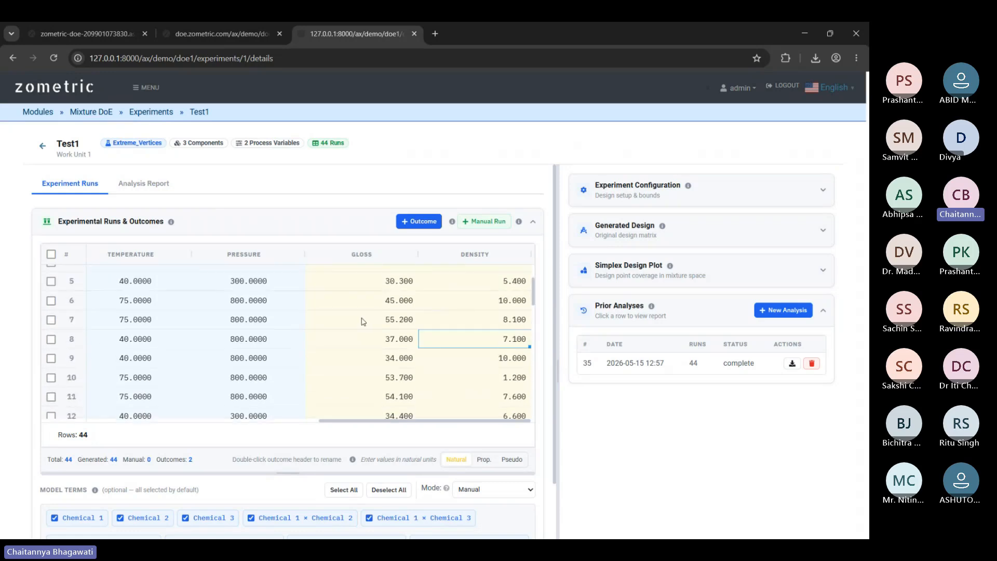
scroll(424, 311, "up", 2)
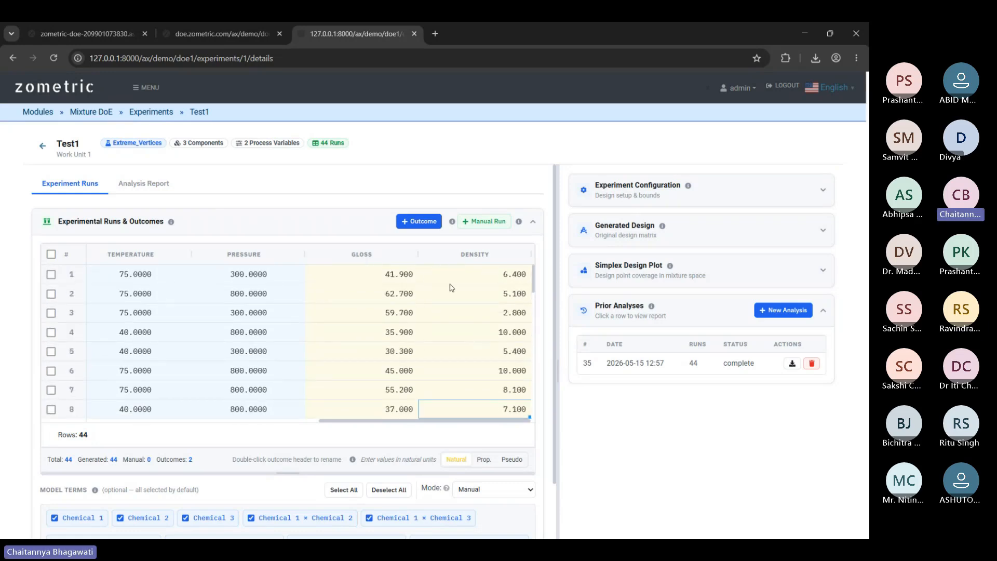
left_click_drag(451, 425, 530, 426)
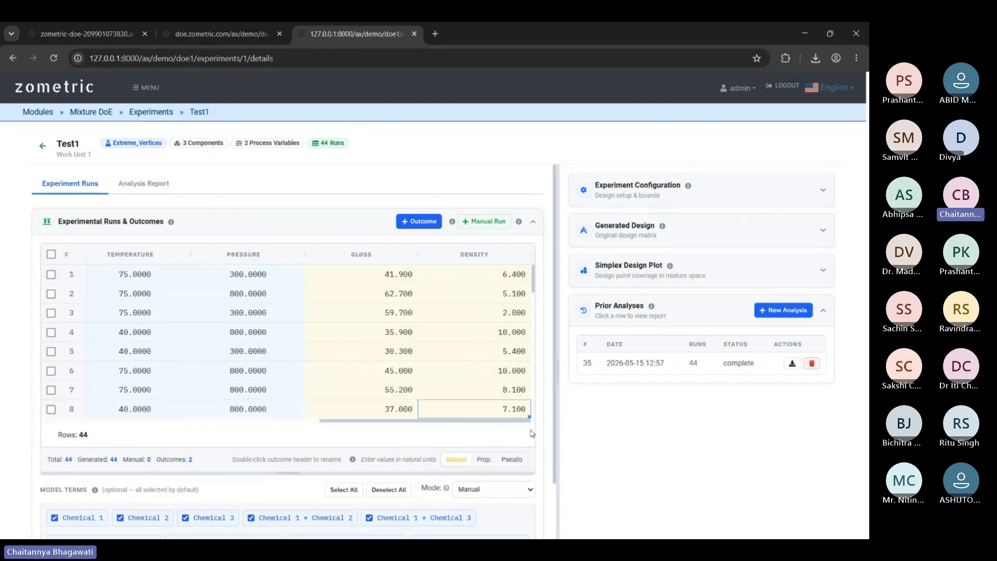
scroll(544, 432, "down", 3)
scroll(395, 447, "up", 1)
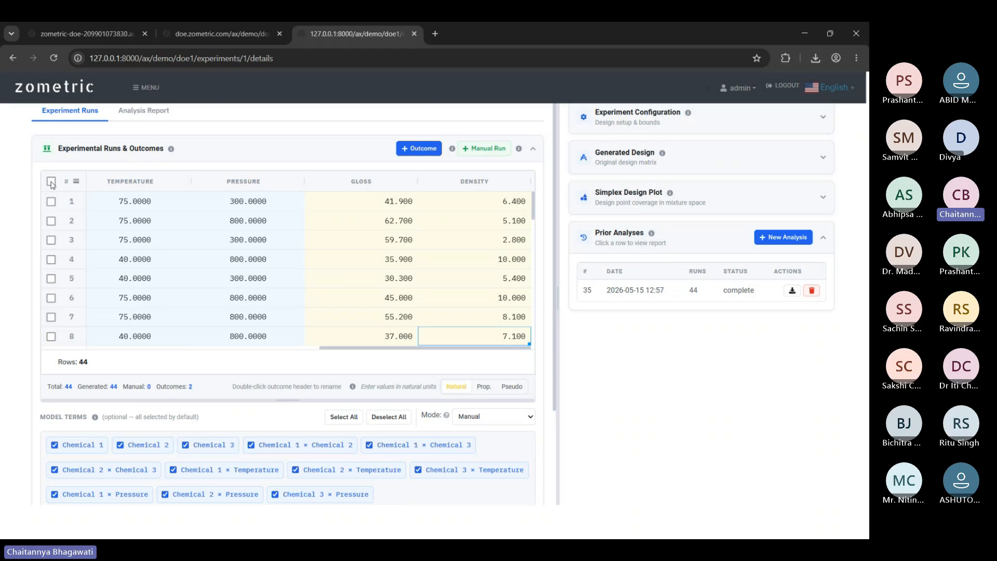
Start a new analysis and select all 44 experimental runs.
left_click(786, 239)
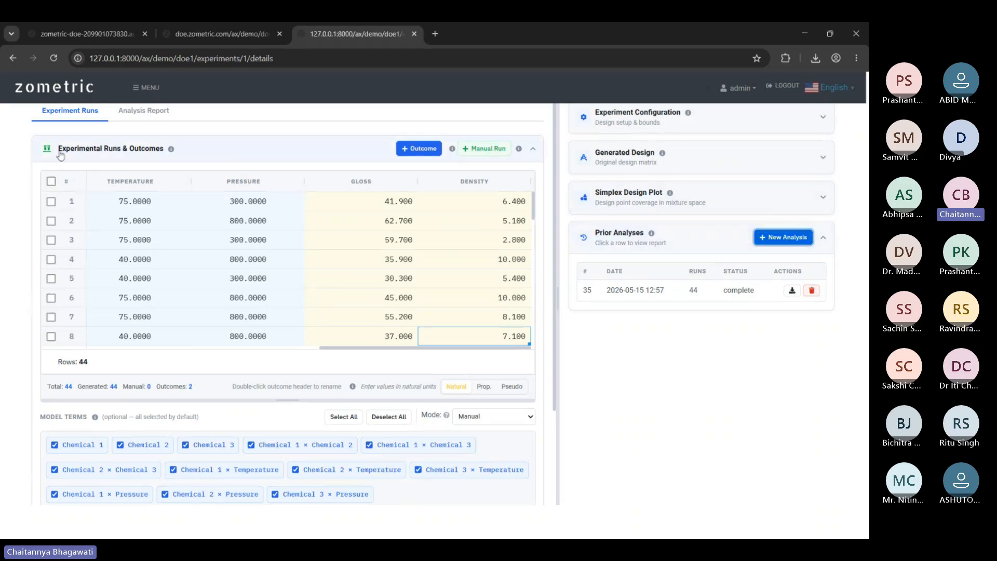
left_click(51, 181)
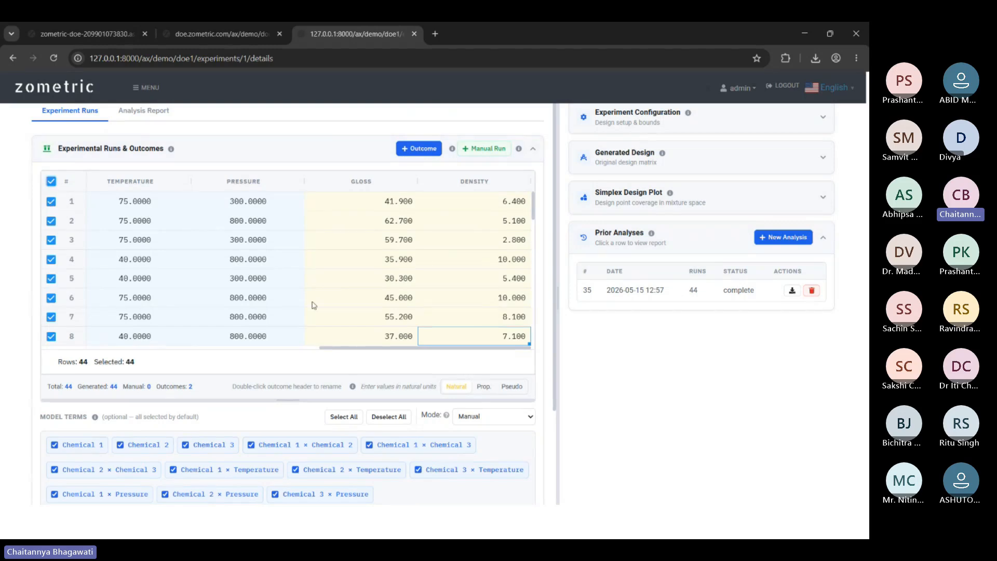
scroll(223, 262, "down", 15)
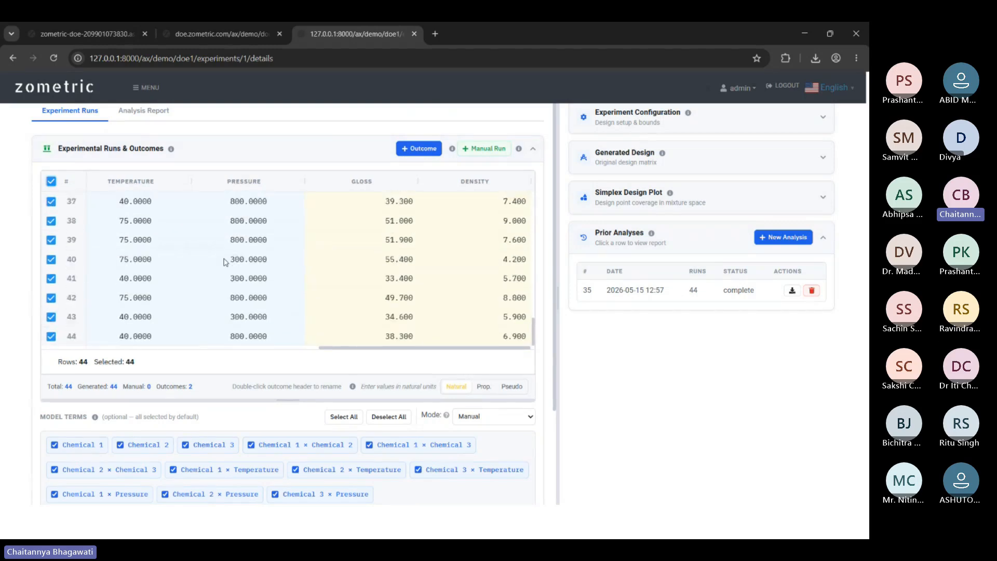
scroll(481, 350, "up", 2)
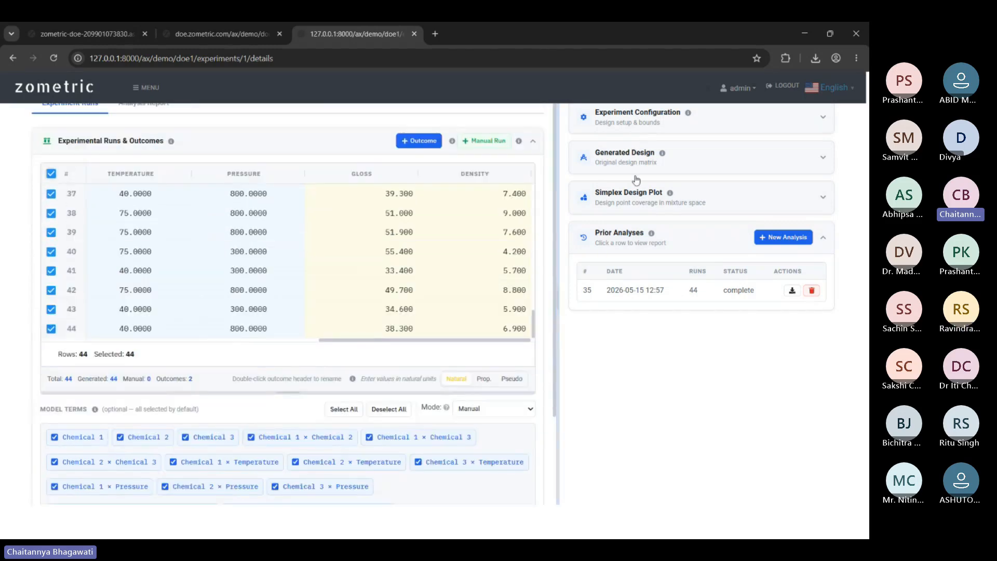
scroll(652, 172, "up", 2)
Expand Experiment Configuration to see the components, process variables and linear constraint, and briefly show the Generated Design.
left_click(657, 196)
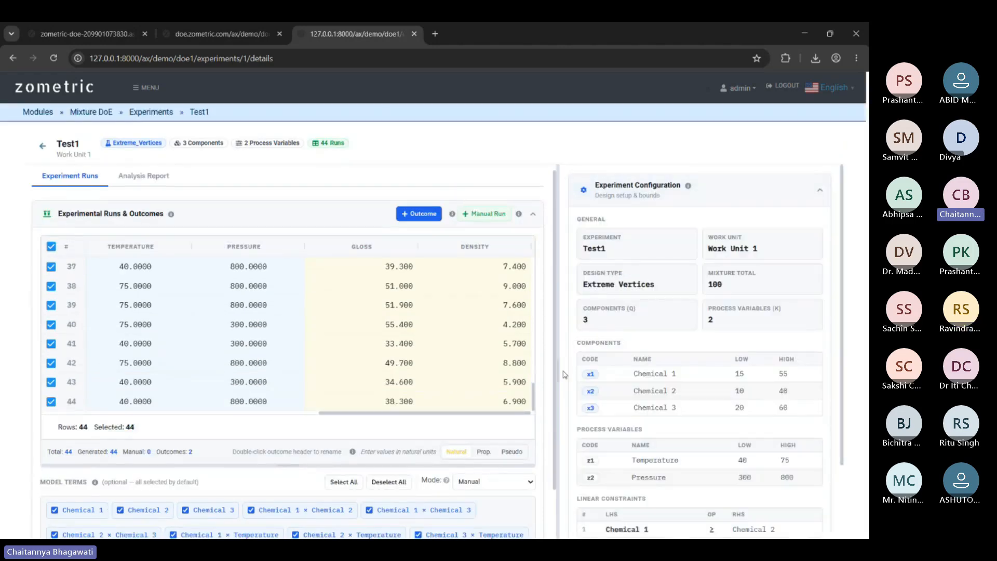
scroll(668, 369, "down", 3)
scroll(603, 421, "down", 1)
left_click(623, 370)
scroll(623, 383, "down", 4)
scroll(619, 336, "down", 8)
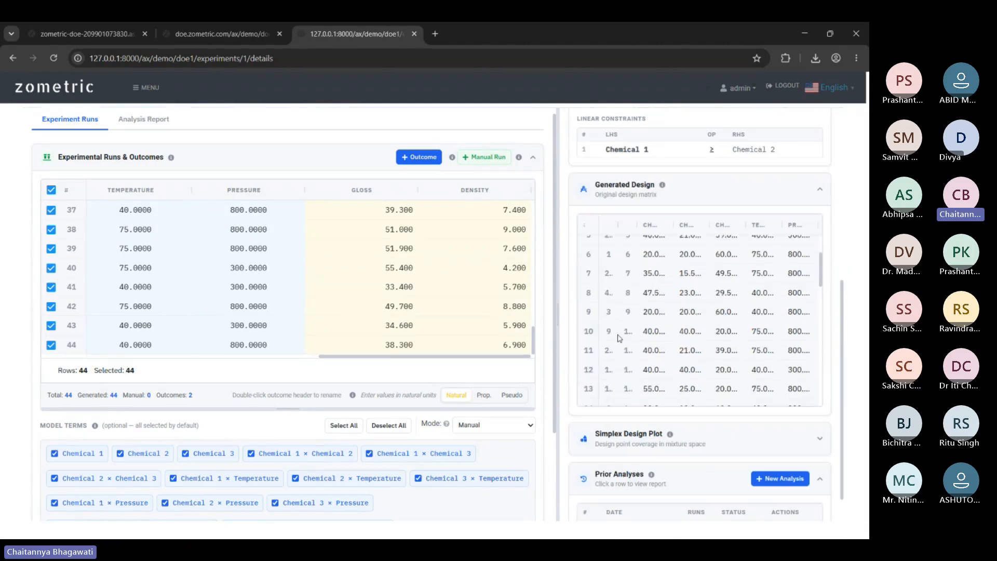
scroll(619, 337, "down", 2)
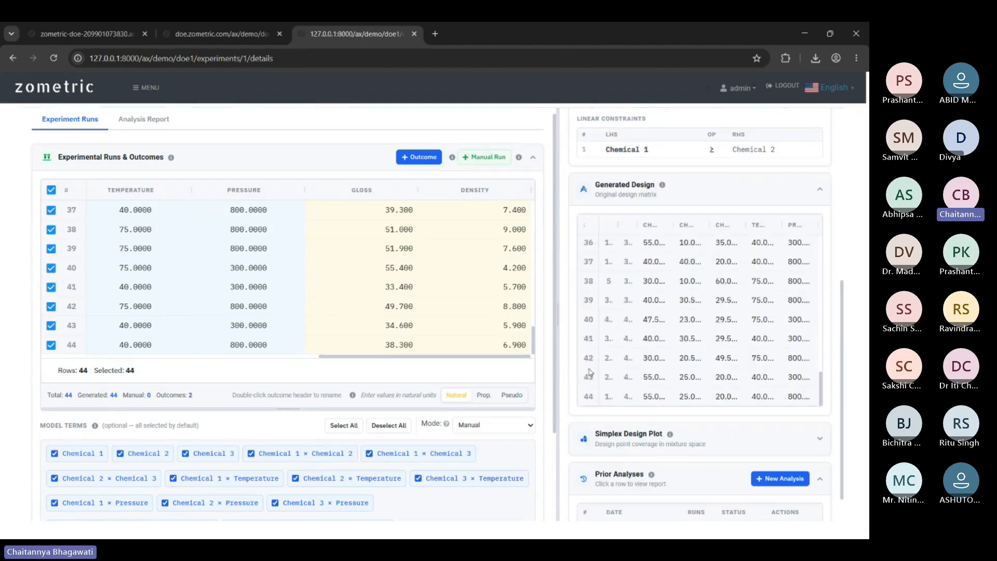
left_click(688, 196)
scroll(204, 306, "down", 2)
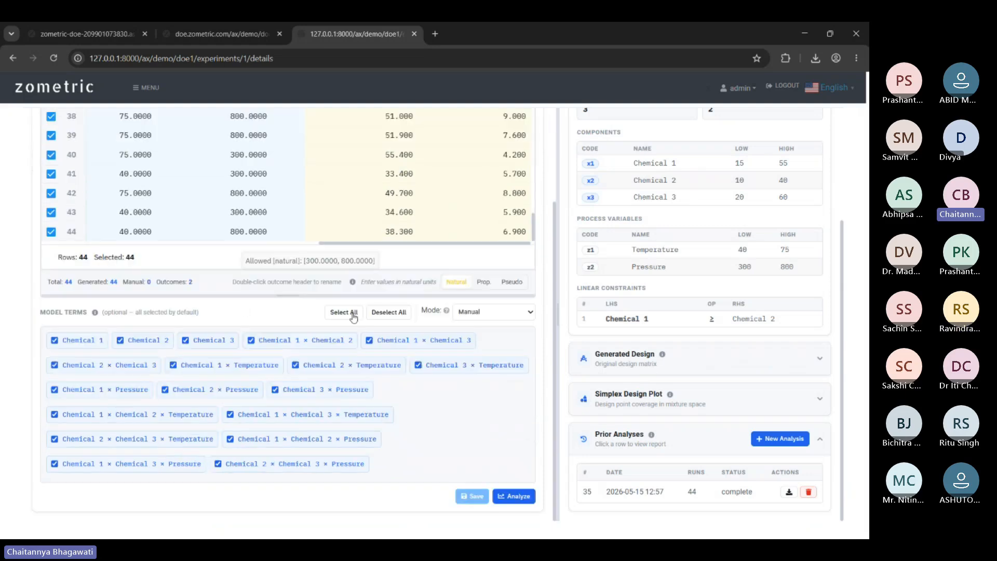
scroll(563, 299, "up", 1)
scroll(545, 298, "up", 3)
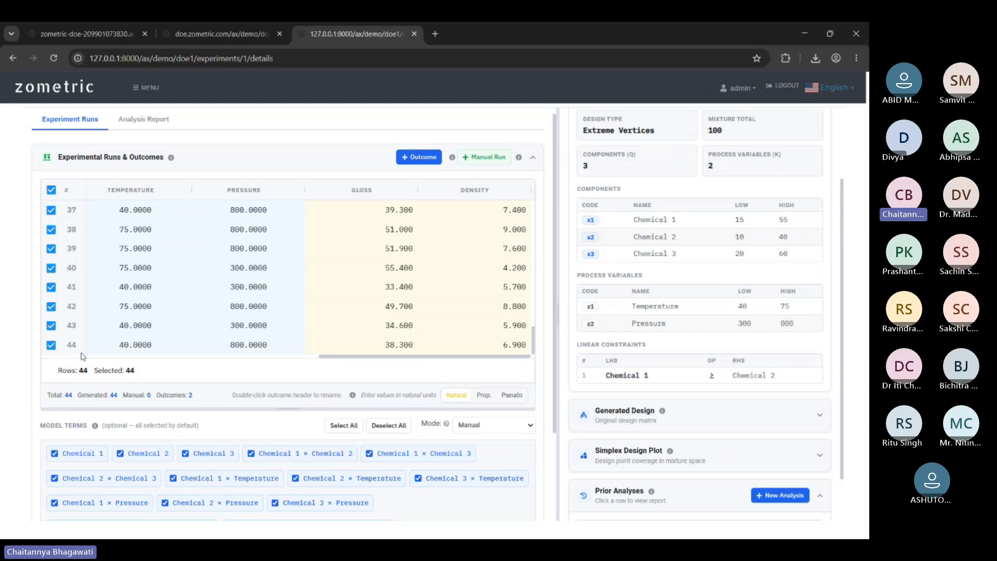
scroll(104, 353, "up", 2)
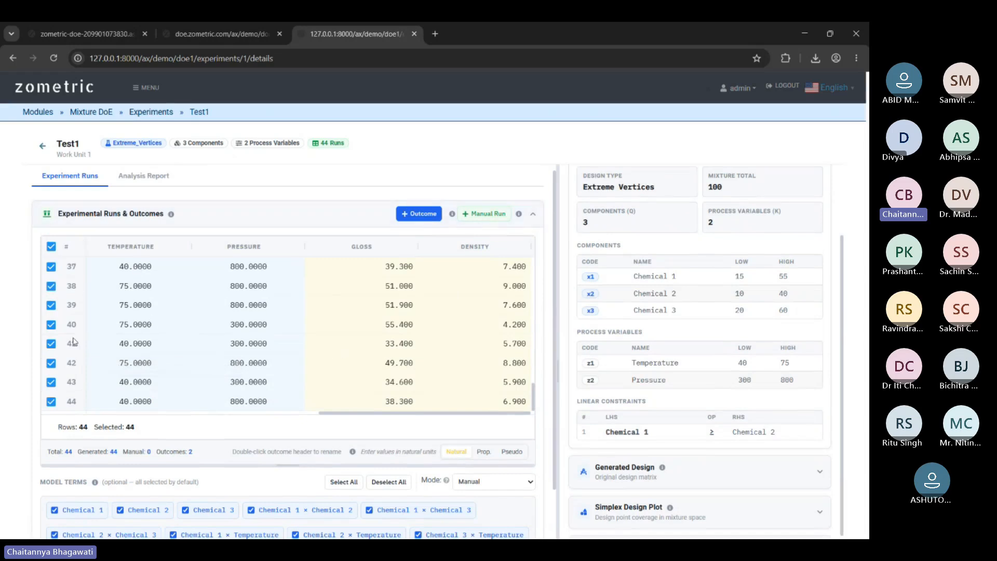
scroll(417, 426, "down", 5)
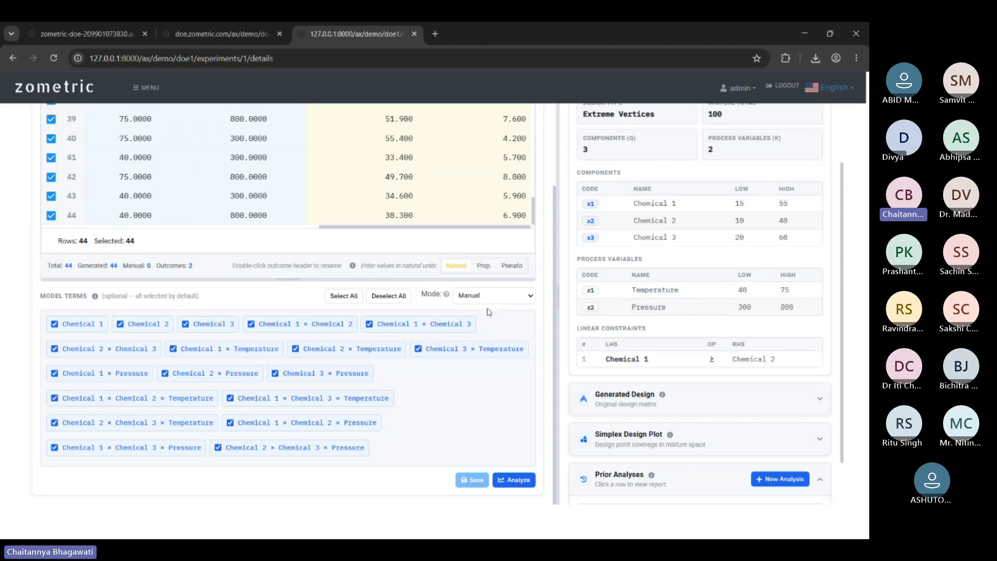
left_click(486, 309)
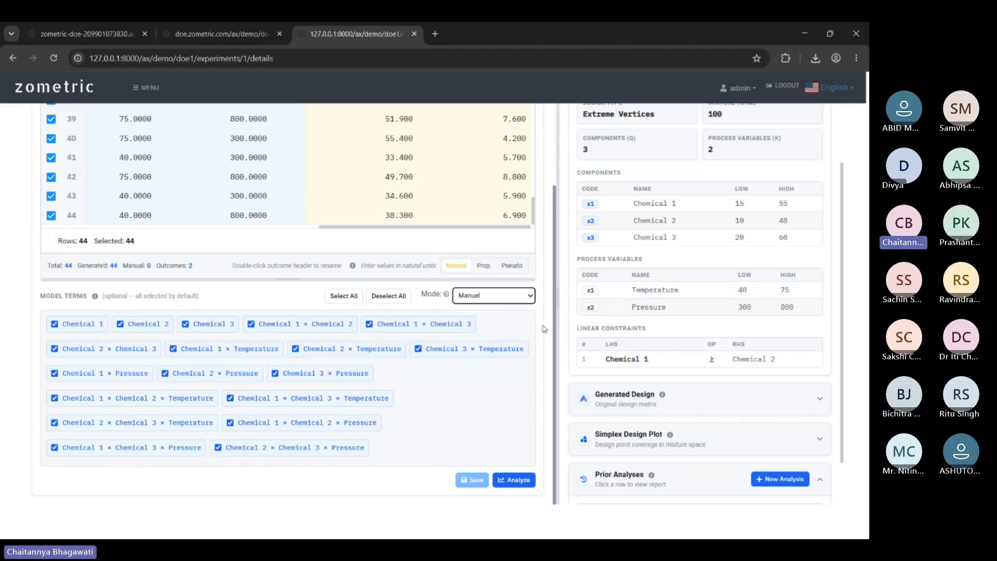
left_click(530, 294)
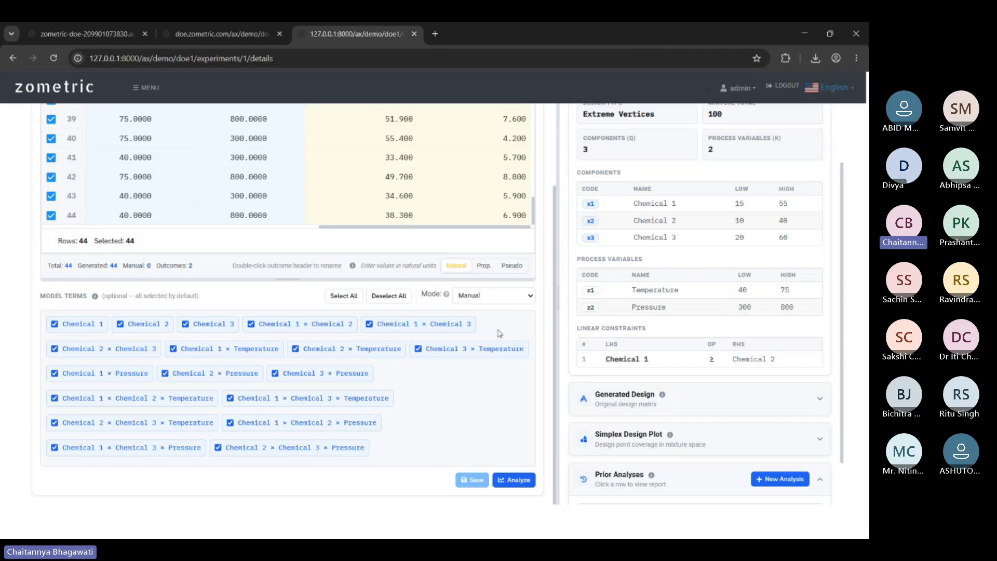
left_click(497, 305)
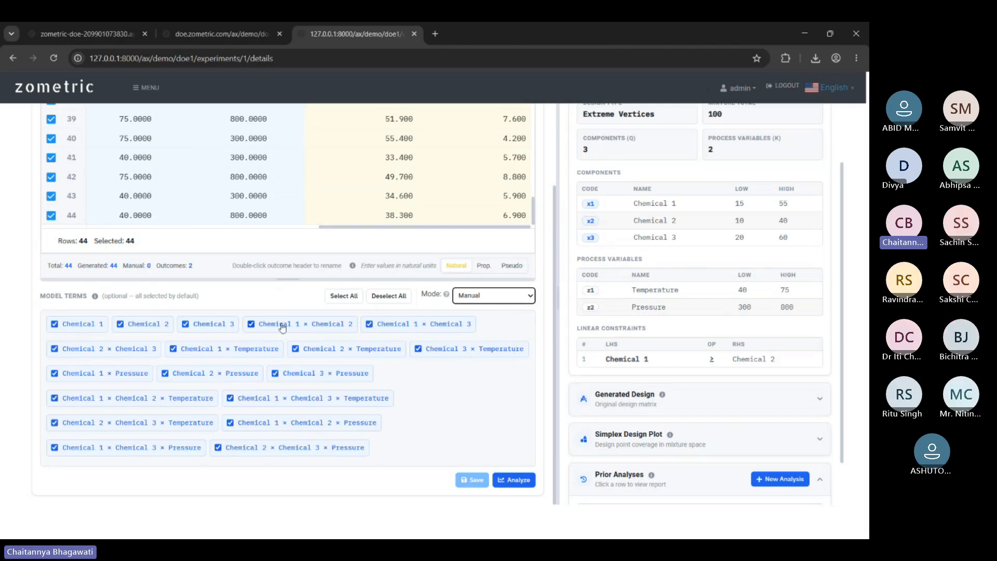
Run the analysis on the 44 selected runs and glance at the Experimental Runs & Outcomes section.
left_click(511, 482)
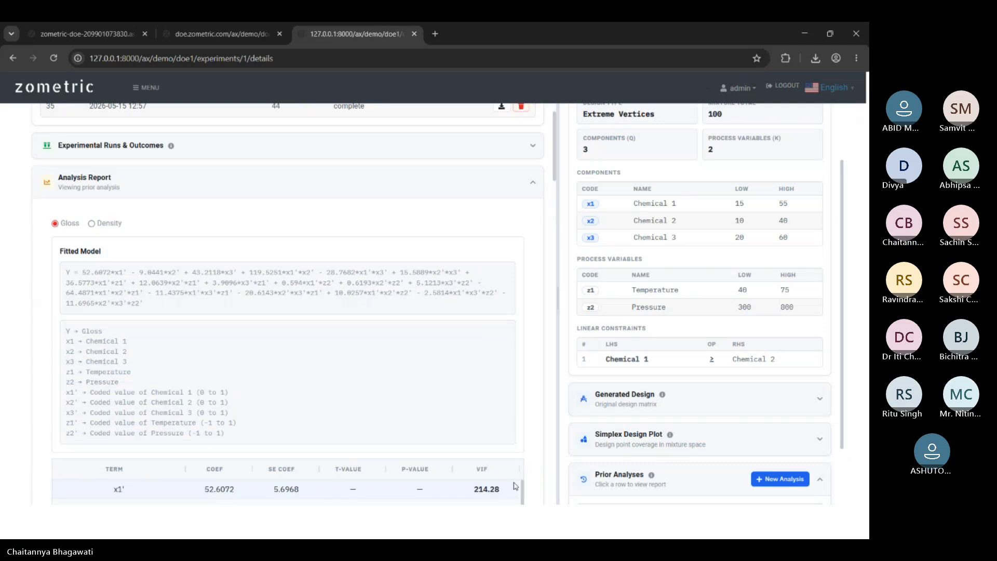
scroll(234, 297, "up", 2)
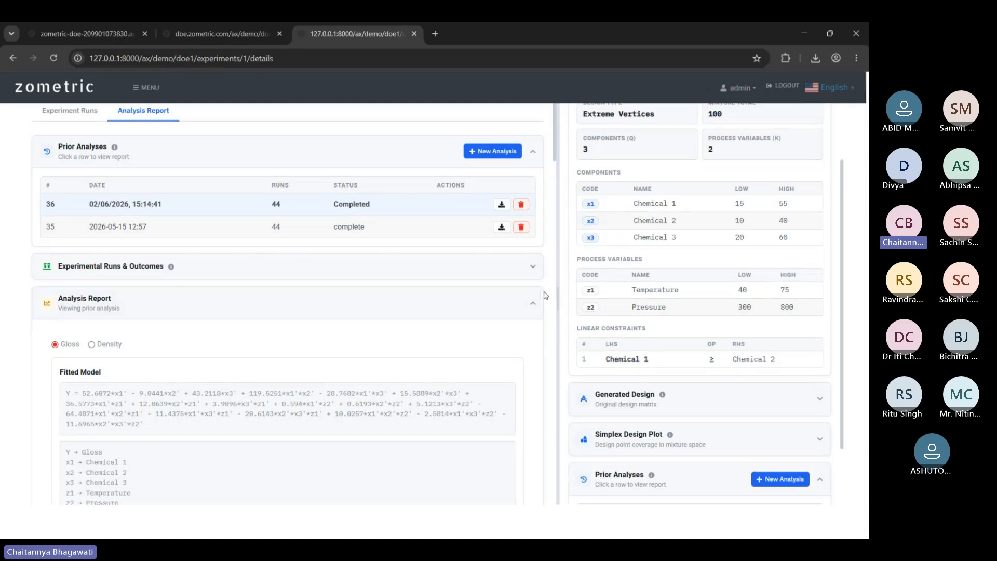
scroll(709, 298, "up", 1)
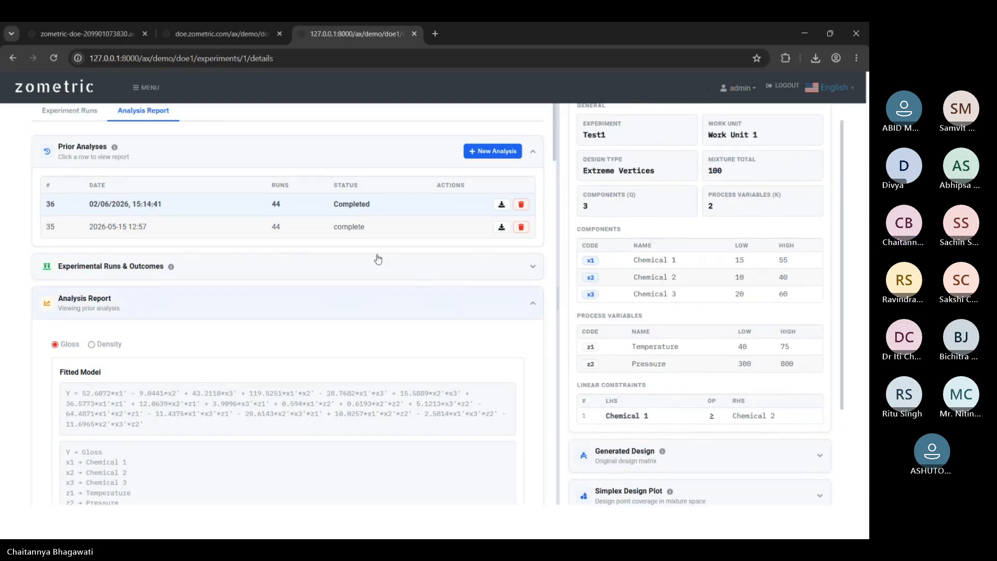
scroll(230, 298, "down", 2)
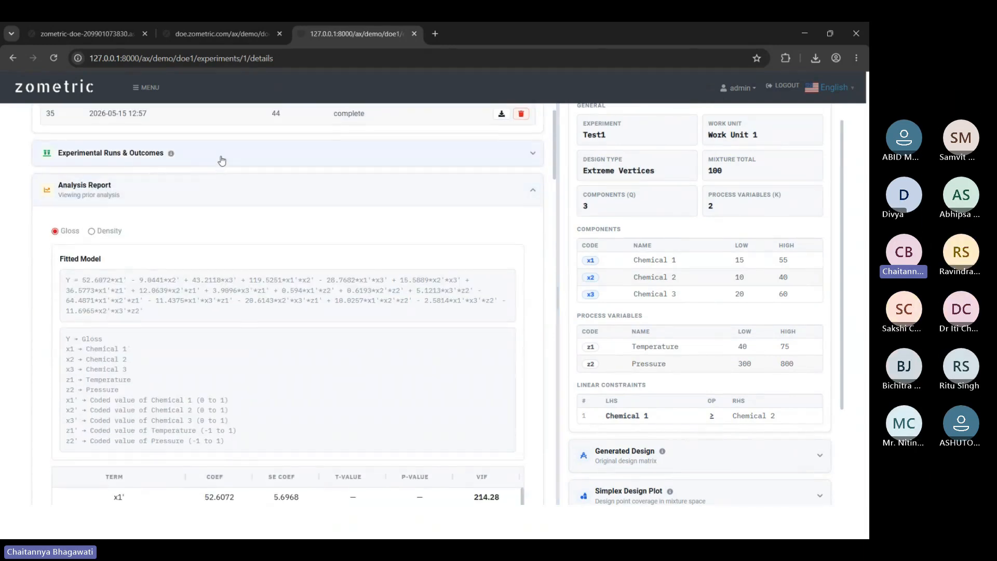
left_click(222, 154)
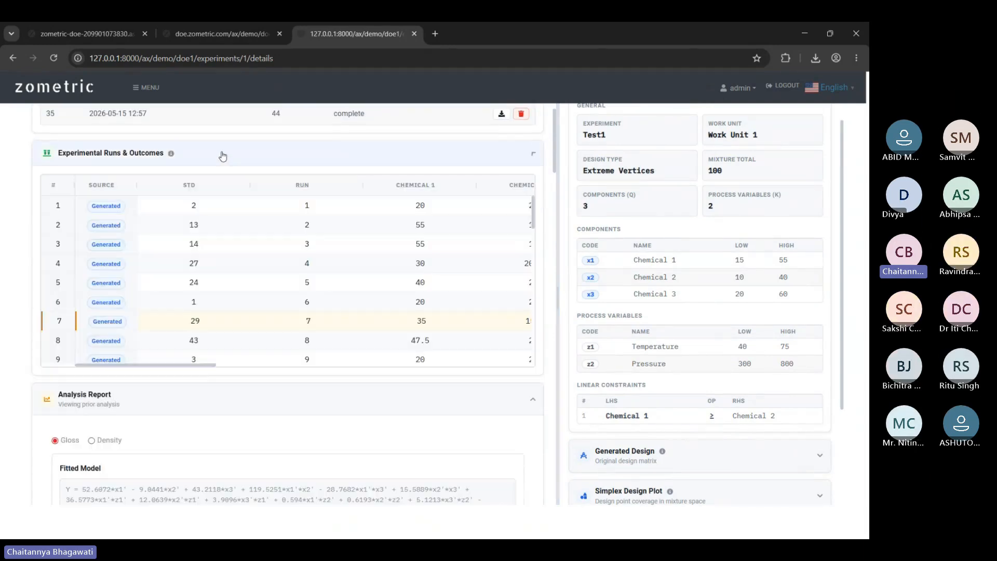
left_click(222, 154)
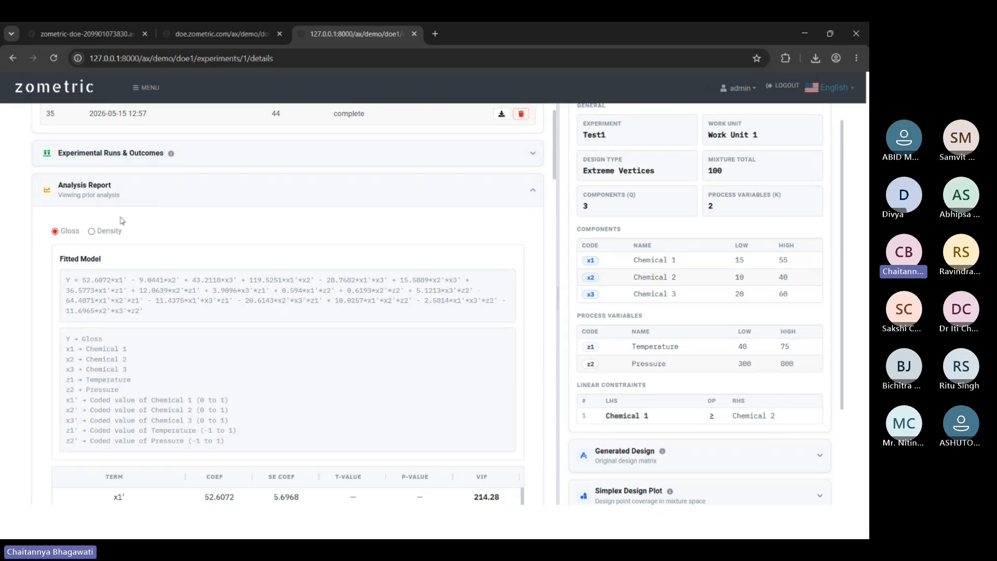
scroll(216, 225, "down", 7)
scroll(133, 190, "up", 10)
Show the fitted model equation for Density.
left_click(93, 289)
scroll(239, 314, "down", 6)
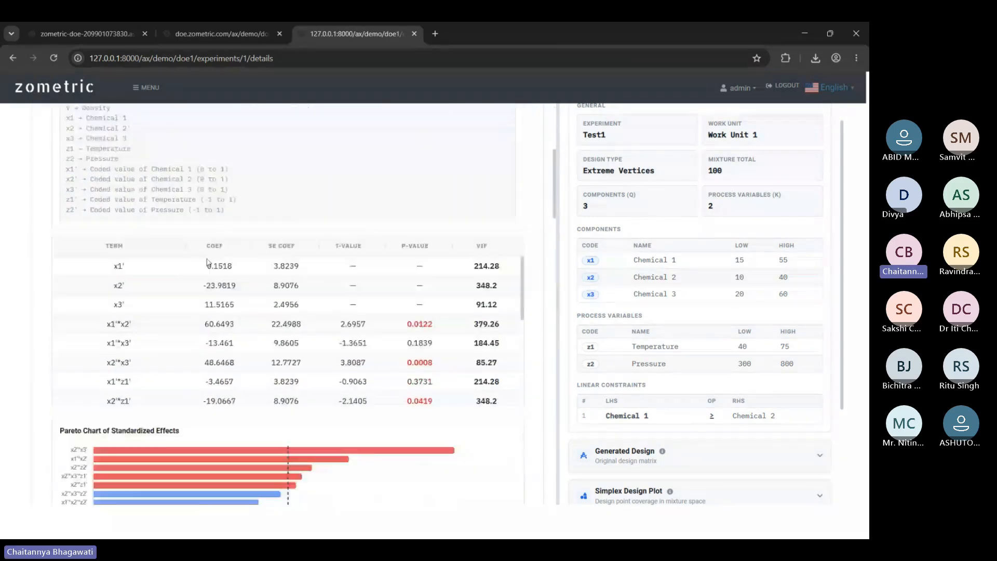
scroll(207, 262, "down", 10)
scroll(107, 337, "down", 5)
scroll(401, 365, "up", 15)
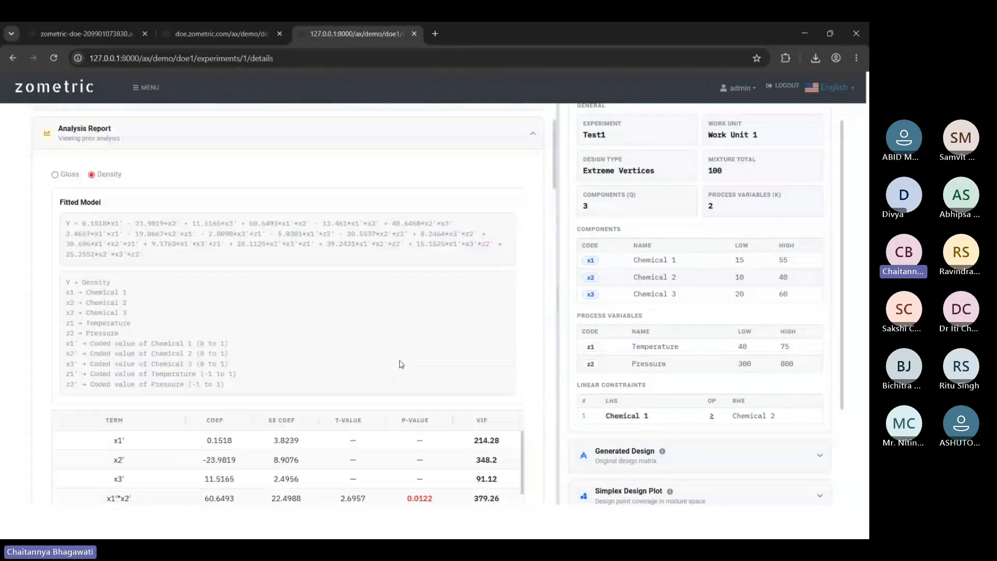
scroll(97, 316, "up", 3)
Switch back to Gloss and read its fitted model equation and coded-variable legend.
left_click(66, 344)
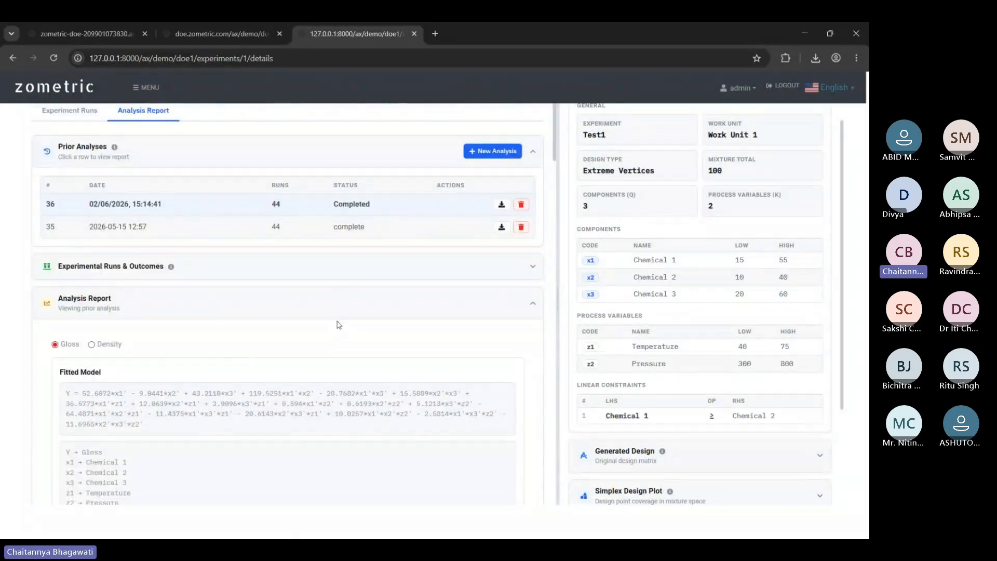
scroll(338, 325, "down", 4)
scroll(527, 299, "down", 5)
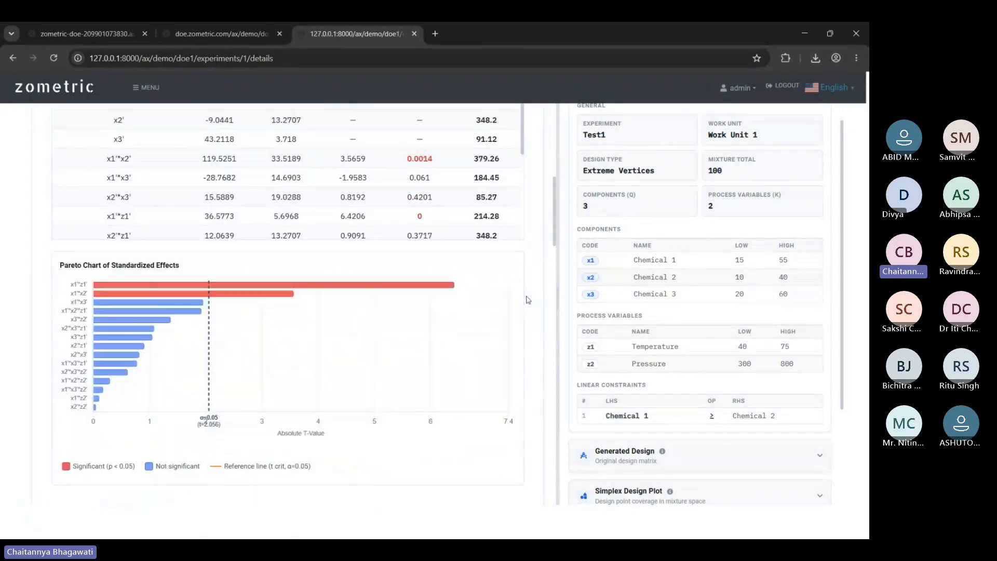
scroll(538, 314, "up", 9)
scroll(262, 360, "down", 1)
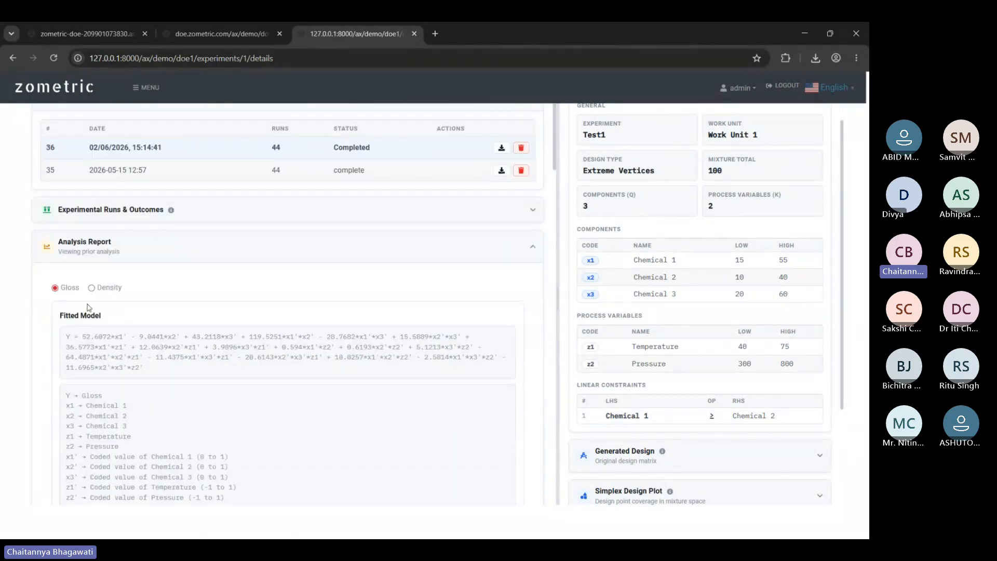
scroll(414, 289, "down", 1)
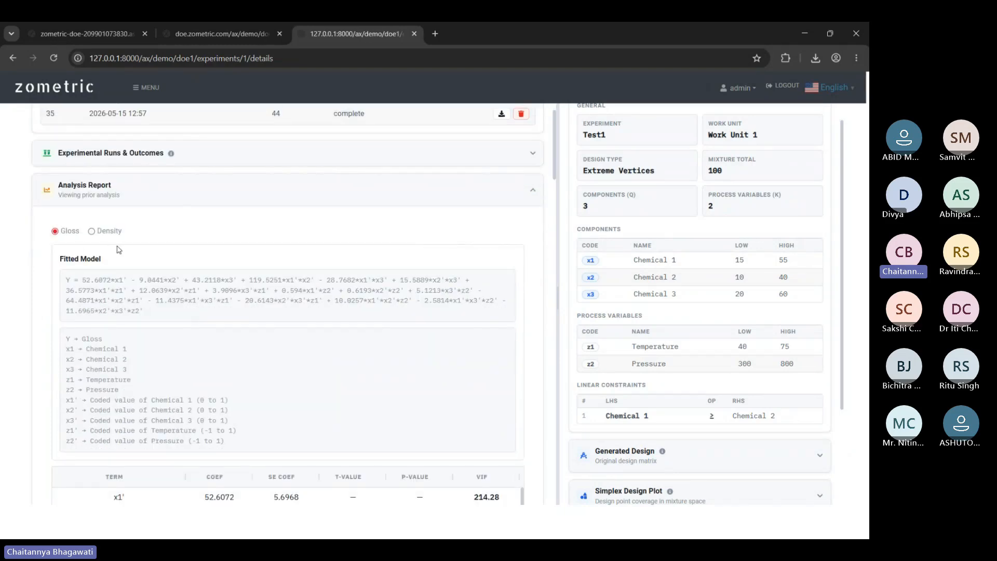
Expand Experimental Runs & Outcomes and scroll across its columns.
left_click(151, 211)
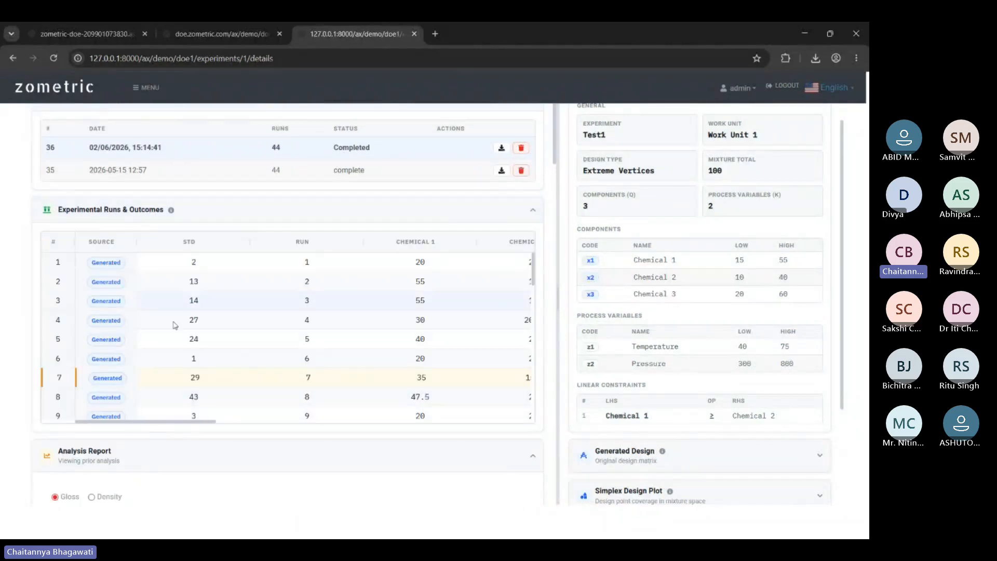
left_click_drag(196, 422, 498, 397)
scroll(498, 396, "right", 3)
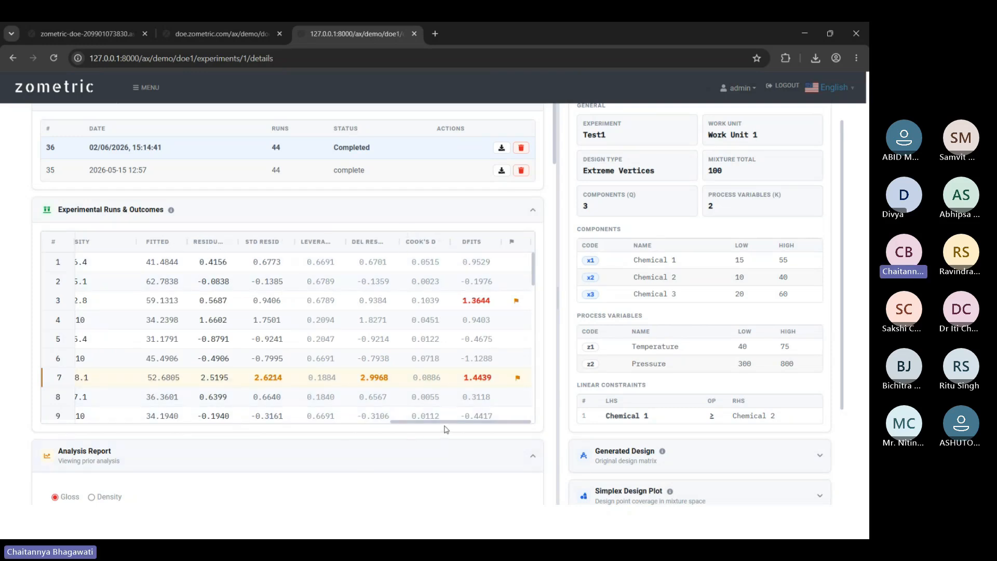
mouse_move(448, 426)
left_mouse_down()
mouse_move(127, 439)
mouse_move(170, 420)
mouse_move(453, 419)
left_mouse_up()
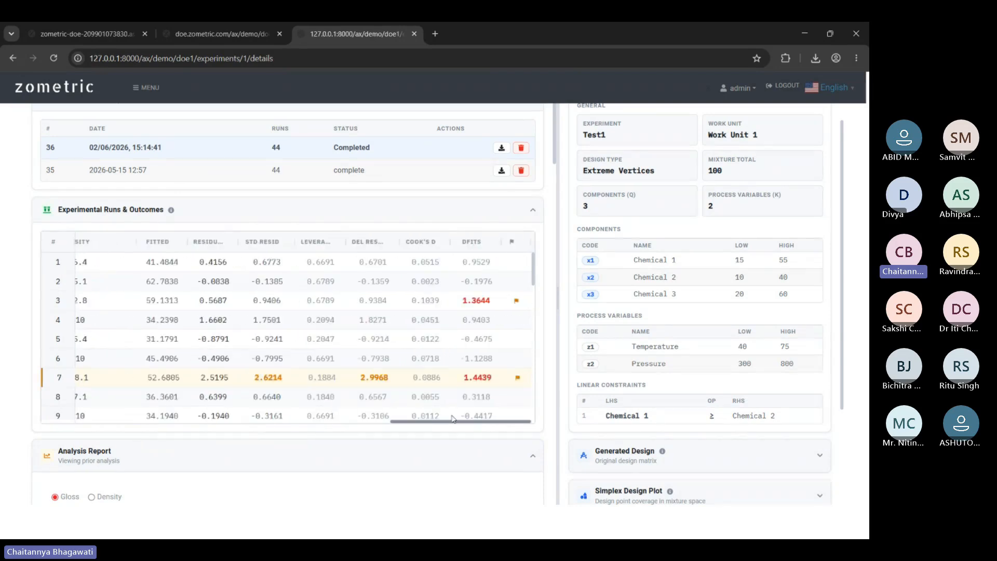
scroll(464, 318, "down", 6)
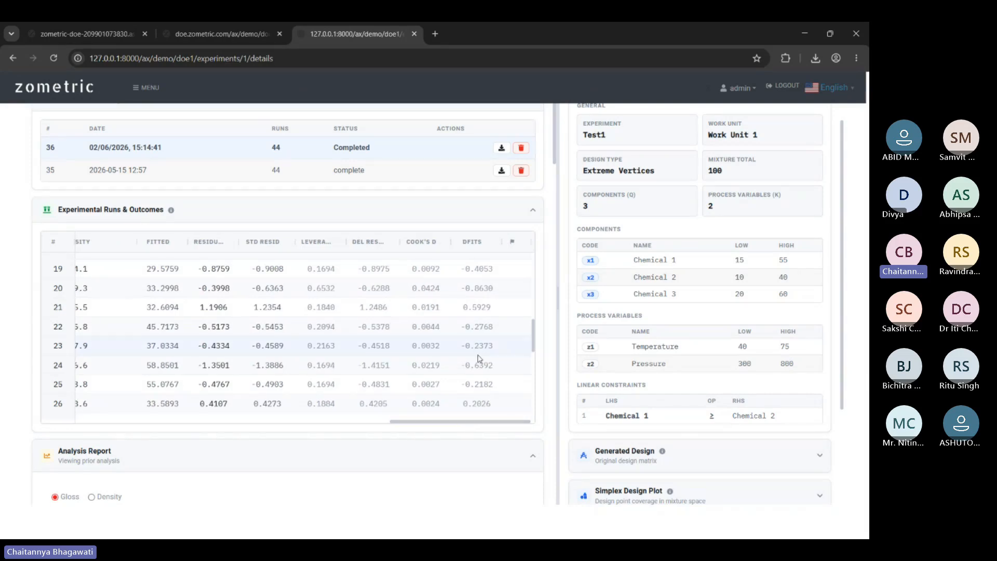
scroll(478, 348, "up", 3)
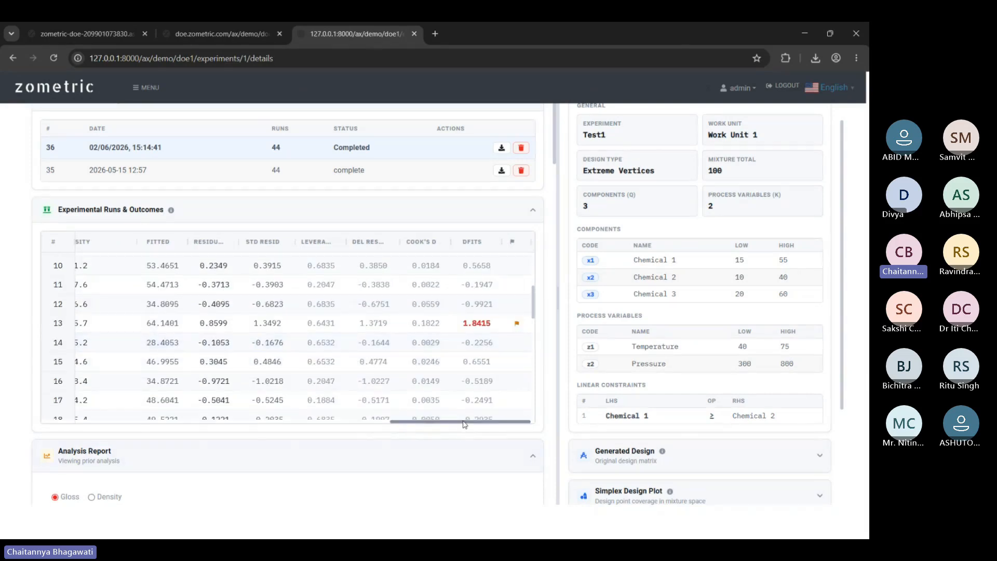
left_click_drag(463, 423, 186, 419)
scroll(192, 387, "up", 3)
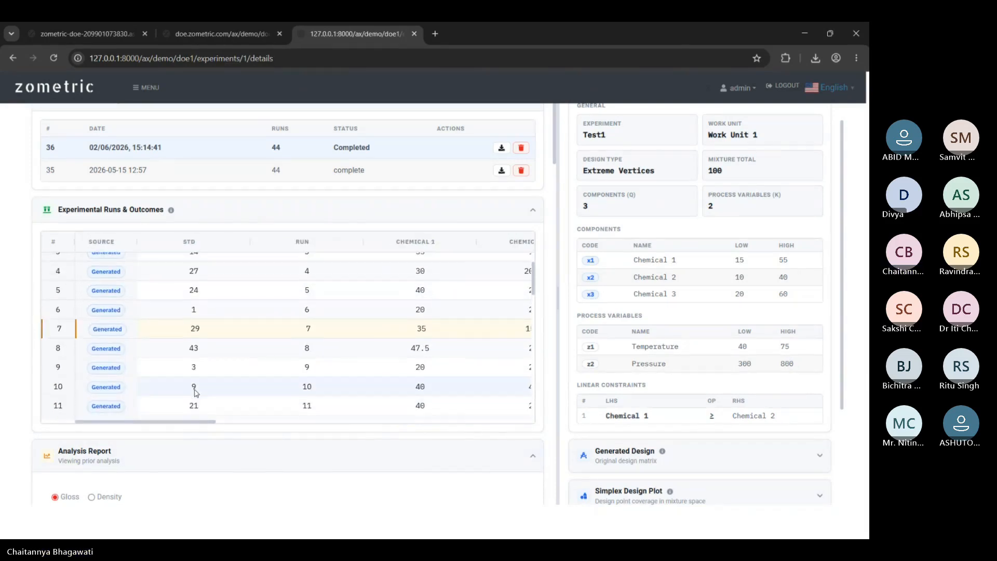
left_click_drag(155, 421, 474, 422)
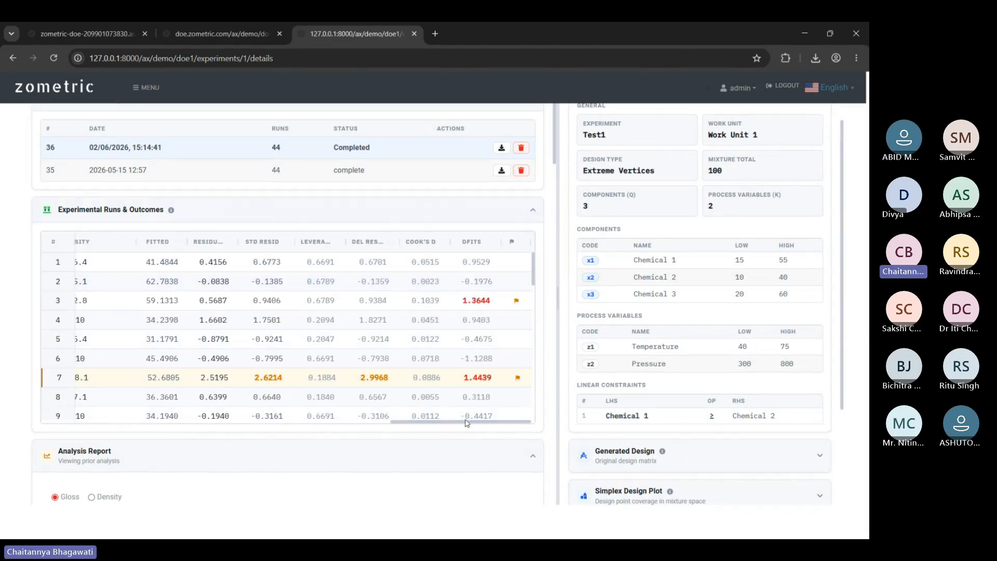
left_click_drag(466, 423, 140, 422)
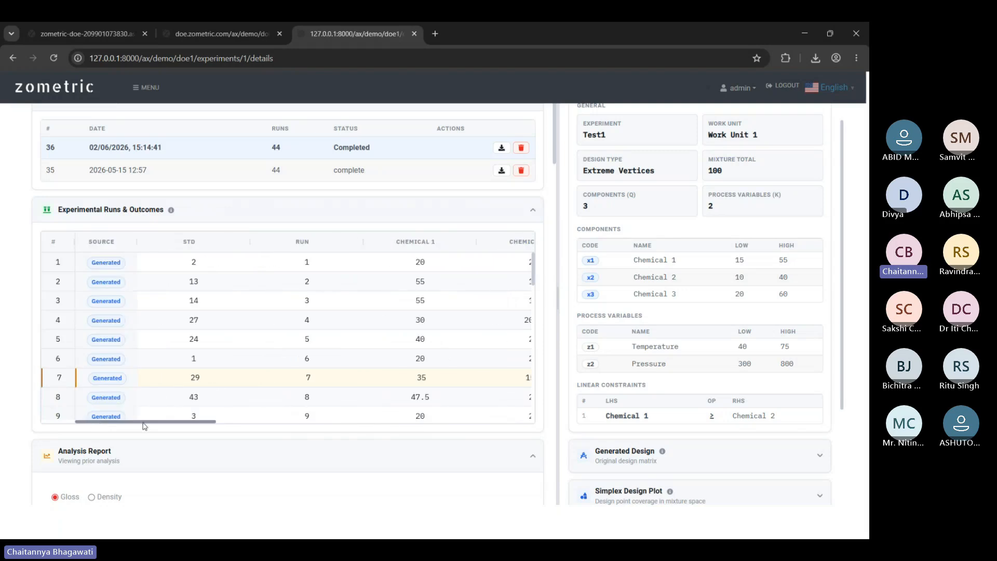
Switch the analysis report to the Density response and scroll down to the Residual Diagnostic Plots.
scroll(184, 311, "down", 3)
scroll(184, 312, "down", 8)
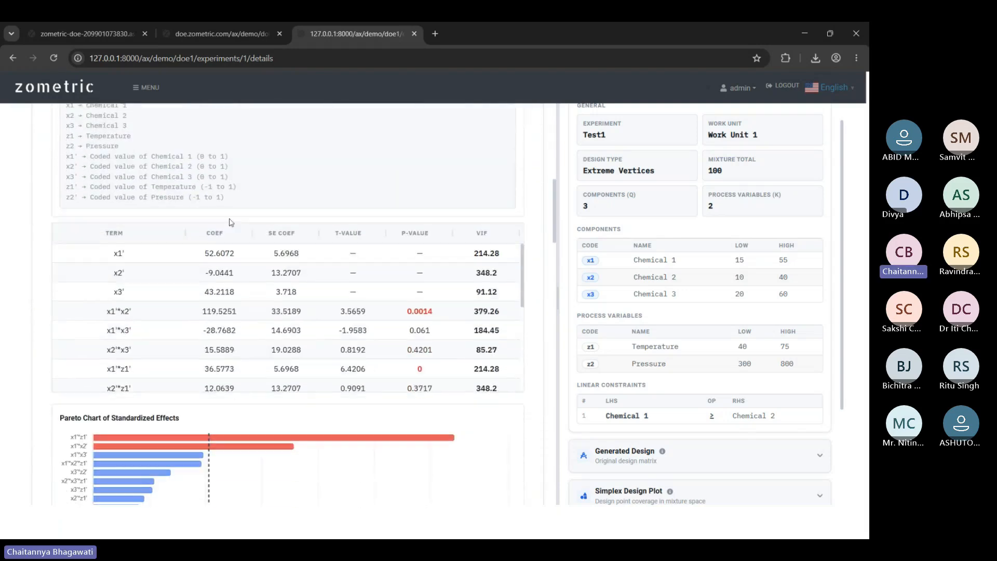
scroll(333, 296, "down", 3)
scroll(61, 380, "down", 3)
mouse_move(142, 211)
scroll(54, 290, "up", 10)
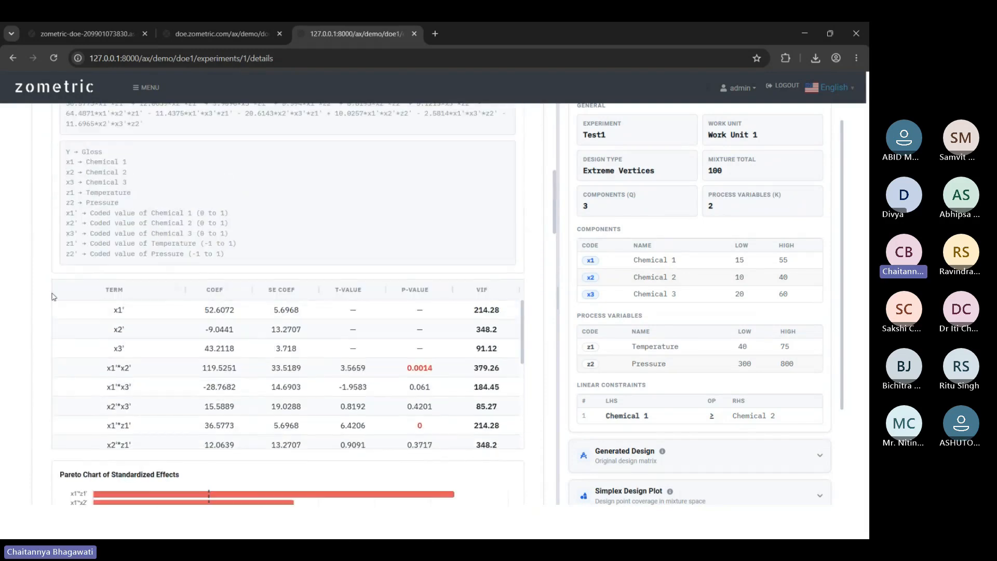
scroll(57, 291, "up", 4)
scroll(149, 400, "down", 4)
left_click(96, 215)
scroll(312, 268, "down", 5)
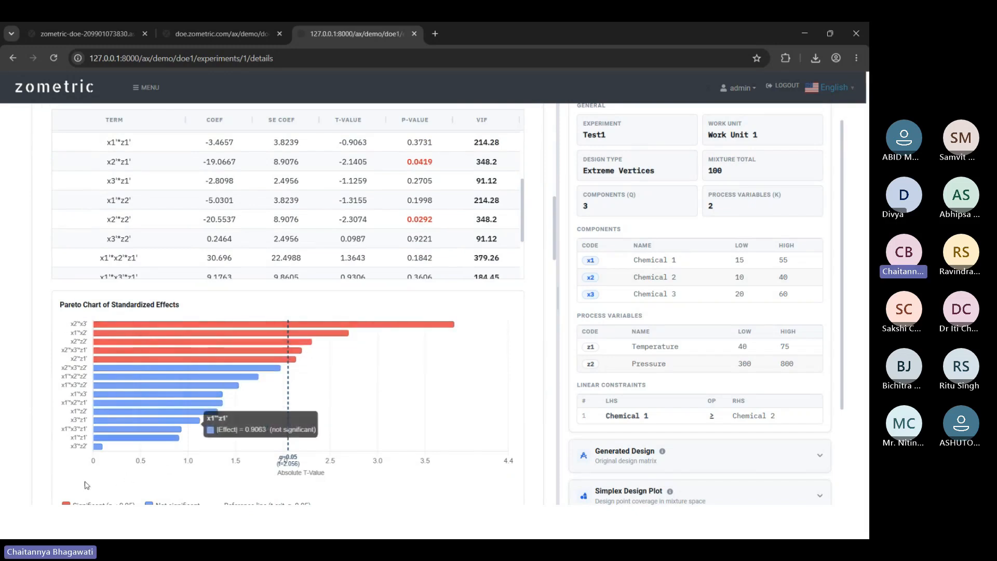
scroll(42, 401, "up", 10)
scroll(57, 415, "down", 5)
scroll(31, 413, "down", 10)
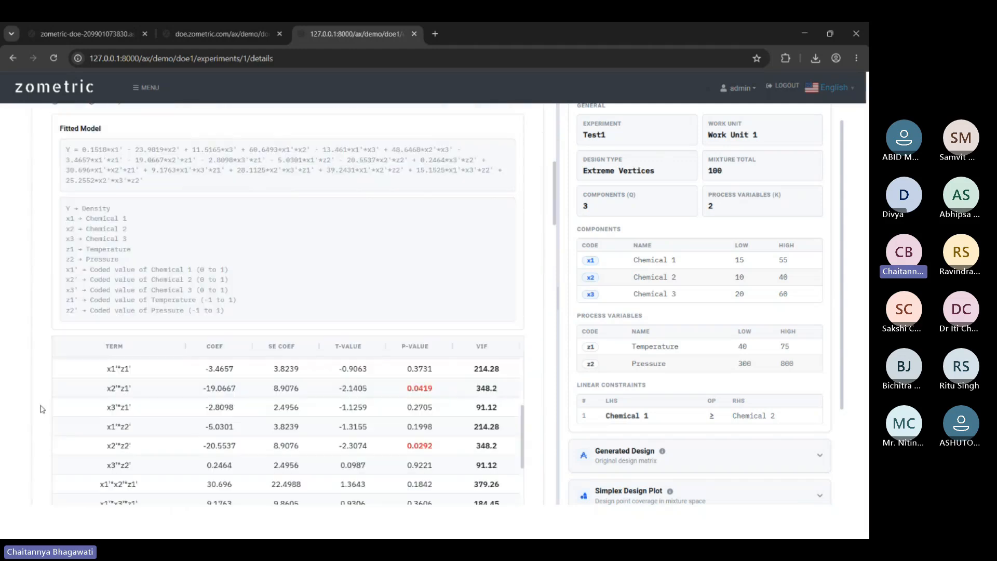
scroll(217, 357, "down", 5)
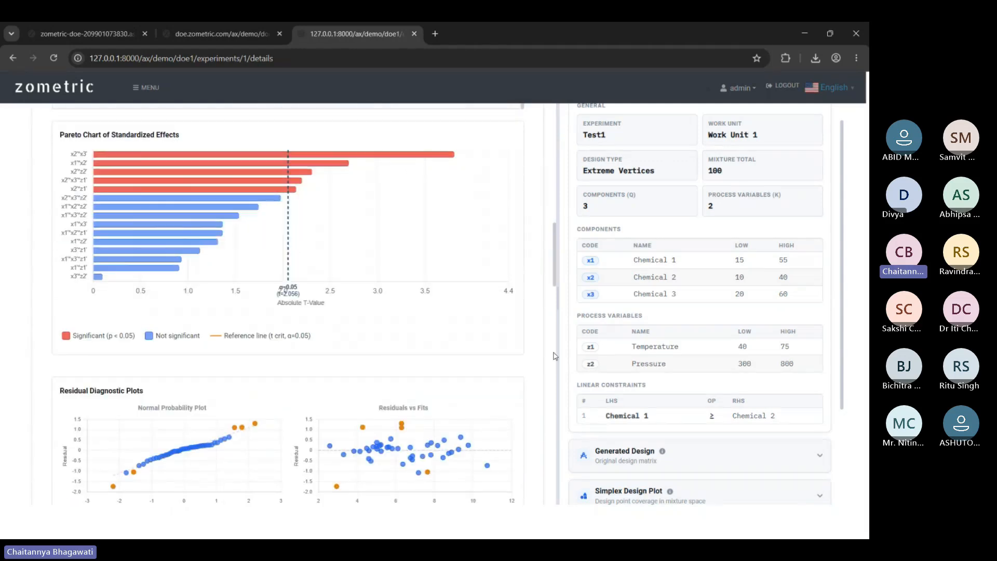
scroll(555, 356, "down", 4)
scroll(554, 356, "down", 1)
Check the image options on the normal probability and residuals vs fits charts.
right_click(196, 242)
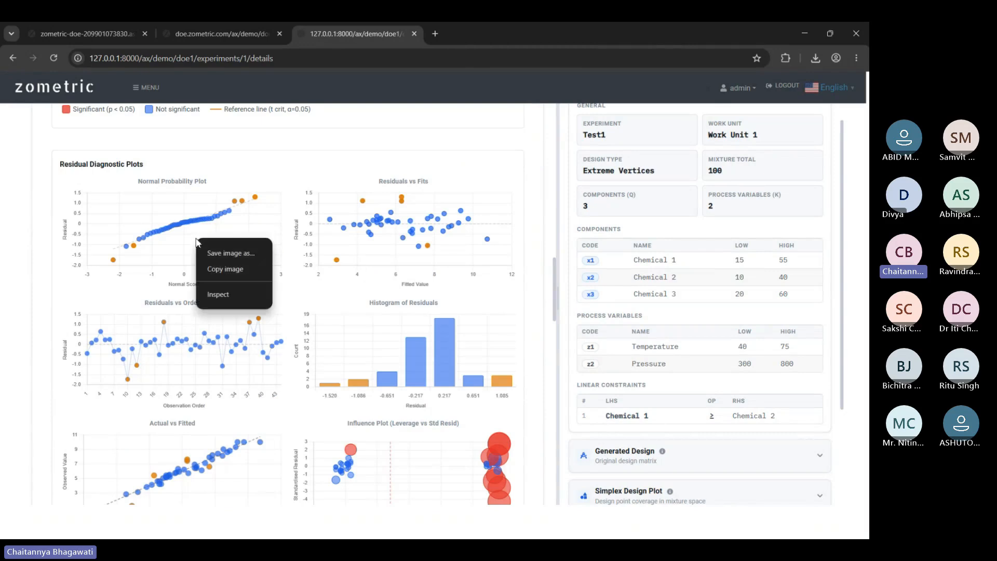
left_click(435, 230)
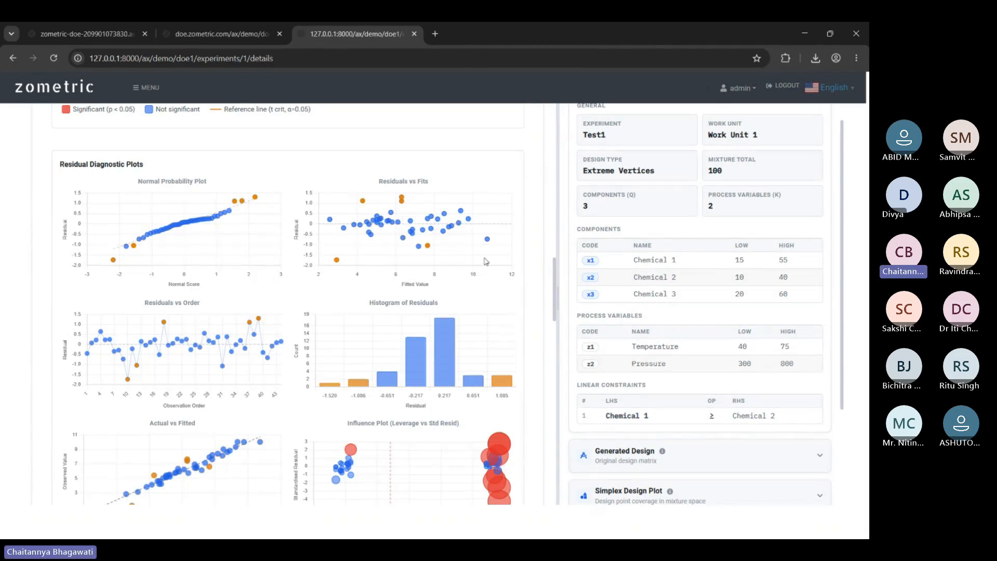
right_click(454, 243)
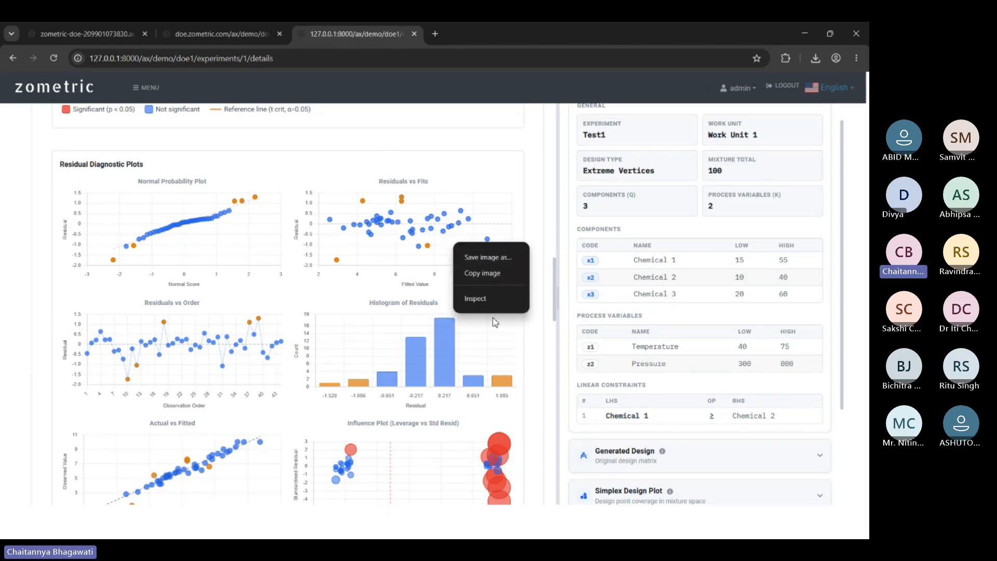
right_click(178, 238)
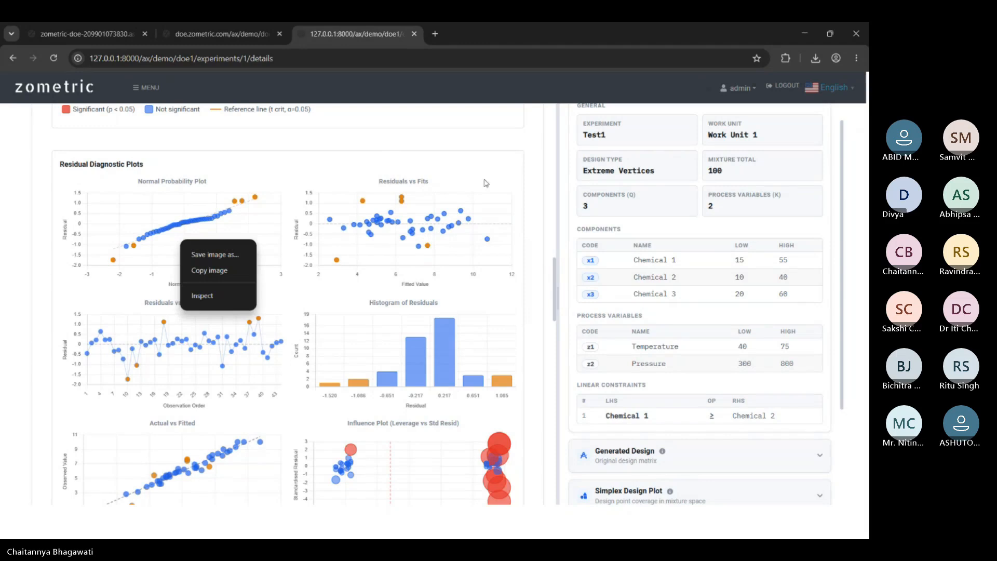
left_click(475, 269)
Scroll through the Density ANOVA rows: Component Only (F 23.223, 5 DF) and Component*Z1 (F 5.686, 6 DF).
scroll(536, 267, "down", 2)
scroll(536, 267, "down", 10)
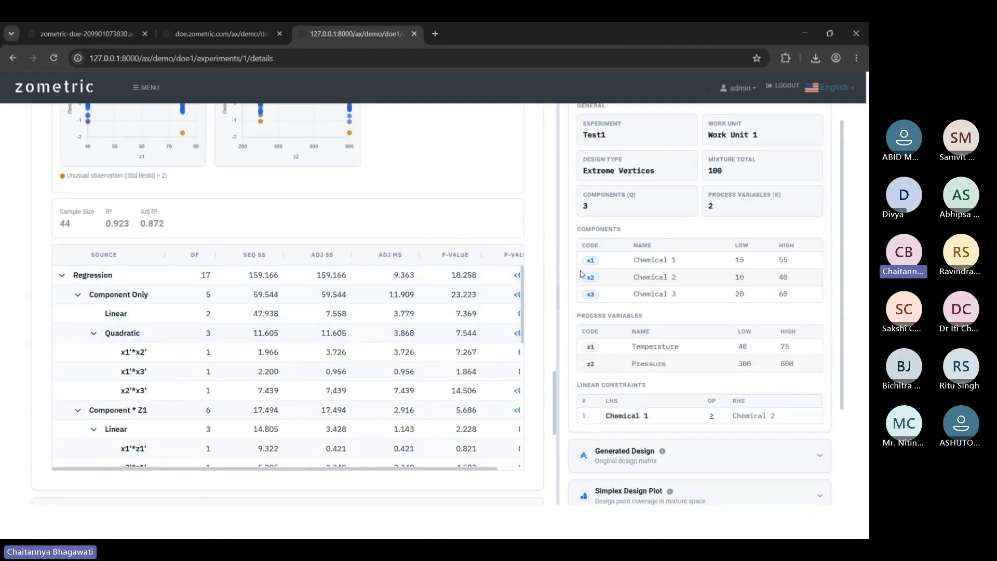
scroll(544, 318, "up", 6)
scroll(544, 318, "down", 6)
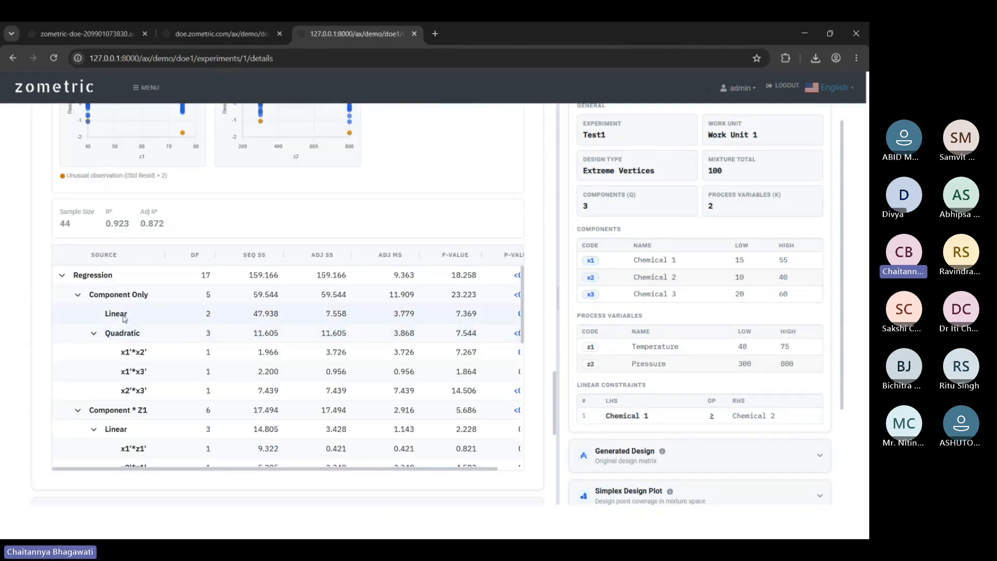
scroll(156, 301, "down", 1)
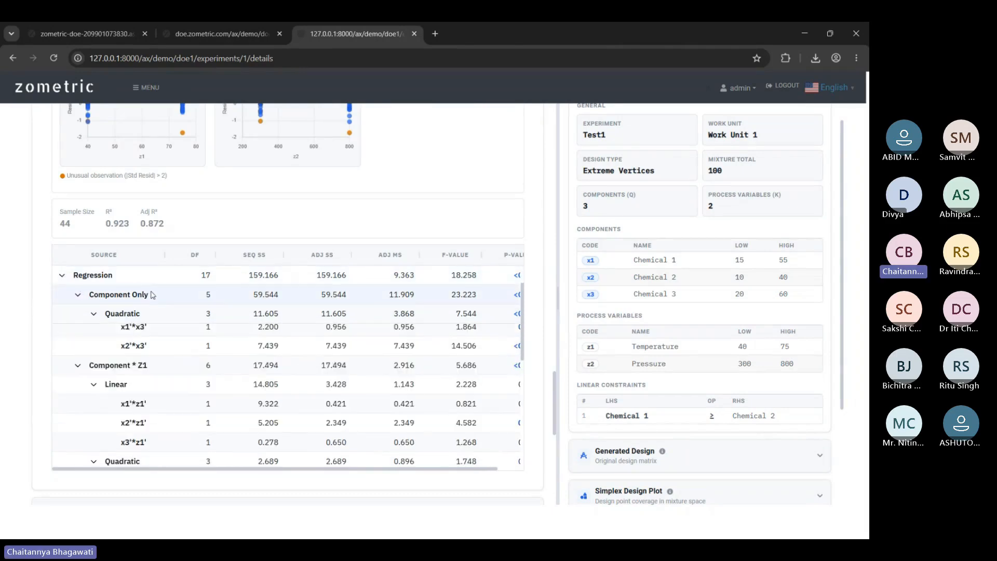
scroll(161, 312, "up", 3)
scroll(171, 328, "down", 4)
scroll(177, 338, "down", 5)
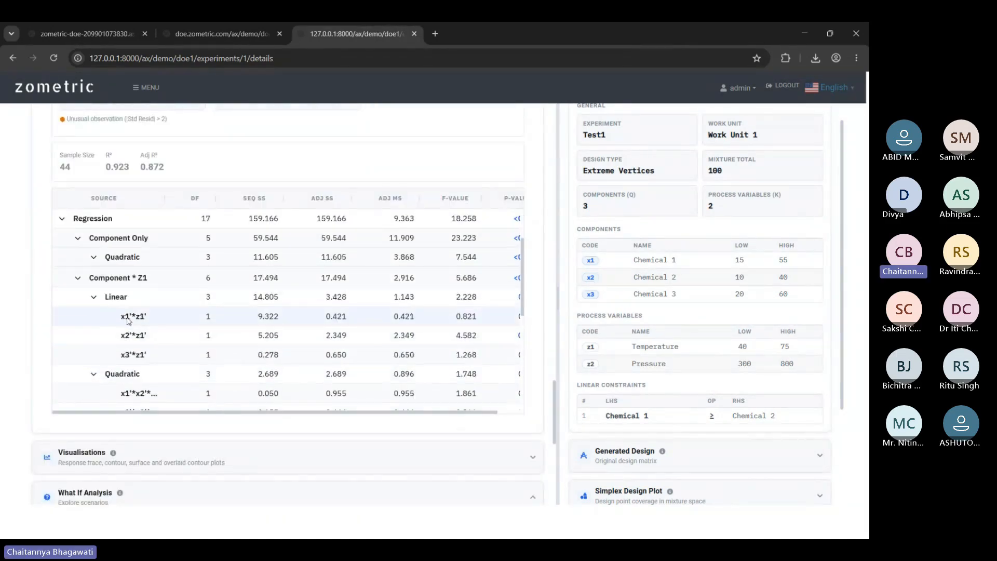
scroll(148, 307, "down", 2)
scroll(145, 300, "up", 5)
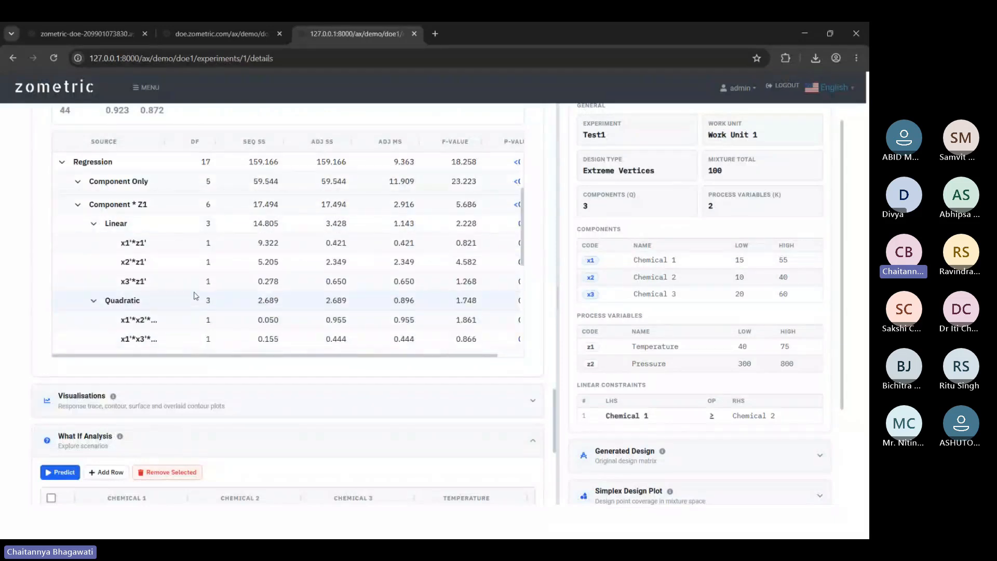
scroll(311, 296, "up", 3)
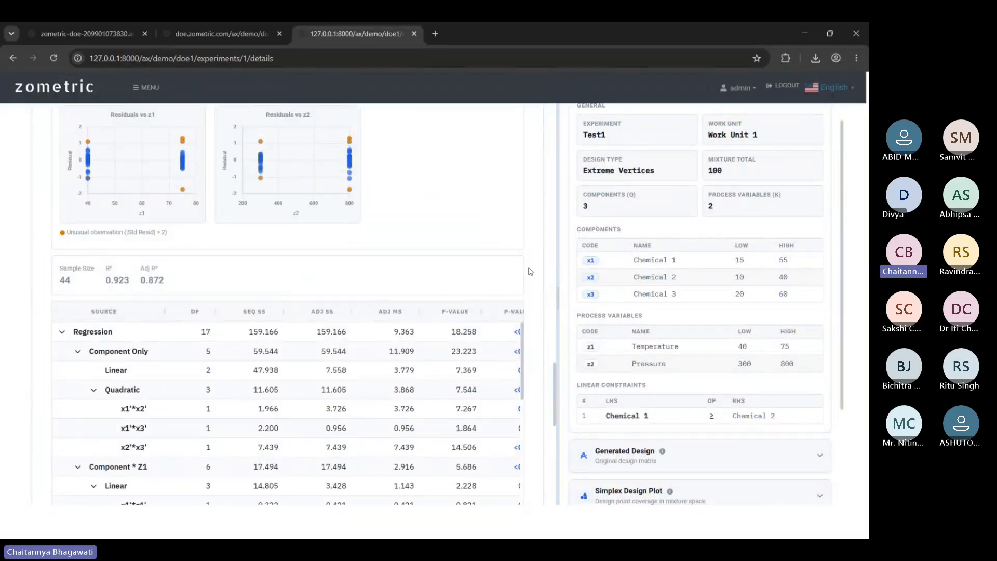
scroll(529, 271, "down", 5)
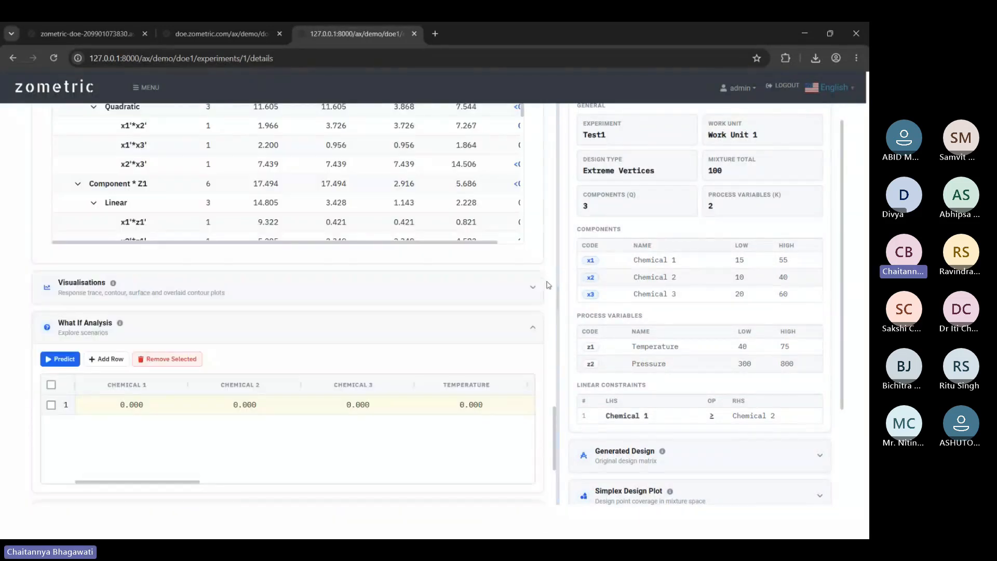
Expand Visualisations and render the response trace chart for the three chemicals.
left_click(502, 288)
scroll(467, 298, "down", 2)
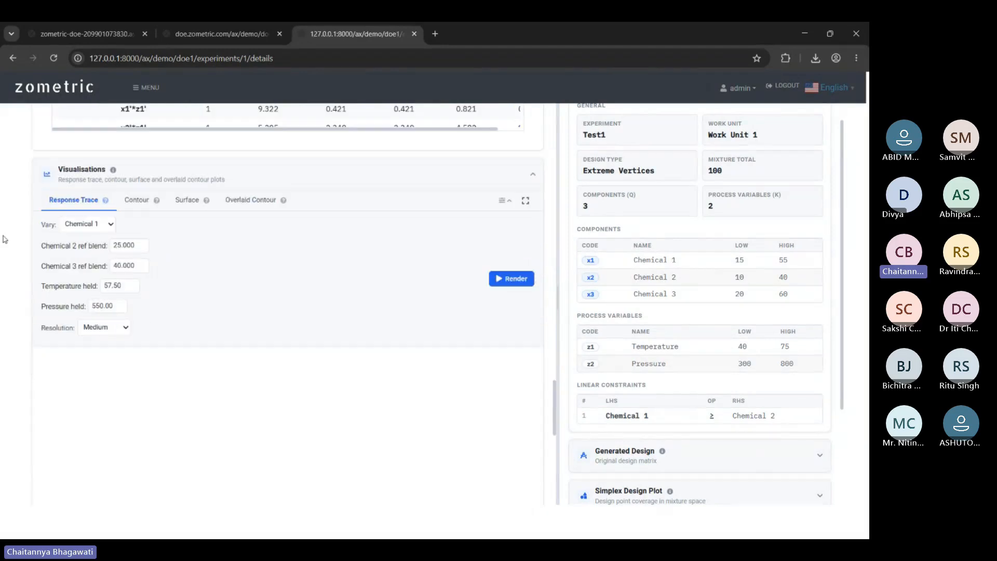
left_click(520, 283)
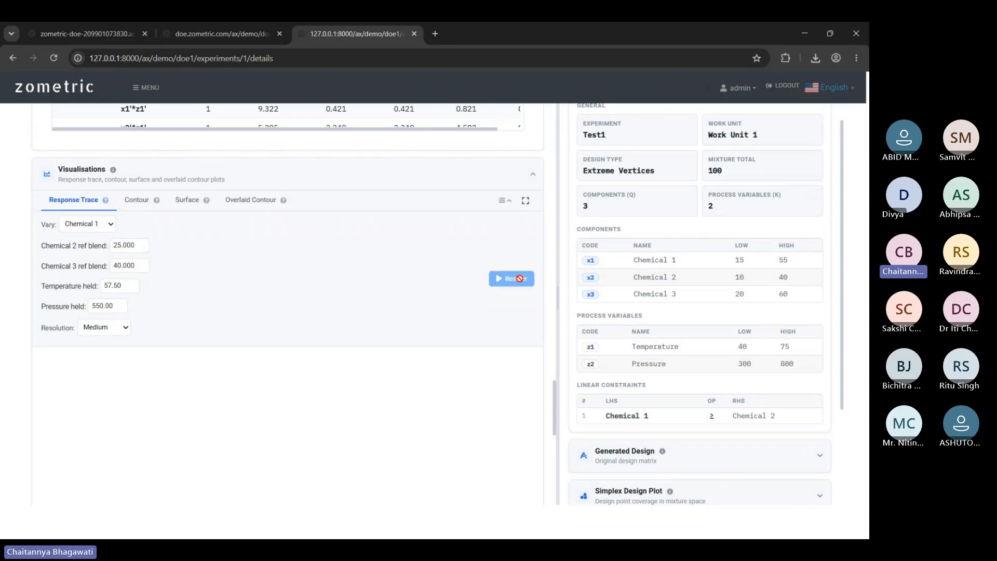
scroll(283, 263, "down", 3)
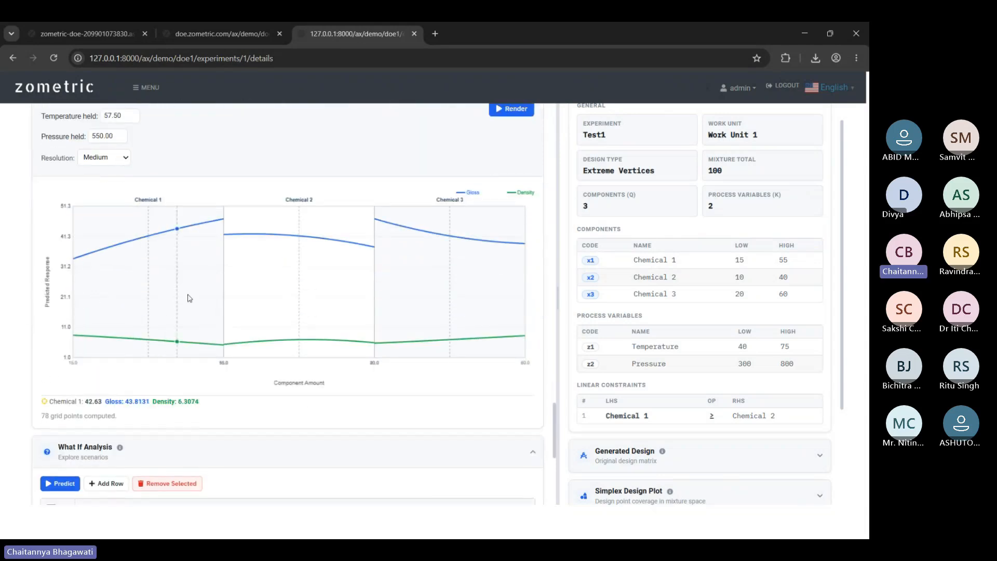
right_click(156, 311)
right_click(323, 295)
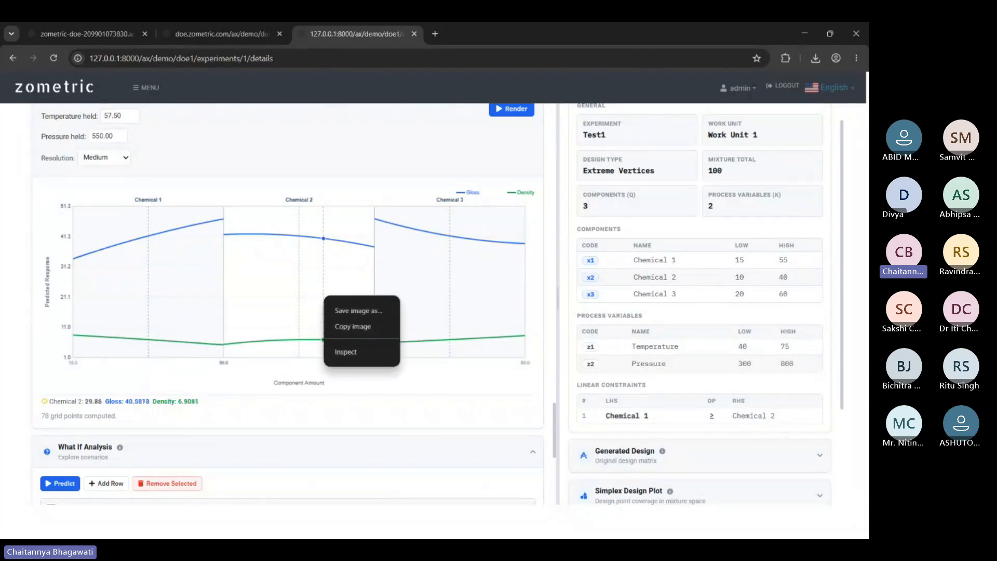
left_click(532, 297)
scroll(526, 312, "up", 3)
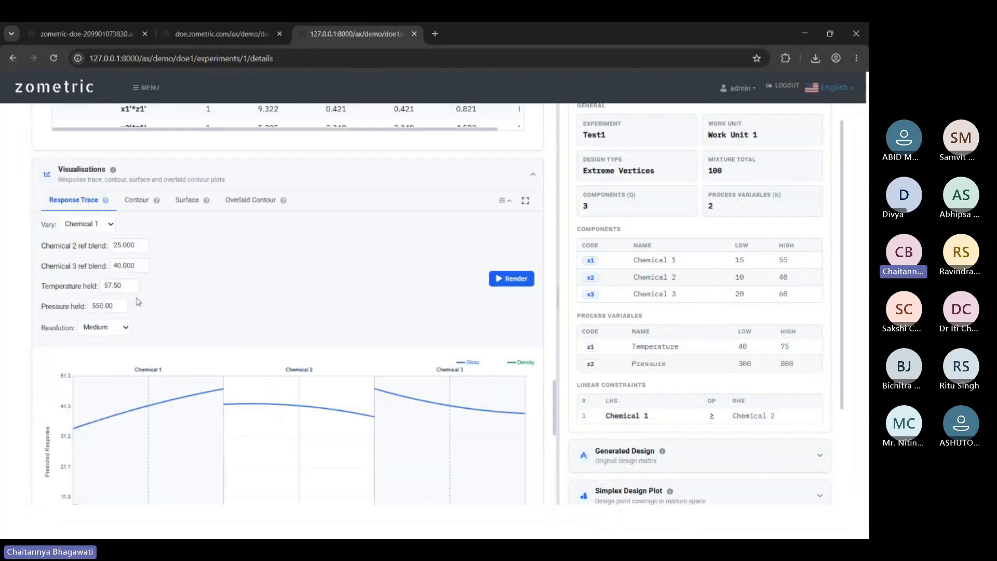
scroll(140, 303, "down", 3)
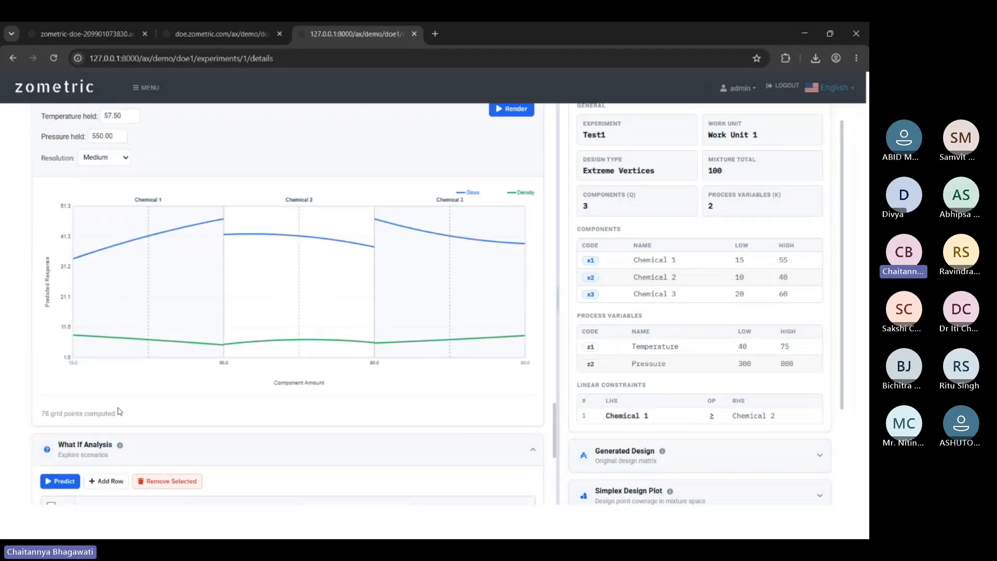
scroll(145, 258, "up", 2)
scroll(145, 259, "down", 1)
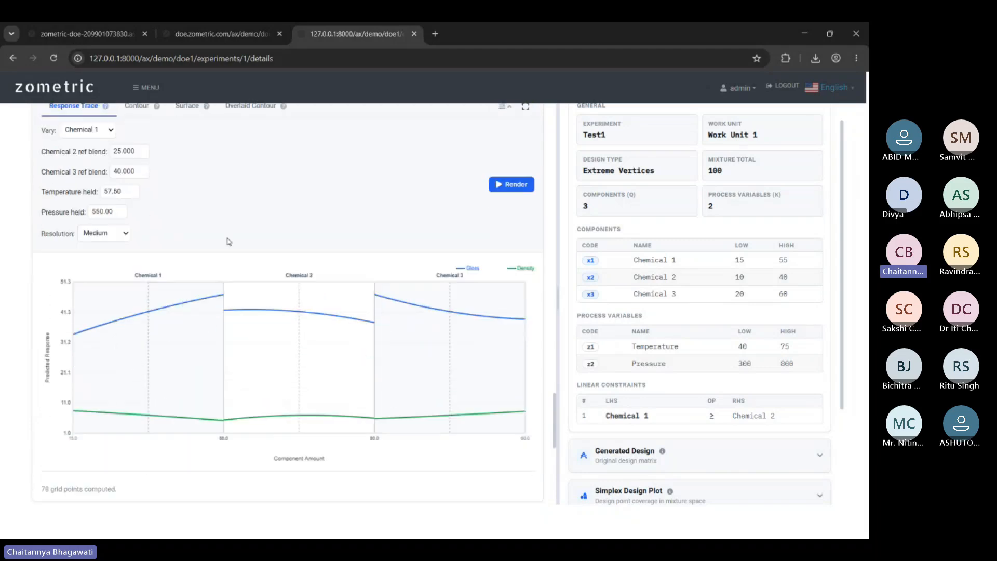
scroll(86, 270, "up", 1)
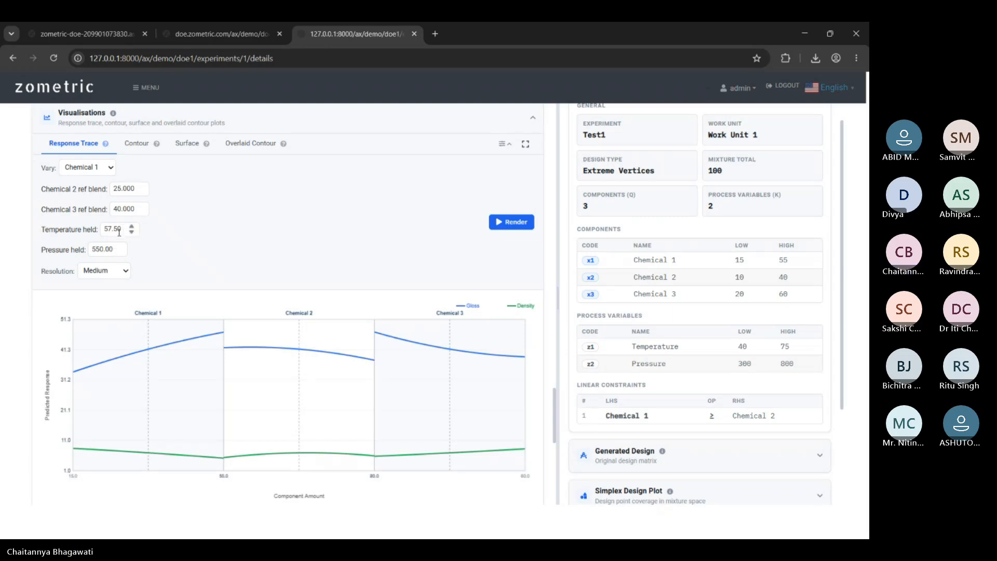
Hold Temperature at 65 and Pressure at 700, re-rendering the trace after each change.
double_click(102, 229)
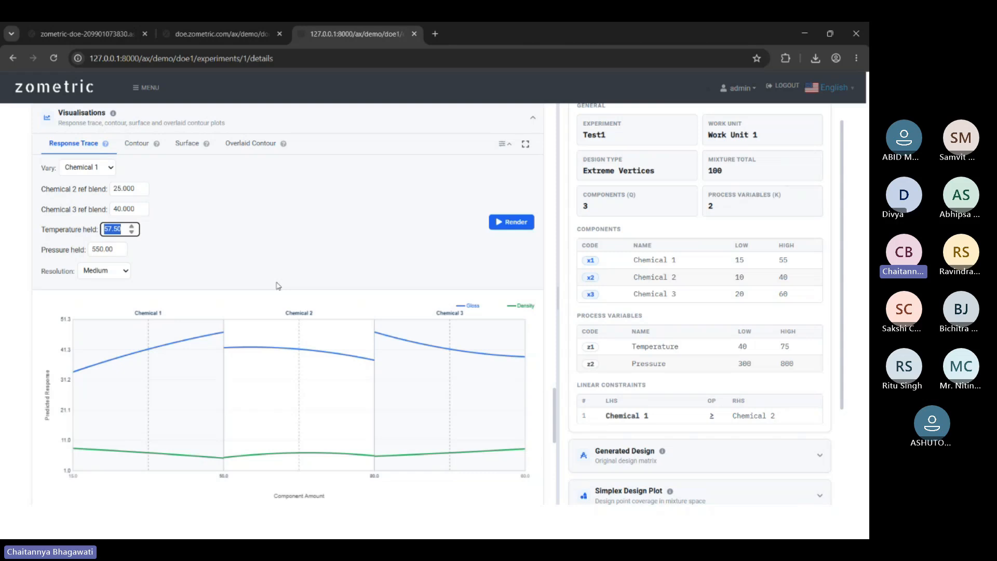
type("65")
left_click(351, 258)
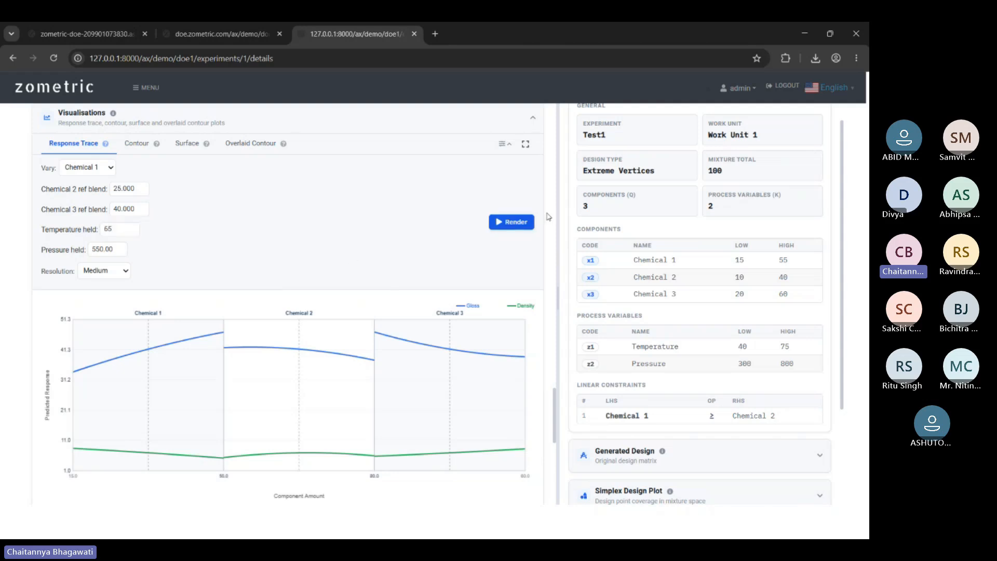
left_click(510, 222)
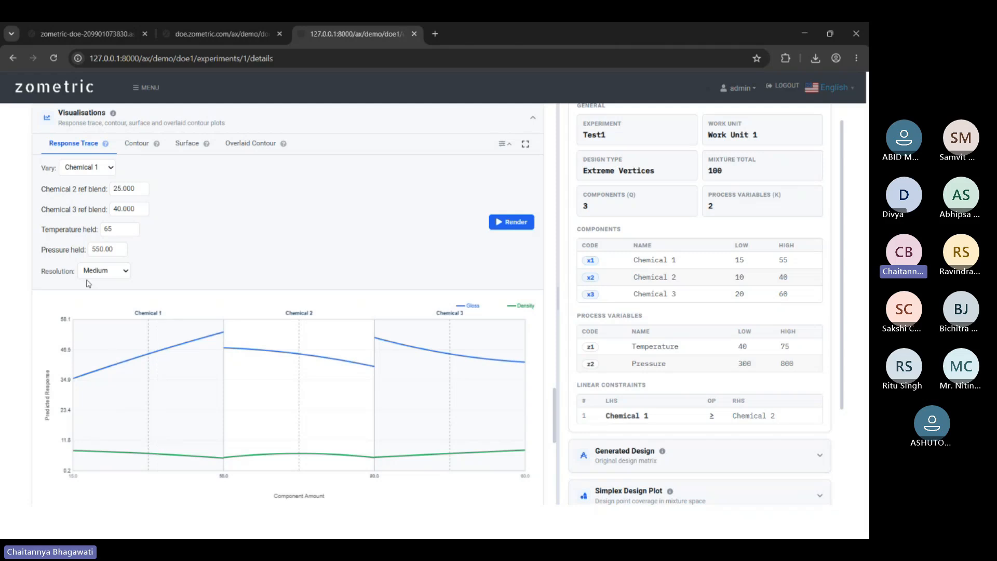
double_click(112, 249)
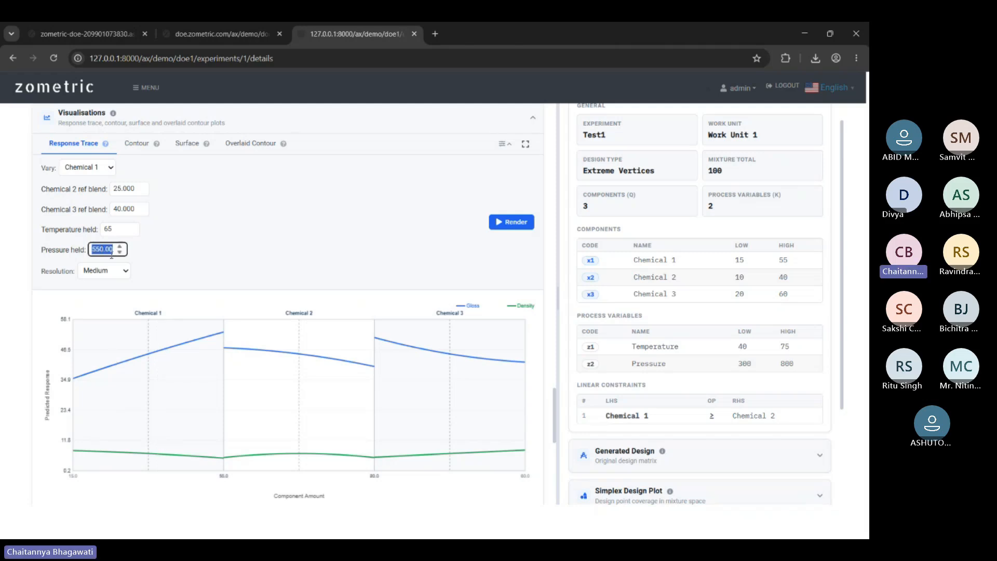
type("700")
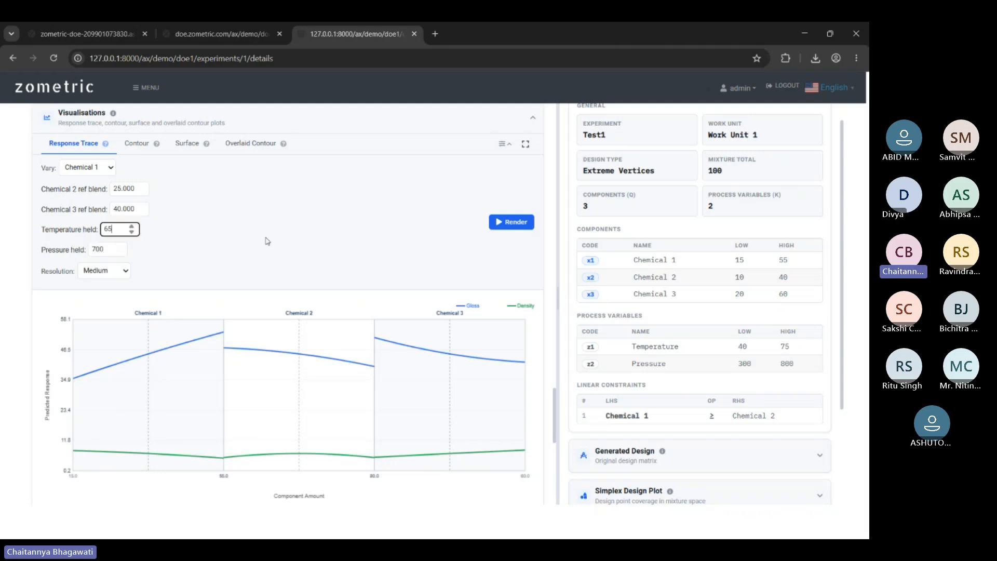
left_click(512, 222)
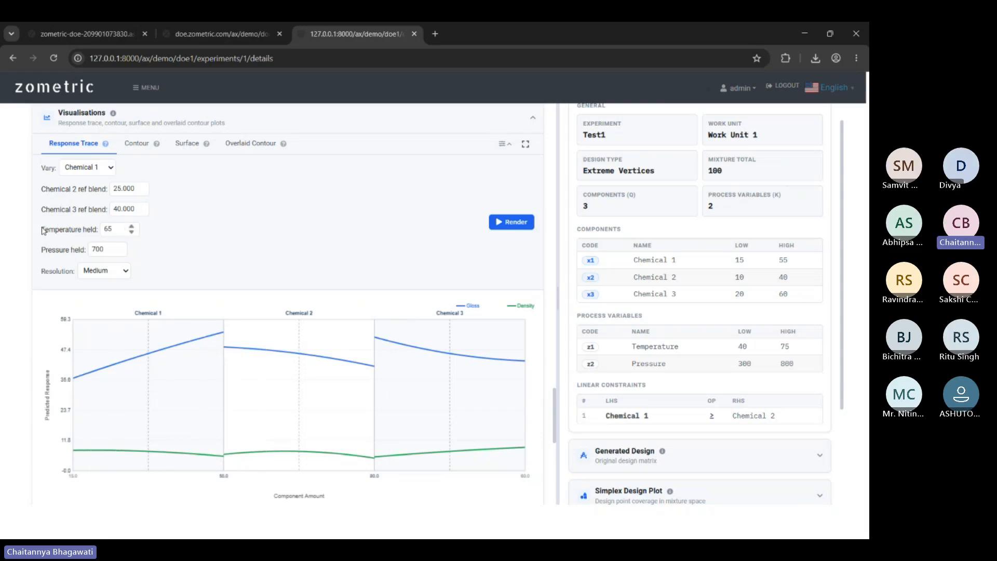
left_click(145, 144)
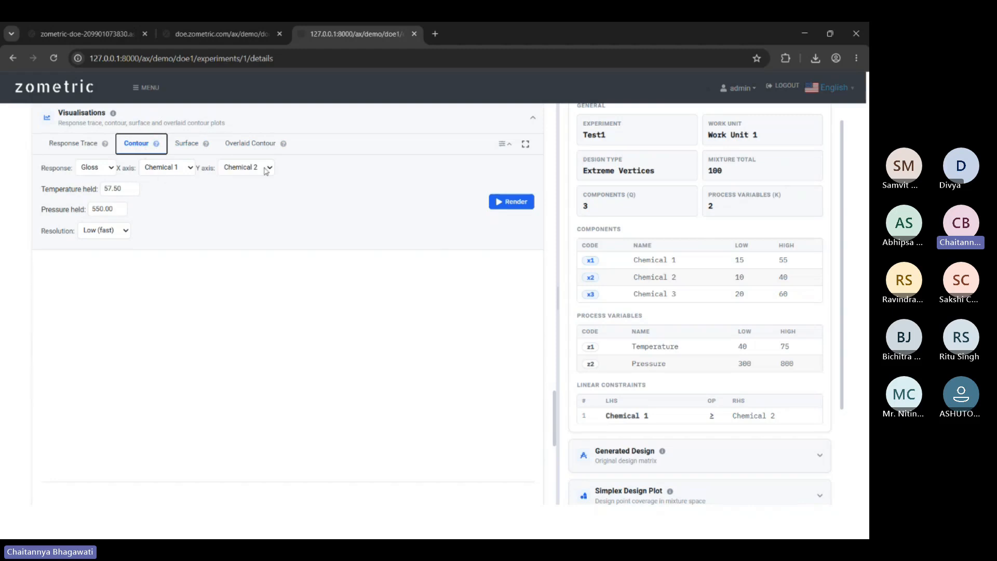
Check the x-axis component and render the Gloss contour plot.
left_click(185, 165)
left_click(512, 201)
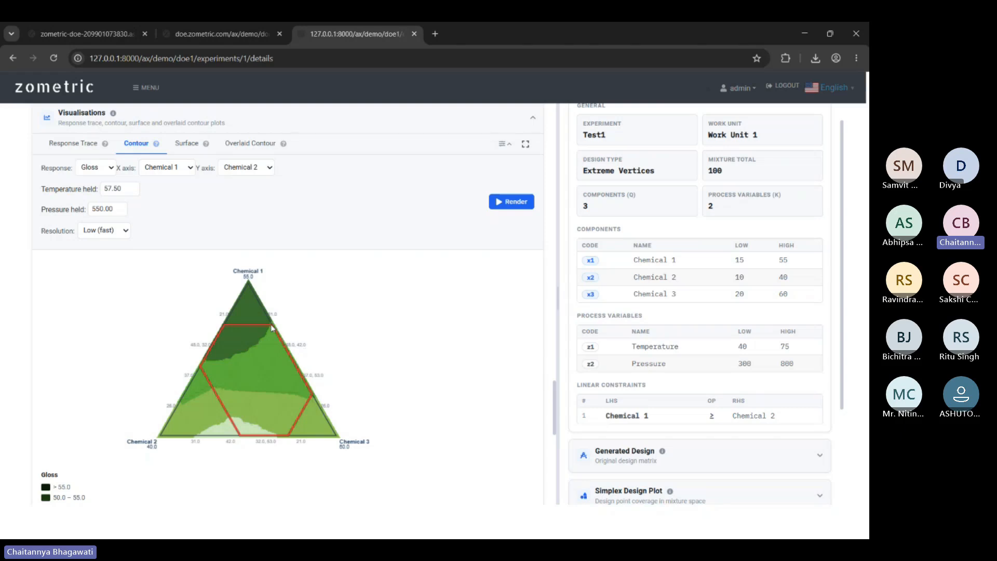
scroll(501, 224, "down", 2)
right_click(279, 262)
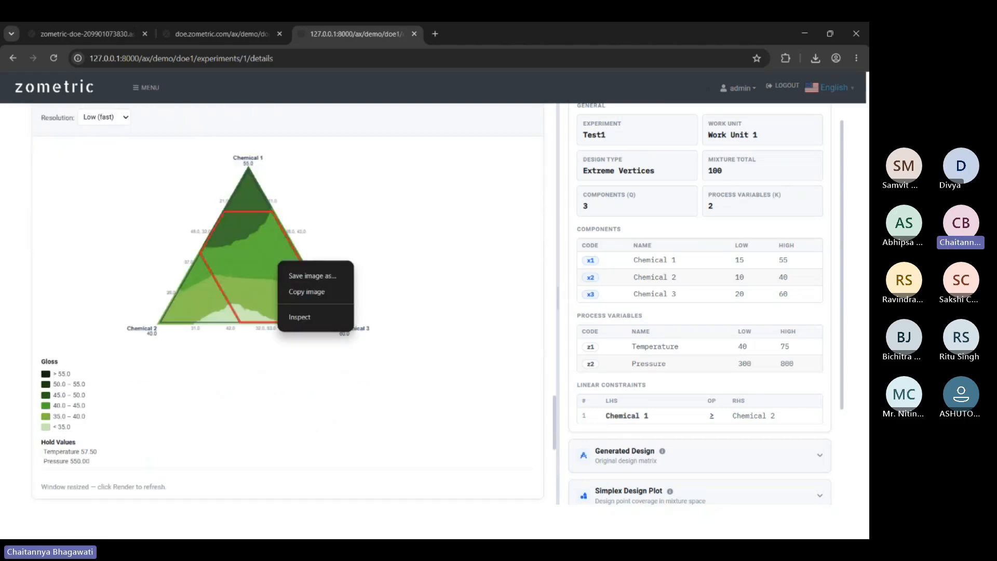
left_click(540, 367)
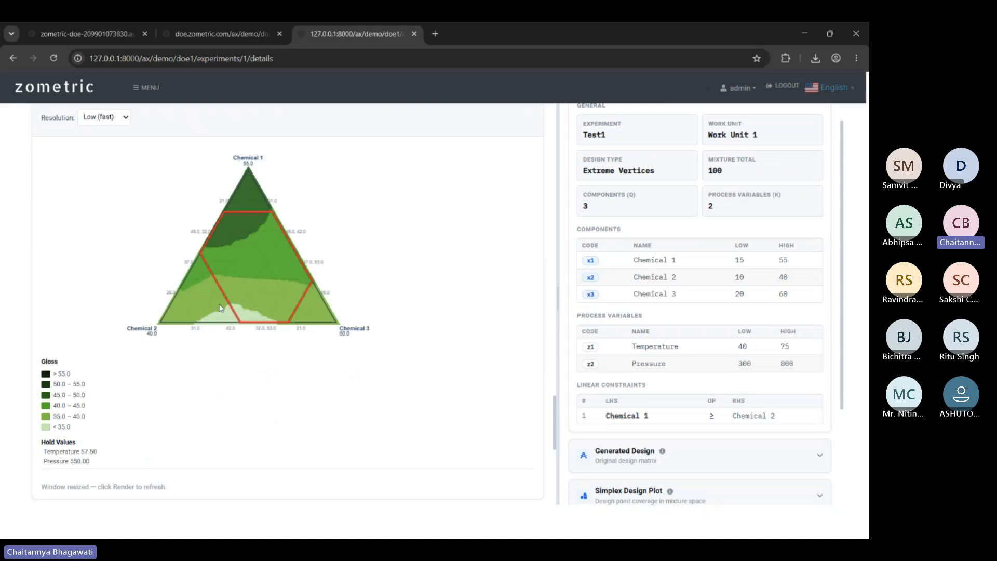
Probe several blends on the contour plot, noting the Gloss 39.9886 reading.
left_click(235, 267)
left_click(300, 297)
left_click(257, 264)
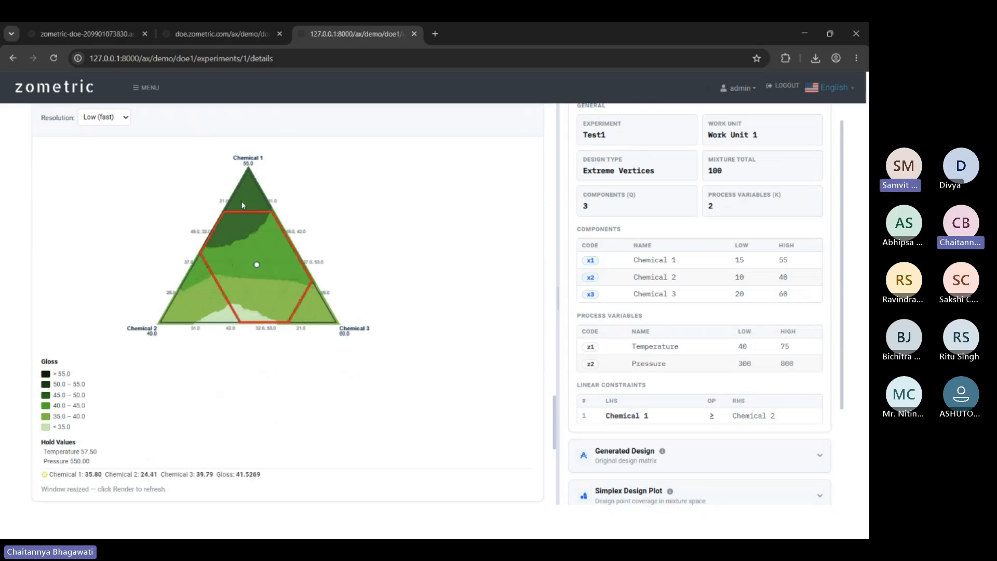
left_click(237, 242)
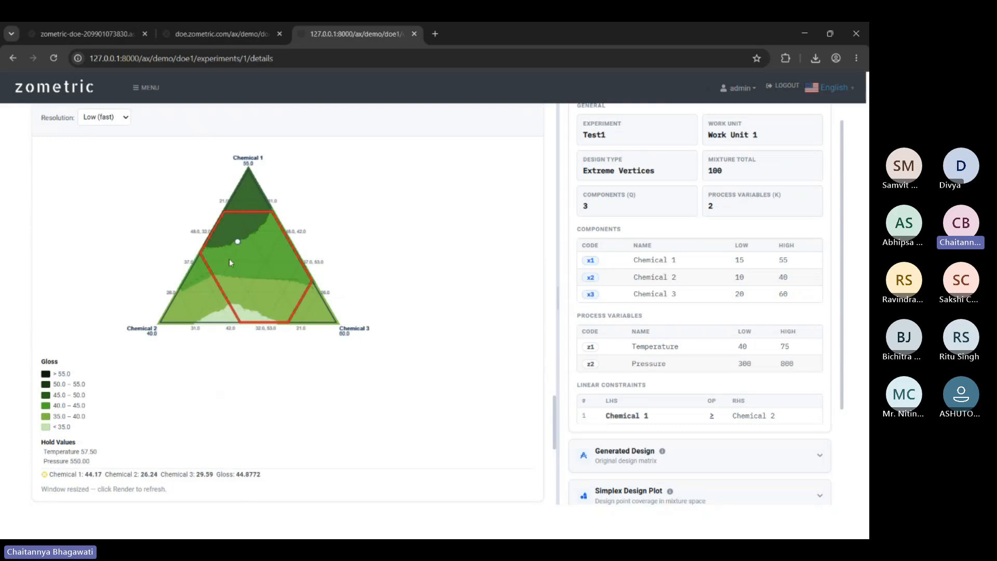
left_click(220, 276)
left_click_drag(217, 474, 261, 476)
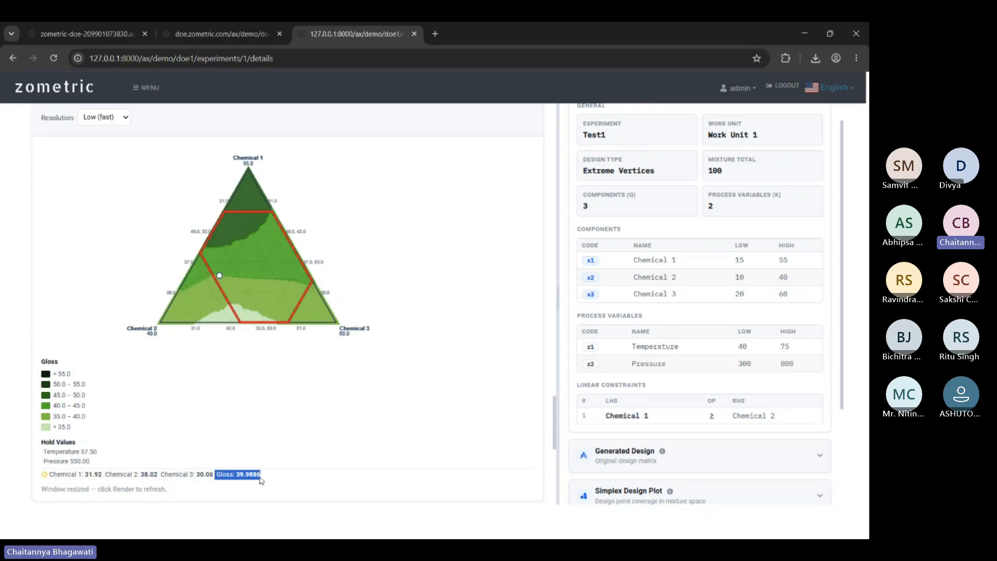
scroll(269, 239, "up", 3)
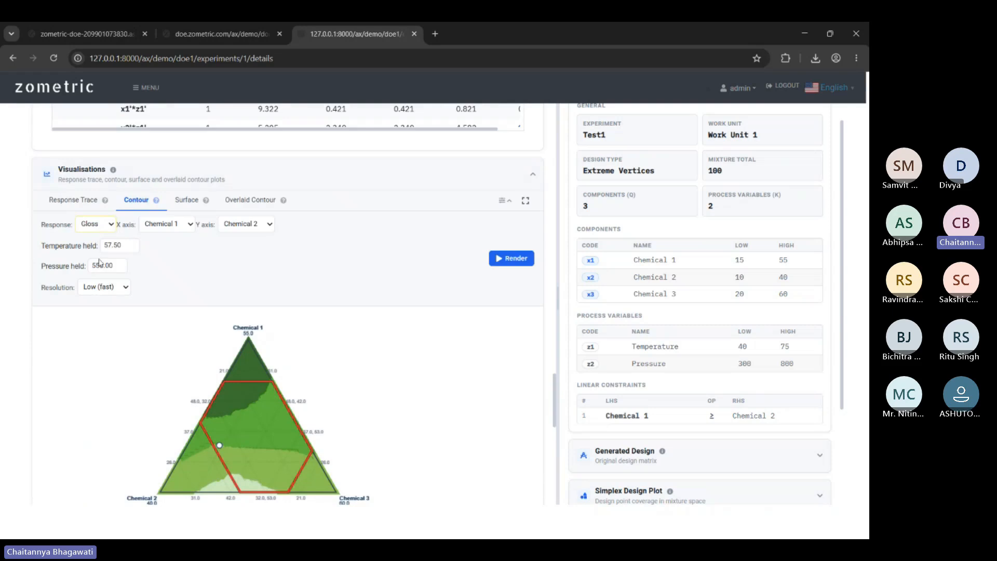
Switch the contour response to Density, render it, and read one blend's predicted Density.
left_click(99, 229)
left_click(98, 256)
left_click(510, 258)
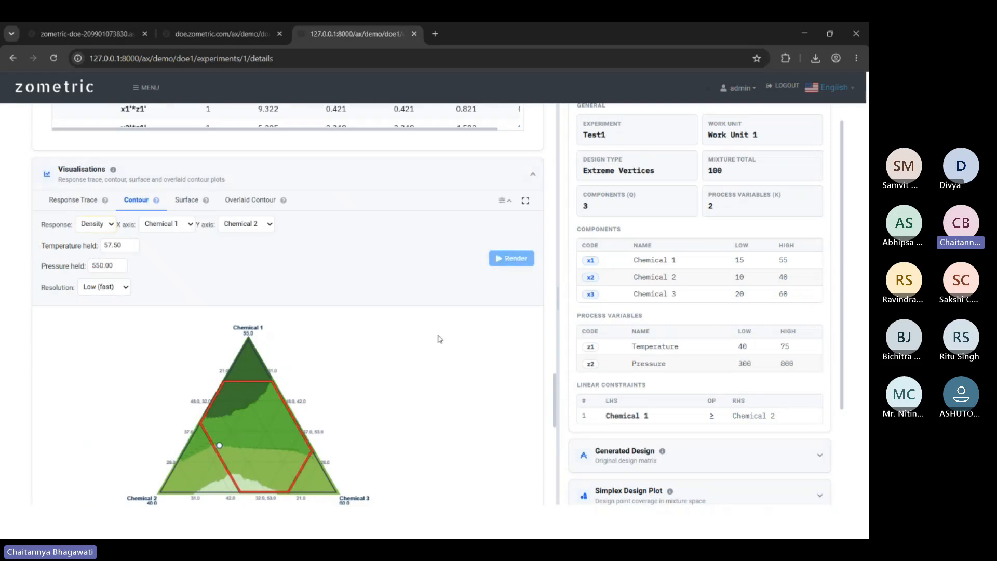
scroll(157, 374, "down", 2)
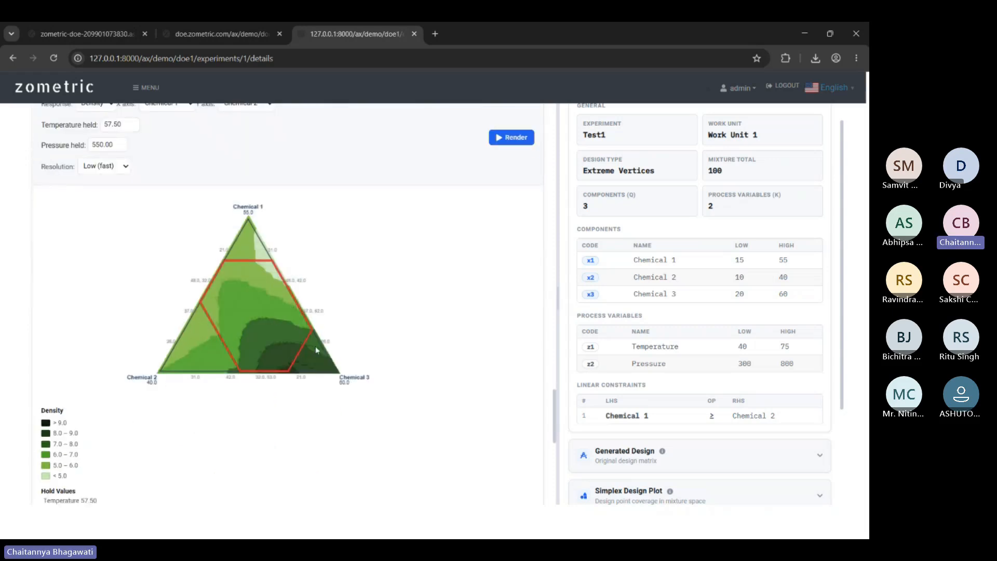
scroll(316, 346, "down", 2)
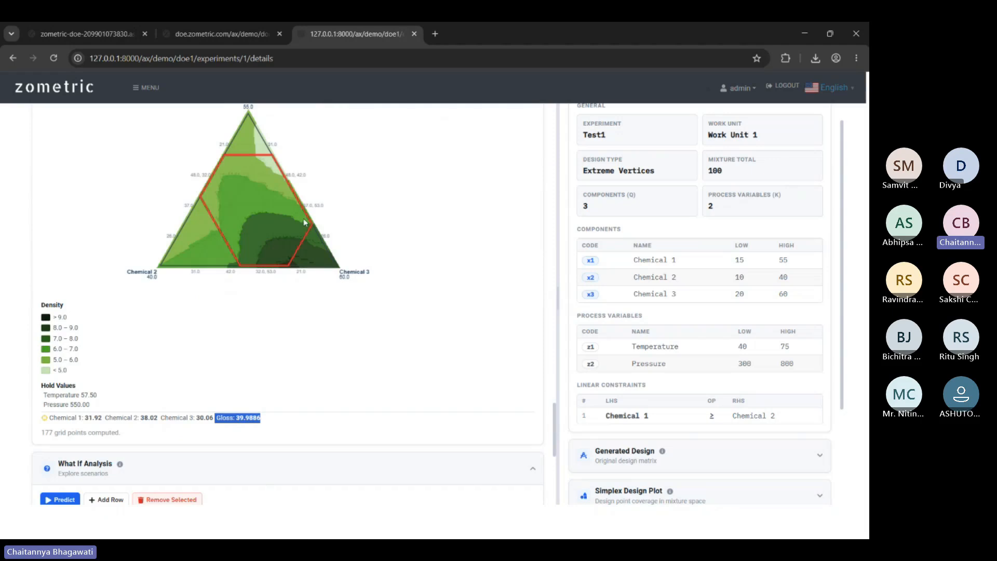
left_click(279, 221)
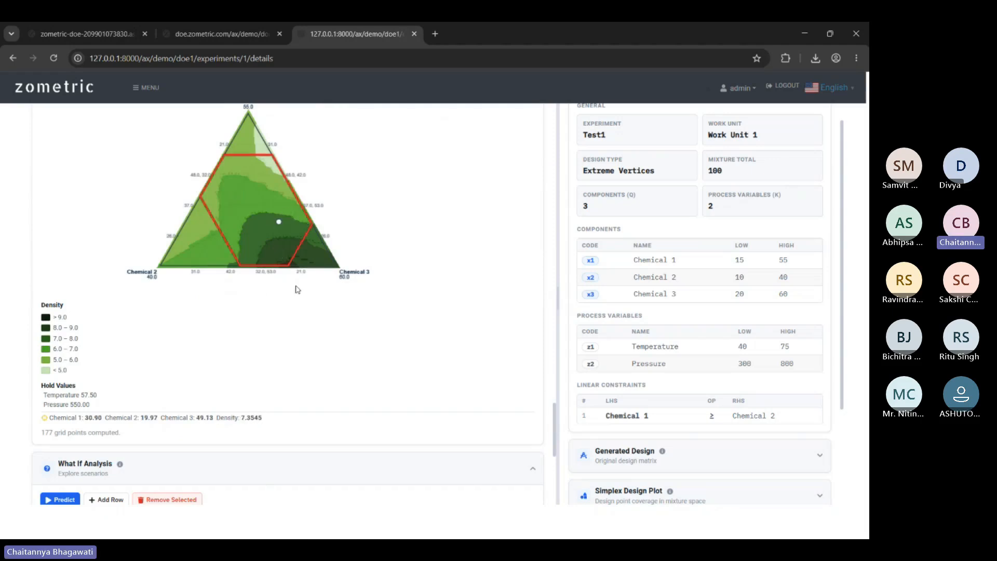
scroll(262, 267, "up", 3)
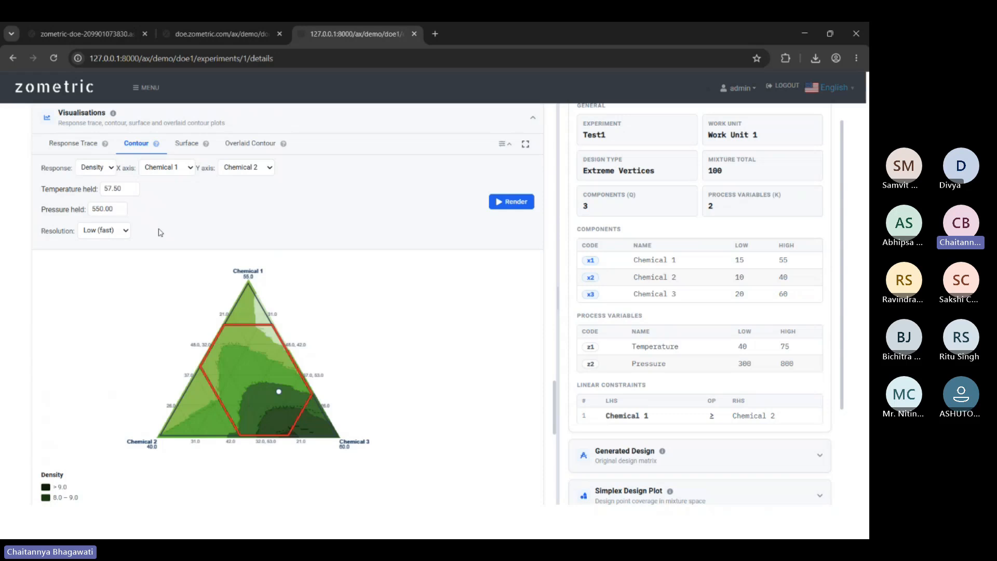
left_click(194, 144)
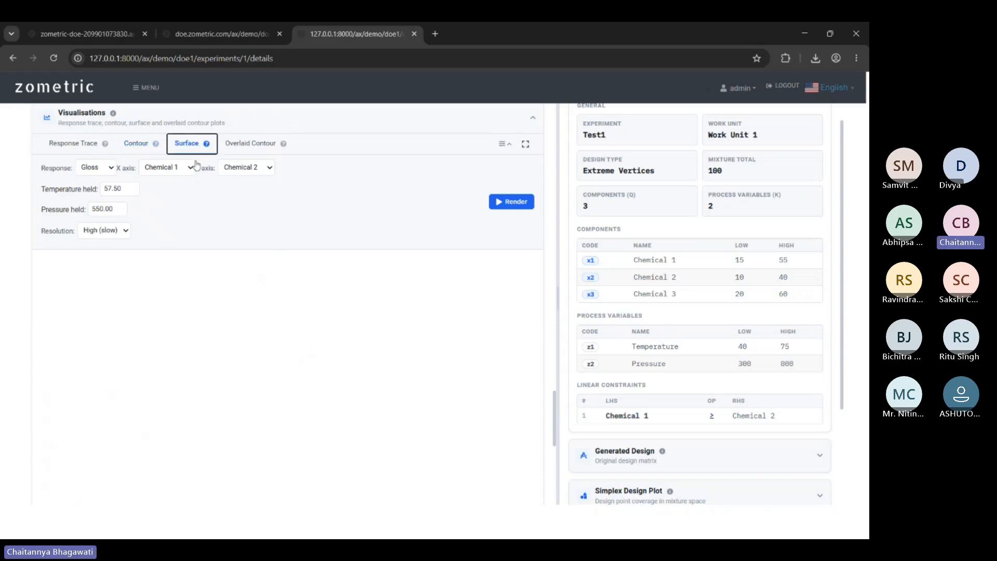
Render the 3-D Gloss surface, move the contour probe to another blend, and rotate the surface.
left_click(507, 206)
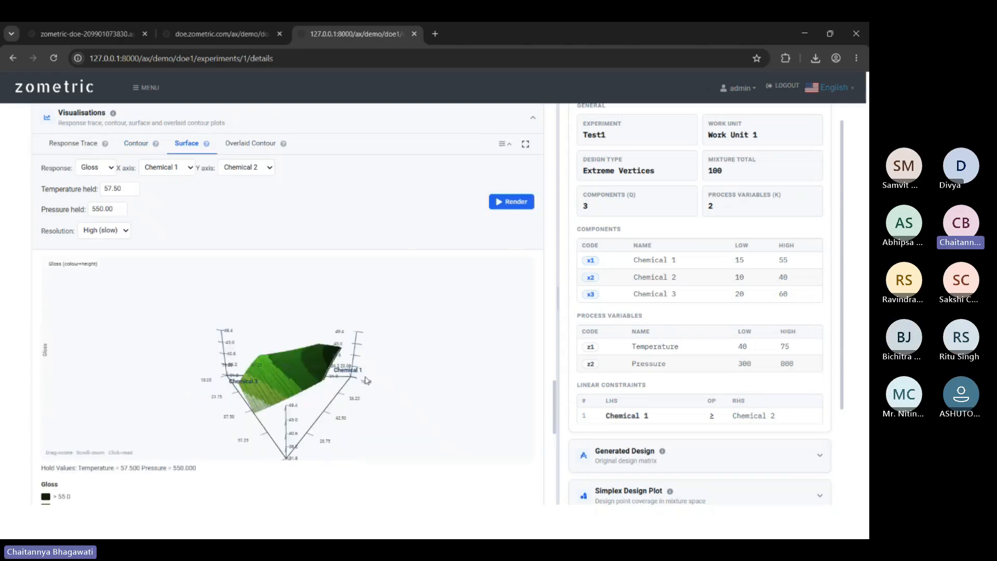
left_click_drag(443, 387, 420, 409)
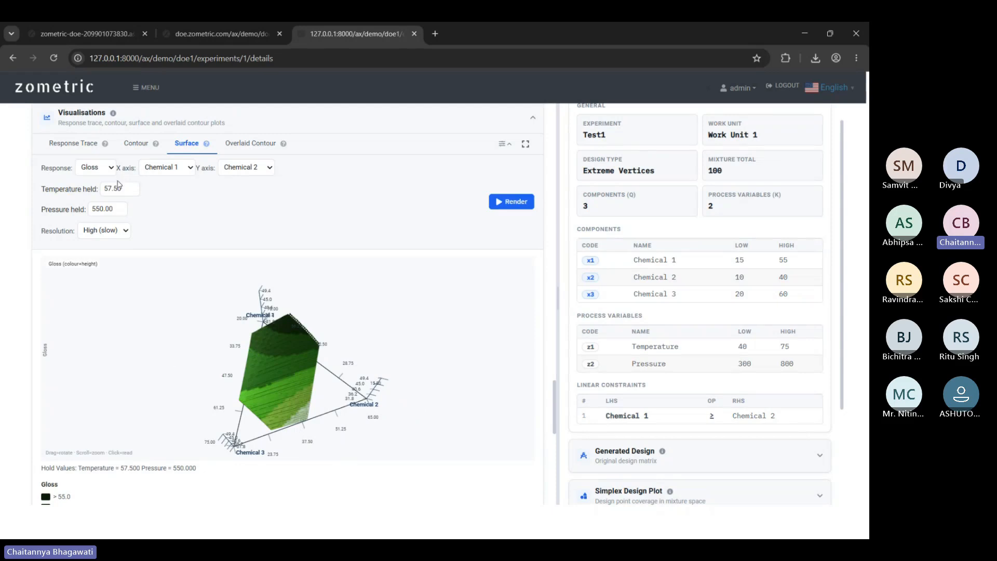
left_click(137, 147)
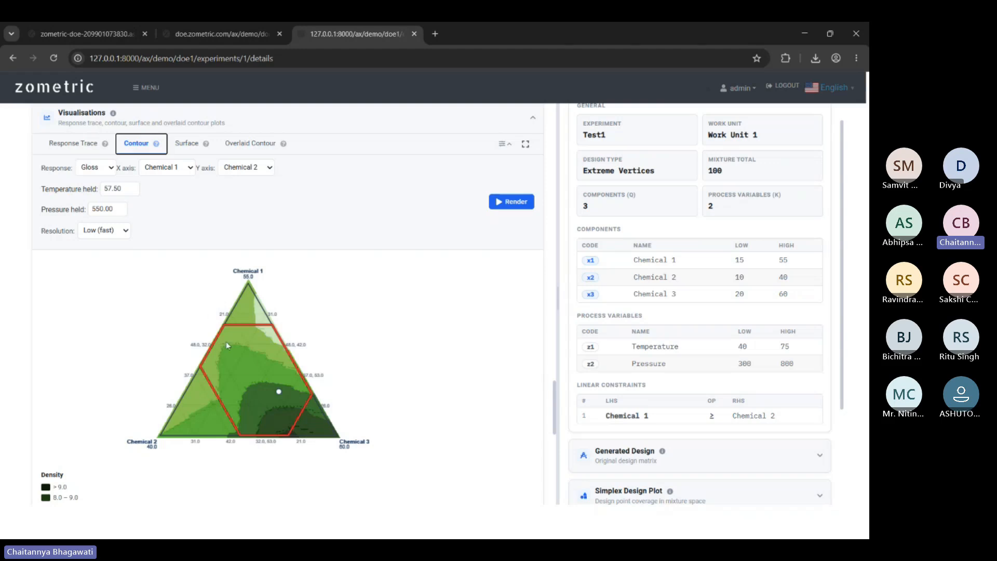
left_click(242, 344)
left_click(185, 144)
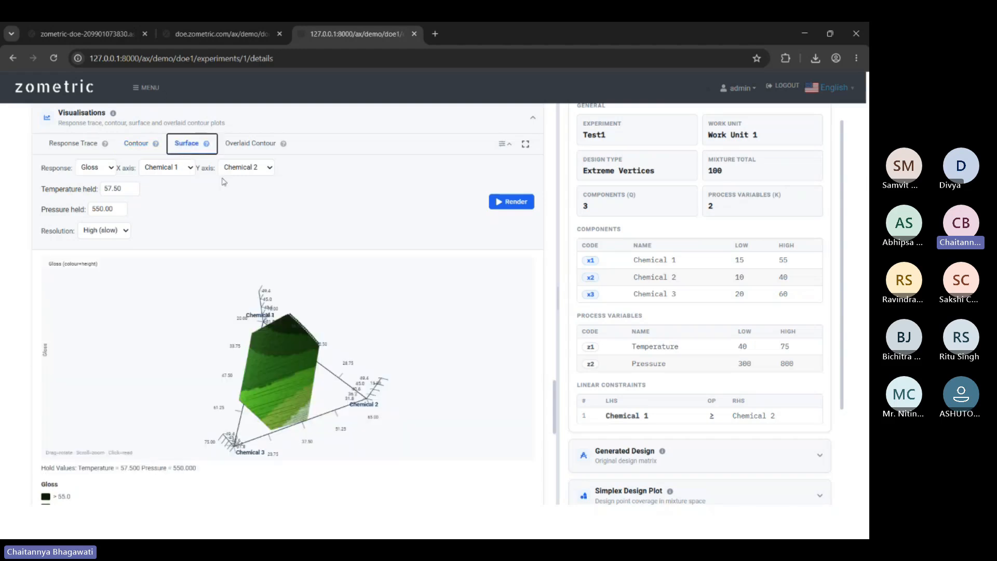
left_click_drag(295, 357, 177, 402)
left_click_drag(177, 399, 385, 373)
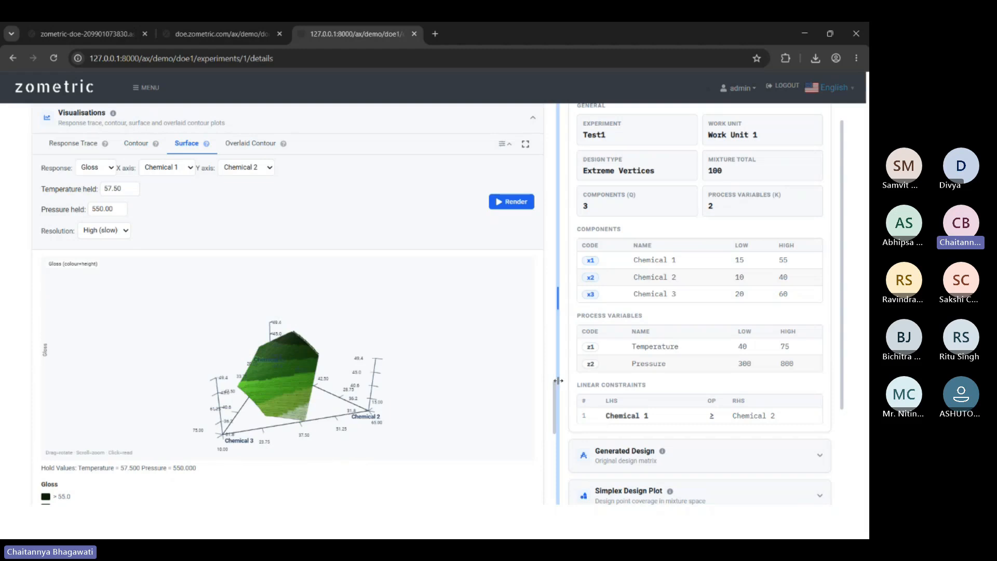
left_click_drag(279, 394, 273, 368)
Mark the two highest Gloss legend bands and read Gloss predictions at four surface points.
scroll(285, 300, "down", 1)
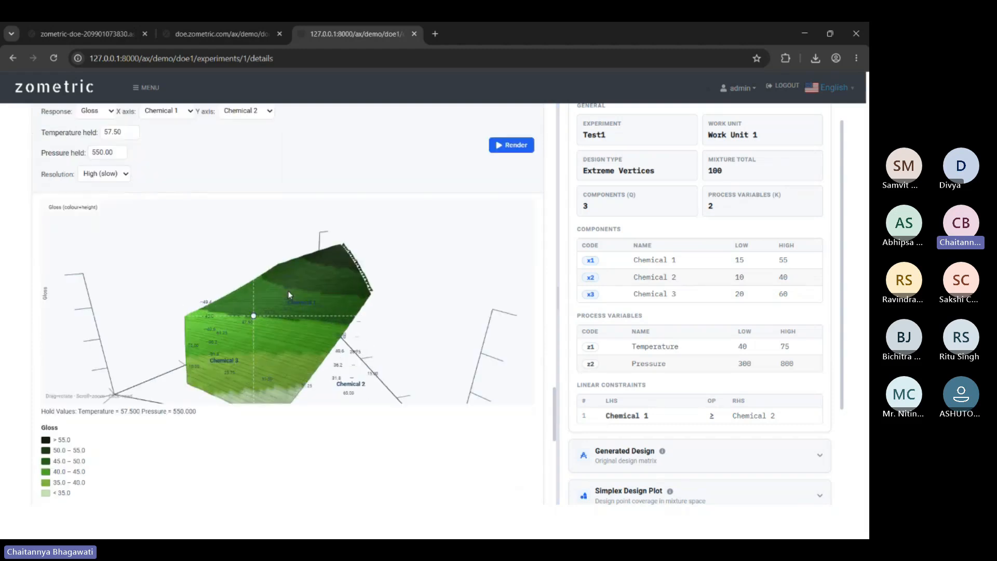
left_click_drag(282, 450, 294, 414)
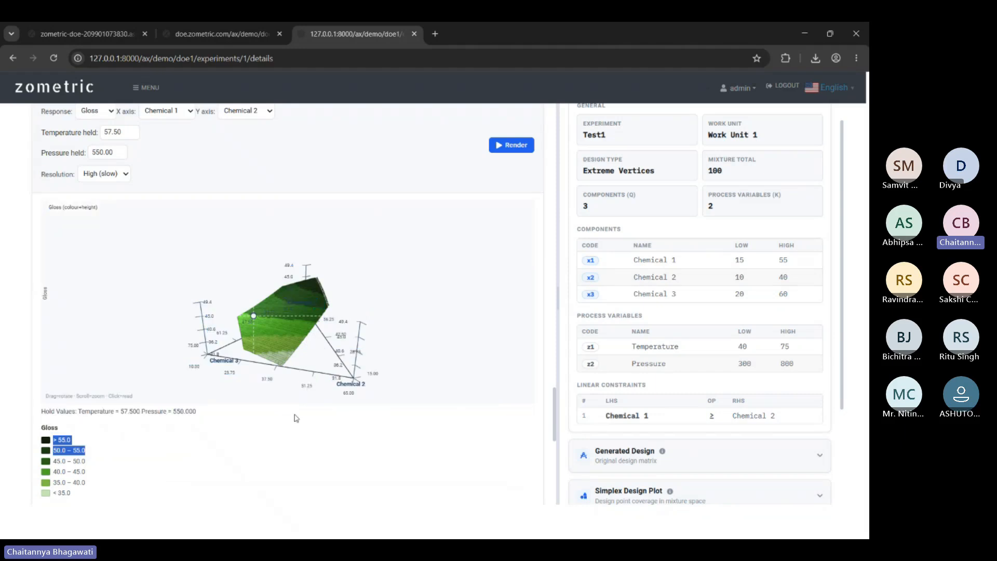
scroll(284, 341, "down", 4)
scroll(365, 416, "down", 2)
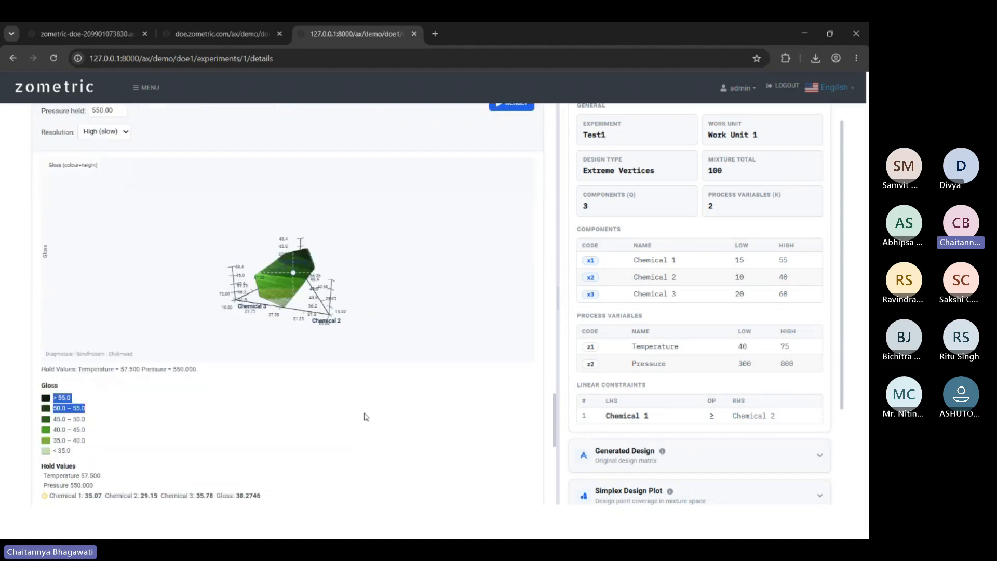
left_click(305, 194)
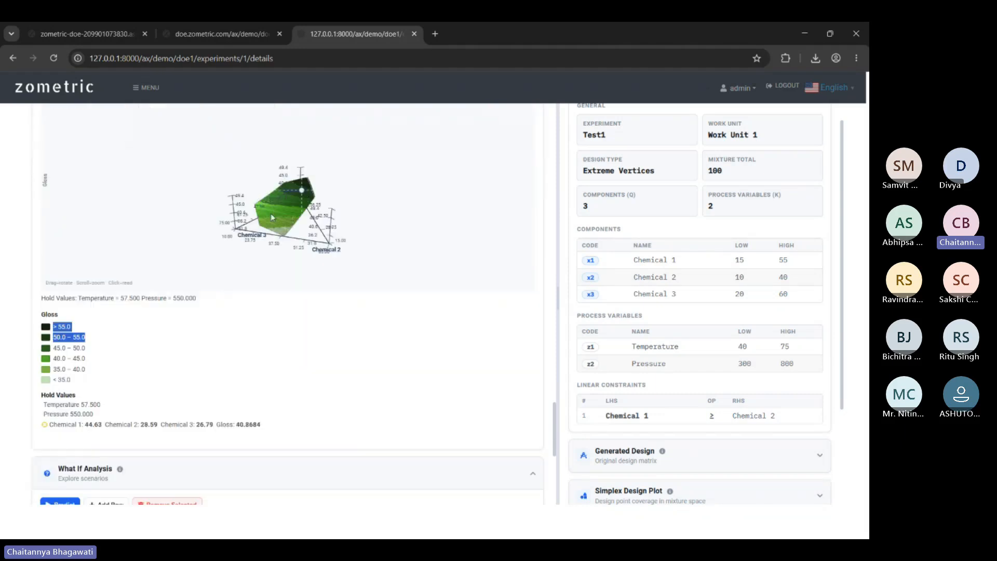
left_click(270, 214)
left_click(282, 225)
left_click(286, 193)
Switch the surface plot's response to Density and render the new surface.
scroll(301, 193, "up", 4)
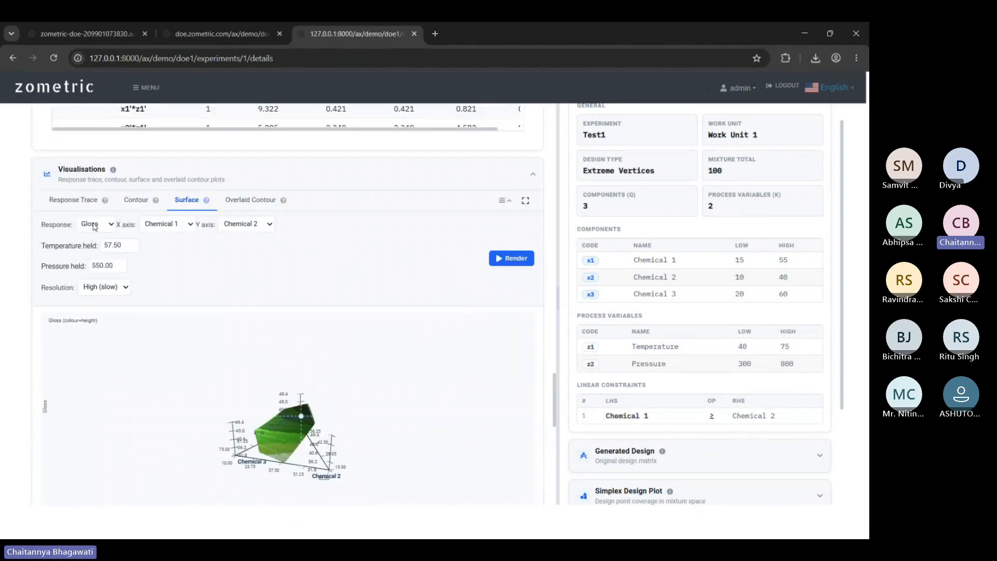
left_click(94, 266)
left_click(511, 263)
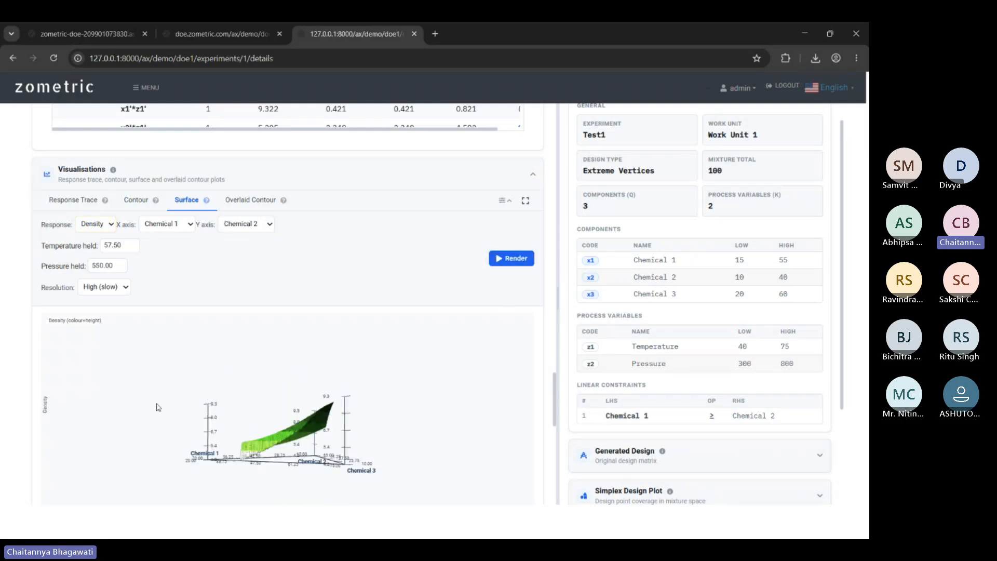
Rotate the Density surface, then switch to the Overlaid Contour view of Chemical 1 versus Chemical 2.
left_click_drag(158, 407, 207, 432)
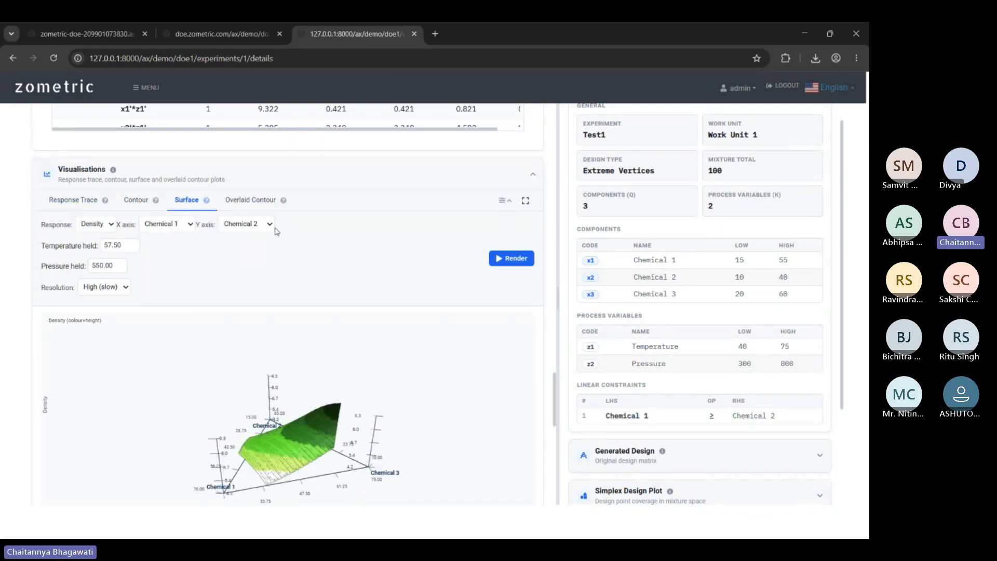
left_click(258, 203)
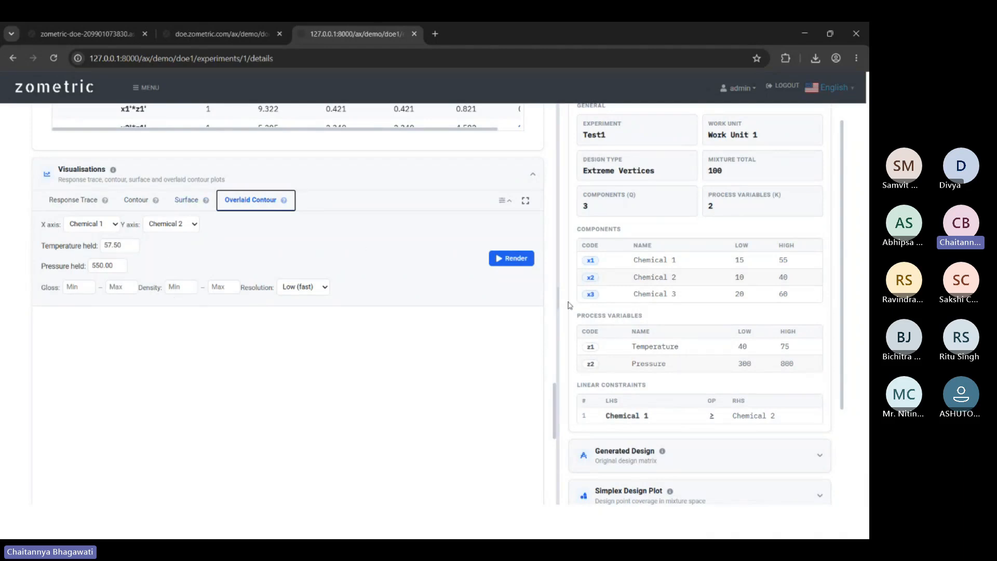
Render the overlaid Gloss/Density contour plot and read predictions at five mixture points.
left_click(511, 258)
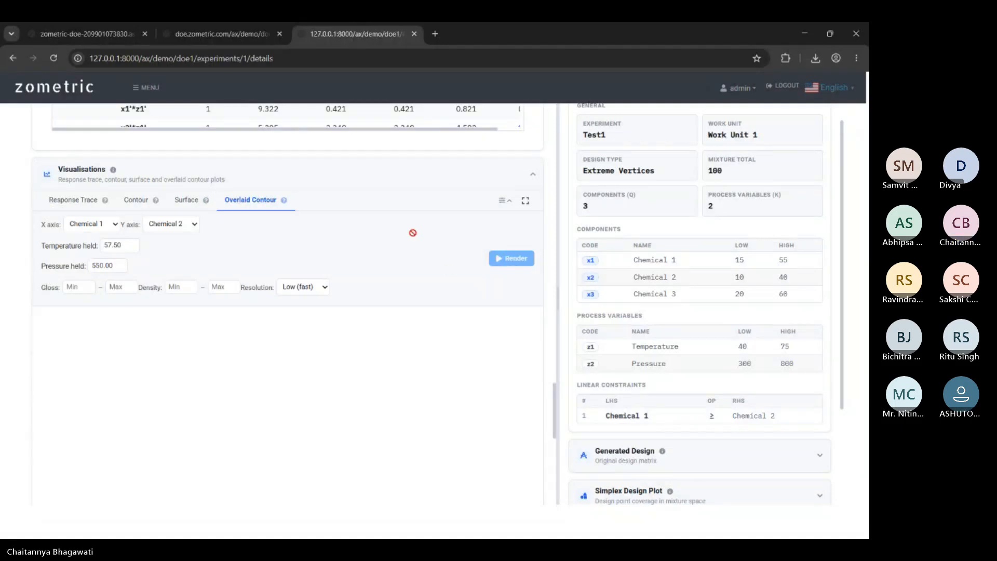
scroll(415, 236, "down", 2)
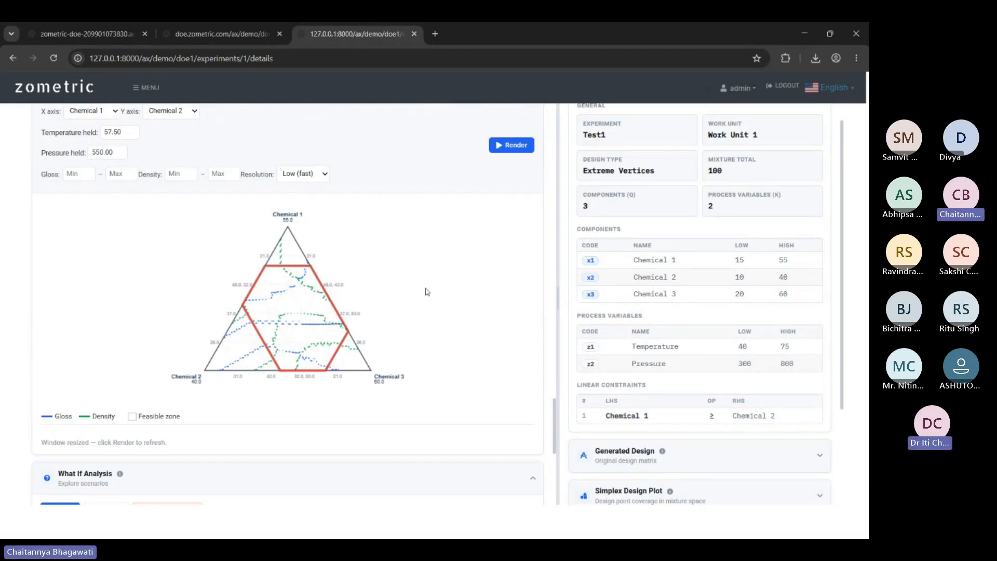
scroll(425, 289, "down", 1)
scroll(399, 304, "up", 1)
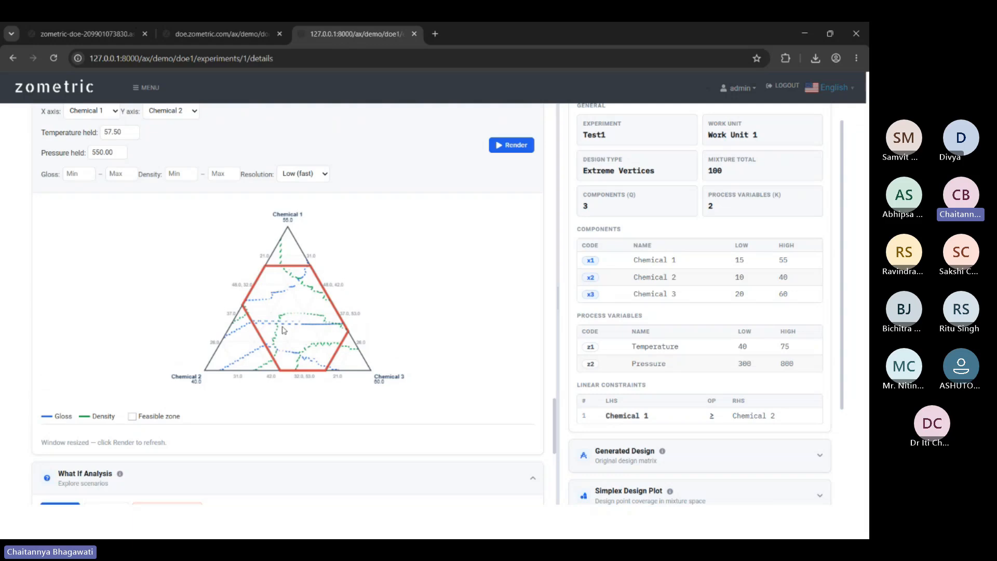
left_click(287, 300)
left_click(311, 307)
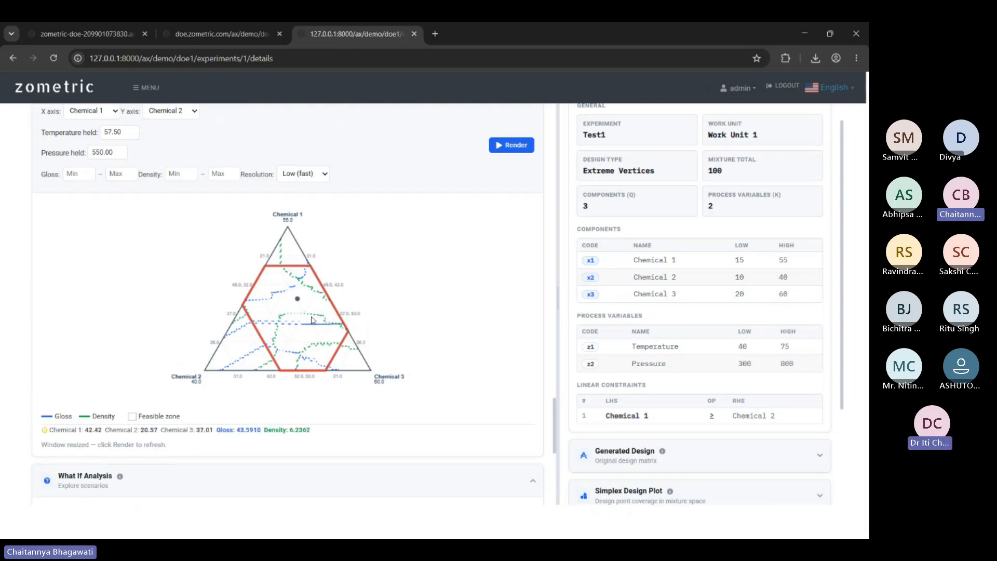
left_click(287, 284)
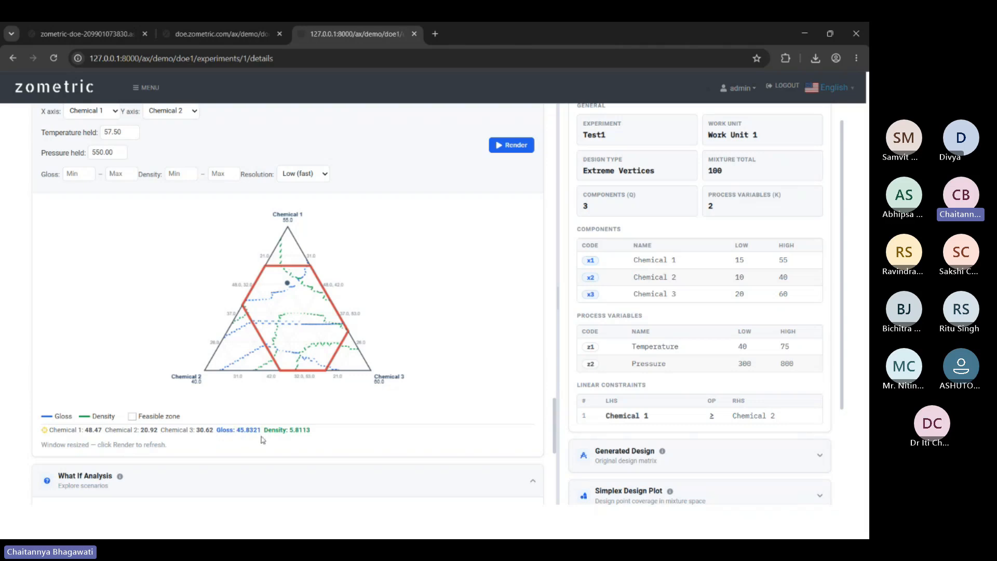
left_click(299, 342)
left_click(308, 308)
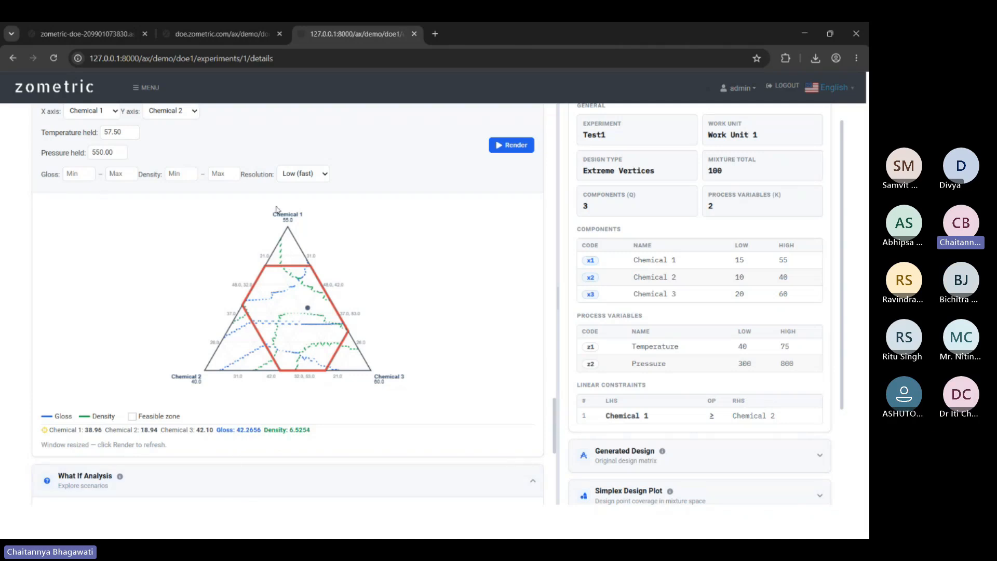
scroll(182, 213, "up", 2)
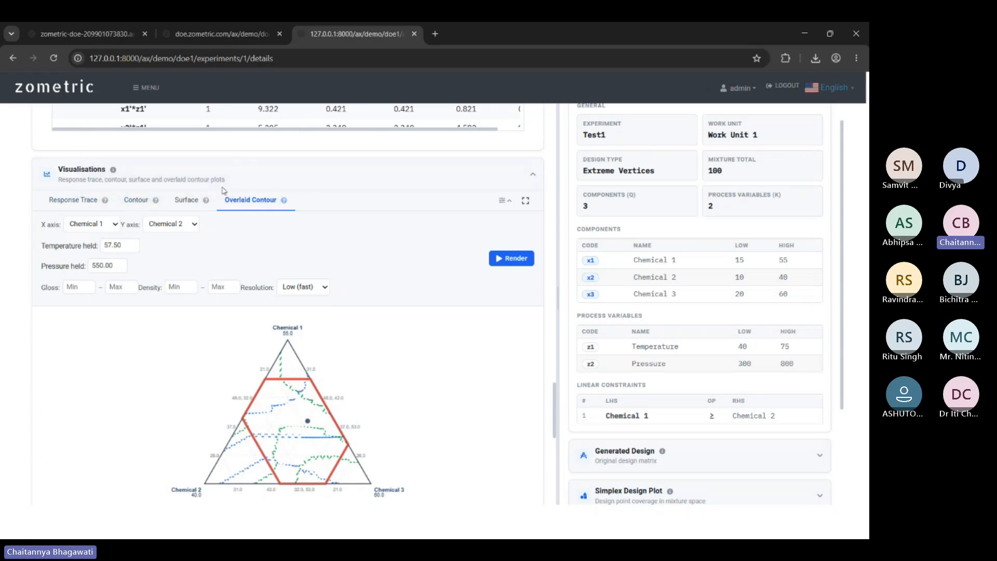
left_click(397, 183)
scroll(378, 214, "down", 2)
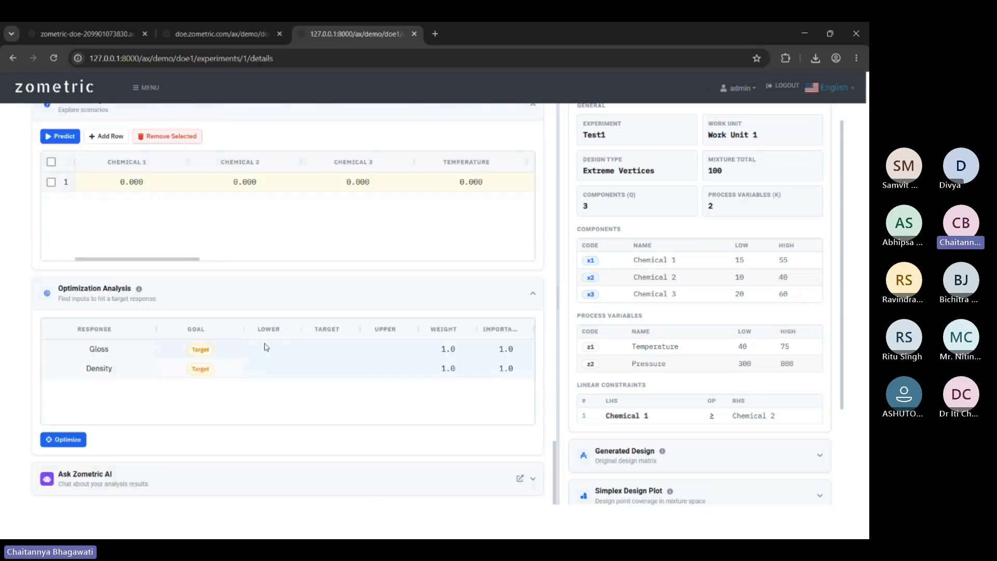
scroll(289, 241, "up", 4)
scroll(289, 252, "down", 2)
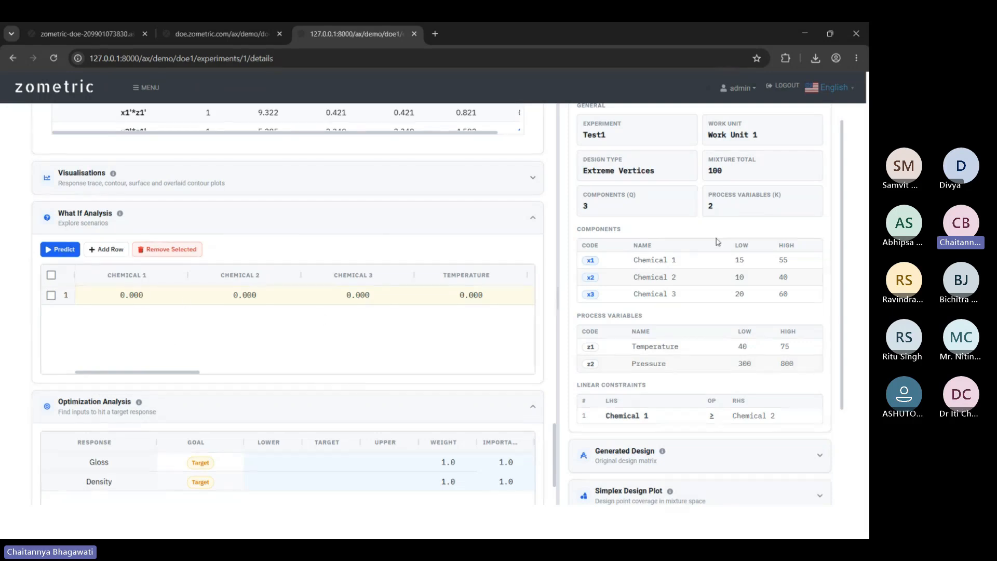
left_click(134, 294)
type("0")
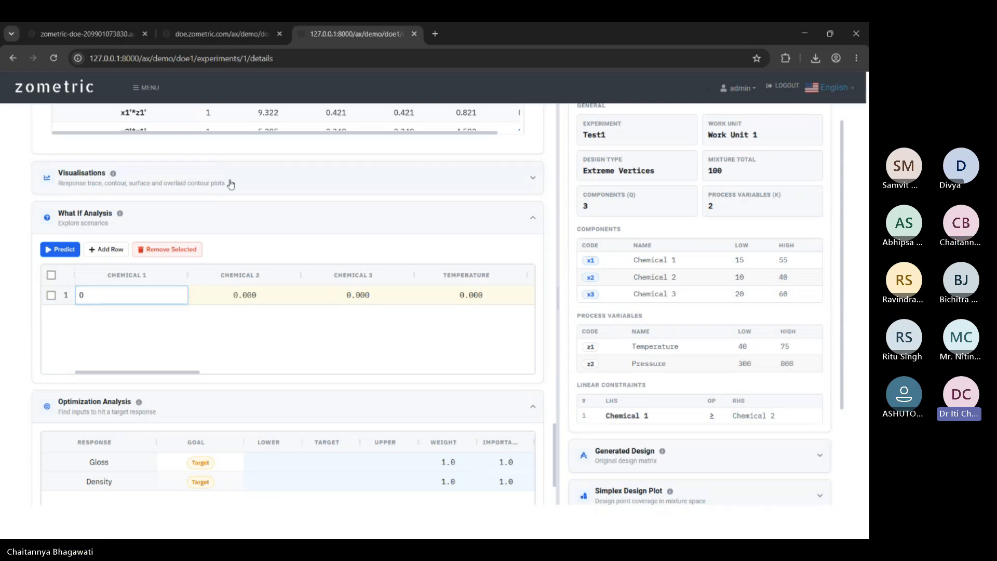
left_click(309, 180)
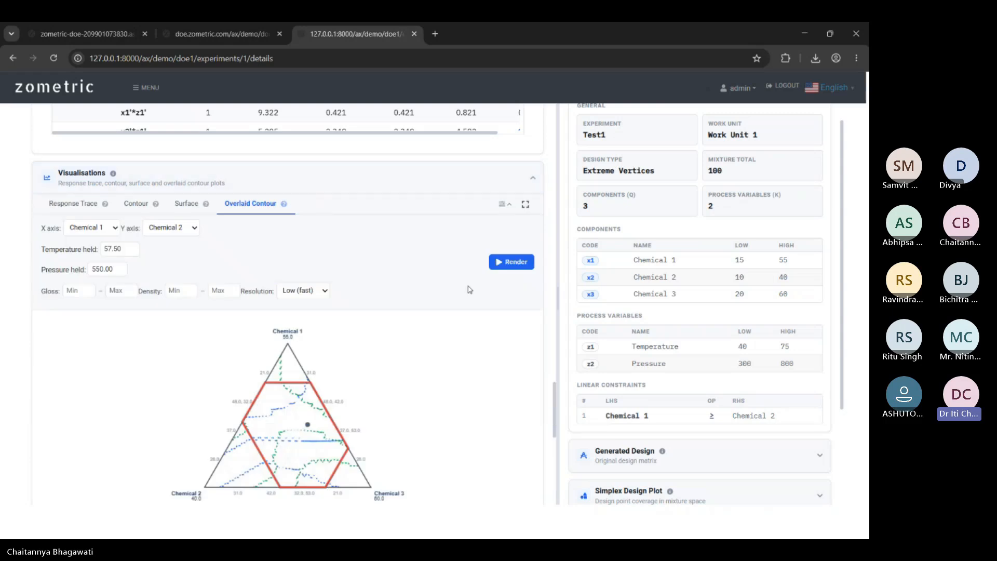
scroll(493, 301, "down", 2)
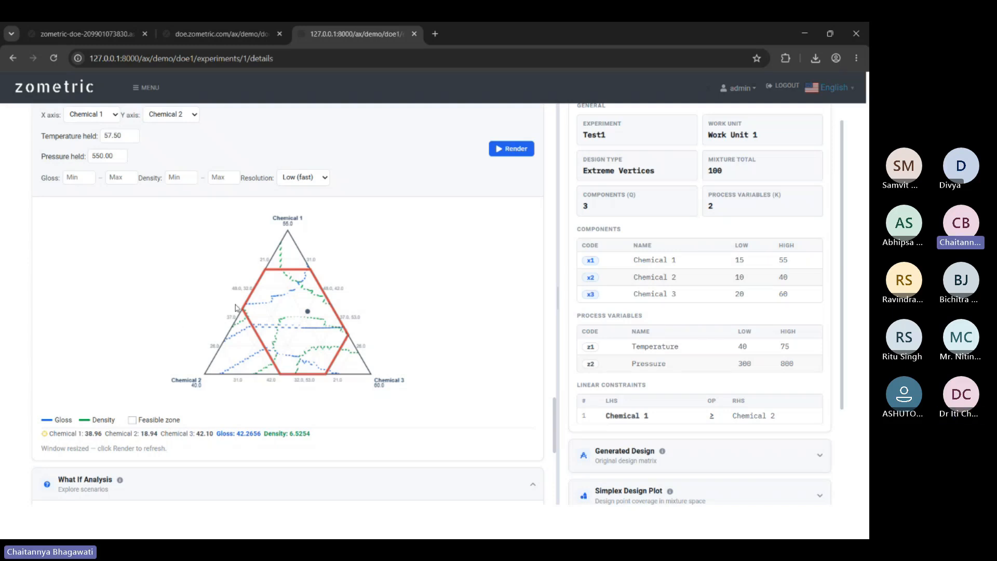
scroll(262, 322, "up", 3)
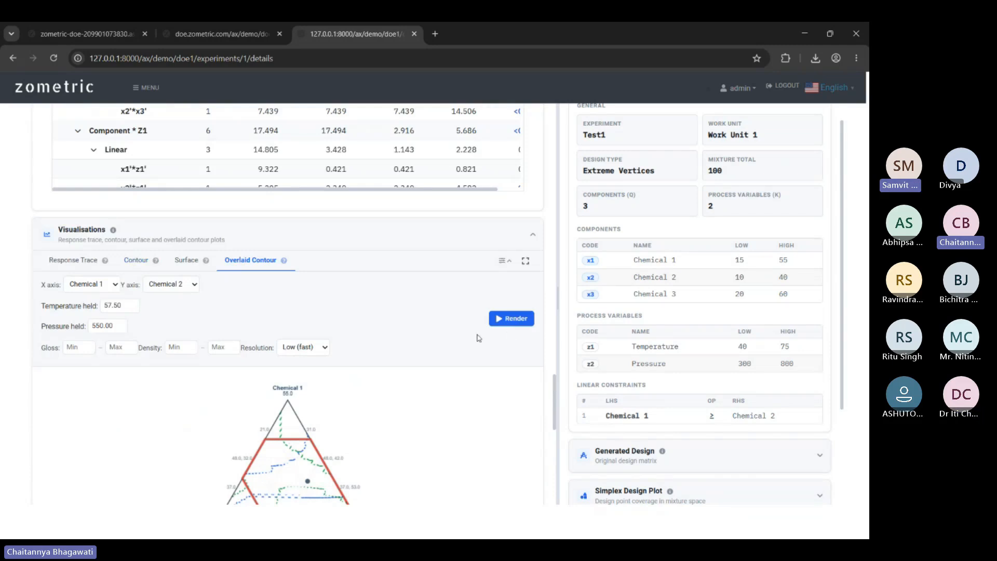
scroll(478, 337, "down", 2)
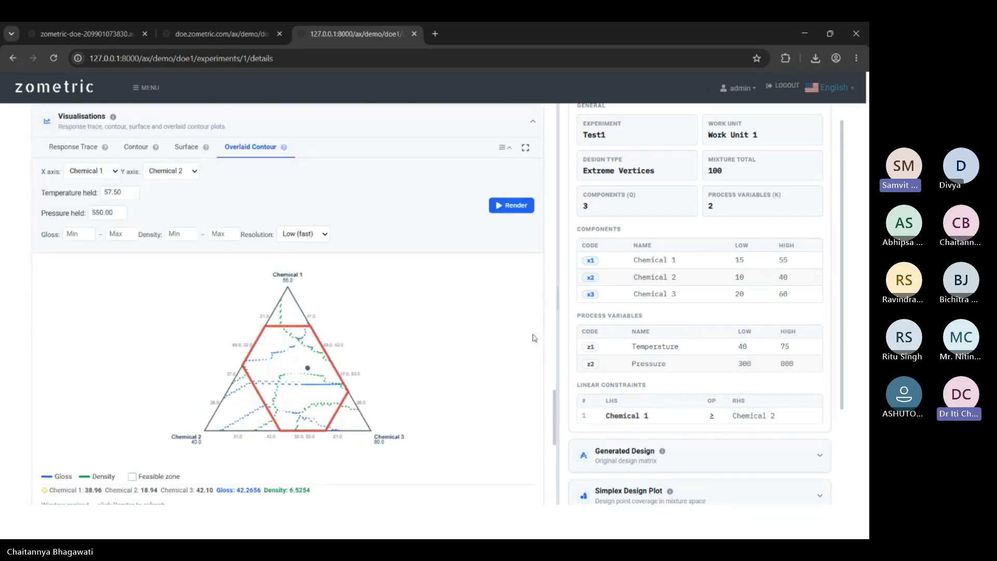
scroll(548, 334, "down", 1)
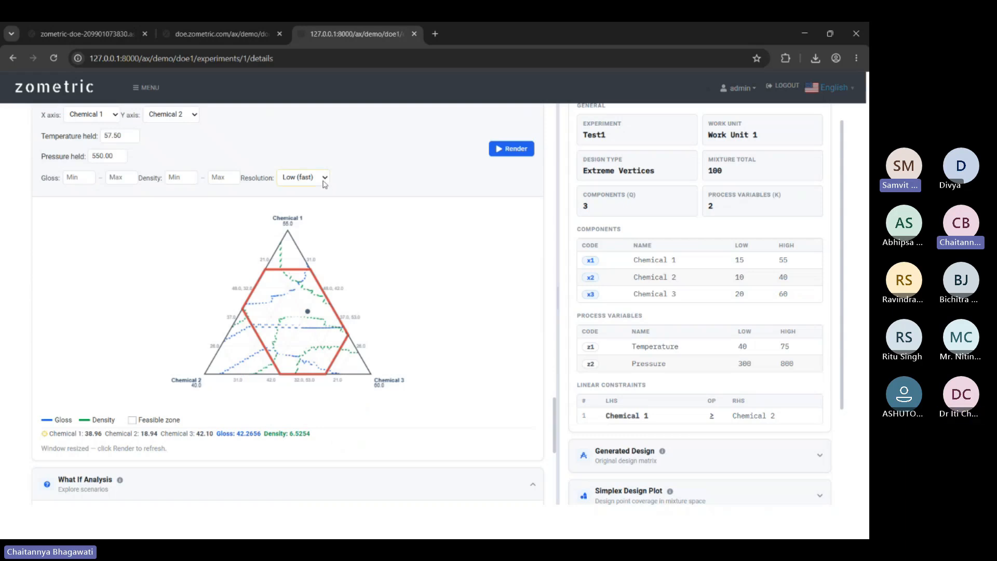
left_click(311, 222)
Redraw the overlaid contours at High resolution and read Gloss and Density at four blends.
left_click(514, 151)
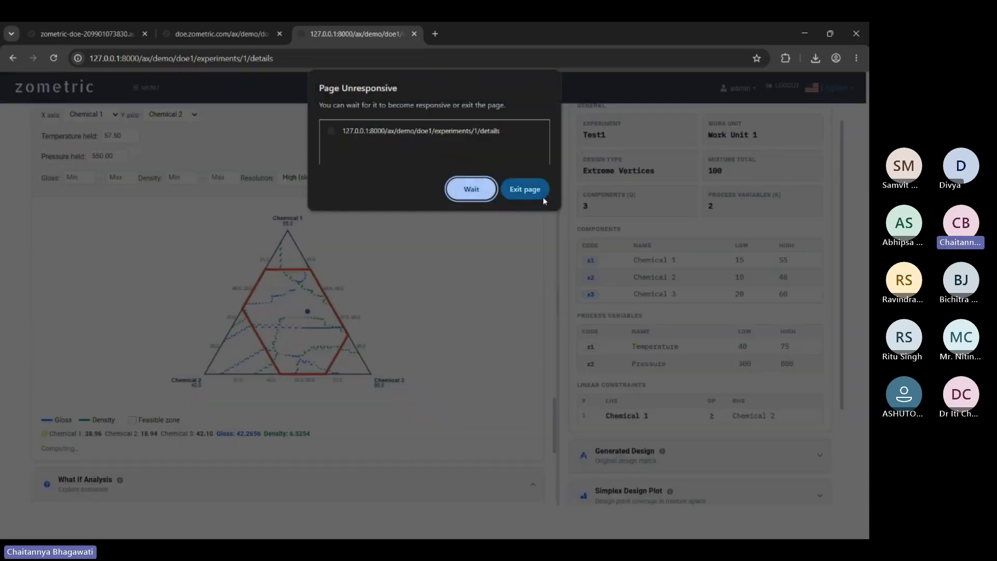
left_click(462, 192)
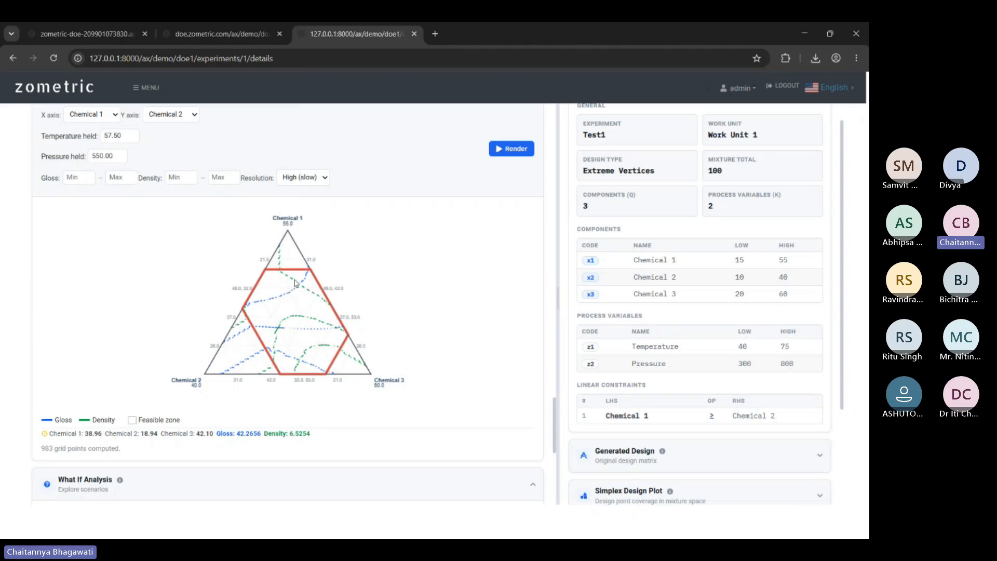
left_click(311, 307)
left_click(317, 351)
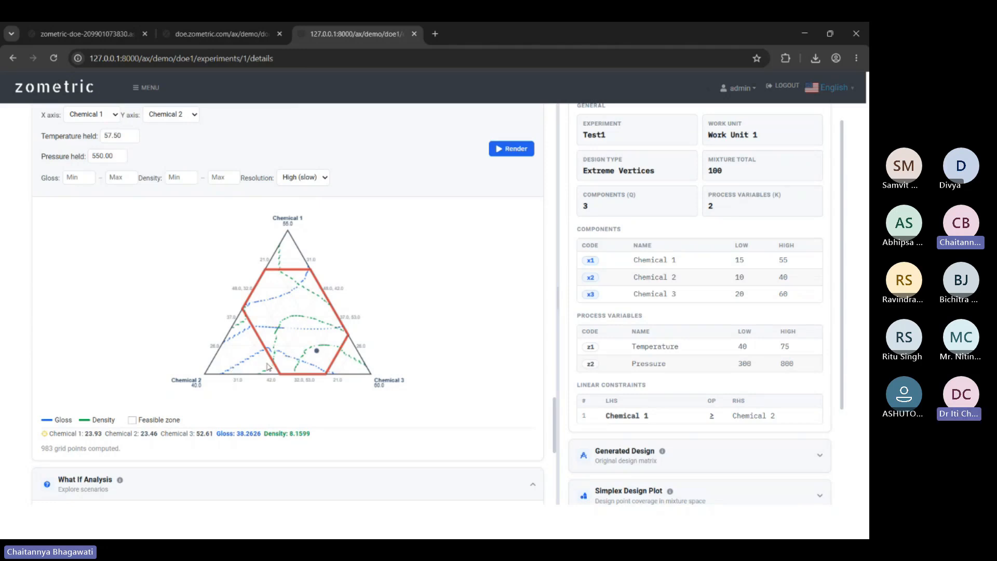
left_click(294, 290)
left_click(299, 315)
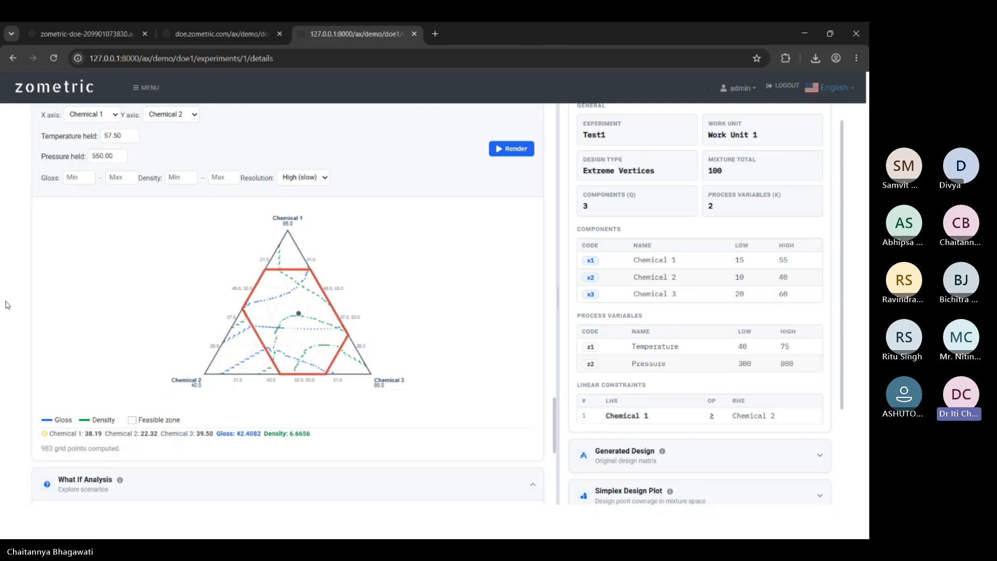
Open and dismiss the contour plot's image options, then scroll down to the What If Analysis table.
scroll(545, 267, "down", 5)
scroll(552, 264, "up", 6)
scroll(553, 270, "down", 2)
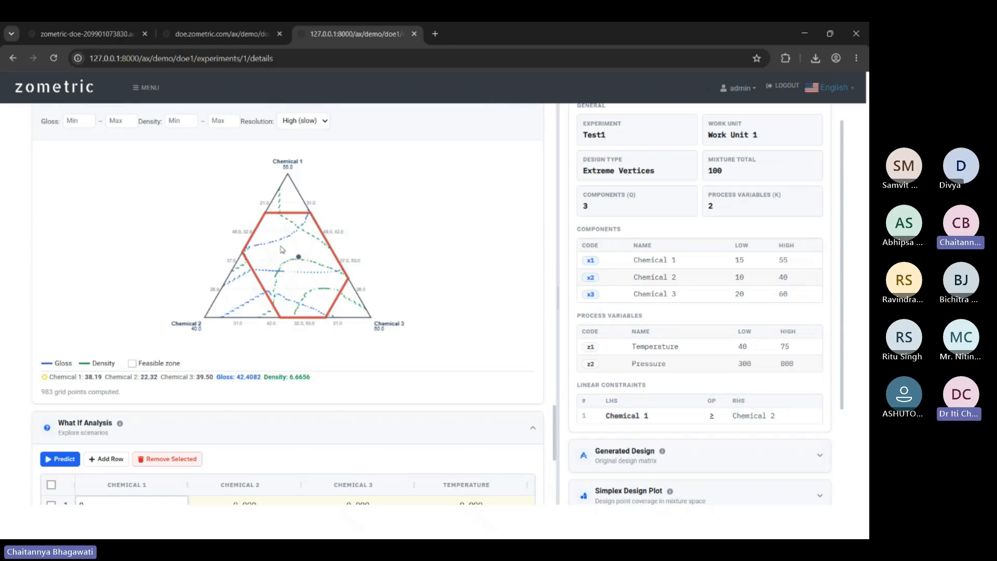
right_click(328, 240)
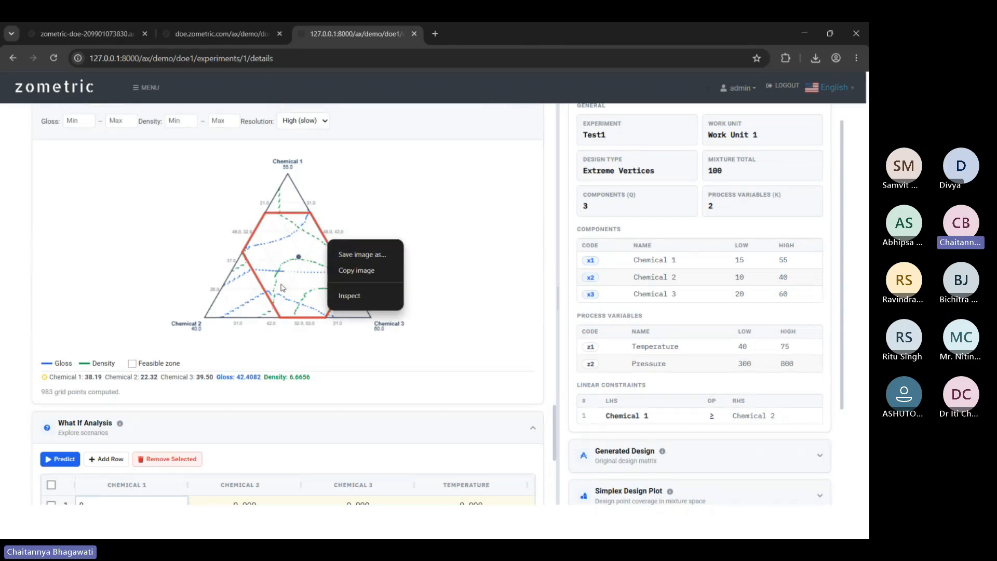
left_click(457, 319)
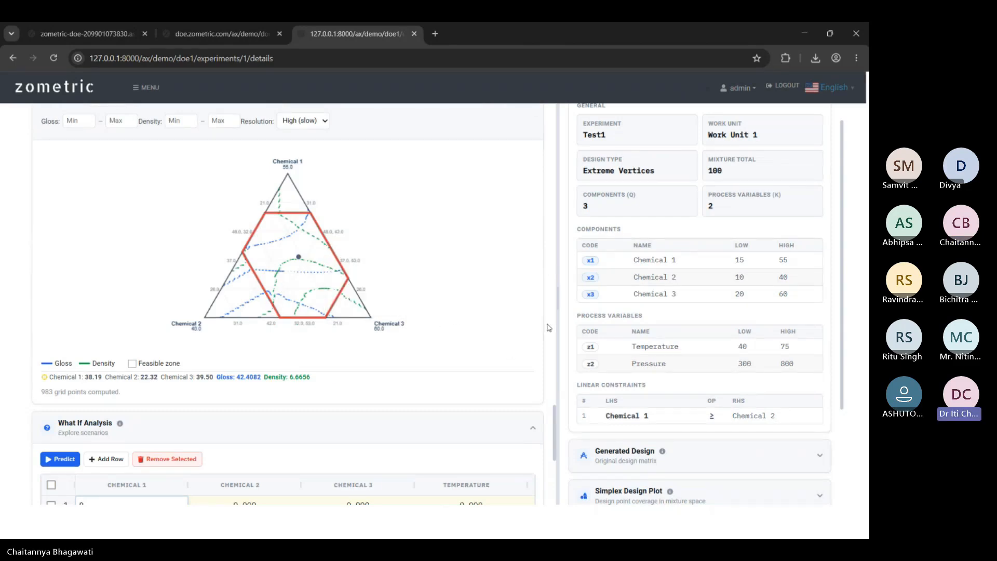
scroll(548, 323, "down", 4)
scroll(548, 323, "down", 1)
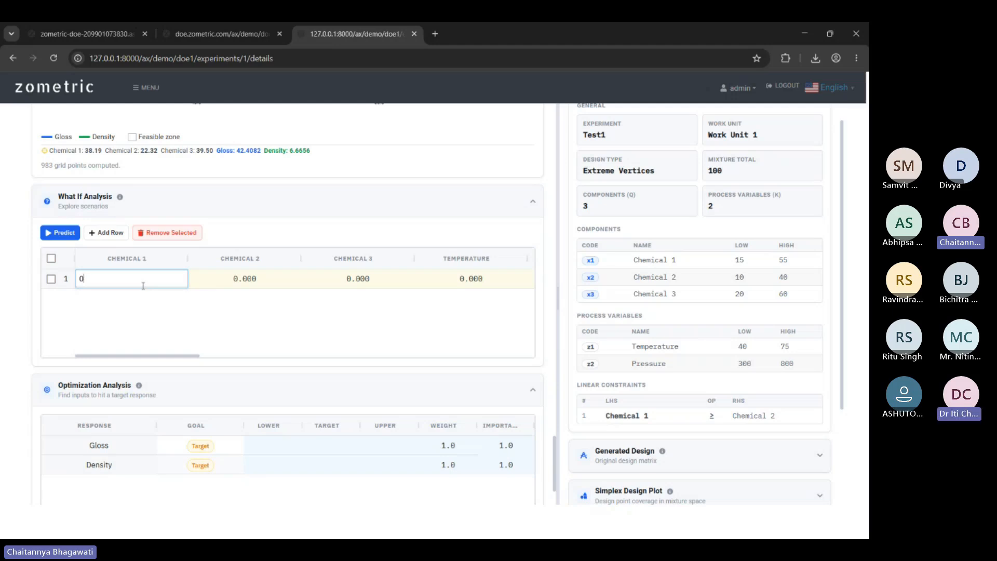
Enter the what-if mixture: Chemical 1 45, Chemical 2 35, Chemical 3 25.
key("BackSpace")
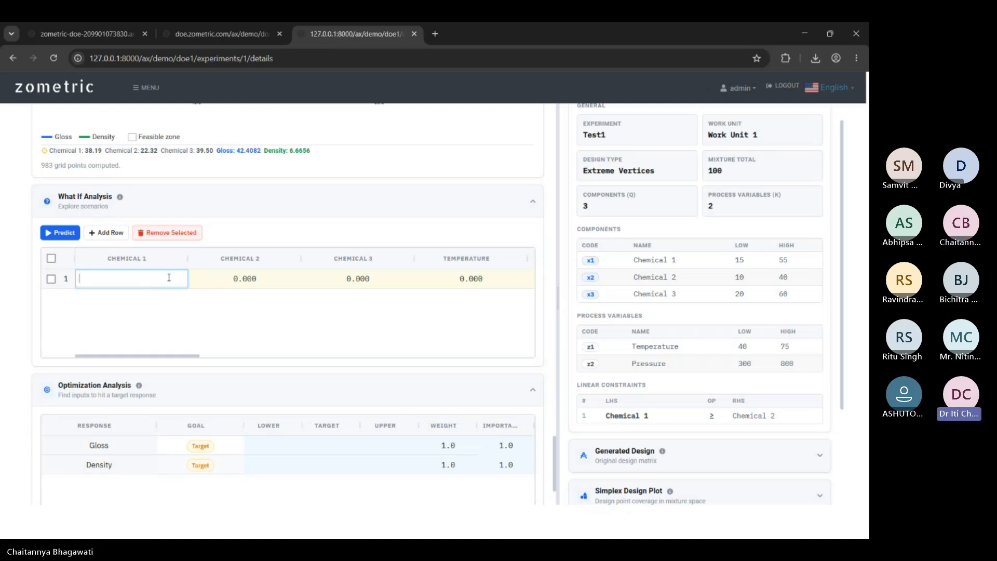
type("5")
left_click(262, 278)
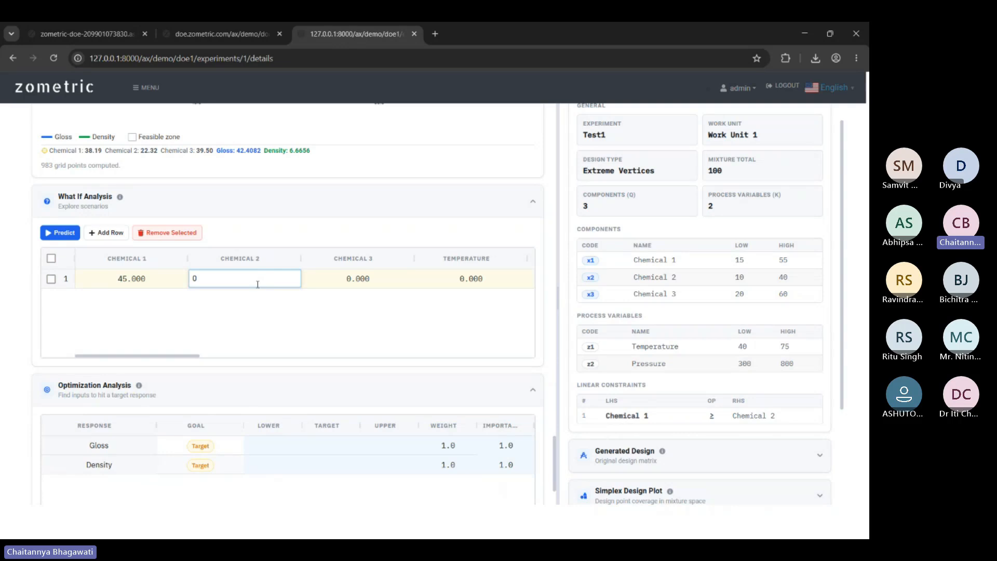
type("5")
left_click(344, 283)
type("2")
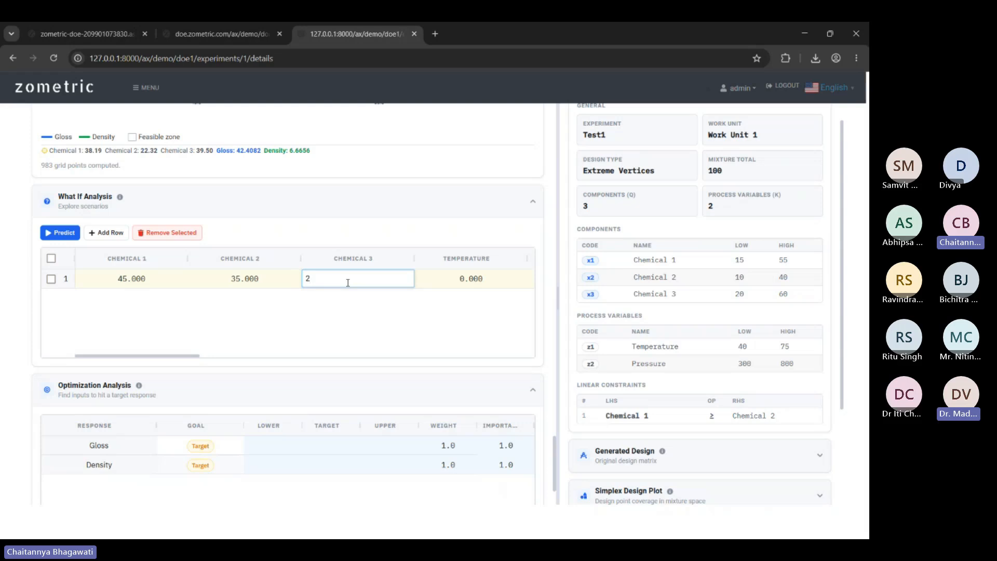
type("5")
left_click(457, 282)
Set the what-if Temperature to 50 and Pressure to 400.
left_click_drag(120, 357, 219, 360)
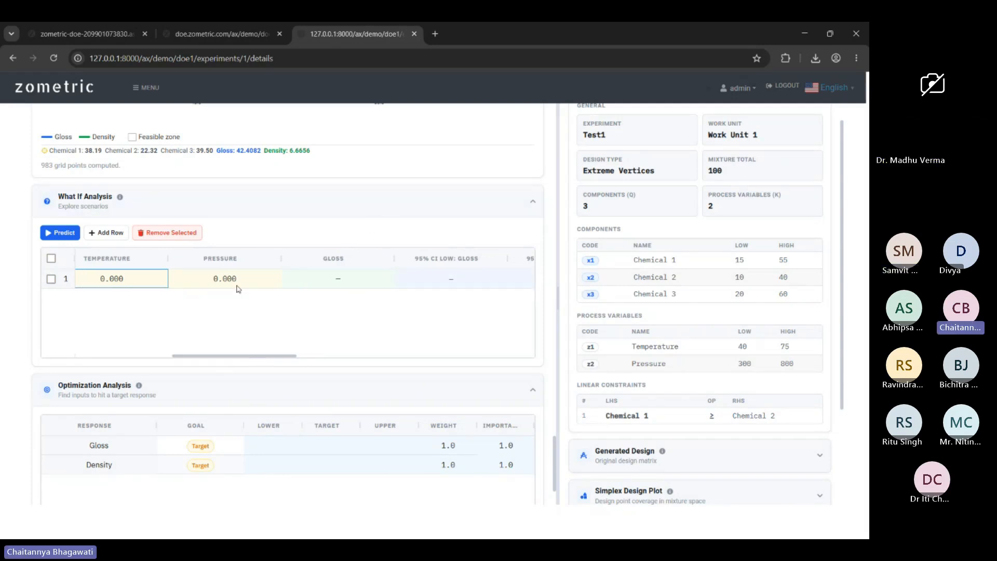
left_click_drag(229, 356, 137, 357)
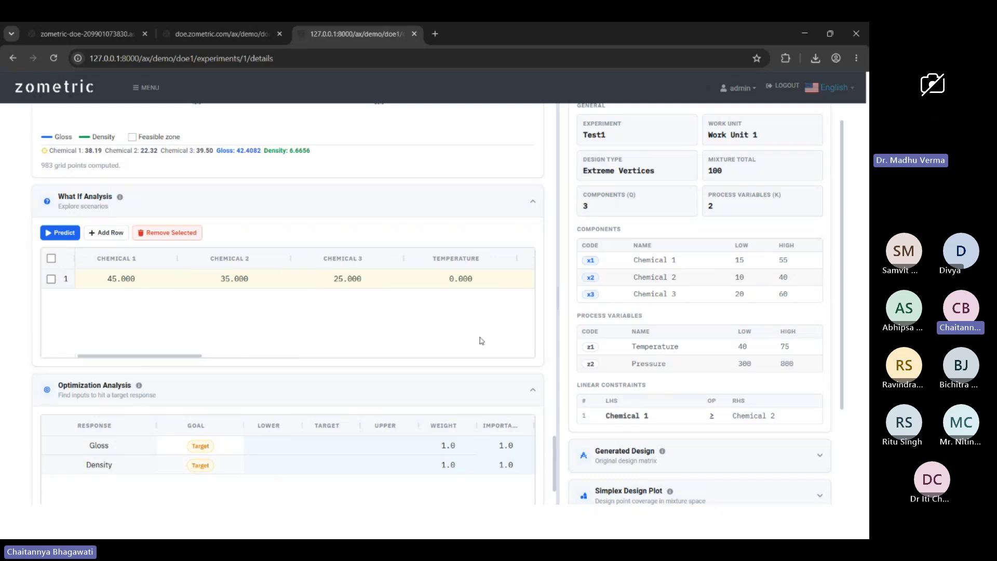
left_click_drag(167, 356, 226, 357)
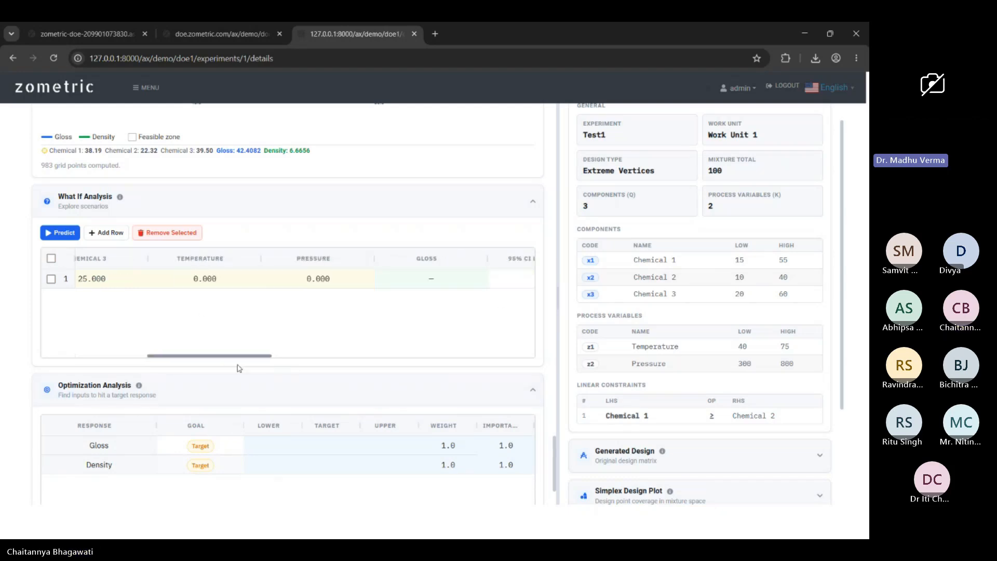
double_click(211, 280)
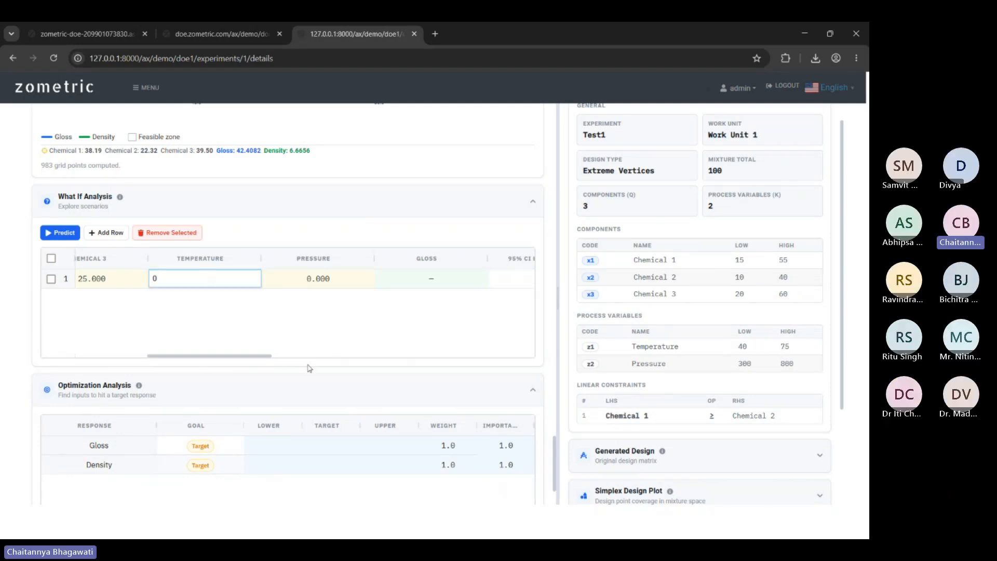
type("50")
double_click(324, 284)
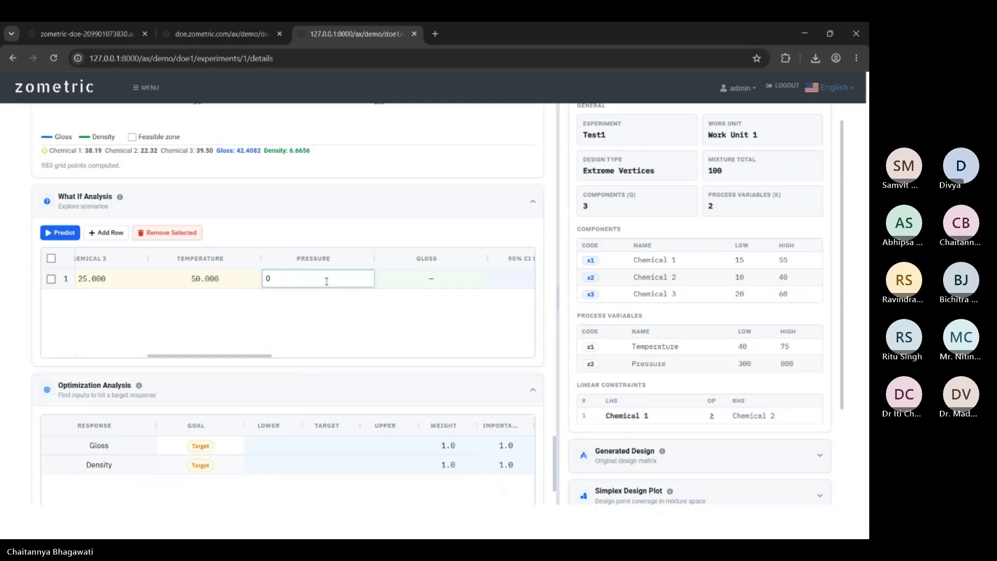
type("400")
left_click(248, 285)
left_click_drag(246, 359, 104, 356)
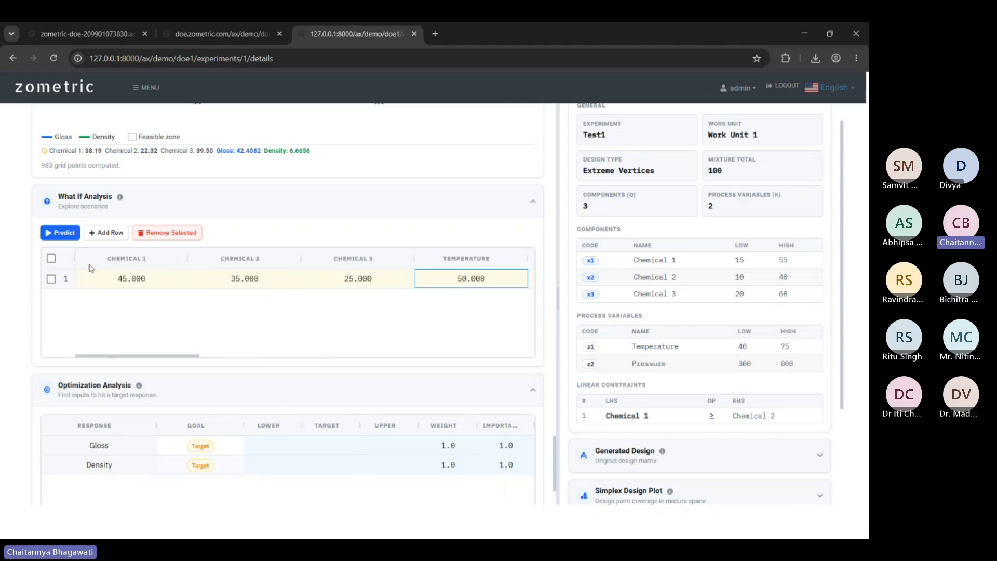
After the sum error, lower Chemical 2 from 35 to 30 and re-predict, getting Gloss 40.6010.
left_click(63, 235)
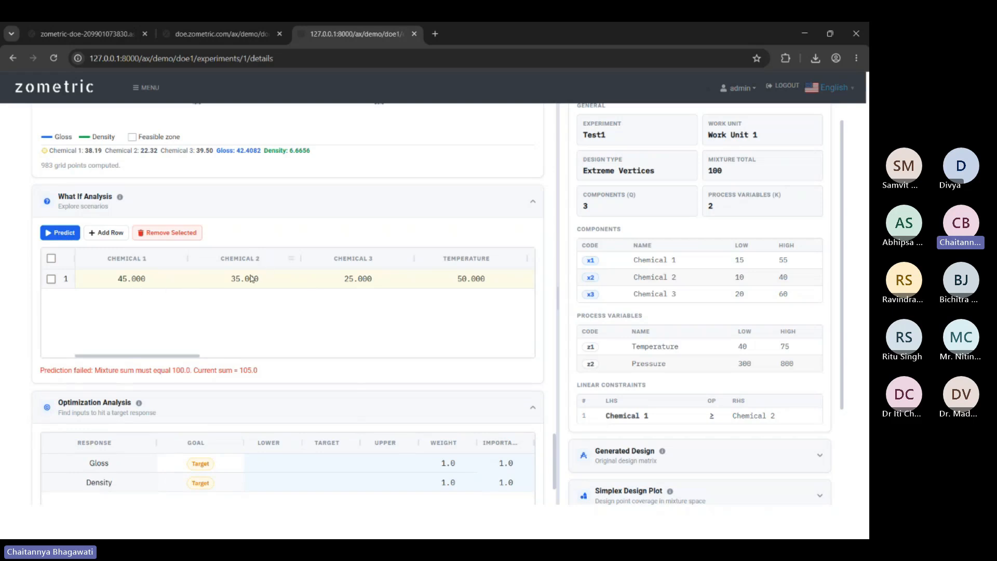
double_click(251, 279)
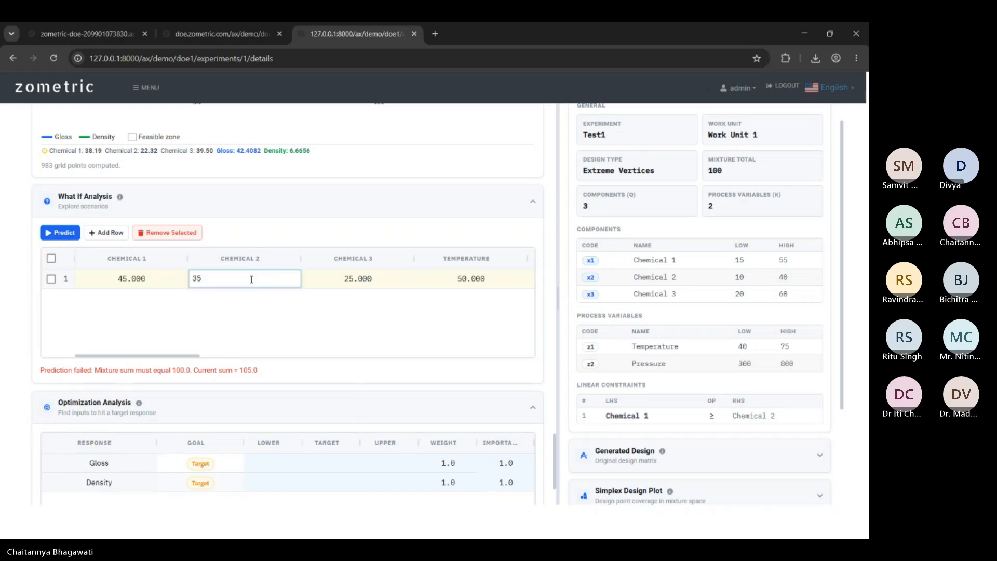
key("BackSpace")
type("0")
left_click(149, 281)
left_click(68, 235)
left_click_drag(141, 356, 233, 357)
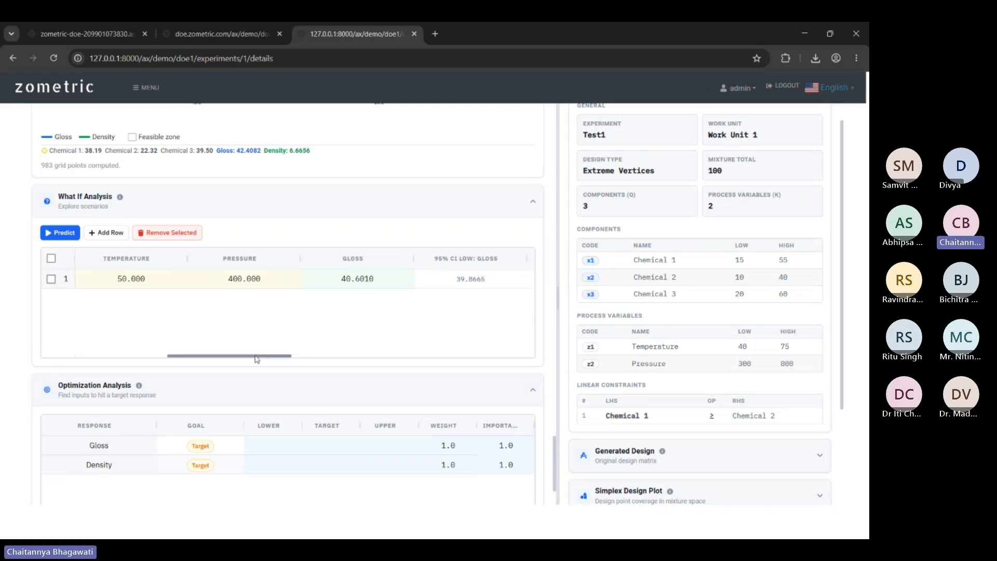
left_click_drag(257, 359, 137, 361)
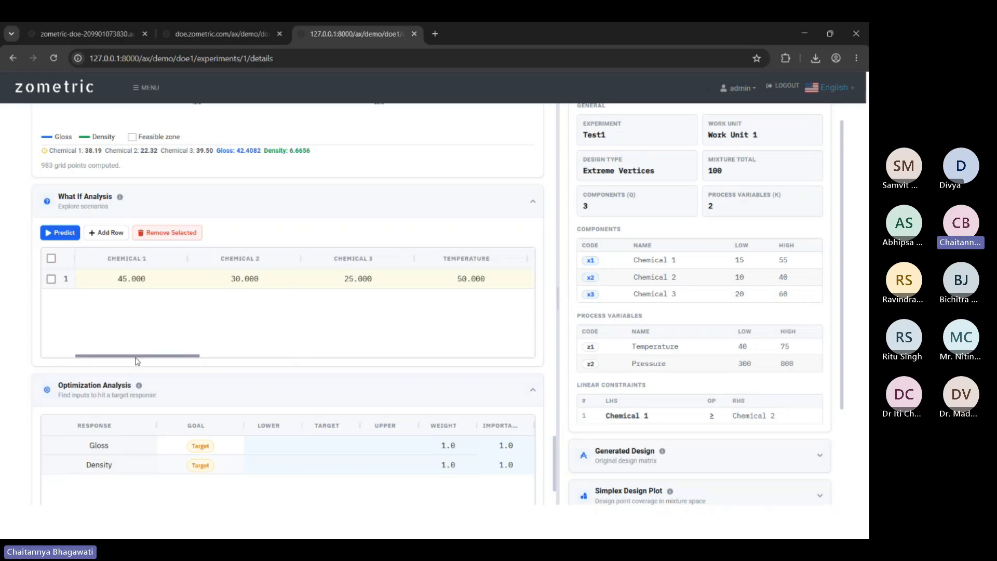
left_click_drag(137, 361, 424, 370)
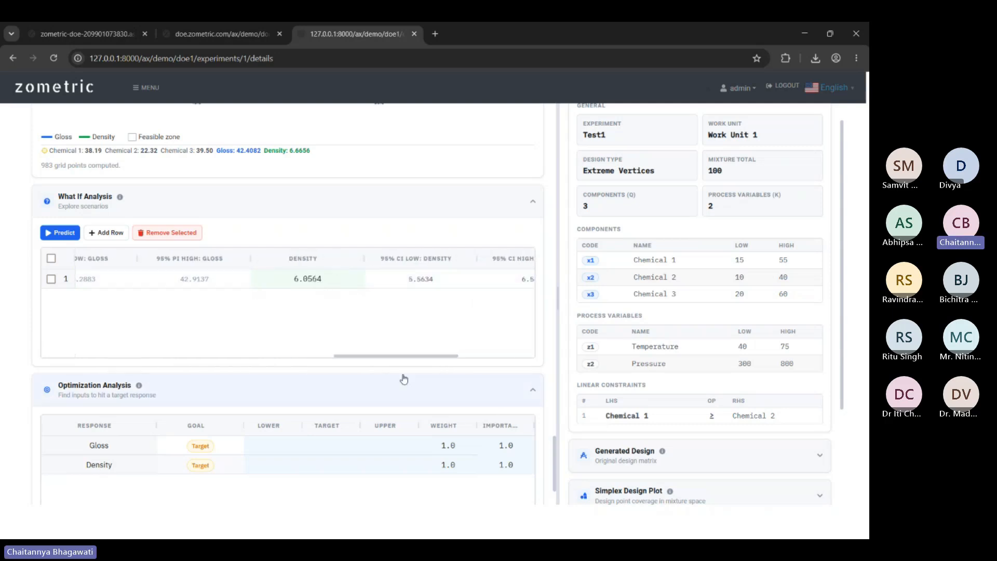
left_click_drag(409, 360, 486, 356)
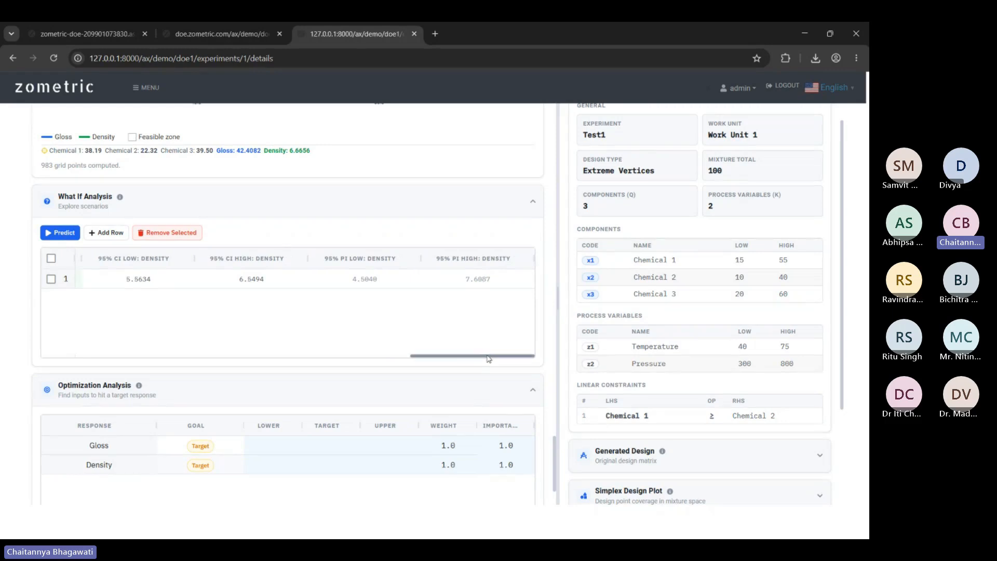
left_click_drag(487, 358, 147, 379)
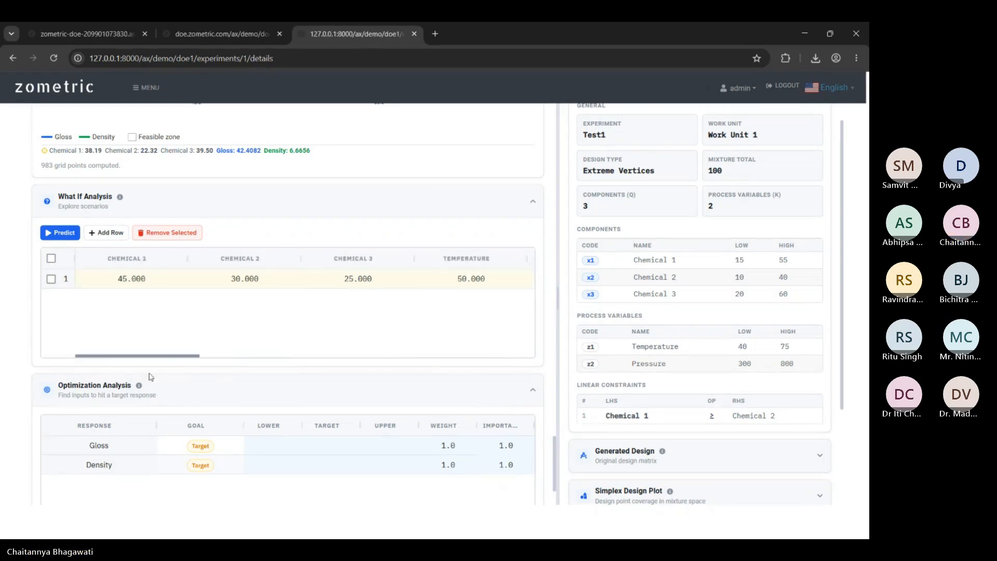
scroll(299, 356, "down", 2)
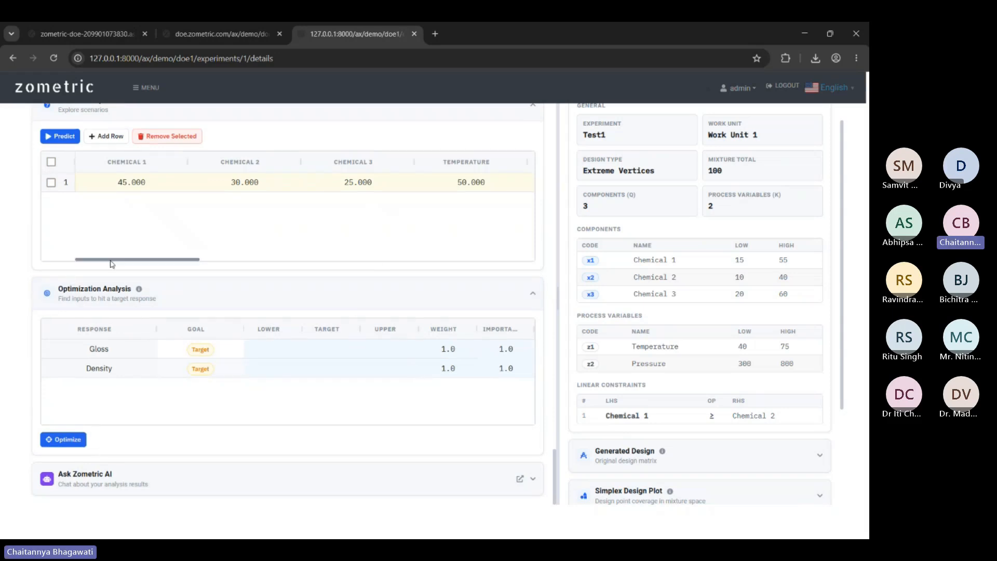
Set the optimization targets to Gloss 40.6 and Density 6.05.
left_click_drag(120, 261, 245, 260)
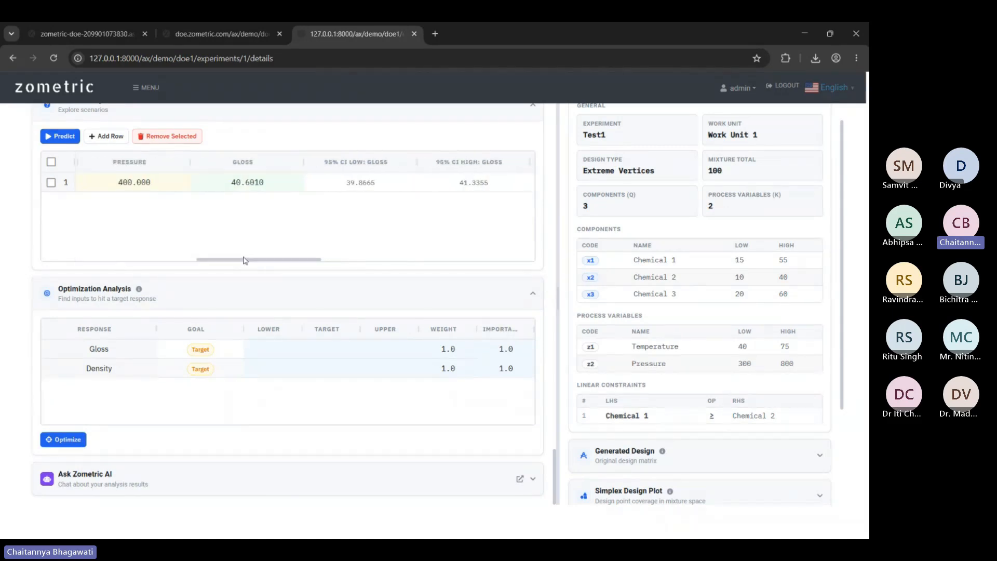
double_click(338, 349)
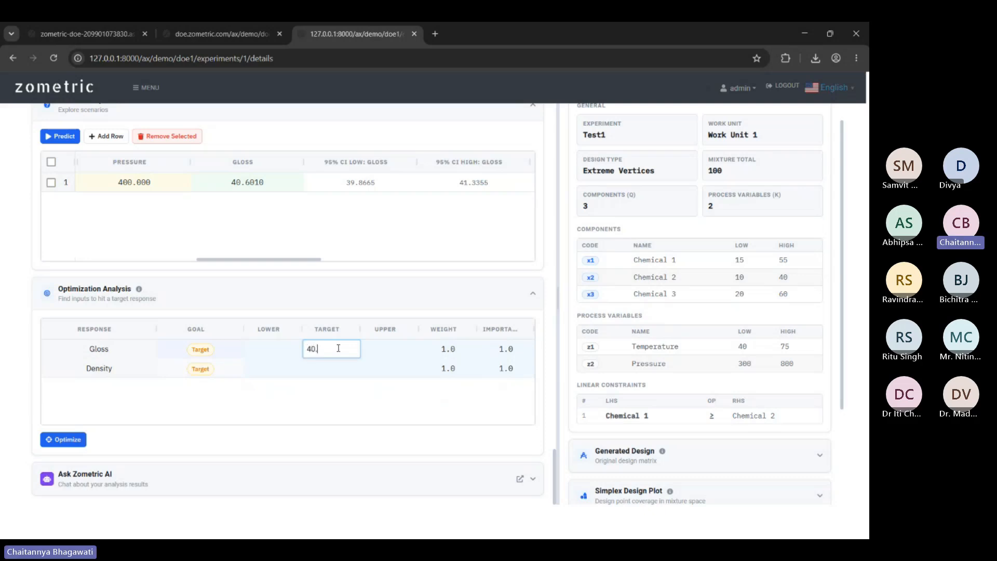
double_click(333, 368)
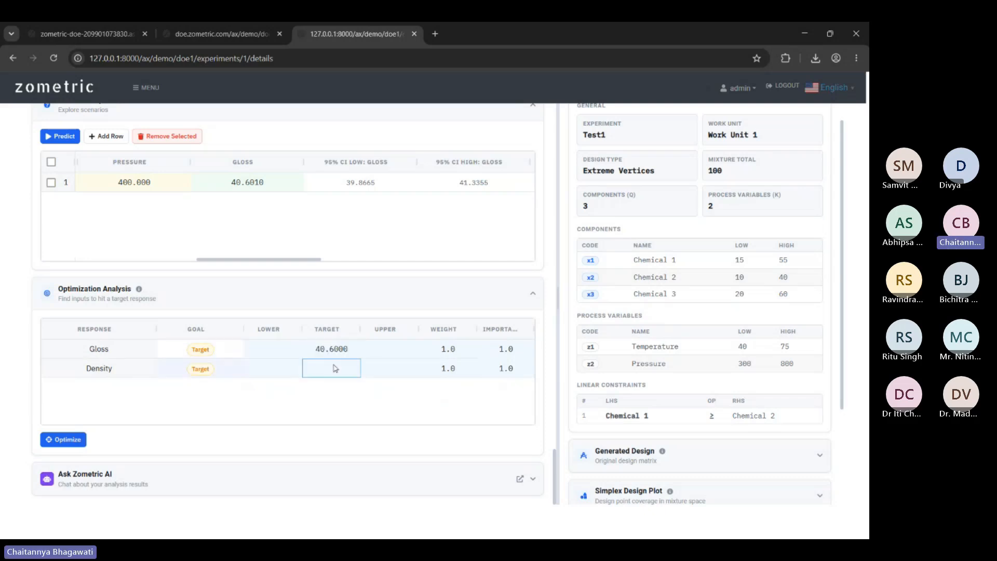
left_click_drag(292, 259, 376, 263)
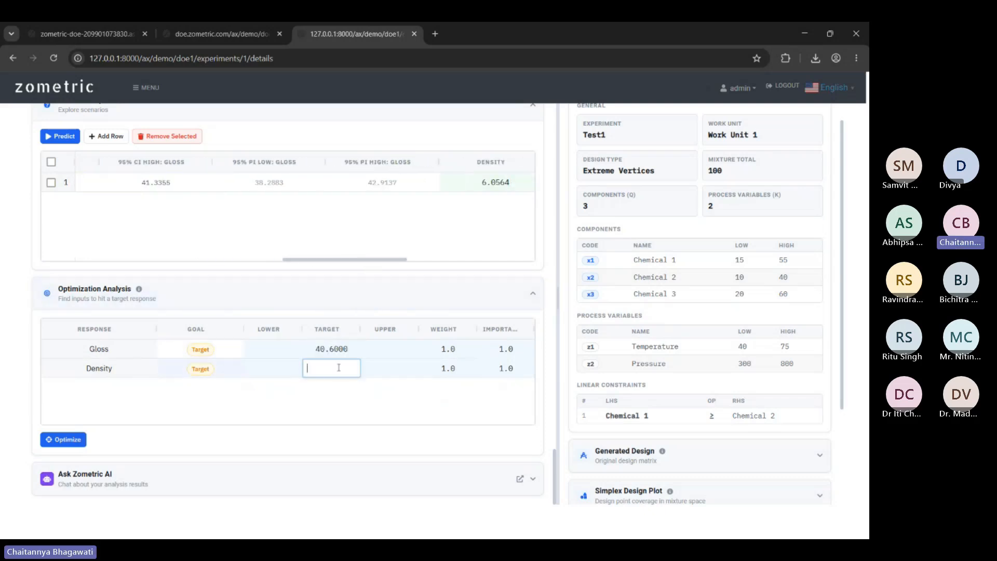
type("6,05")
key("BackSpace")
key("BackSpace")
key("BackSpace")
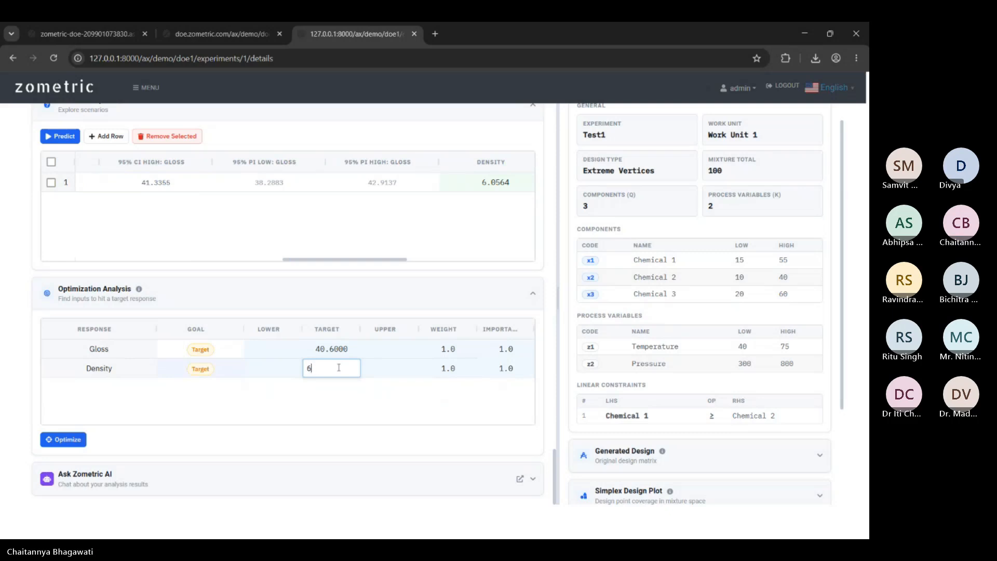
type(",05")
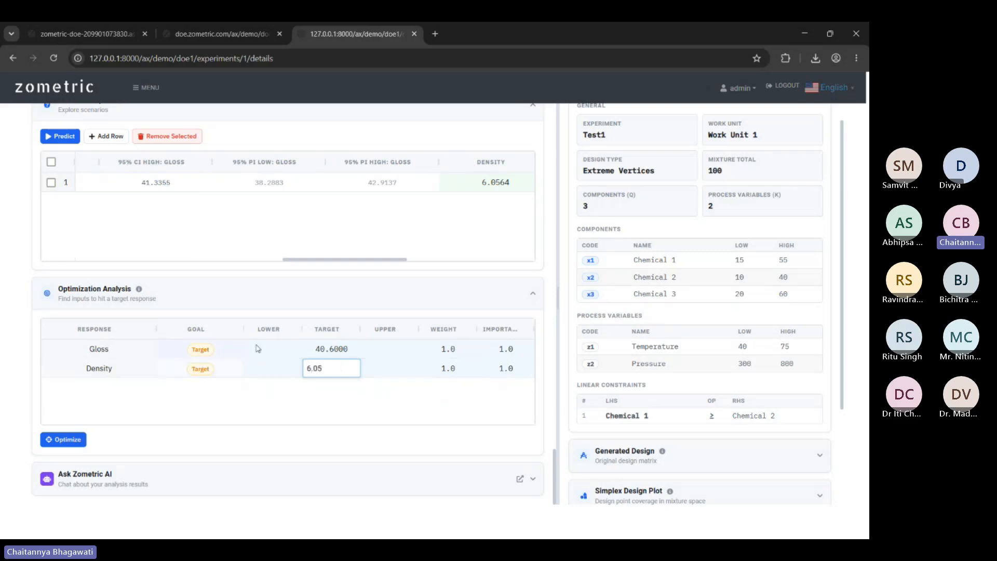
Set Gloss bounds to 35–50 and Density bounds to 1–10.
left_click(270, 344)
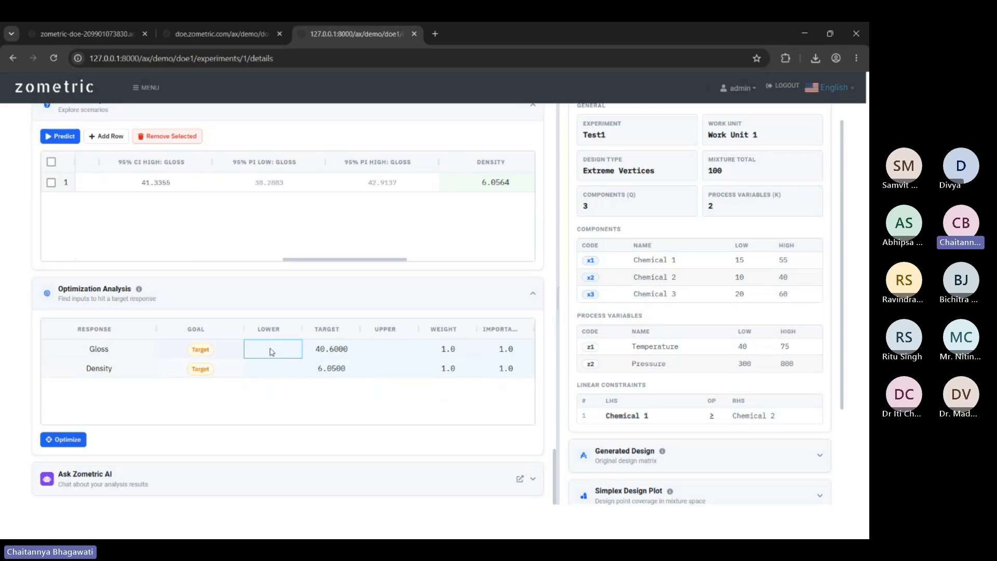
type("1")
left_click(410, 348)
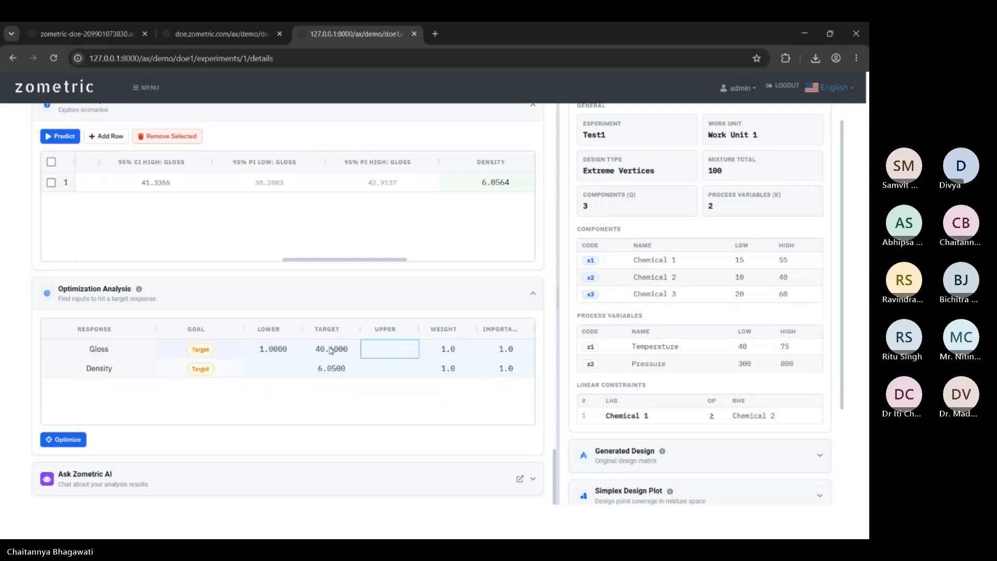
left_click(287, 344)
type("40")
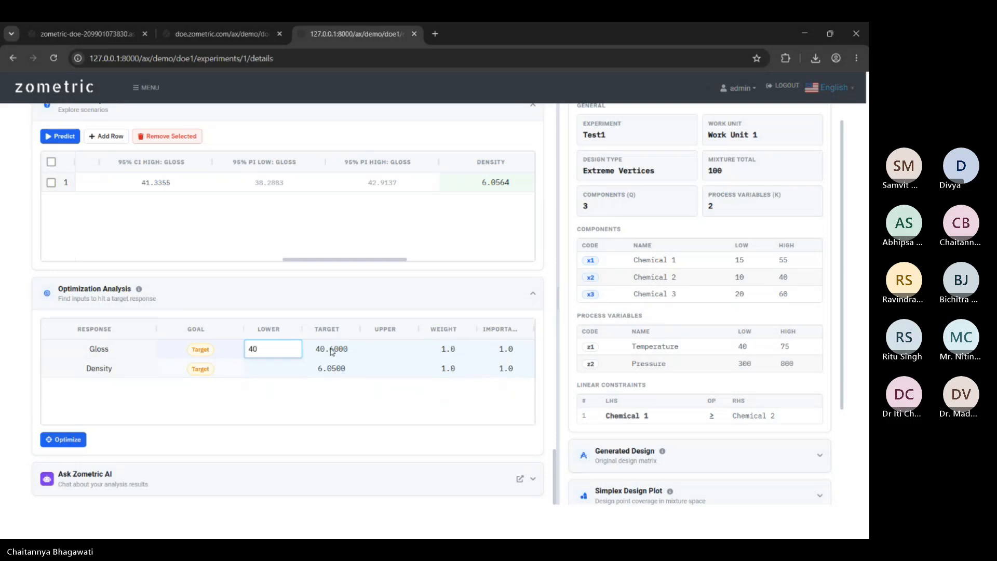
type("35")
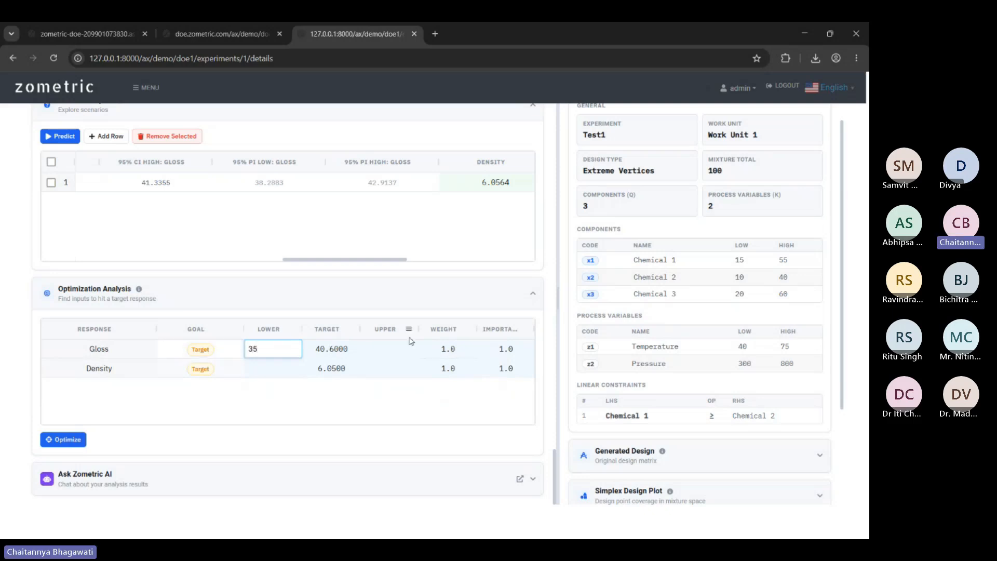
left_click(392, 355)
type("50")
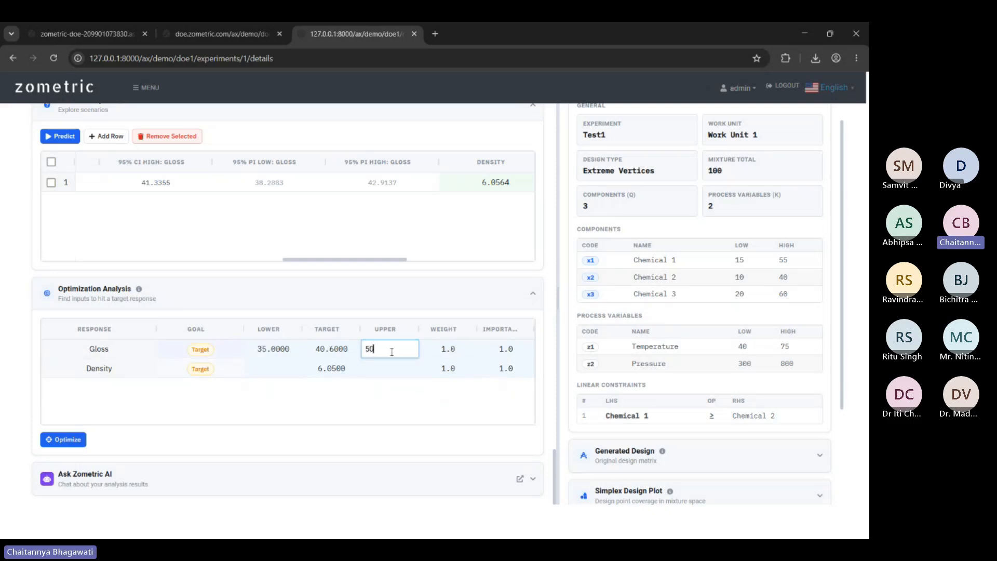
left_click(269, 370)
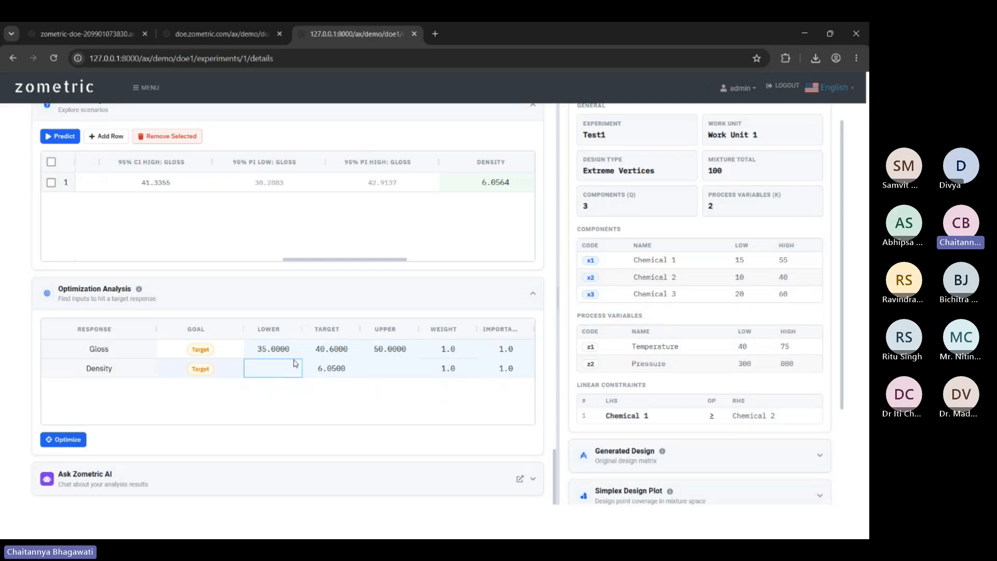
type("1")
left_click(387, 369)
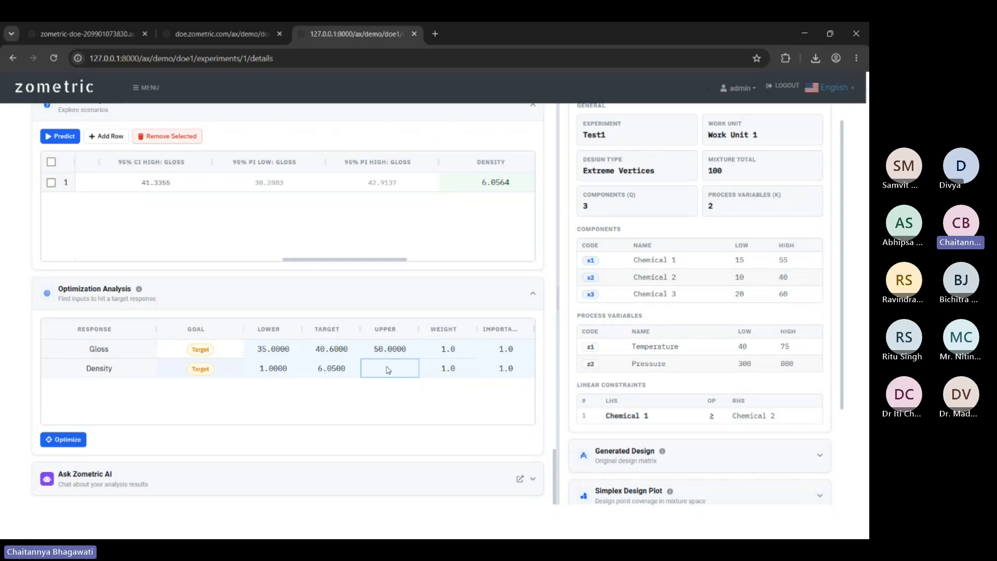
type("10")
key("shift+Tab")
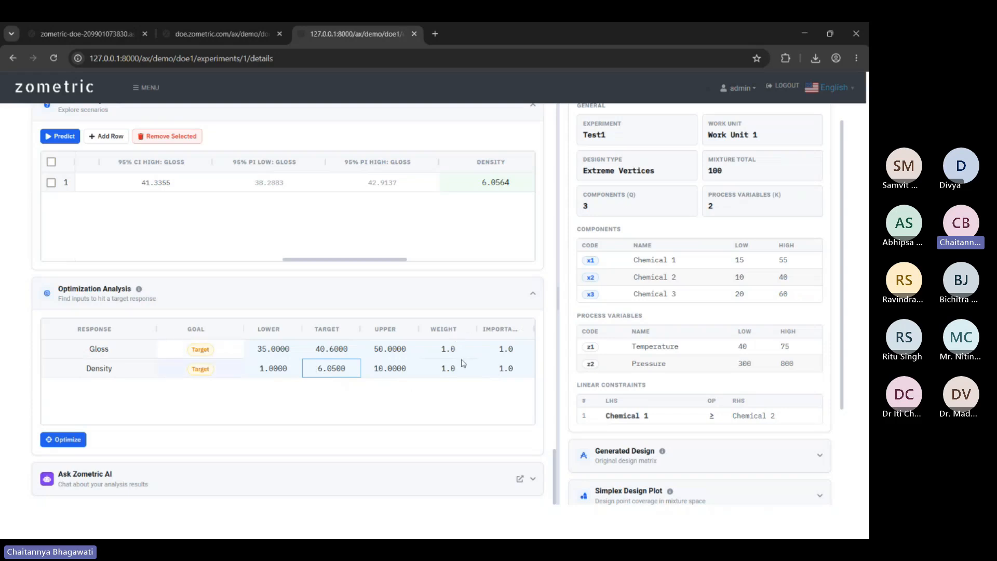
Set the Gloss goal to Target and optimize, yielding Temperature 69.427881 and Pressure 511.397534.
double_click(213, 351)
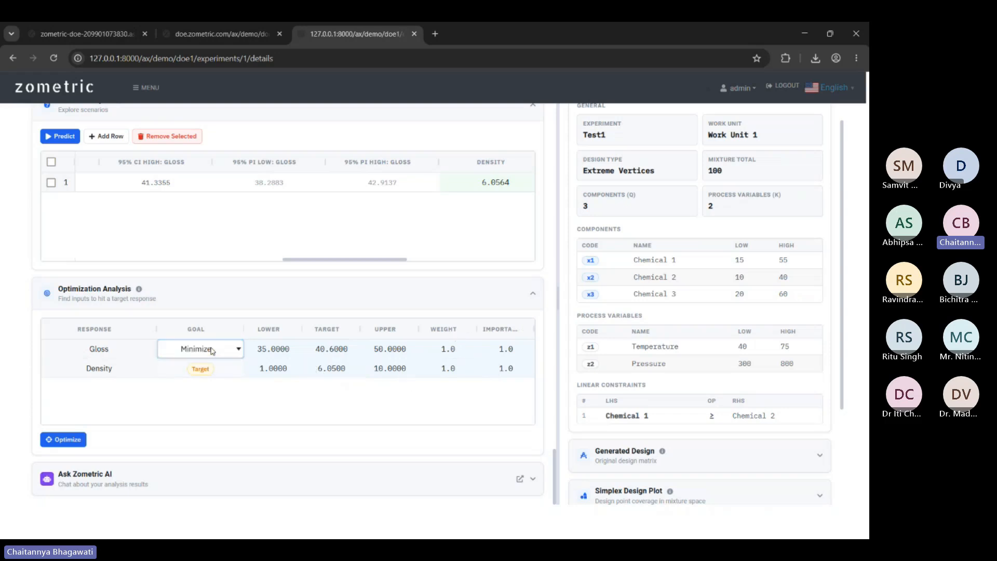
left_click(213, 352)
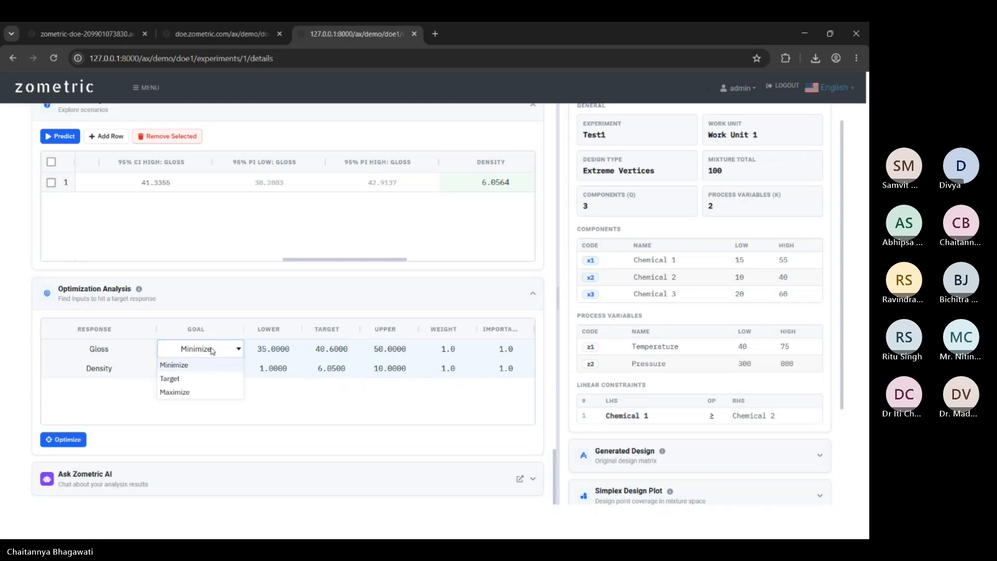
left_click(210, 383)
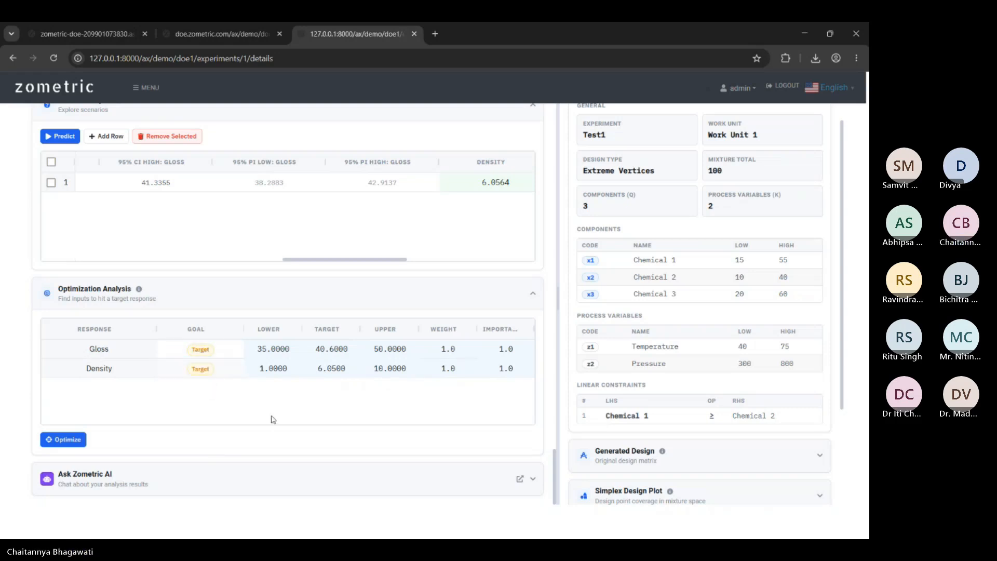
left_click(68, 441)
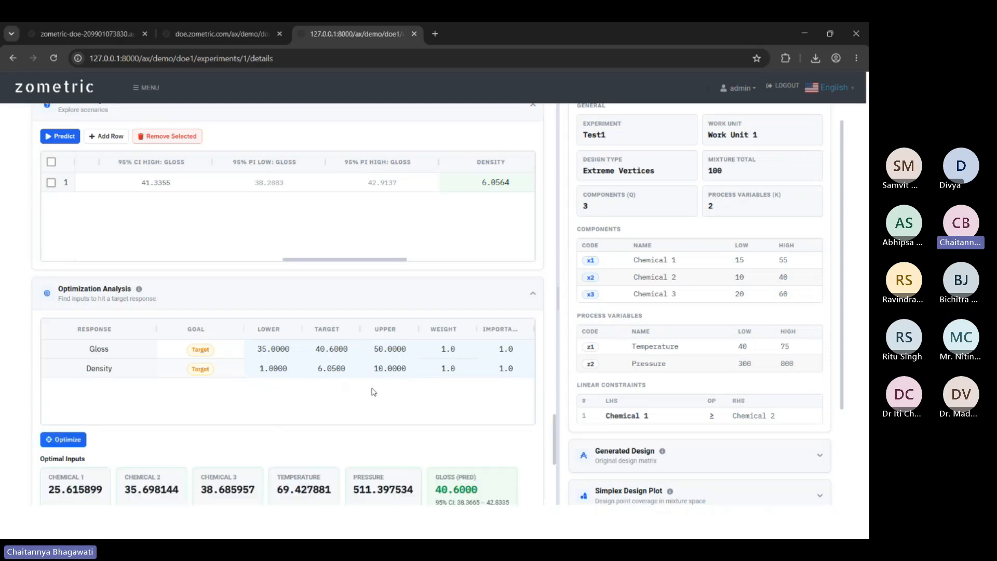
scroll(373, 392, "down", 5)
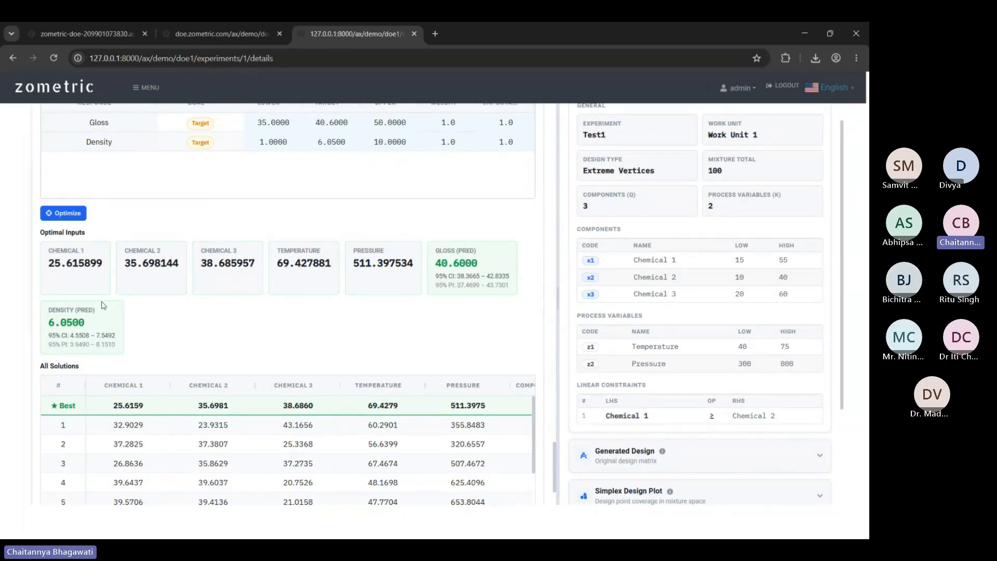
scroll(77, 285, "down", 2)
scroll(77, 286, "up", 1)
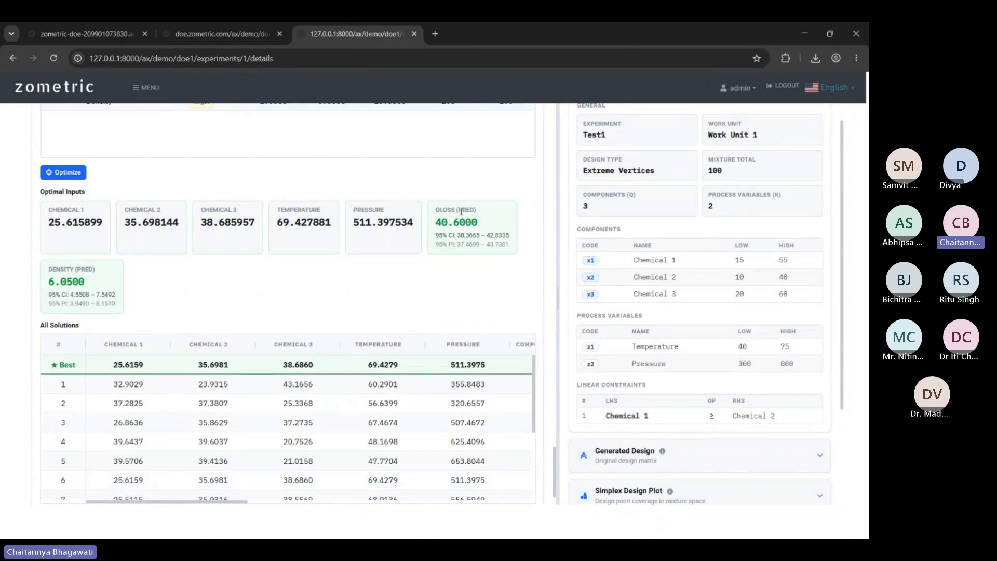
scroll(327, 176, "up", 2)
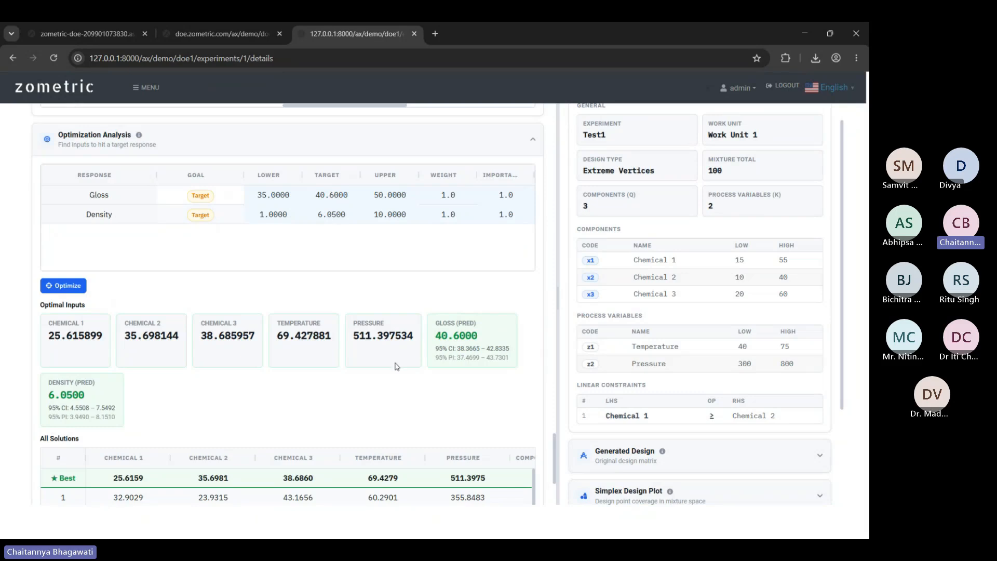
scroll(396, 343, "down", 2)
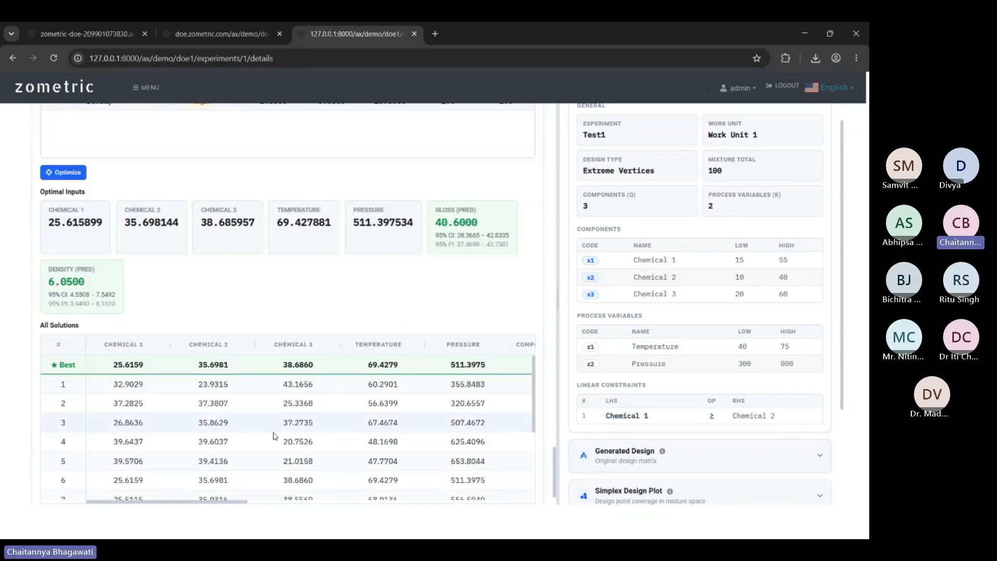
scroll(276, 434, "down", 3)
left_click_drag(242, 506, 317, 504)
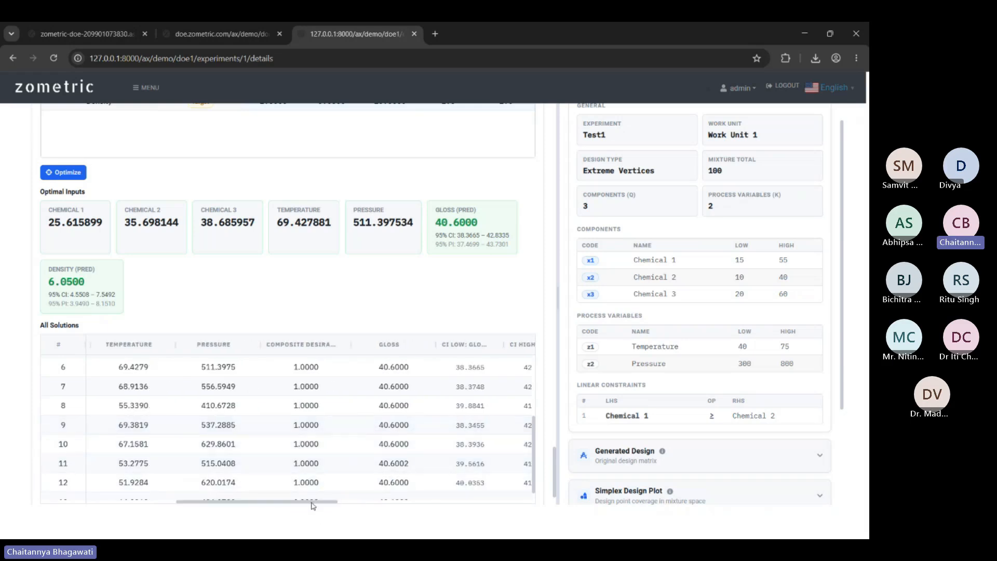
left_click_drag(320, 507, 187, 506)
scroll(343, 405, "up", 5)
scroll(342, 405, "down", 2)
scroll(327, 423, "down", 2)
scroll(300, 470, "down", 1)
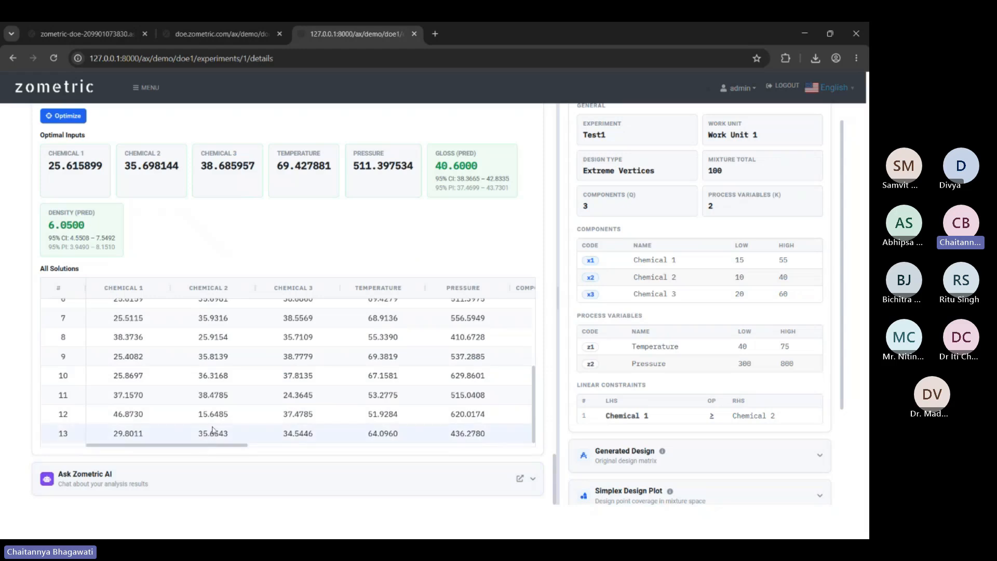
scroll(249, 395, "up", 3)
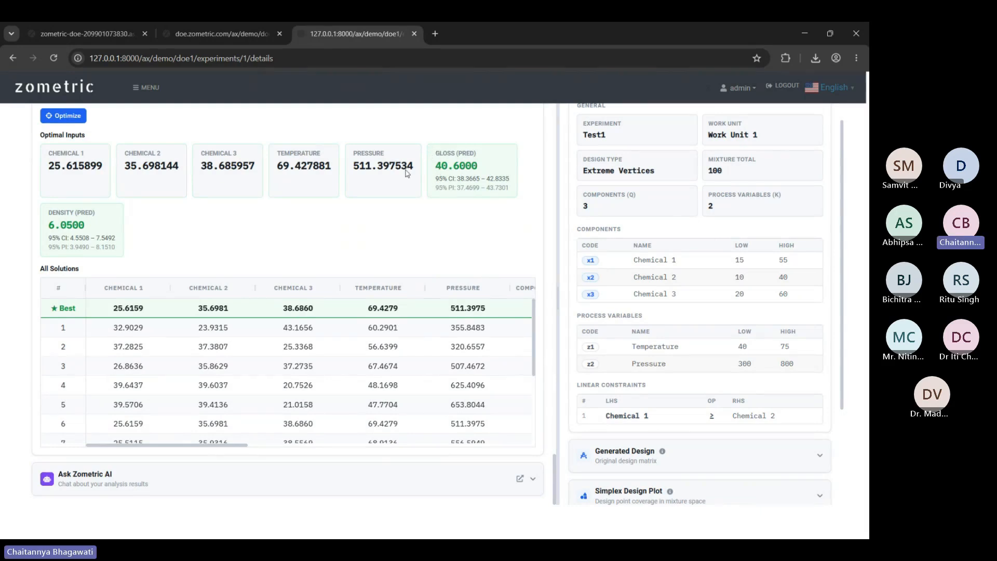
scroll(446, 270, "up", 3)
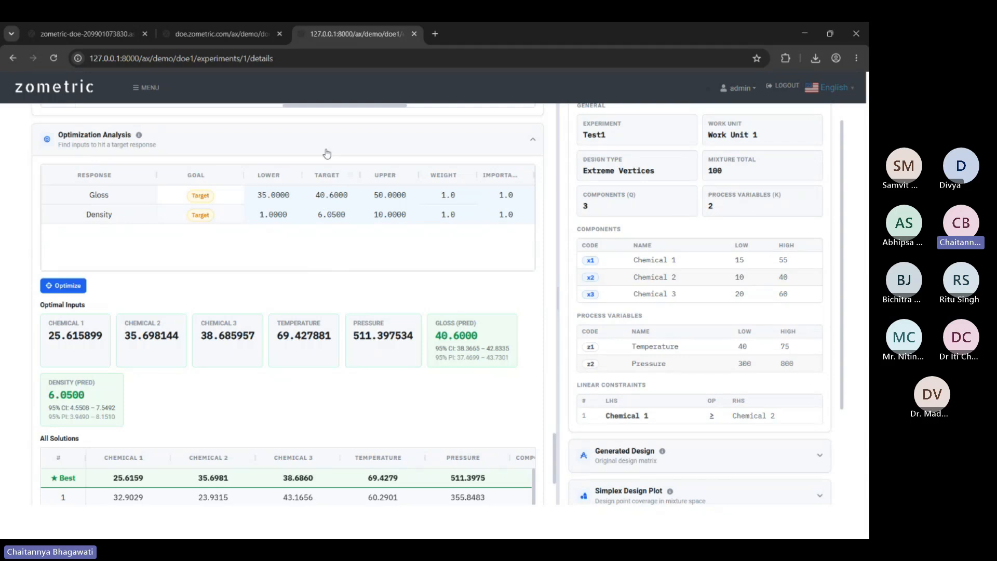
scroll(348, 326, "down", 3)
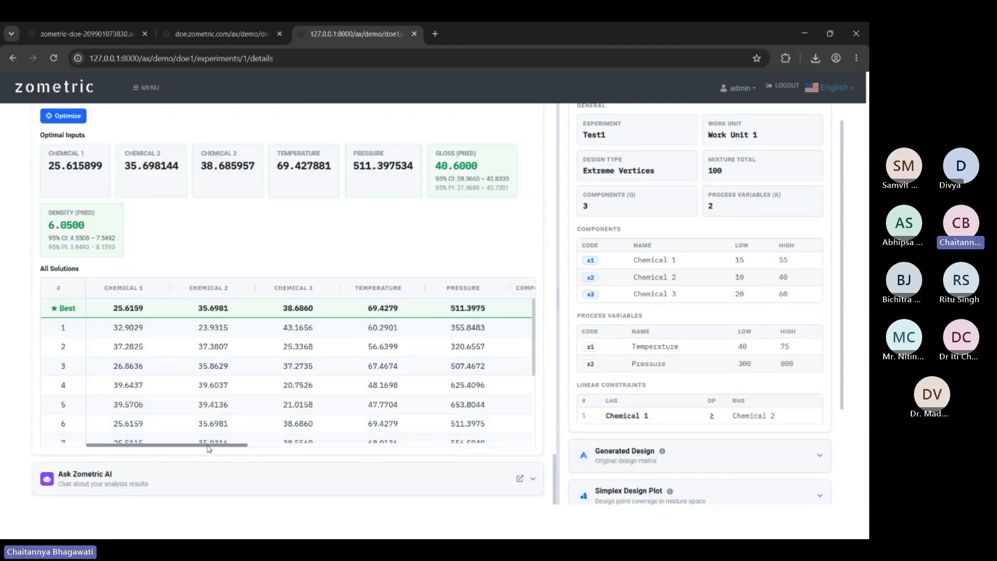
right_click(325, 365)
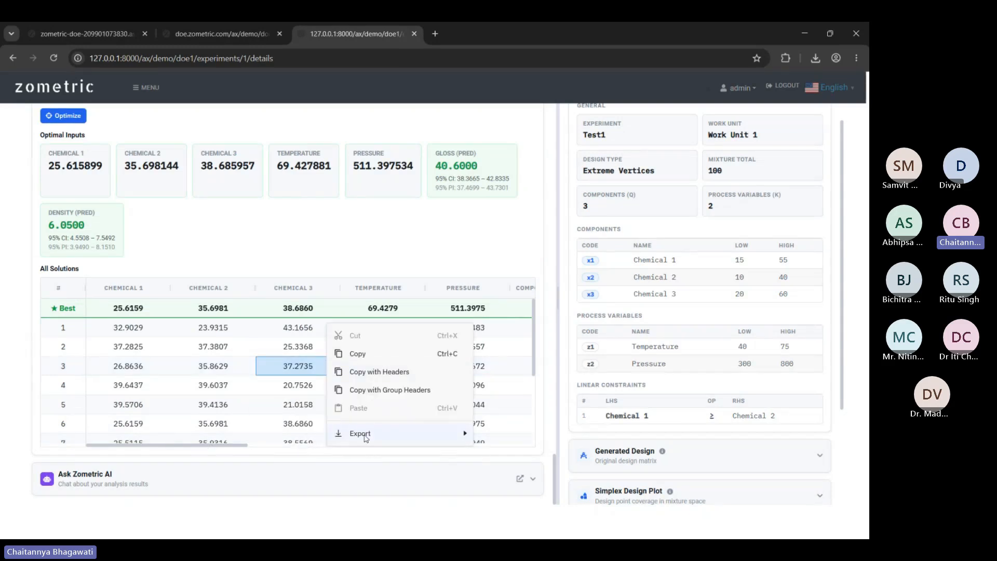
mouse_move(366, 438)
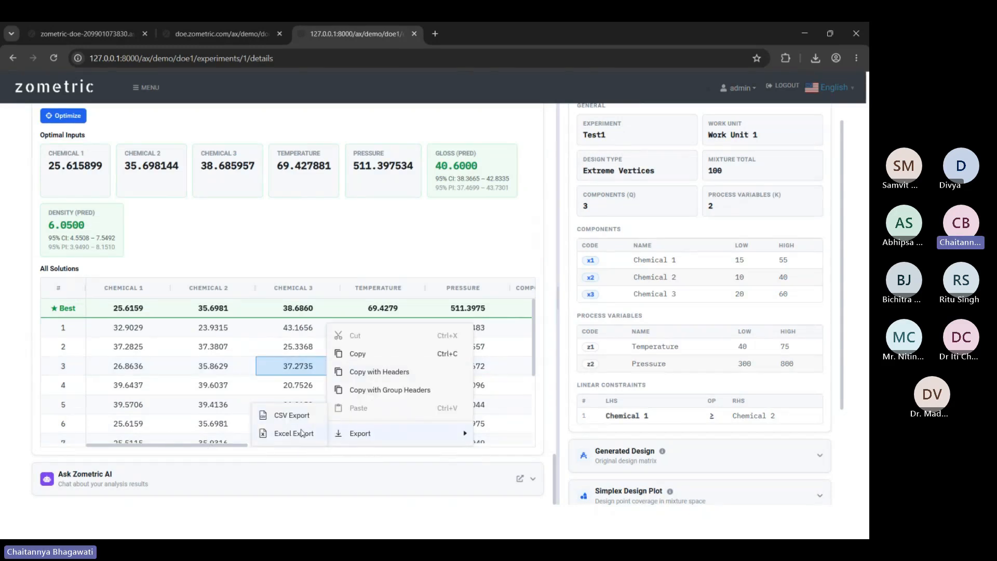
left_click(341, 274)
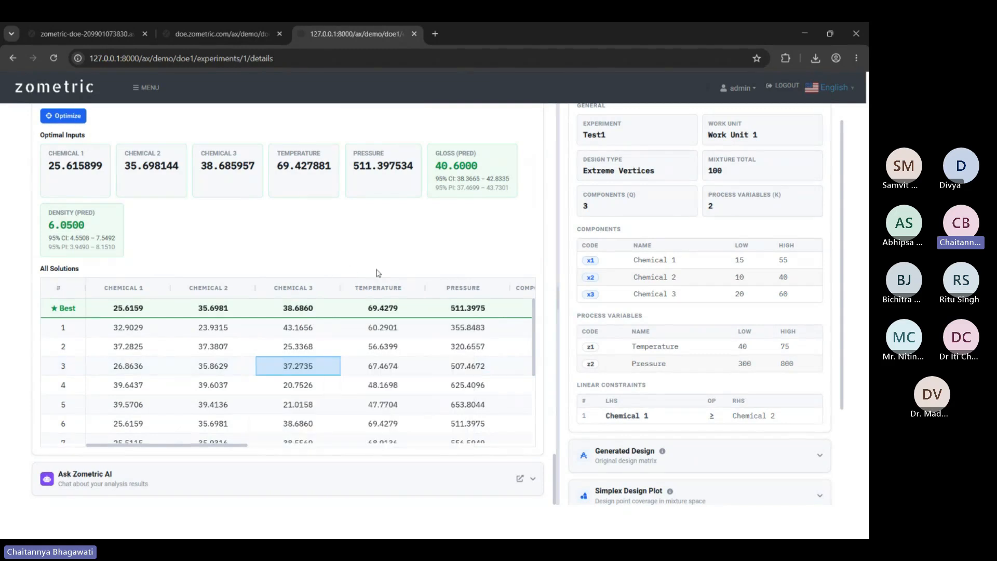
left_click(277, 366)
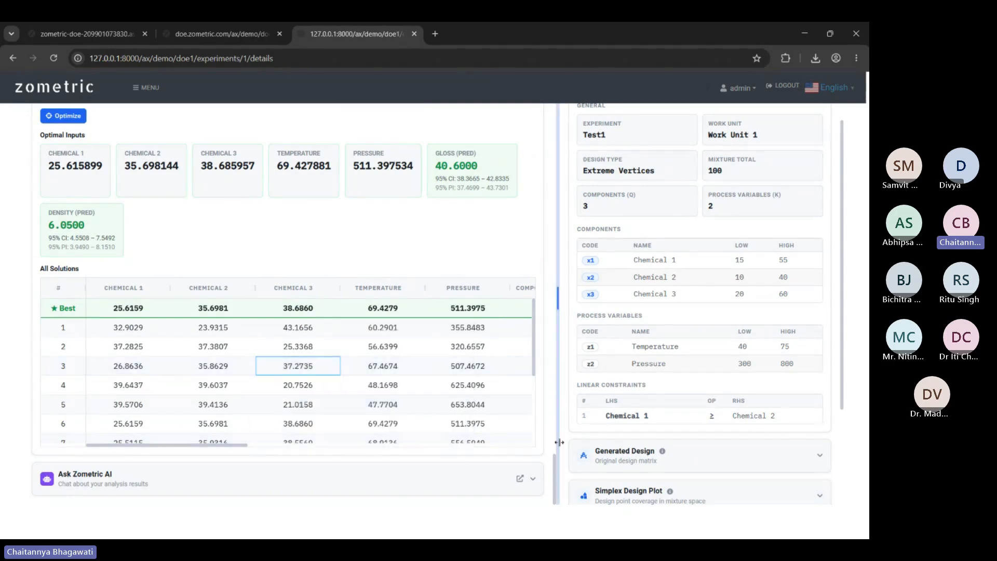
Show the Gloss analysis report and scroll down to its Pareto chart of standardized effects.
scroll(550, 433, "up", 5)
scroll(549, 433, "up", 15)
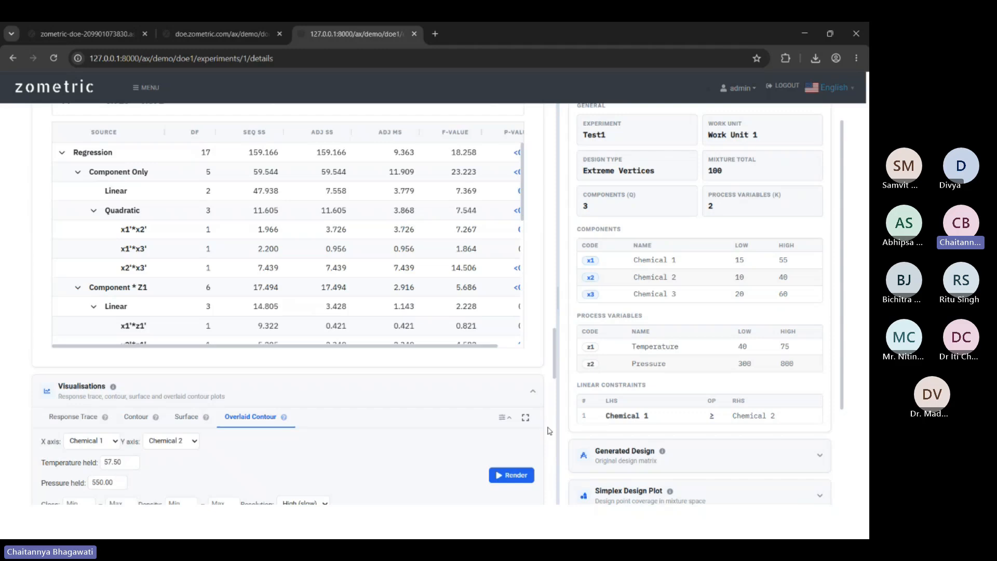
scroll(378, 394, "down", 5)
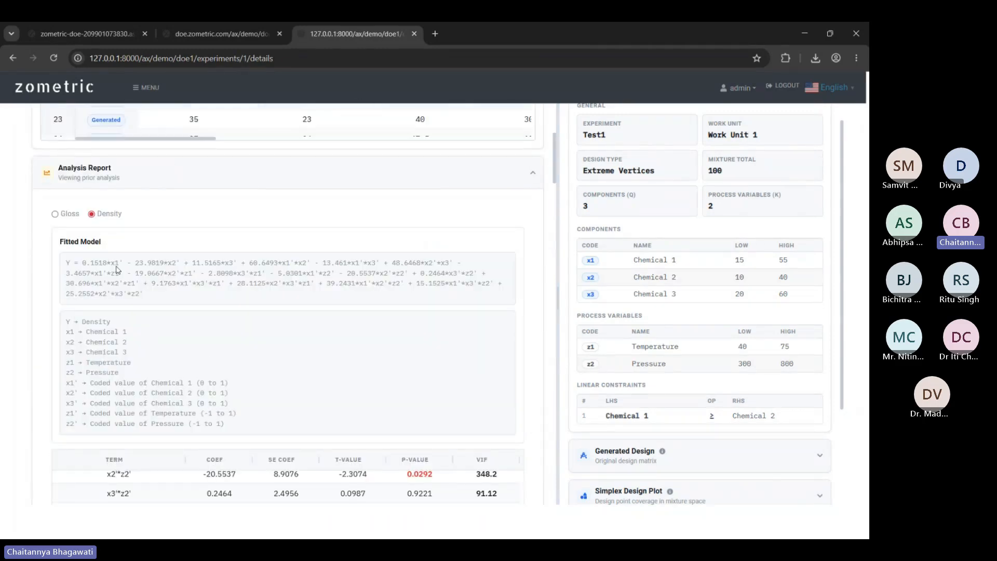
scroll(113, 269, "down", 1)
left_click(63, 157)
scroll(294, 335, "down", 1)
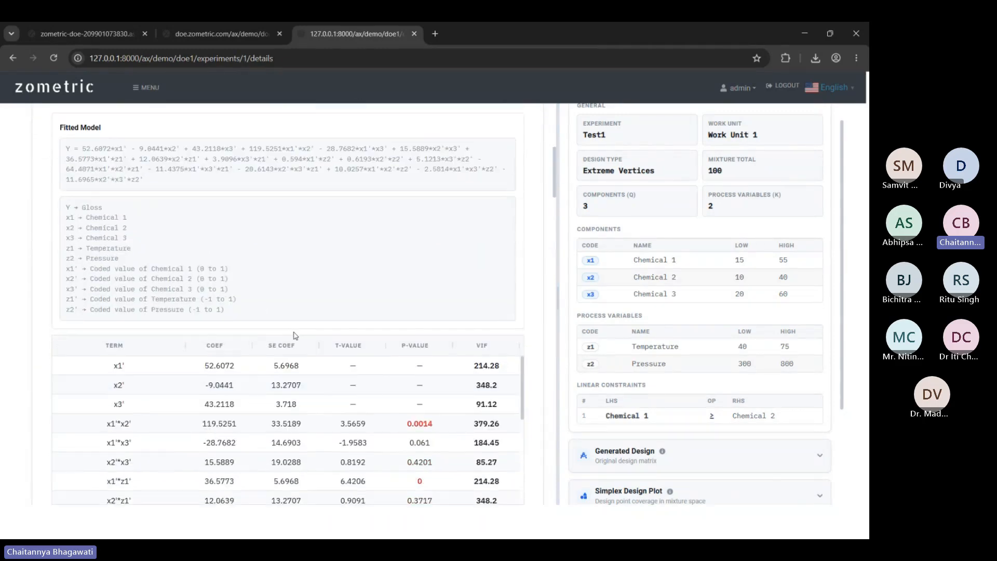
scroll(234, 335, "down", 2)
scroll(189, 271, "down", 3)
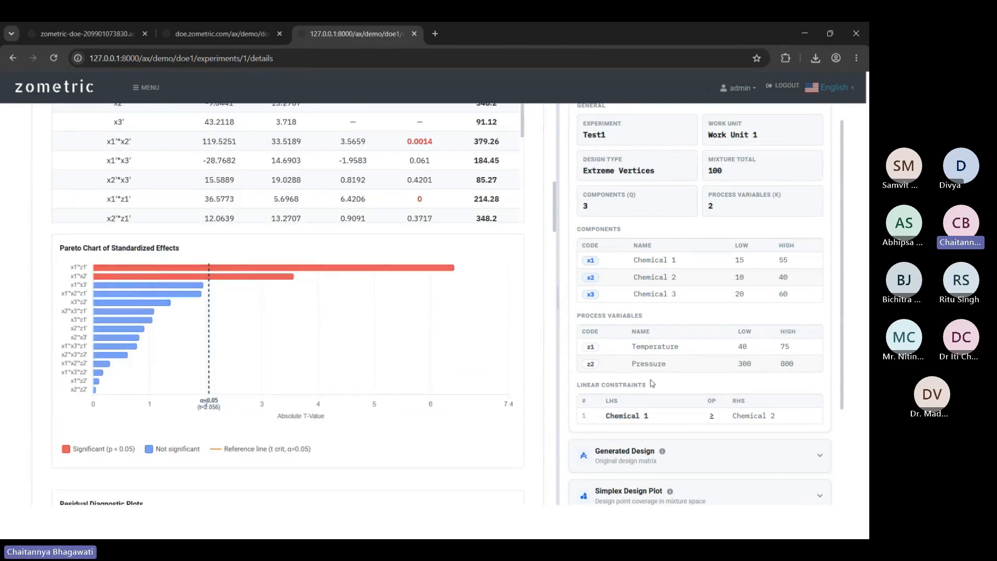
scroll(652, 384, "up", 1)
scroll(652, 384, "down", 4)
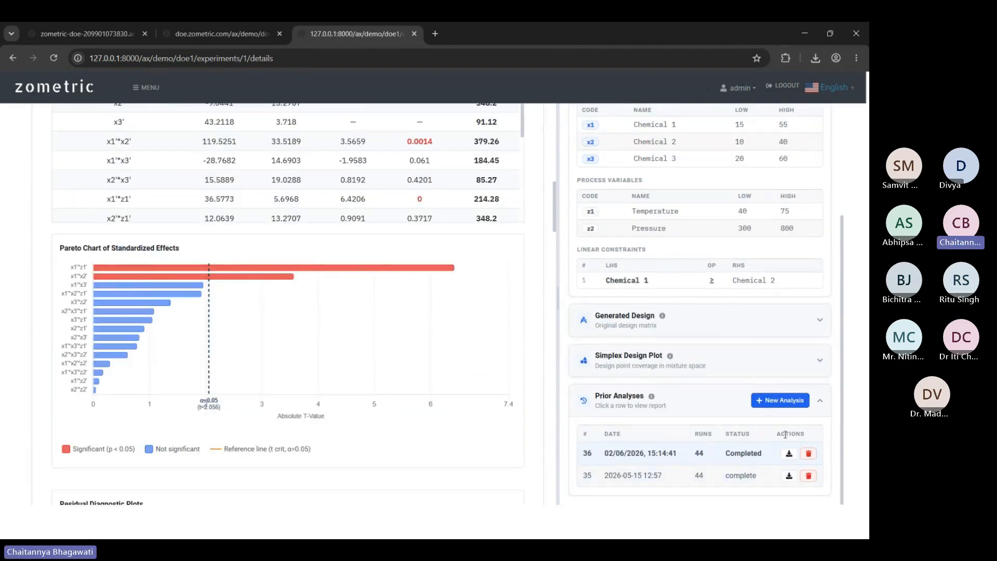
left_click(789, 455)
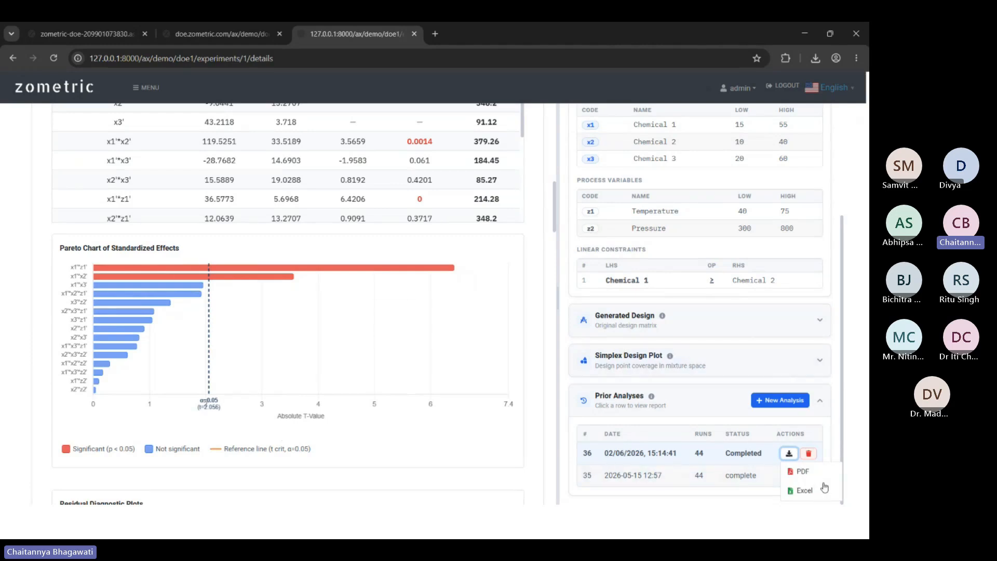
left_click(568, 439)
scroll(535, 384, "down", 20)
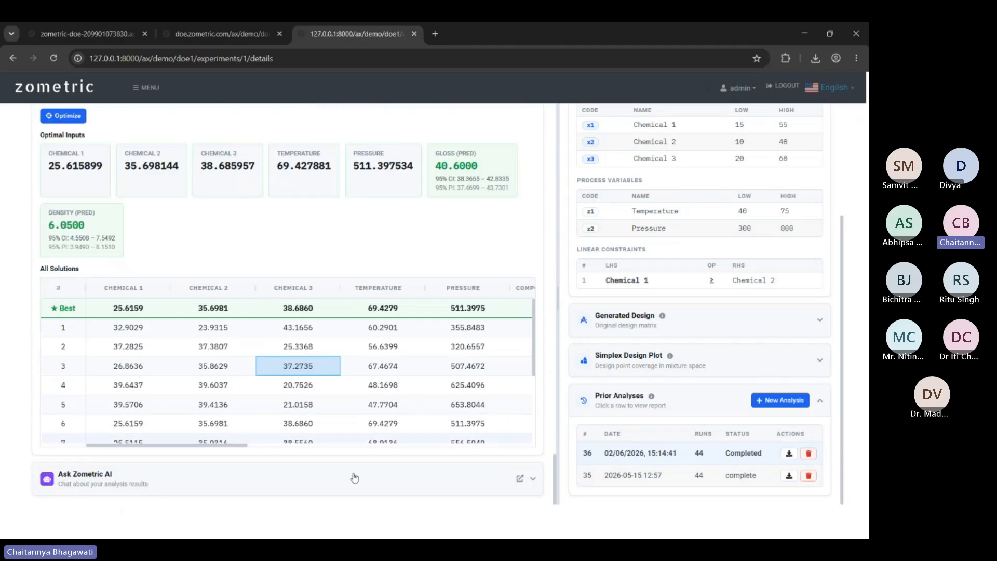
Ask Zometric AI to 'Explain this analysis' and scroll through its reply.
scroll(215, 481, "down", 5)
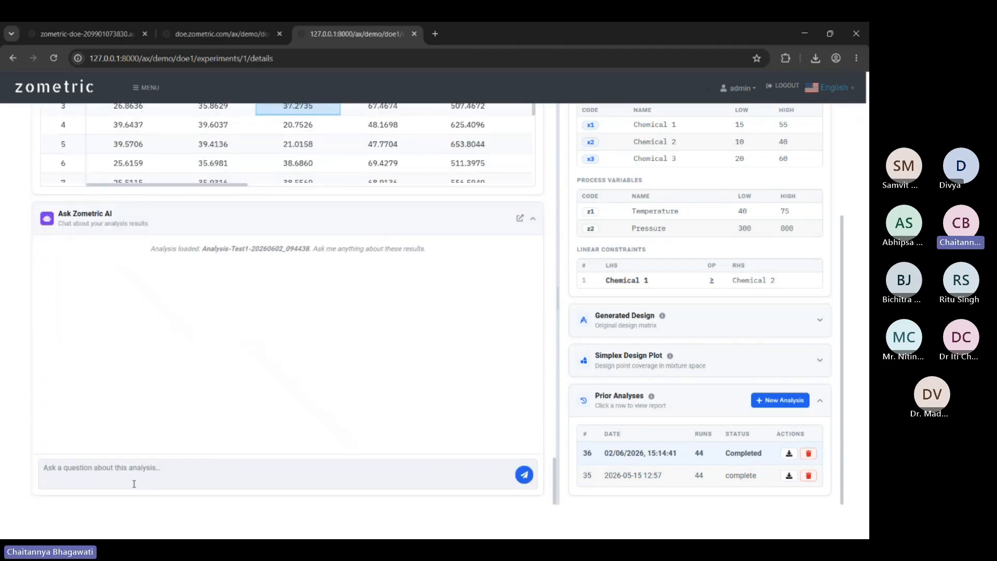
left_click(150, 472)
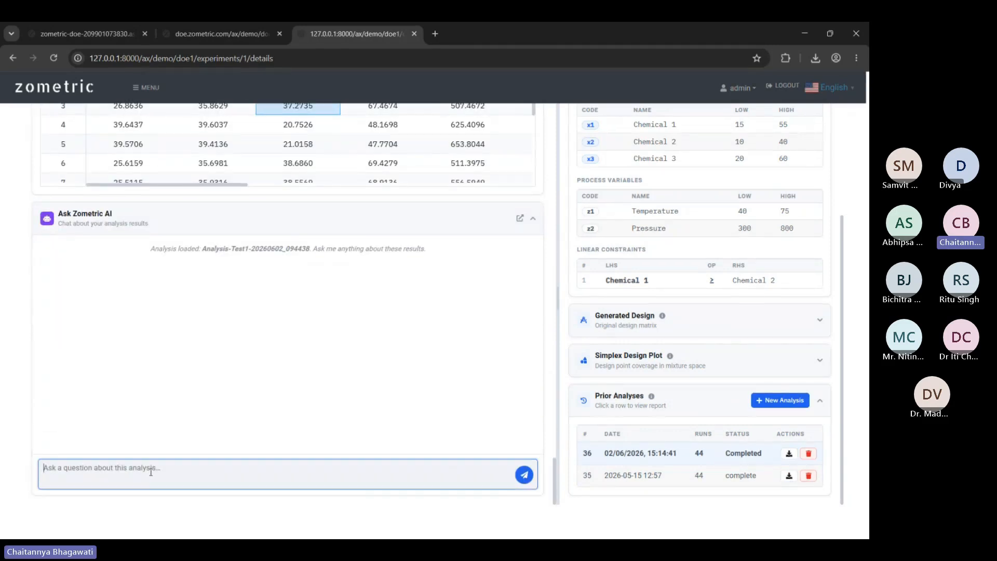
type("Explain")
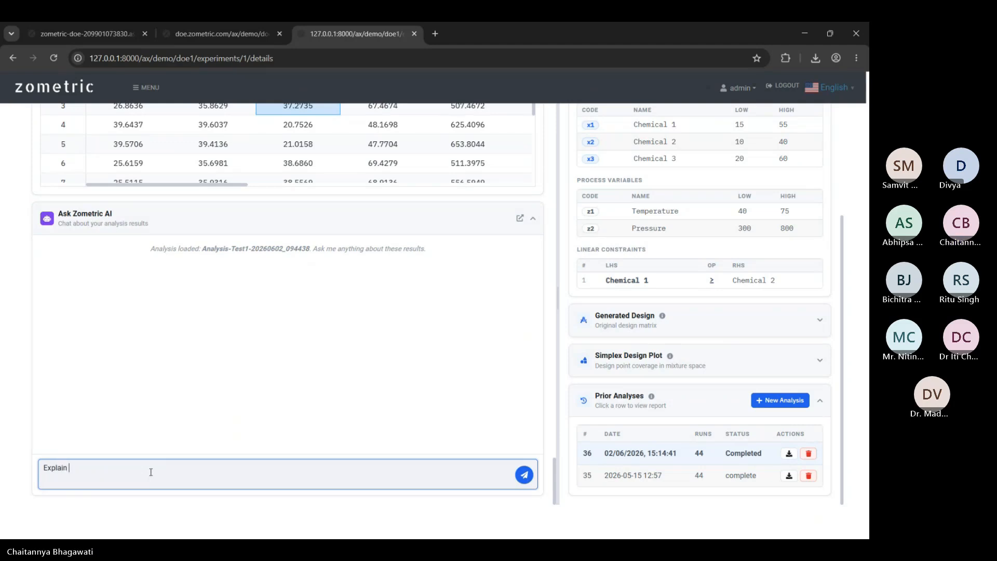
type(" this anbalysis")
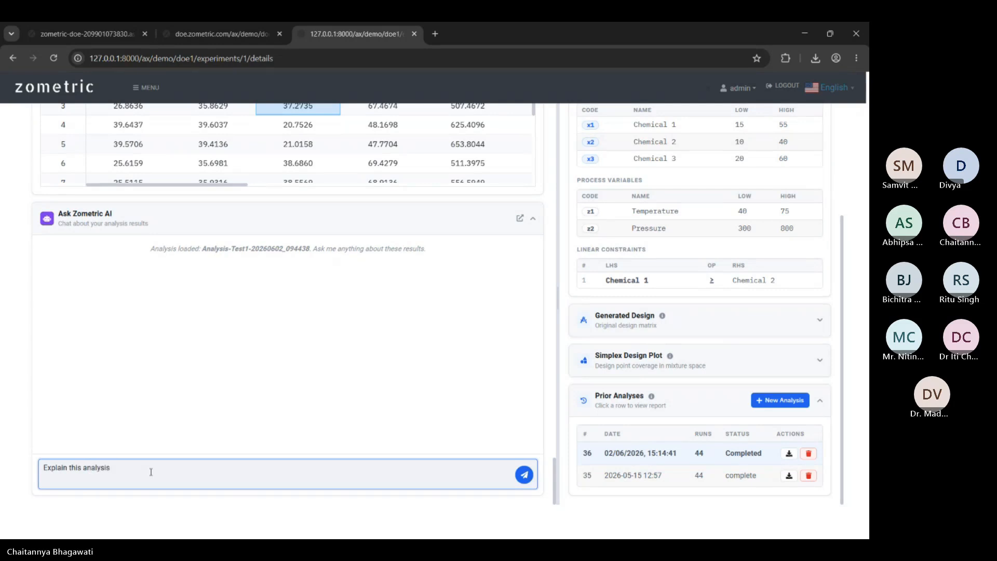
left_click(524, 474)
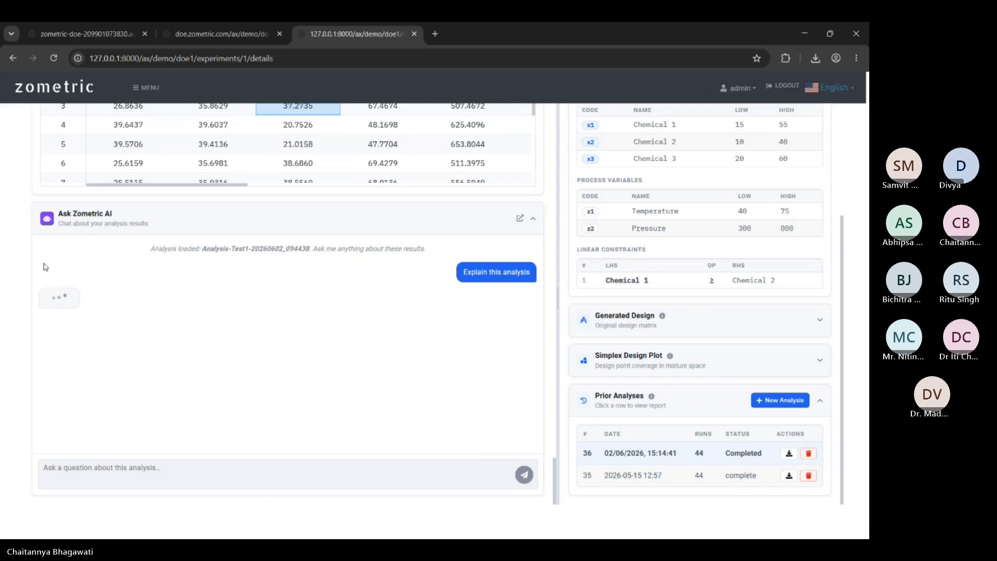
scroll(23, 260, "up", 5)
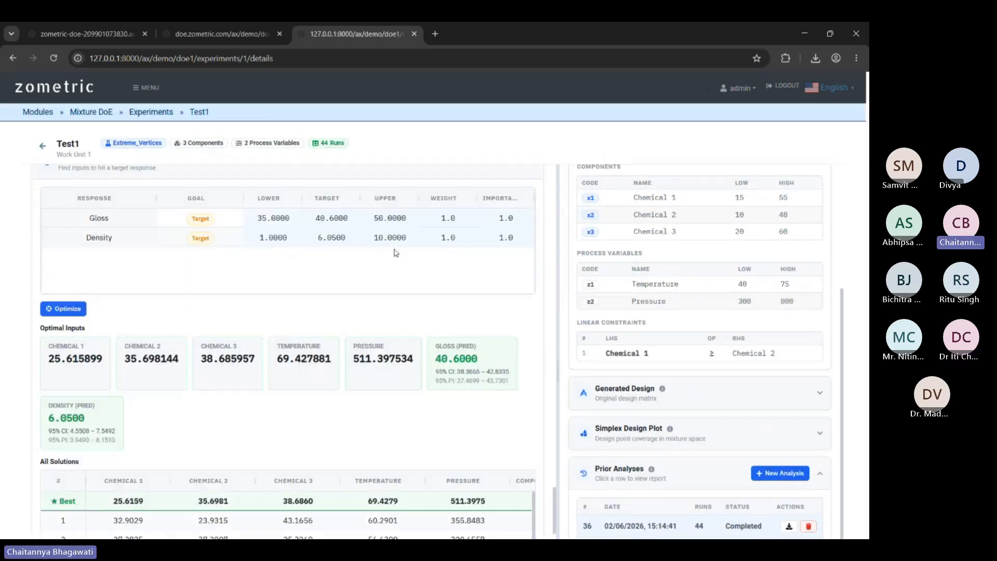
scroll(468, 305, "down", 5)
scroll(285, 329, "up", 4)
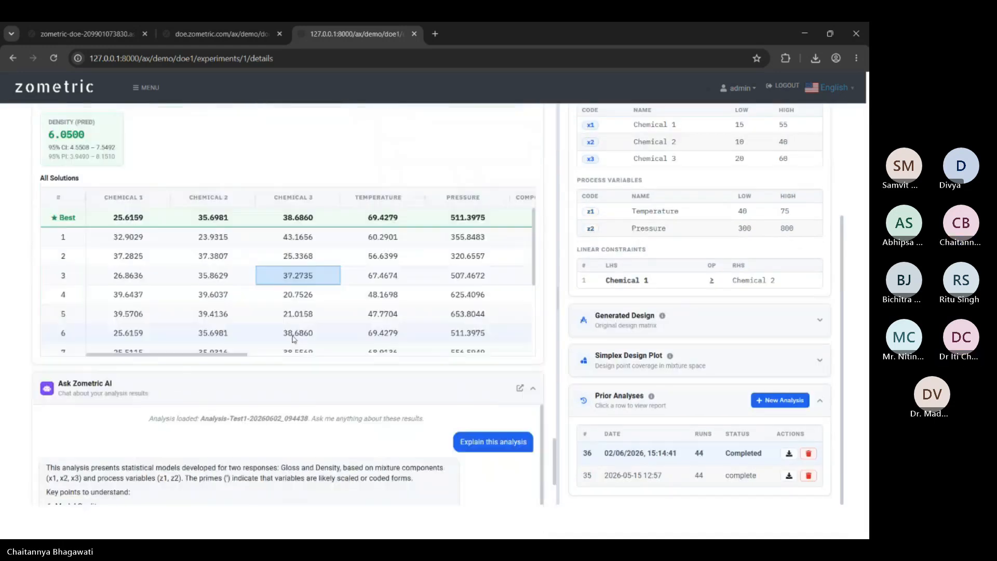
scroll(332, 335, "down", 1)
Pop the AI chat out into a floating window and scroll through the mixture analysis results.
left_click(520, 218)
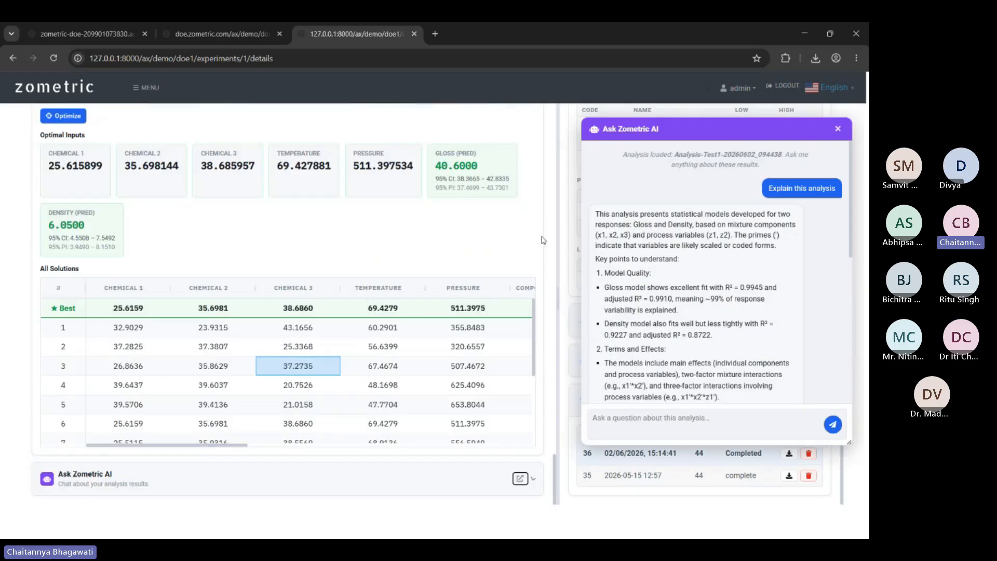
scroll(389, 289, "up", 15)
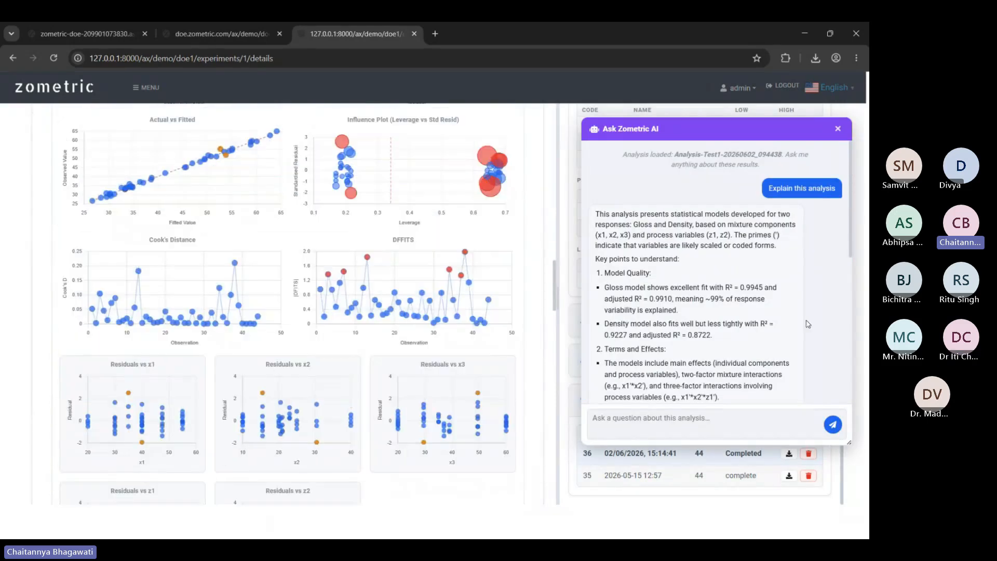
scroll(661, 275, "down", 7)
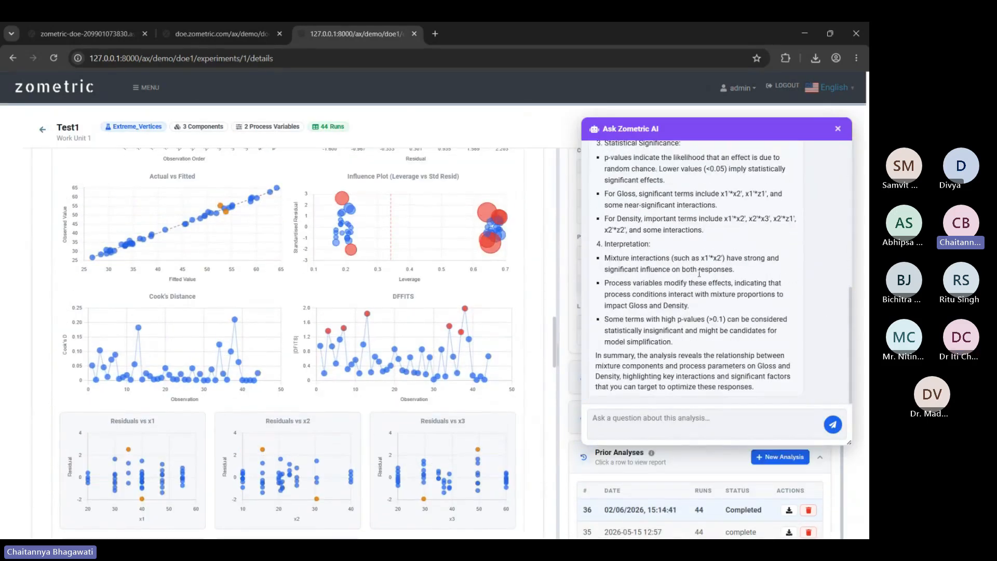
scroll(415, 333, "up", 15)
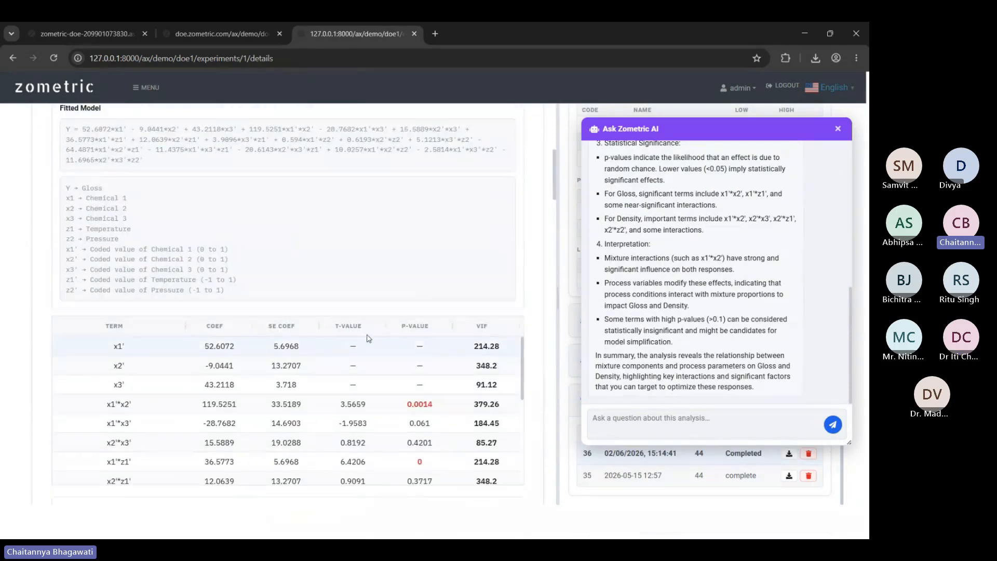
scroll(378, 318, "down", 2)
scroll(385, 333, "up", 6)
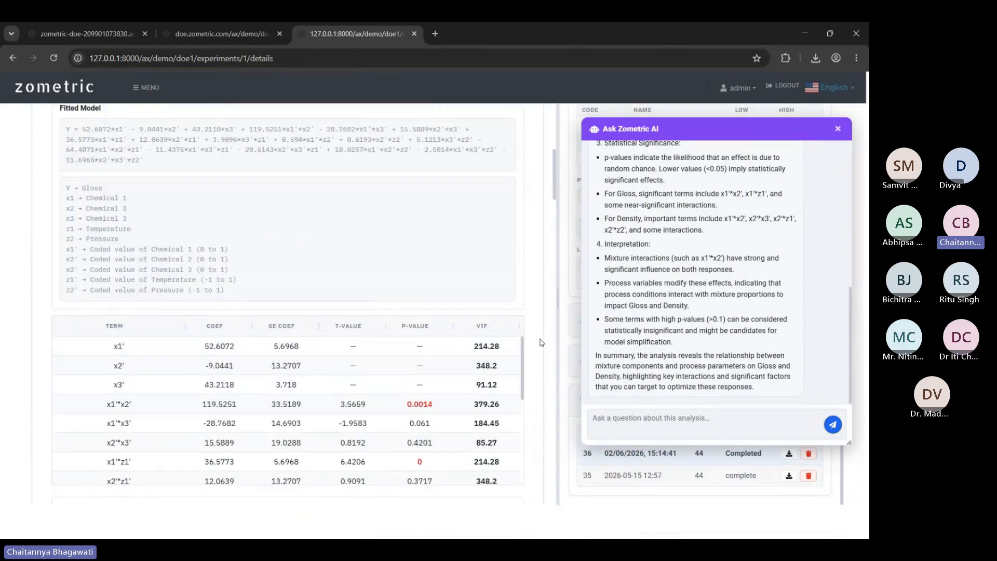
scroll(540, 344, "down", 2)
Bring up and dismiss the coefficients table's copy/export menu, then close the floating AI assistant.
right_click(486, 329)
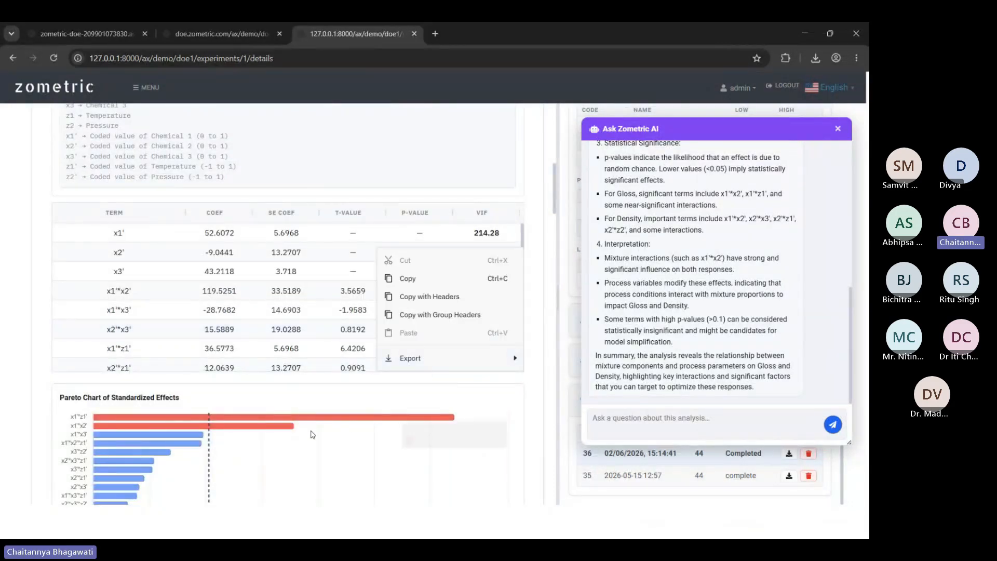
left_click(531, 404)
scroll(436, 400, "down", 5)
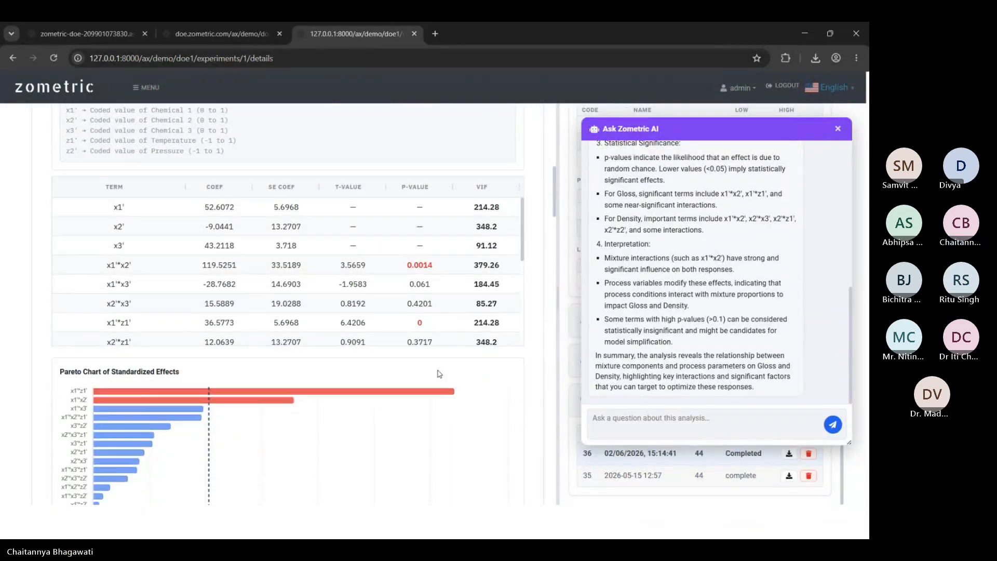
left_click(838, 128)
scroll(527, 348, "down", 8)
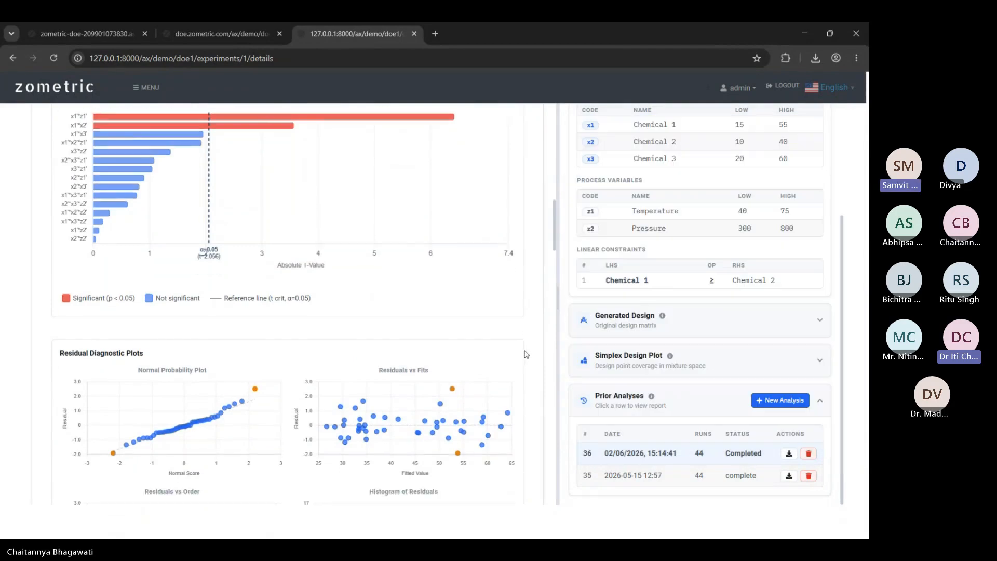
scroll(531, 337, "down", 10)
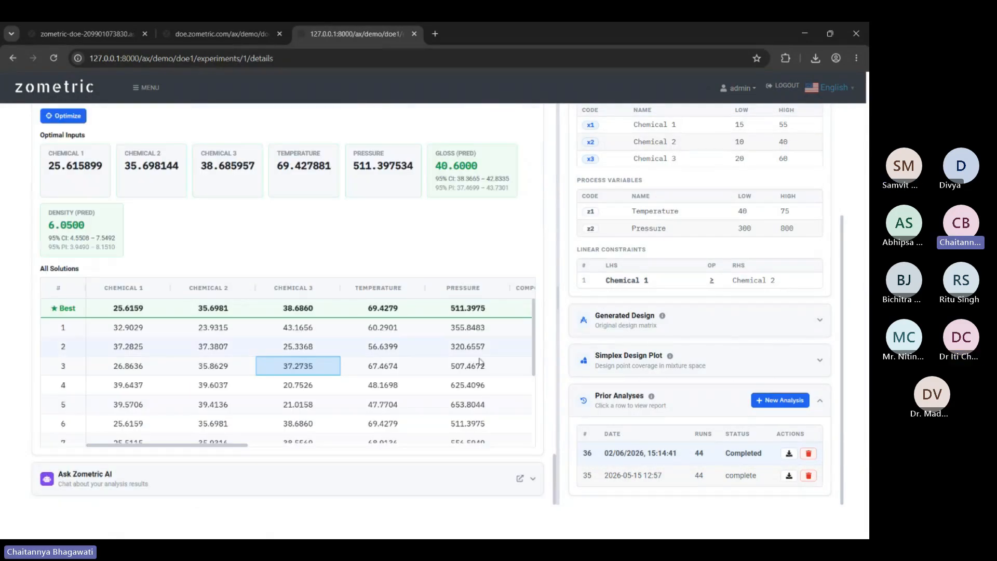
Expand and collapse the AI chat section, then switch to the Experiment Runs tab.
left_click(278, 478)
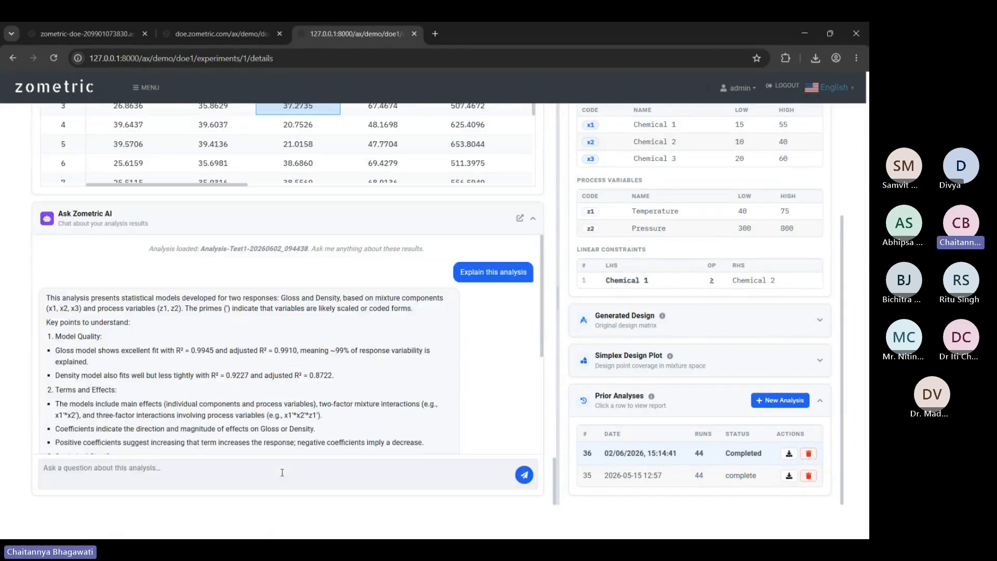
left_click(147, 230)
scroll(33, 250, "up", 10)
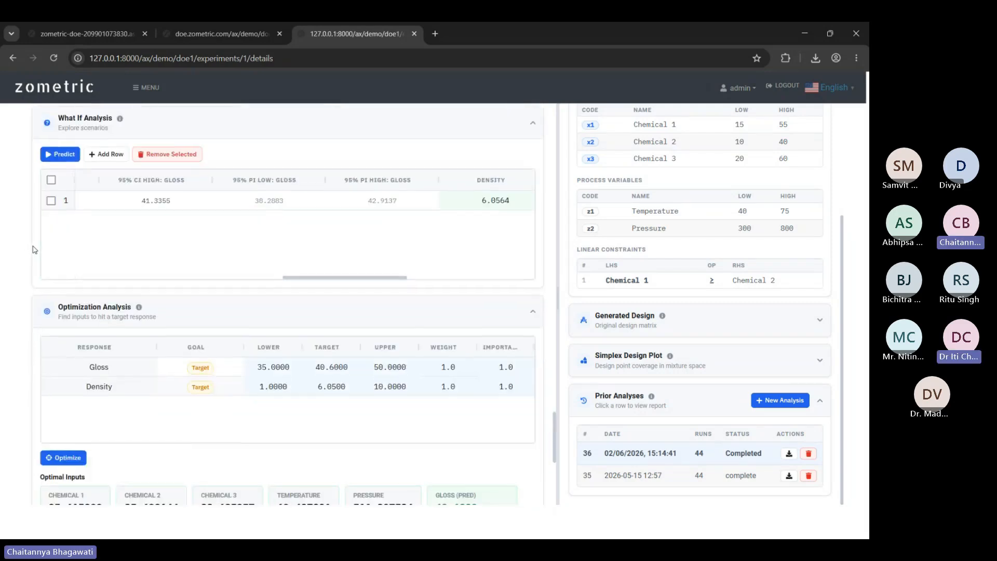
scroll(33, 249, "up", 15)
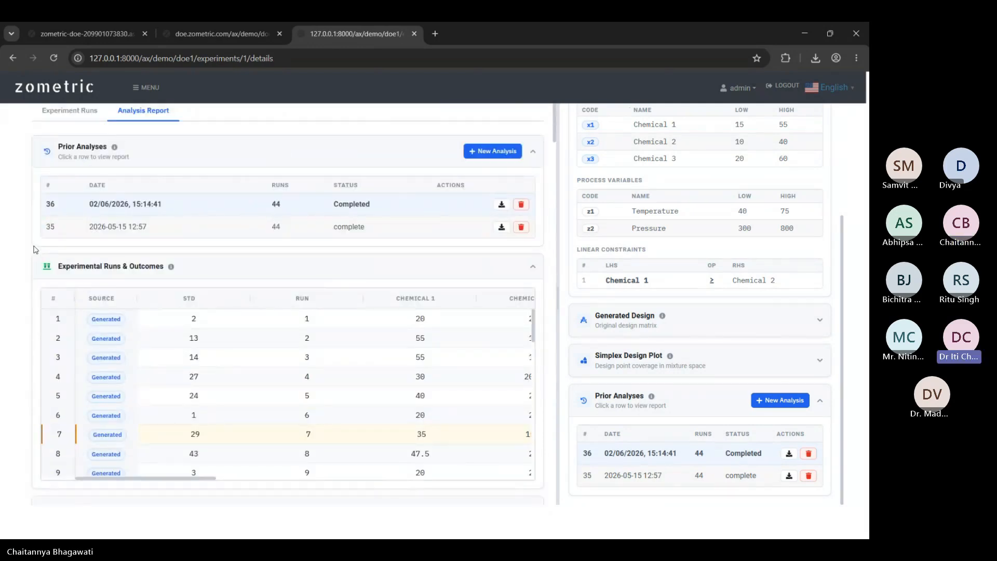
left_click(69, 111)
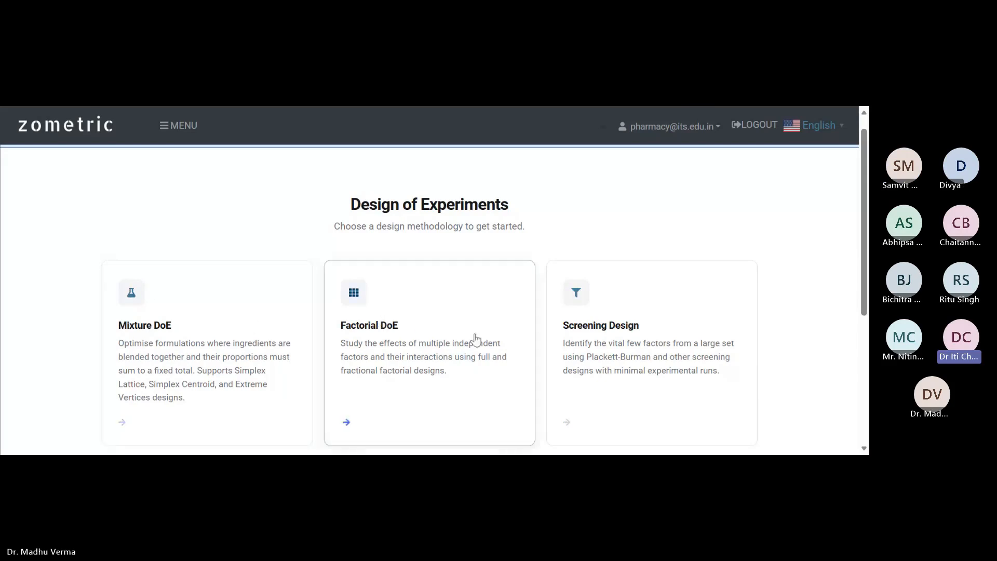
Look at the Screening DoE and Factorial DoE experiment lists, returning to the Design of Experiments home after each.
left_click(598, 346)
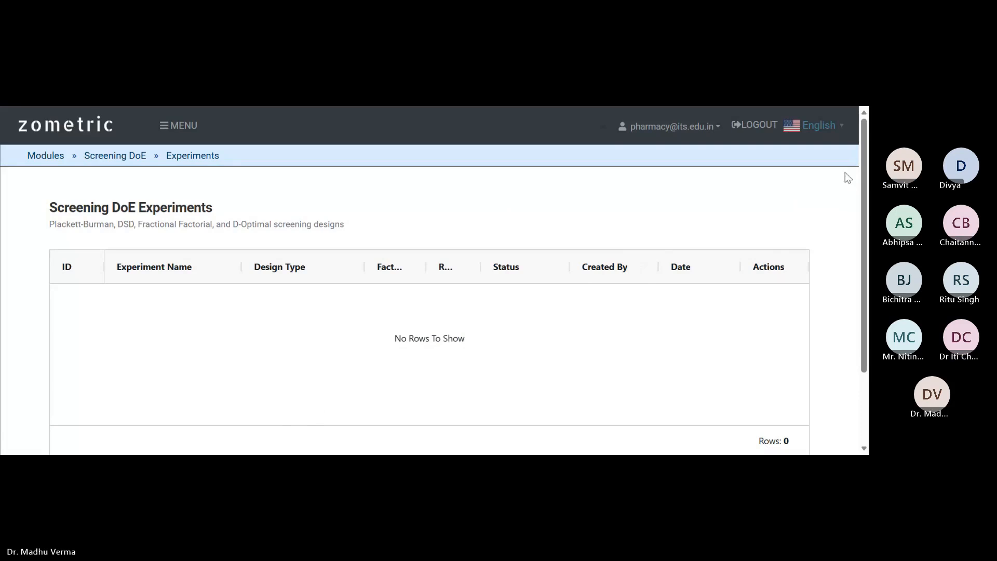
left_click(16, 109)
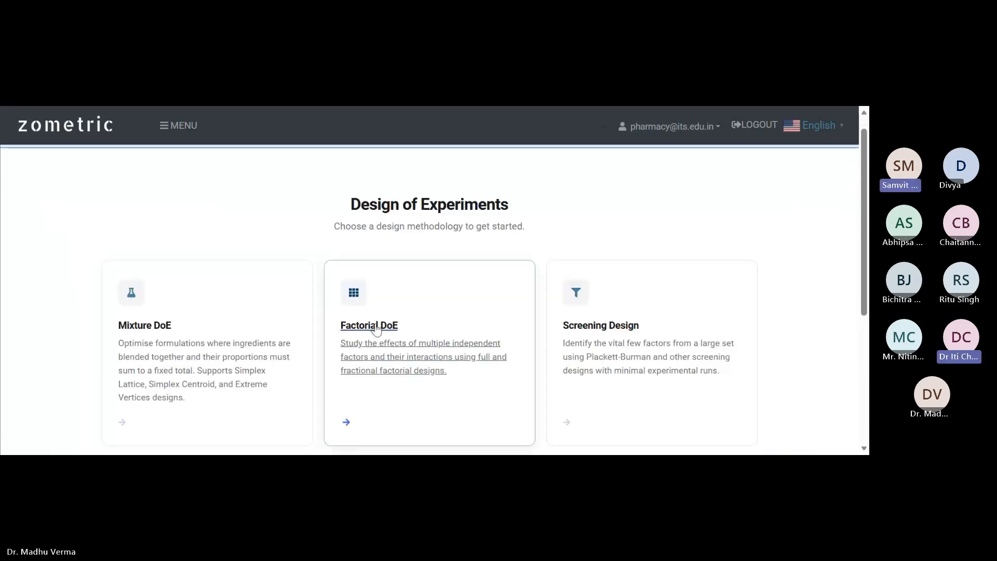
left_click(395, 353)
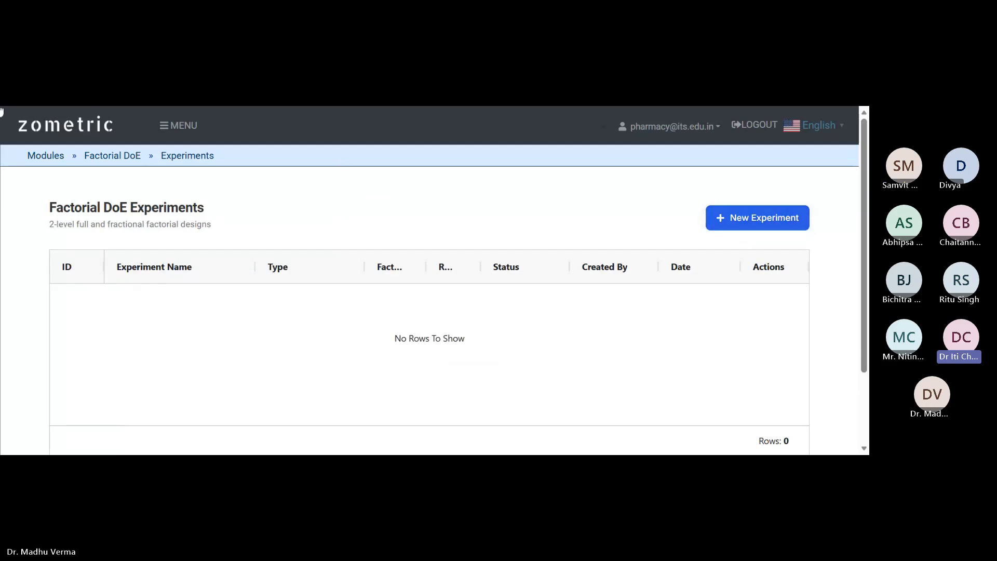
left_click(1, 112)
scroll(303, 382, "down", 3)
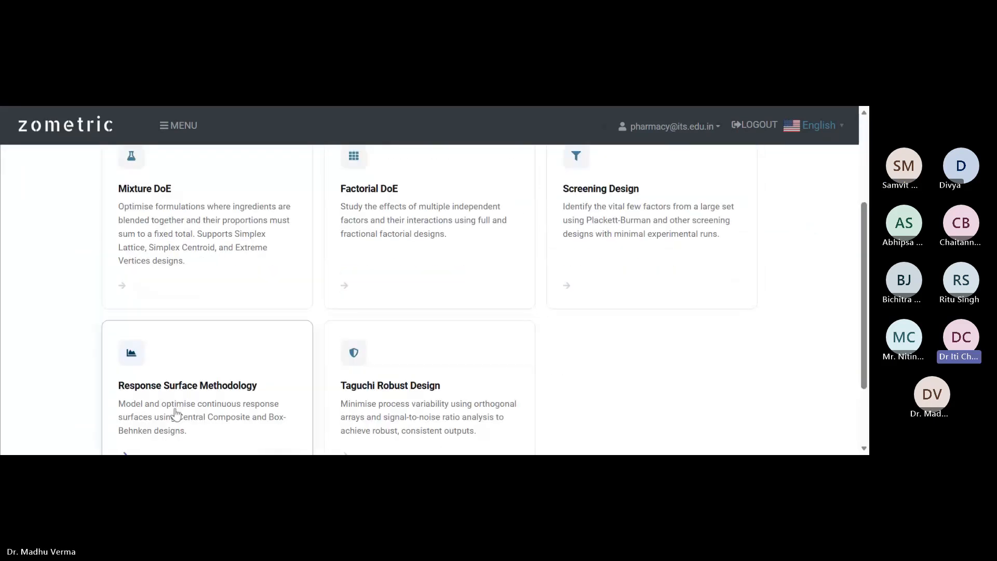
Check the Response Surface list, then open the empty Taguchi Robust Design experiments list.
left_click(208, 392)
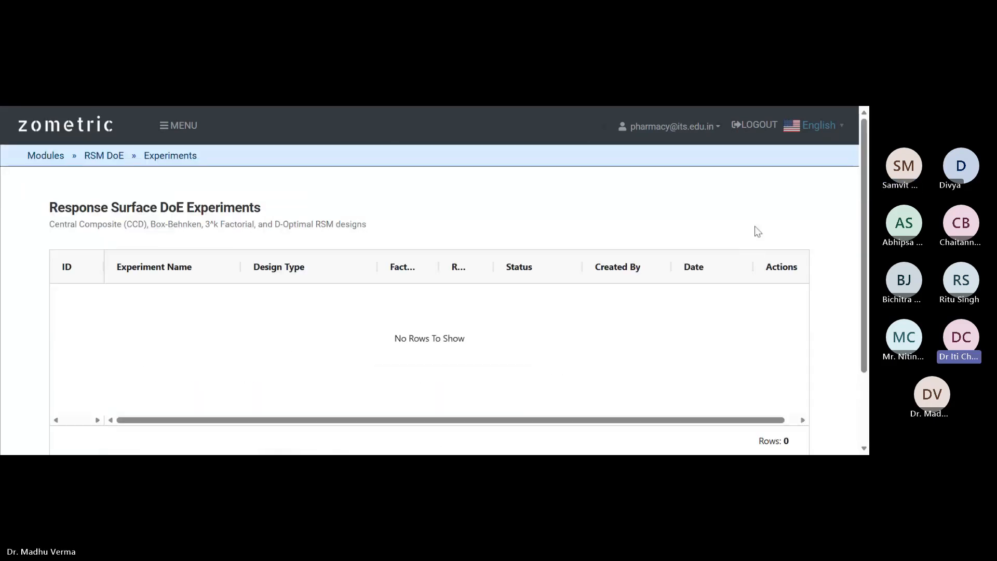
left_click(1, 136)
scroll(445, 327, "down", 2)
left_click(422, 308)
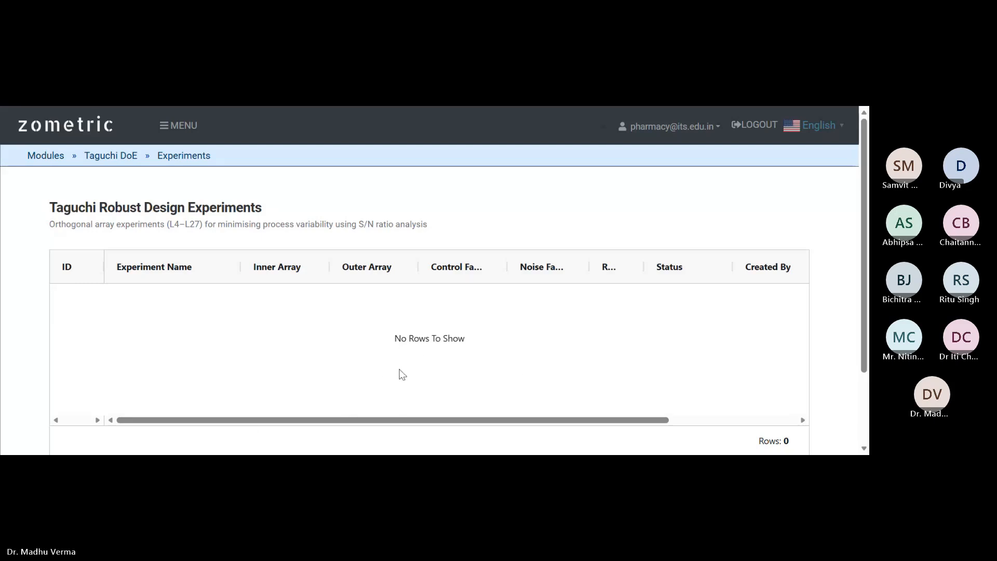
scroll(483, 375, "down", 2)
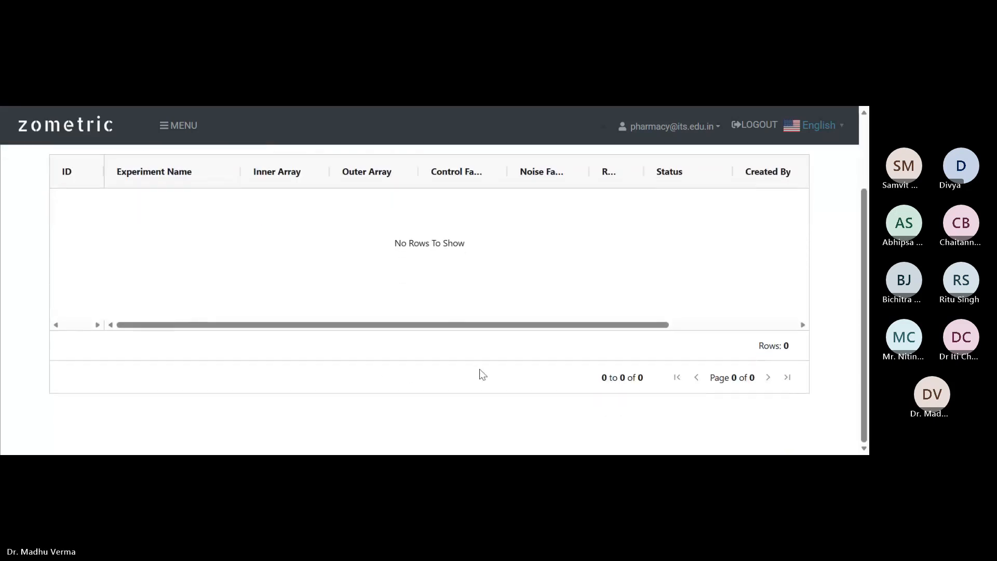
scroll(482, 374, "up", 2)
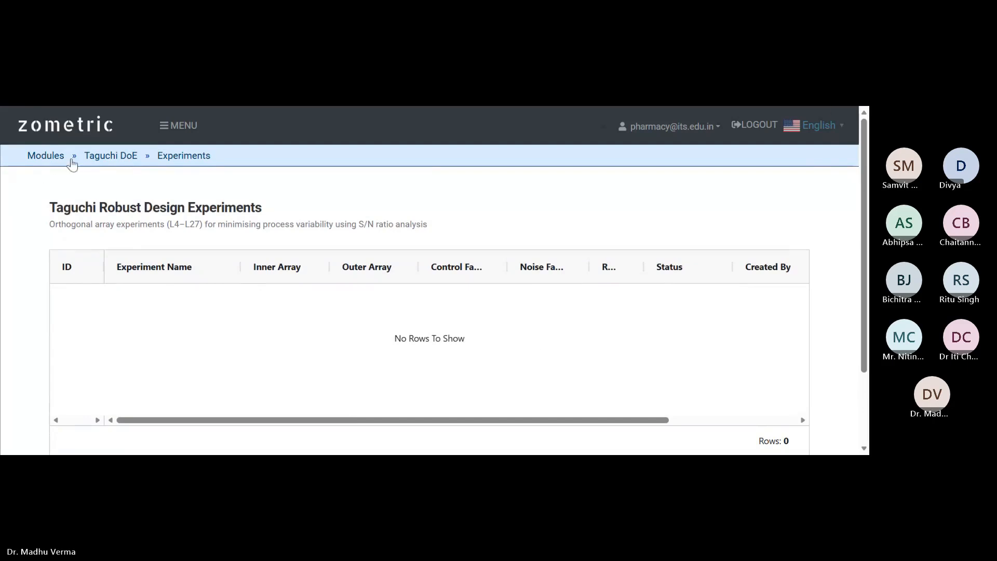
Go back to the Design of Experiments methodology cards page via the breadcrumb.
left_click(106, 156)
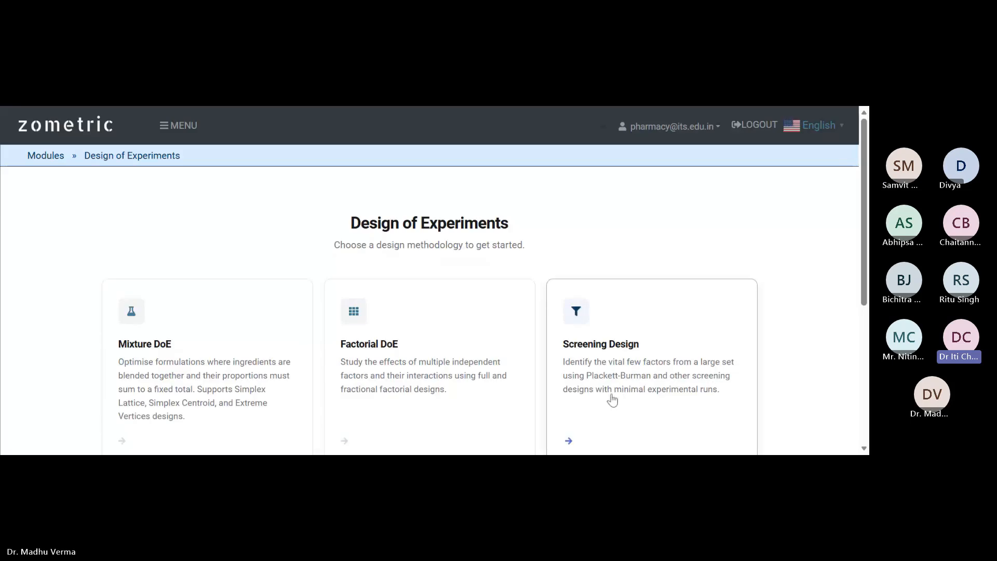
Recheck the empty Screening and Response Surface lists, then reopen the Taguchi Robust Design experiments list.
left_click(555, 411)
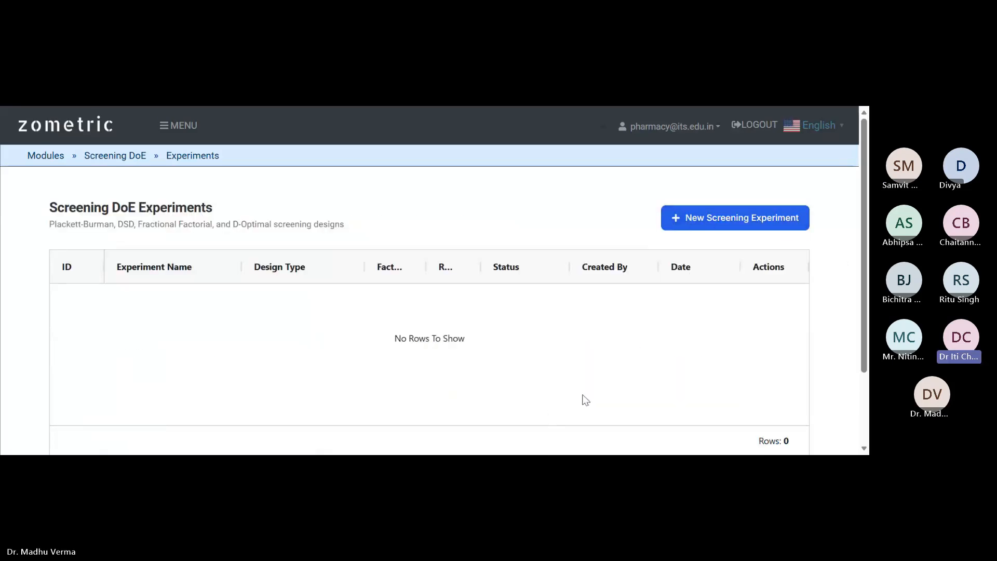
left_click(124, 157)
scroll(267, 322, "down", 4)
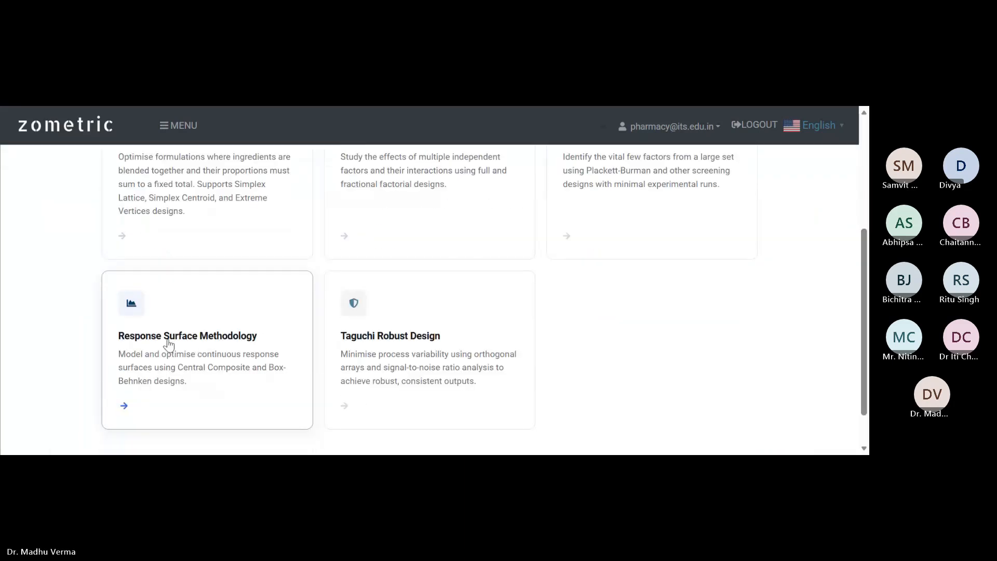
left_click(167, 337)
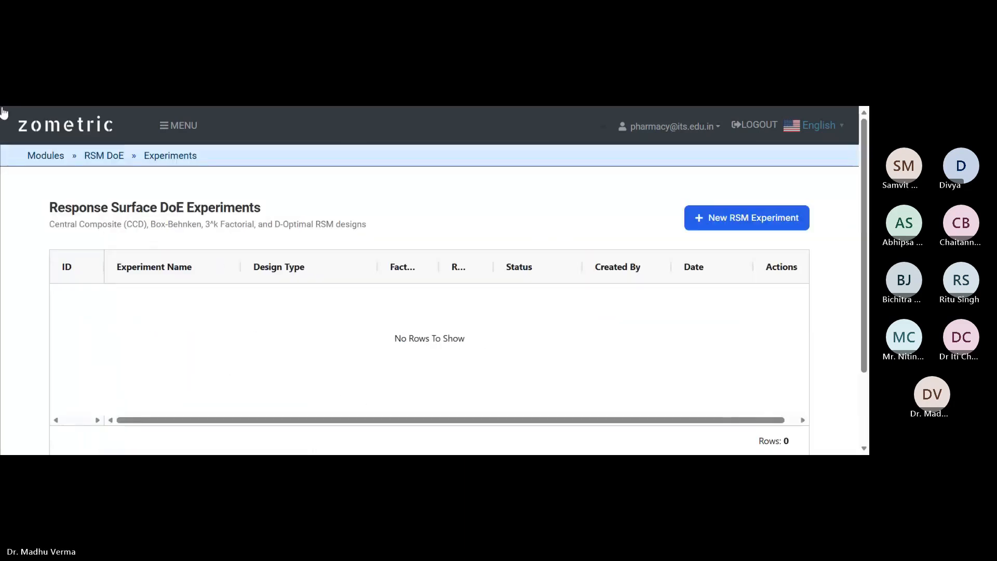
left_click(120, 161)
scroll(189, 345, "down", 3)
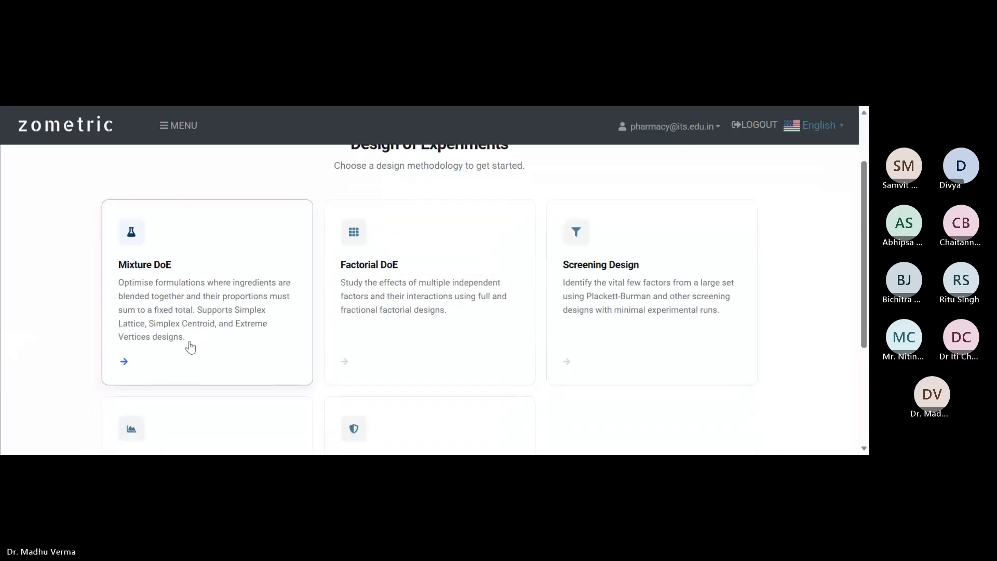
left_click(379, 401)
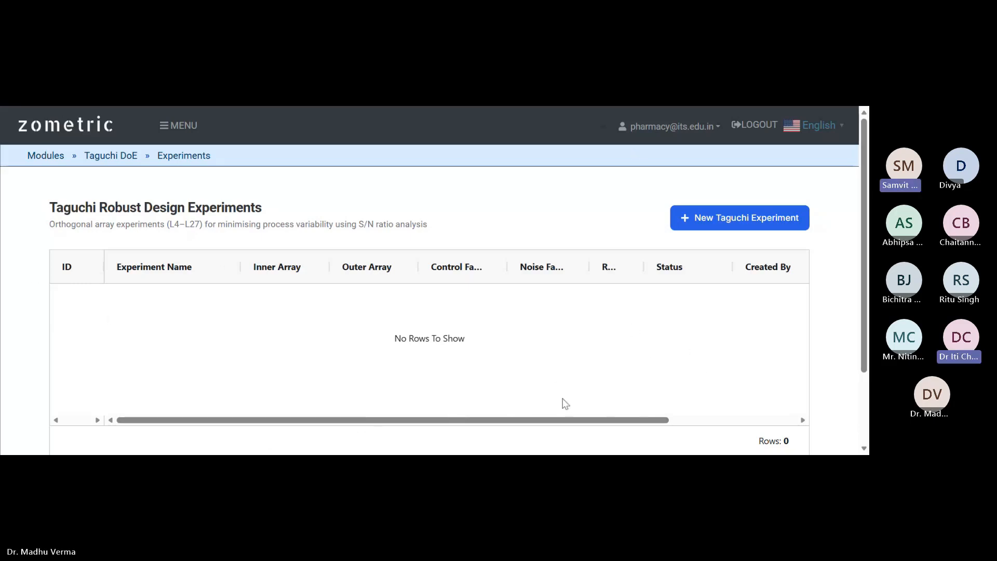
Scroll the empty Taguchi list, then log out of the second account to the tenant ID login page.
scroll(563, 398, "down", 2)
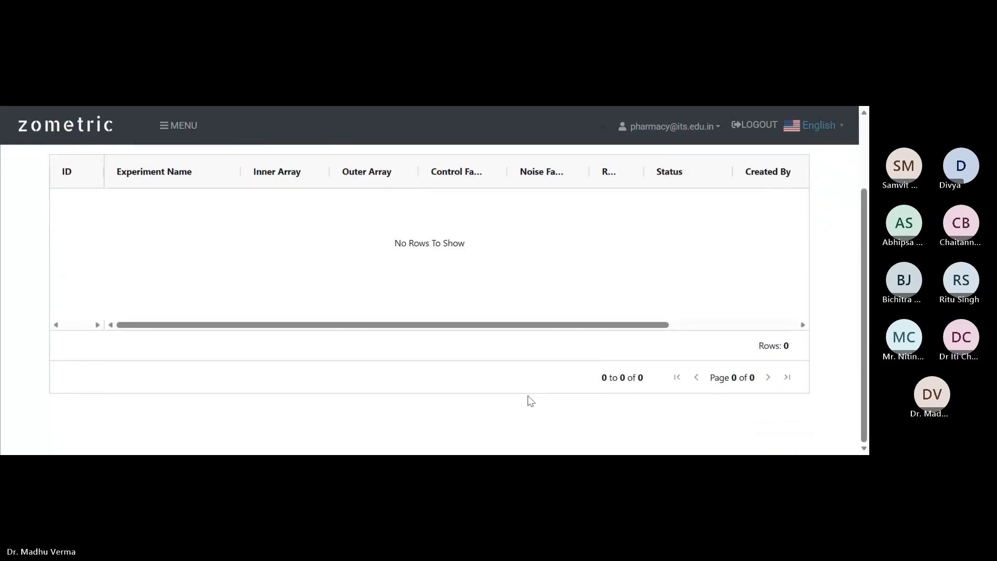
scroll(530, 400, "up", 2)
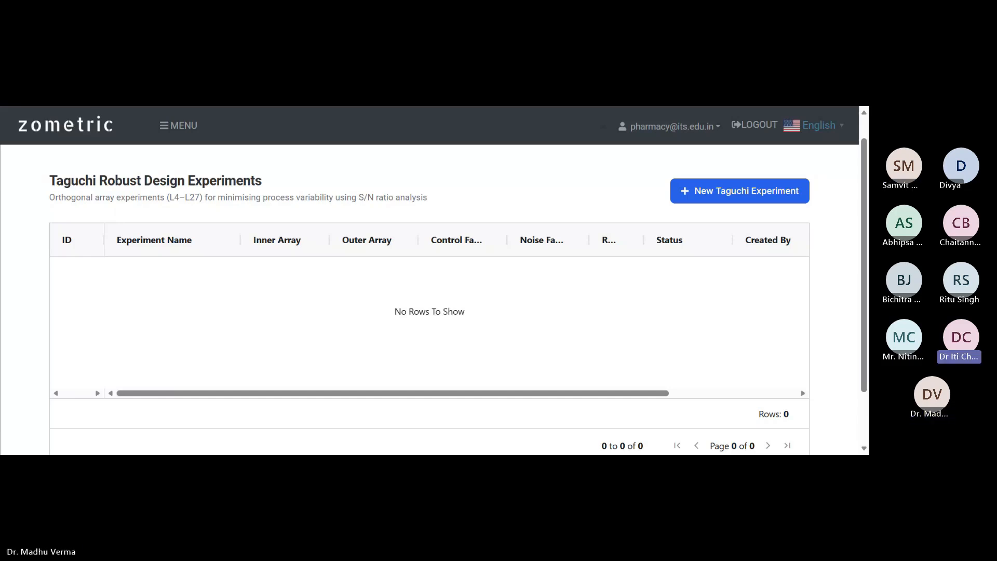
scroll(454, 369, "down", 1)
scroll(454, 374, "up", 2)
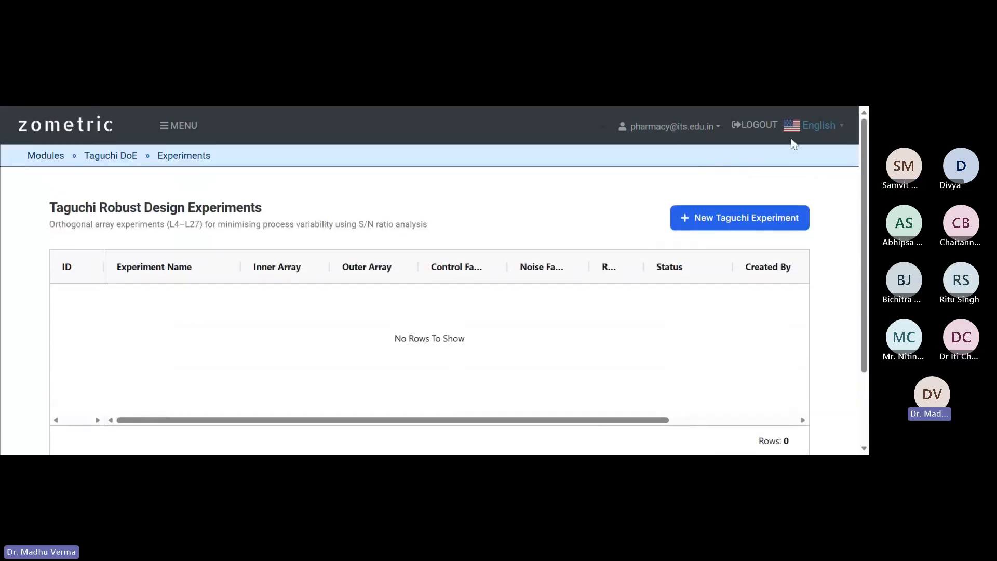
left_click(759, 126)
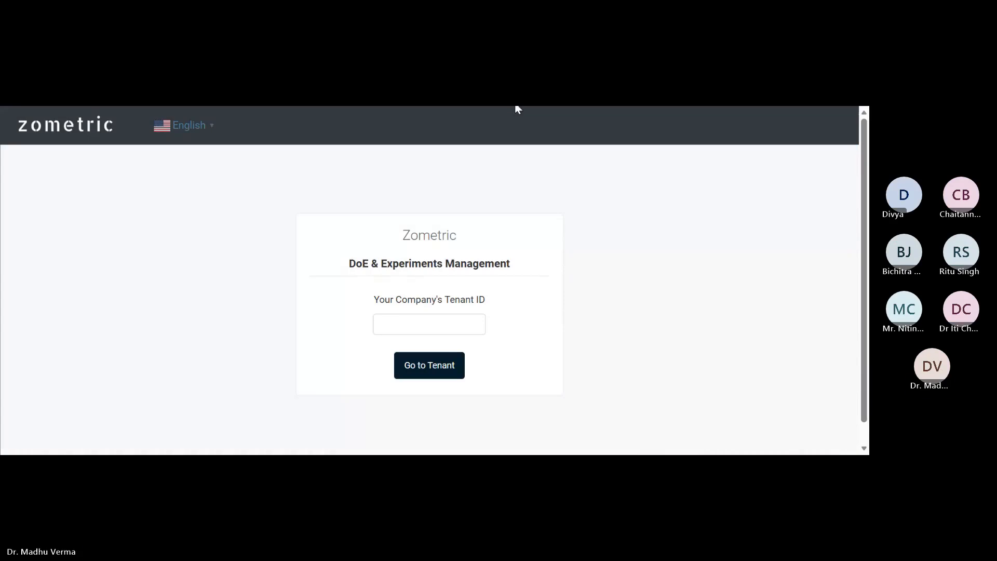